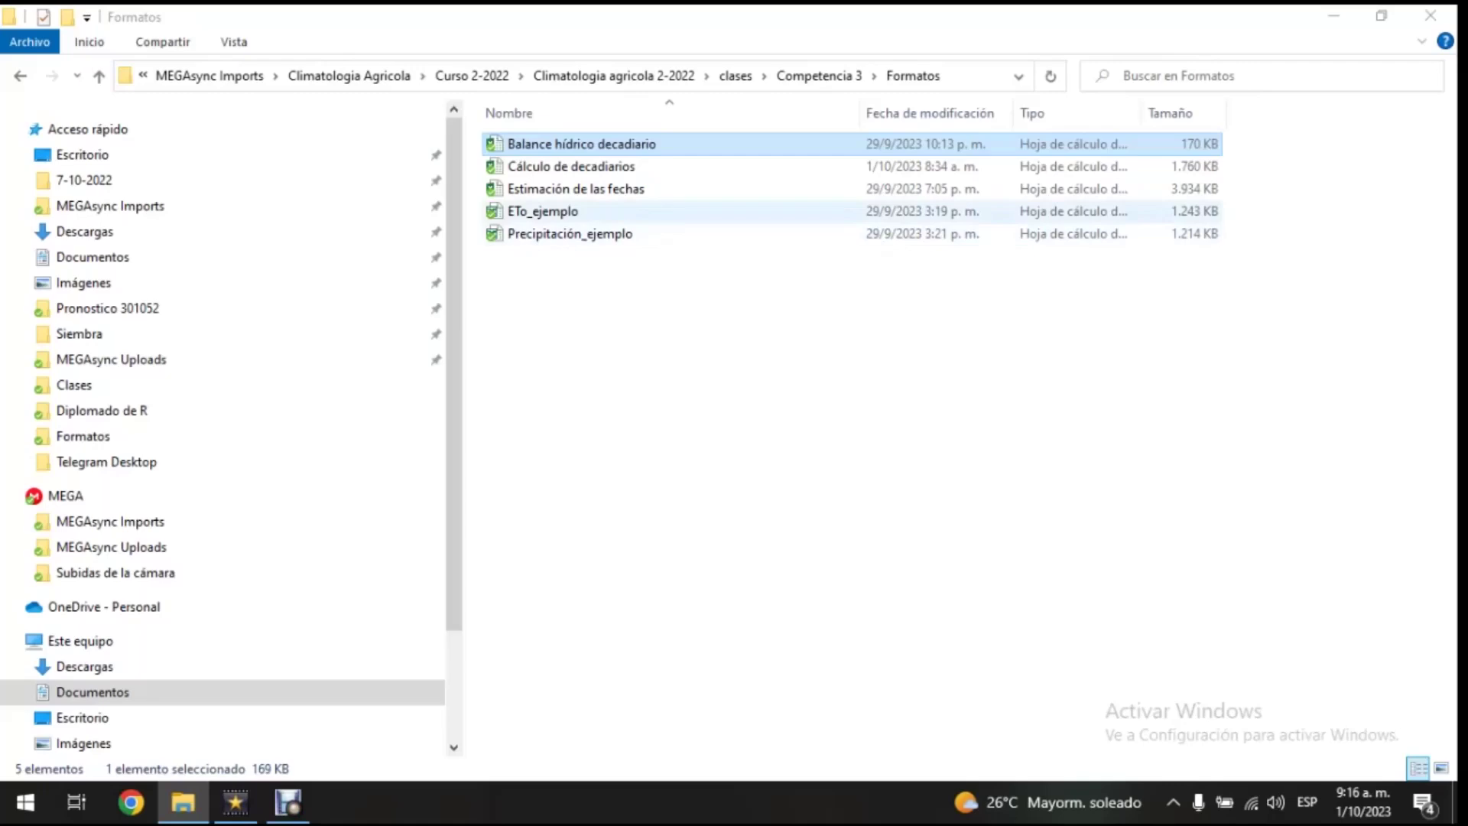
# - Review the five workbooks in the Formatos folder, from the decadal calculation to the ETo and precipitation examples
pyautogui.click(572, 166)
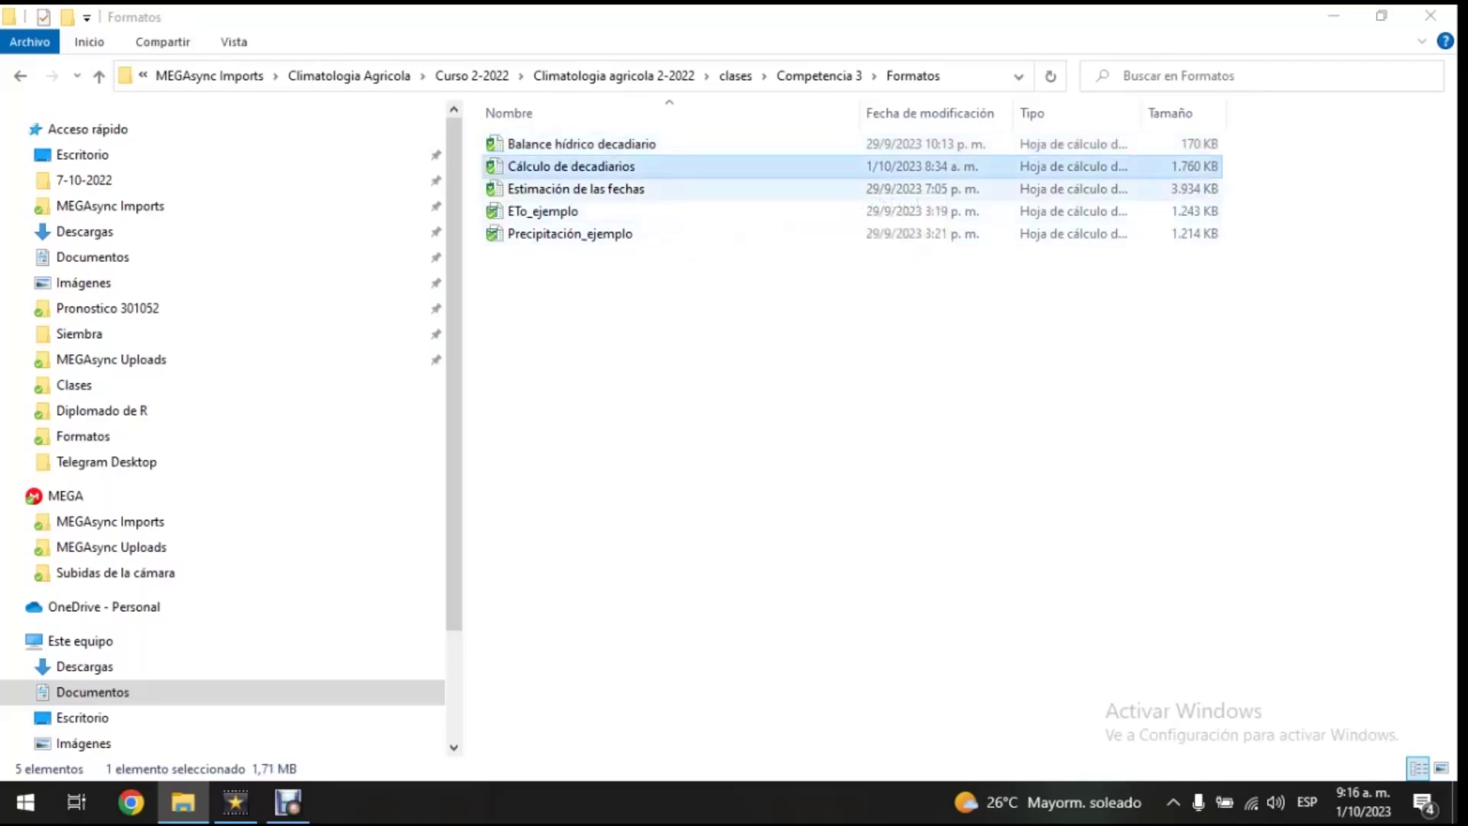
pyautogui.click(577, 189)
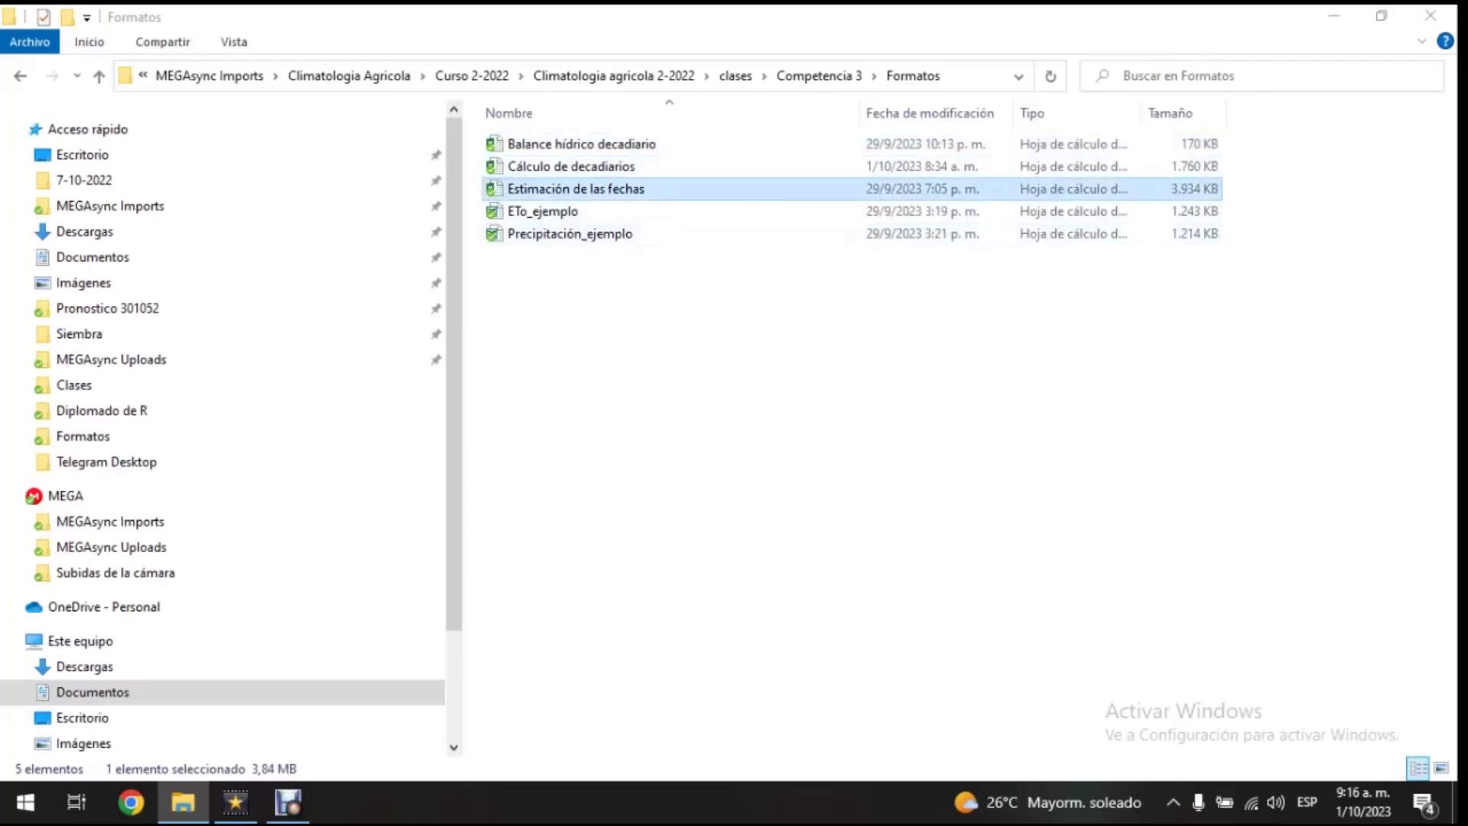
pyautogui.click(612, 329)
pyautogui.click(611, 167)
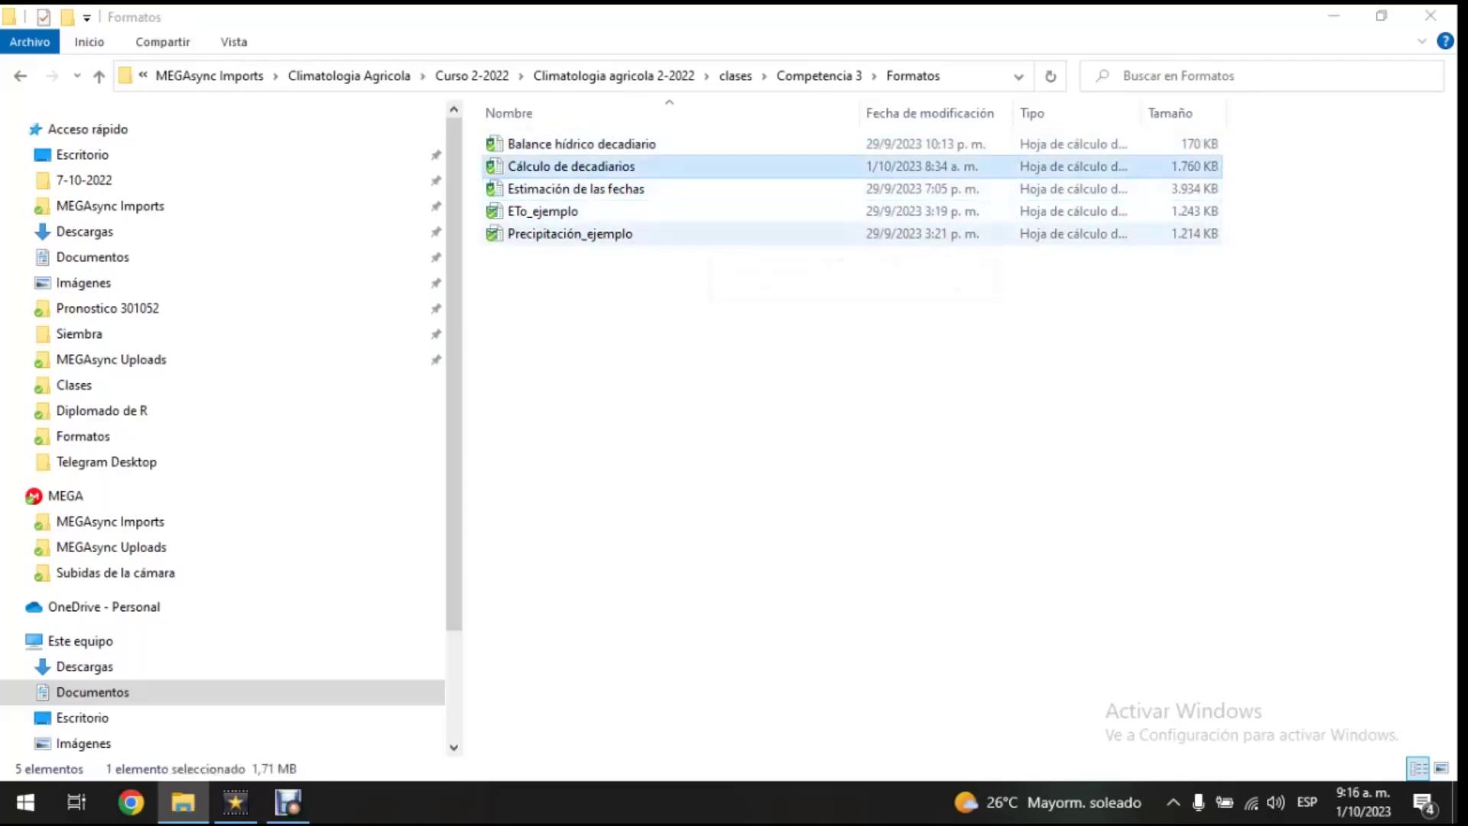
pyautogui.click(581, 189)
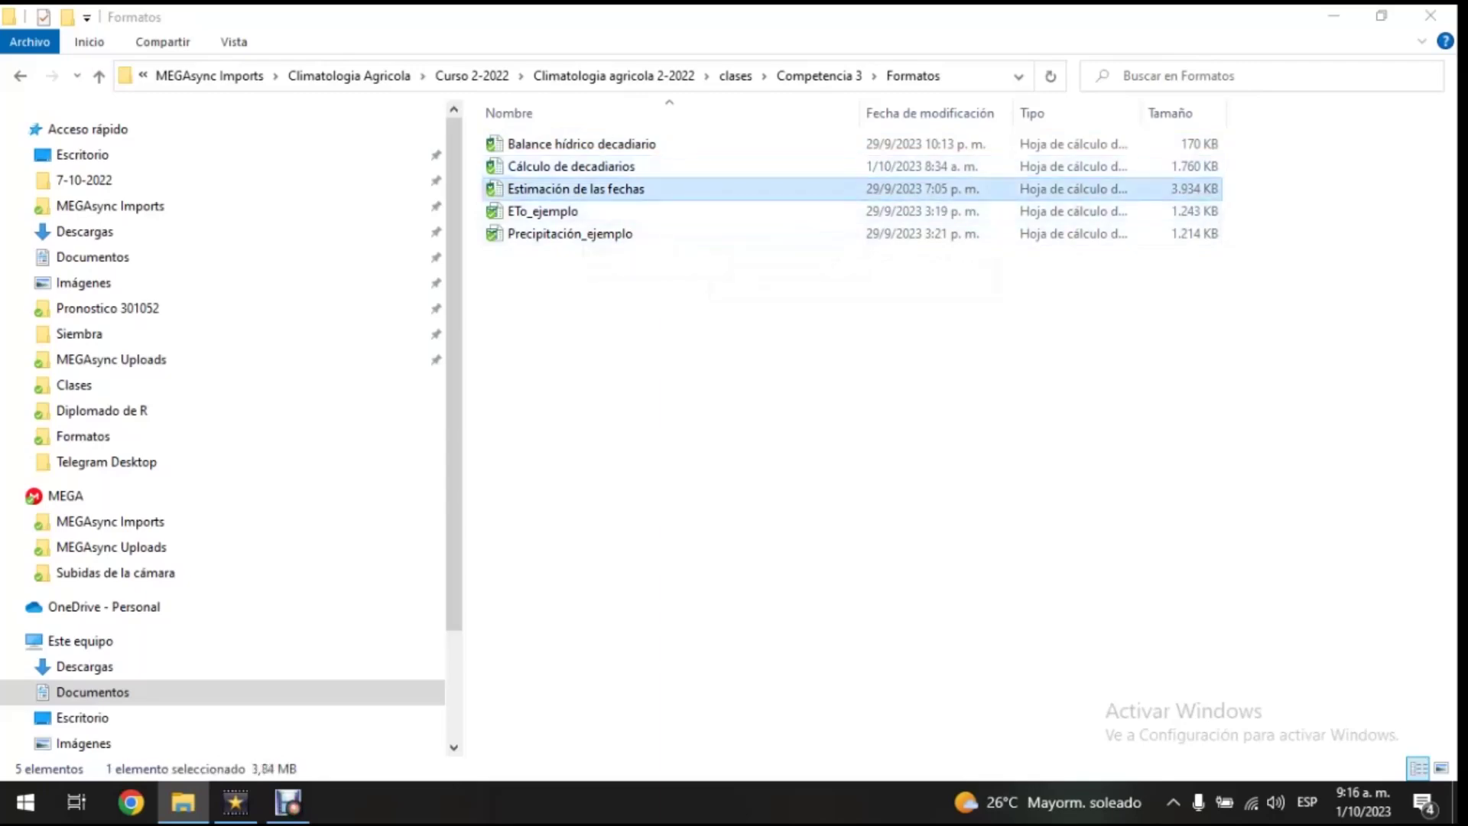
pyautogui.click(581, 144)
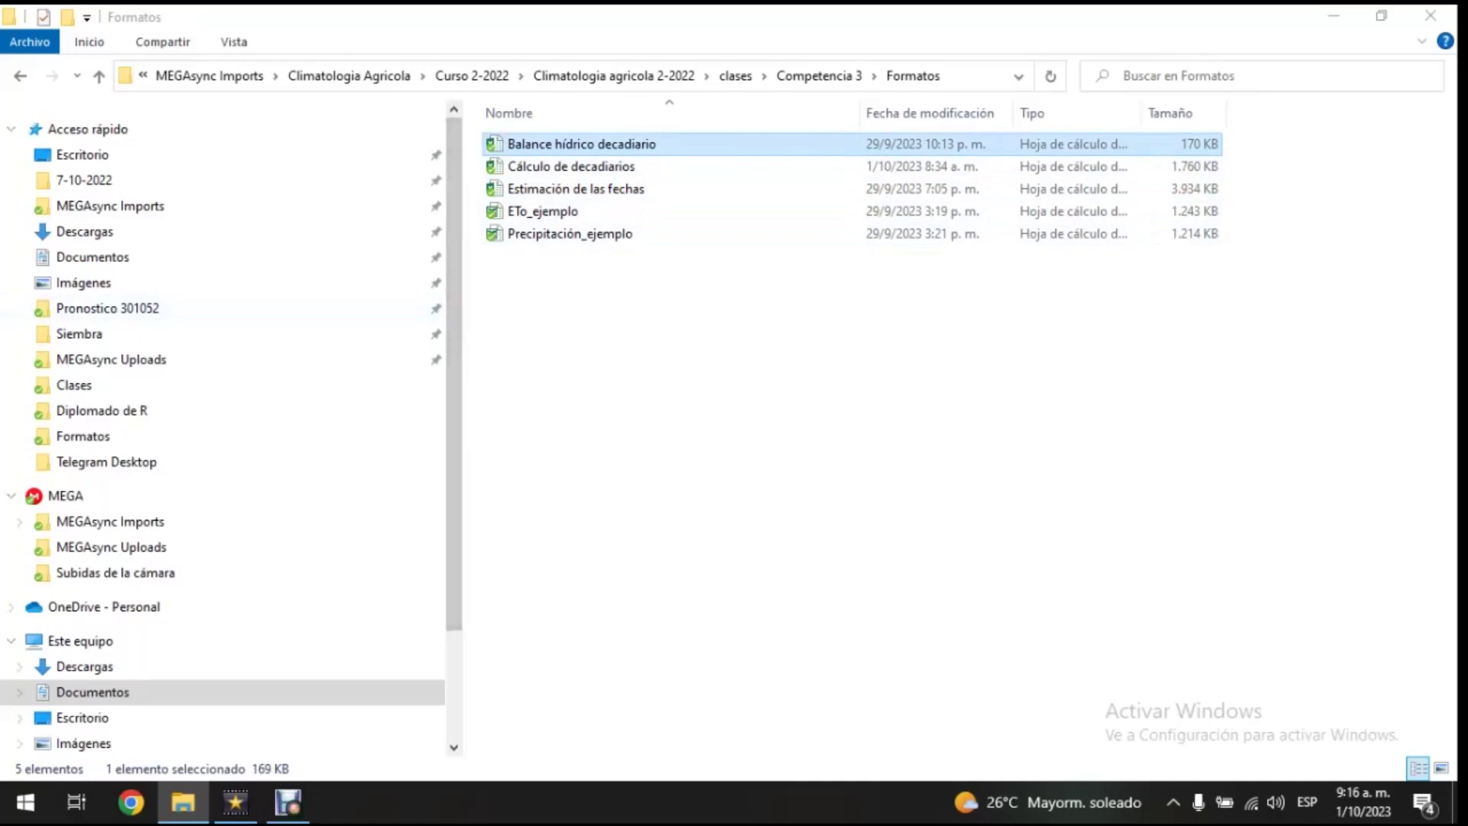
pyautogui.click(571, 234)
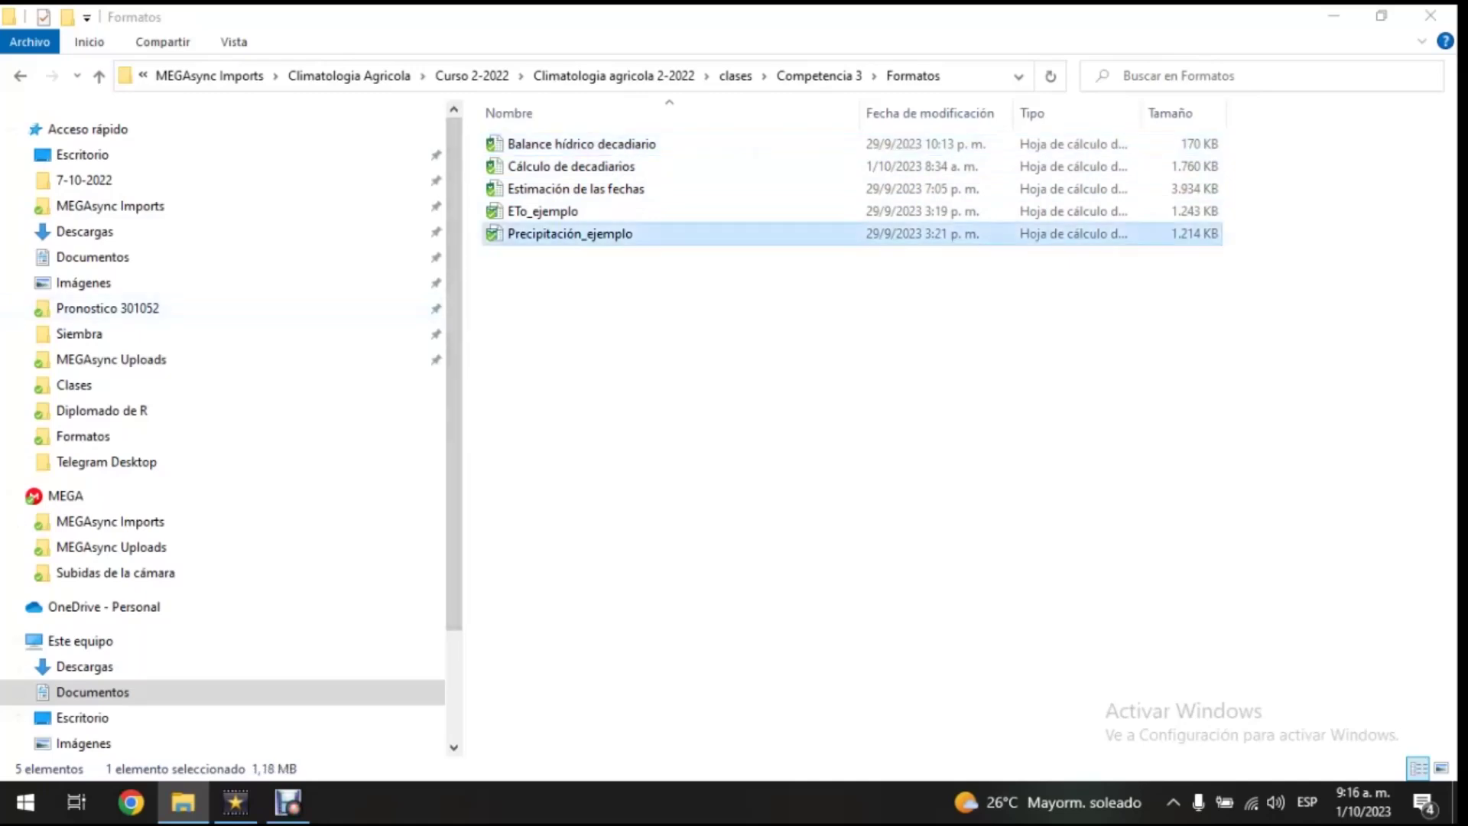
pyautogui.click(543, 212)
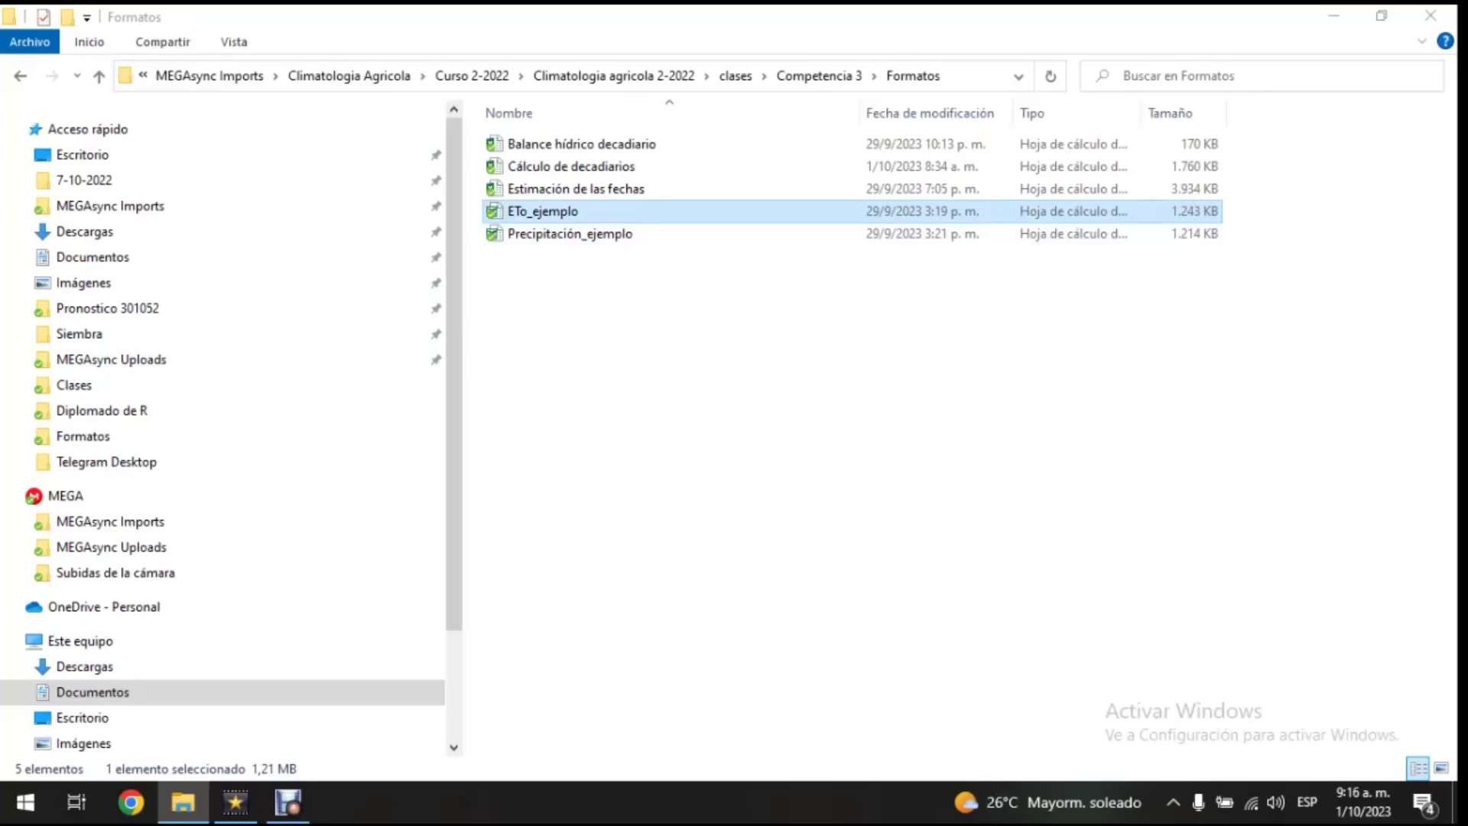
pyautogui.click(612, 321)
pyautogui.click(570, 234)
pyautogui.click(611, 321)
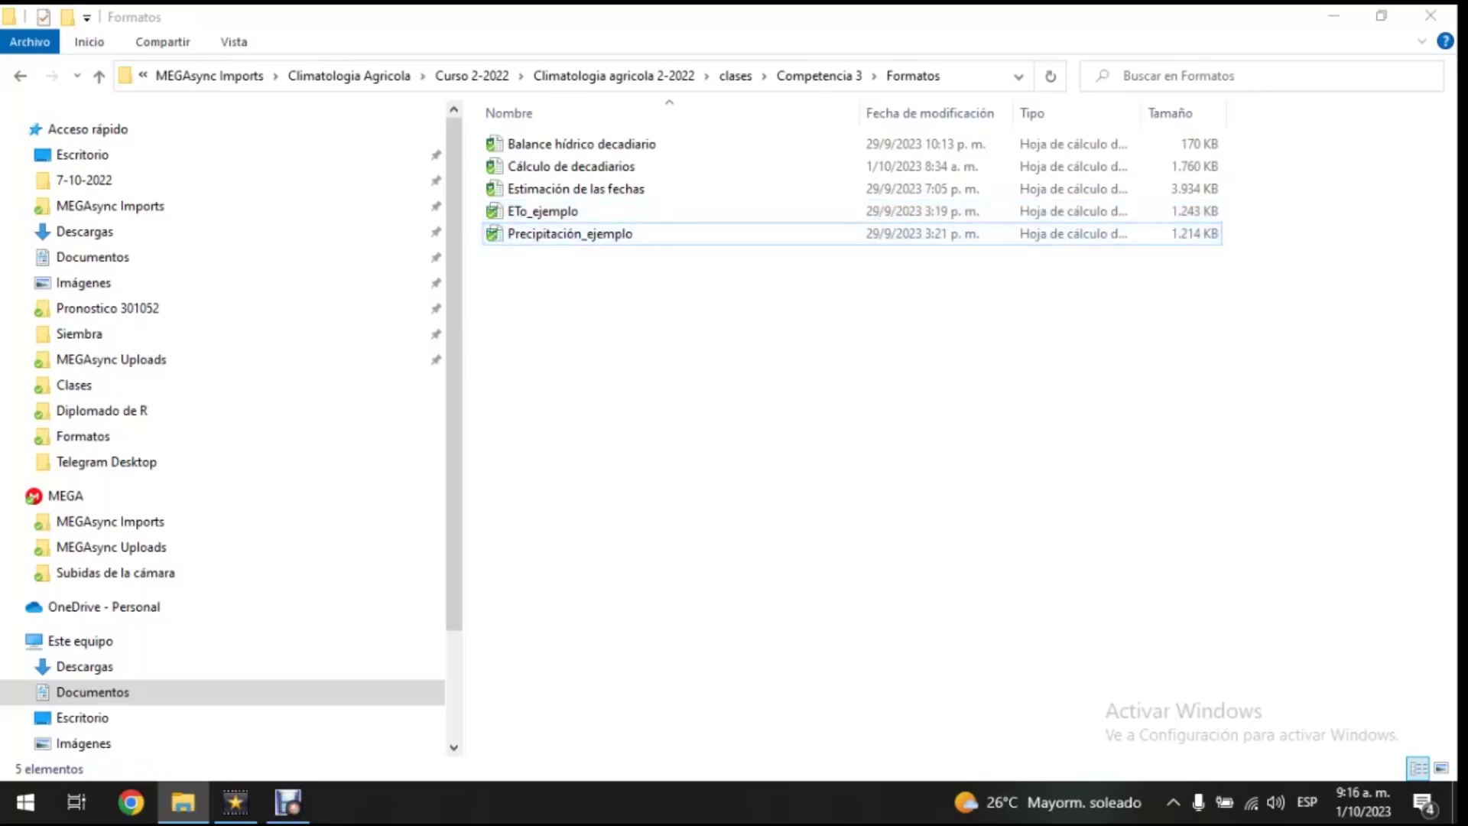
# - Open the Cálculo de decadiarios workbook and look through its rainfall and ETo sheets, ending on Decadiario lluvia
pyautogui.click(571, 166)
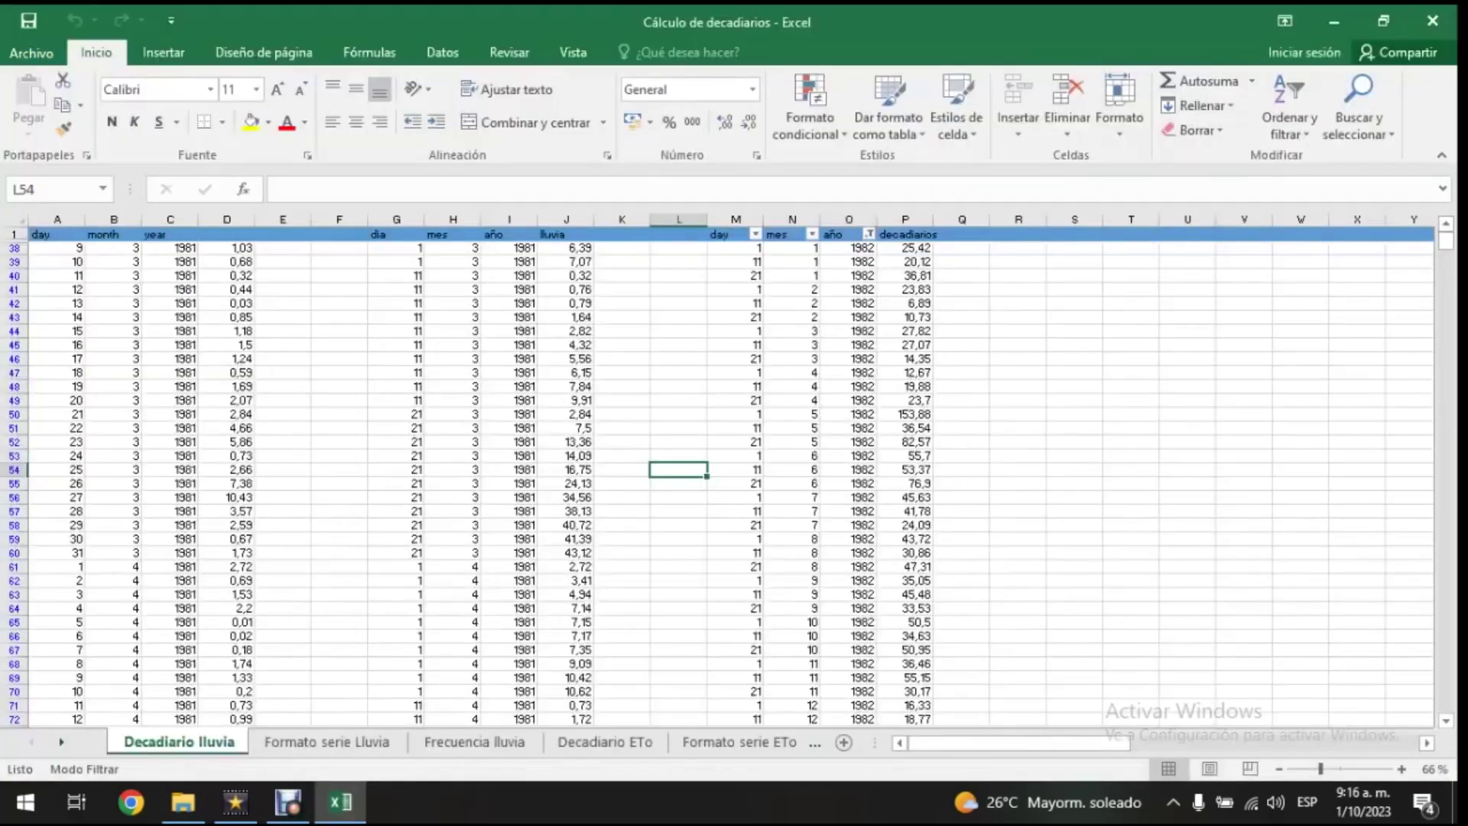
pyautogui.click(327, 742)
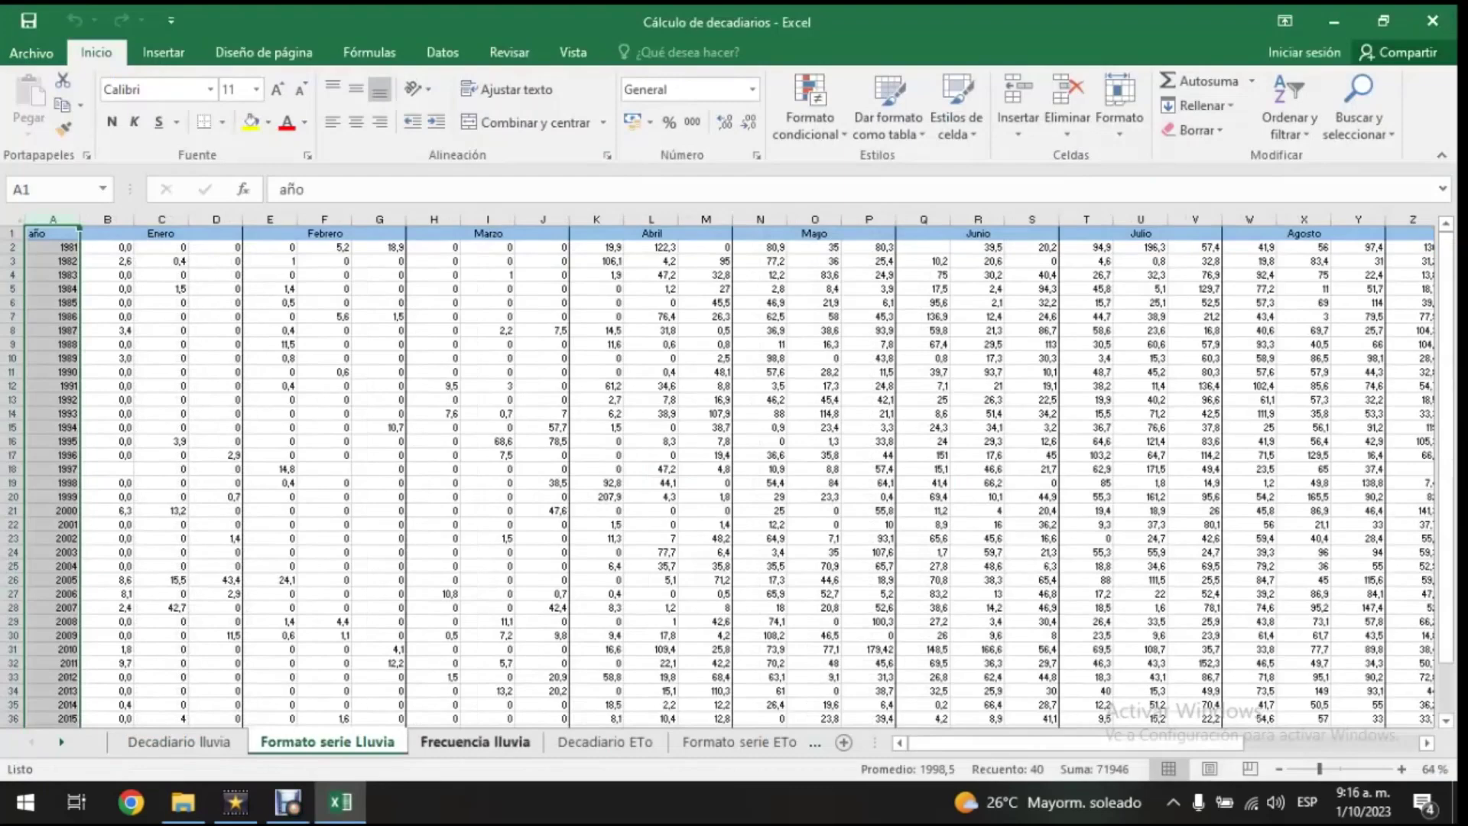
pyautogui.click(474, 742)
pyautogui.click(605, 742)
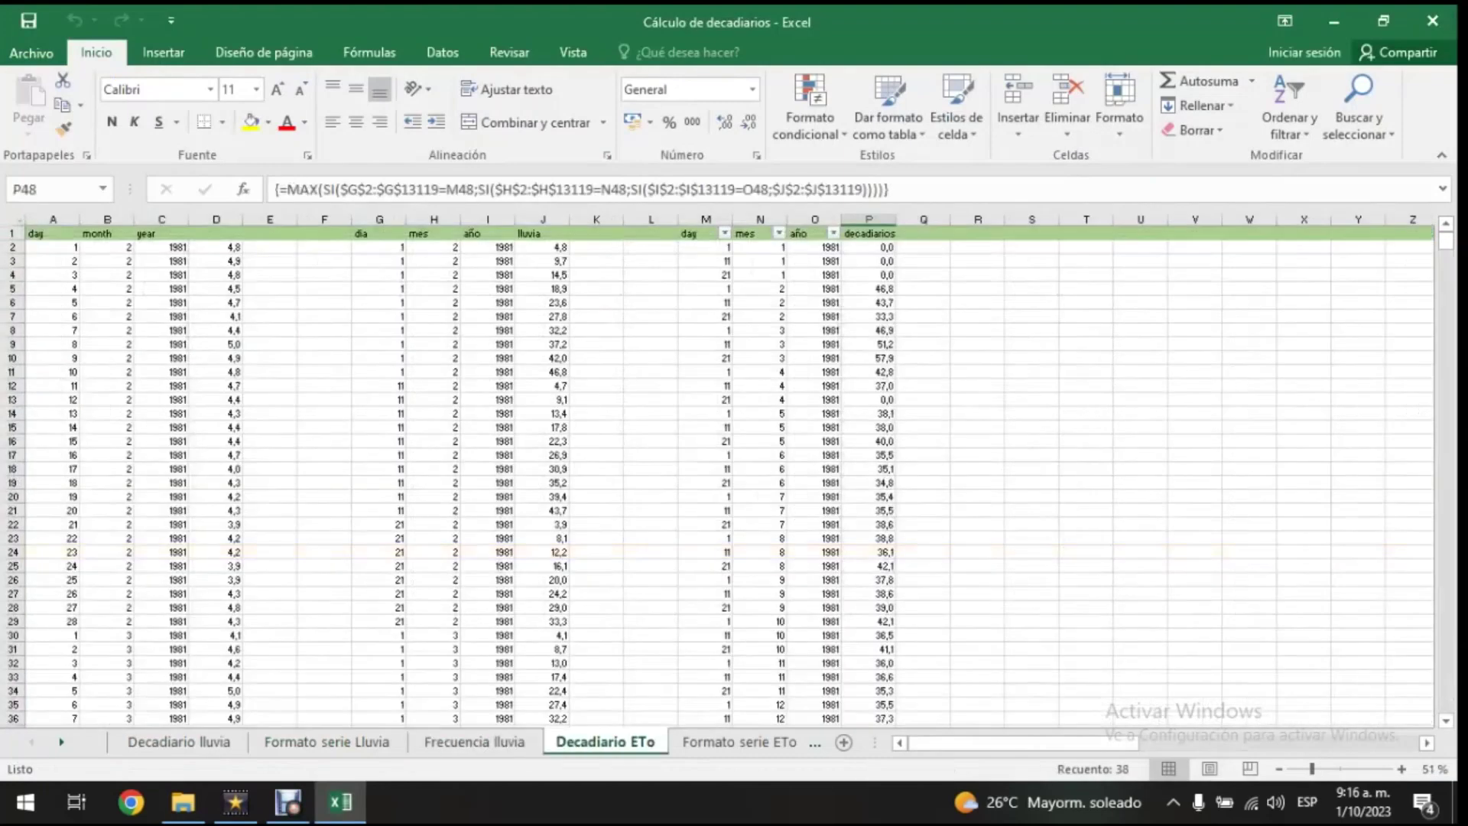
pyautogui.hotkey('ctrl', 'pagedown')
pyautogui.hotkey('ctrl', 'pageup')
pyautogui.hotkey('ctrl', 'pageup')
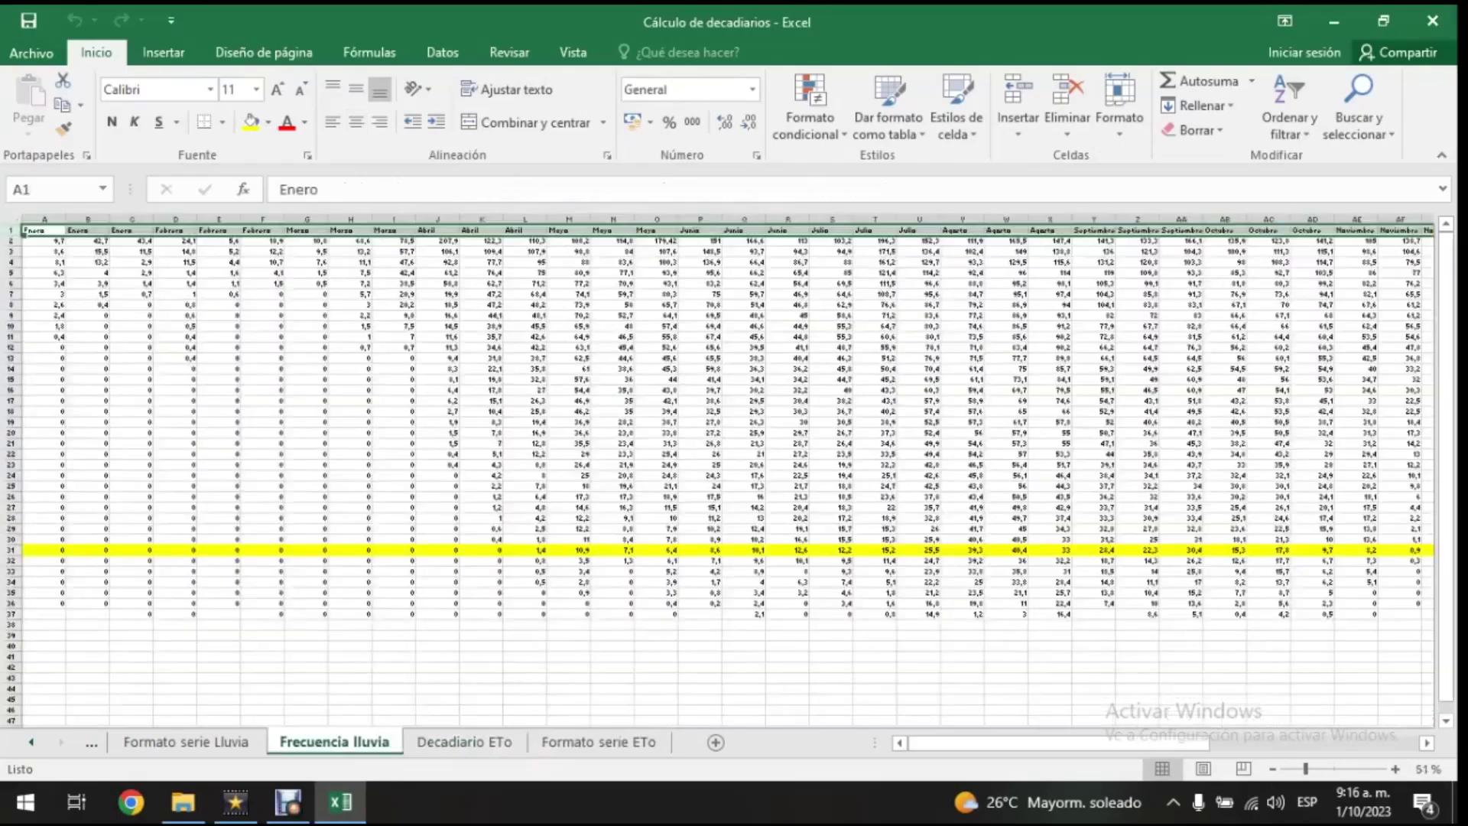
pyautogui.hotkey('ctrl', 'pageup')
pyautogui.hotkey('ctrl', 'pageup')
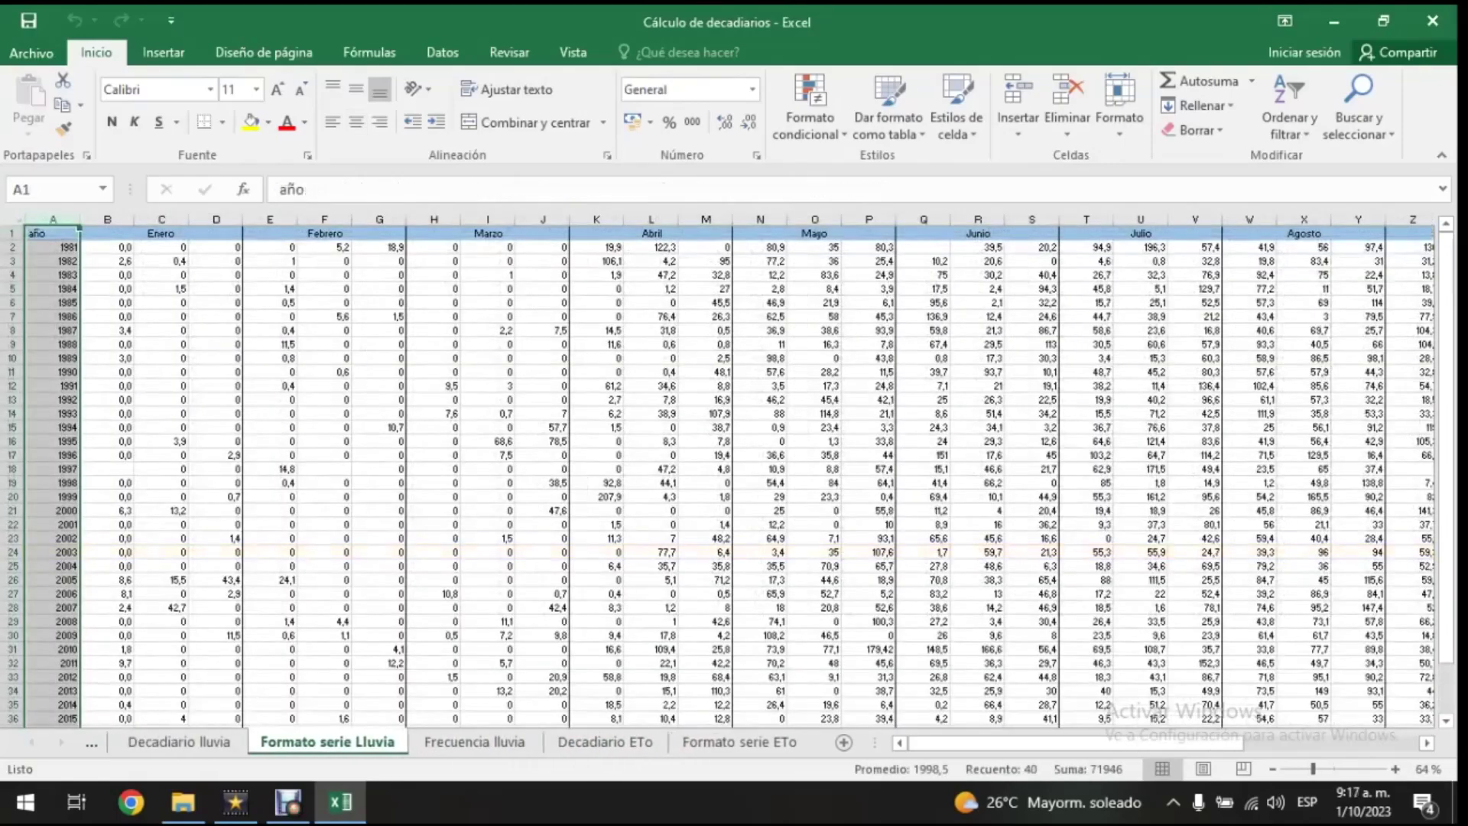
pyautogui.hotkey('ctrl', 'pageup')
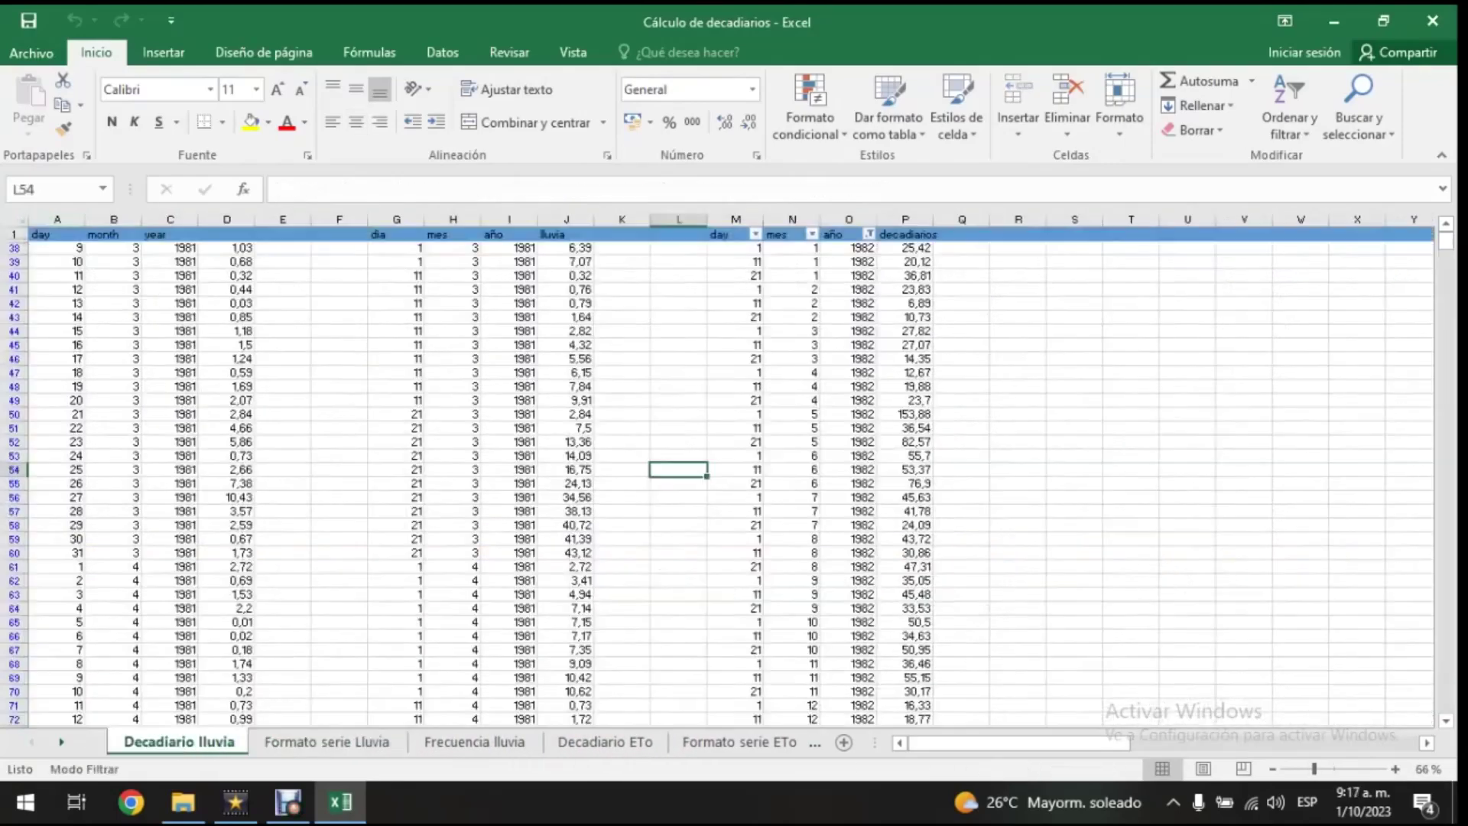
# - Examine the daily rainfall values in column D and the decadal formula in cell P45 of Decadiario lluvia
pyautogui.click(339, 330)
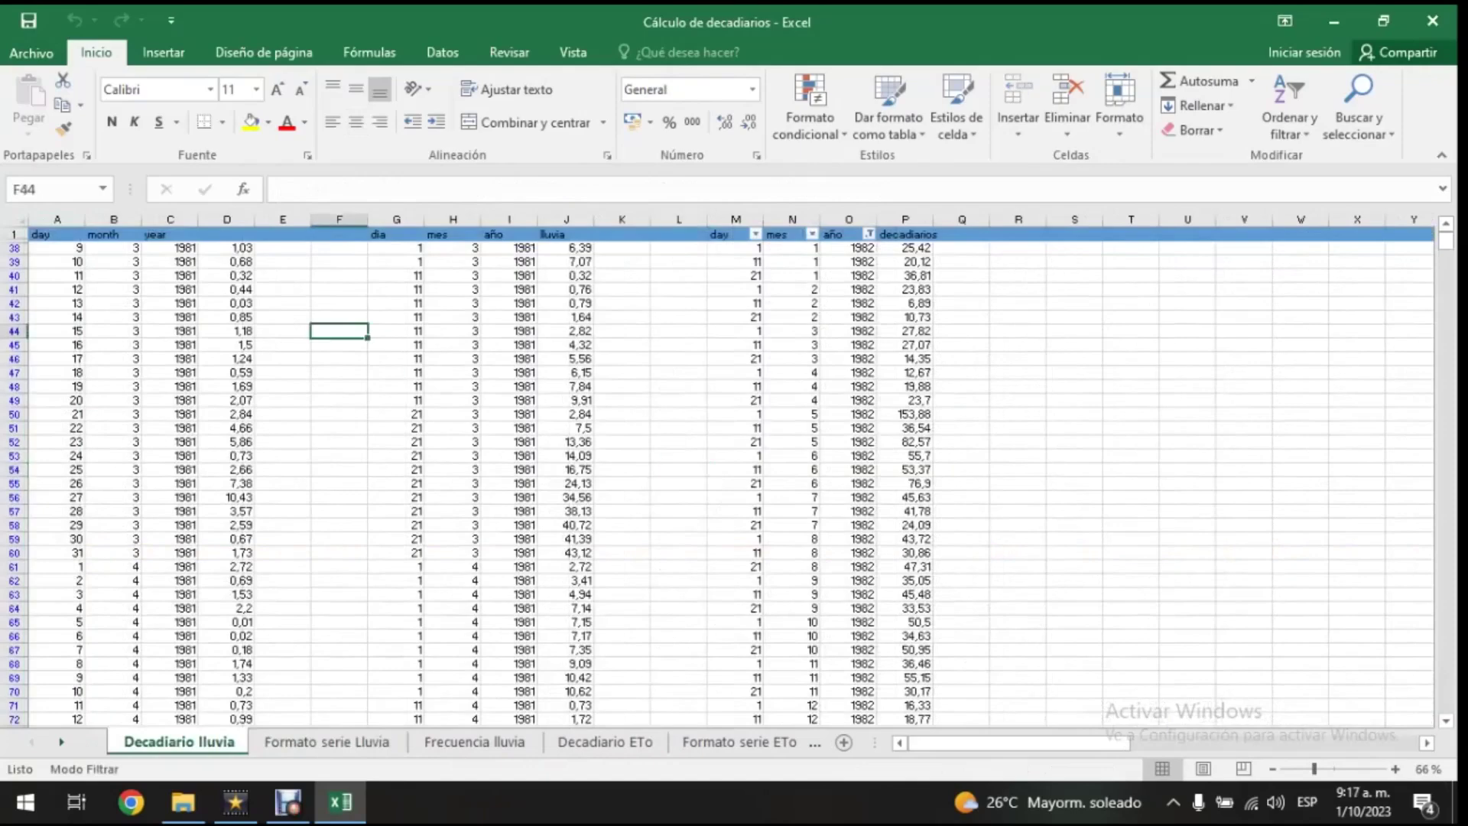
pyautogui.click(226, 262)
pyautogui.press('Down')
pyautogui.press('Down')
pyautogui.press('Down')
pyautogui.press('Down')
pyautogui.press('Down')
pyautogui.press('Down')
pyautogui.press('Down')
pyautogui.press('Down')
pyautogui.press('Down')
pyautogui.press('Down')
pyautogui.press('Down')
pyautogui.press('Down')
pyautogui.press('Down')
pyautogui.press('Down')
pyautogui.press('Down')
pyautogui.press('Down')
pyautogui.press('Down')
pyautogui.press('Down')
pyautogui.press('Down')
pyautogui.press('Down')
pyautogui.click(226, 456)
pyautogui.click(226, 372)
pyautogui.click(226, 248)
pyautogui.click(226, 399)
pyautogui.click(226, 483)
pyautogui.click(905, 345)
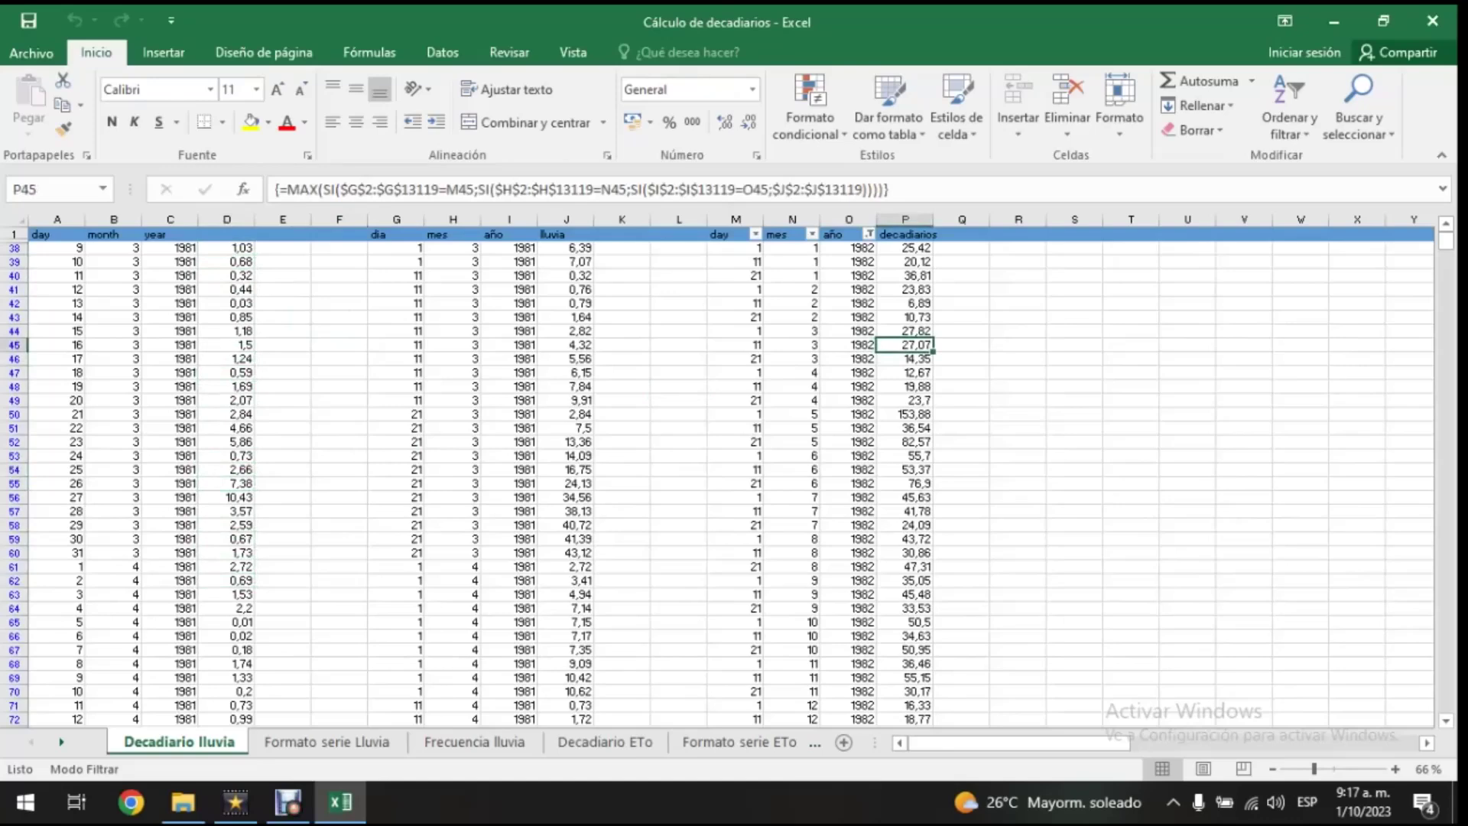
# - Open the Precipitación_ejemplo workbook from the Formatos folder and look over its daily dates
pyautogui.click(184, 801)
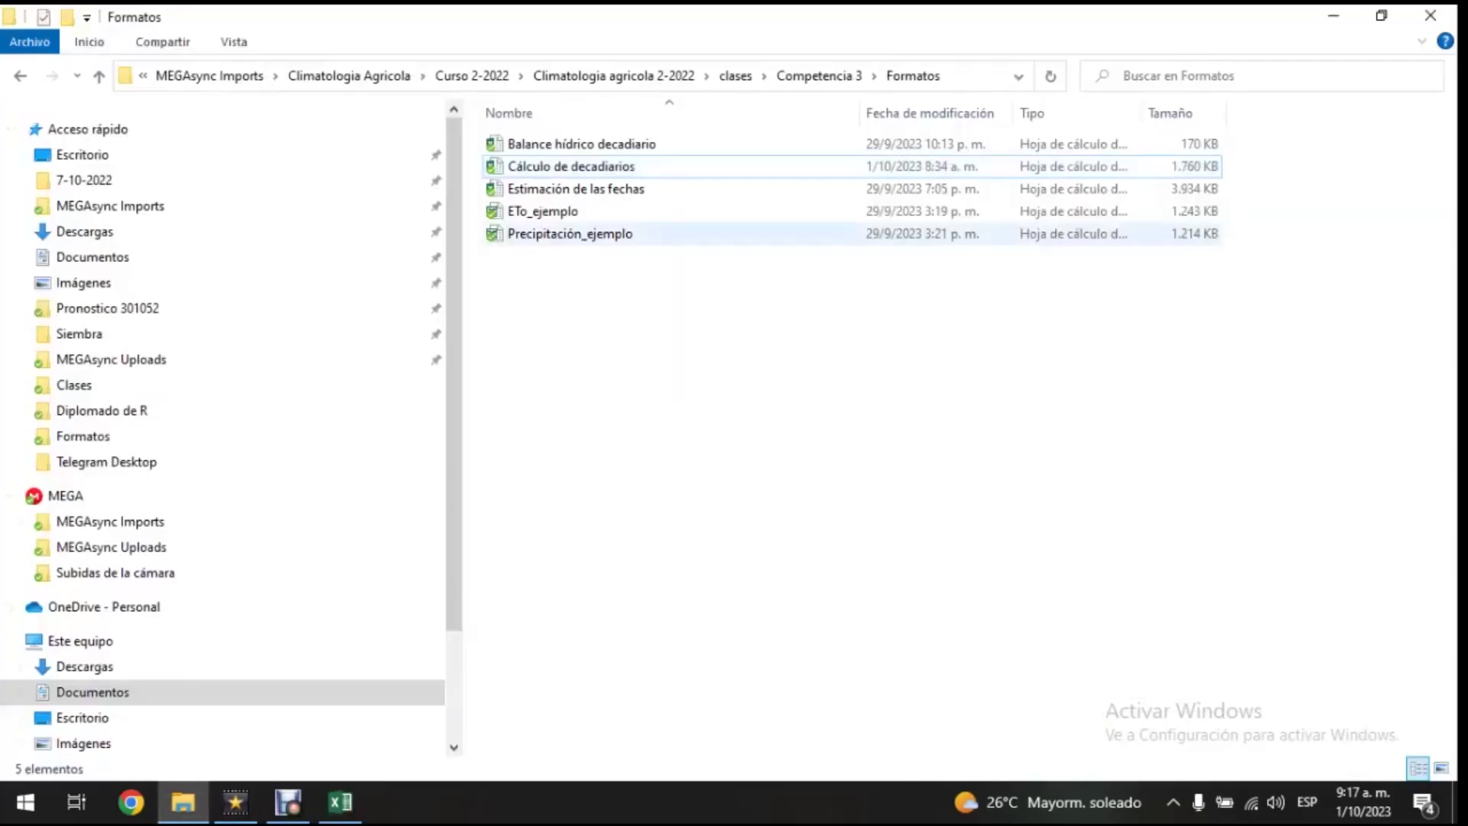
pyautogui.doubleClick(570, 234)
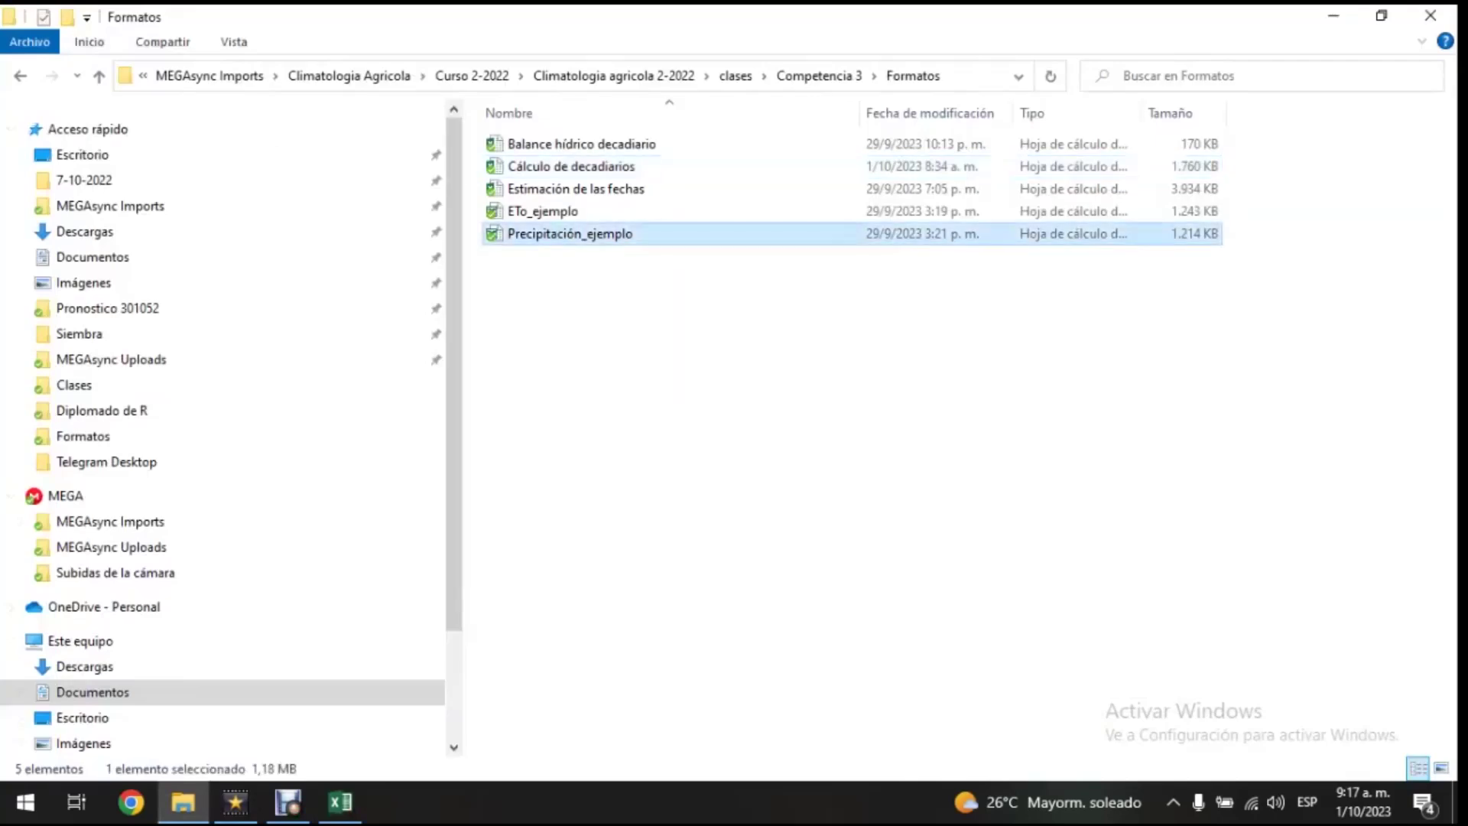
pyautogui.press('Return')
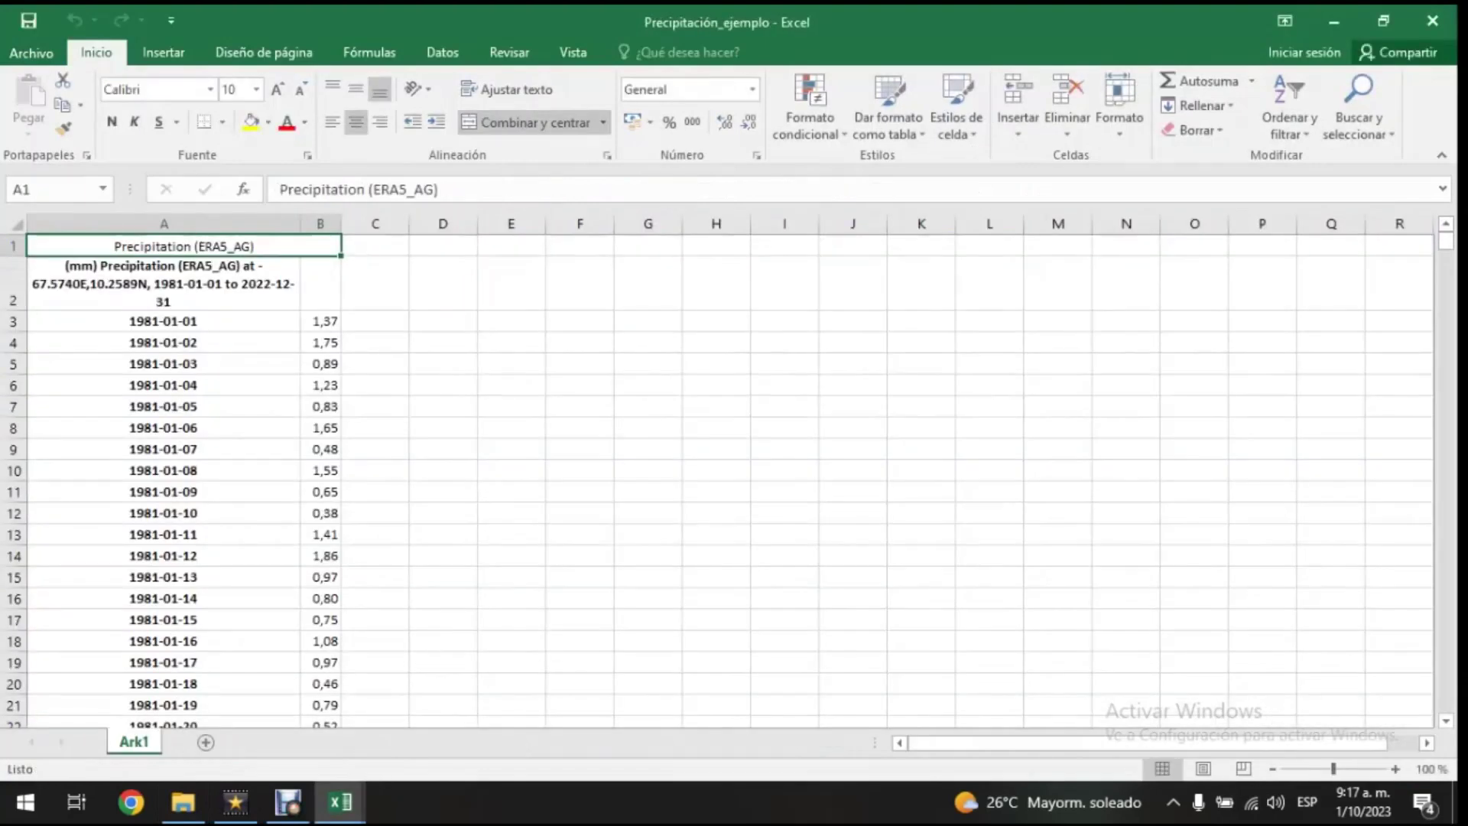
pyautogui.click(164, 321)
pyautogui.scroll(-5, 164, 321)
pyautogui.scroll(3, 163, 321)
pyautogui.scroll(2, 716, 480)
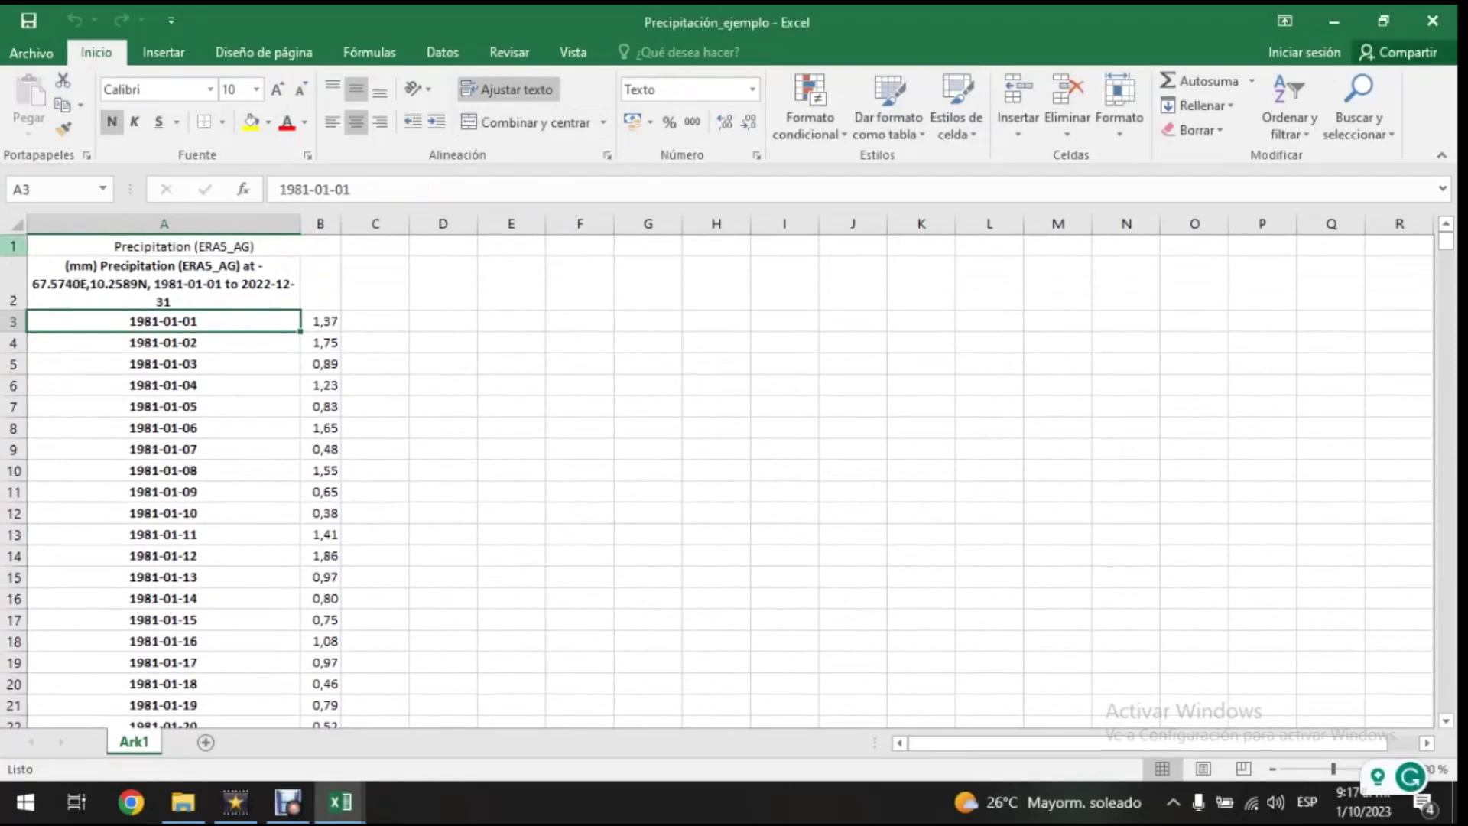
# - Delete the first row, containing the title Precipitation (ERA5_AG), from the Ark1 sheet
pyautogui.click(13, 246)
pyautogui.rightClick(13, 245)
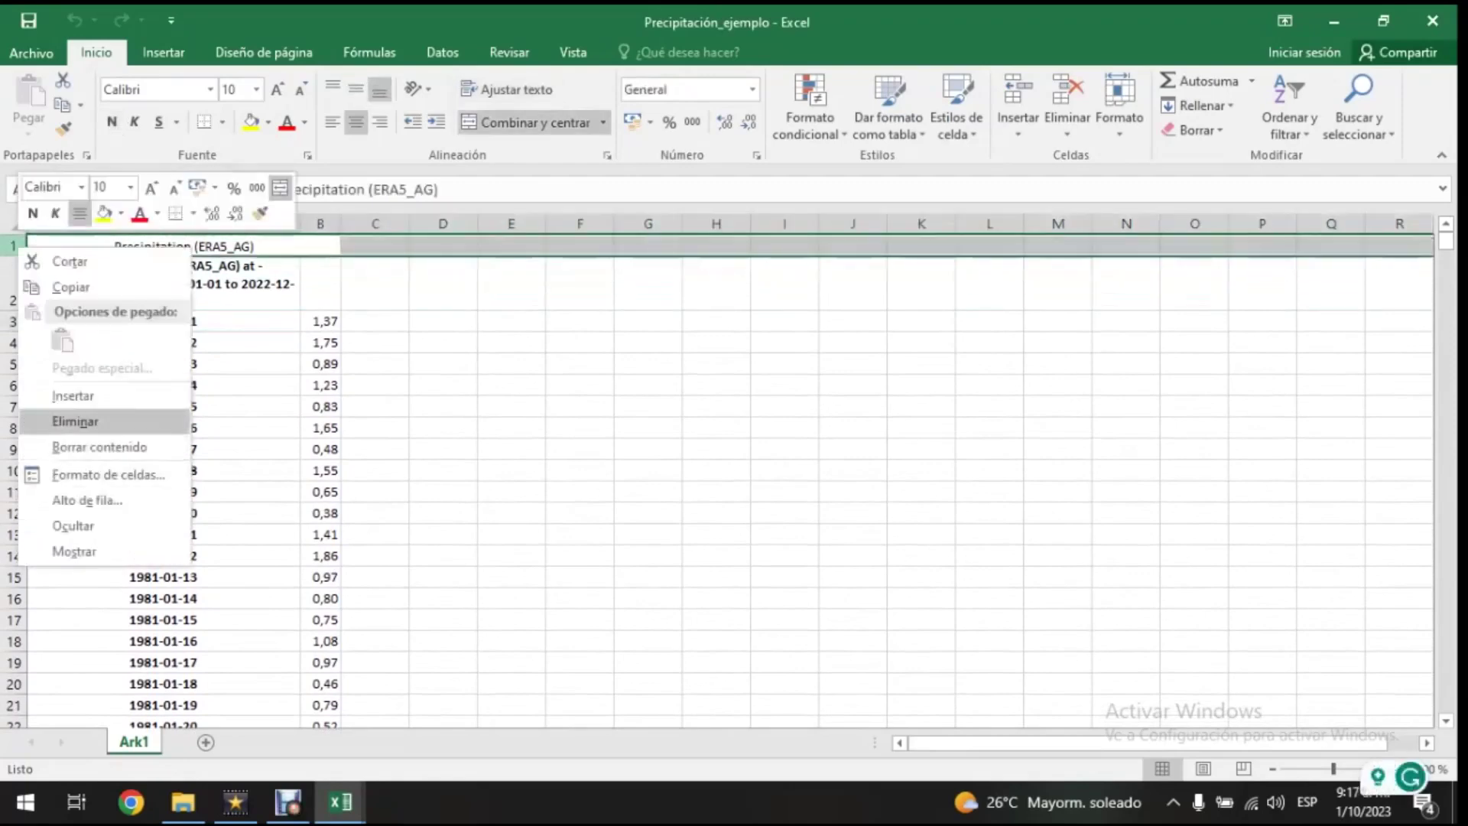
pyautogui.click(75, 422)
pyautogui.click(163, 364)
# - Copy precipitation column B and paste it as values into column D of Decadiario lluvia in the Cálculo de decadiarios workbook
pyautogui.click(321, 224)
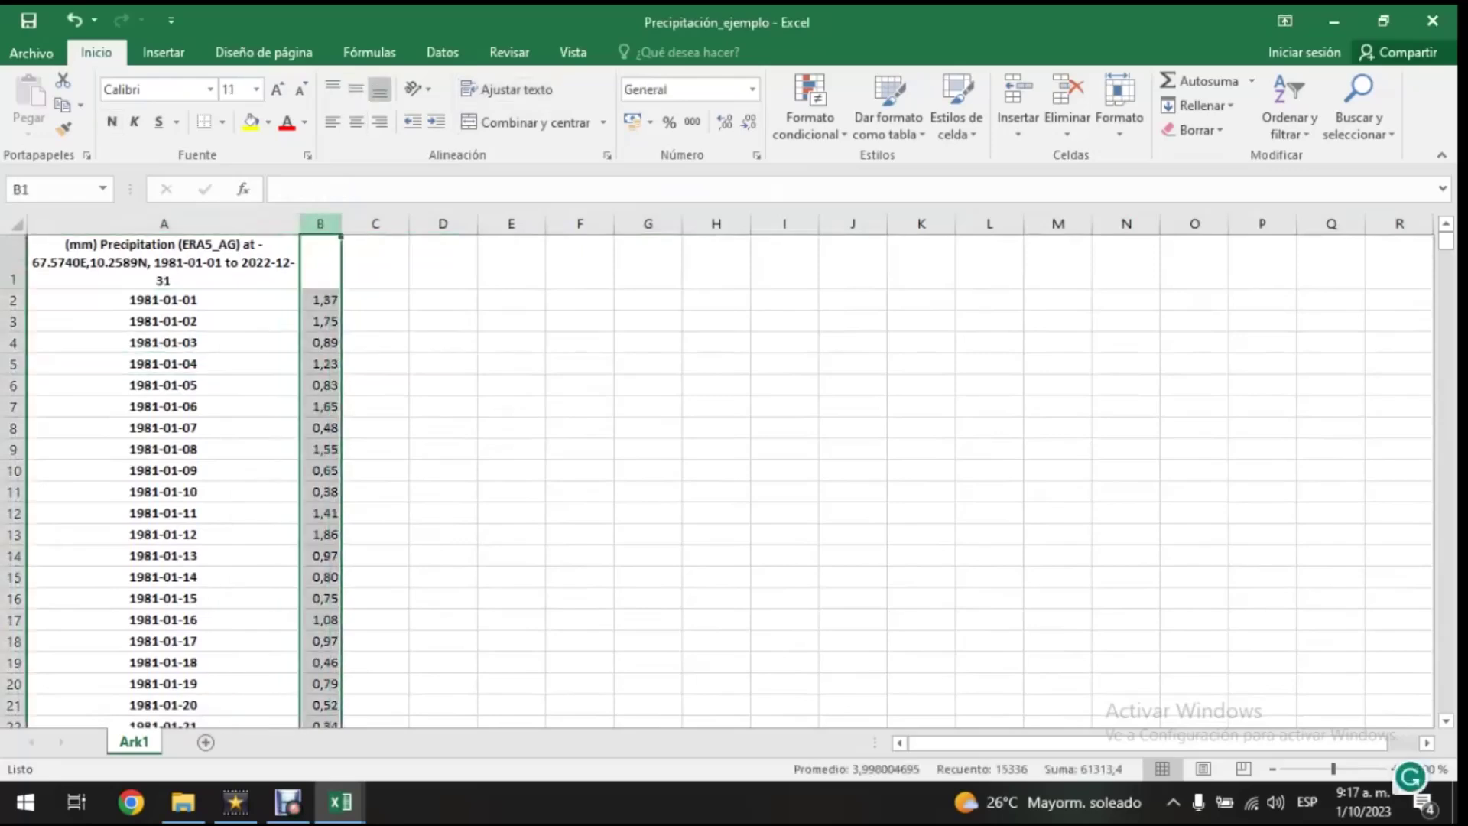
pyautogui.rightClick(321, 223)
pyautogui.click(361, 261)
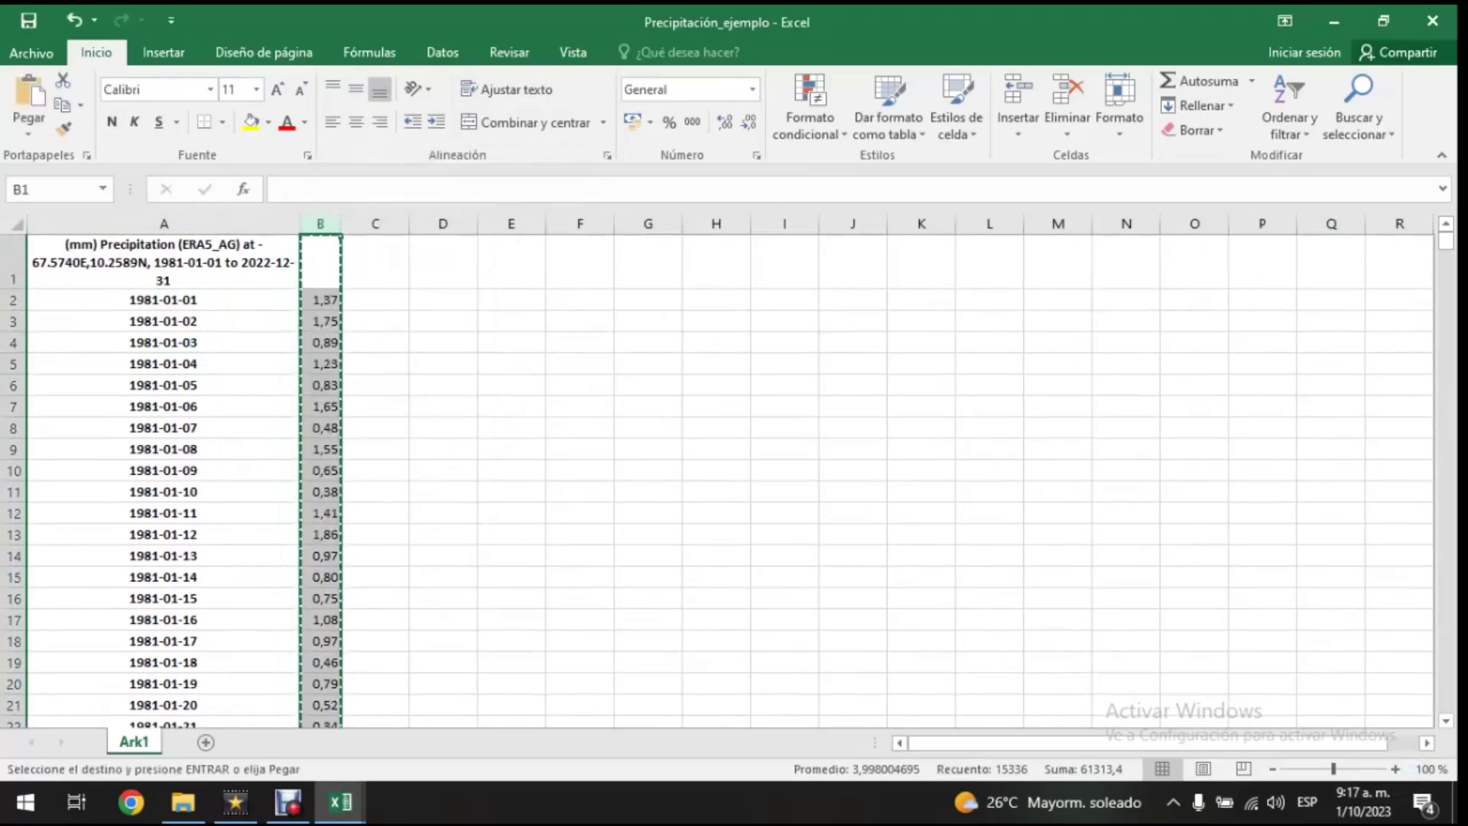
pyautogui.click(340, 801)
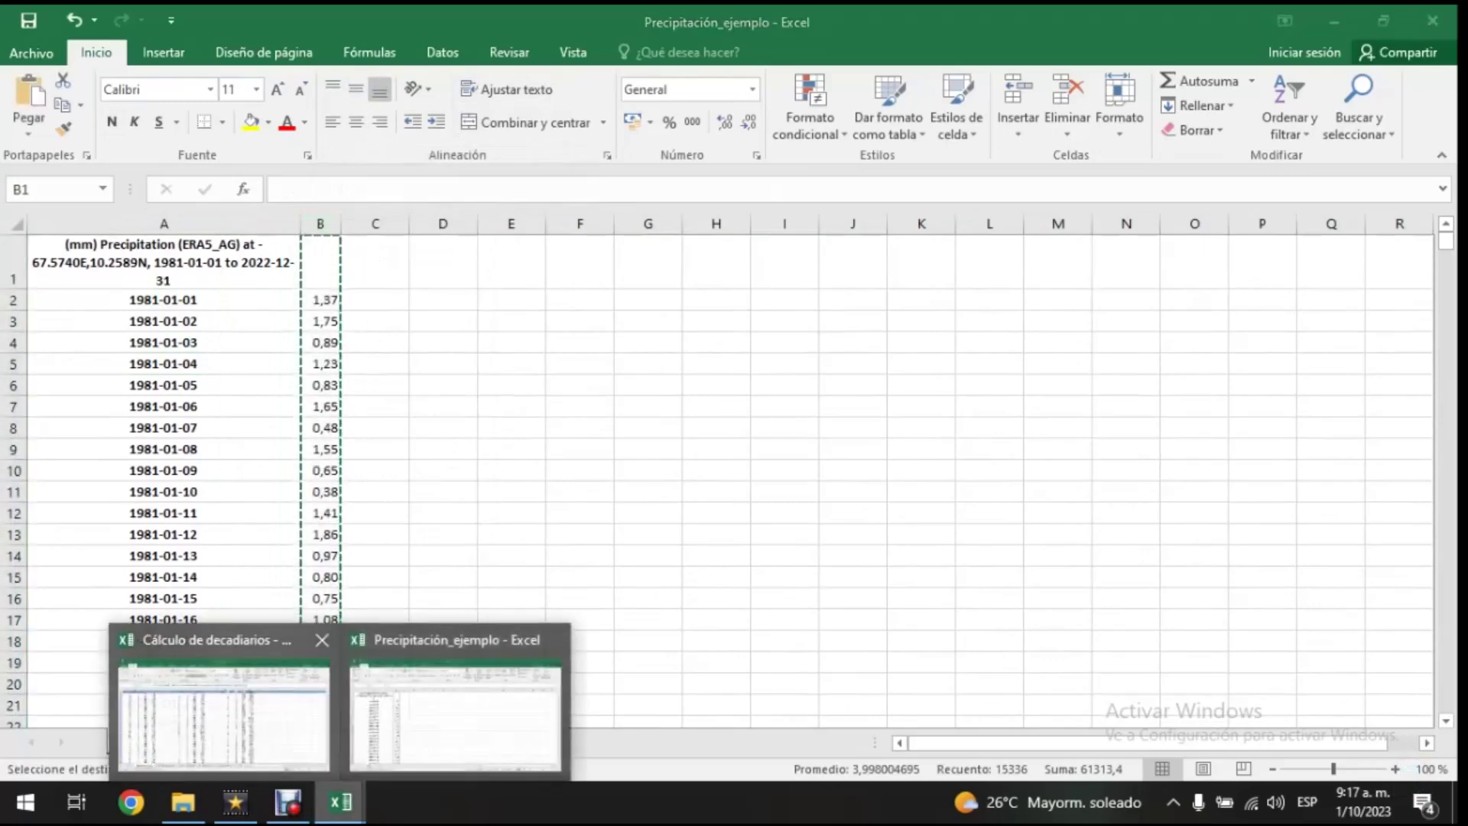
pyautogui.click(223, 715)
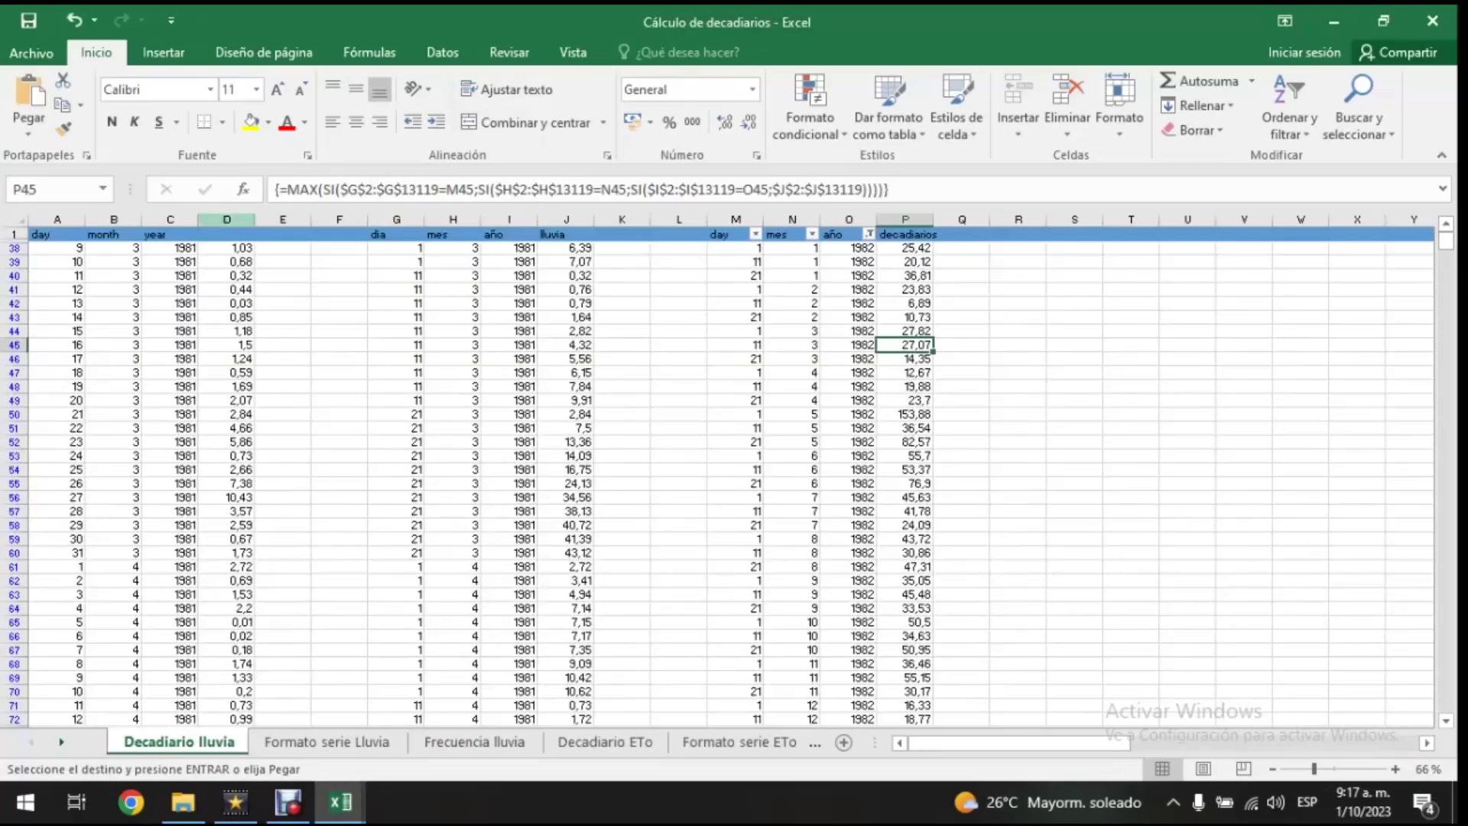
pyautogui.rightClick(241, 220)
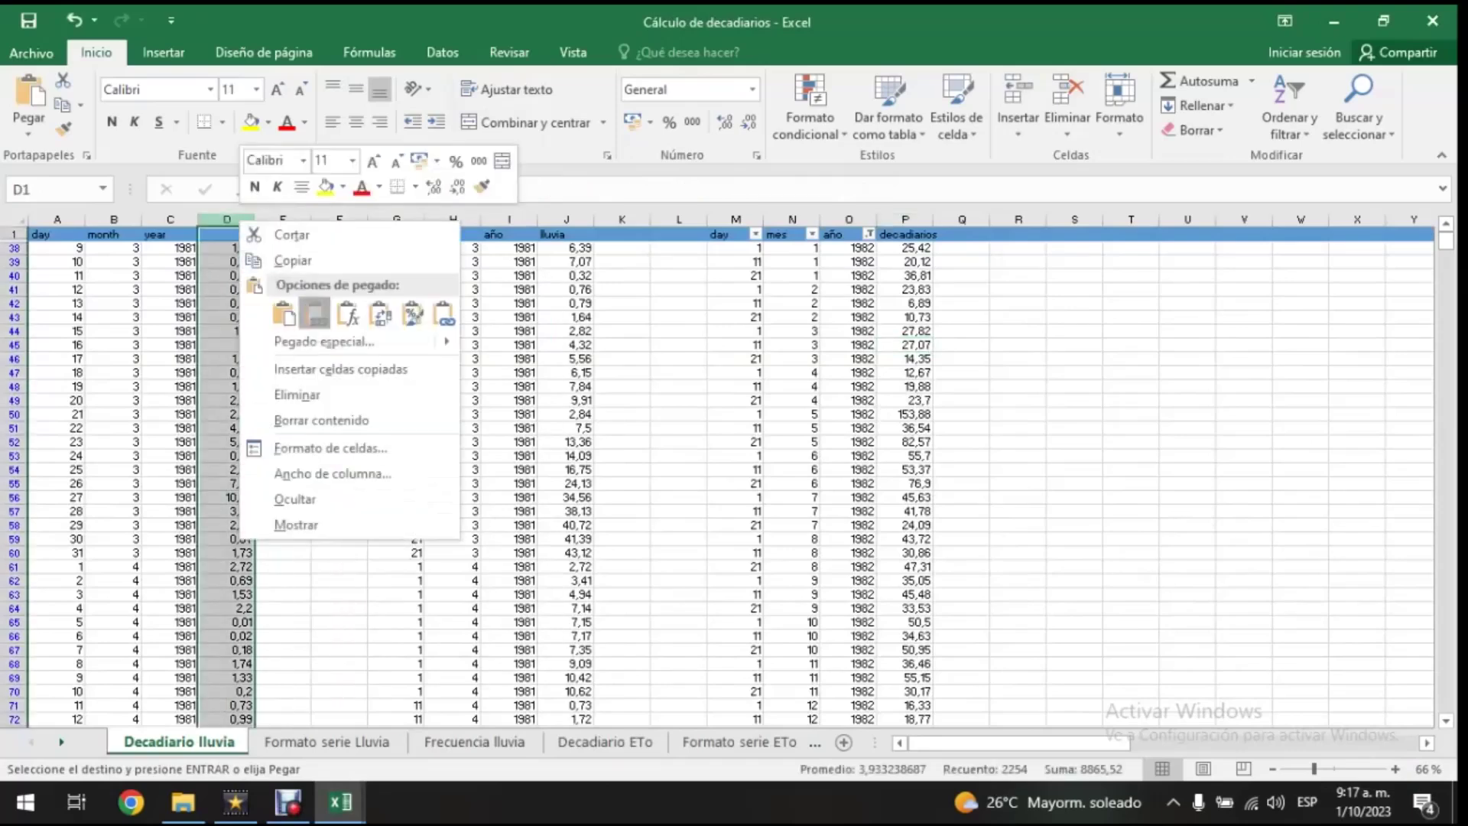
pyautogui.click(314, 312)
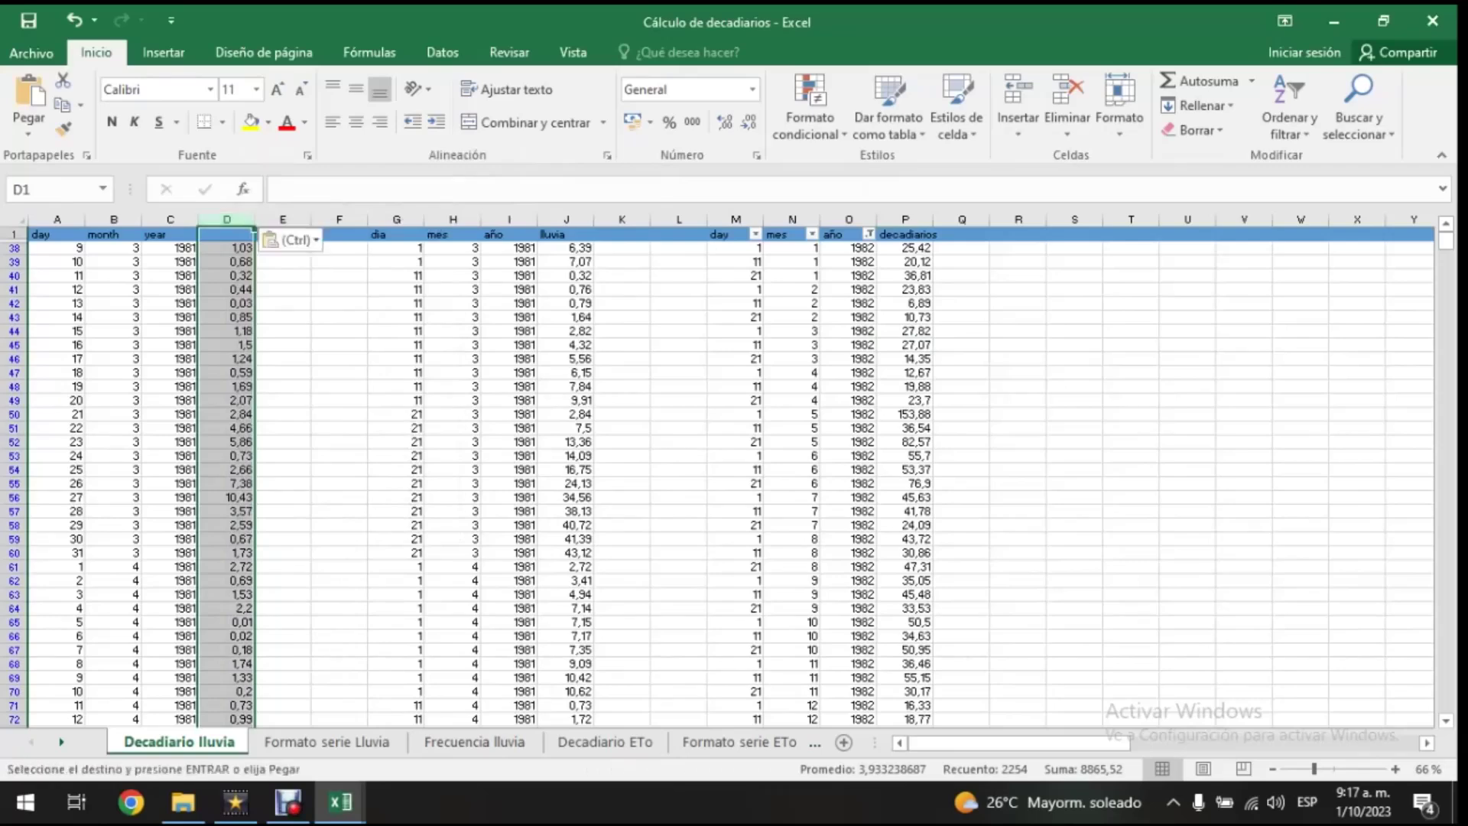
# - Check the pasted daily rainfall values in column D of Decadiario lluvia
pyautogui.moveTo(397, 283); pyautogui.dragTo(396, 585)
pyautogui.click(679, 359)
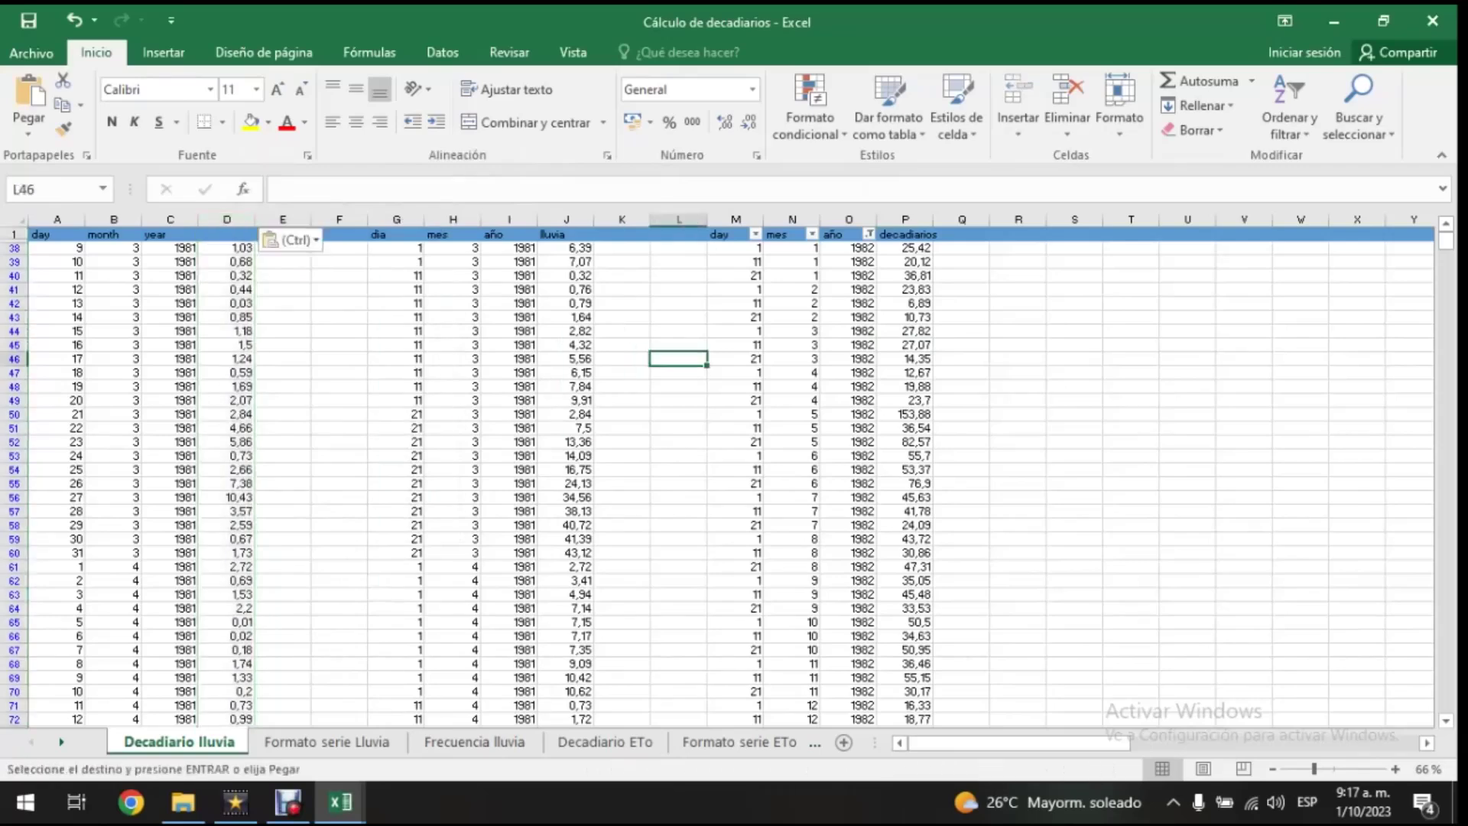
pyautogui.click(227, 316)
pyautogui.click(227, 456)
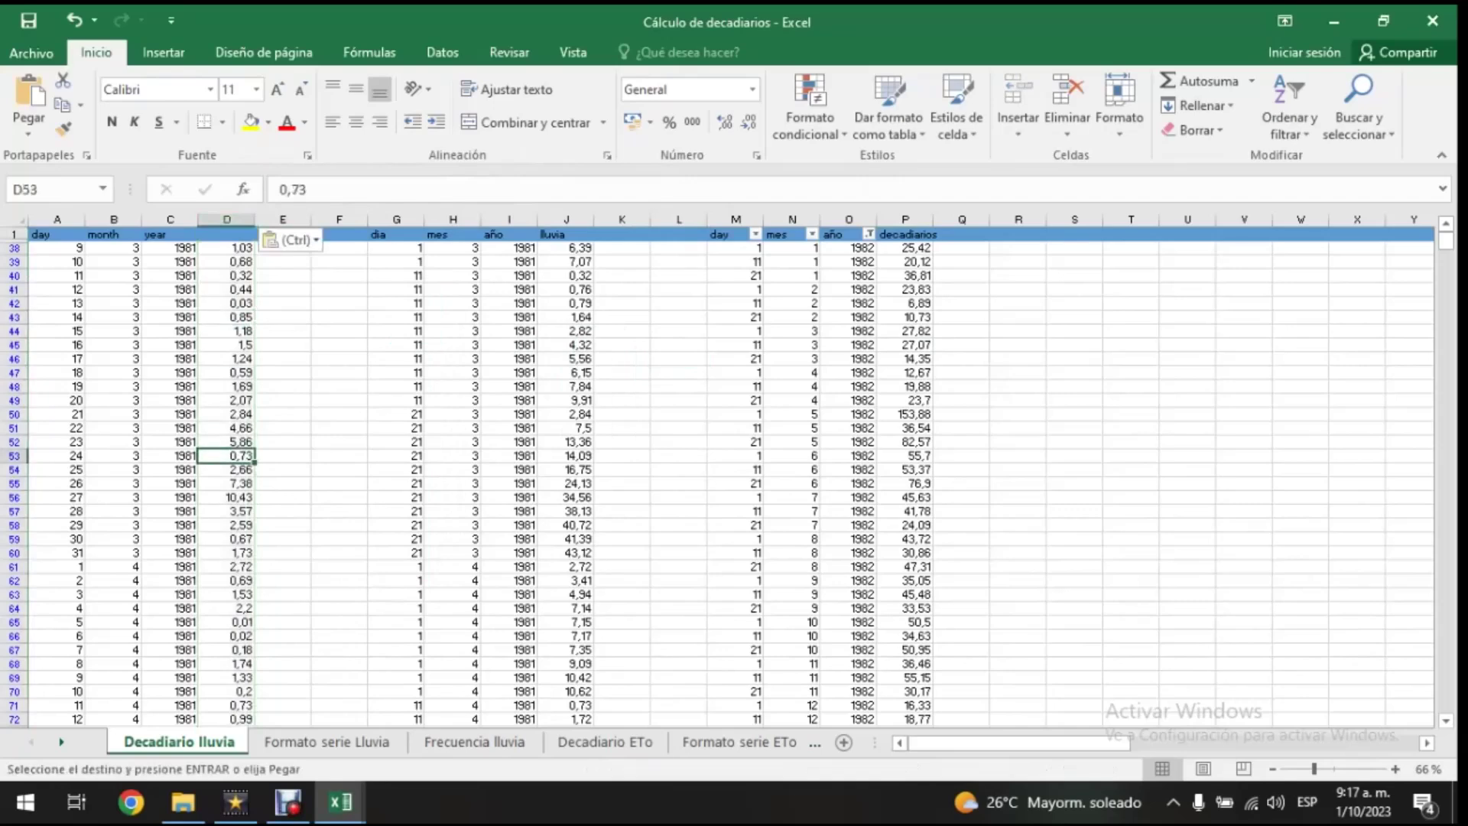
pyautogui.click(227, 331)
pyautogui.click(227, 511)
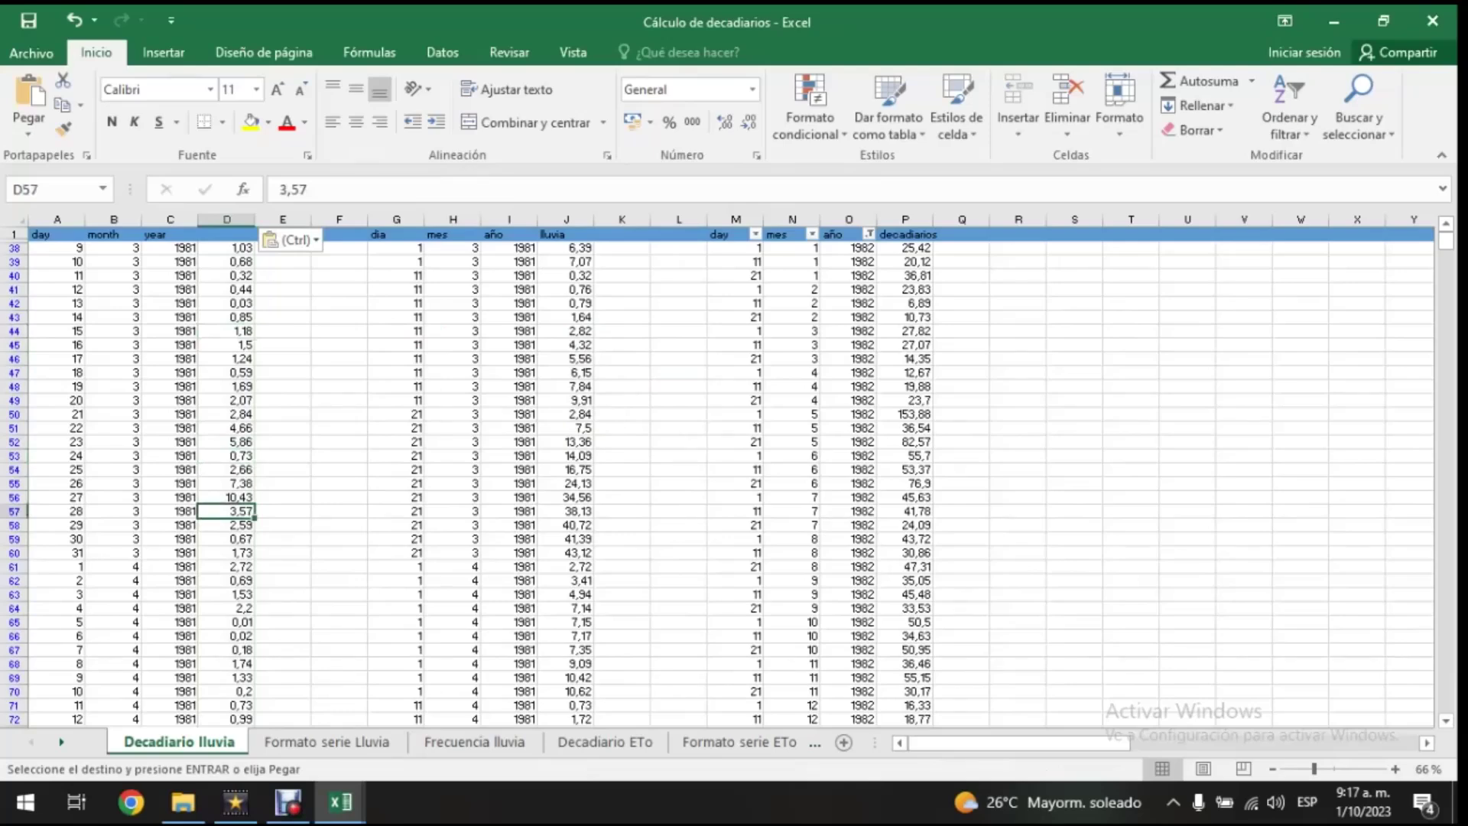
pyautogui.click(227, 248)
pyautogui.click(227, 372)
pyautogui.click(227, 455)
pyautogui.click(227, 524)
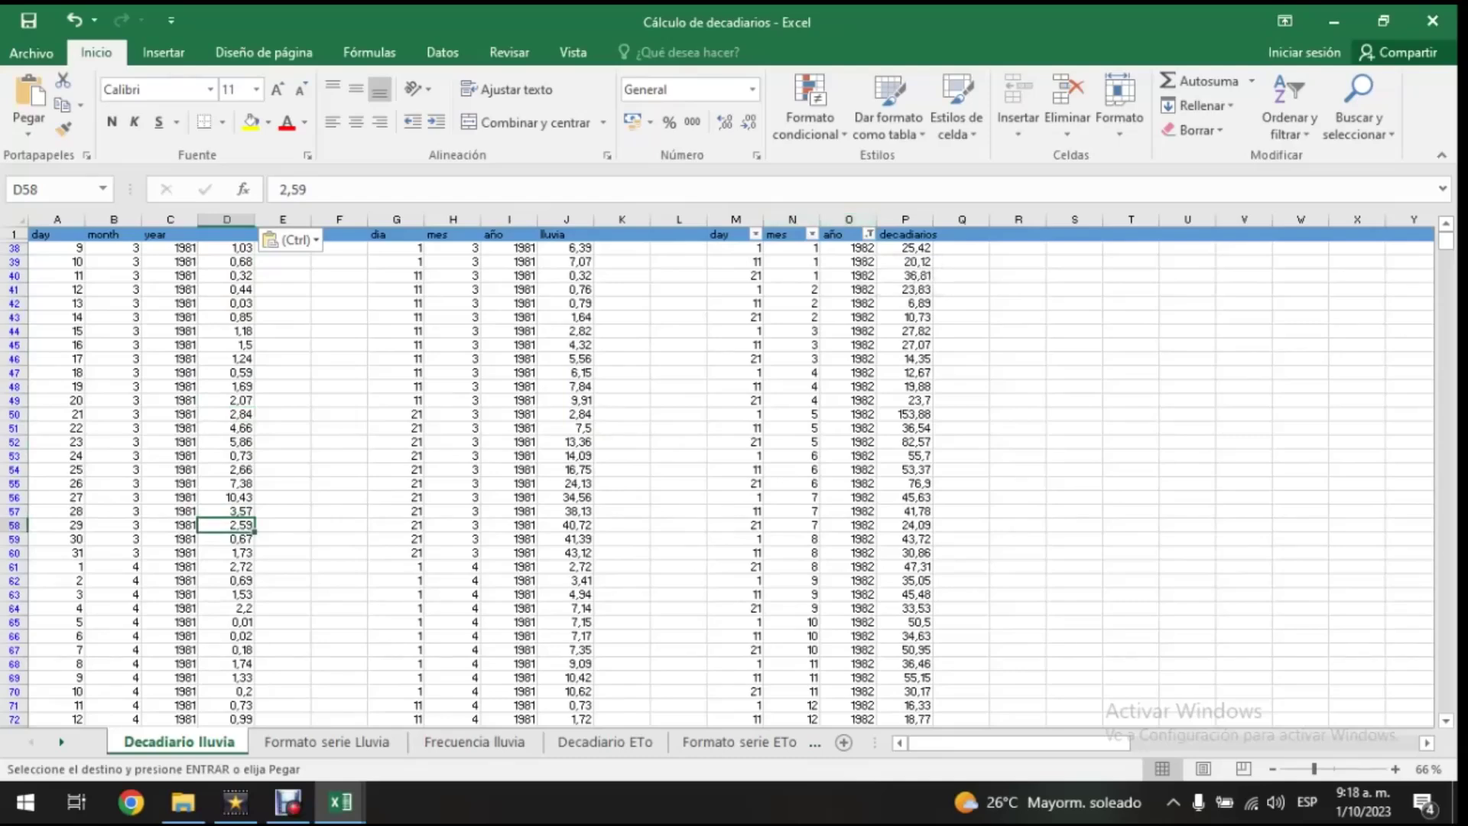
# - Filter the año column of the decadal table to show only 1981
pyautogui.click(870, 234)
pyautogui.press('End')
pyautogui.press('Home')
pyautogui.press('Down')
pyautogui.press('space')
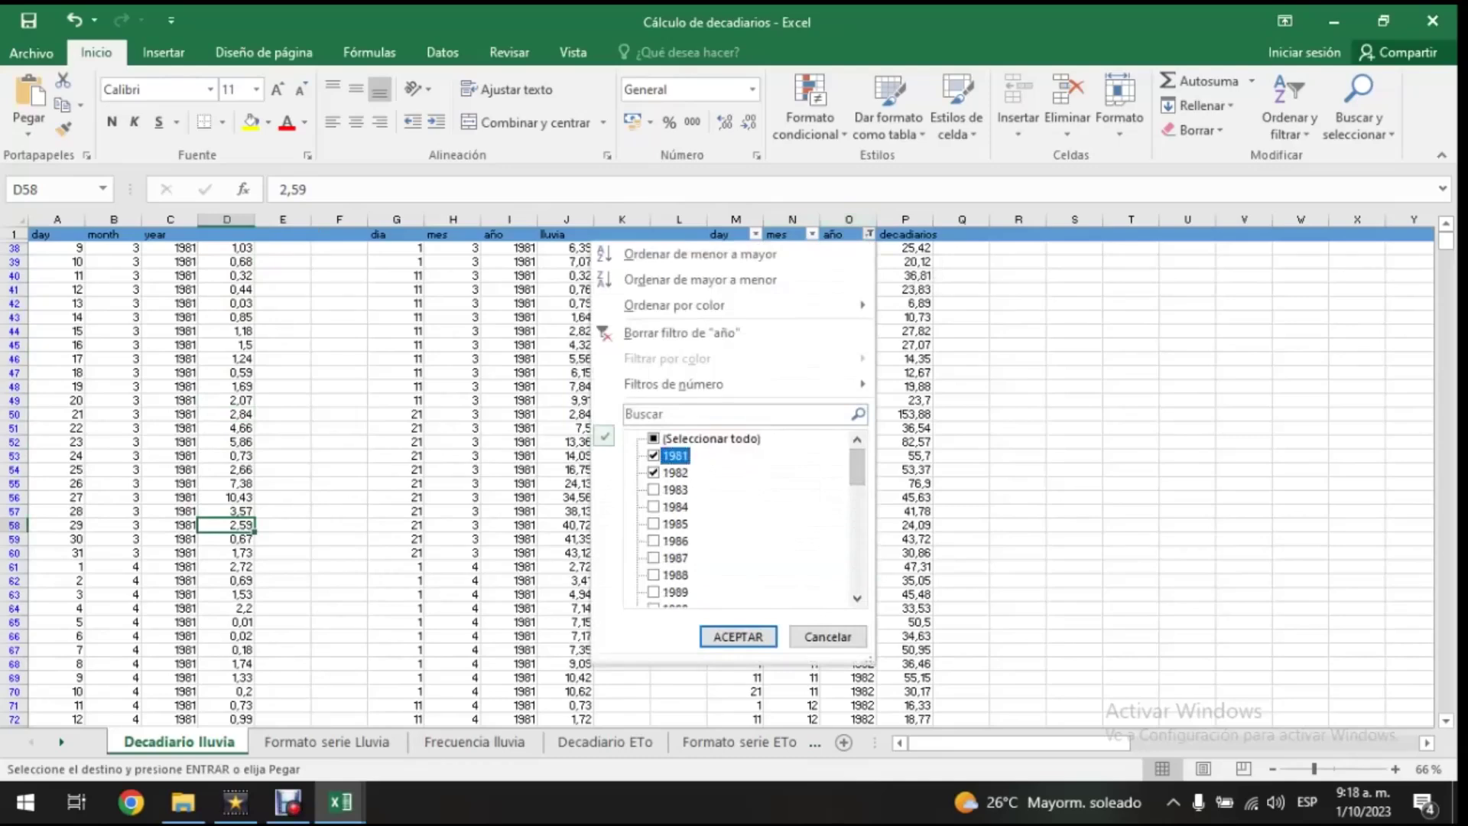
pyautogui.press('Return')
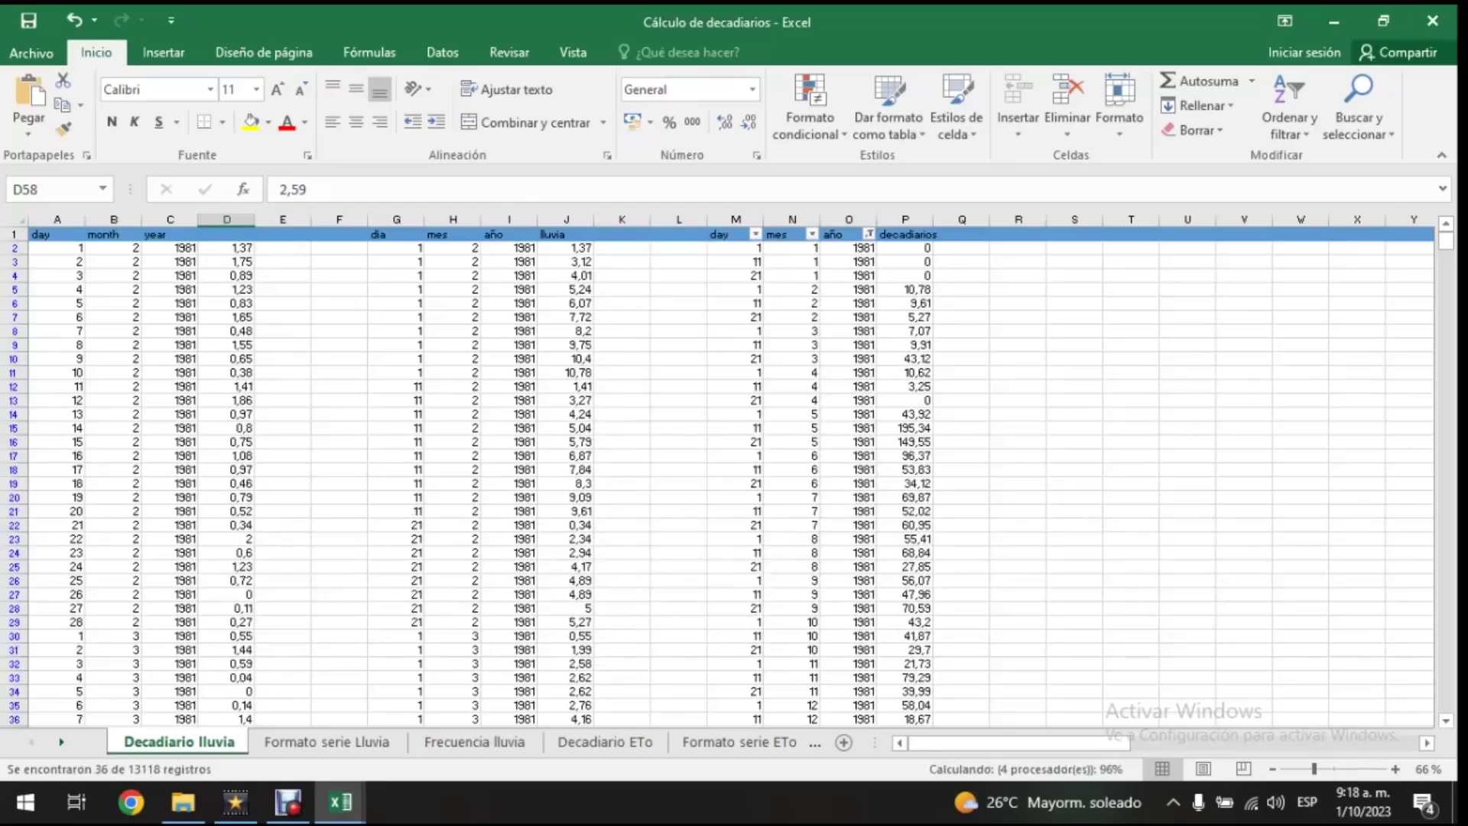
# - Check the 1981 decadal rainfall results in the decadiarios column of Decadiario lluvia
pyautogui.scroll(-5, 731, 471)
pyautogui.scroll(5, 731, 471)
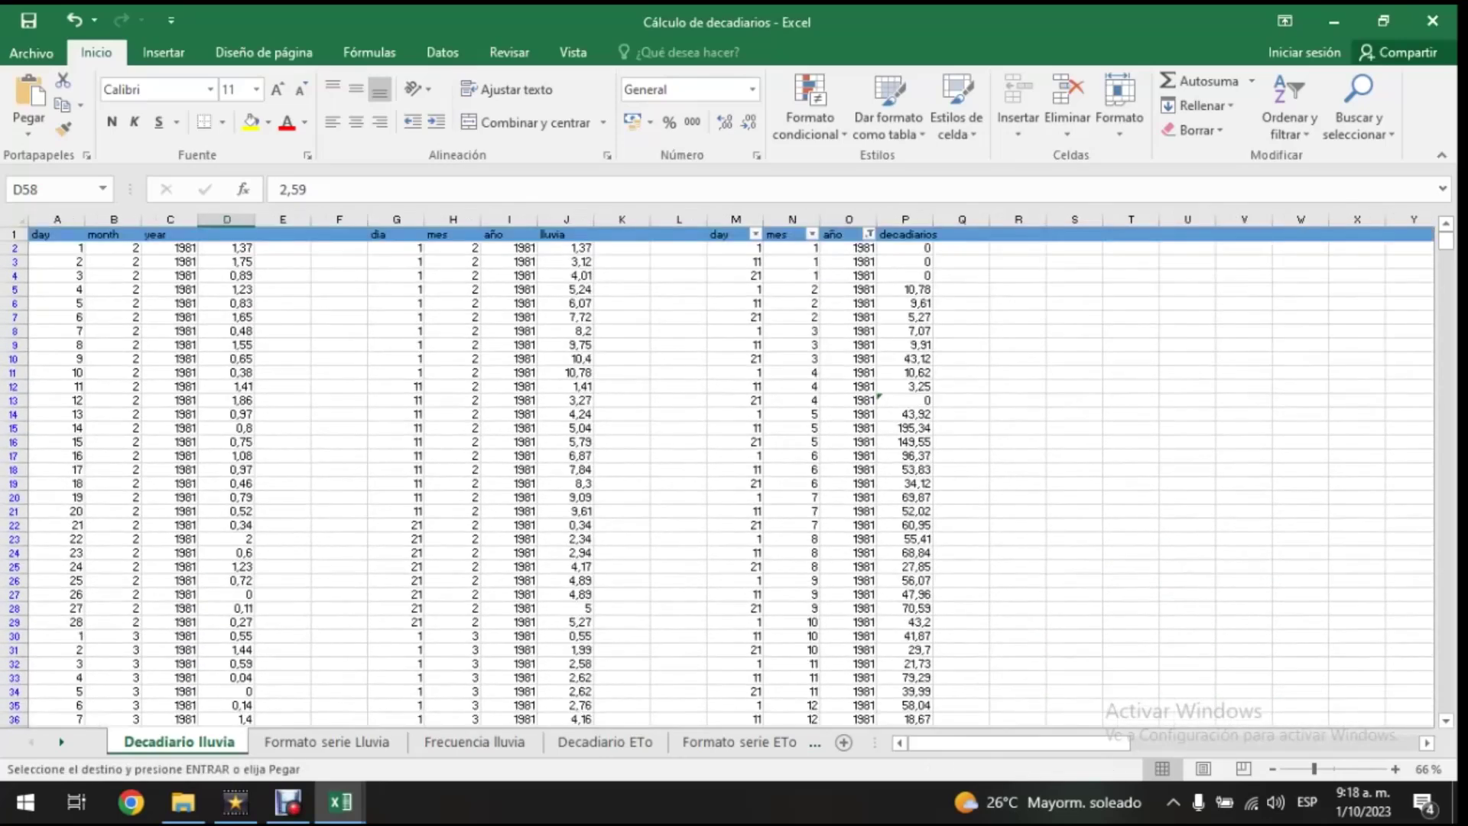
pyautogui.moveTo(909, 248); pyautogui.dragTo(929, 719)
pyautogui.scroll(-1, 929, 673)
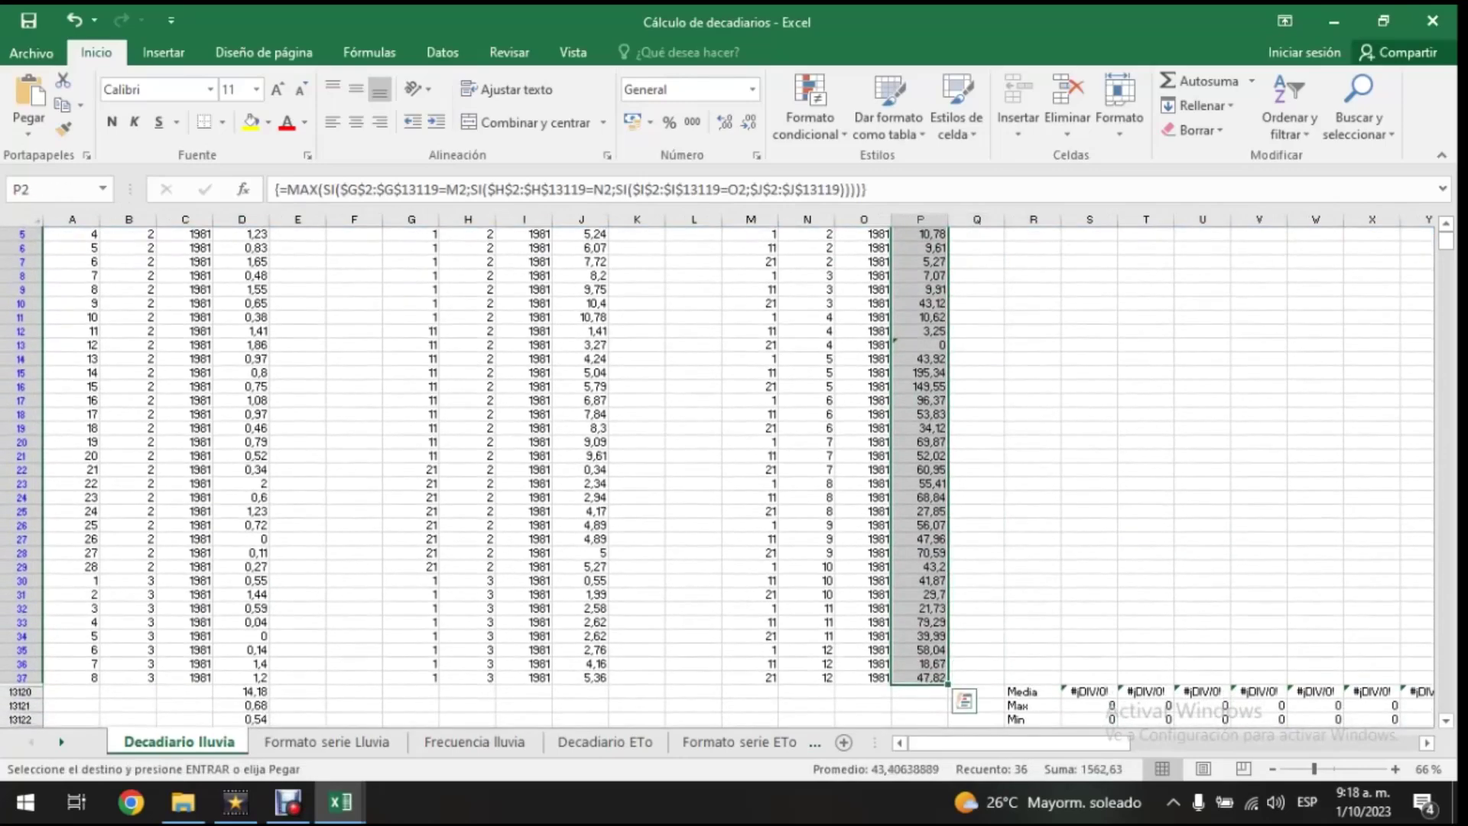
pyautogui.scroll(1, 929, 673)
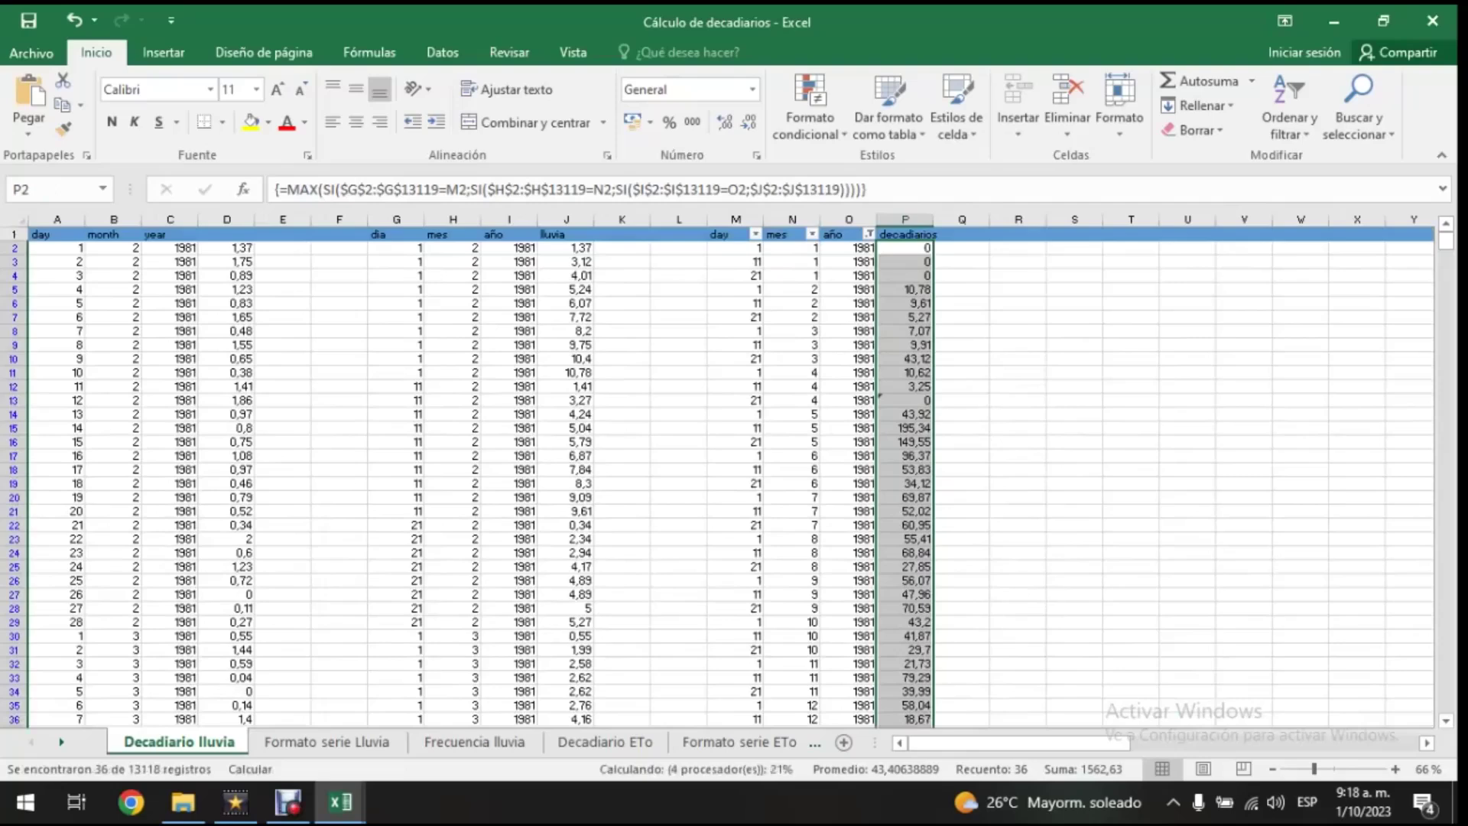
pyautogui.click(1017, 345)
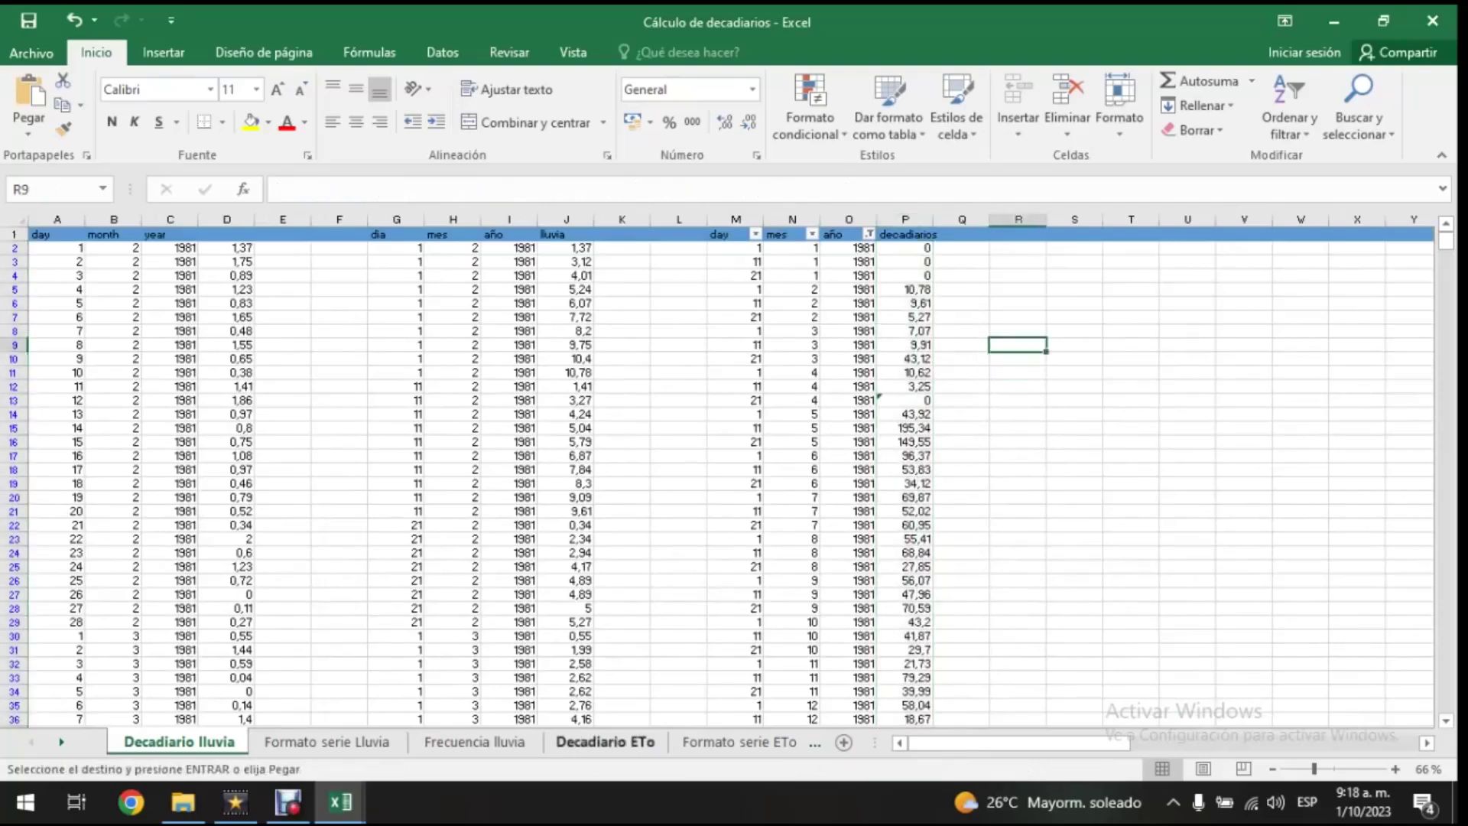
# - Go to the Decadiario ETo sheet and open the ETo_ejemplo workbook
pyautogui.click(606, 741)
pyautogui.click(216, 344)
pyautogui.click(216, 247)
pyautogui.hotkey('ctrl', 'v')
pyautogui.click(270, 428)
pyautogui.click(183, 801)
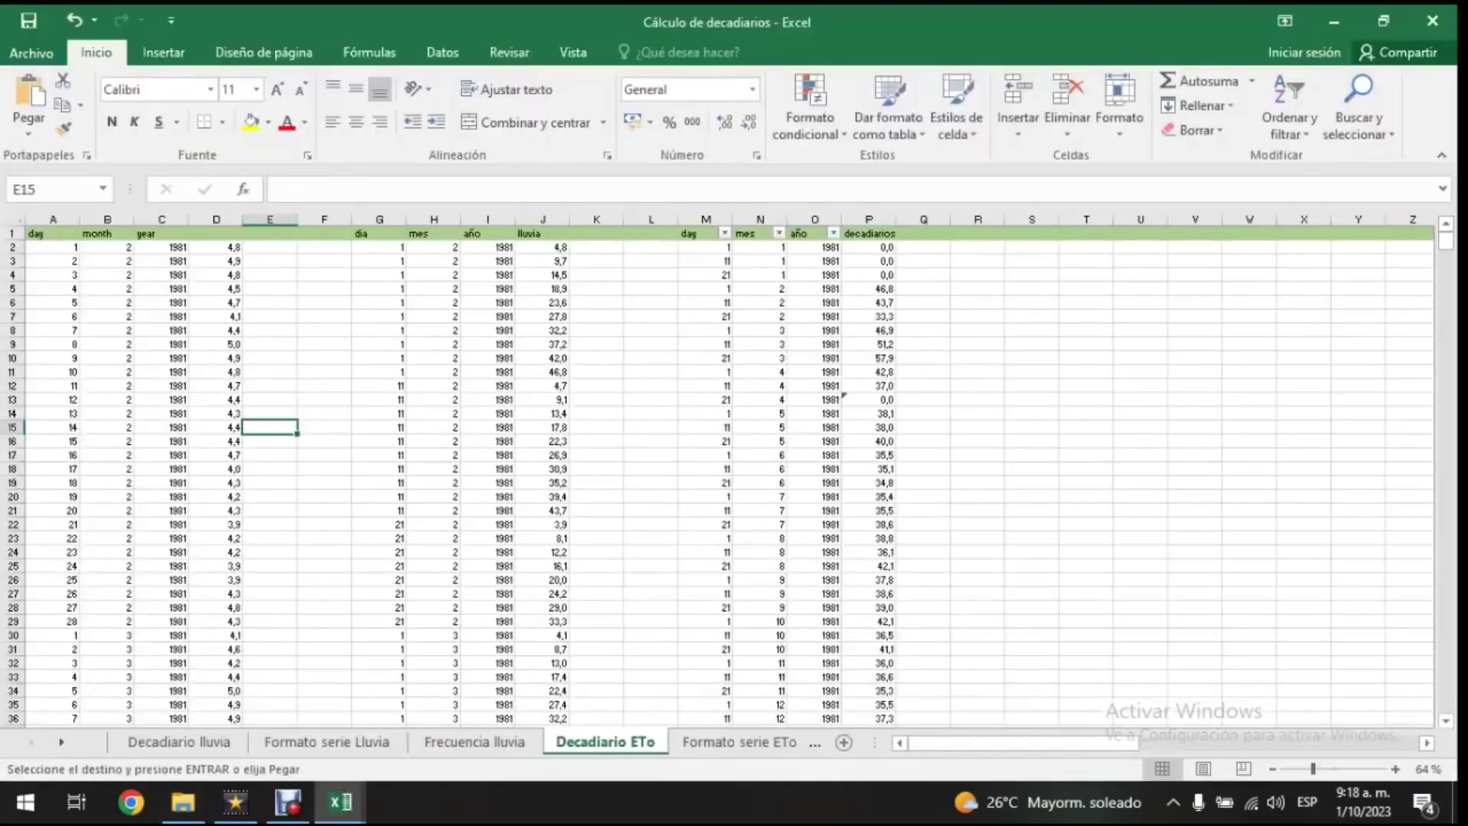
pyautogui.click(626, 463)
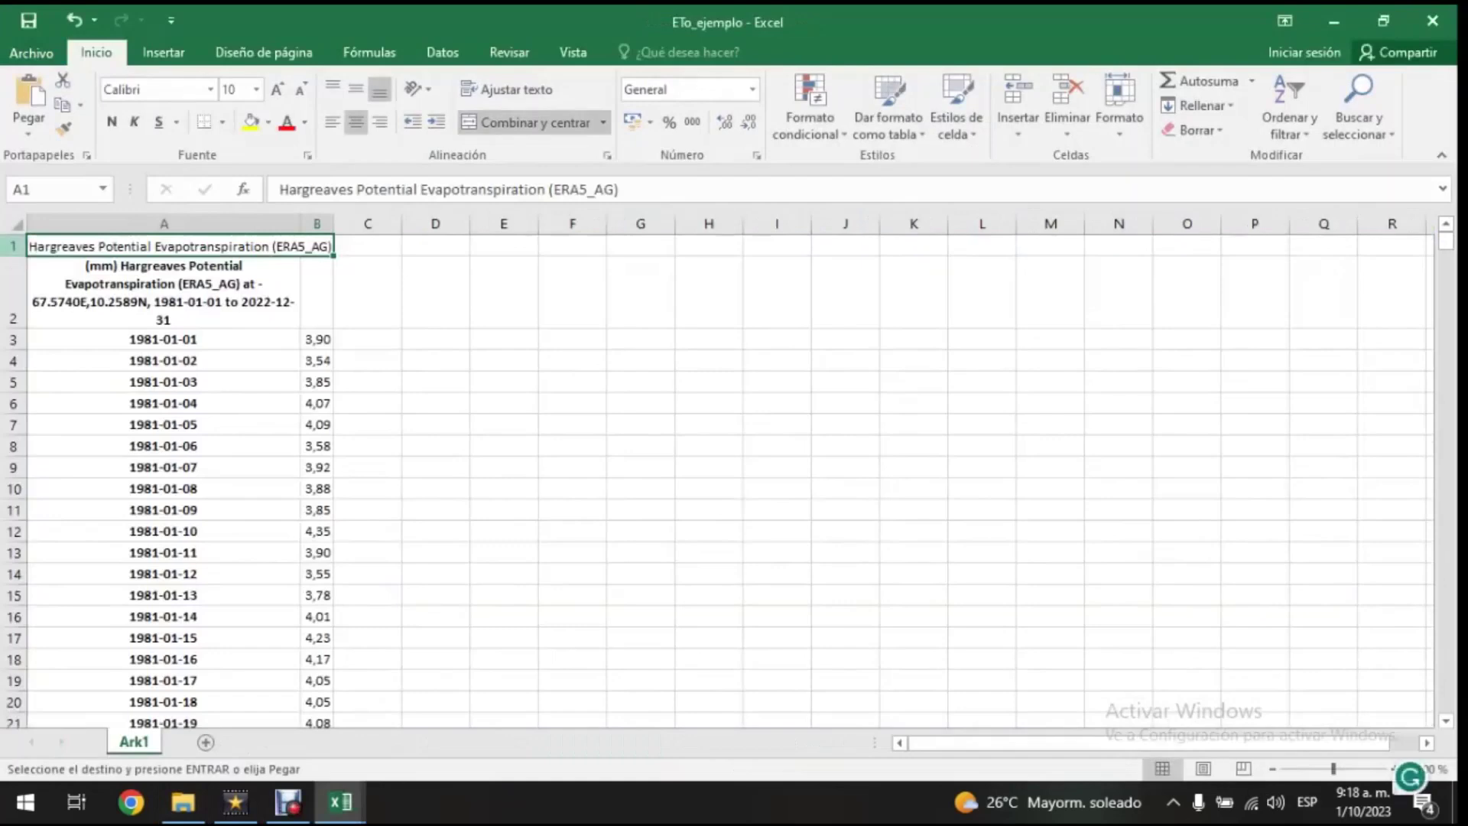
# - Delete the first row, containing the title Hargreaves Potential Evapotranspiration (ERA5_AG), from the Ark1 sheet
pyautogui.rightClick(13, 246)
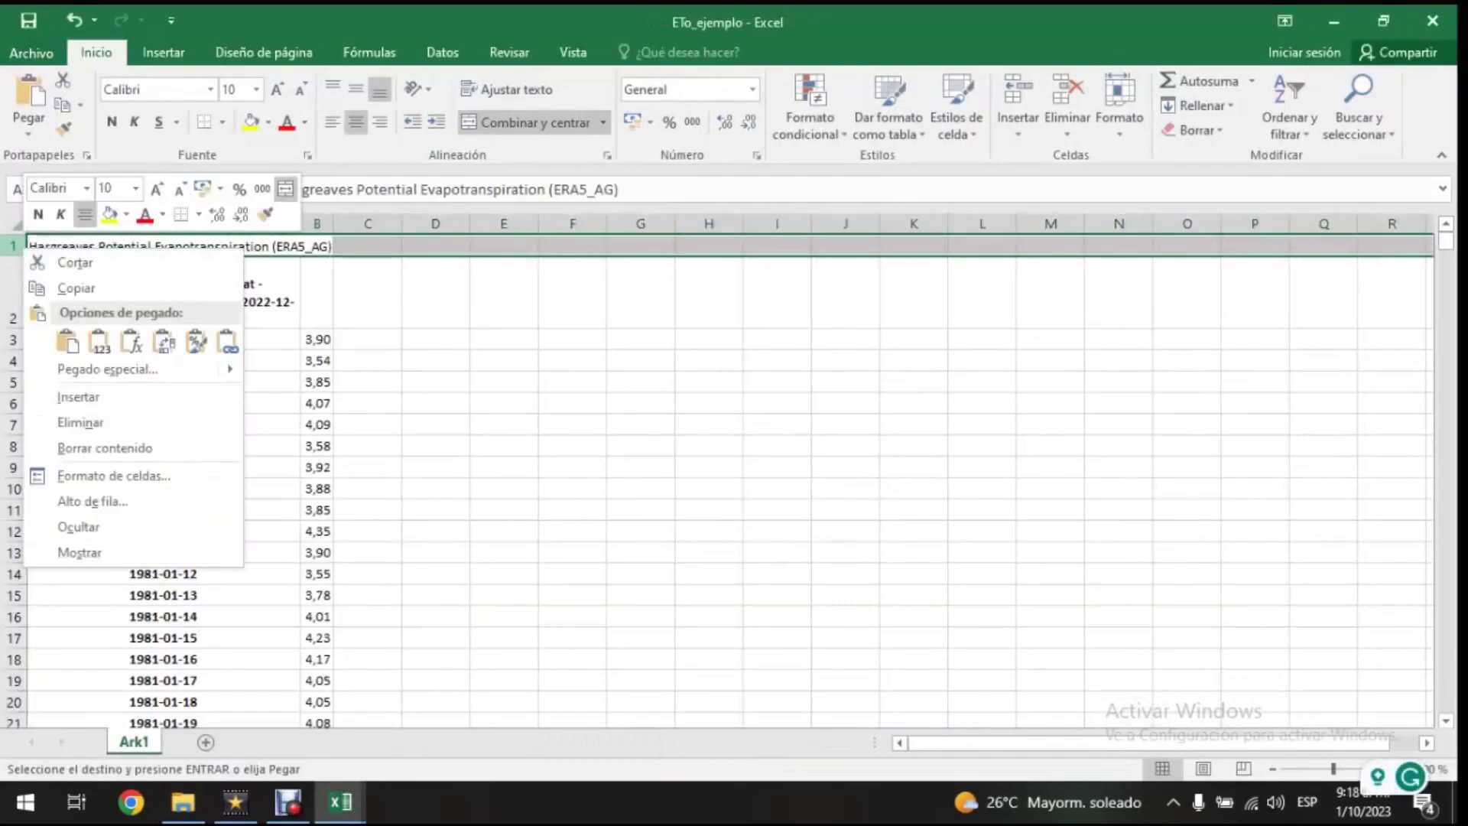
pyautogui.click(81, 422)
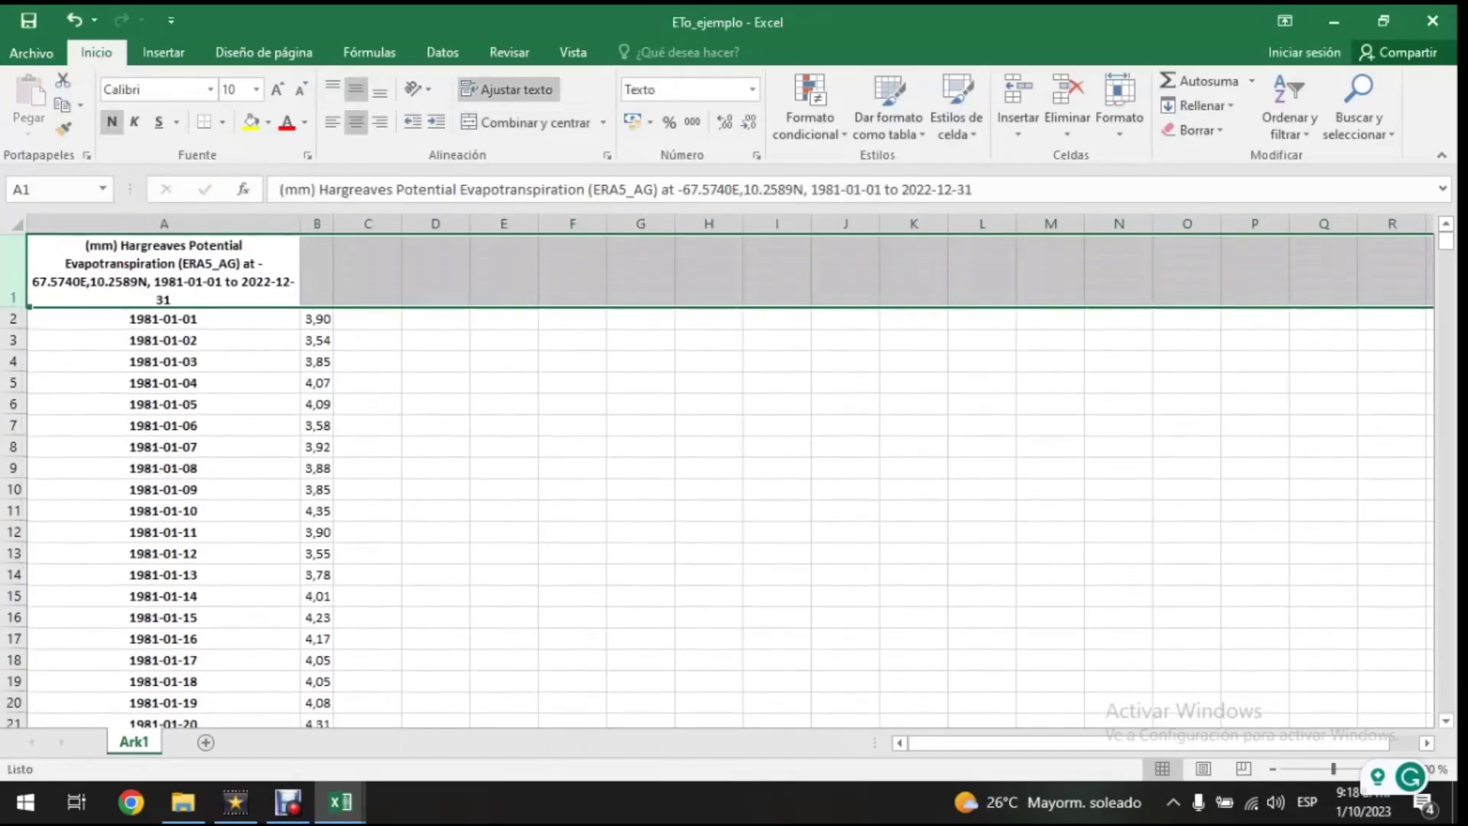
pyautogui.click(316, 271)
# - Copy the whole evapotranspiration column B from the Ark1 sheet of ETo_ejemplo
pyautogui.click(340, 802)
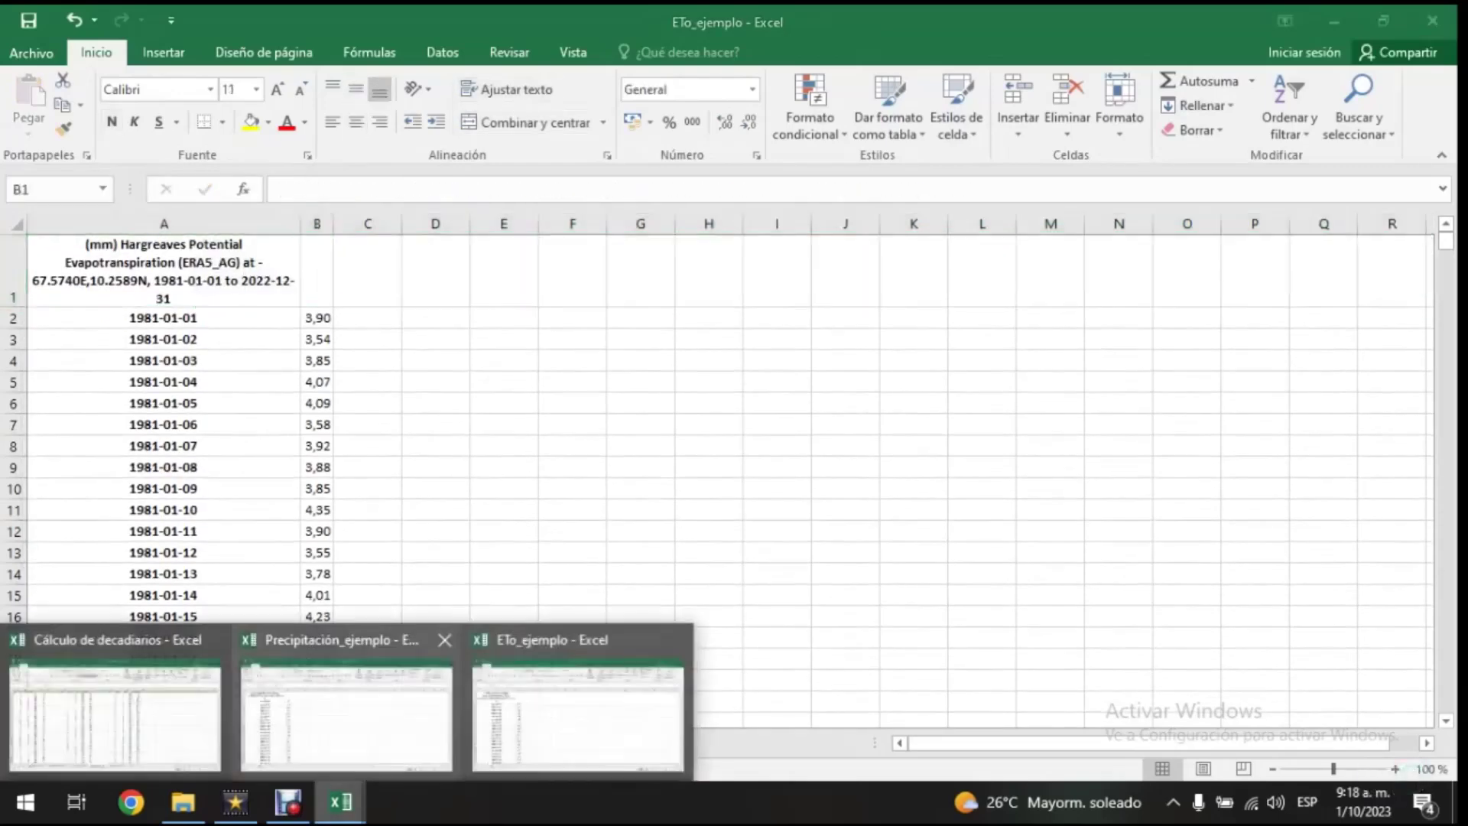
pyautogui.click(114, 715)
pyautogui.click(216, 234)
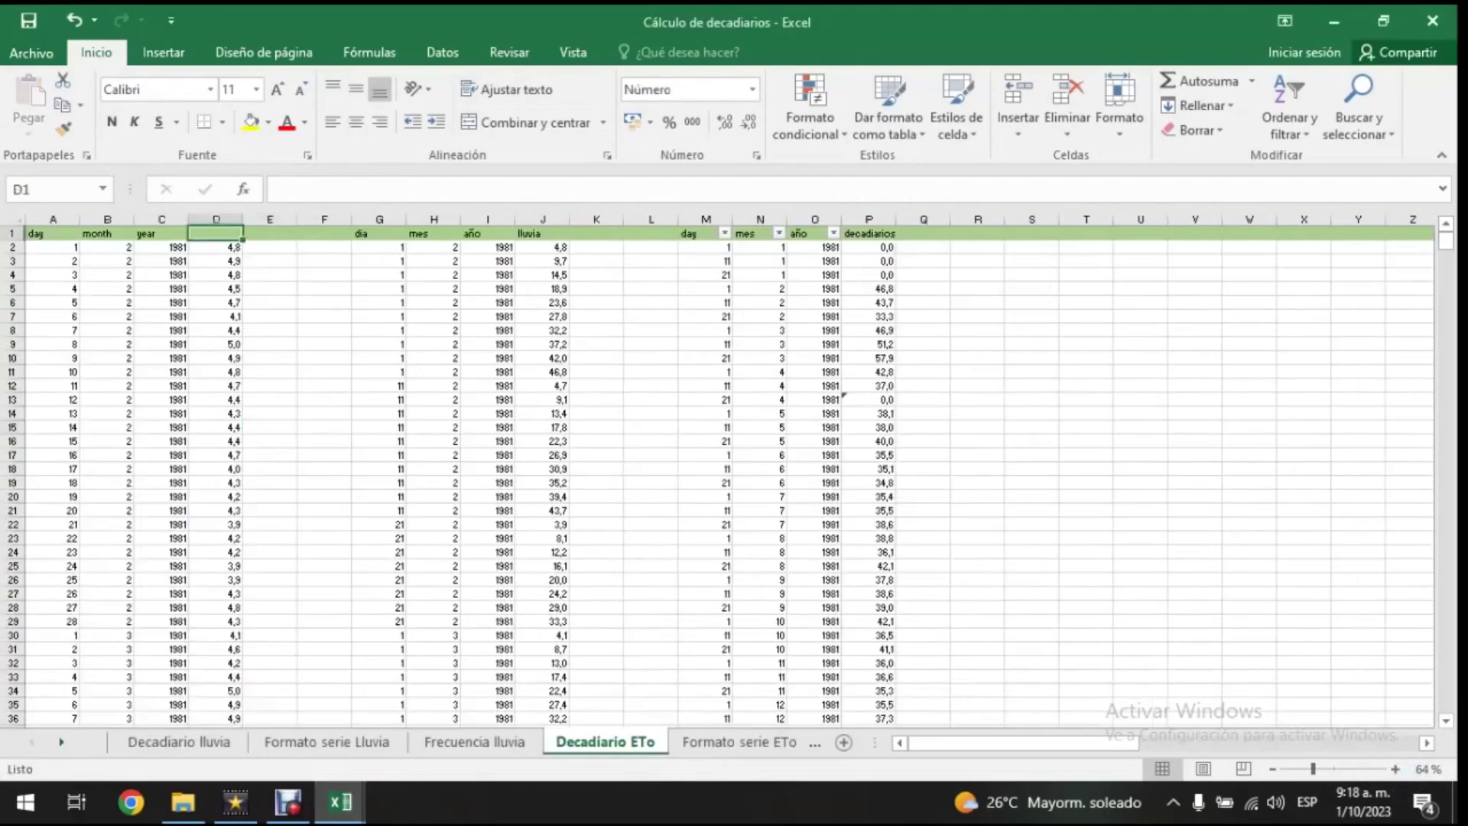
pyautogui.click(340, 802)
pyautogui.click(593, 707)
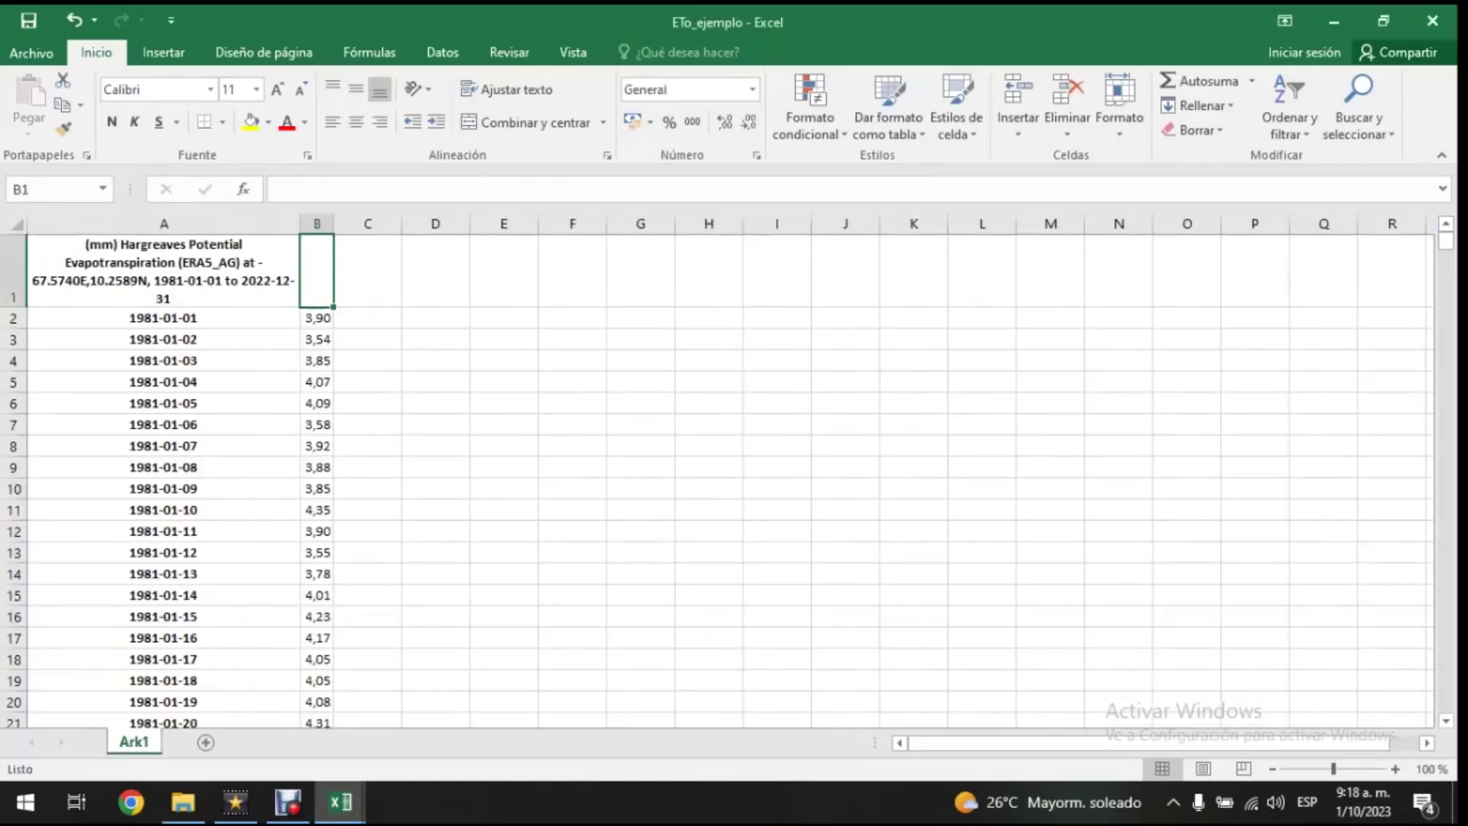
pyautogui.click(317, 223)
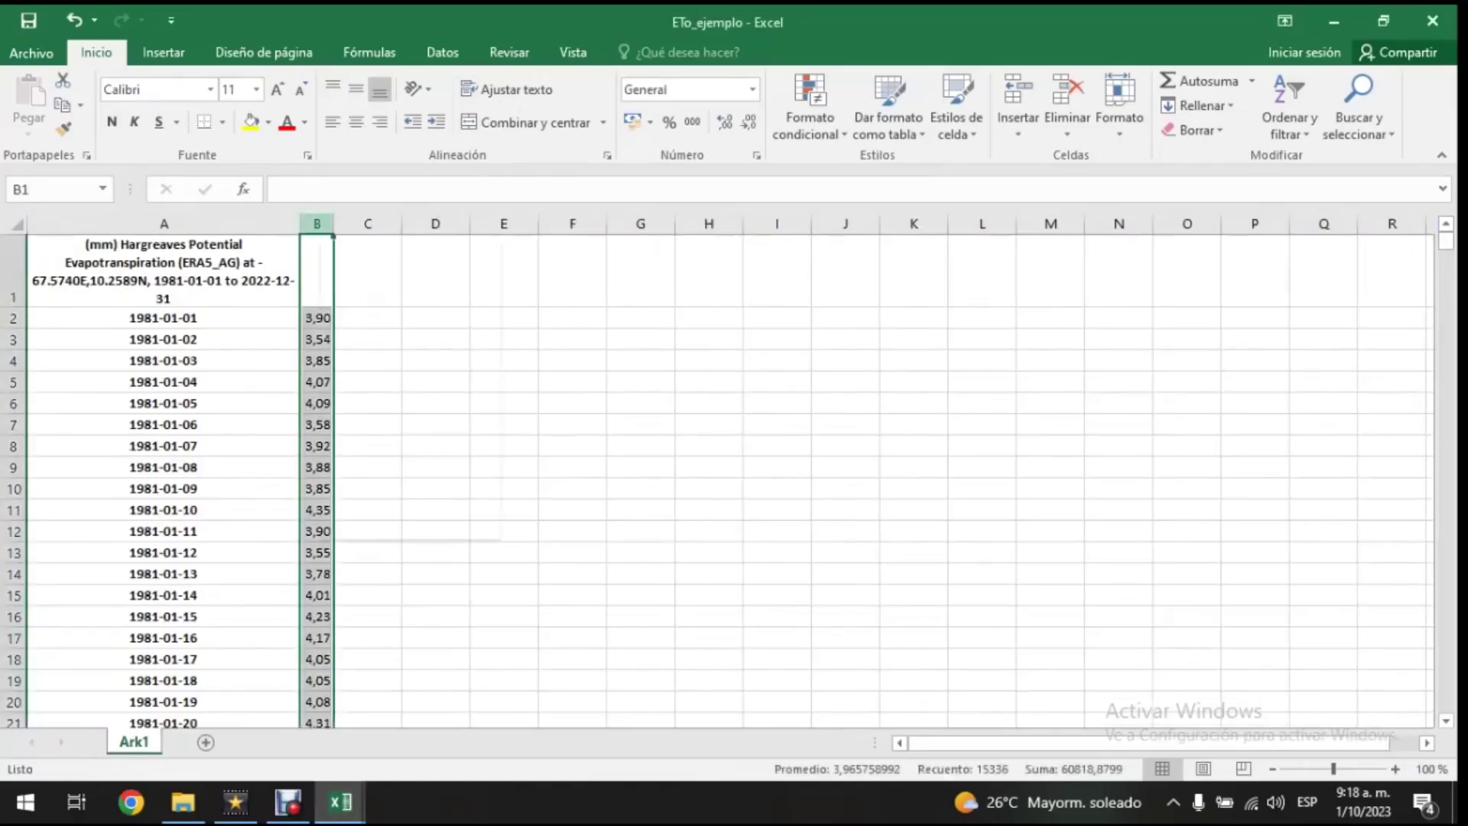
pyautogui.rightClick(321, 222)
pyautogui.click(375, 259)
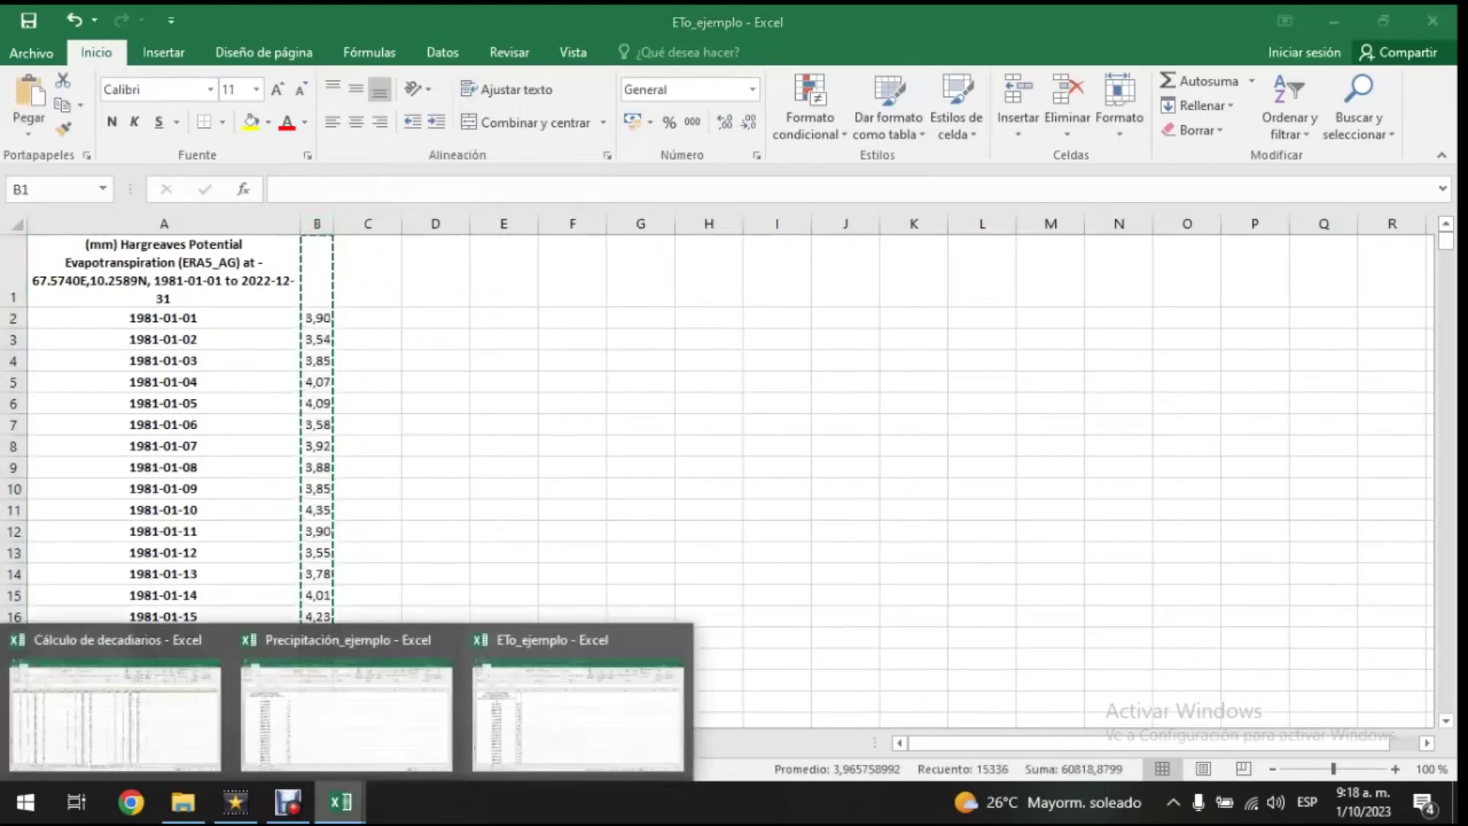
# - Paste the copied evapotranspiration series as values into column D of Decadiario ETo in the Cálculo de decadiarios workbook
pyautogui.moveTo(340, 802)
pyautogui.click(114, 707)
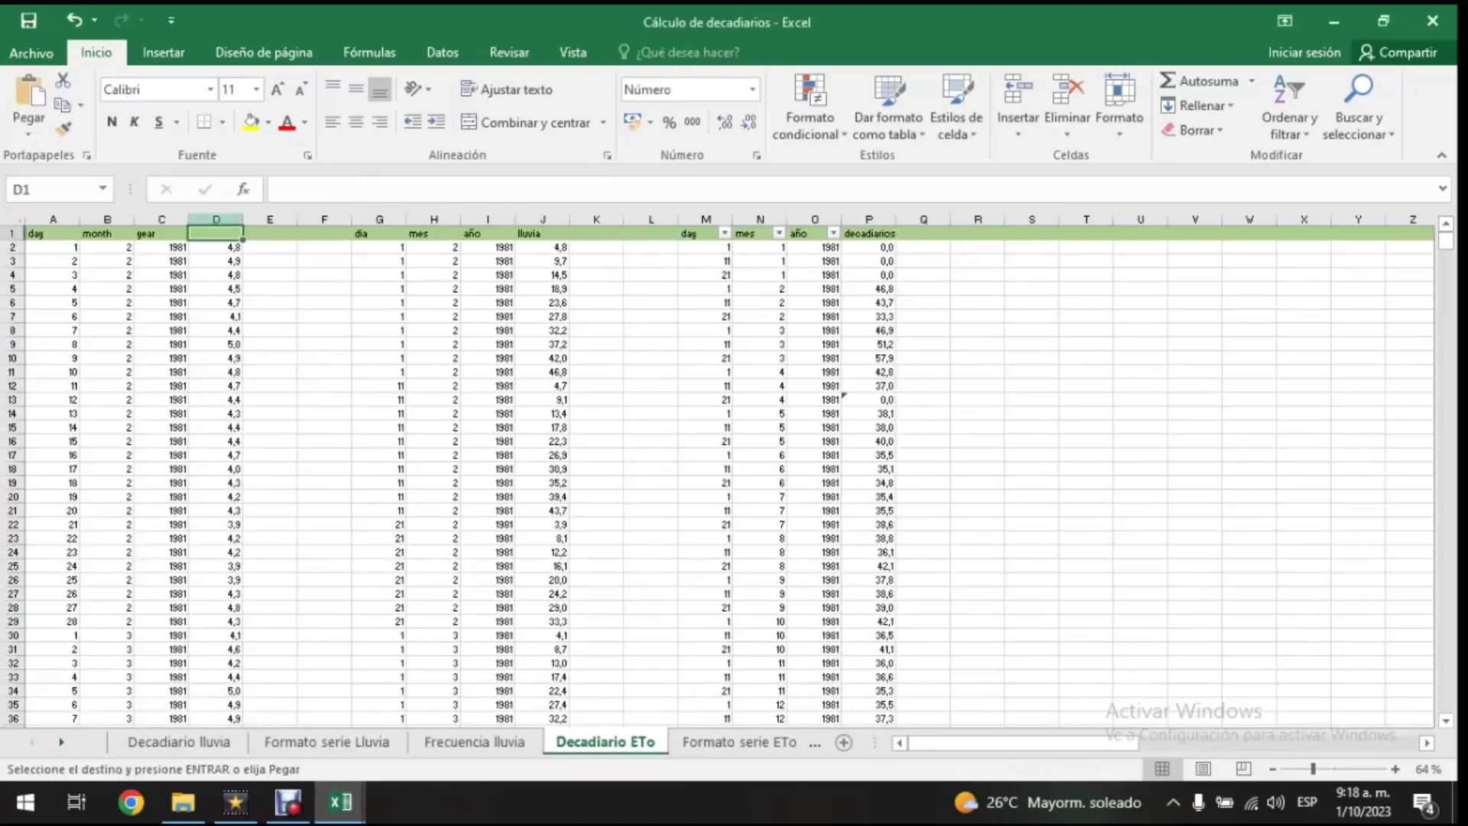
pyautogui.rightClick(216, 220)
pyautogui.click(297, 314)
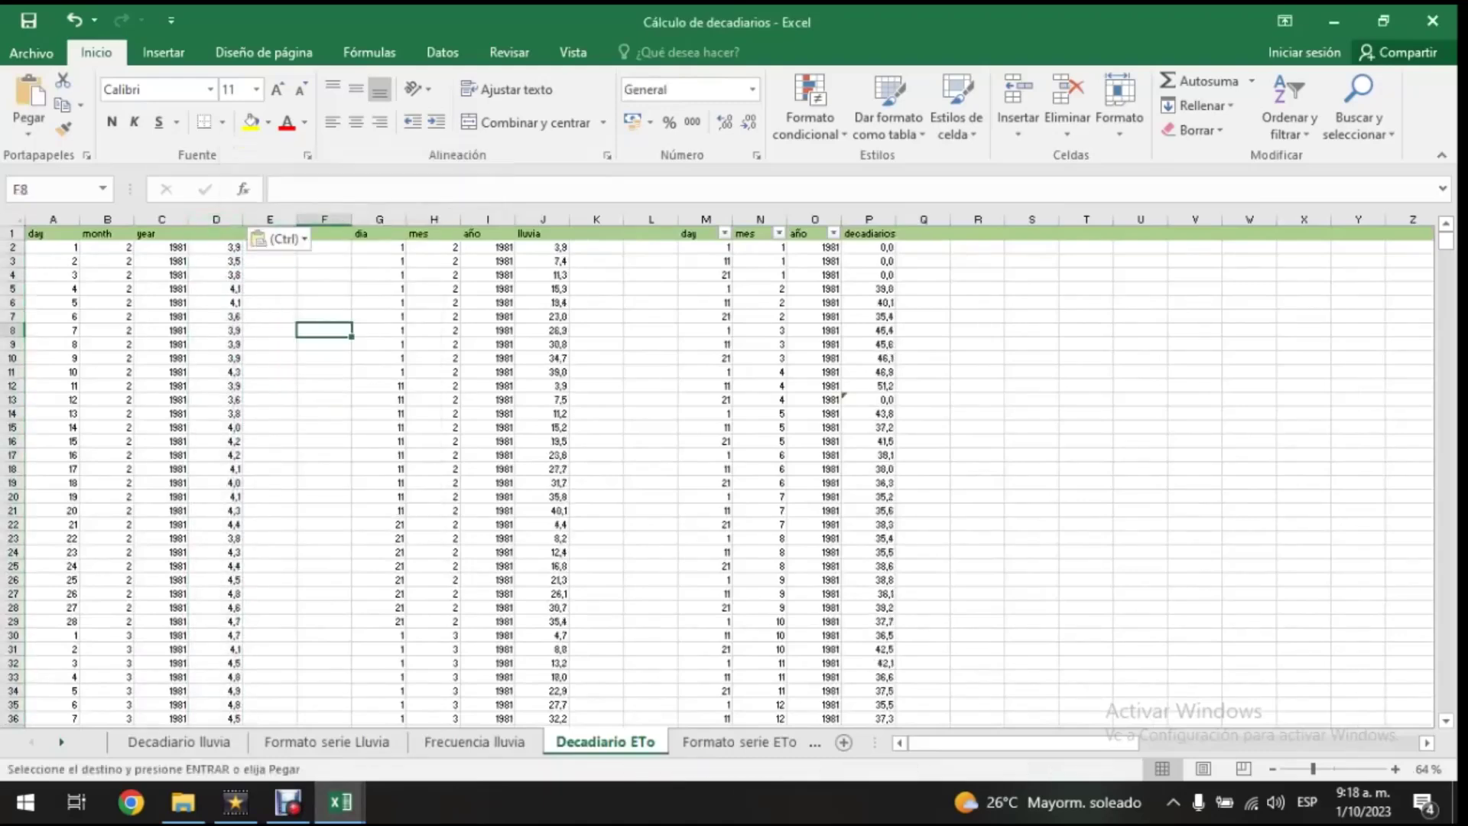
pyautogui.rightClick(222, 221)
pyautogui.click(299, 314)
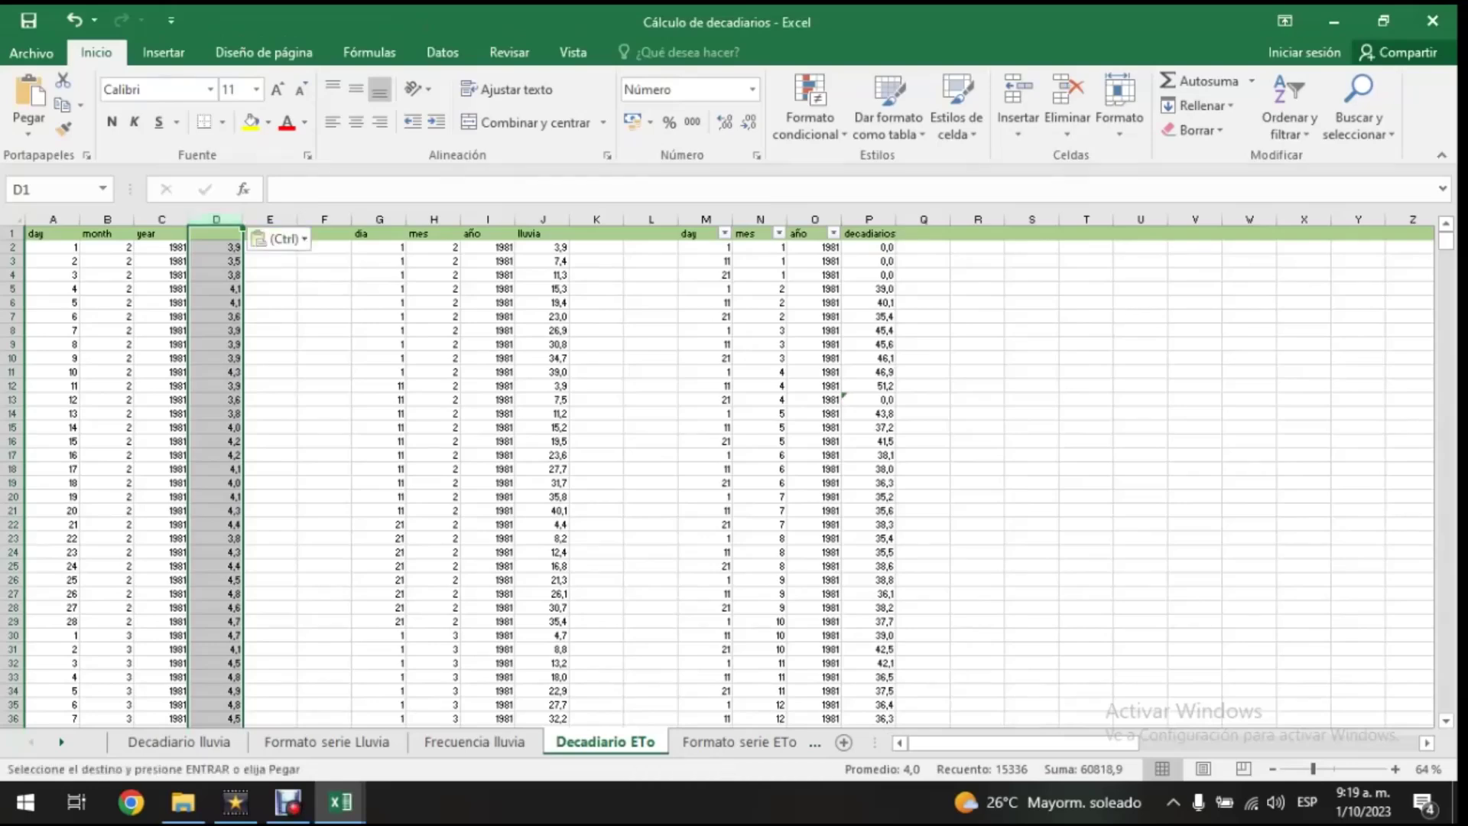
# - Filter the año column of the ETo decadal table to show only 1984
pyautogui.click(705, 386)
pyautogui.click(833, 233)
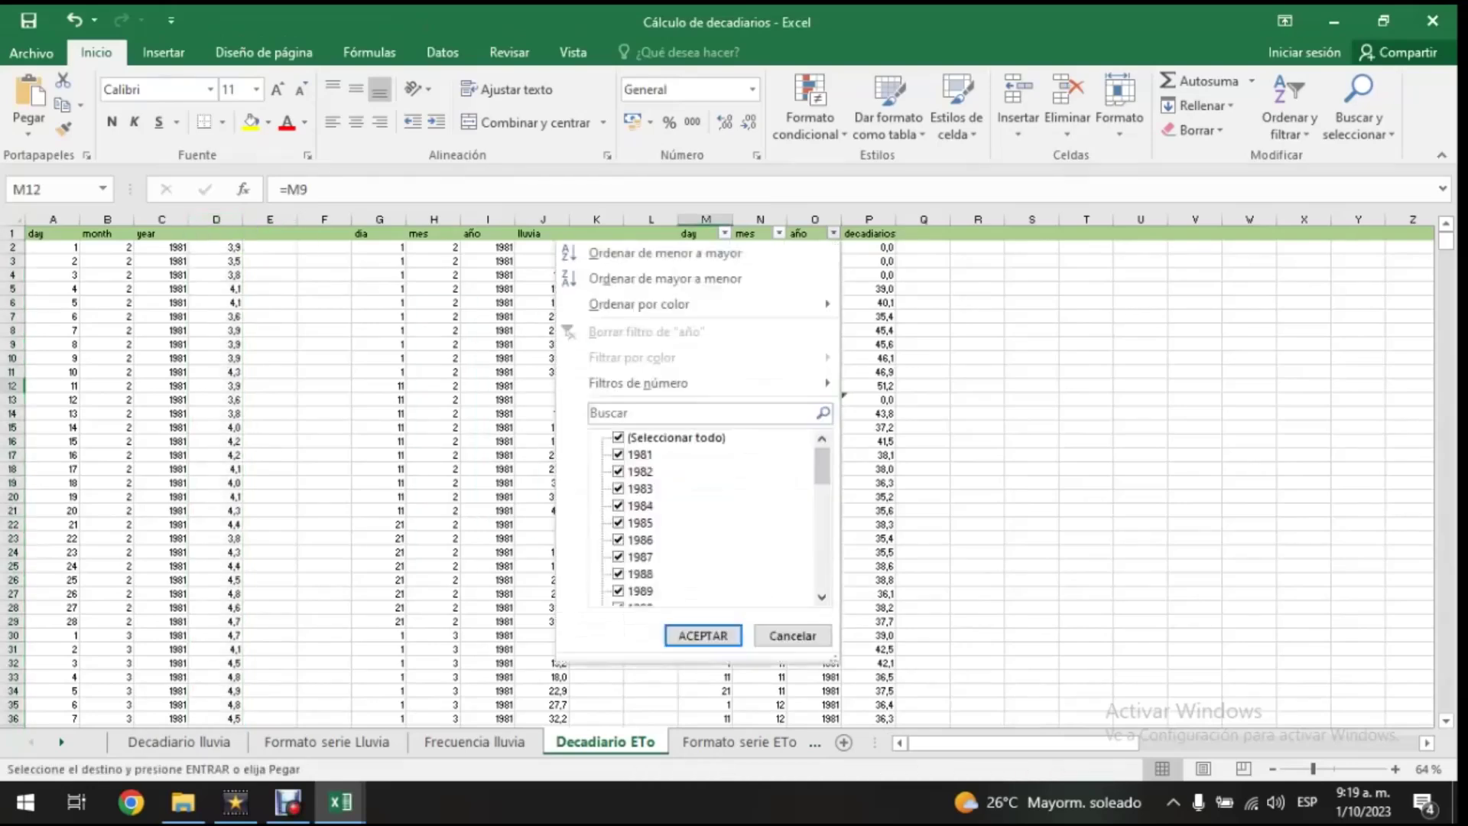
pyautogui.moveTo(822, 466)
pyautogui.mouseDown()
pyautogui.moveTo(821, 569)
pyautogui.moveTo(822, 466)
pyautogui.mouseUp()
pyautogui.click(618, 438)
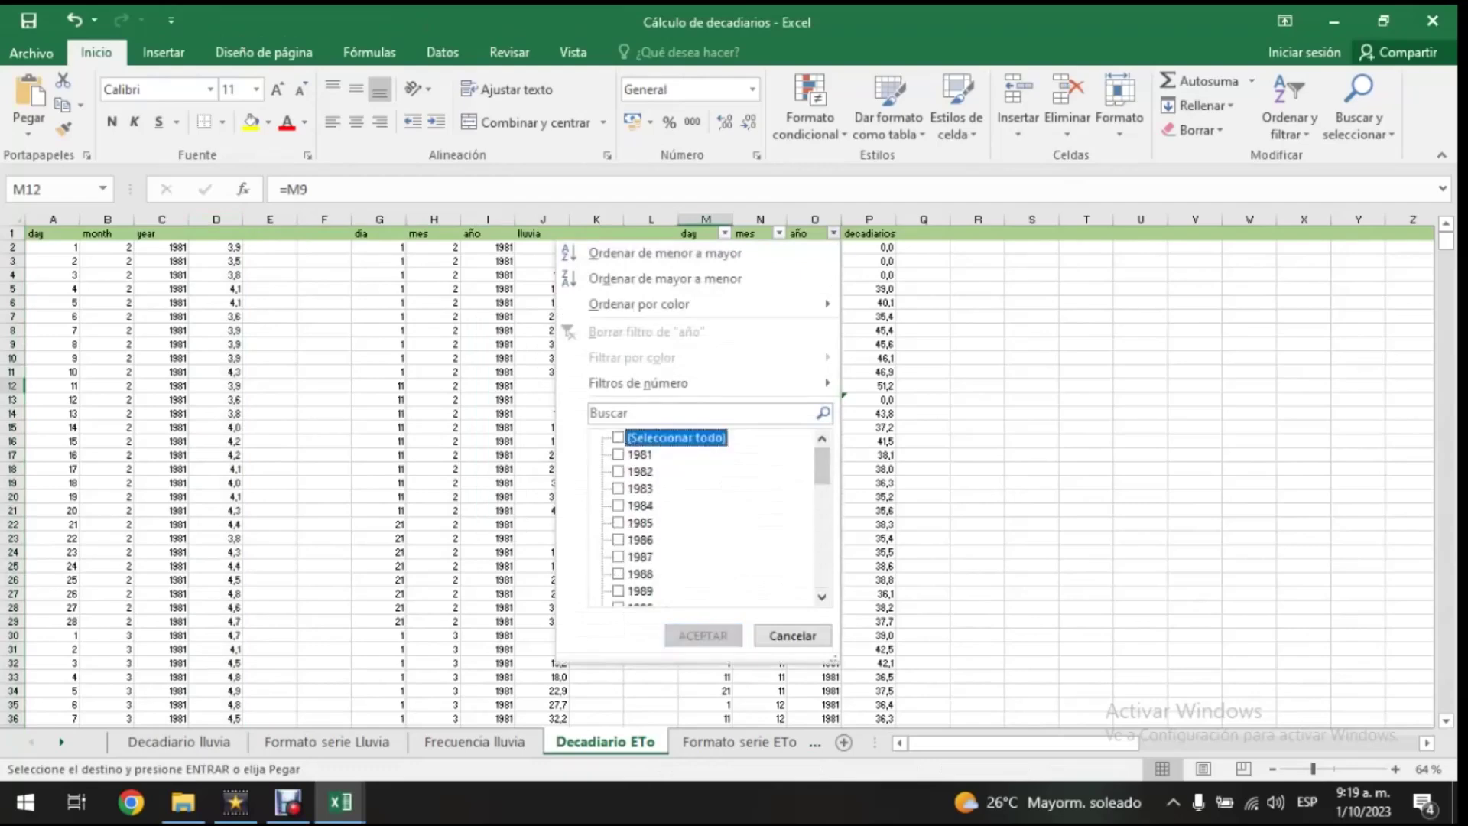
pyautogui.click(619, 505)
pyautogui.click(702, 635)
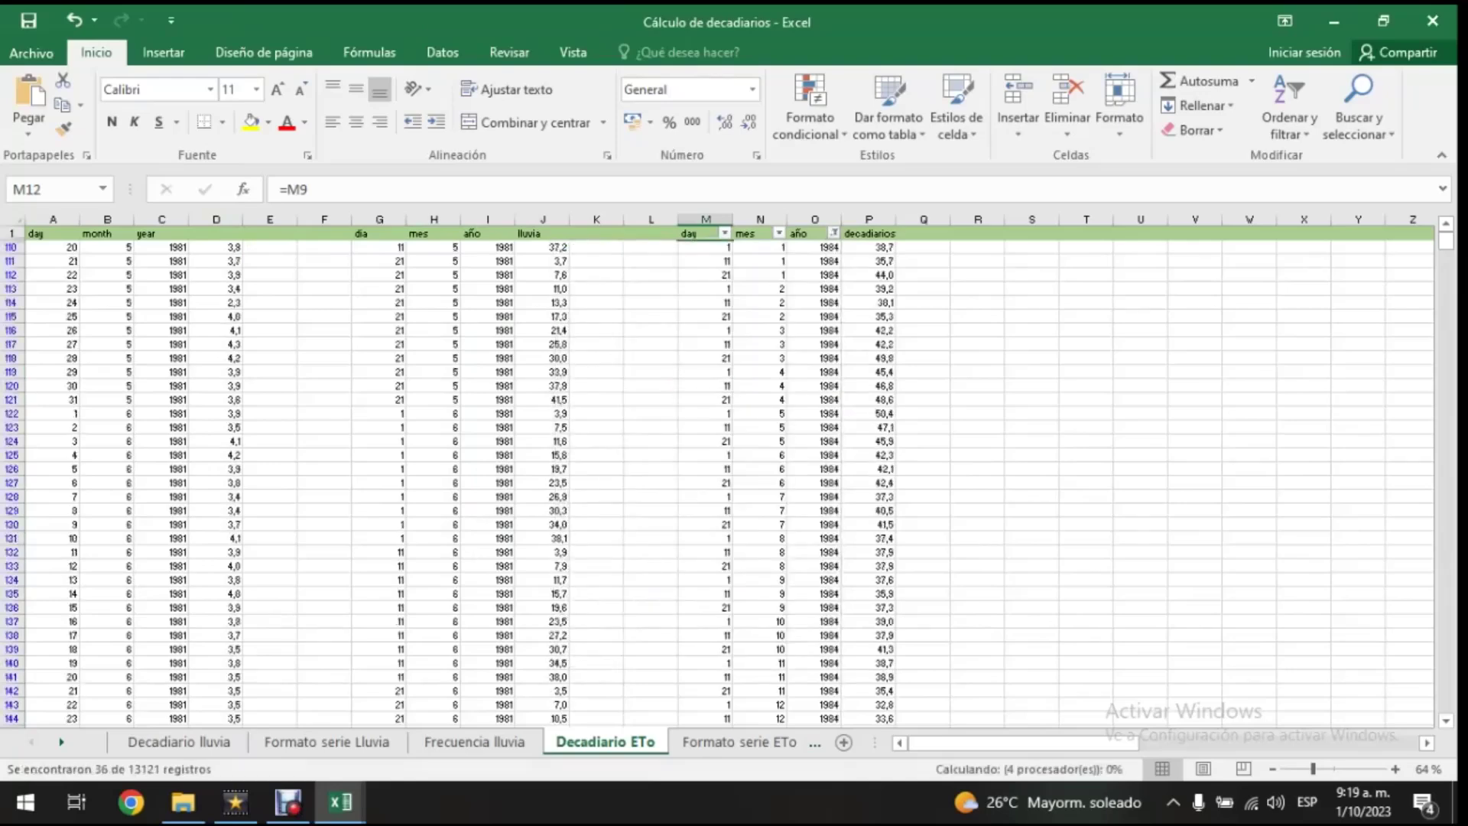
pyautogui.scroll(-4, 726, 474)
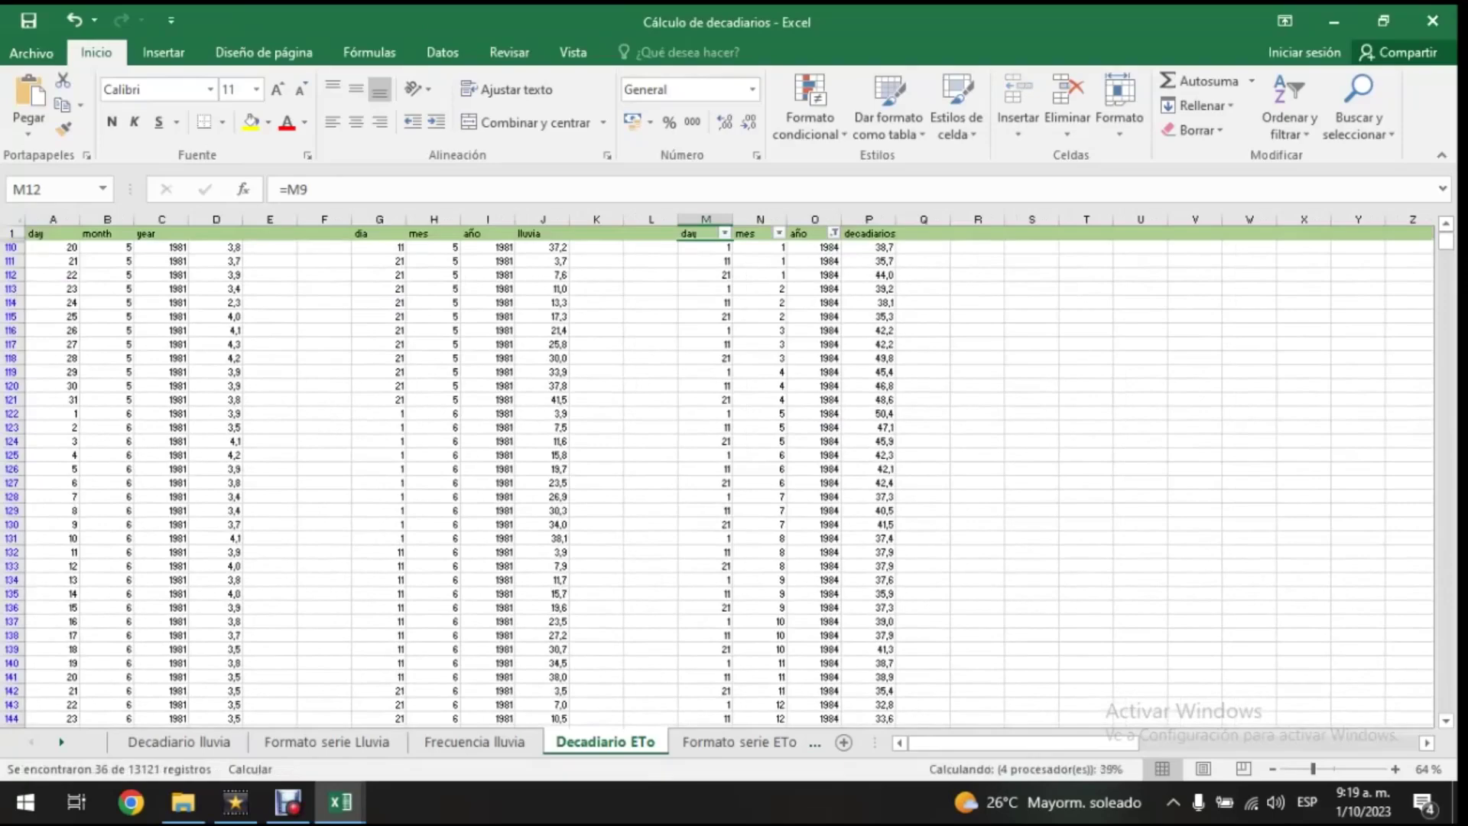
# - Copy the 1981 decadal rainfall values in P2:P37 of the Decadiario lluvia sheet
pyautogui.click(179, 742)
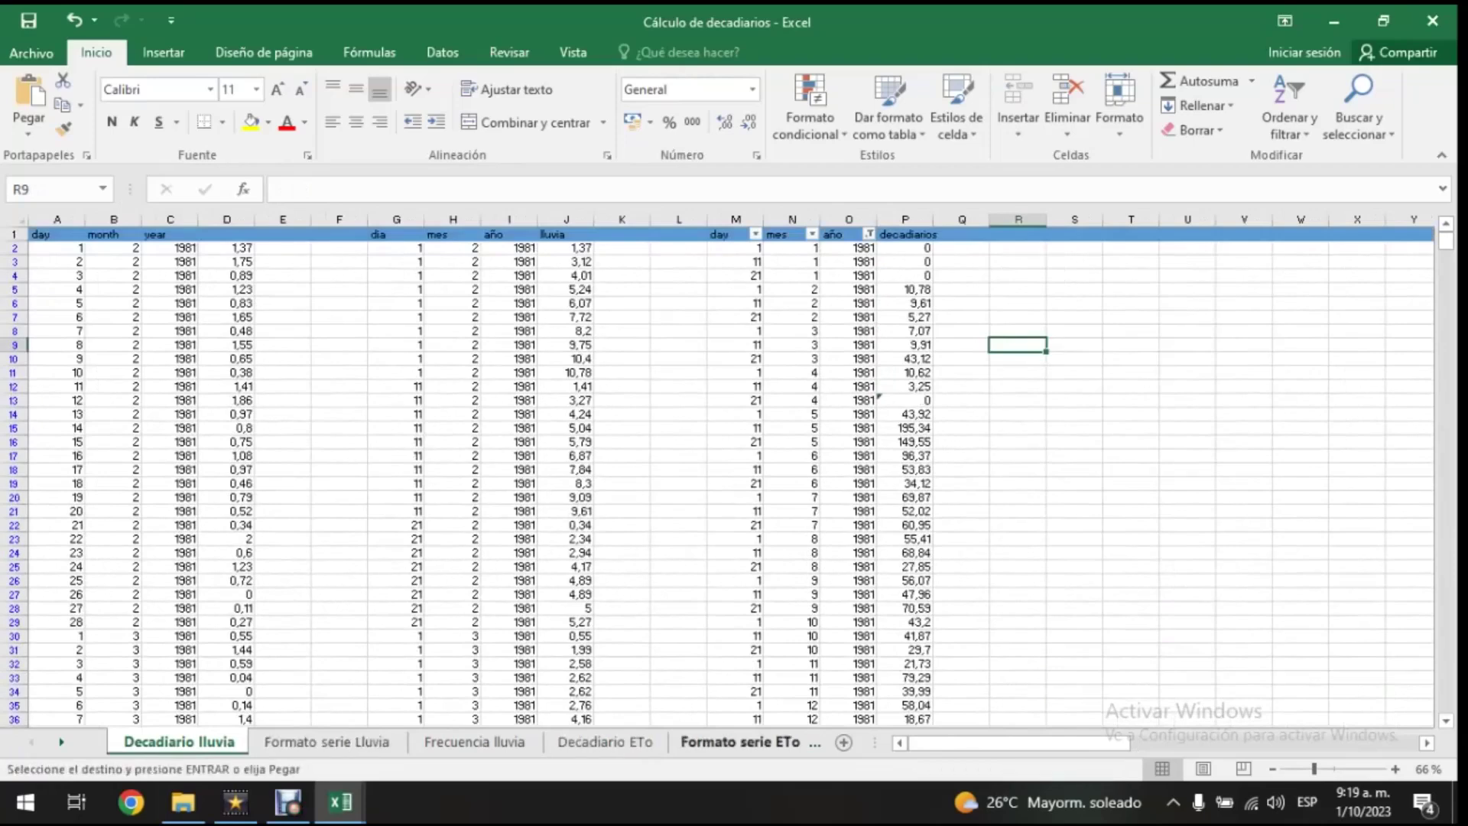
pyautogui.click(326, 741)
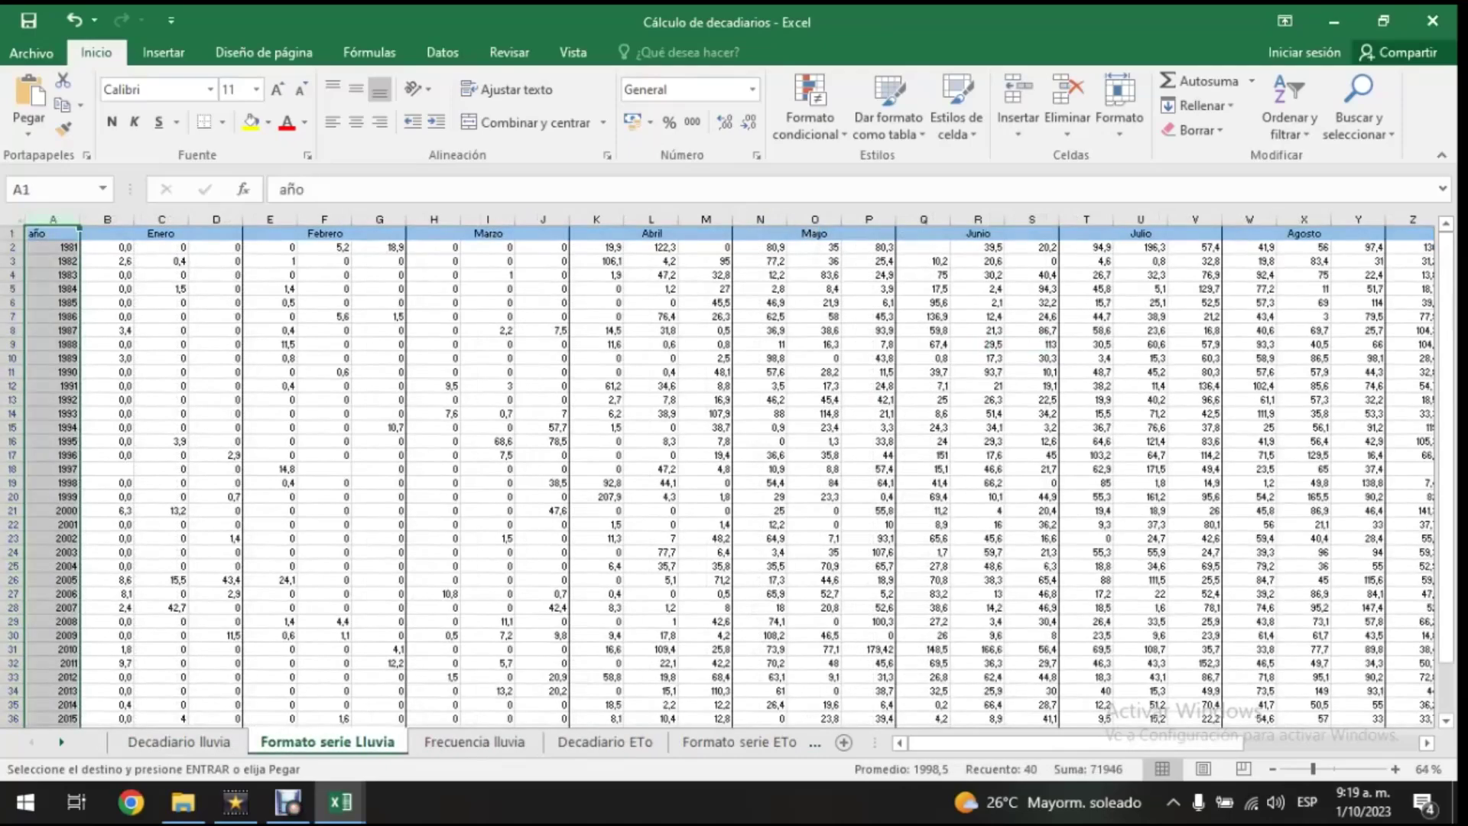
pyautogui.click(52, 247)
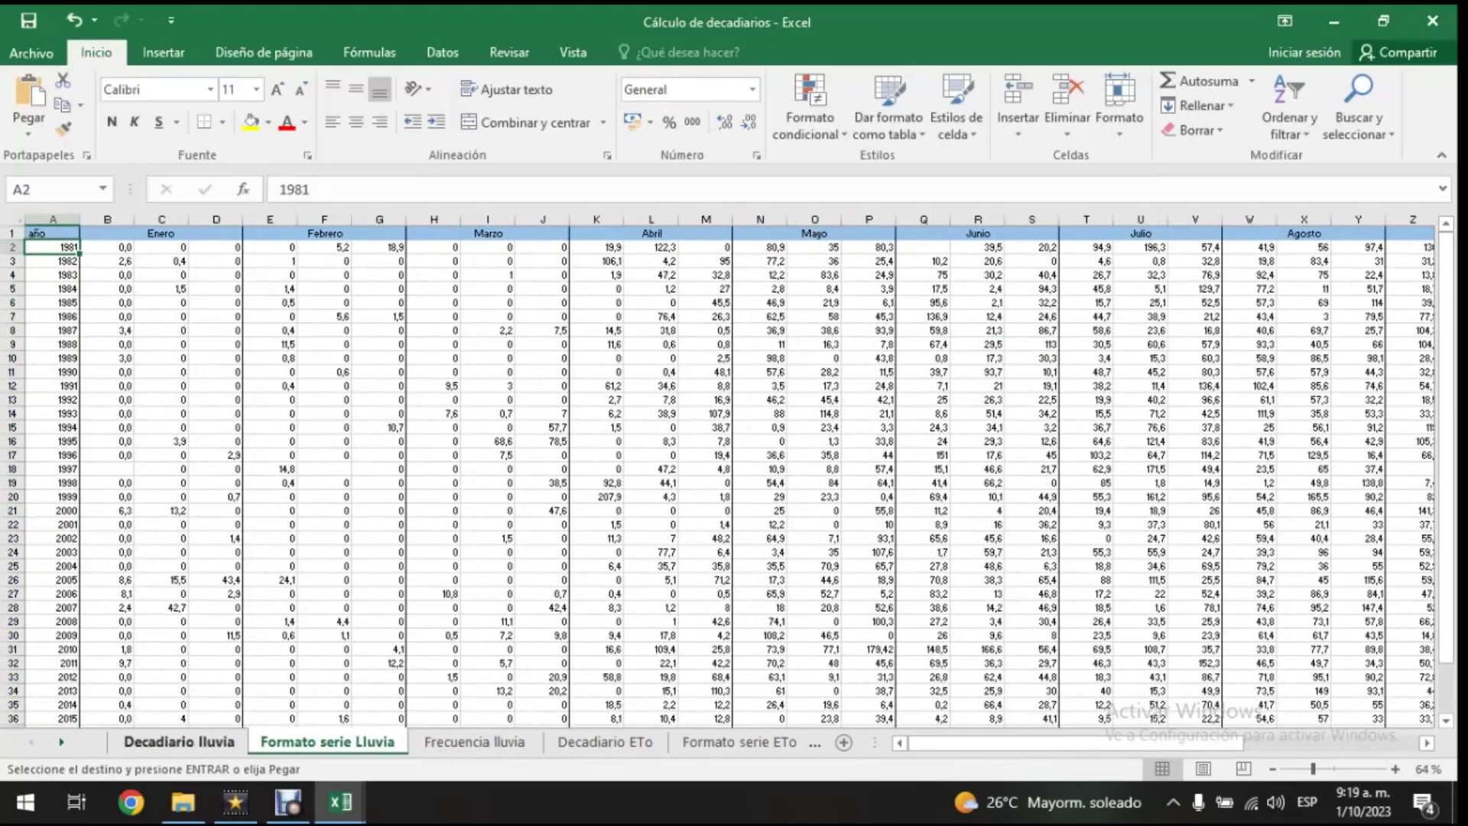
pyautogui.click(179, 742)
pyautogui.moveTo(906, 249); pyautogui.dragTo(919, 717)
pyautogui.rightClick(928, 698)
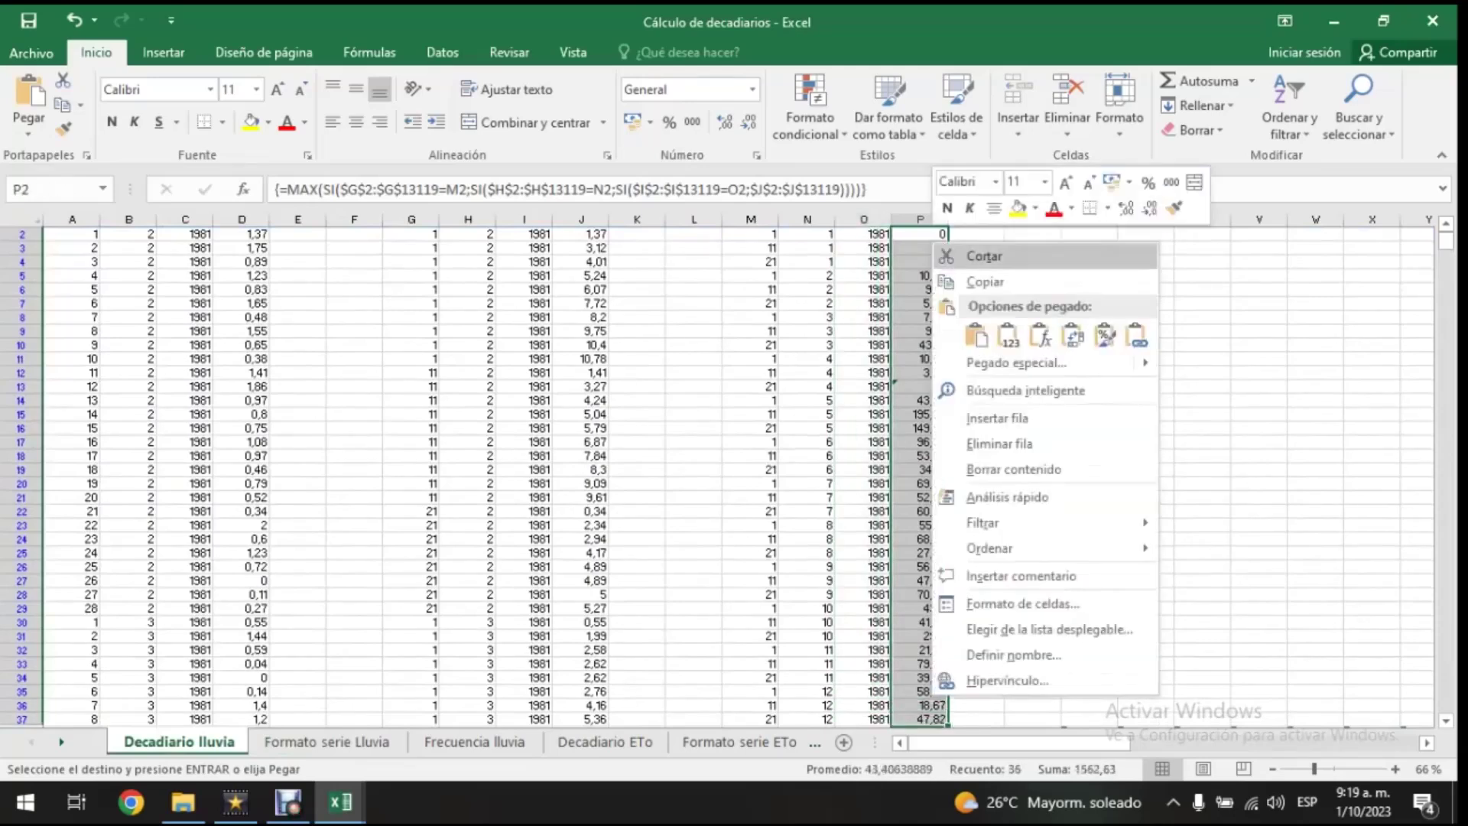
pyautogui.click(984, 281)
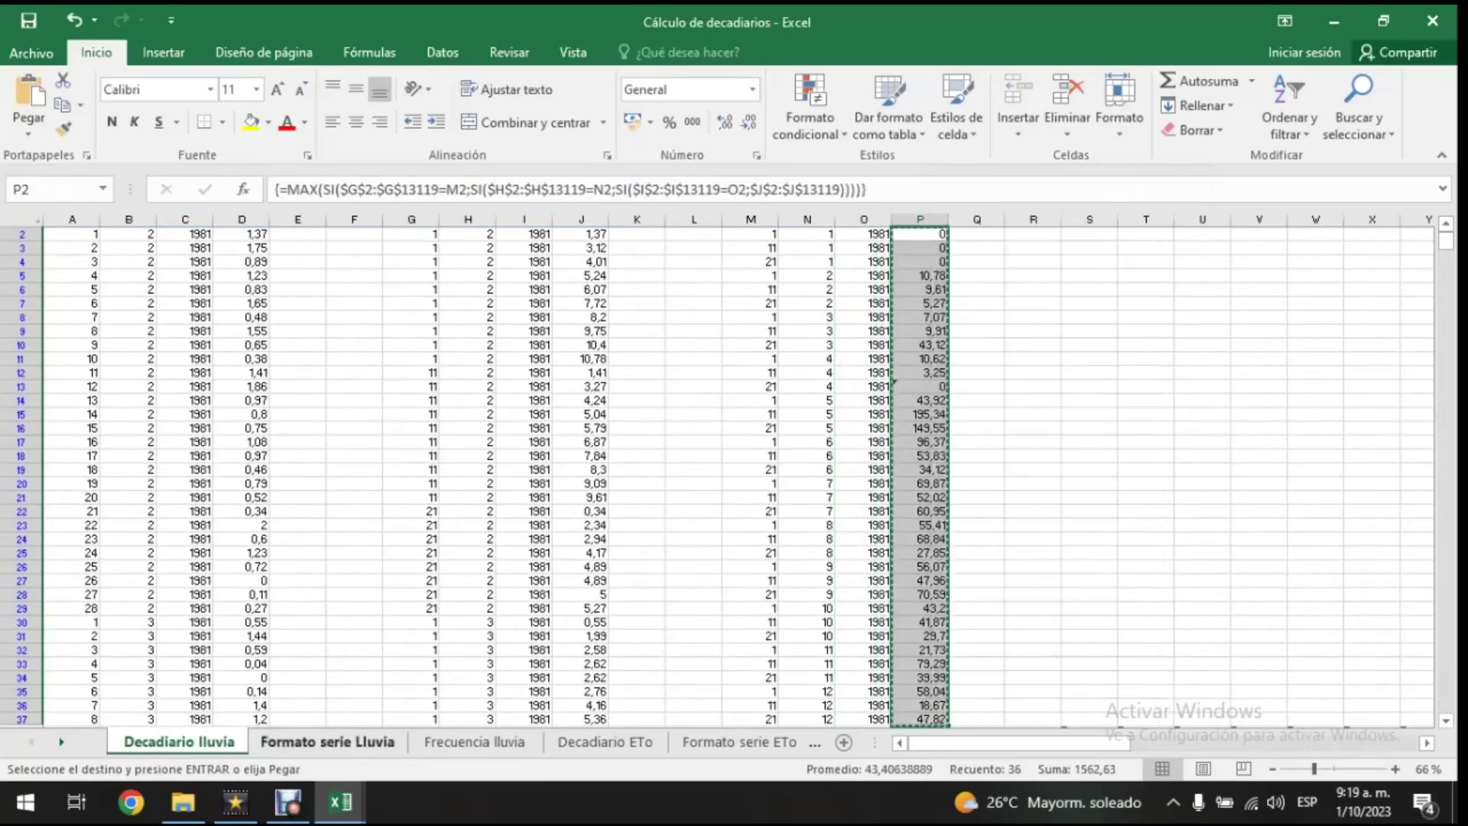
# - Paste the copied rainfall as transposed values into the 1981 row of Formato serie Lluvia, starting at cell B2
pyautogui.click(327, 742)
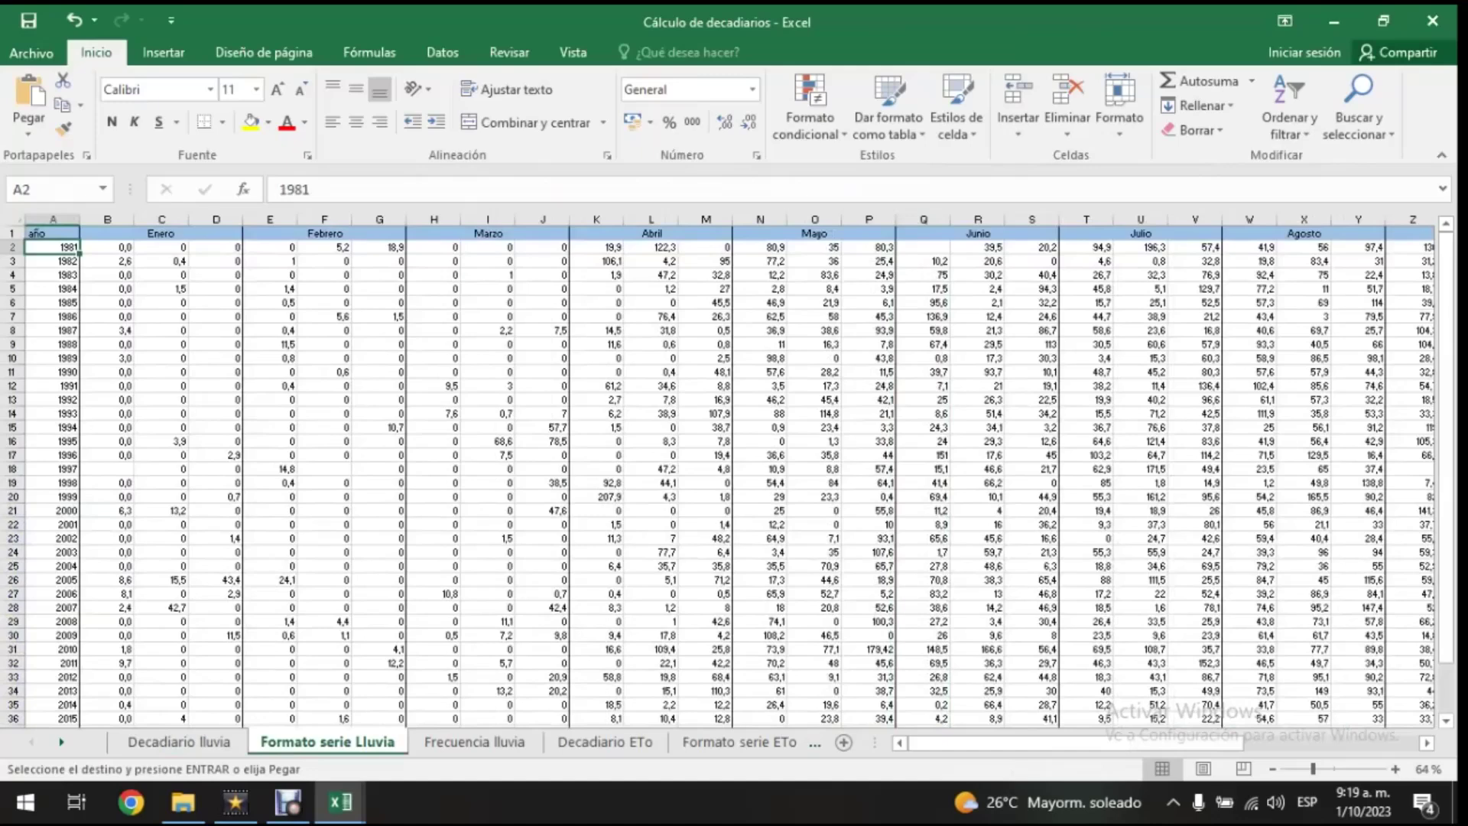
pyautogui.click(107, 247)
pyautogui.rightClick(107, 247)
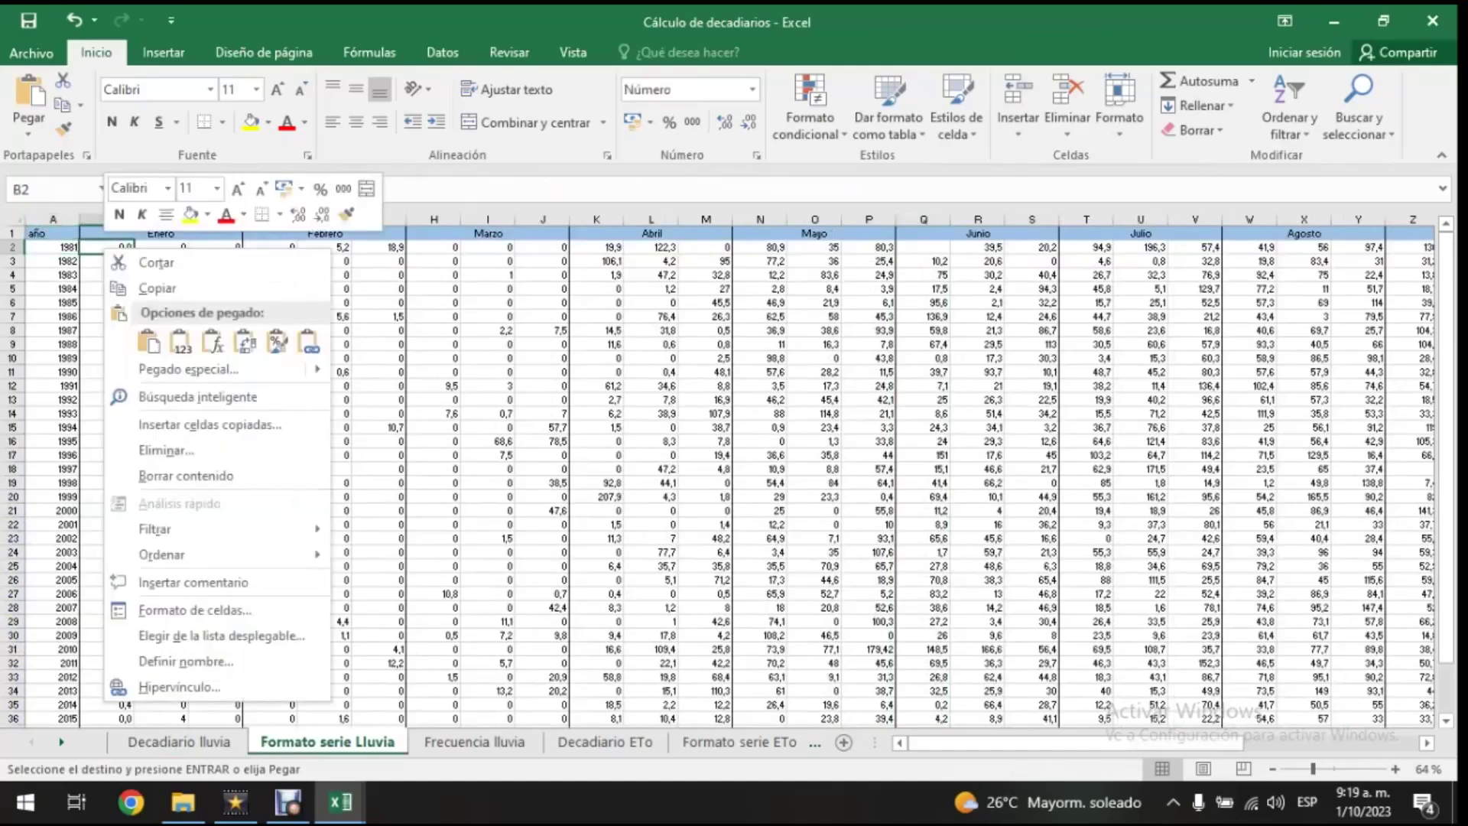
pyautogui.press('Escape')
pyautogui.hotkey('ctrl', 'alt', 'v')
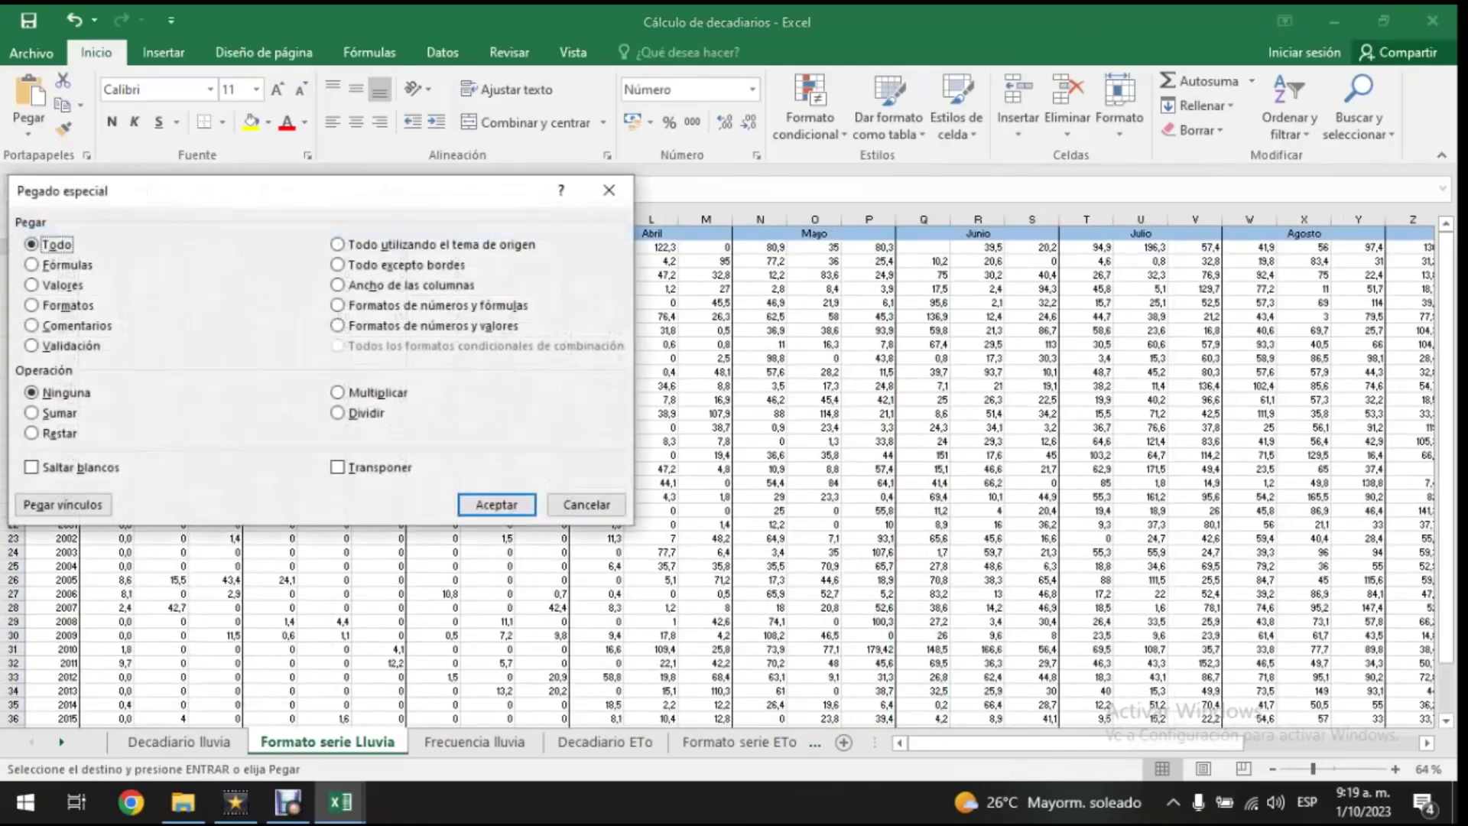
pyautogui.press('v')
pyautogui.press('t')
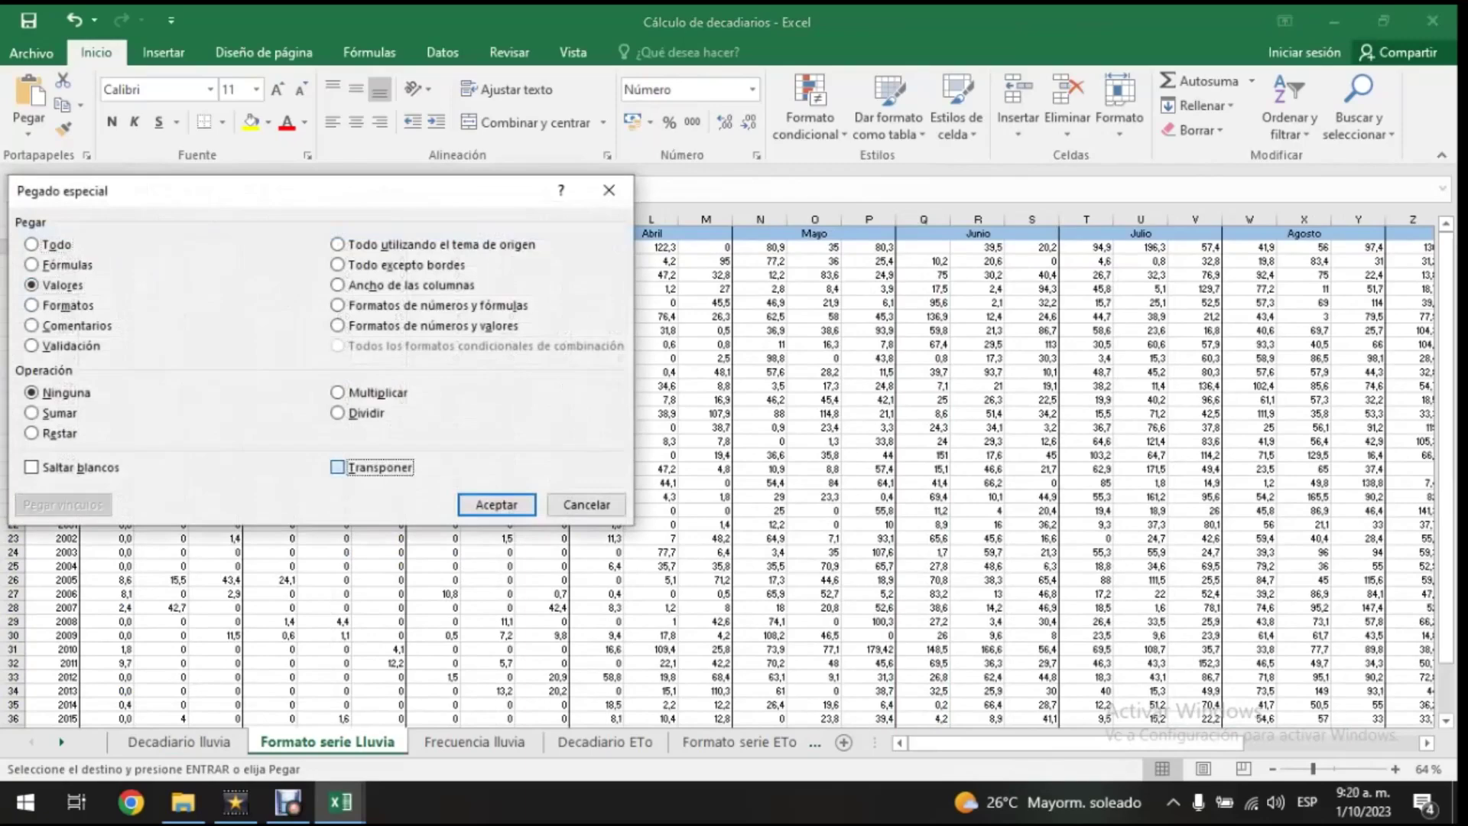
pyautogui.press('Return')
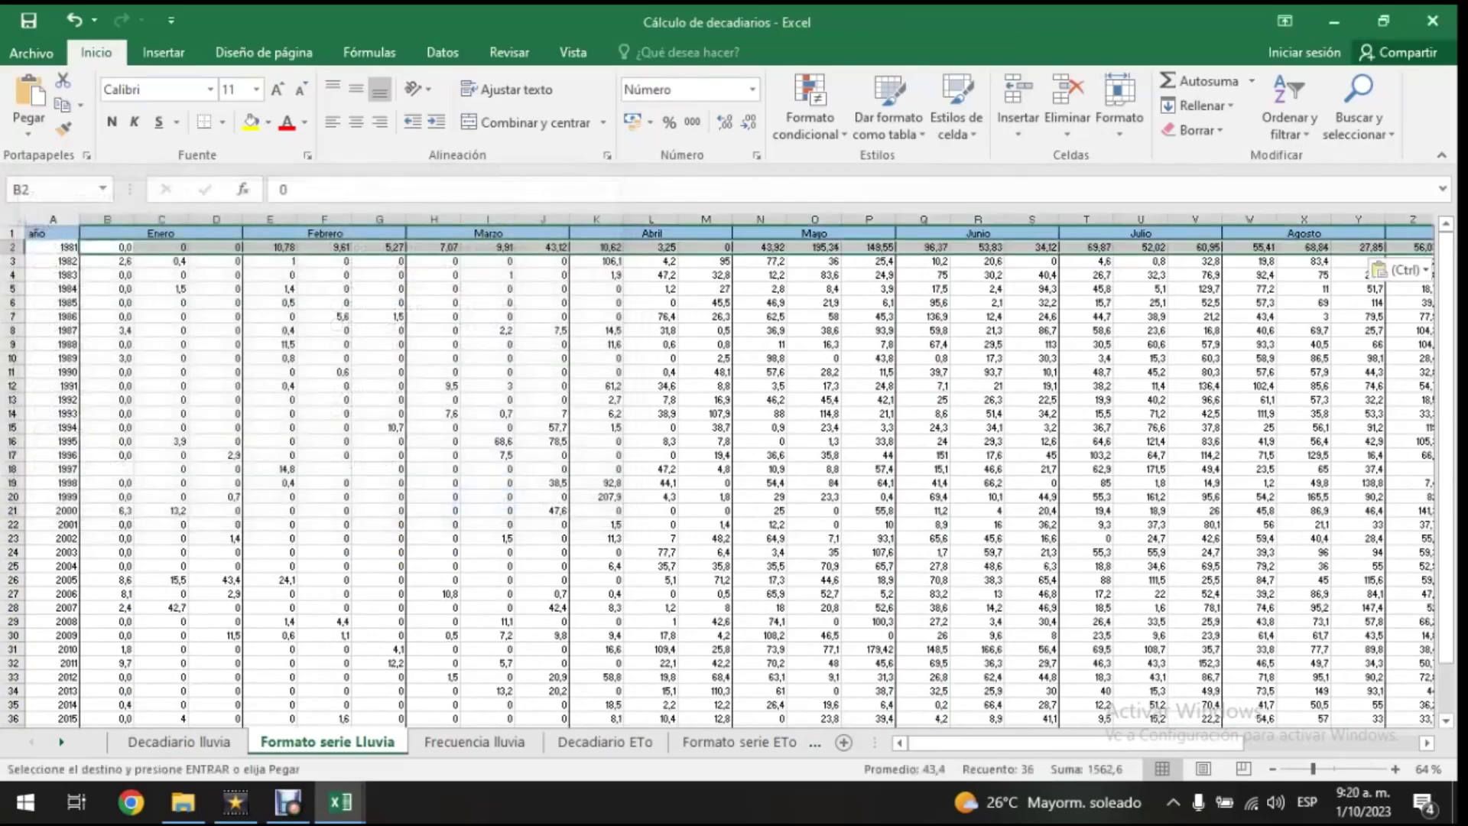
pyautogui.moveTo(1071, 741)
pyautogui.mouseDown()
pyautogui.moveTo(1234, 742)
pyautogui.moveTo(1071, 741)
pyautogui.mouseUp()
# - Filter the año column of the decadal table in Decadiario ETo to show only 1981
pyautogui.click(739, 742)
pyautogui.click(458, 742)
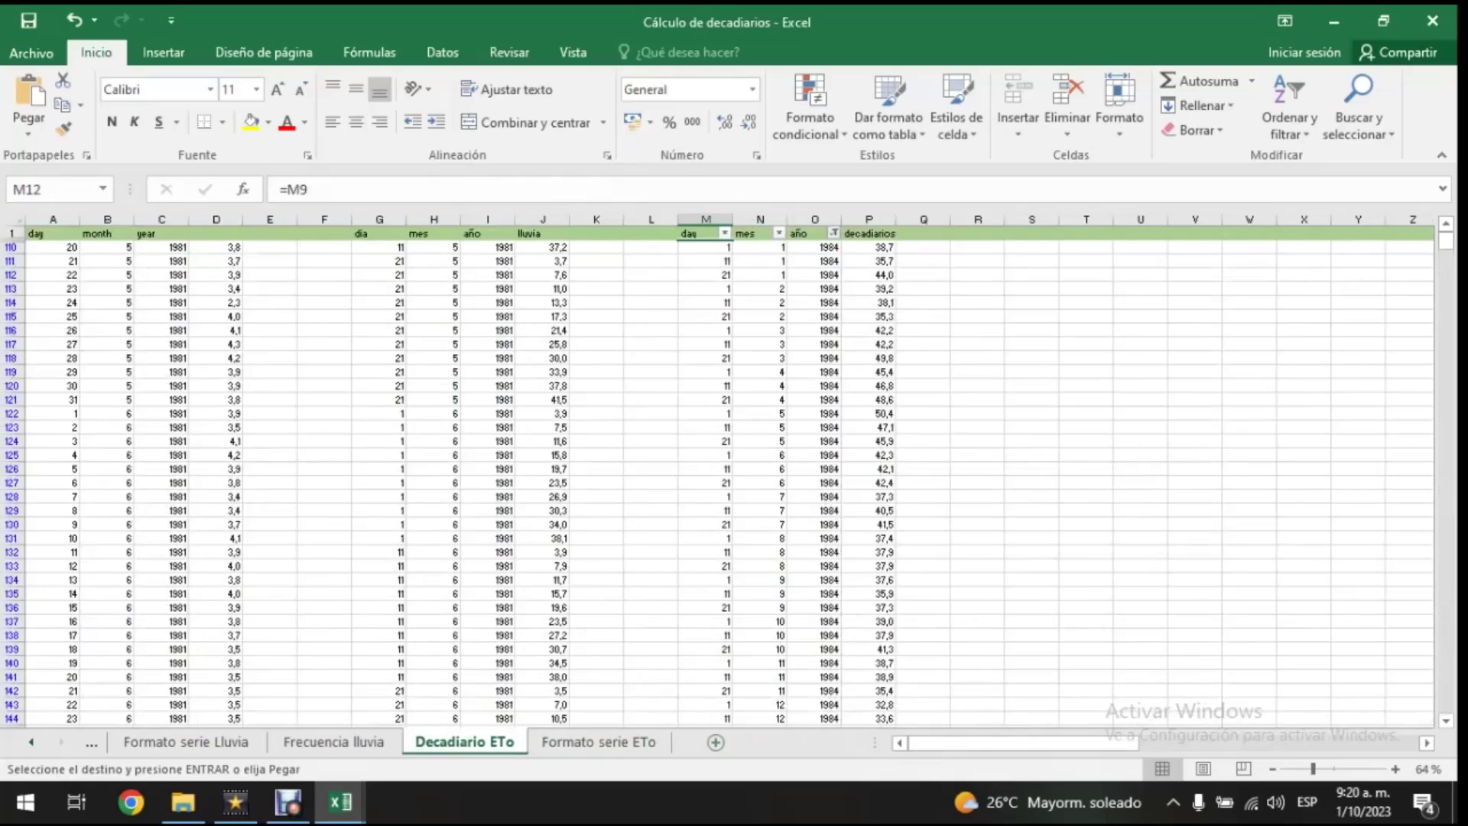
pyautogui.click(833, 233)
pyautogui.click(617, 437)
pyautogui.click(617, 437)
pyautogui.click(618, 454)
pyautogui.click(702, 636)
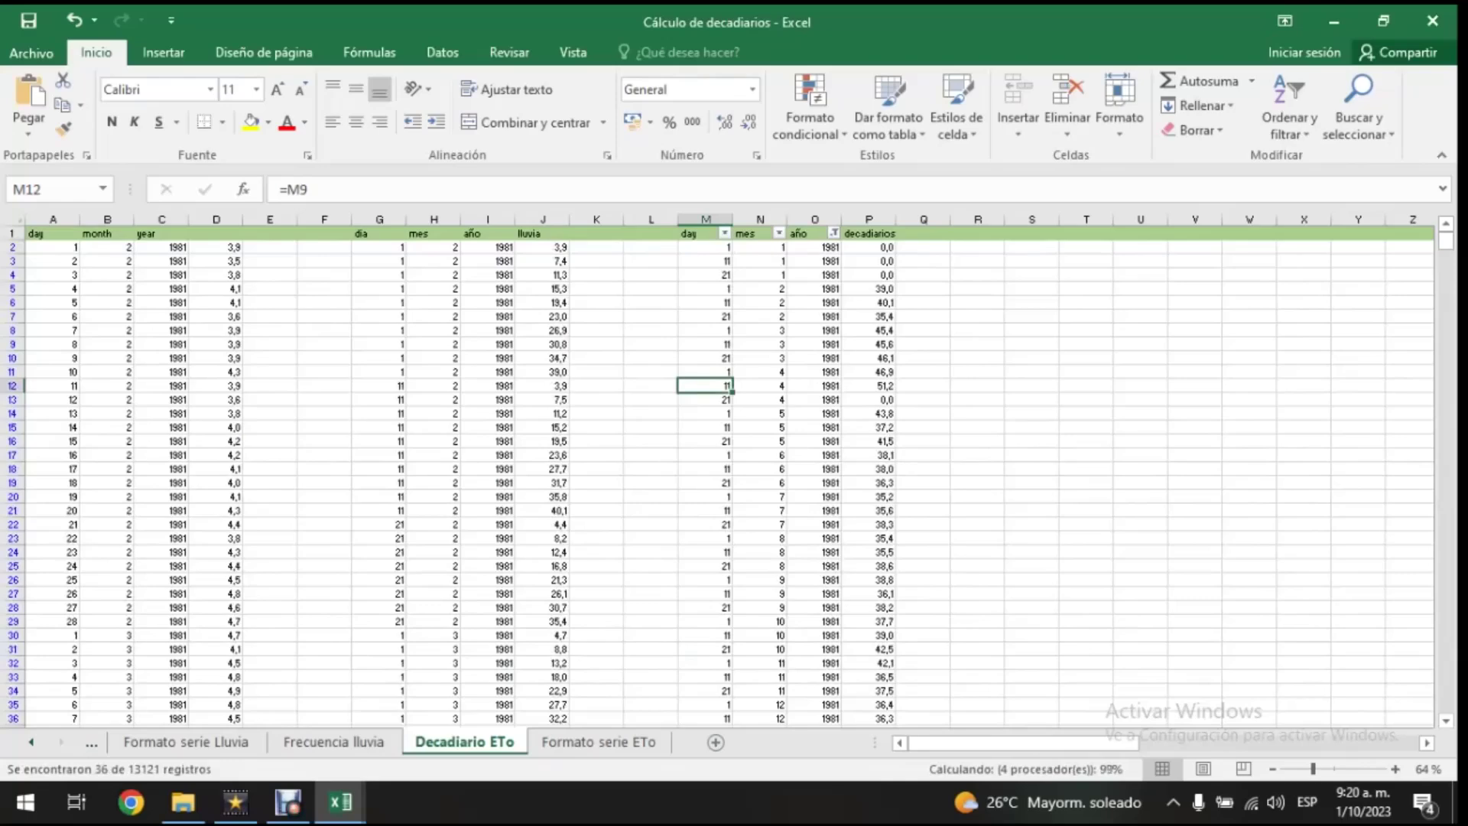
# - Copy the 1981 decadal evapotranspiration values in P2:P37 of Decadiario ETo
pyautogui.hotkey('ctrl', 'c')
pyautogui.moveTo(869, 247); pyautogui.dragTo(879, 718)
pyautogui.rightClick(903, 714)
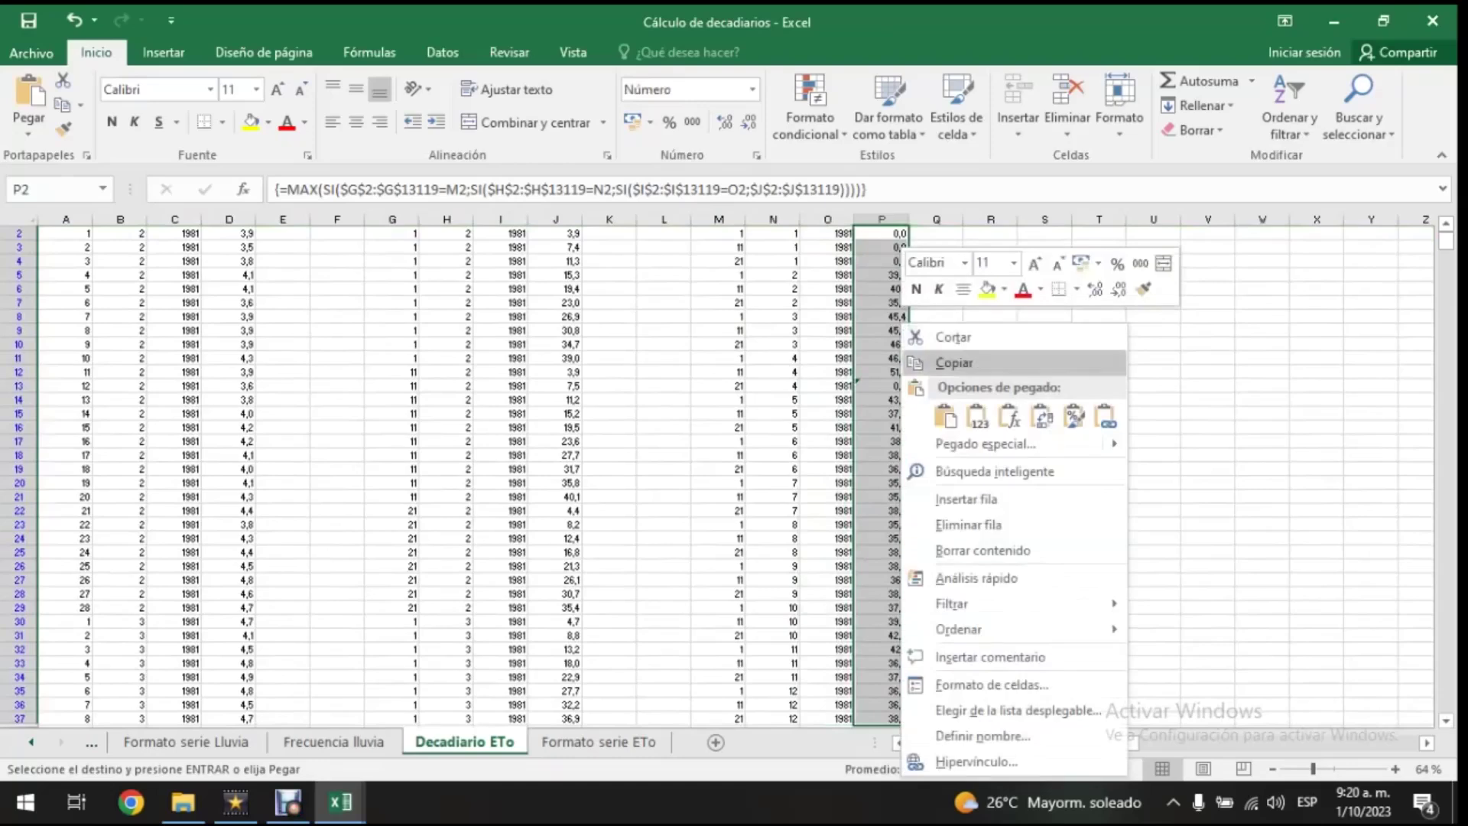
pyautogui.click(954, 363)
# - Paste the copied evapotranspiration as transposed values into the 1981 row of Formato serie ETo, starting at cell B2
pyautogui.click(598, 741)
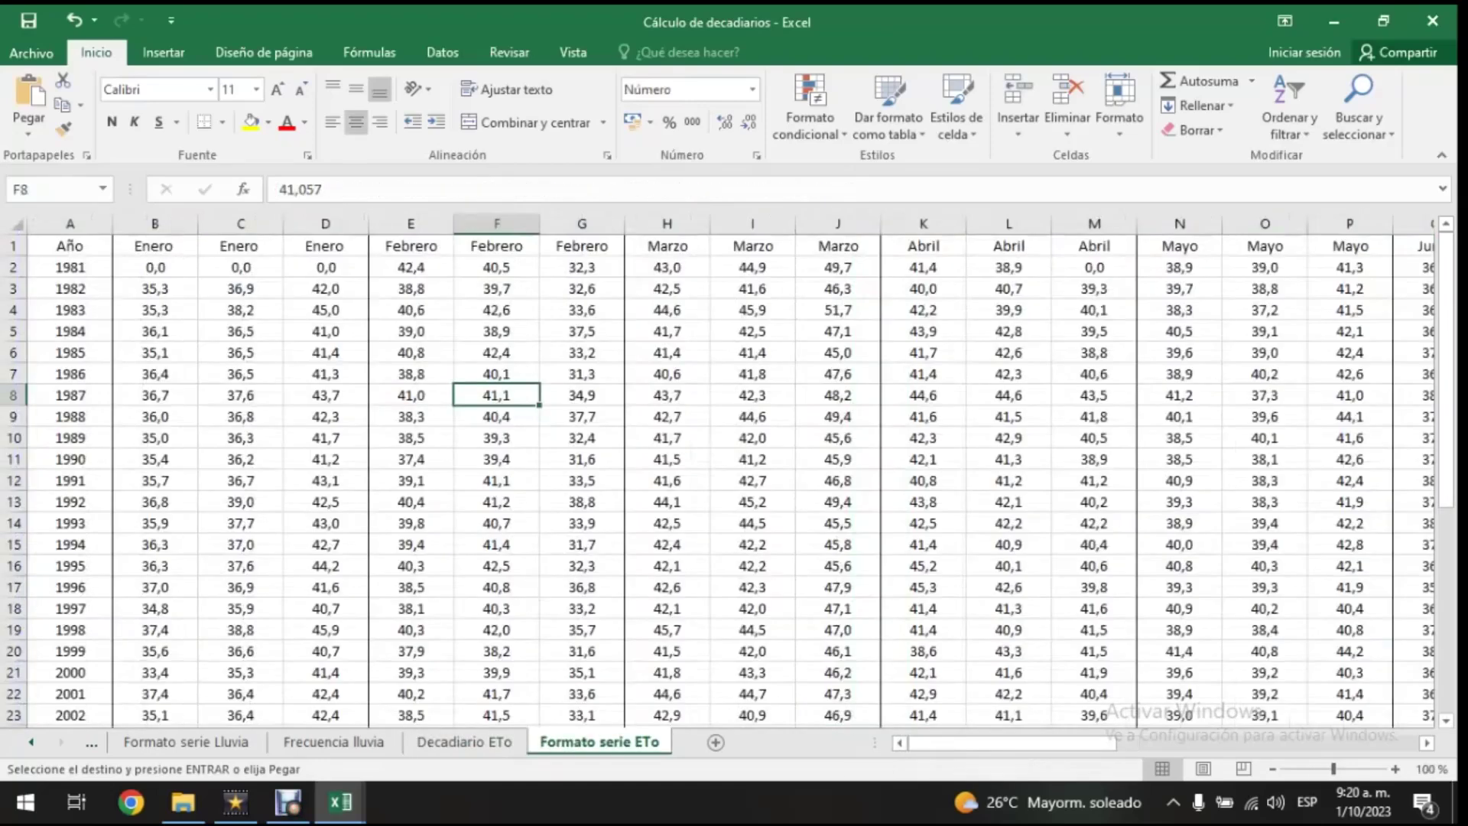
pyautogui.click(128, 266)
pyautogui.rightClick(129, 266)
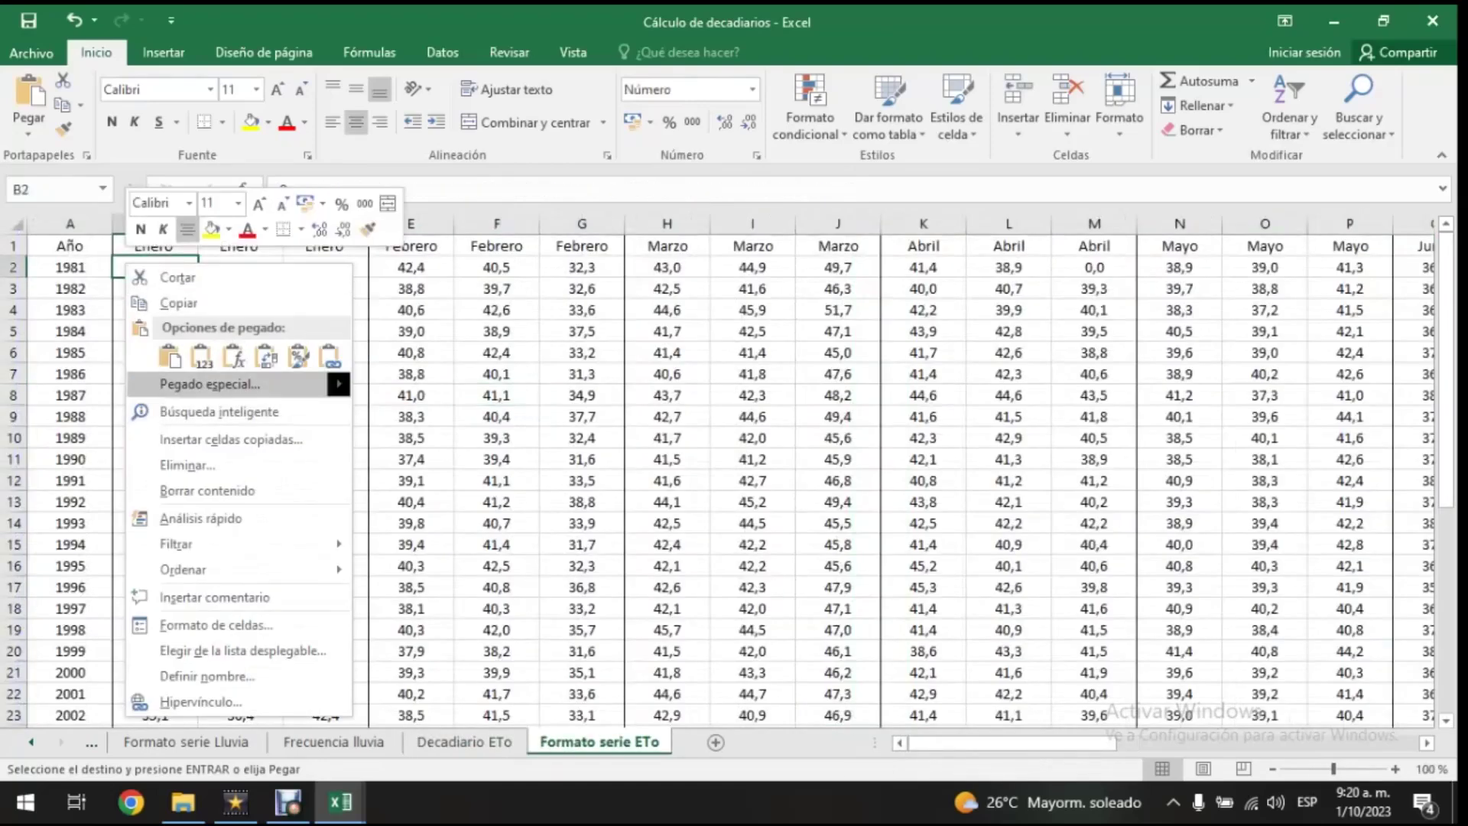
pyautogui.click(210, 384)
pyautogui.click(32, 303)
pyautogui.click(337, 486)
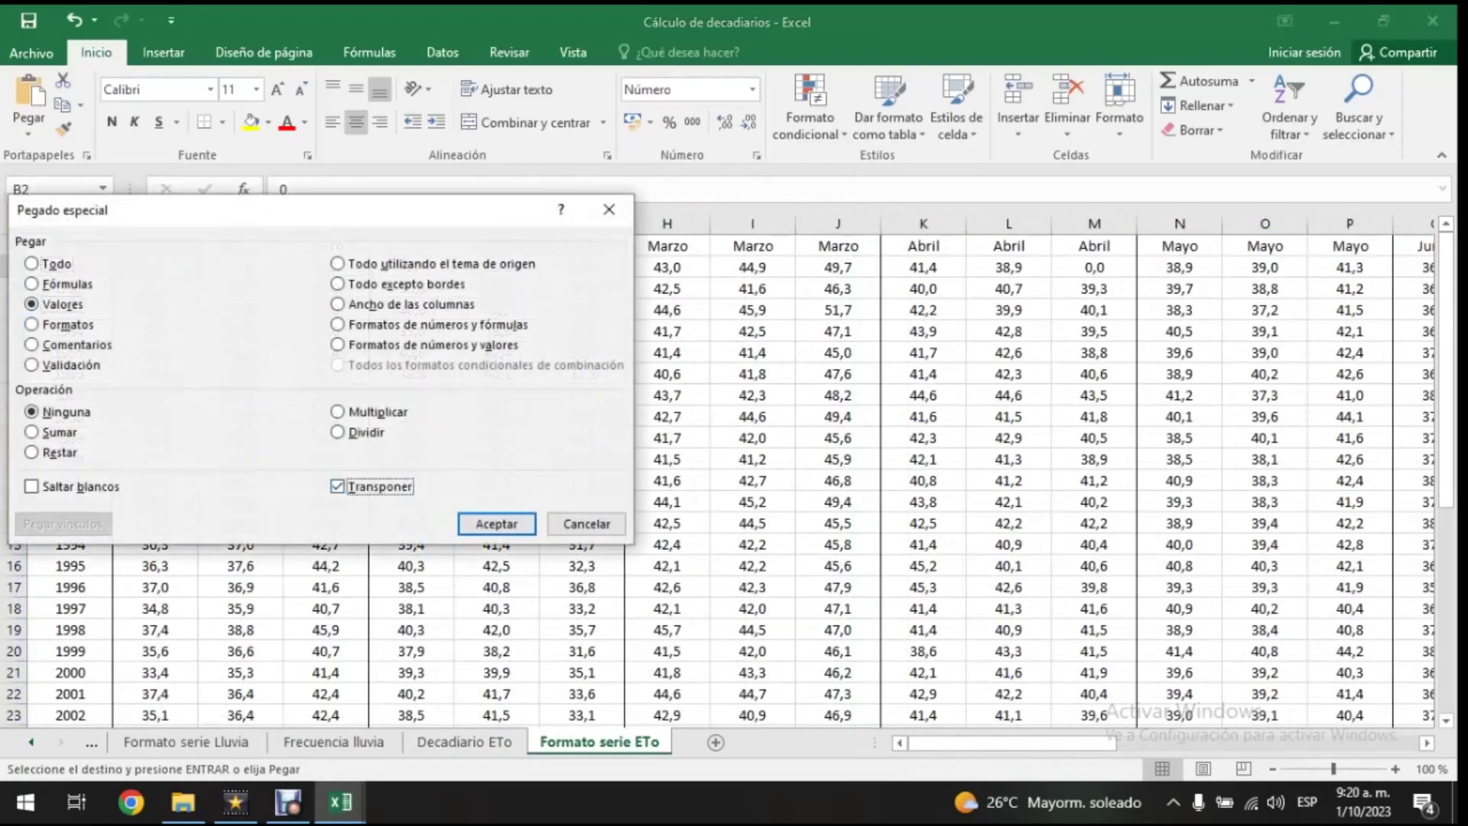
pyautogui.click(496, 523)
pyautogui.click(752, 459)
# - Look over the Formato serie ETo and Frecuencia lluvia sheets and return to Decadiario lluvia
pyautogui.scroll(-1, 726, 482)
pyautogui.scroll(1, 726, 482)
pyautogui.click(334, 741)
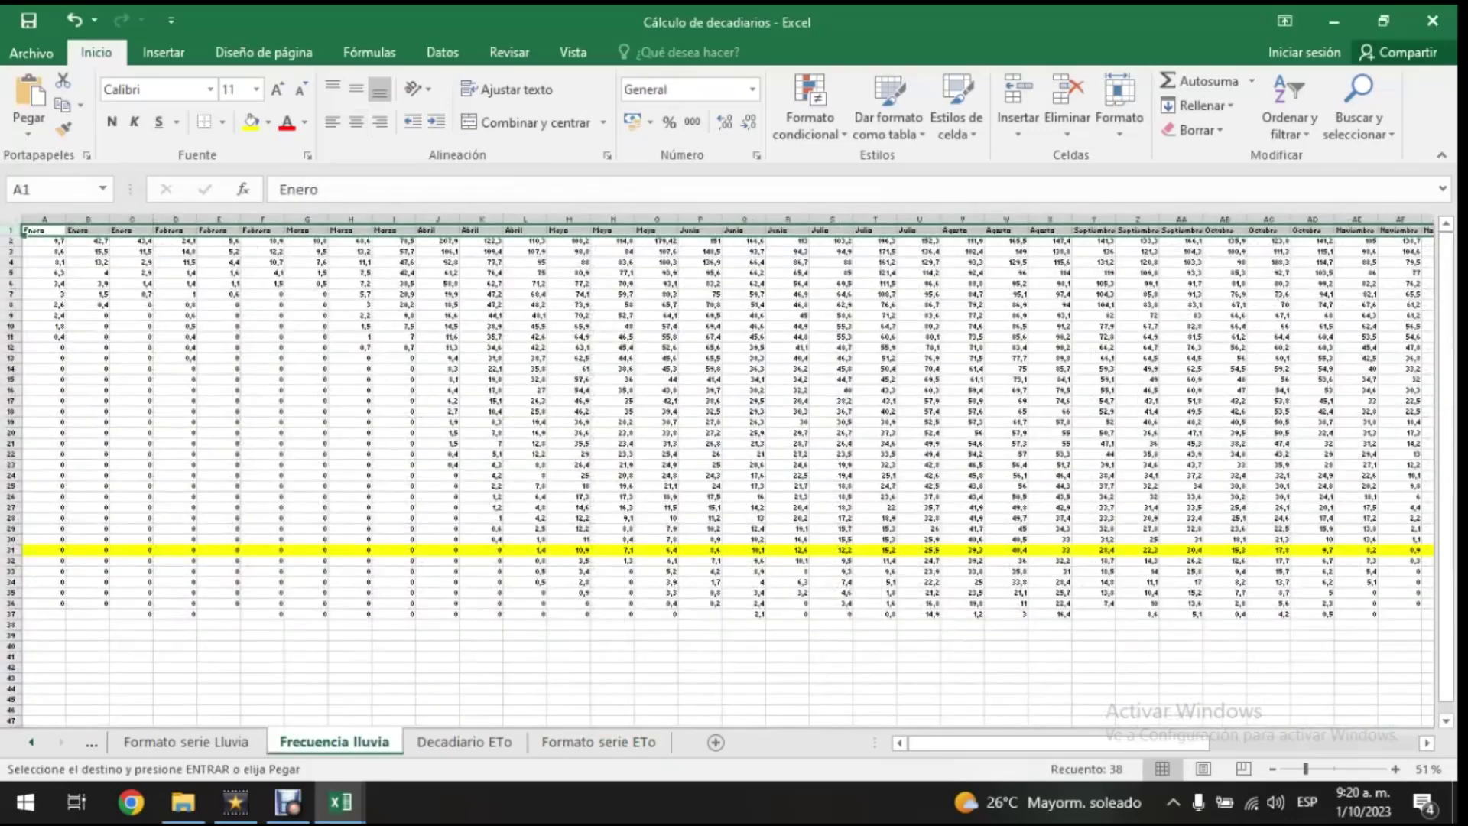
pyautogui.scroll(-5, 726, 474)
pyautogui.scroll(5, 727, 474)
pyautogui.click(32, 741)
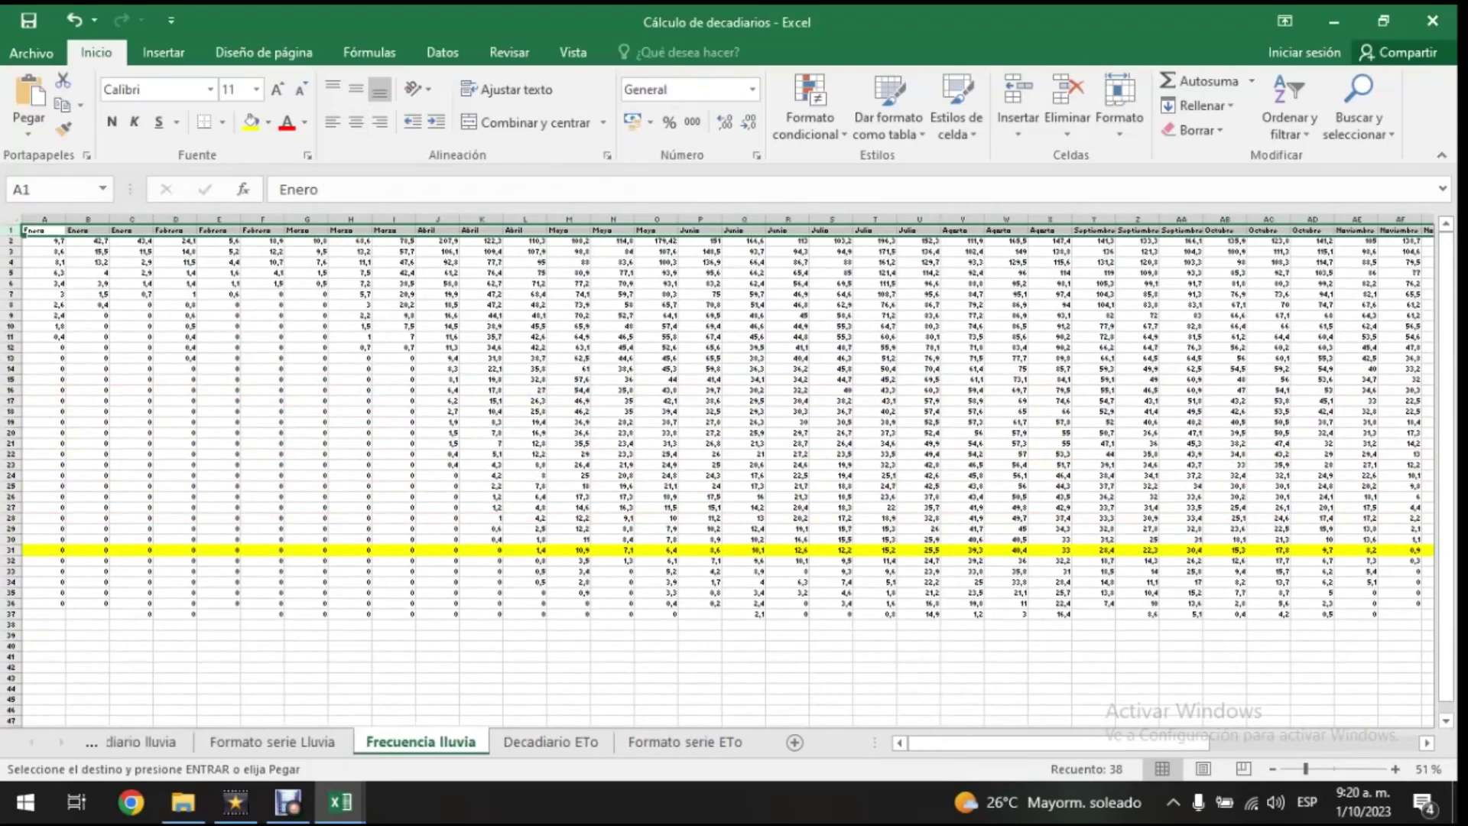
pyautogui.click(179, 742)
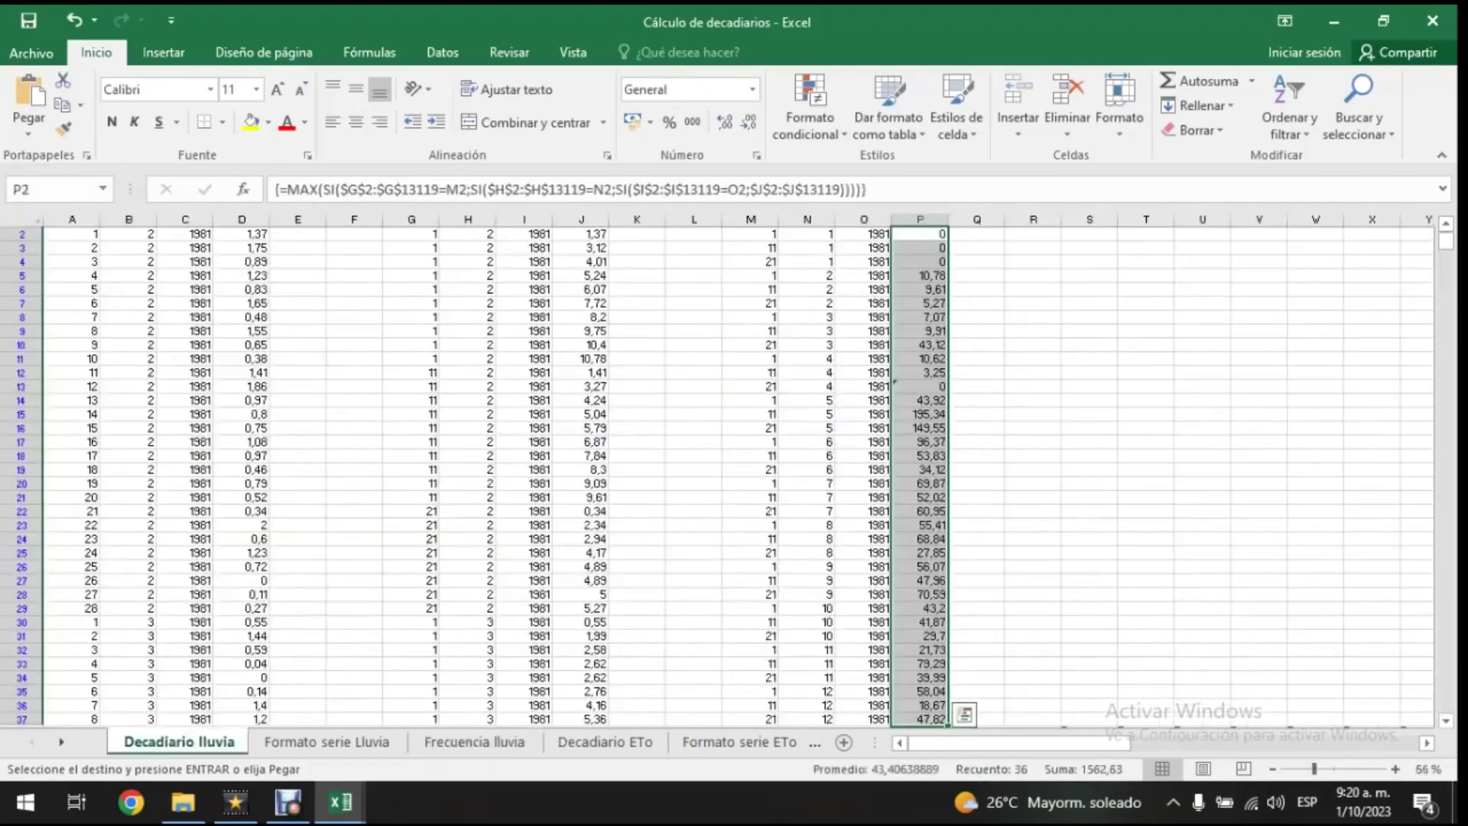
pyautogui.scroll(1, 726, 474)
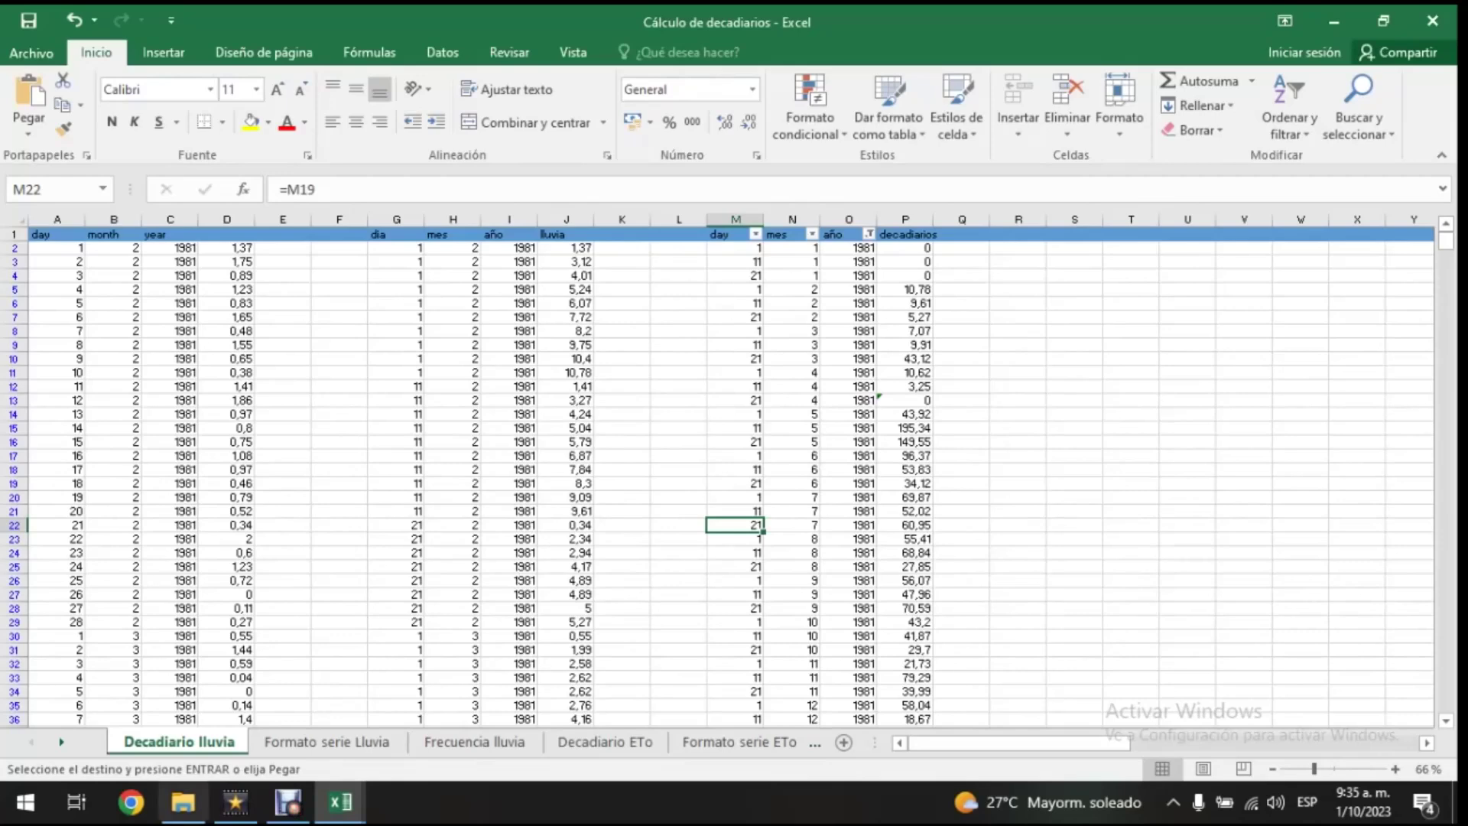
# - Switch to the Estimación de las fechas workbook and examine its Preparacion de suelos y siembra and Inicio de ciclo de cultivo sheets
pyautogui.click(183, 802)
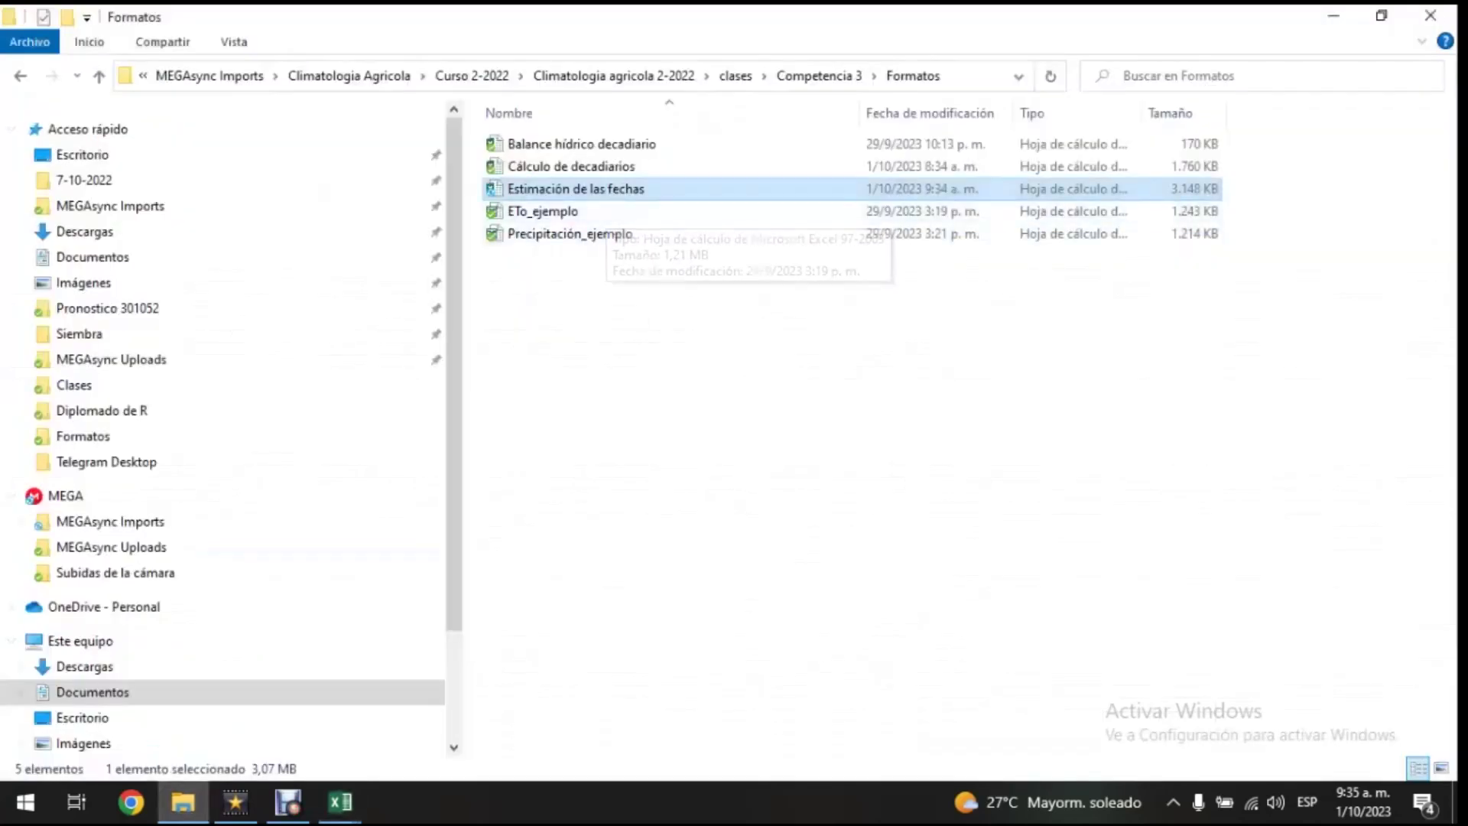
pyautogui.click(340, 802)
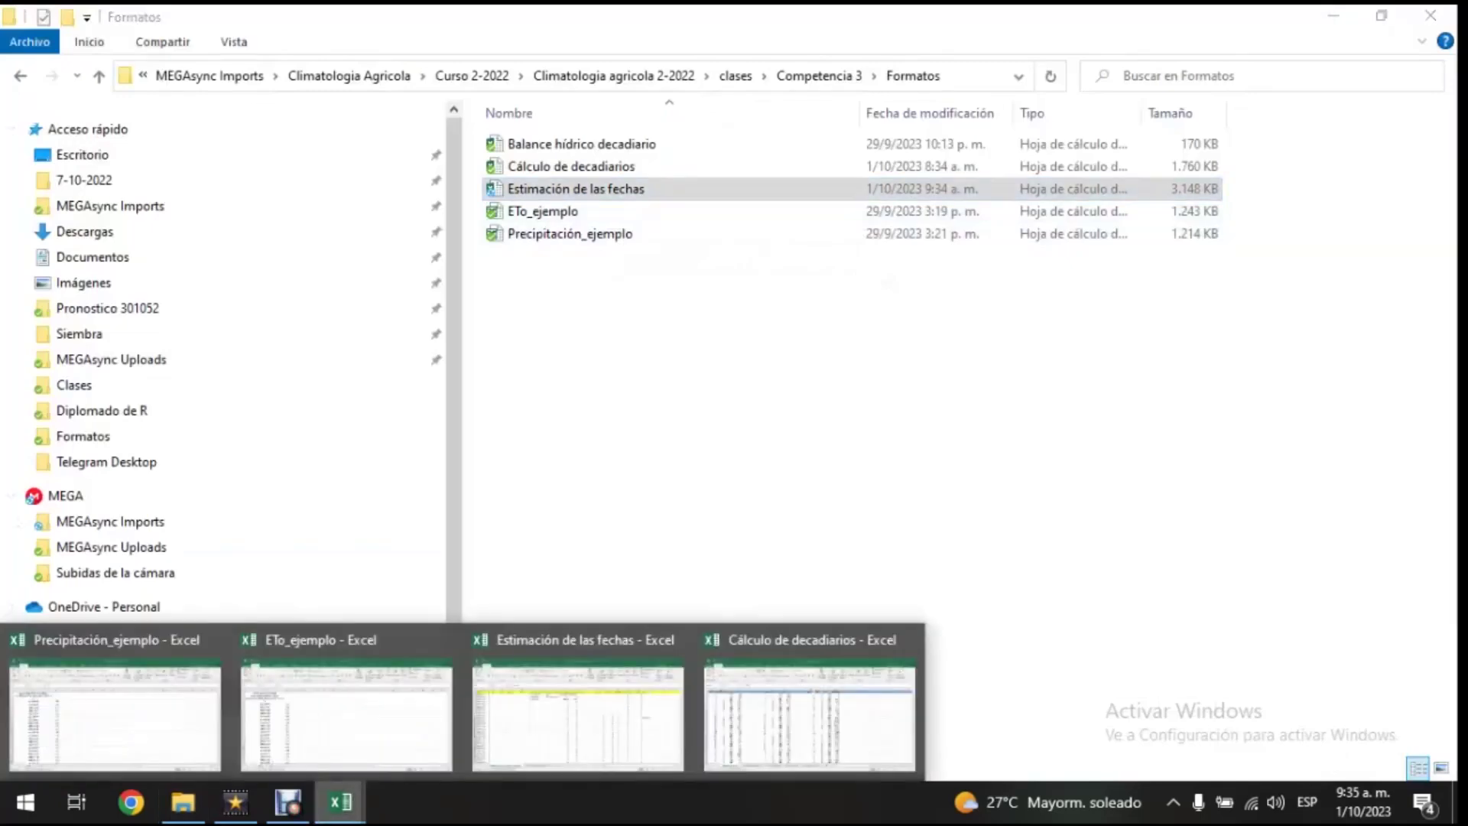
pyautogui.click(578, 714)
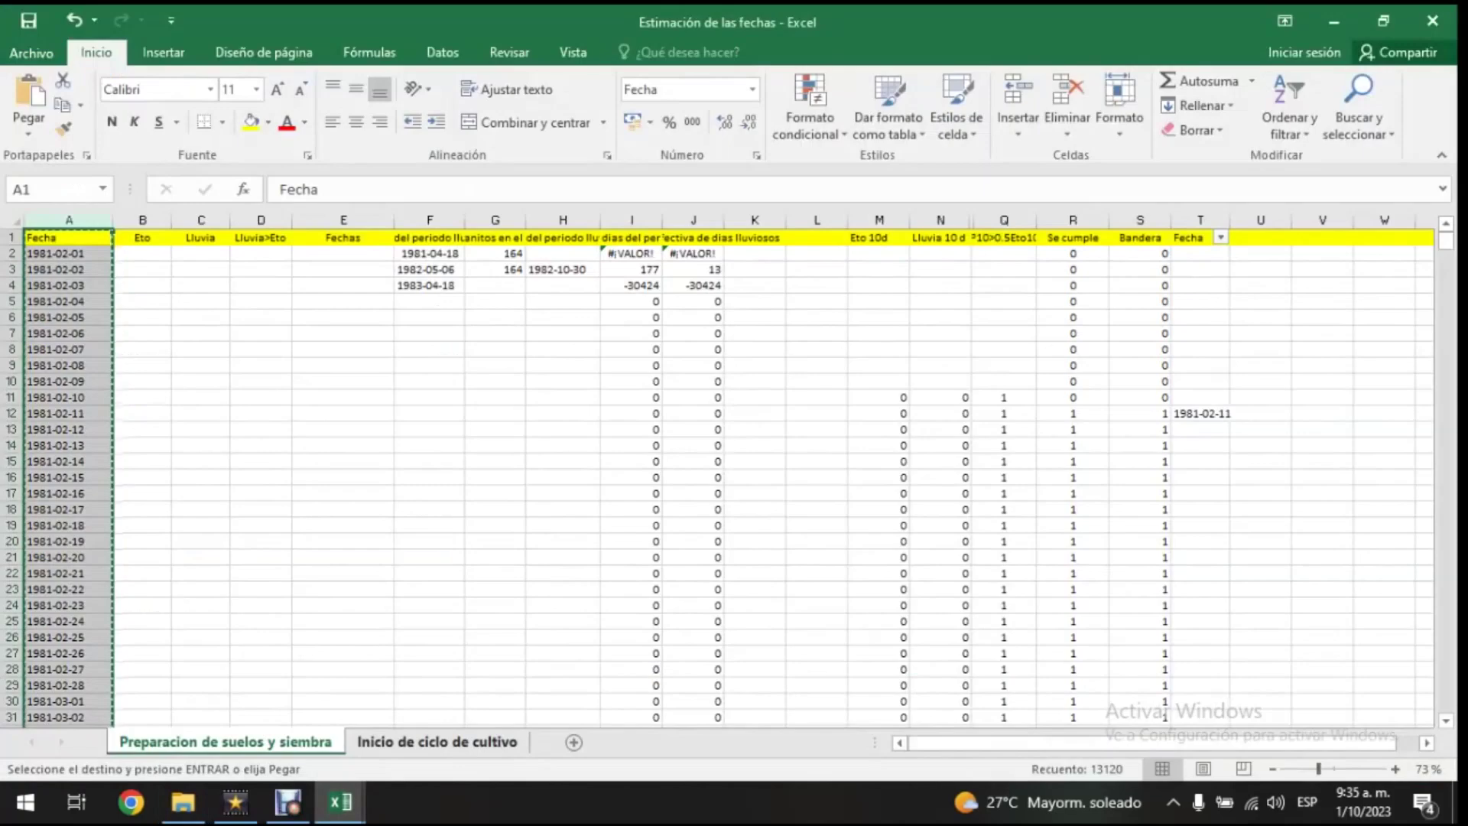
pyautogui.click(437, 741)
pyautogui.click(225, 742)
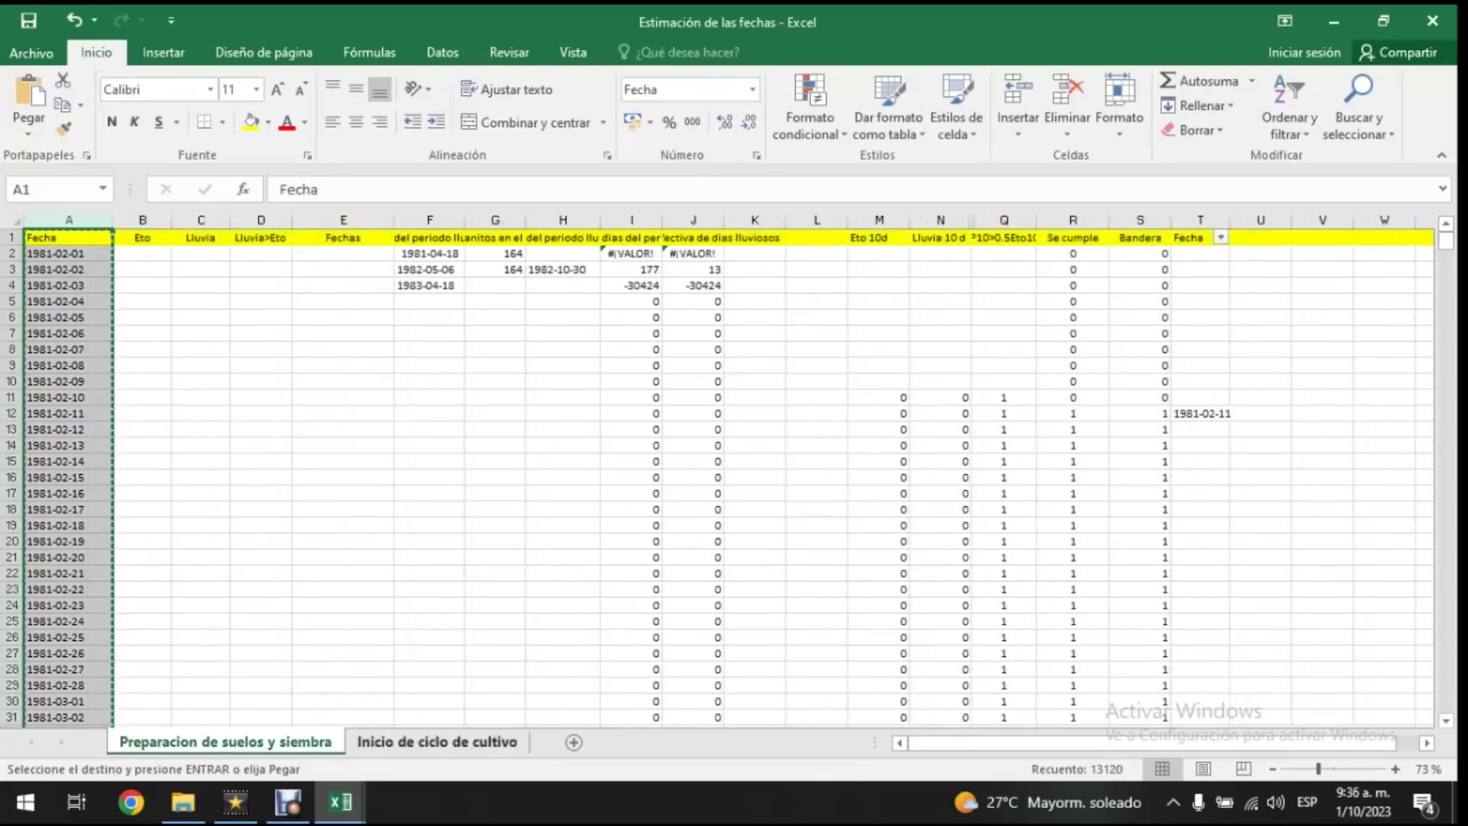
pyautogui.click(436, 741)
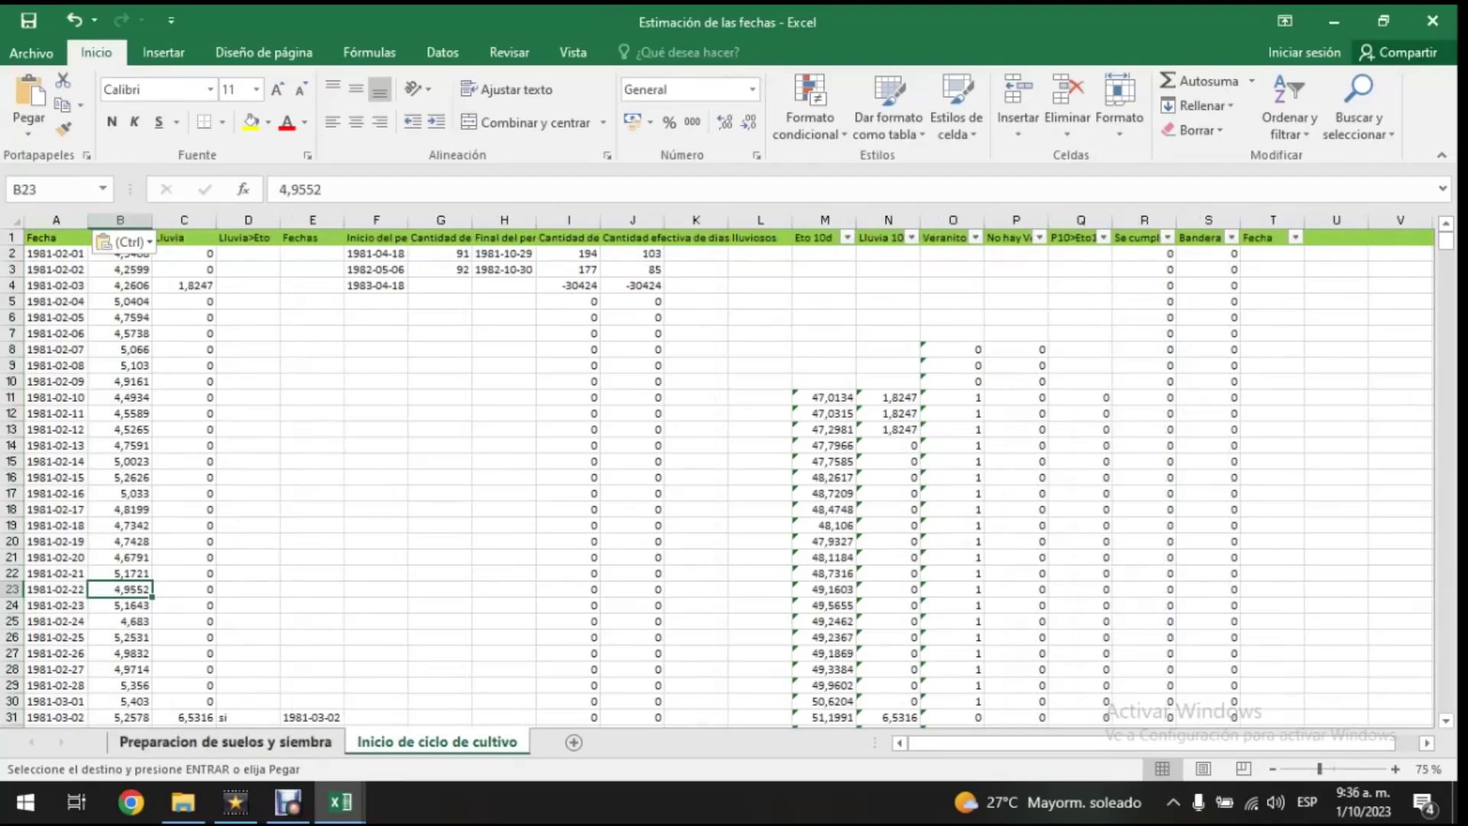
pyautogui.click(226, 742)
# - Copy the daily evapotranspiration values in column B of the ETo_ejemplo workbook
pyautogui.moveTo(340, 801)
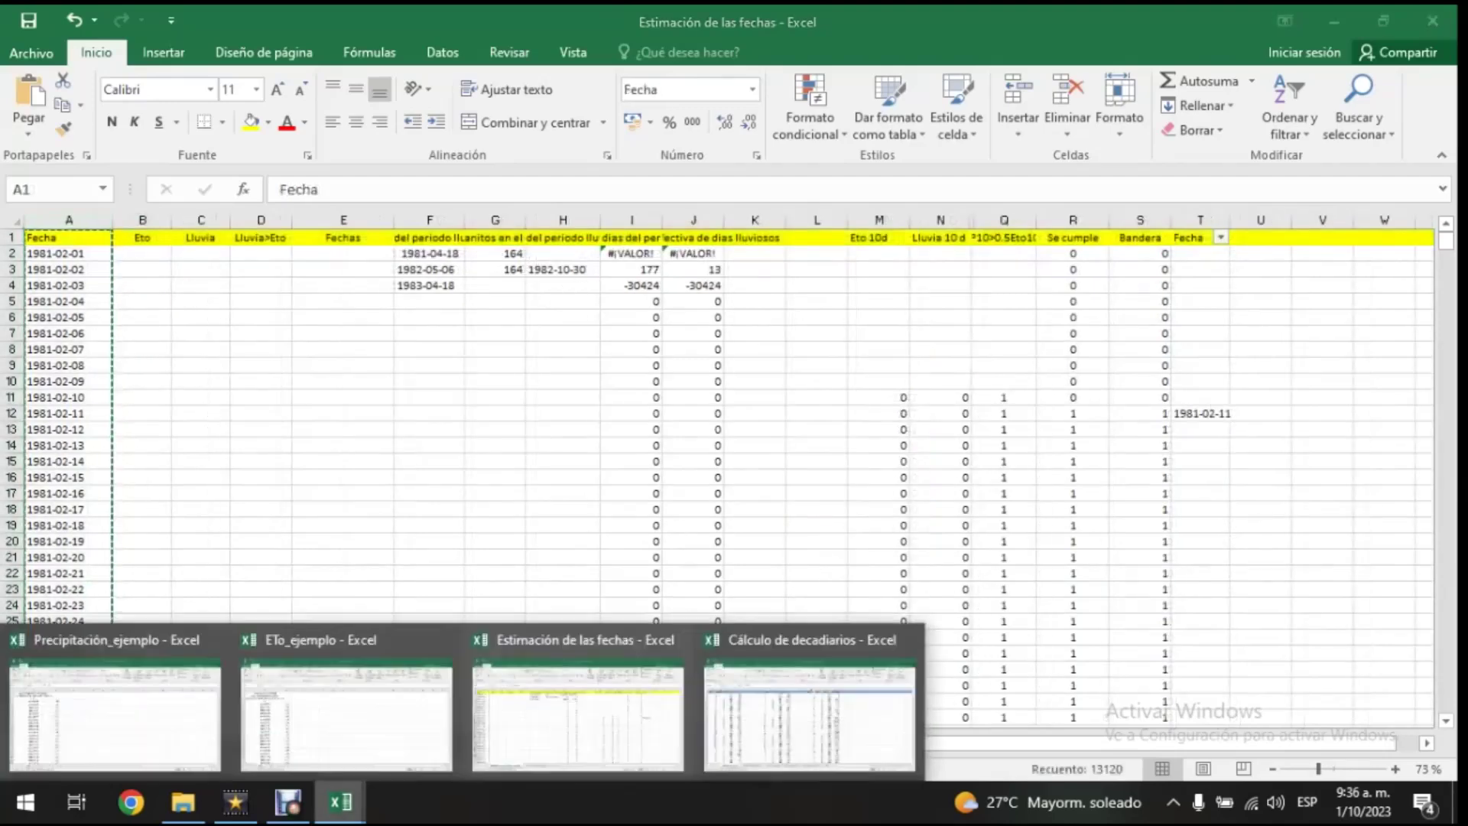
pyautogui.click(337, 704)
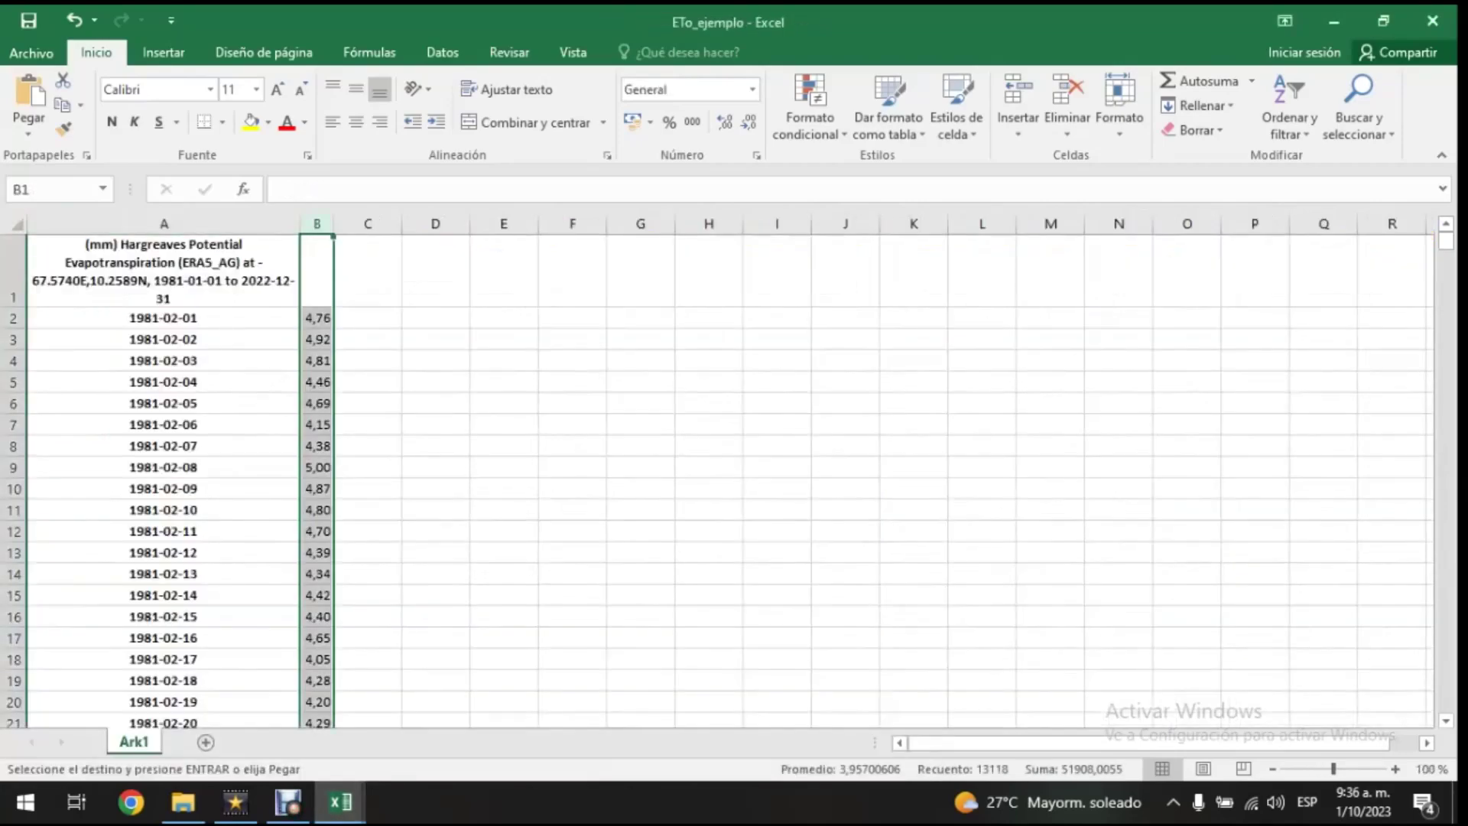
pyautogui.rightClick(318, 224)
pyautogui.click(374, 263)
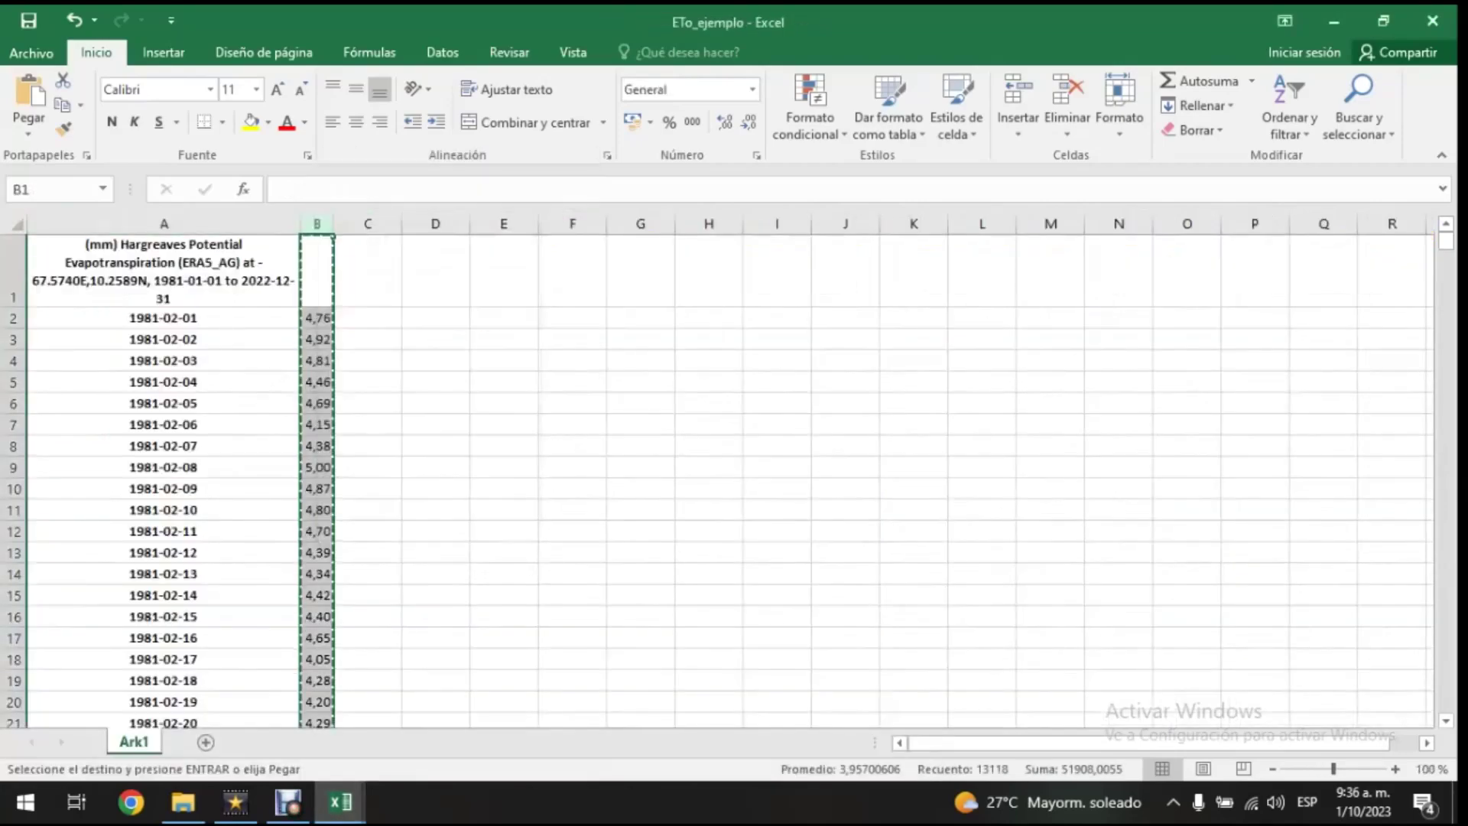
# - Paste the copied evapotranspiration as values into column B of Preparacion de suelos y siembra in Estimación de las fechas
pyautogui.moveTo(340, 801)
pyautogui.click(581, 700)
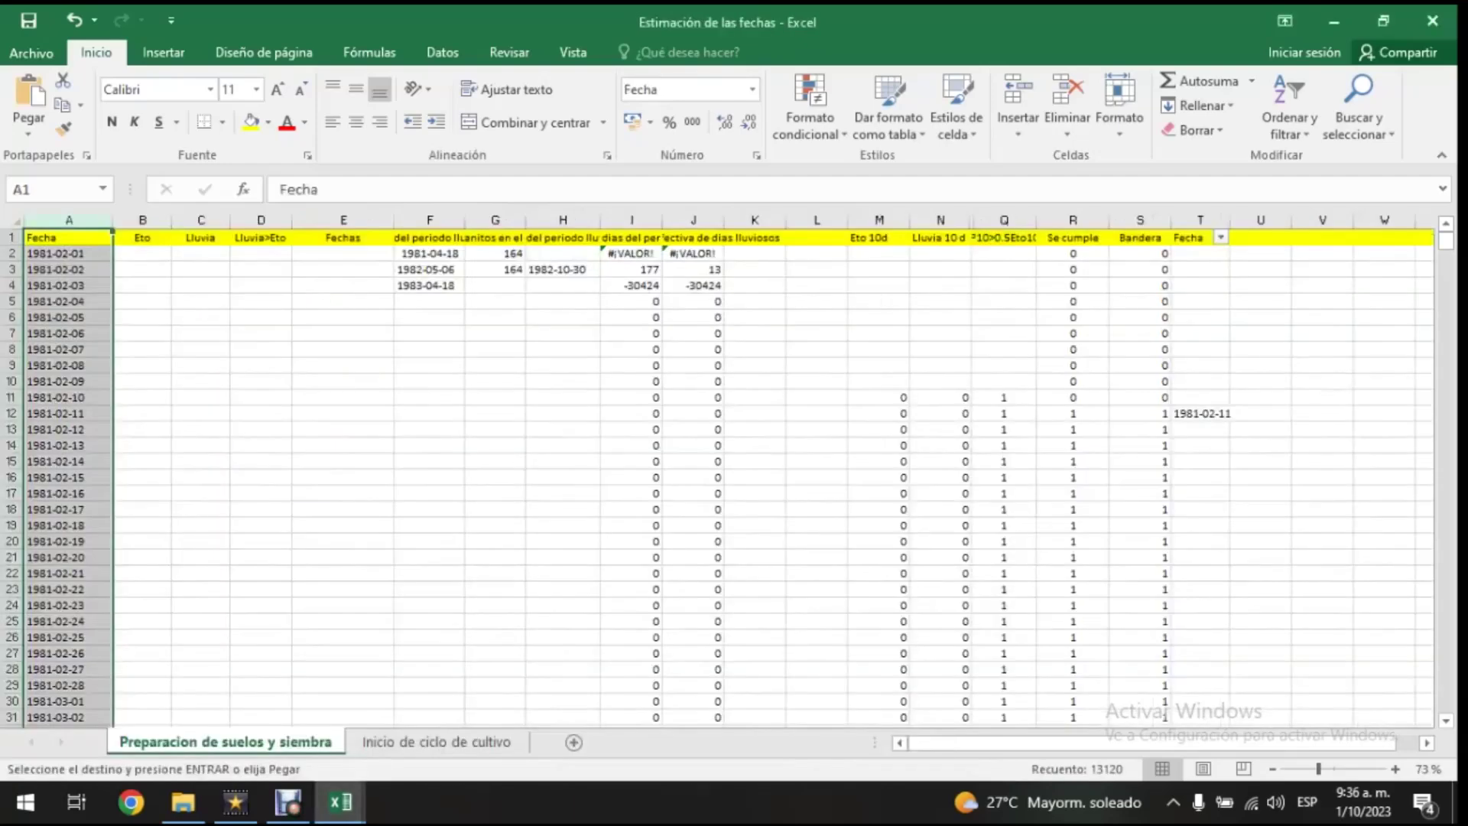
pyautogui.click(143, 220)
pyautogui.rightClick(144, 223)
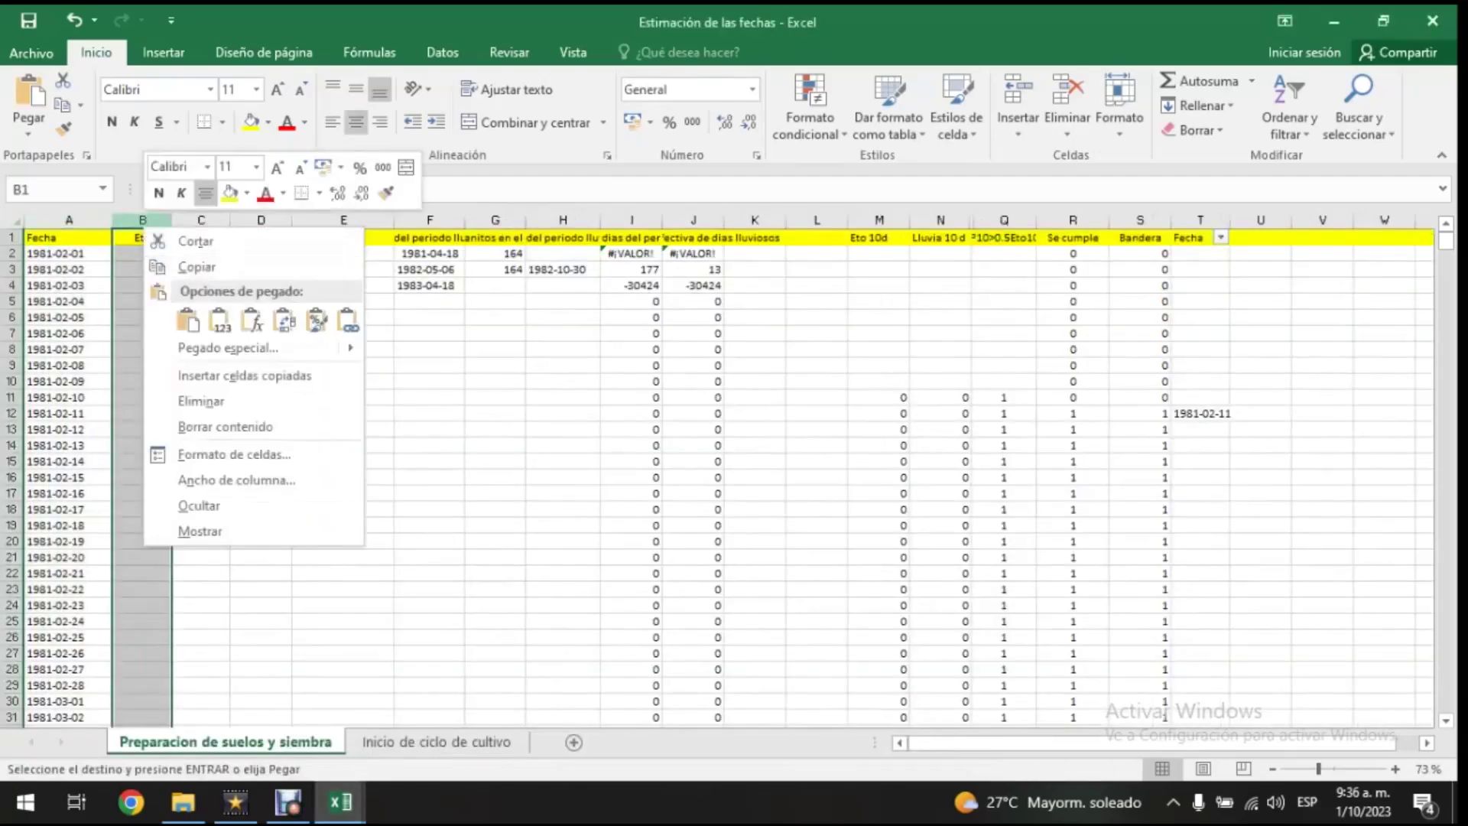
pyautogui.click(219, 318)
# - Copy the daily rainfall values in column B of the Precipitación_ejemplo workbook
pyautogui.moveTo(341, 801)
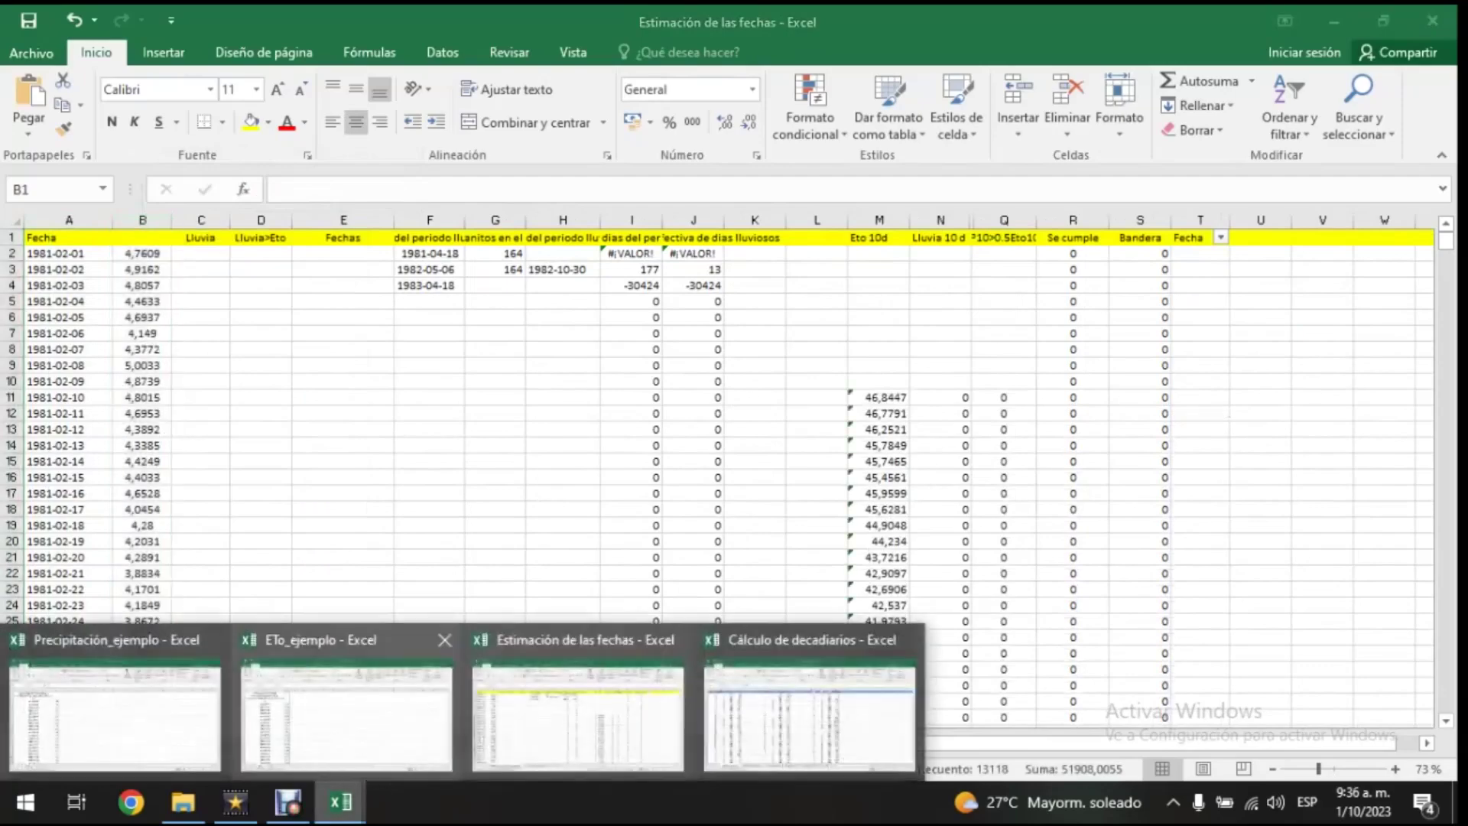
pyautogui.click(229, 700)
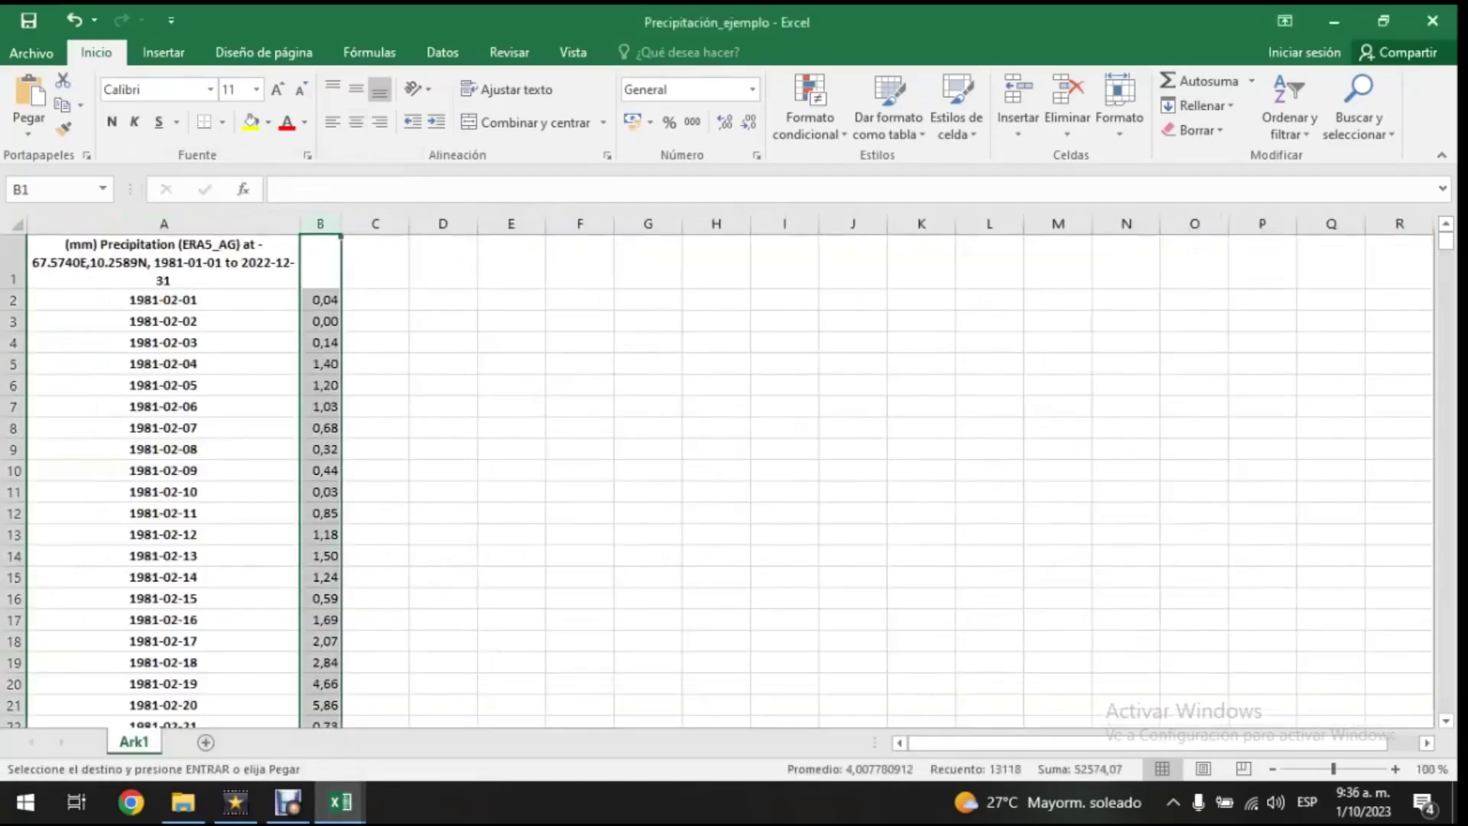
pyautogui.rightClick(337, 223)
pyautogui.click(390, 263)
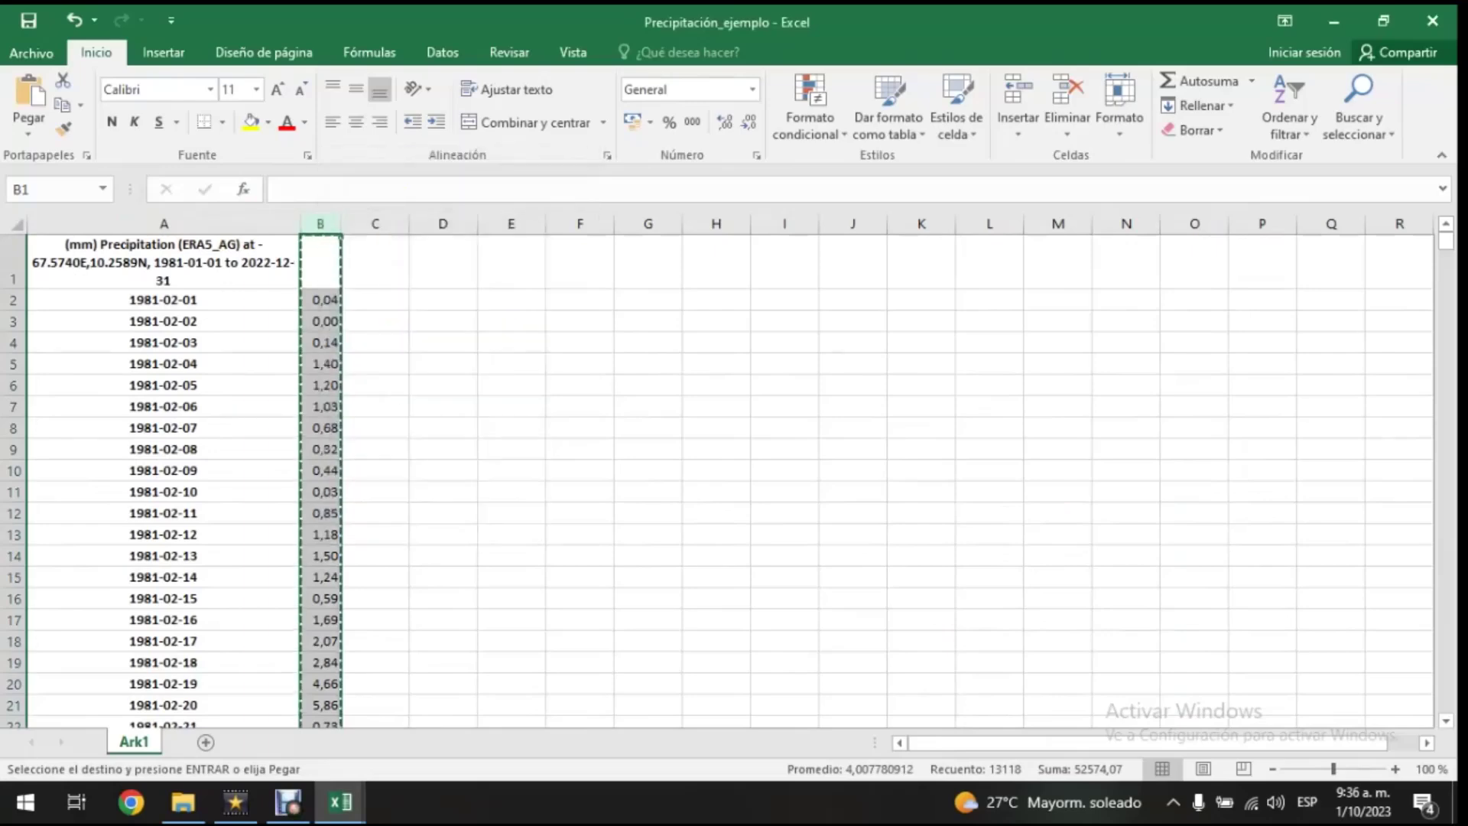
# - Paste the copied rainfall as values into column C of Preparacion de suelos y siembra in Estimación de las fechas
pyautogui.moveTo(340, 801)
pyautogui.click(573, 699)
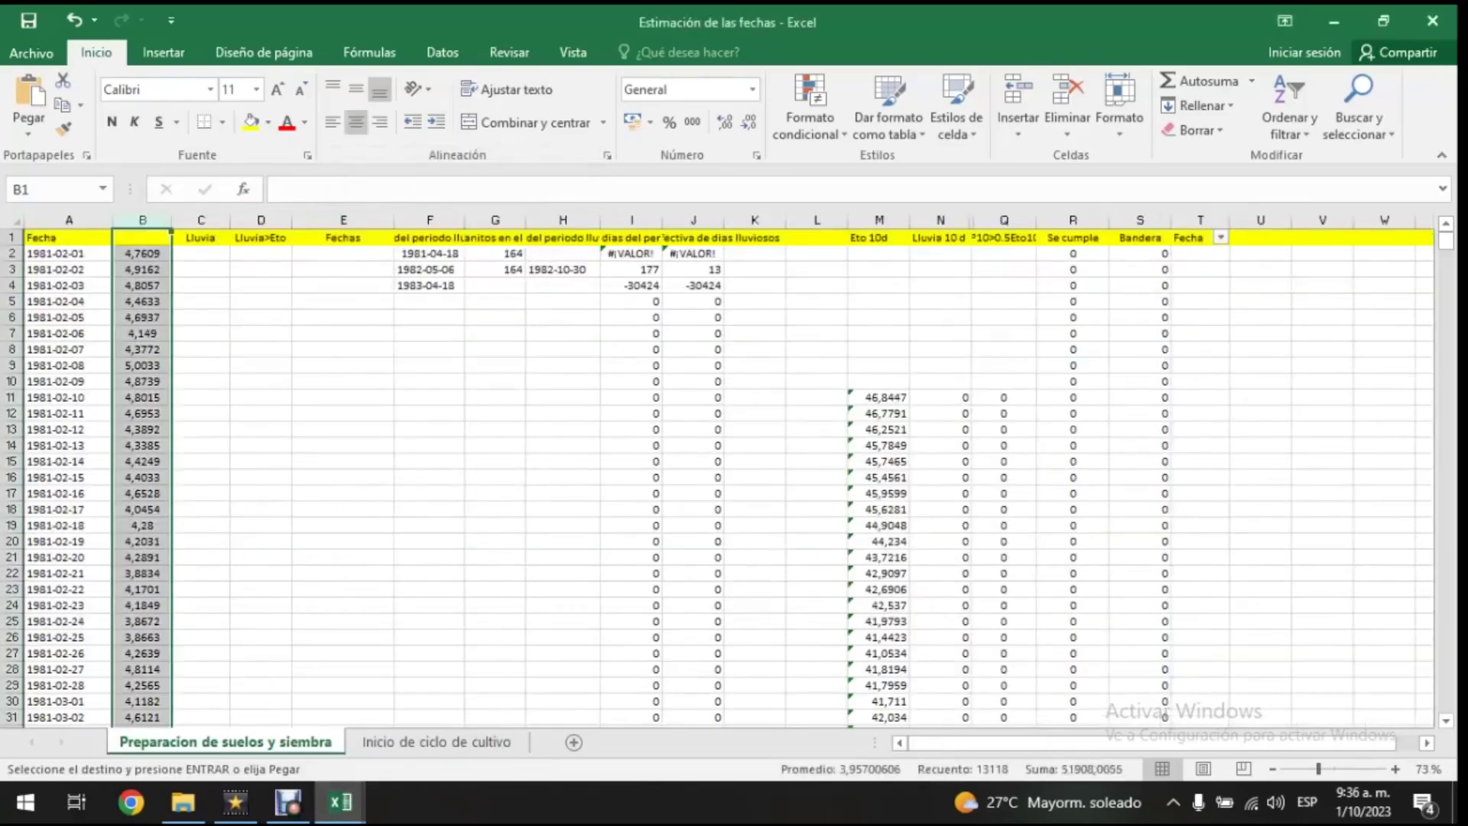
pyautogui.click(201, 220)
pyautogui.rightClick(206, 220)
pyautogui.click(283, 312)
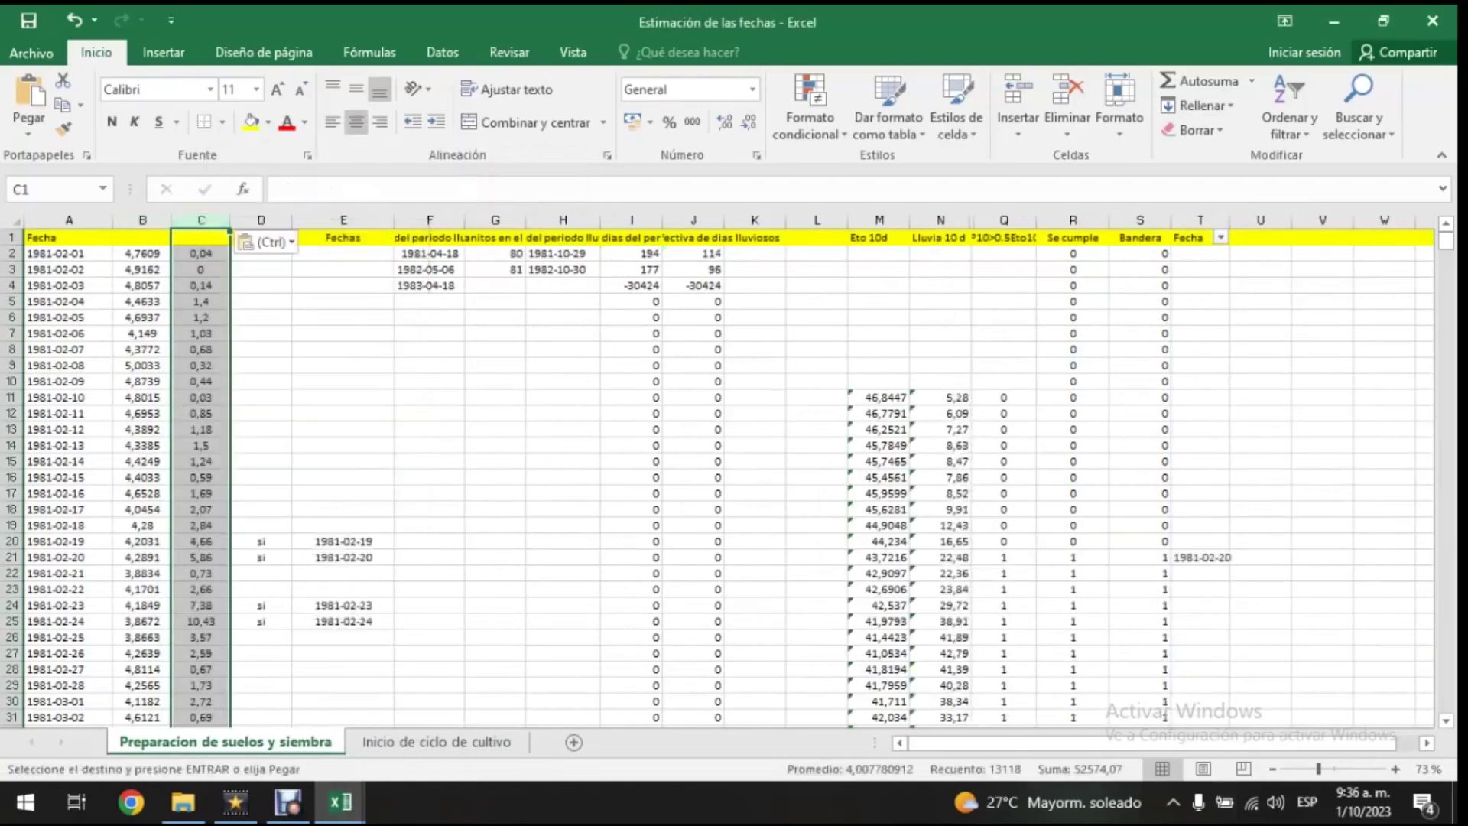
# - Filter the Fecha column T to show only the dates from 1981-02-20 to 2016-04-05, leaving out the blanks
pyautogui.click(1220, 237)
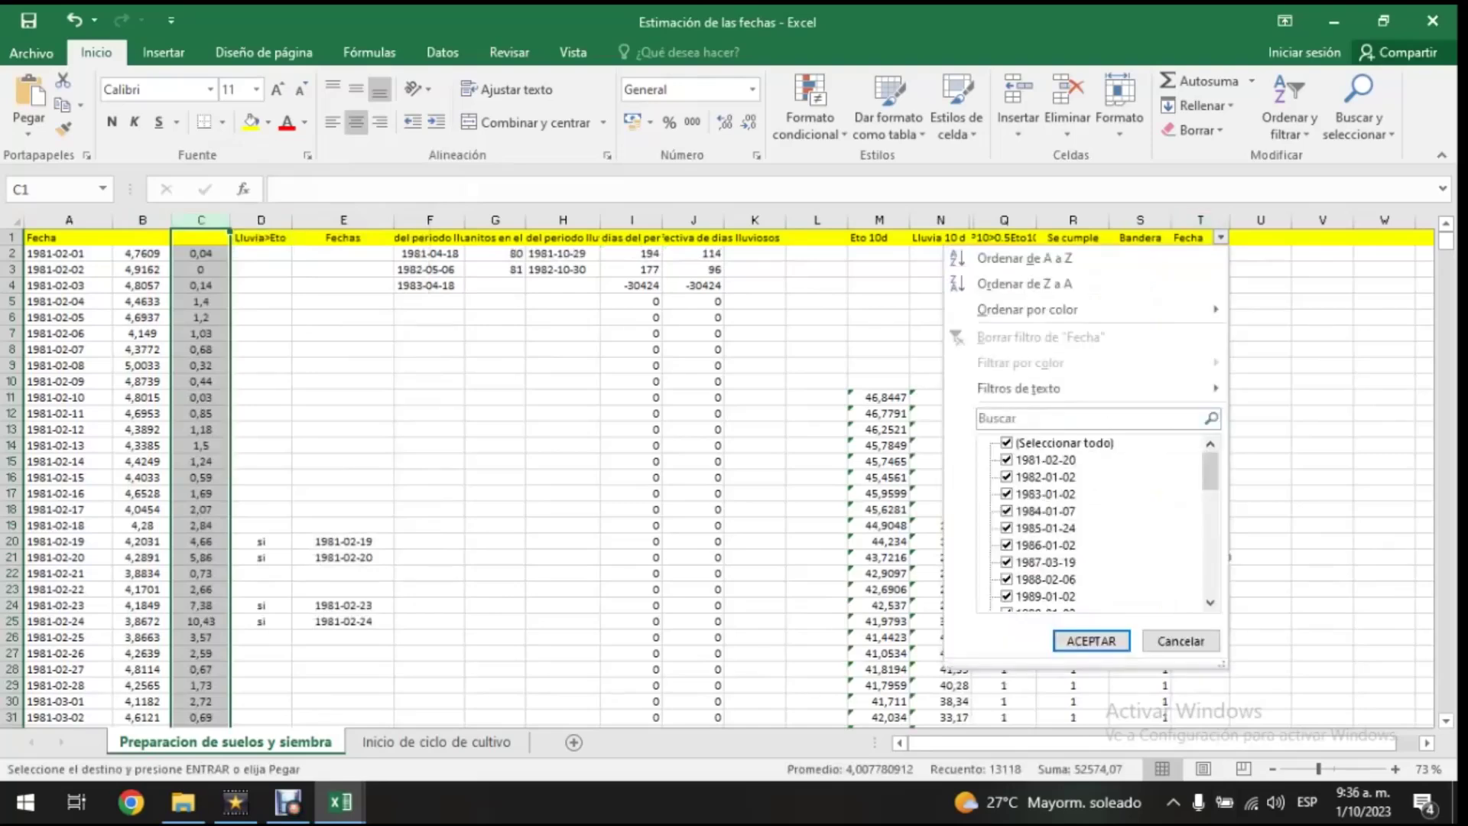
pyautogui.moveTo(1210, 471)
pyautogui.mouseDown()
pyautogui.moveTo(1210, 575)
pyautogui.moveTo(1211, 469)
pyautogui.mouseUp()
pyautogui.click(1007, 443)
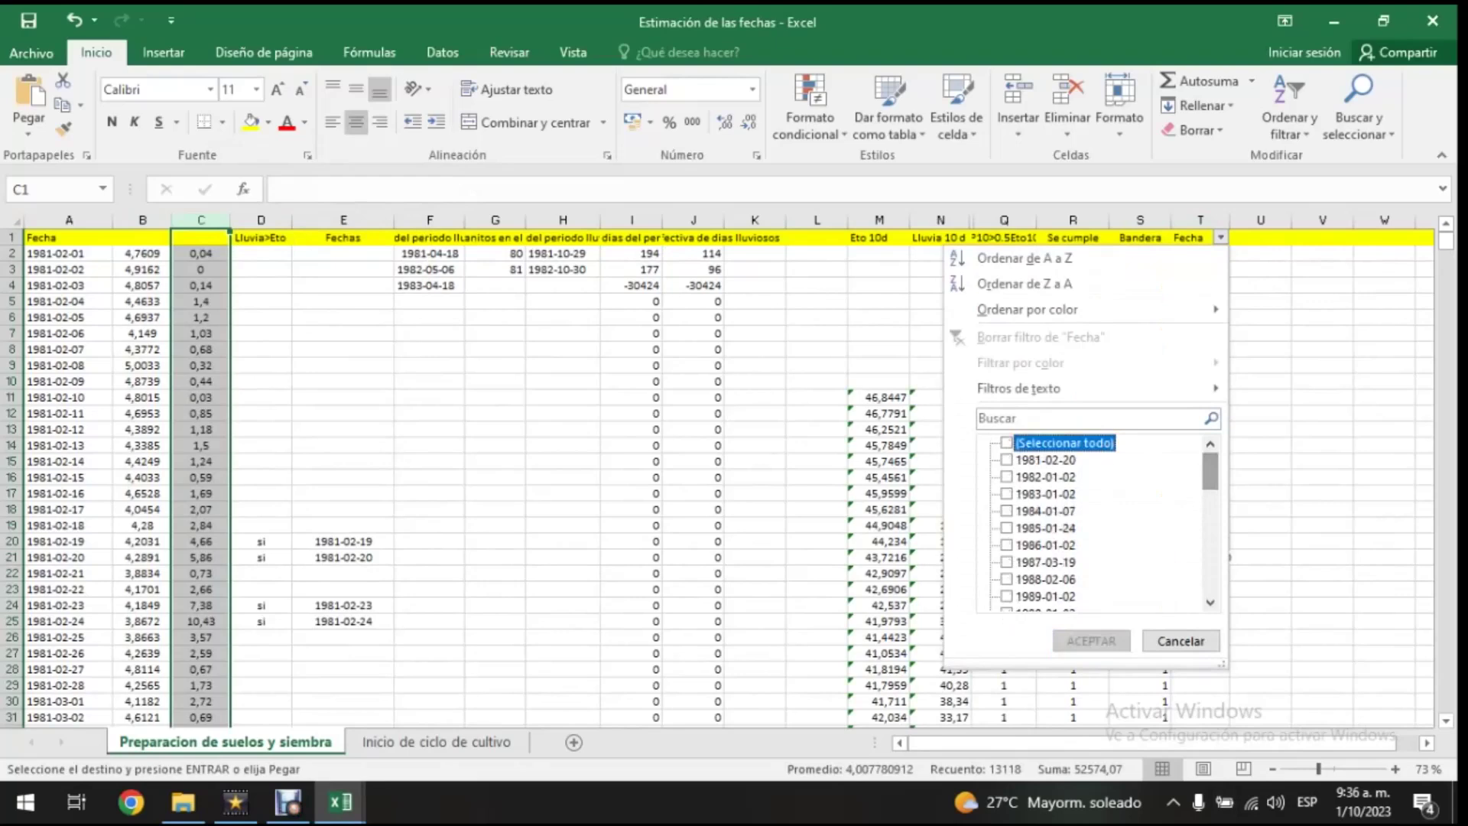
pyautogui.press('Down')
pyautogui.press('space')
pyautogui.press('Down')
pyautogui.press('space')
pyautogui.press('Down')
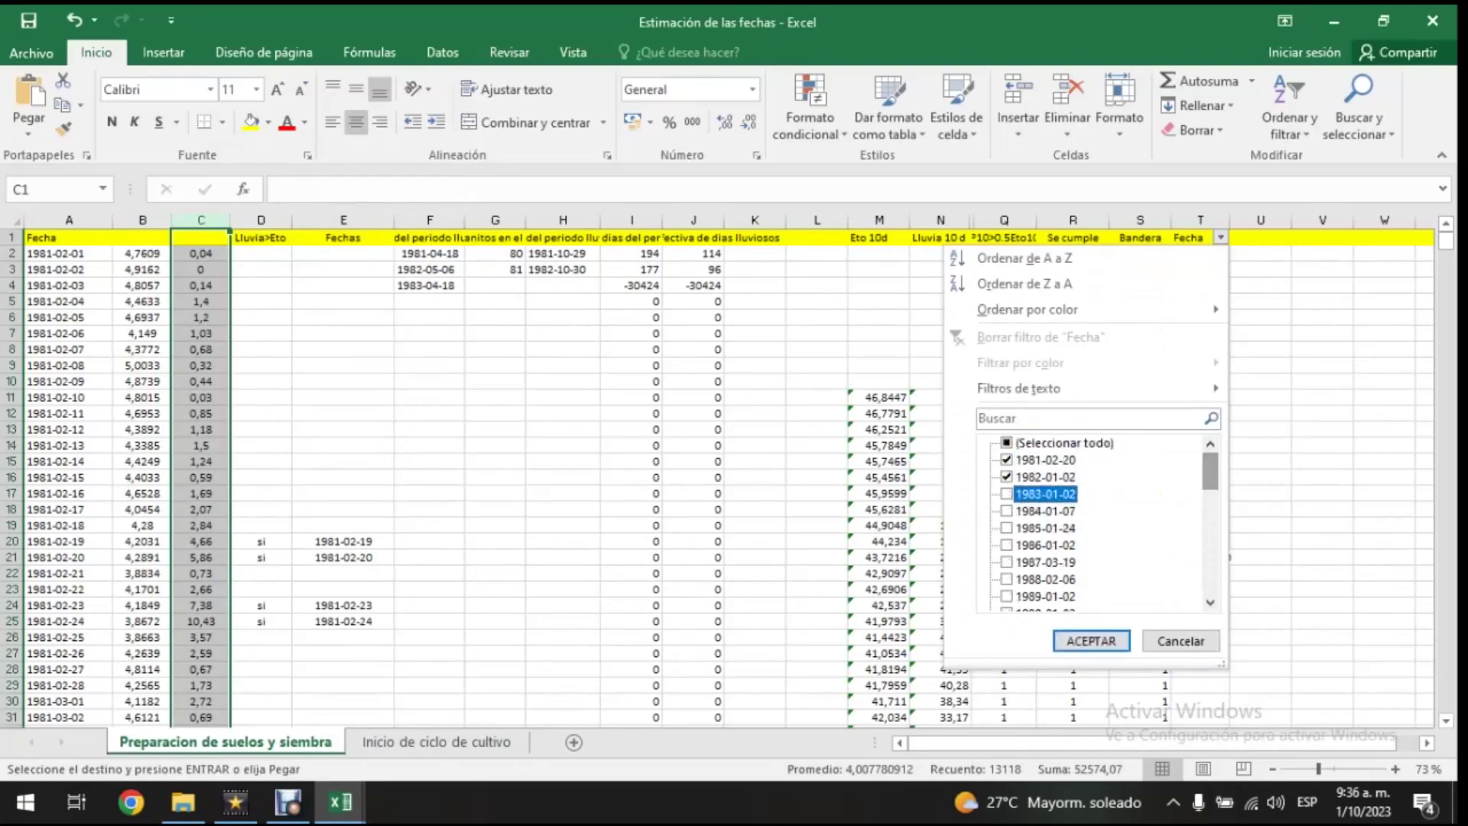
pyautogui.press('Down')
pyautogui.press('space')
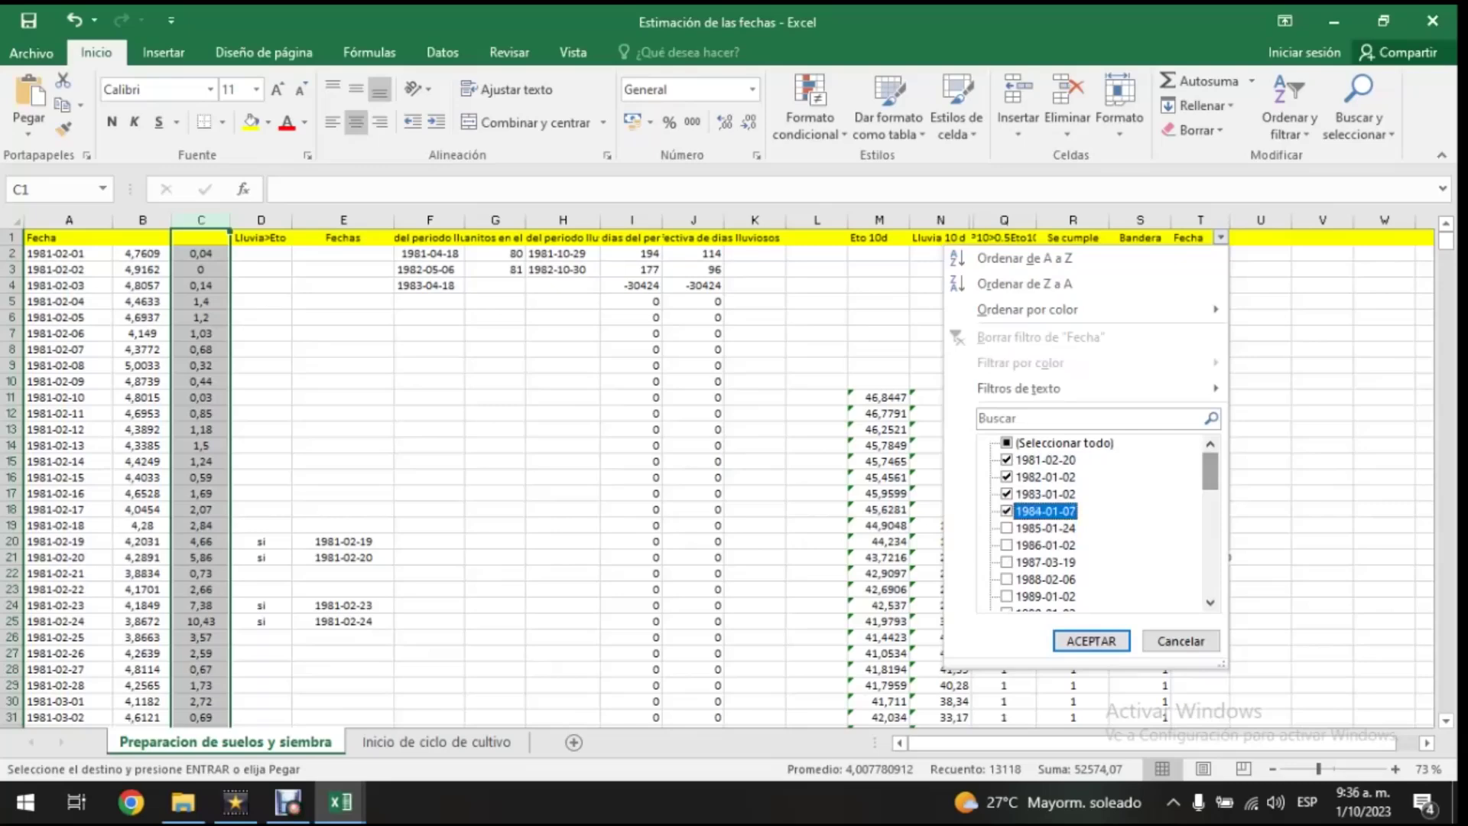
pyautogui.press('Down')
pyautogui.press('space')
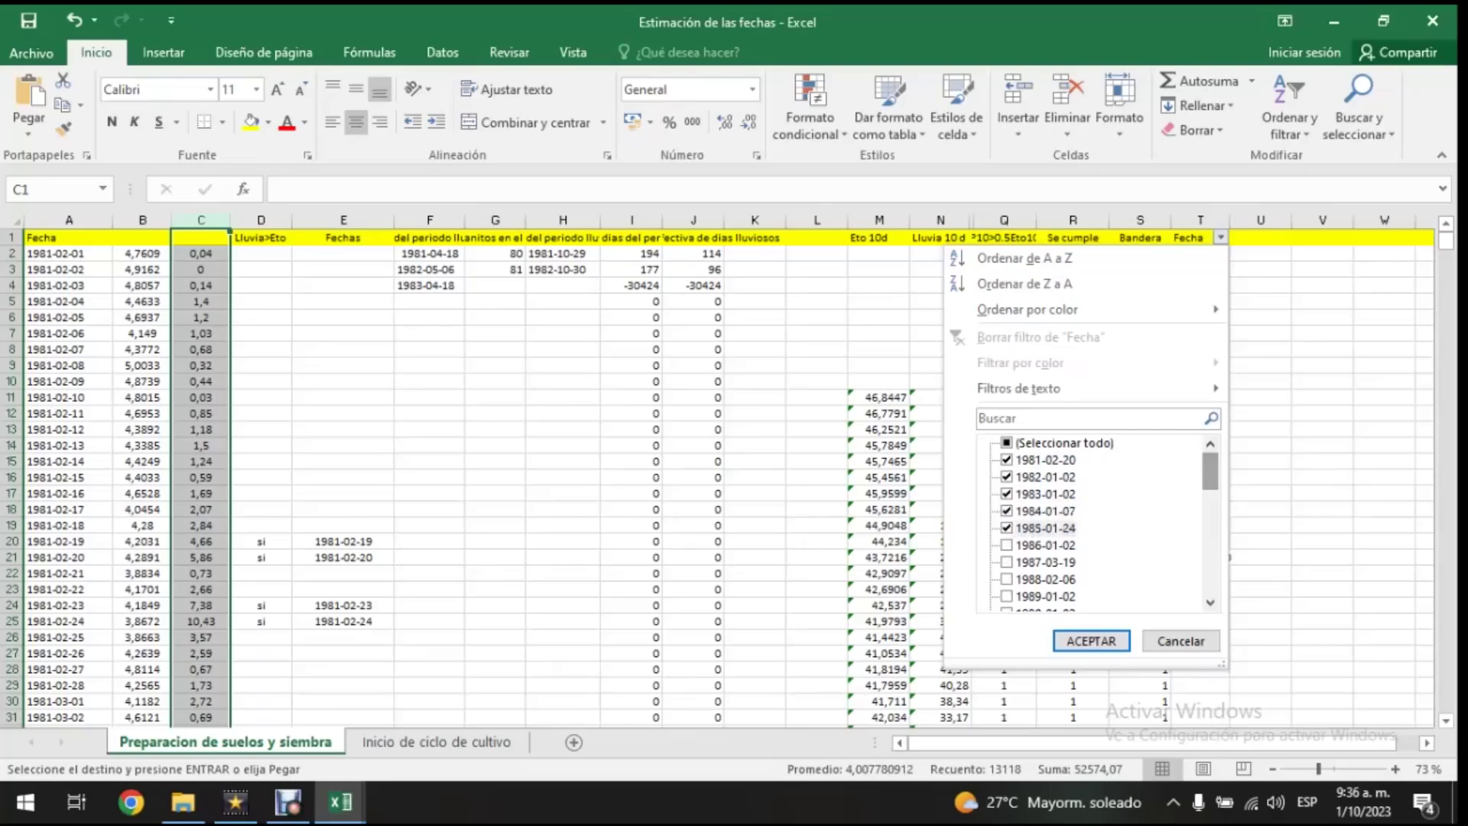
pyautogui.press('Down')
pyautogui.press('space')
pyautogui.press('Down')
pyautogui.press('space')
pyautogui.press('Down')
pyautogui.press('space')
pyautogui.press('Down')
pyautogui.press('Down')
pyautogui.press('Up')
pyautogui.press('space')
pyautogui.press('Down')
pyautogui.press('space')
pyautogui.press('Down')
pyautogui.press('Down')
pyautogui.press('Down')
pyautogui.press('Down')
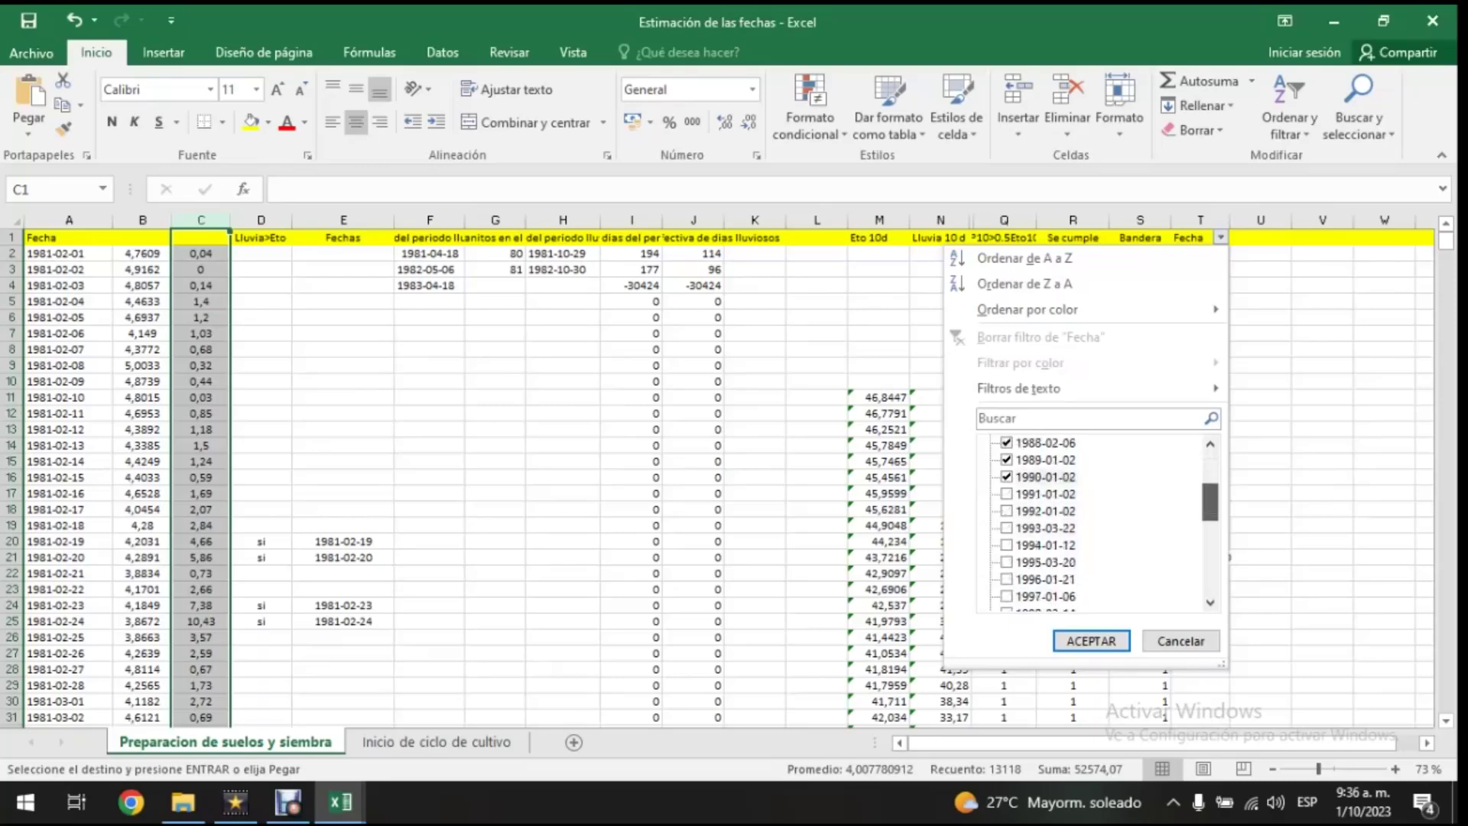
pyautogui.press('space')
pyautogui.press('Down')
pyautogui.press('space')
pyautogui.press('Down')
pyautogui.press('space')
pyautogui.press('Down')
pyautogui.press('space')
pyautogui.press('Down')
pyautogui.press('space')
pyautogui.press('Down')
pyautogui.press('space')
pyautogui.press('Down')
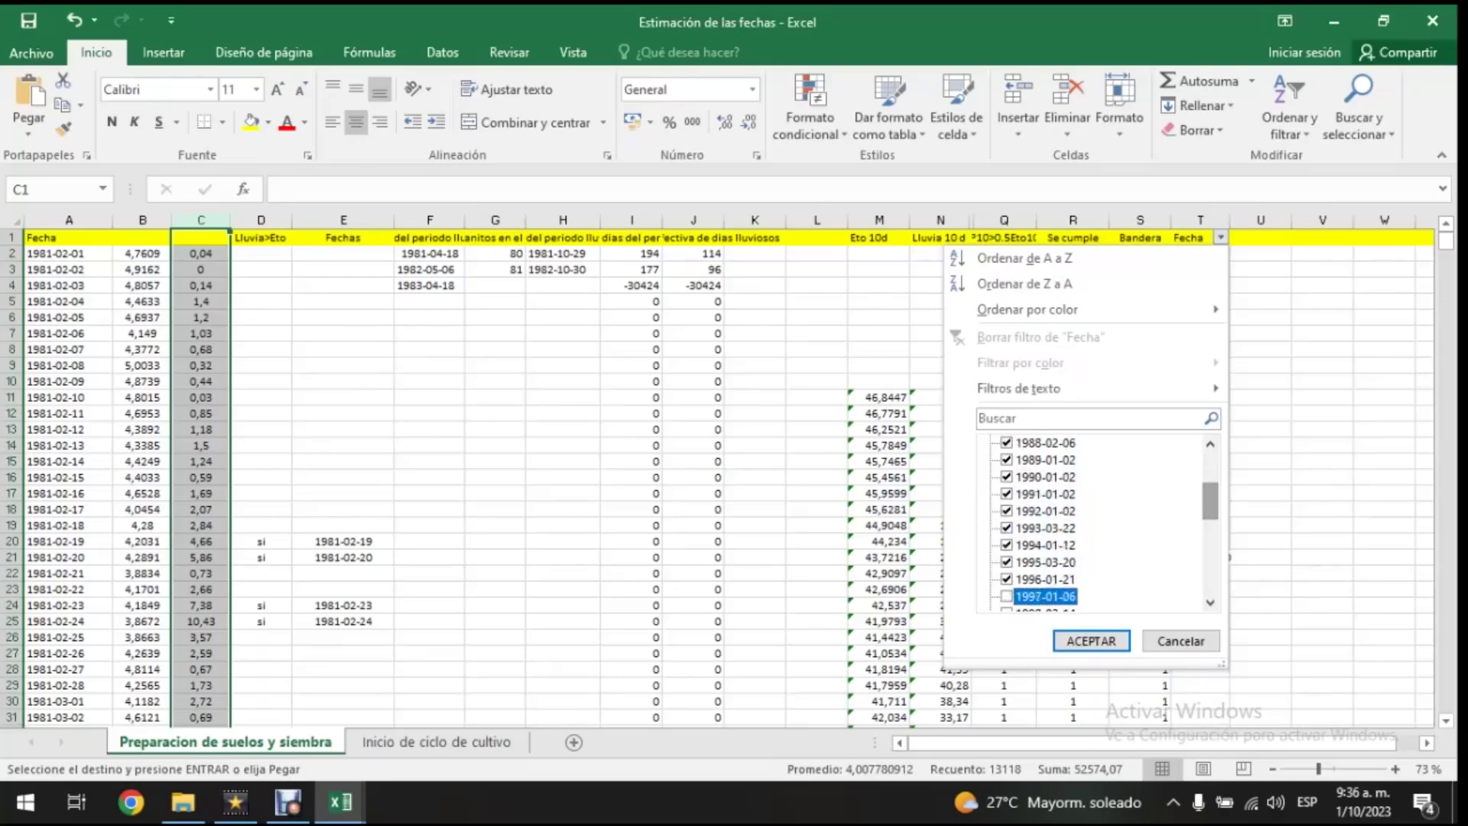
pyautogui.scroll(-2, 1093, 520)
pyautogui.press('Down')
pyautogui.press('space')
pyautogui.press('Down')
pyautogui.press('space')
pyautogui.press('Down')
pyautogui.press('space')
pyautogui.press('Down')
pyautogui.press('space')
pyautogui.press('Down')
pyautogui.press('space')
pyautogui.press('Down')
pyautogui.press('space')
pyautogui.press('Down')
pyautogui.scroll(-3, 1094, 520)
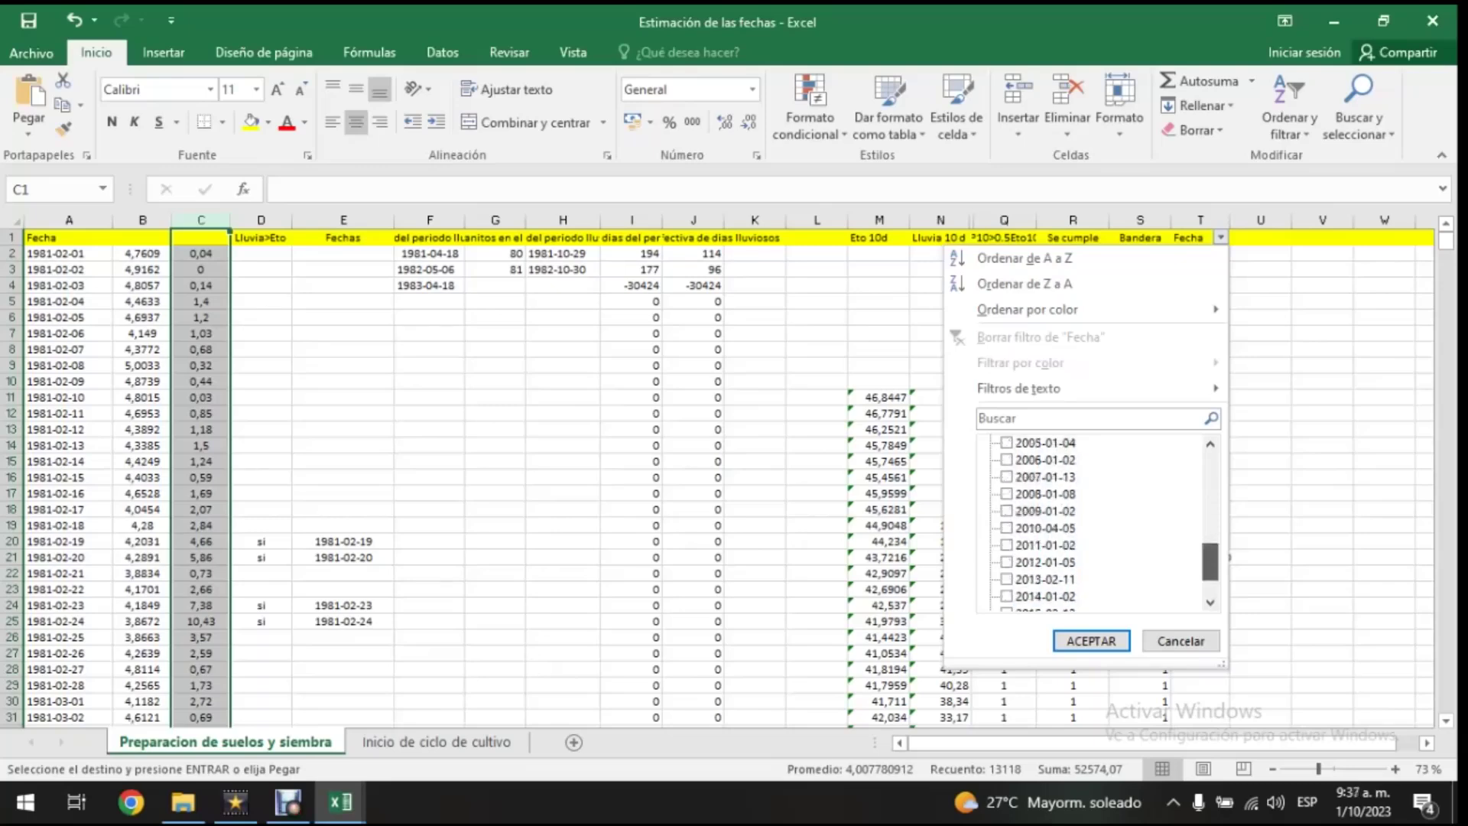
pyautogui.press('space')
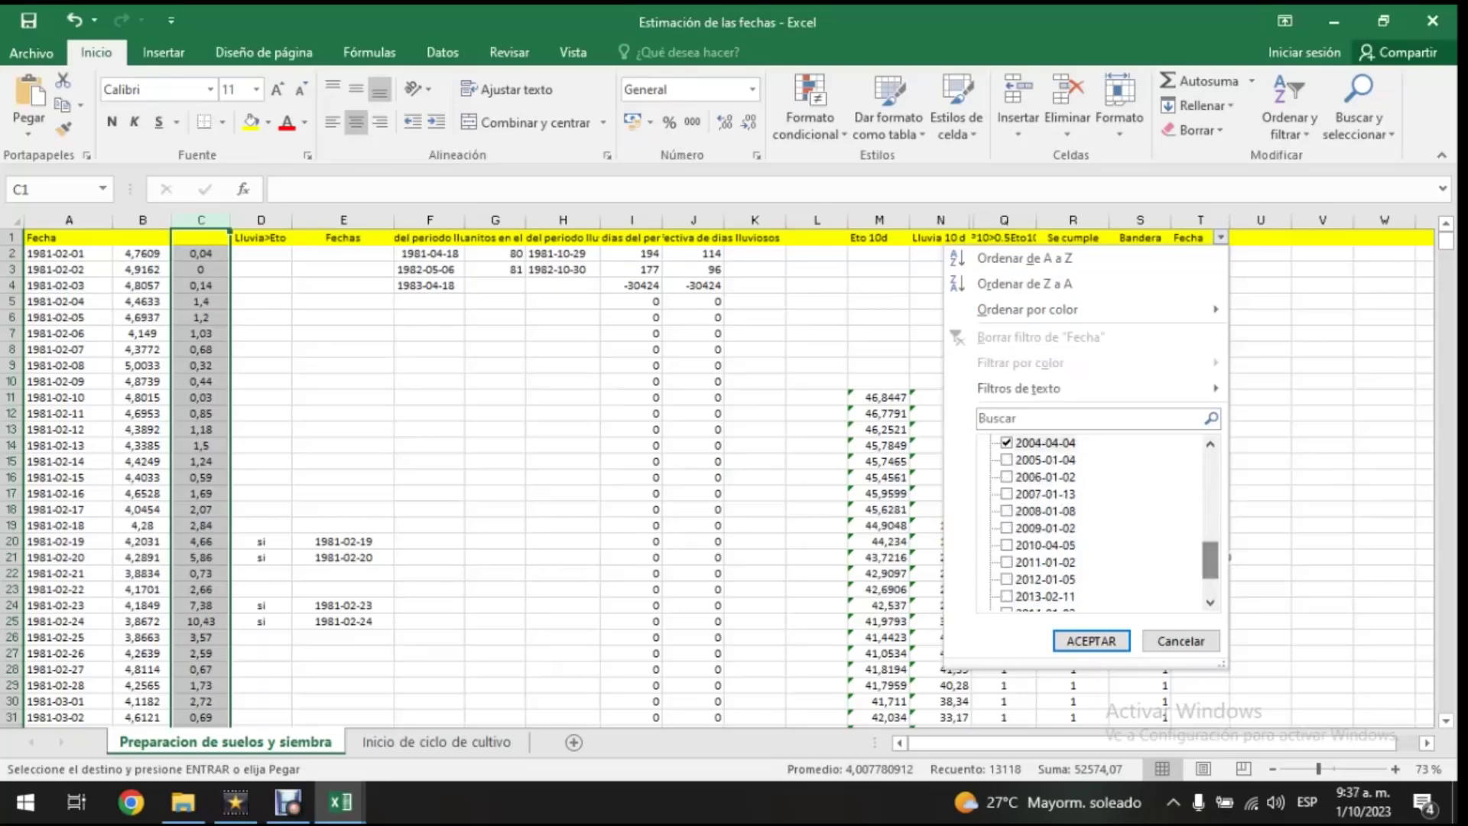
pyautogui.press('Down')
pyautogui.press('space')
pyautogui.press('Down')
pyautogui.press('space')
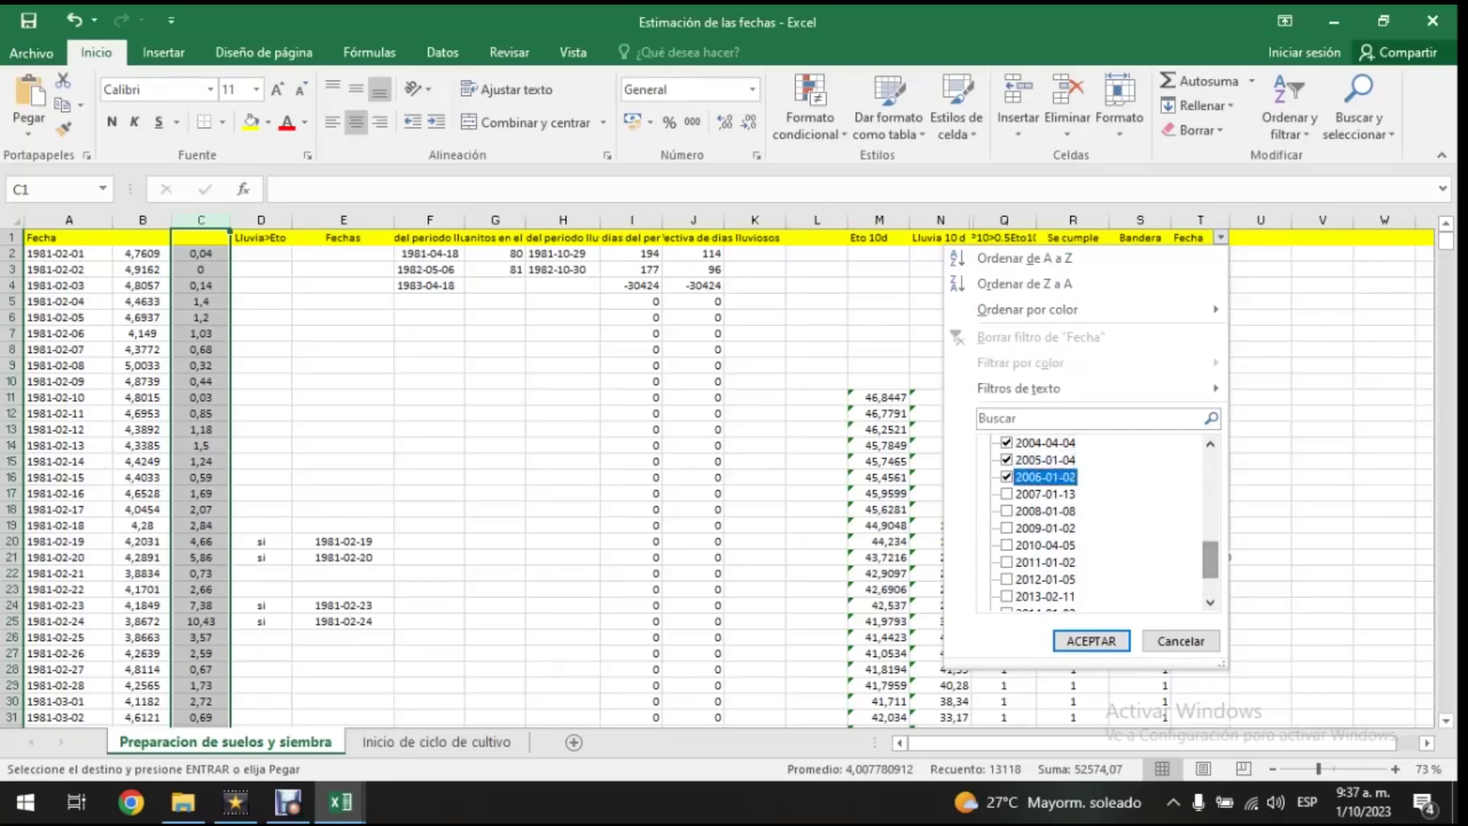
pyautogui.press('Down')
pyautogui.press('space')
pyautogui.press('Down')
pyautogui.press('space')
pyautogui.press('Down')
pyautogui.press('space')
pyautogui.press('Down')
pyautogui.press('space')
pyautogui.press('Down')
pyautogui.press('space')
pyautogui.press('Down')
pyautogui.press('space')
pyautogui.press('Down')
pyautogui.press('space')
pyautogui.scroll(-1, 1093, 520)
pyautogui.press('Down')
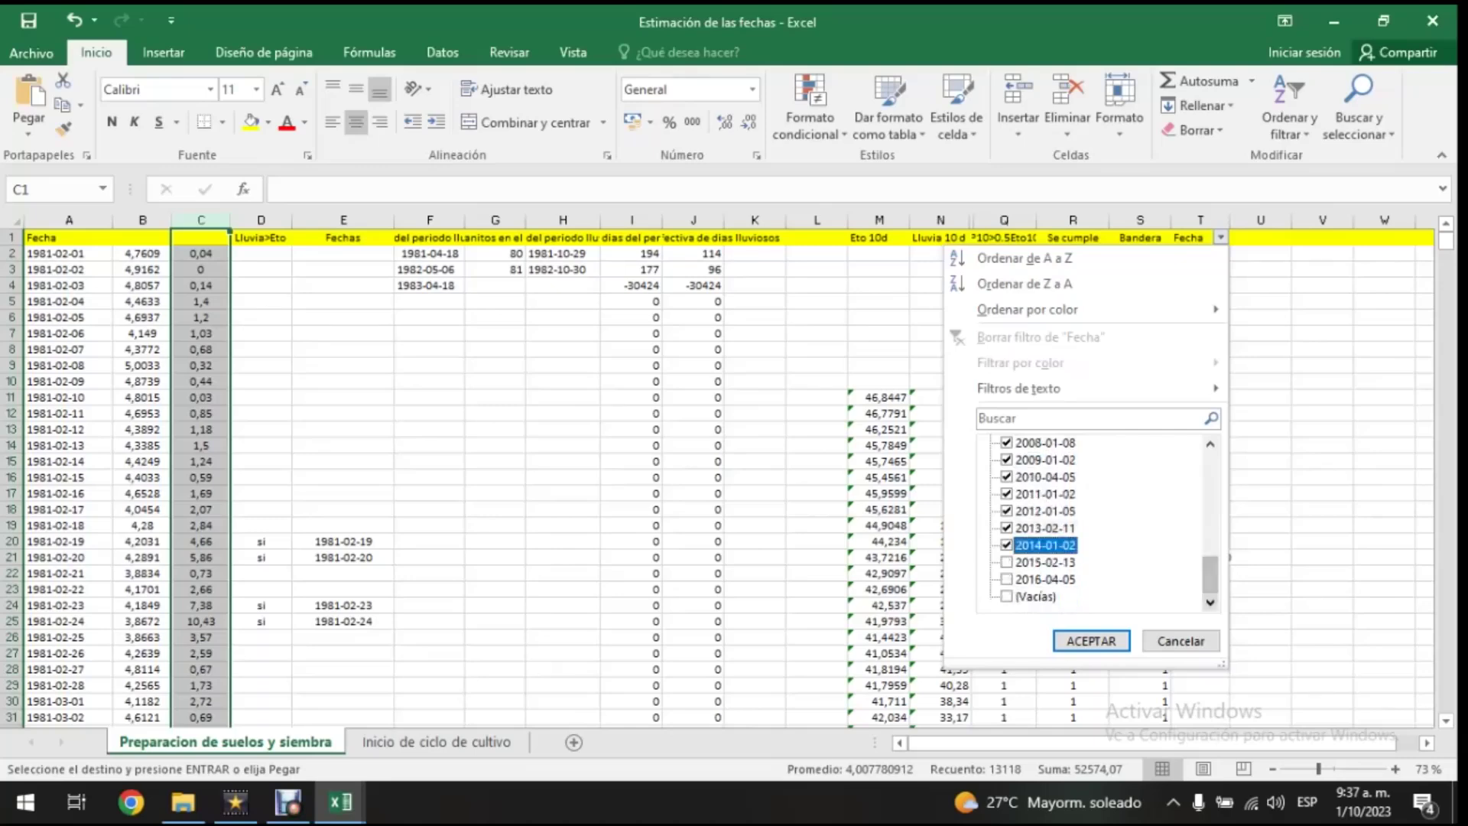
pyautogui.press('Down')
pyautogui.press('space')
pyautogui.press('Down')
pyautogui.press('space')
pyautogui.press('Return')
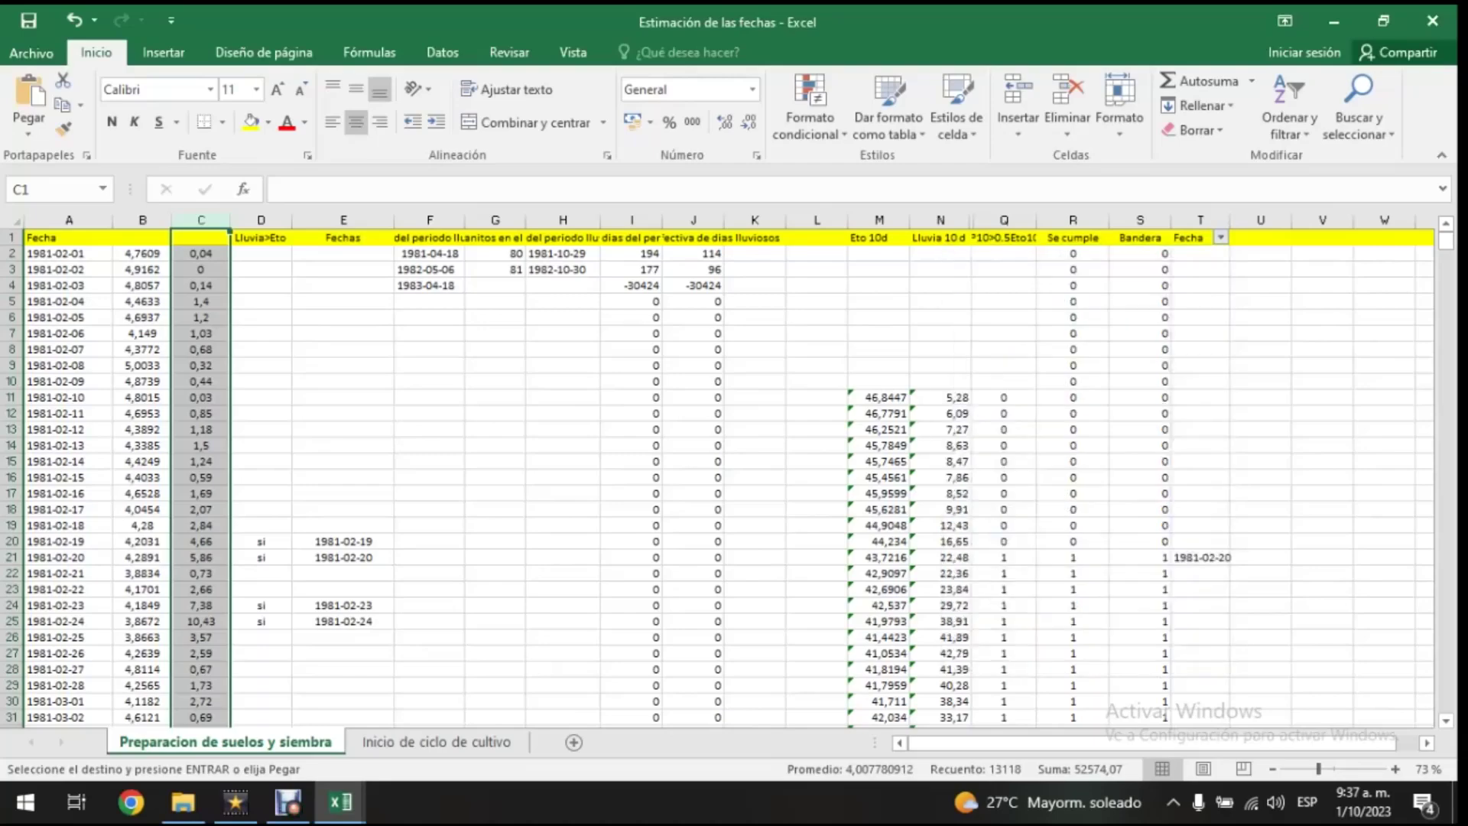
pyautogui.hotkey('ctrl', 'c')
pyautogui.scroll(-3, 719, 474)
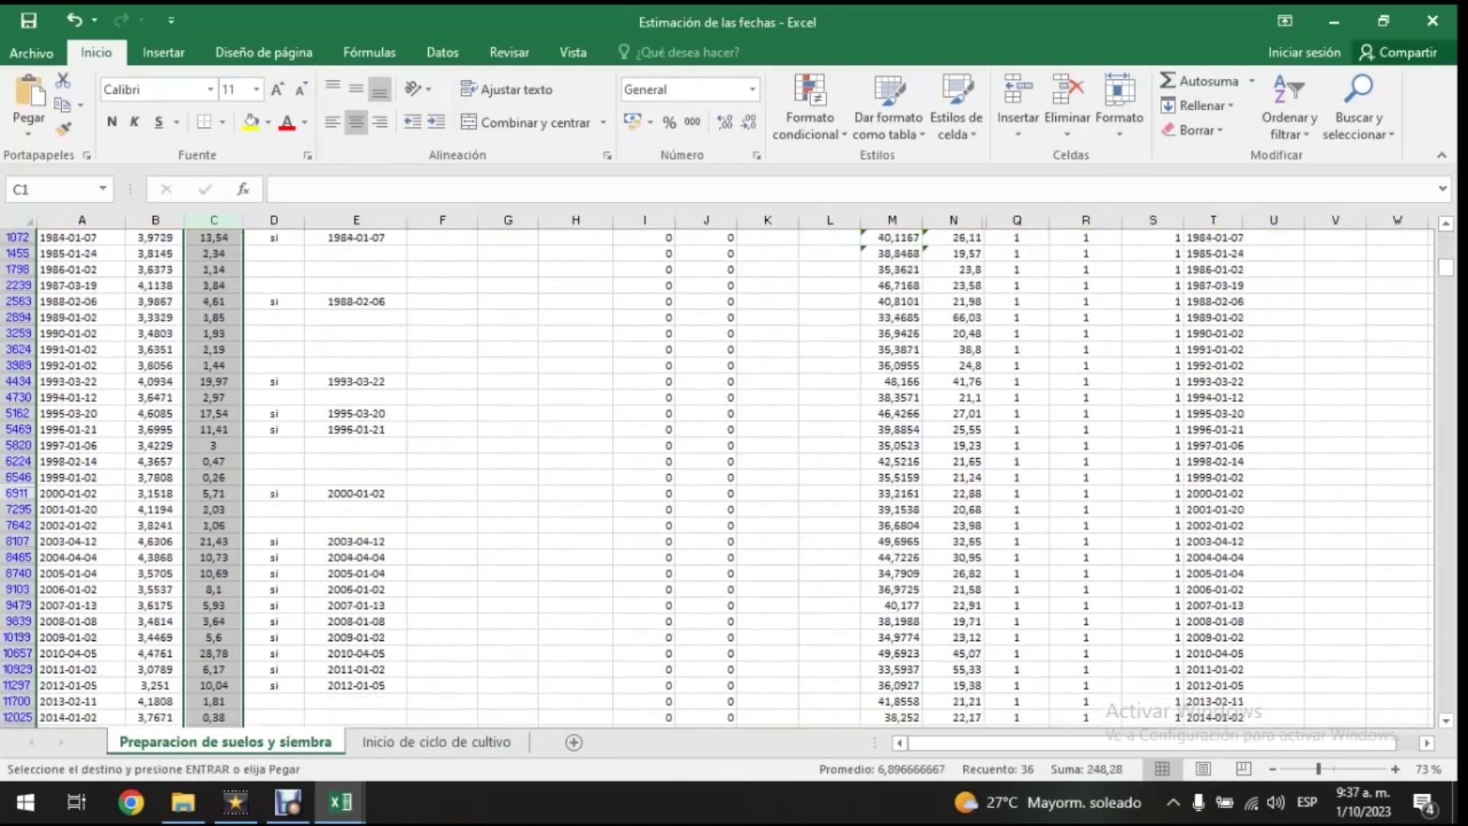
pyautogui.scroll(3, 718, 474)
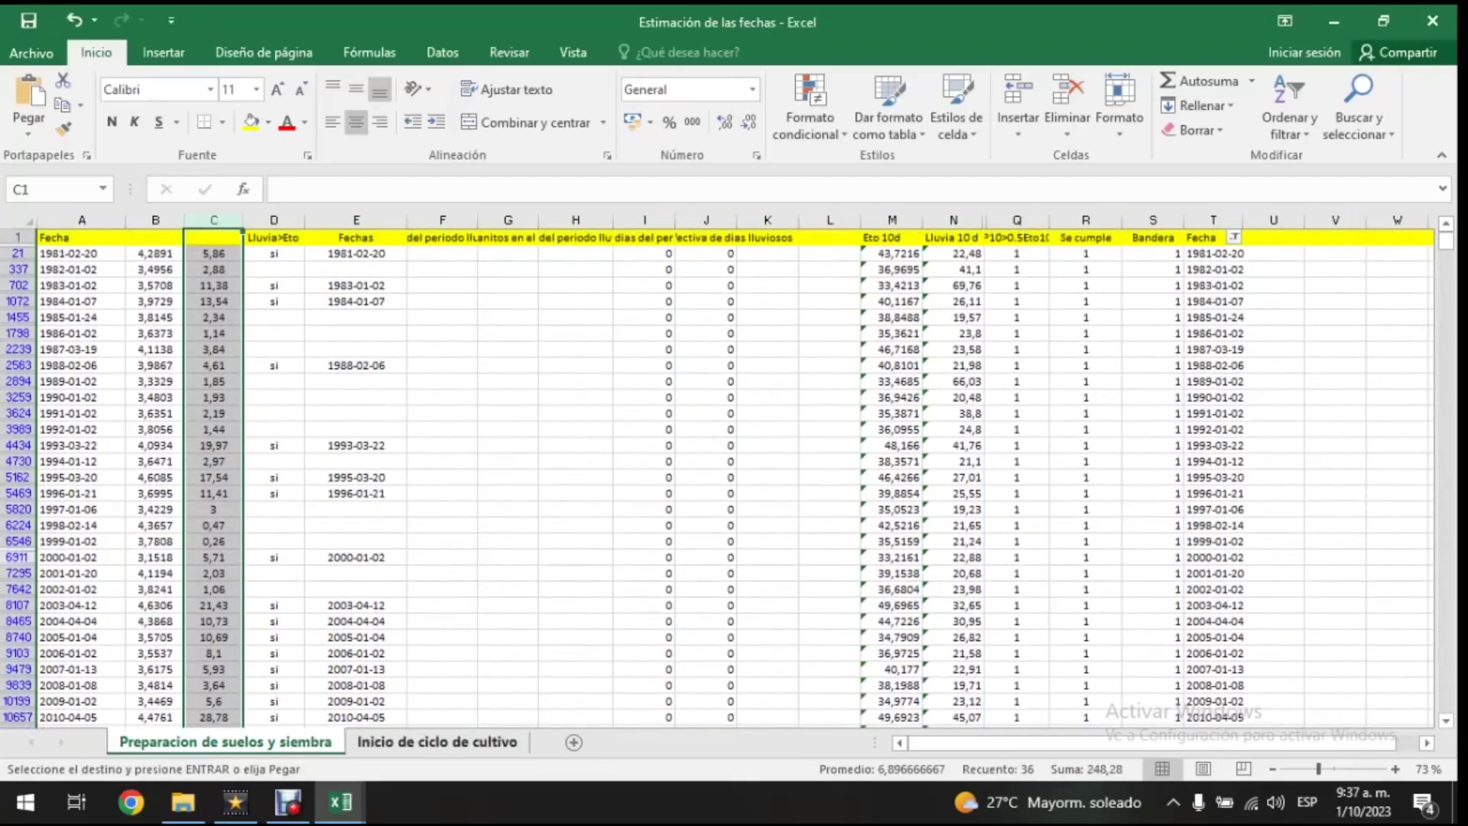
pyautogui.click(437, 740)
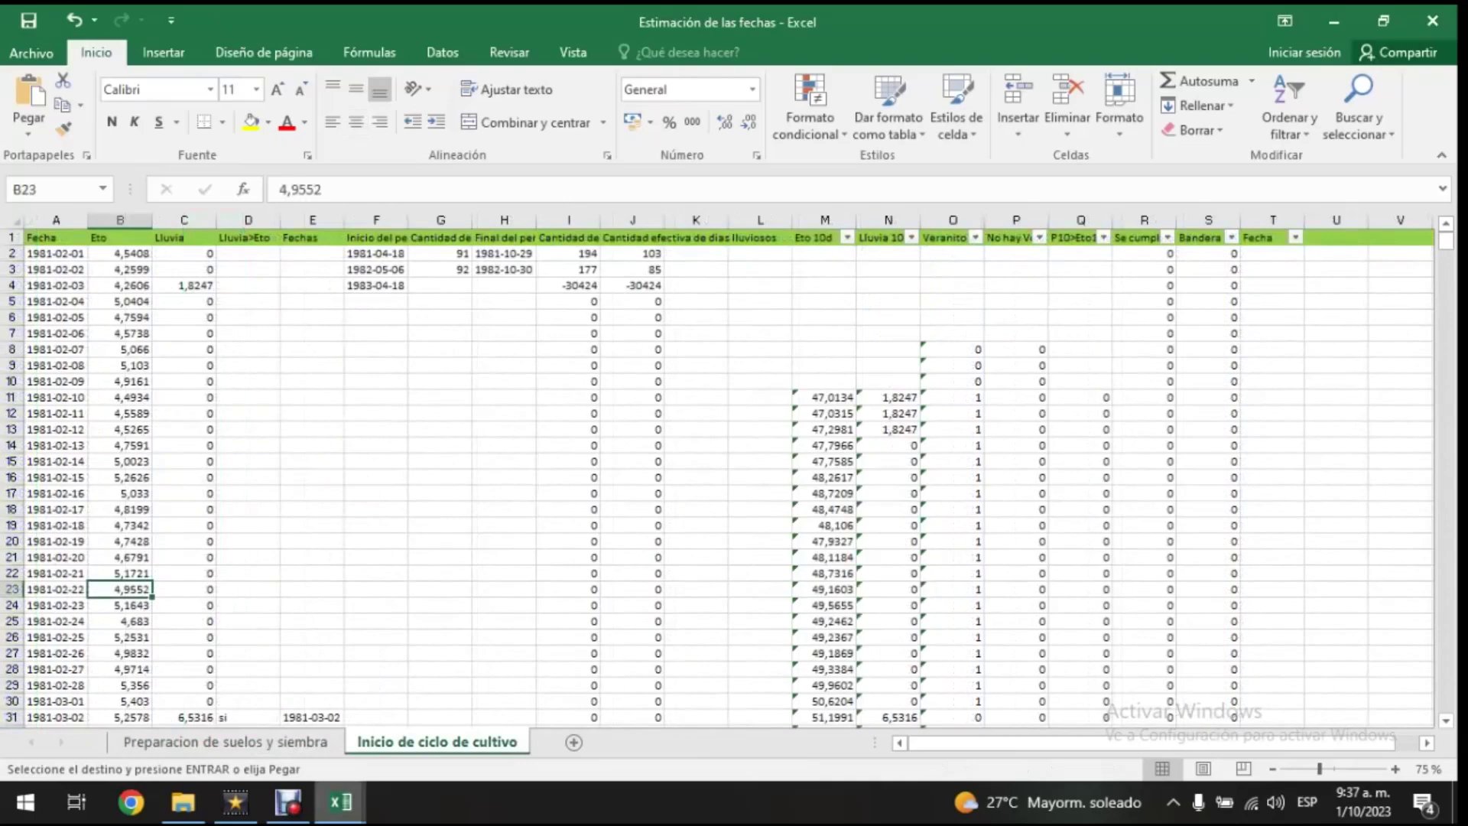
pyautogui.moveTo(340, 801)
pyautogui.click(344, 688)
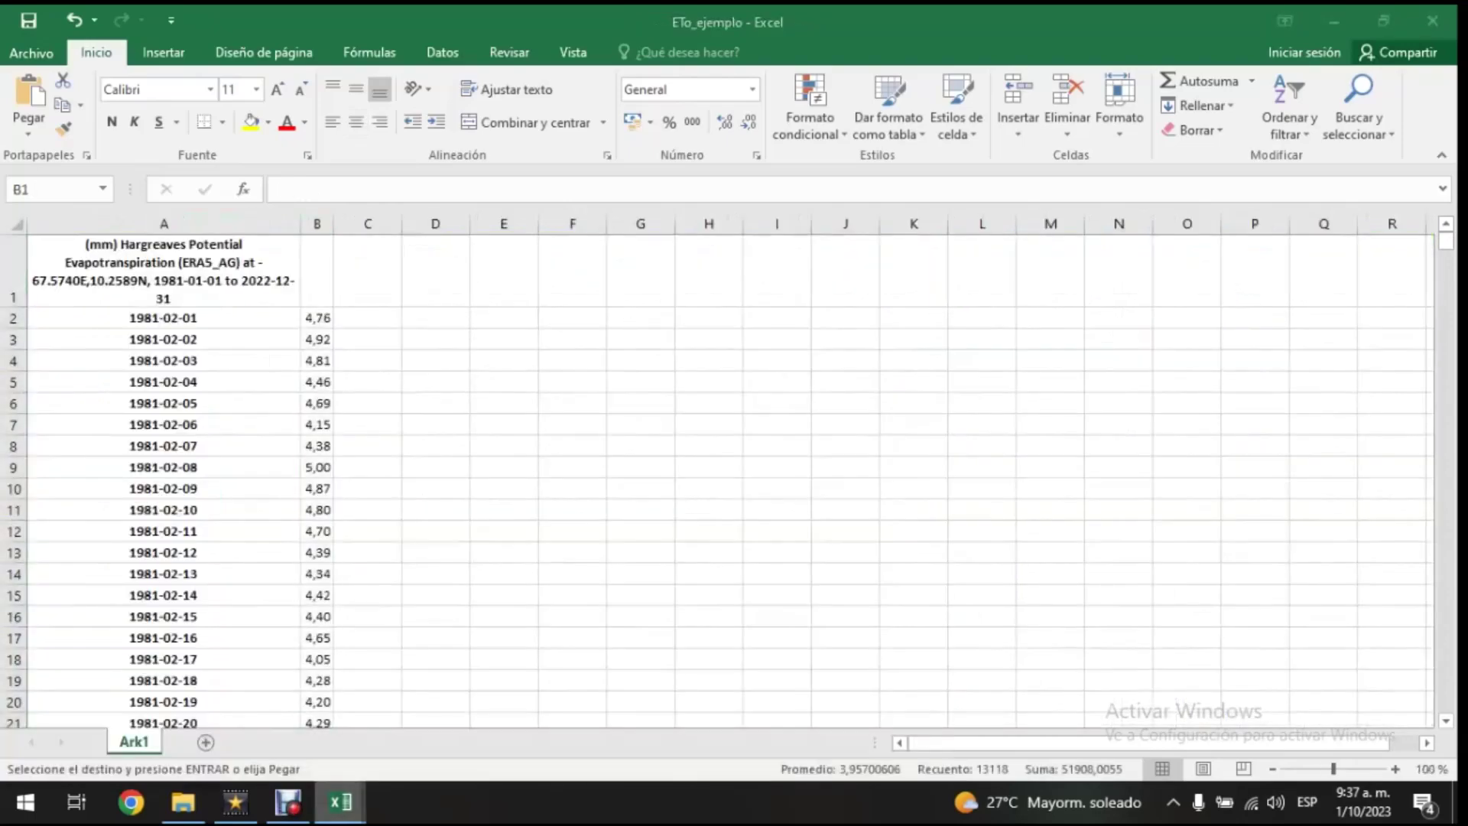
pyautogui.click(579, 711)
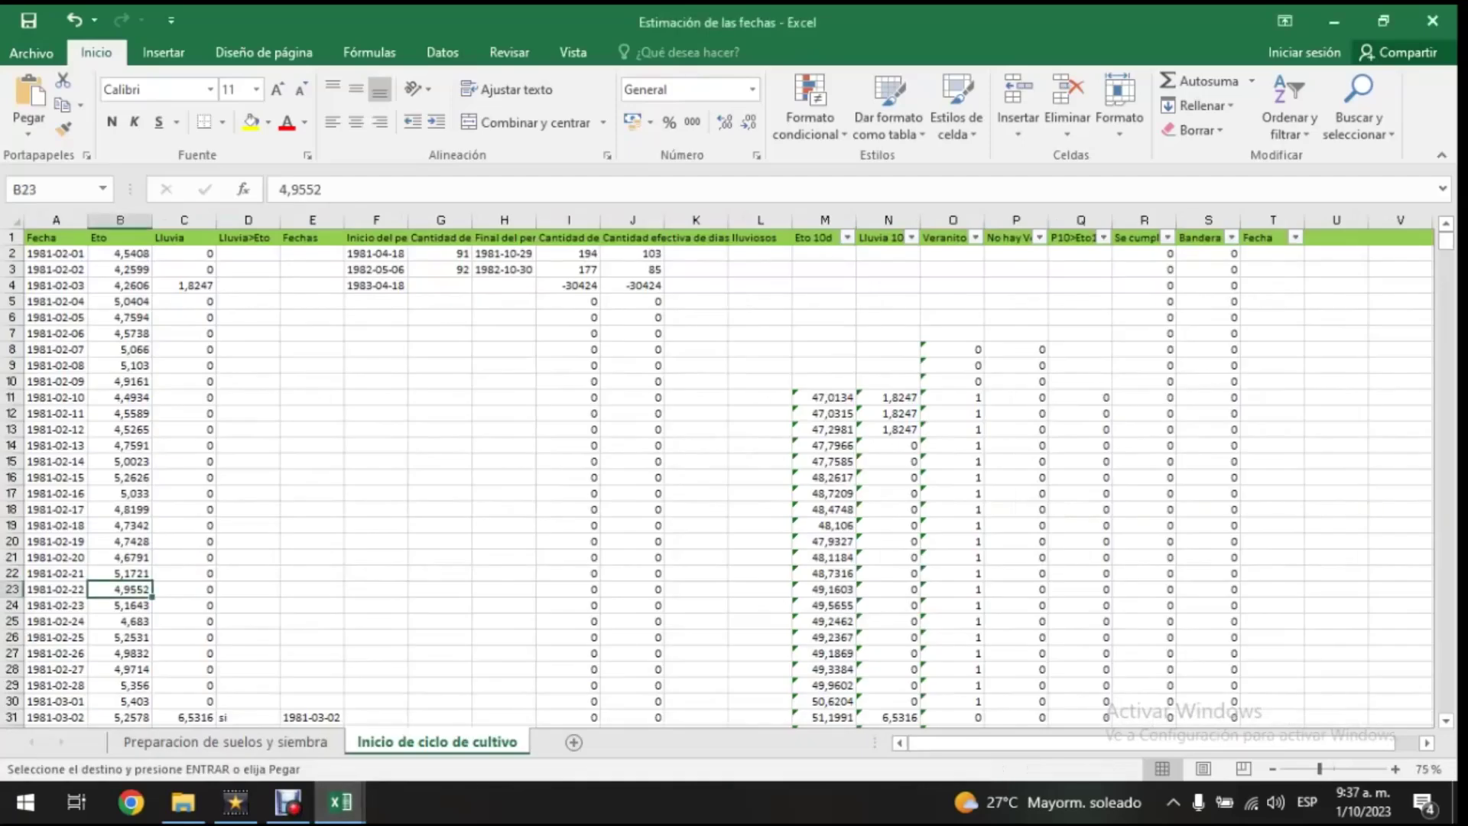
# - Try to copy the filtered columns B and C of Preparacion de suelos y siembra into columns B and C of Inicio de ciclo de cultivo
pyautogui.click(225, 741)
pyautogui.moveTo(155, 220); pyautogui.dragTo(214, 221)
pyautogui.rightClick(209, 249)
pyautogui.click(260, 290)
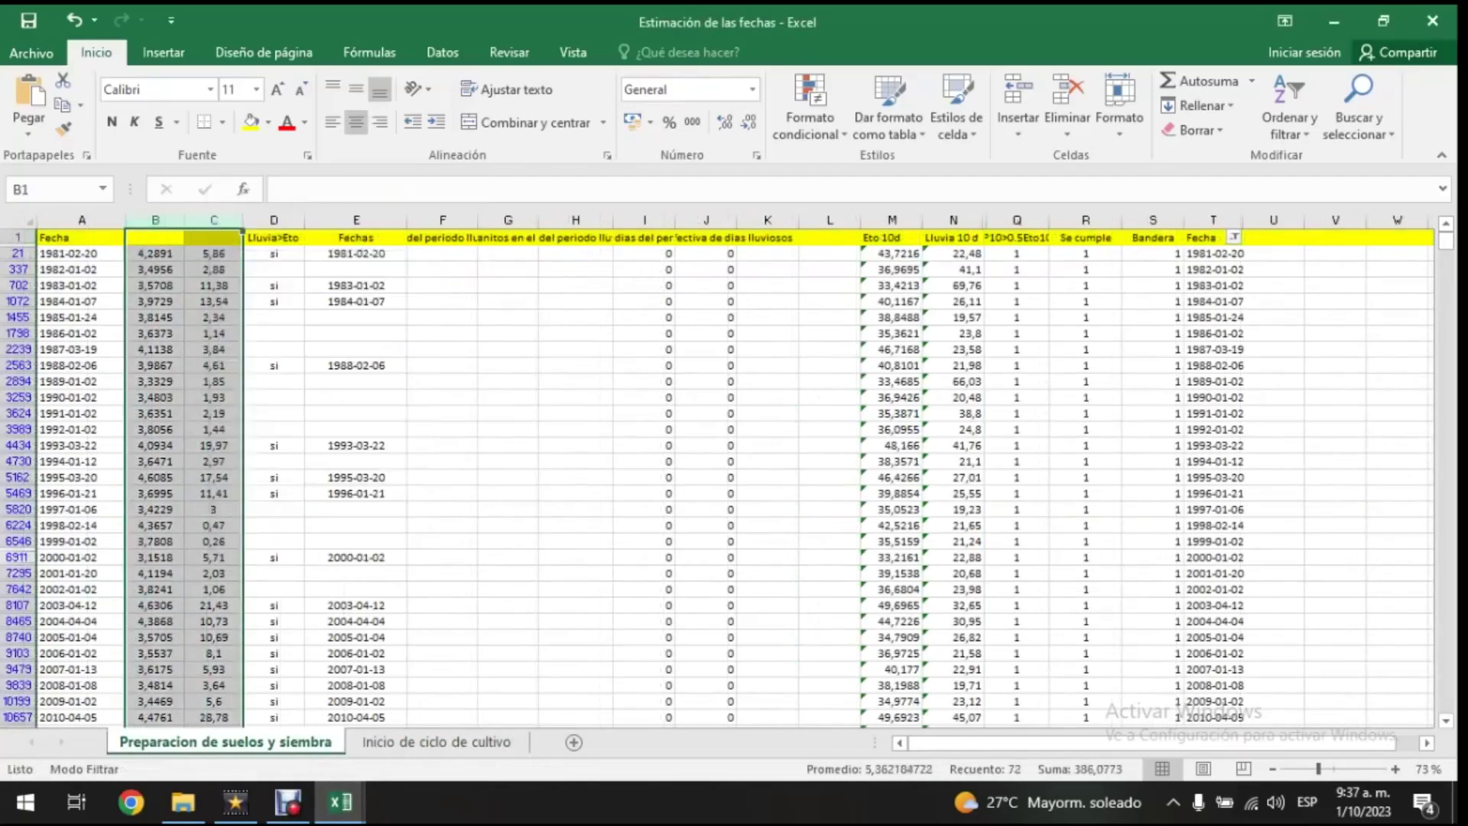
pyautogui.click(436, 741)
pyautogui.click(120, 220)
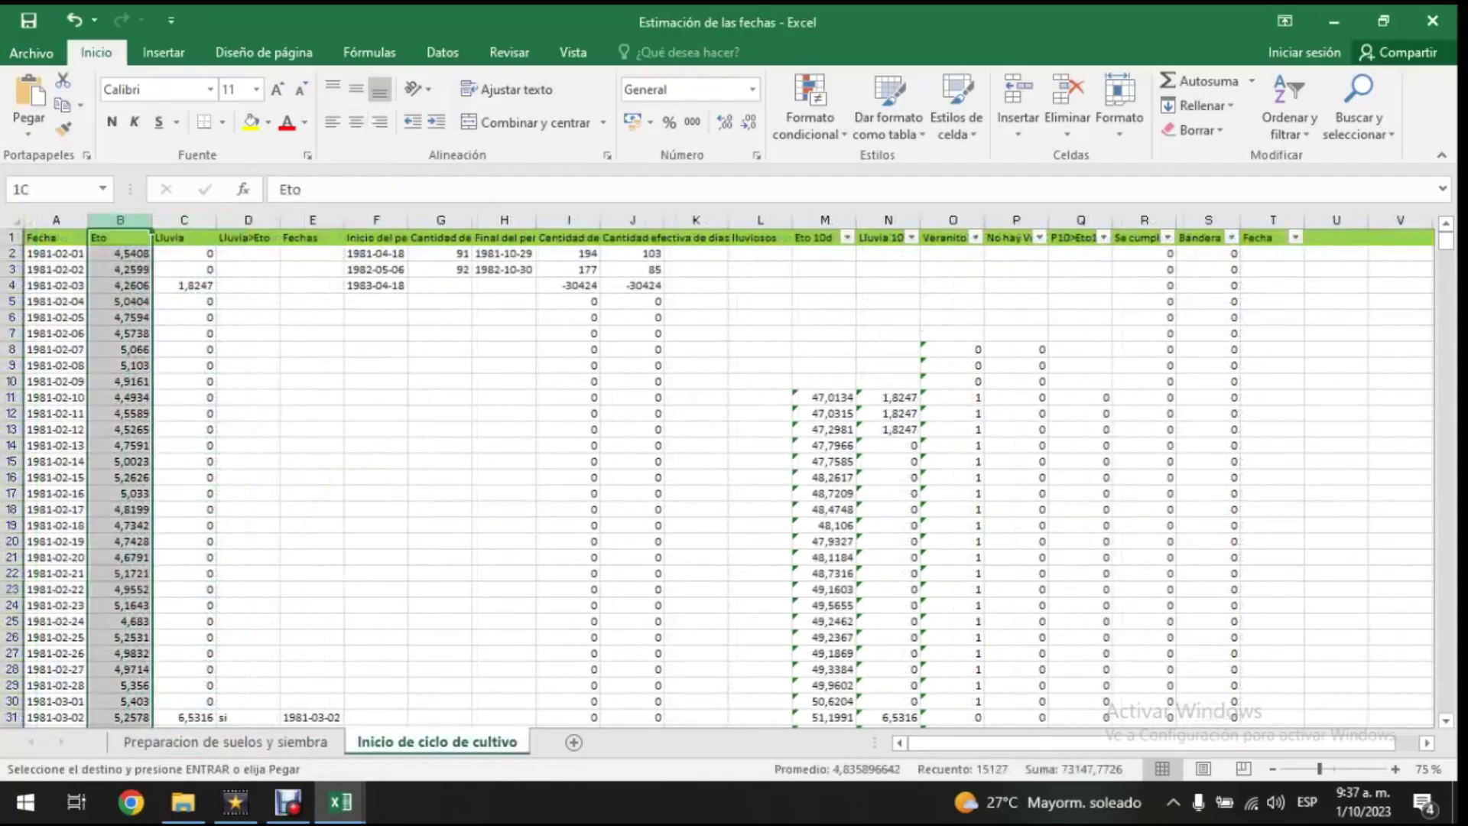
pyautogui.moveTo(120, 220); pyautogui.dragTo(184, 221)
pyautogui.rightClick(184, 237)
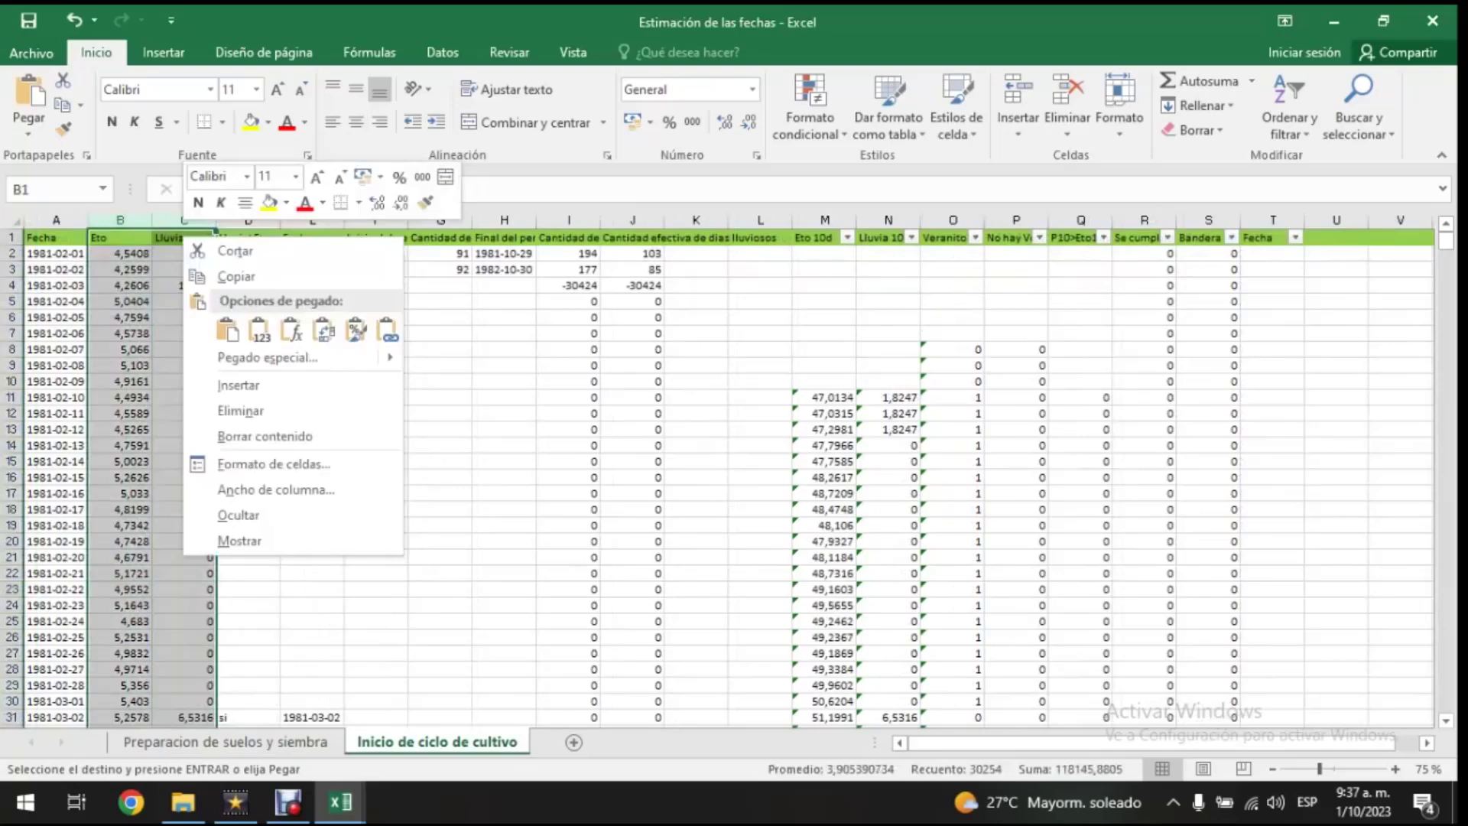
pyautogui.press('Escape')
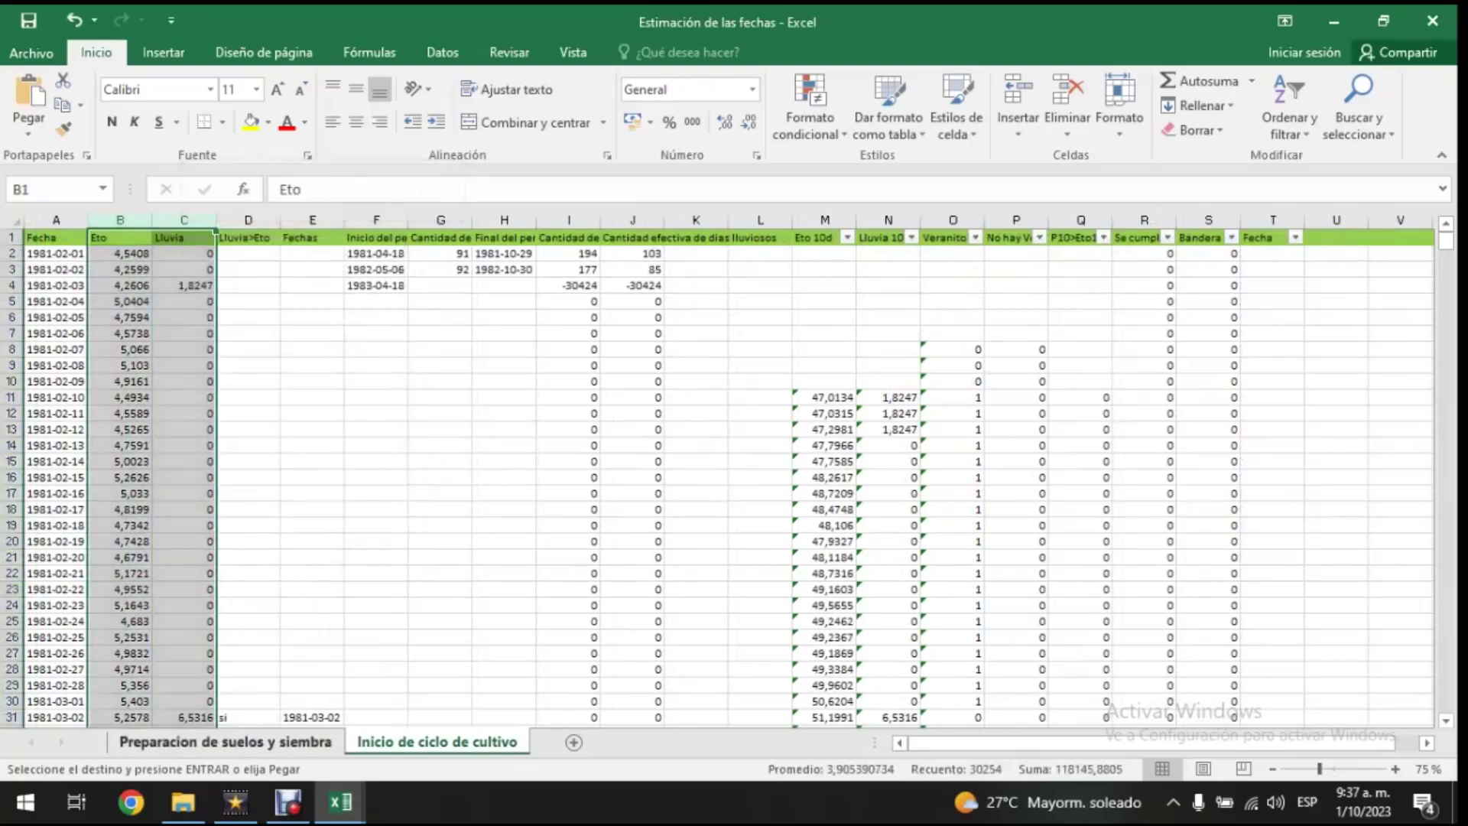
# - Reset the Fecha filter in column T of Preparacion de suelos y siembra to show all rows, including the blanks
pyautogui.click(226, 742)
pyautogui.click(1234, 237)
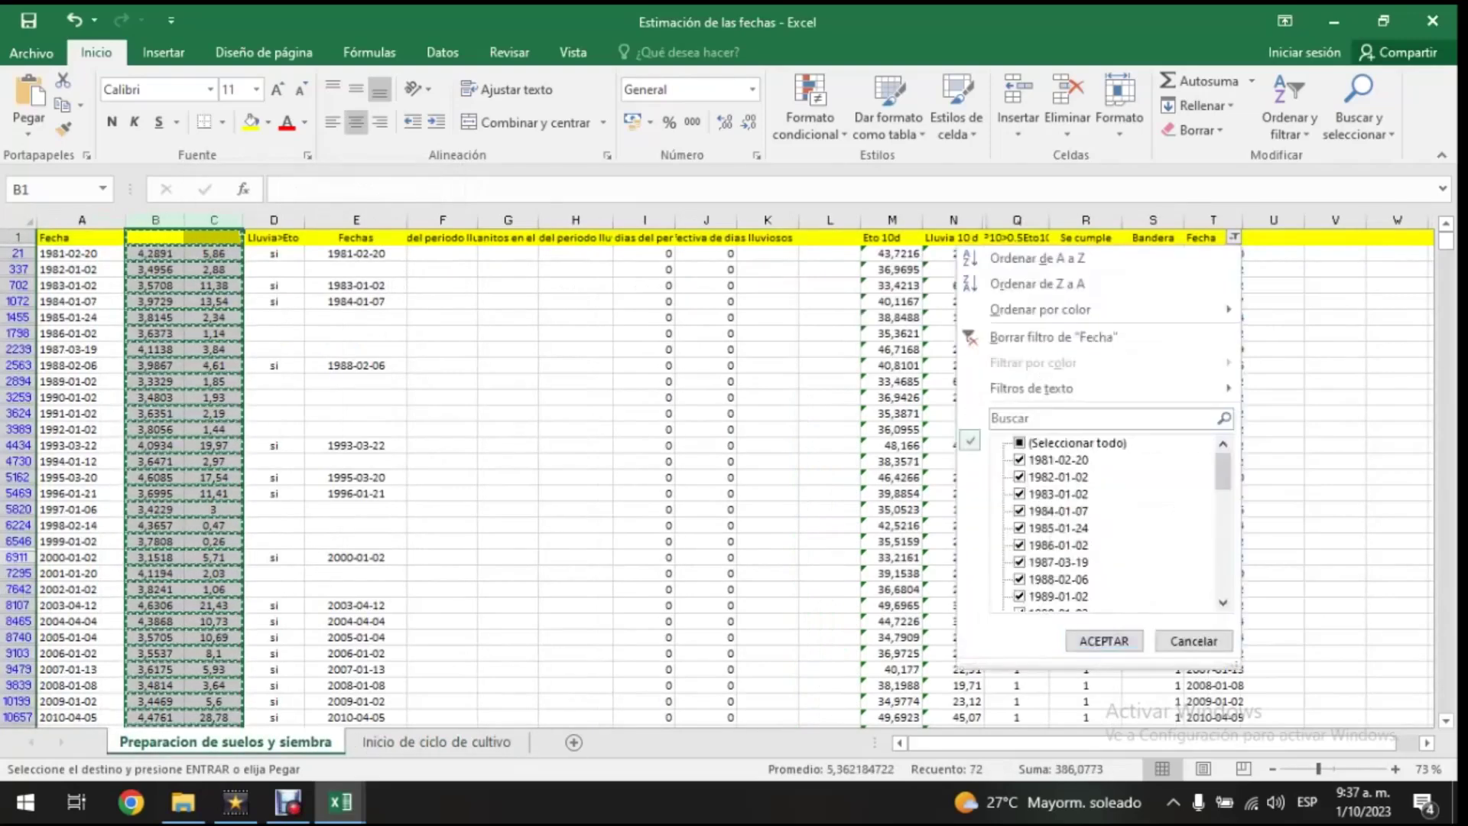
pyautogui.click(1019, 442)
pyautogui.click(1019, 443)
pyautogui.click(1019, 443)
pyautogui.click(1019, 443)
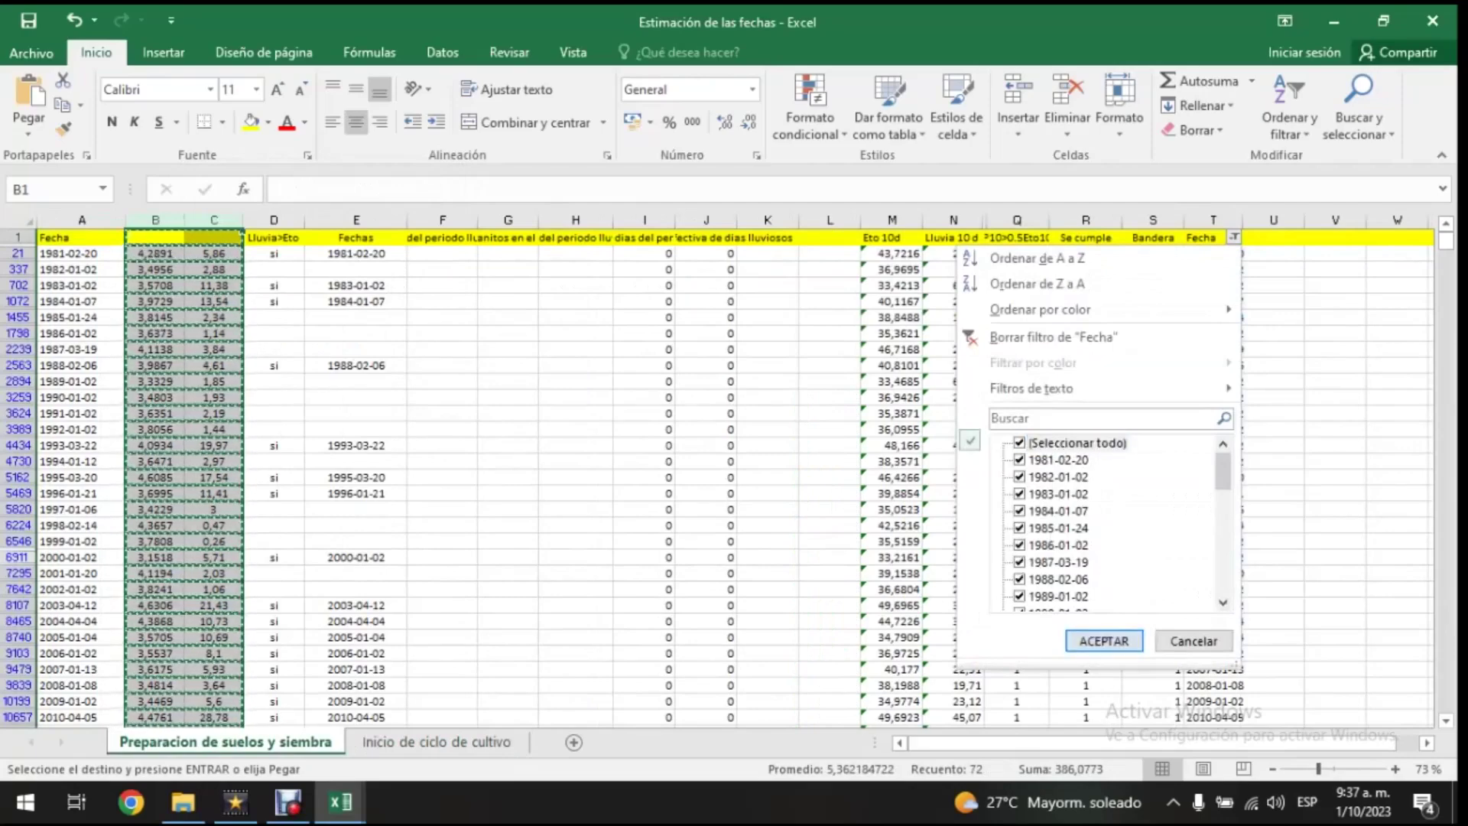
pyautogui.click(1104, 641)
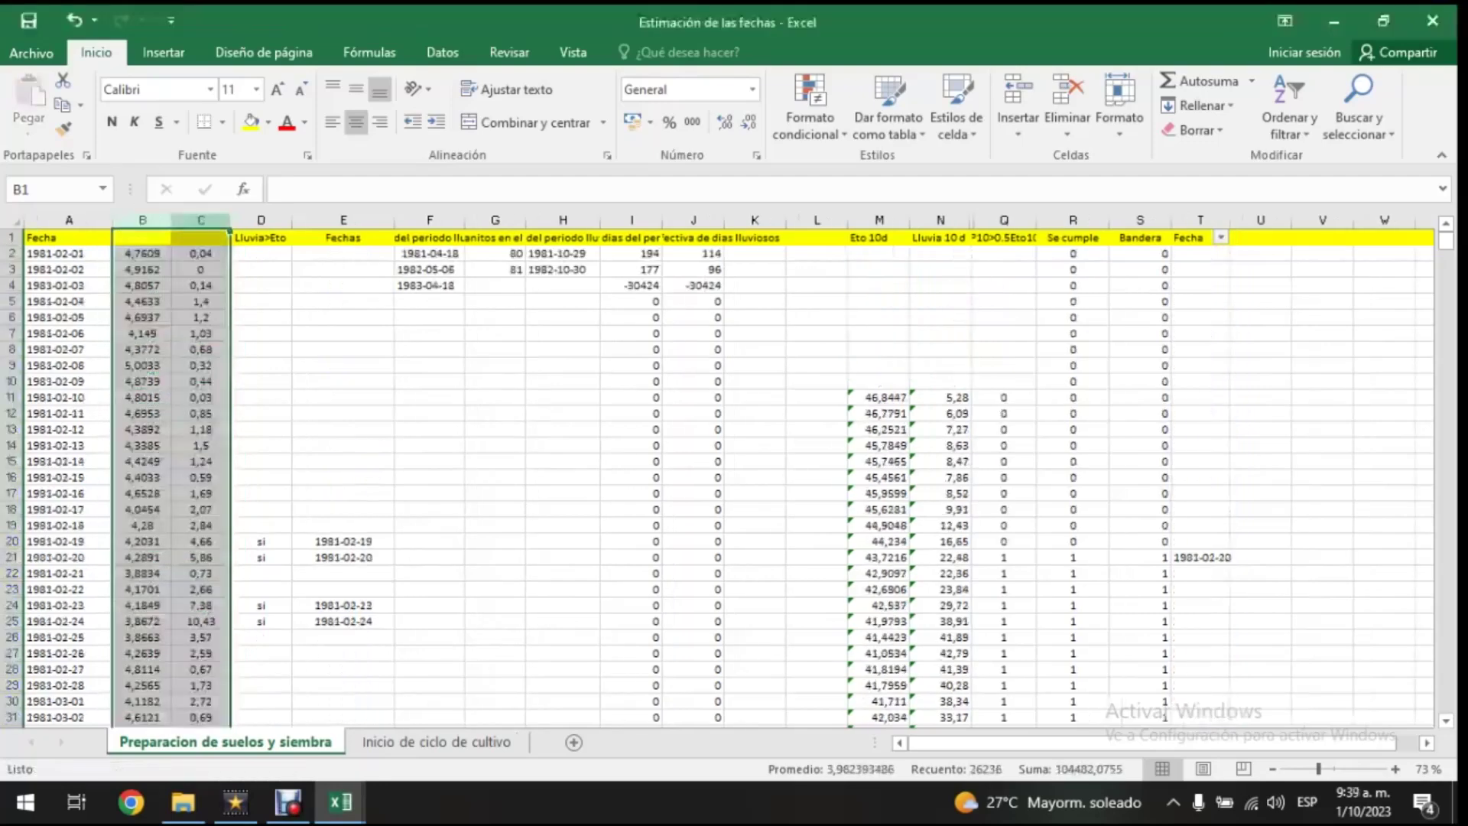
# - Copy columns B and C of Preparacion de suelos y siembra and paste them as values into columns B and C of Inicio de ciclo de cultivo
pyautogui.hotkey('ctrl', 'c')
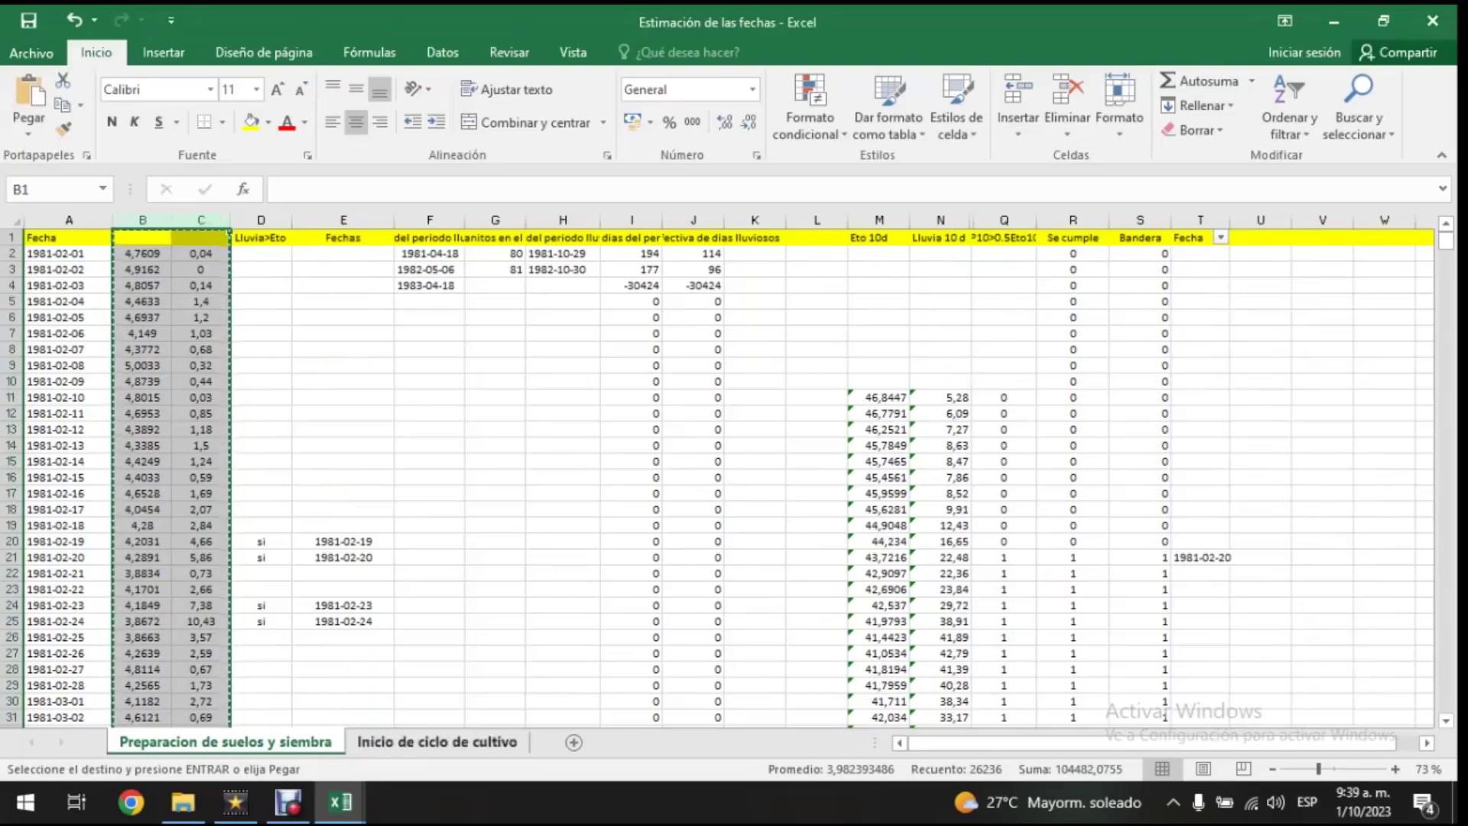
pyautogui.click(459, 742)
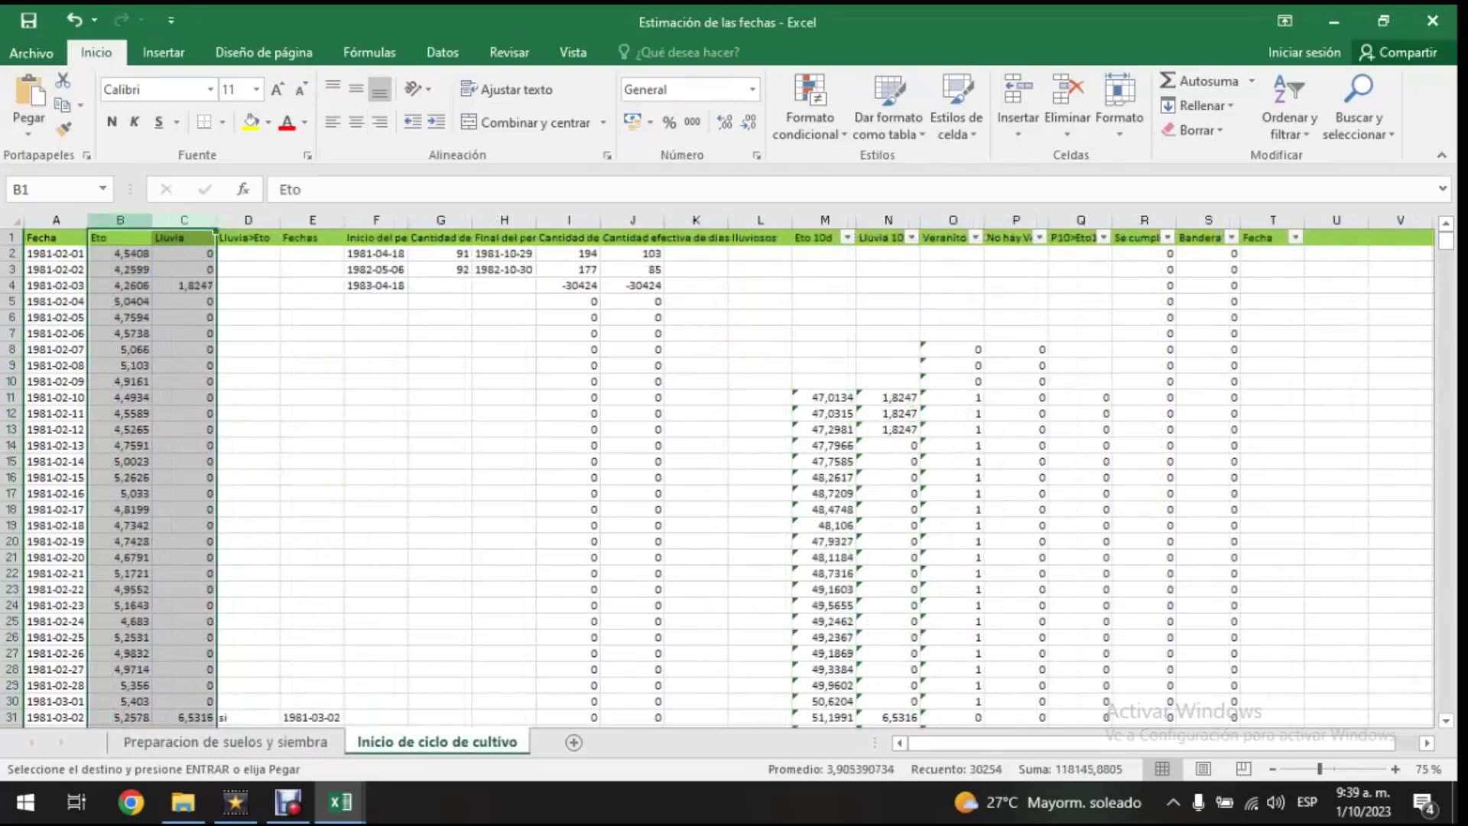
pyautogui.rightClick(170, 236)
pyautogui.click(243, 331)
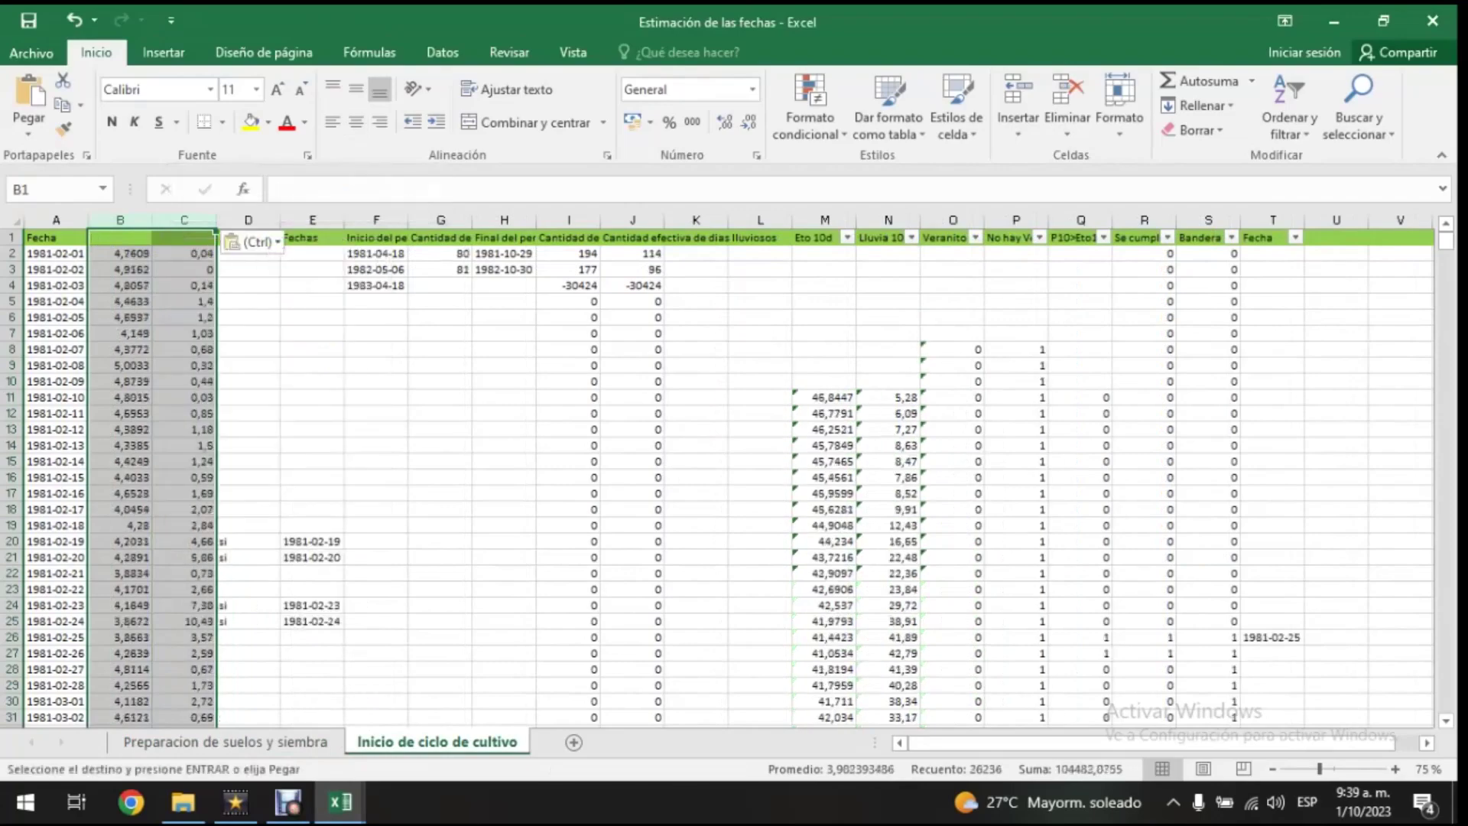
# - Filter the Fecha column T of Inicio de ciclo de cultivo to show only the dates from 1981-02-25 to 2016-04-19, leaving out the blanks
pyautogui.click(1295, 237)
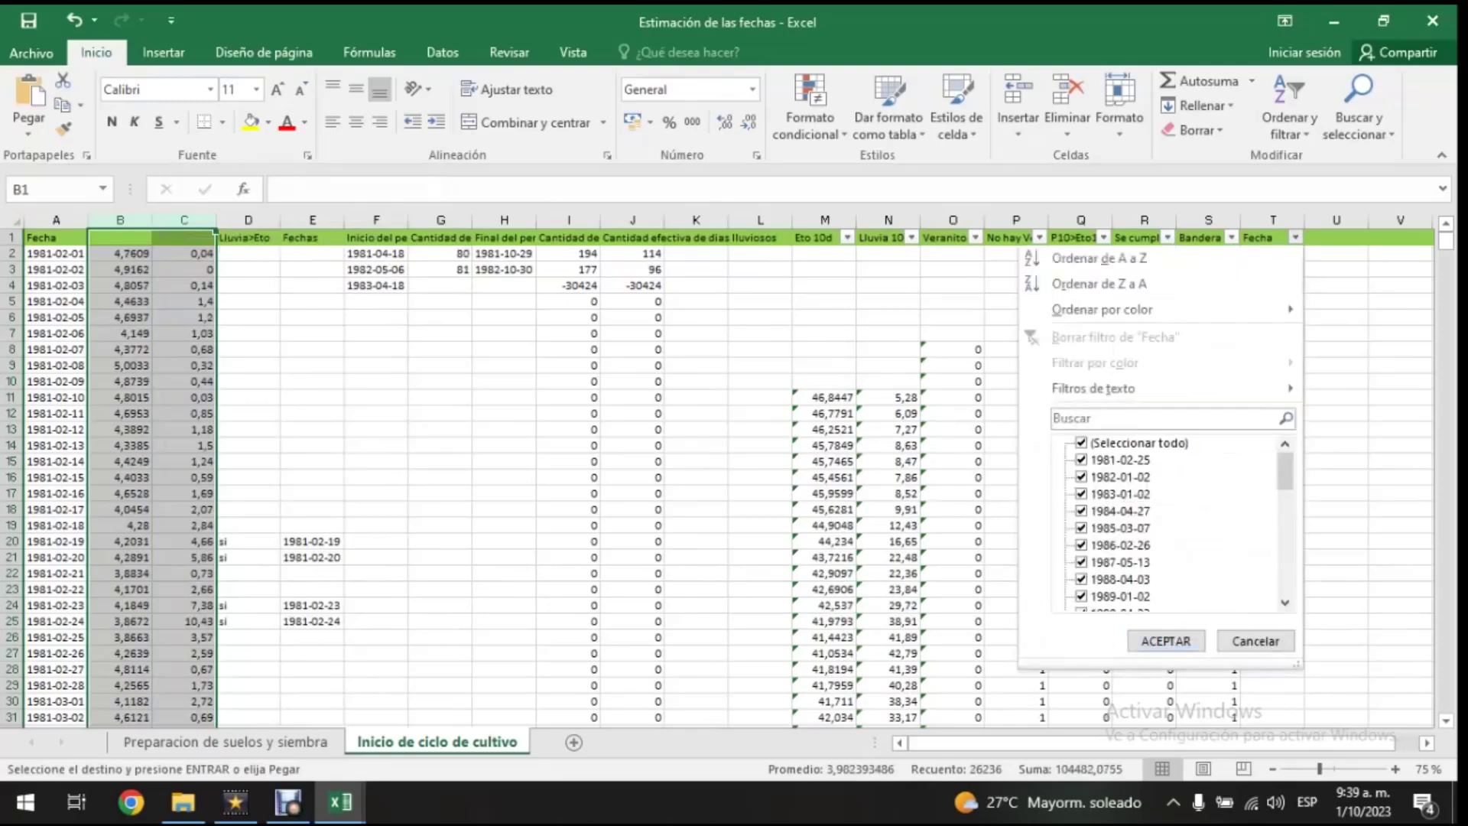
pyautogui.click(1081, 444)
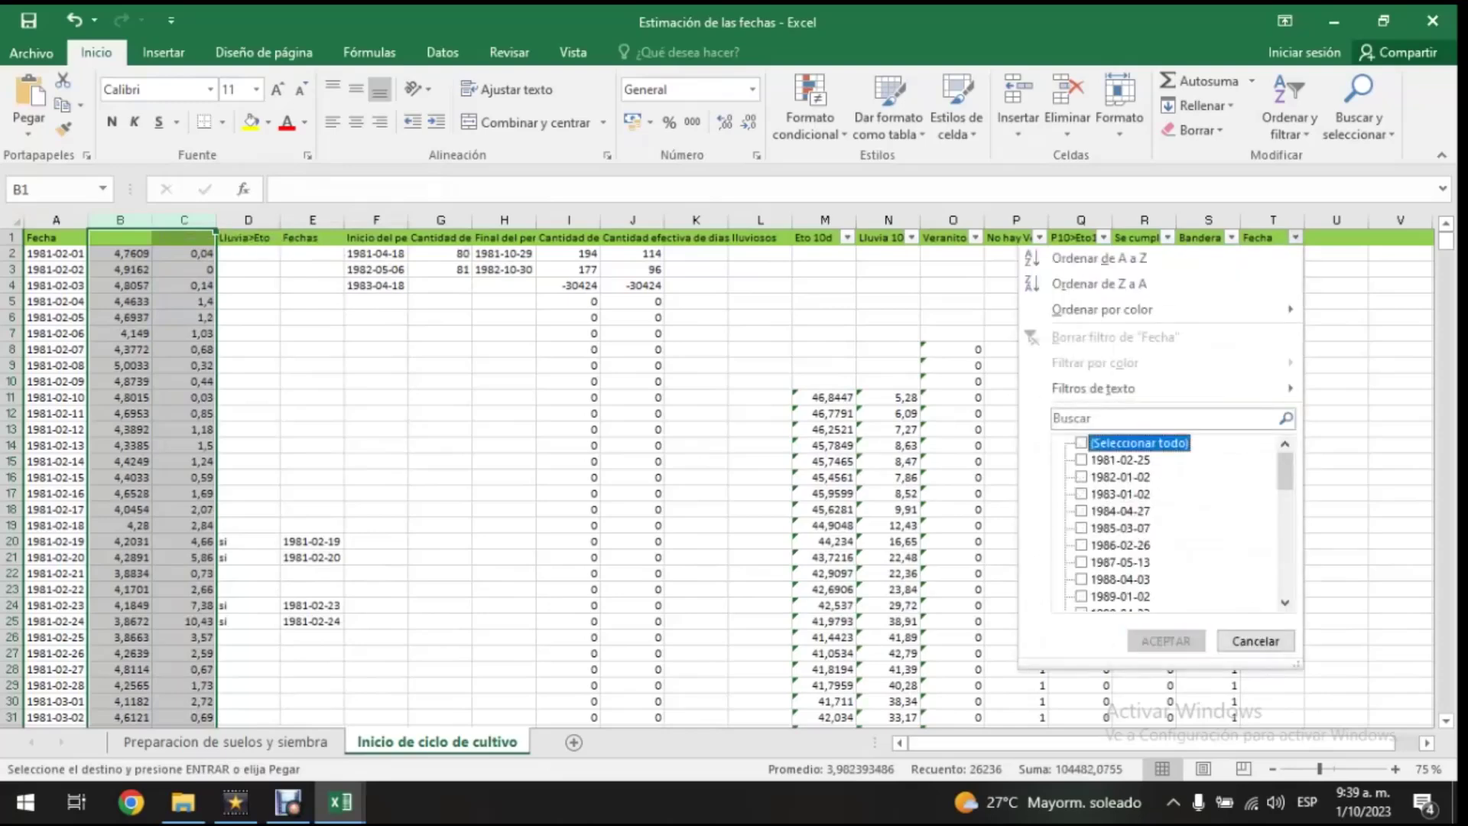
pyautogui.press('Down')
pyautogui.press('space')
pyautogui.press('Down')
pyautogui.press('space')
pyautogui.press('Down')
pyautogui.press('space')
pyautogui.press('Down')
pyautogui.press('space')
pyautogui.press('Down')
pyautogui.press('space')
pyautogui.press('Down')
pyautogui.press('space')
pyautogui.press('Down')
pyautogui.press('space')
pyautogui.press('Down')
pyautogui.press('space')
pyautogui.press('Down')
pyautogui.press('space')
pyautogui.press('Down')
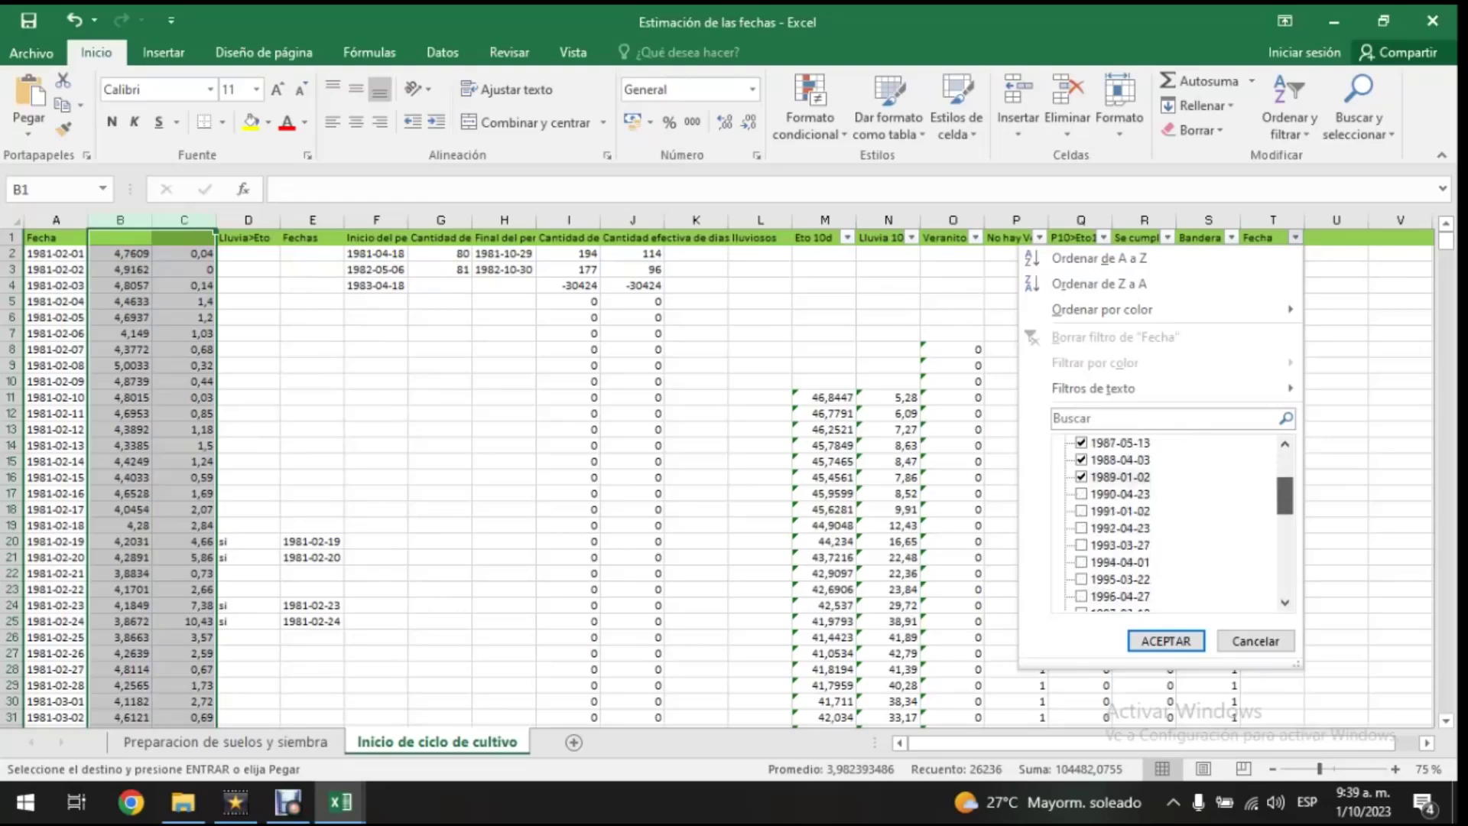
pyautogui.press('space')
pyautogui.press('Down')
pyautogui.press('Down')
pyautogui.press('space')
pyautogui.press('Down')
pyautogui.press('space')
pyautogui.press('Down')
pyautogui.press('space')
pyautogui.press('Down')
pyautogui.press('space')
pyautogui.press('Down')
pyautogui.press('space')
pyautogui.press('Down')
pyautogui.press('space')
pyautogui.press('Down')
pyautogui.press('space')
pyautogui.press('Down')
pyautogui.press('space')
pyautogui.press('Down')
pyautogui.press('space')
pyautogui.press('Down')
pyautogui.press('space')
pyautogui.press('Down')
pyautogui.press('space')
pyautogui.press('Down')
pyautogui.press('space')
pyautogui.press('Down')
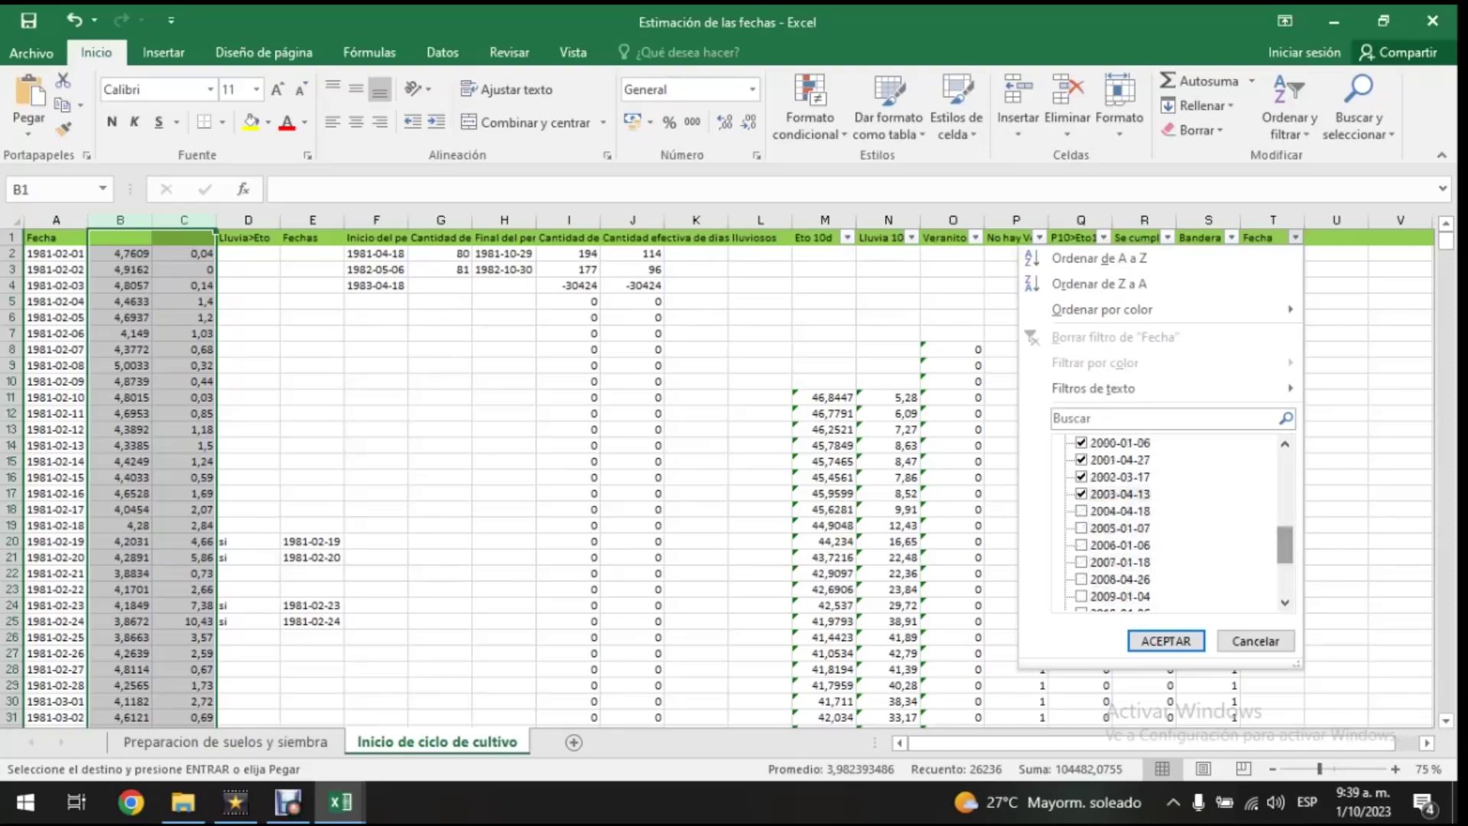
pyautogui.press('space')
pyautogui.press('Down')
pyautogui.press('space')
pyautogui.press('Down')
pyautogui.press('space')
pyautogui.press('Down')
pyautogui.press('space')
pyautogui.press('Down')
pyautogui.press('space')
pyautogui.press('Down')
pyautogui.press('space')
pyautogui.press('End')
pyautogui.press('Down')
pyautogui.press('space')
pyautogui.press('Down')
pyautogui.press('space')
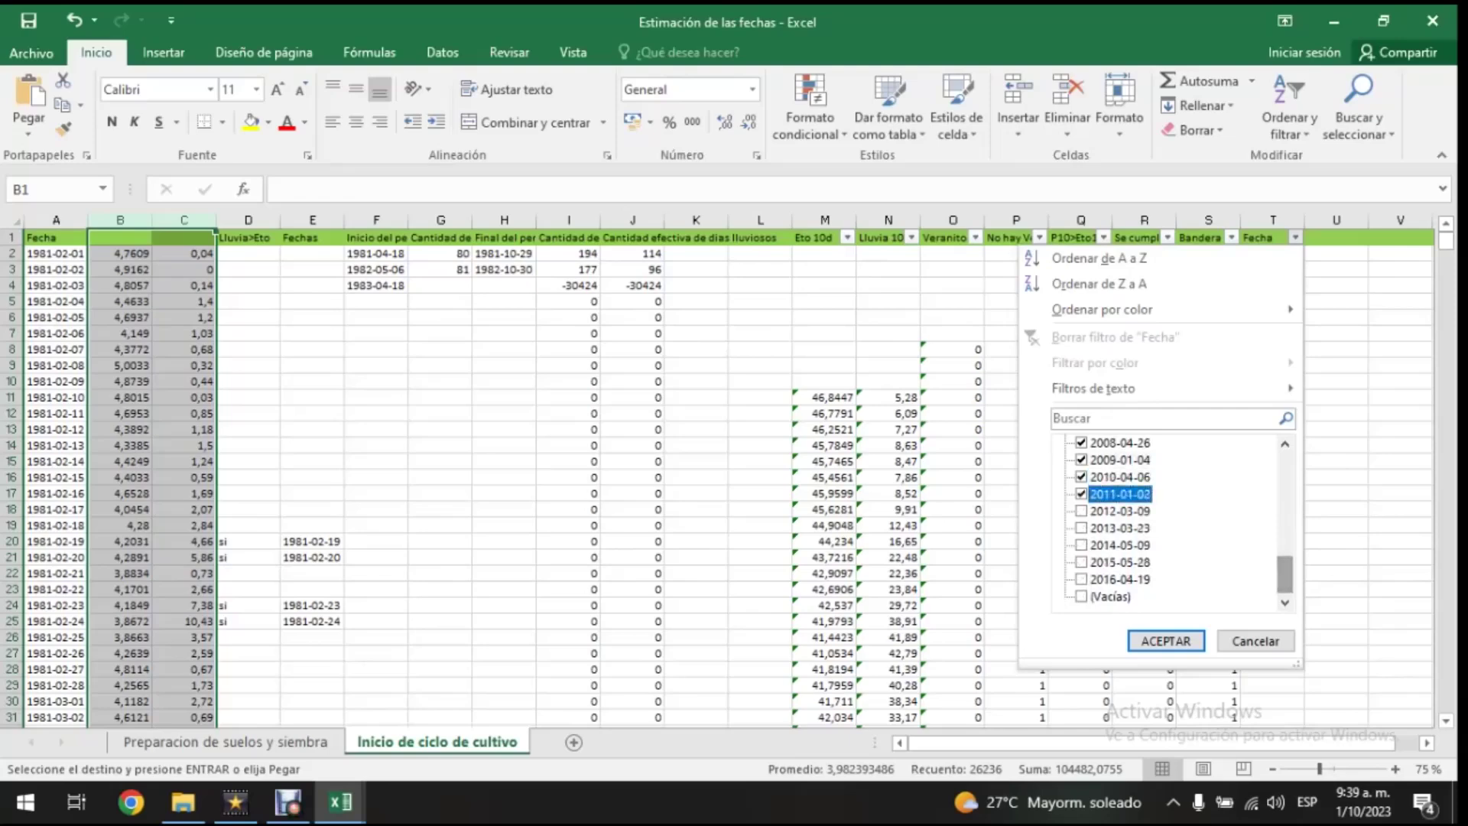
pyautogui.press('Down')
pyautogui.press('space')
pyautogui.press('Down')
pyautogui.press('space')
pyautogui.press('Down')
pyautogui.press('space')
pyautogui.press('Down')
pyautogui.press('space')
pyautogui.press('Down')
pyautogui.press('space')
pyautogui.press('Return')
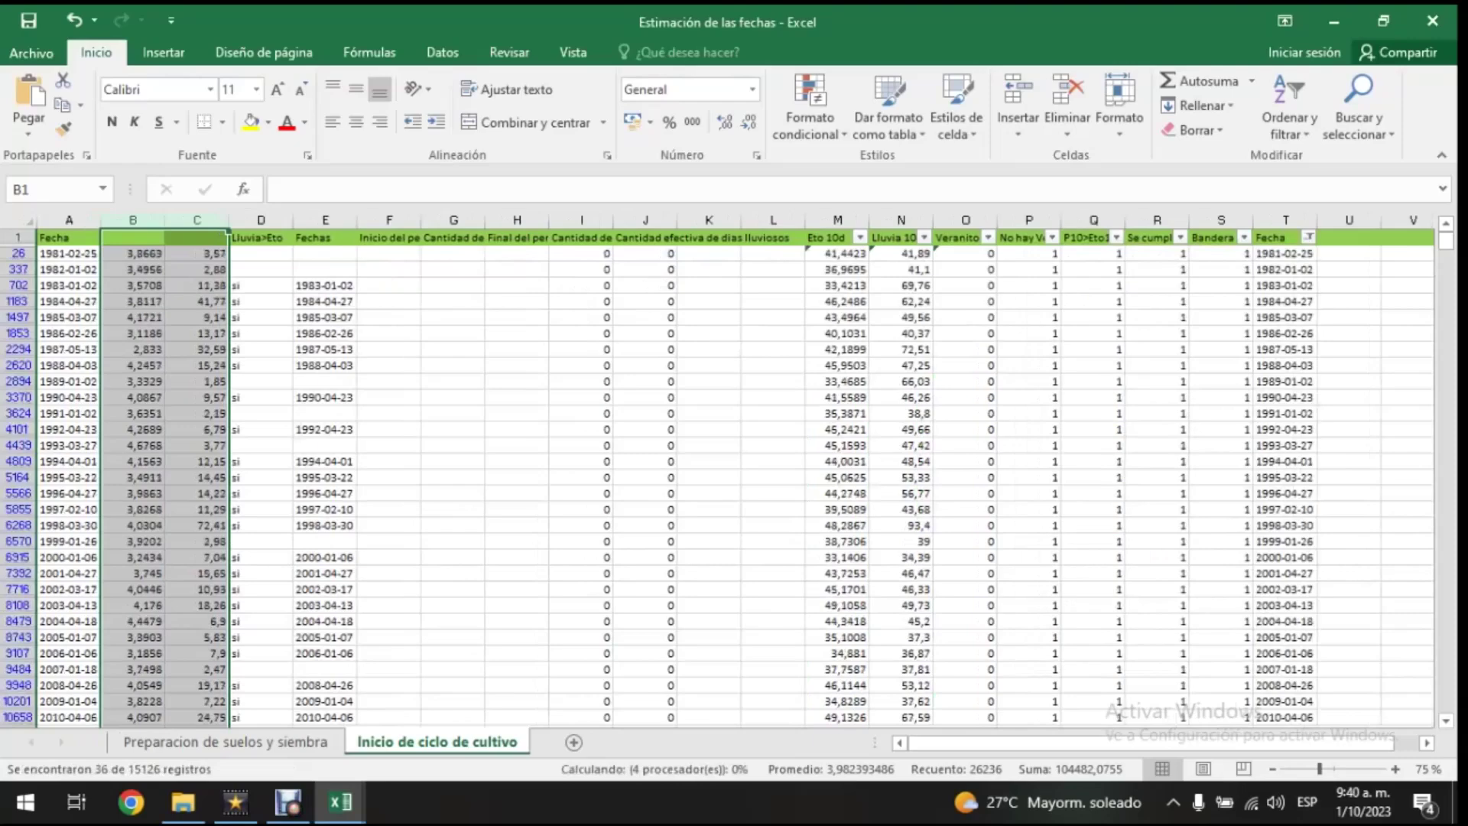
pyautogui.hotkey('ctrl', 'c')
pyautogui.scroll(-2, 726, 474)
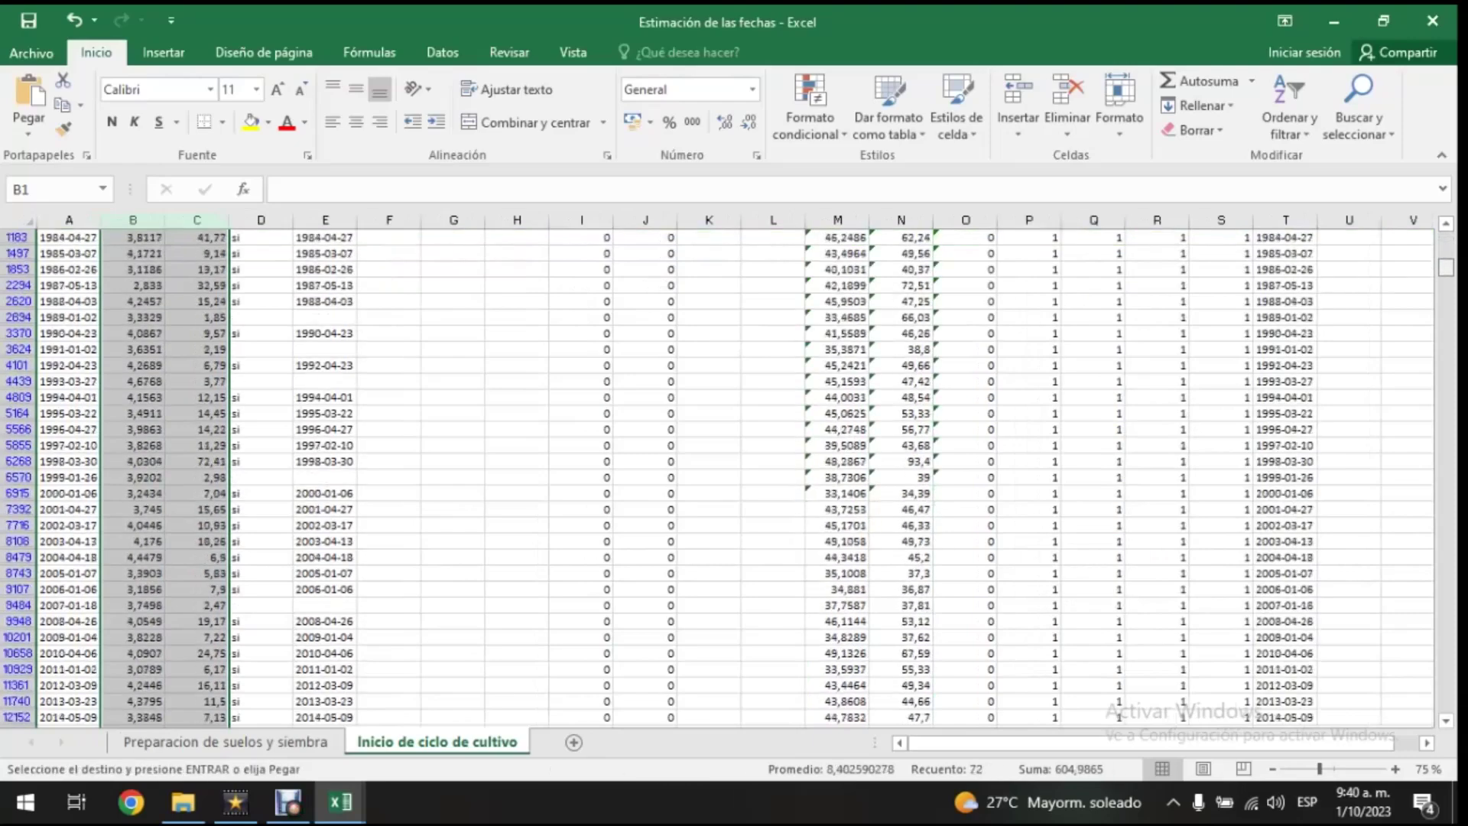
pyautogui.scroll(2, 726, 474)
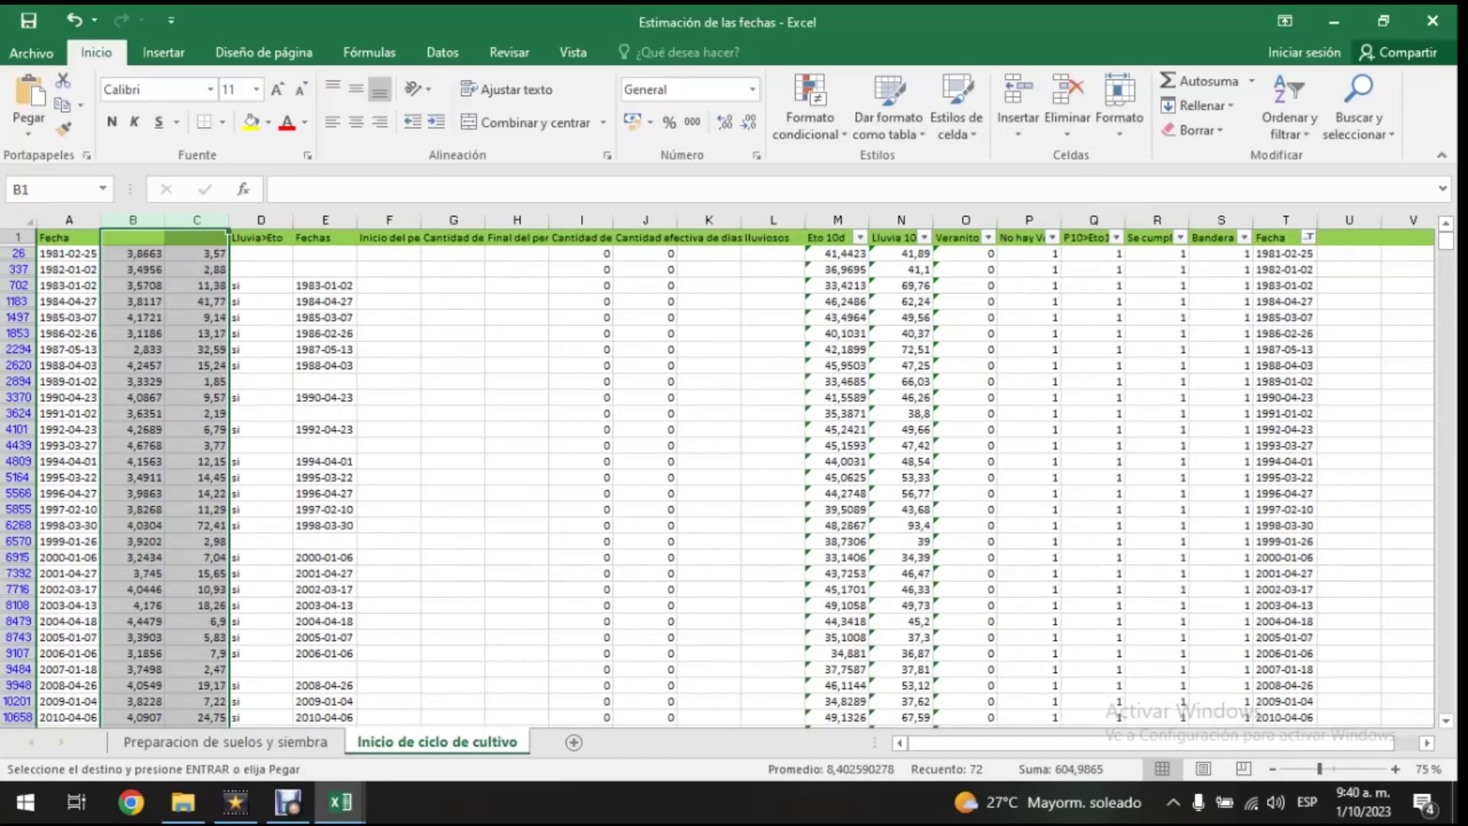
pyautogui.click(709, 413)
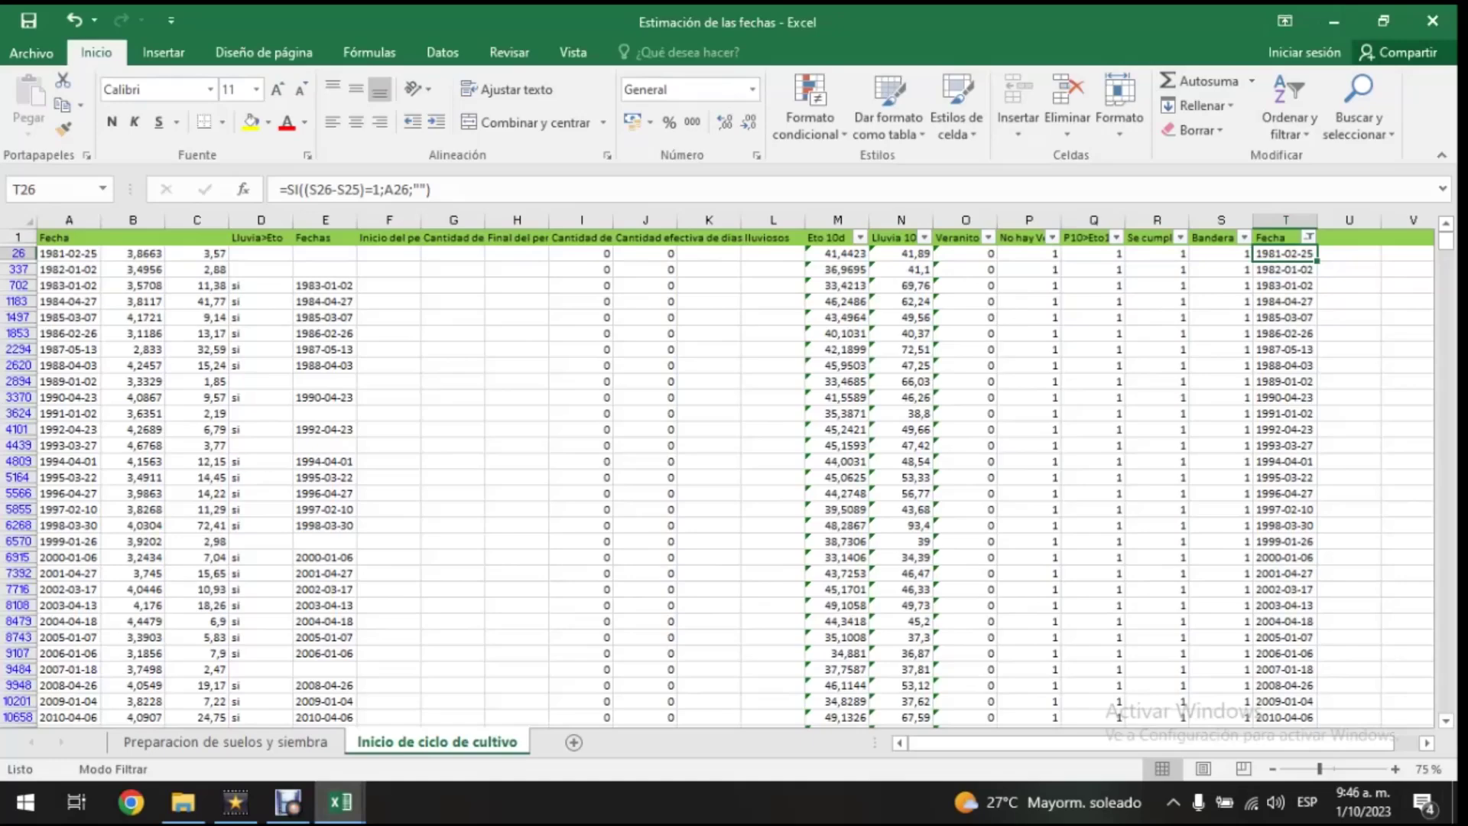
# - Open the Balance hídrico decadiario workbook from the Formatos folder and bring it to the front
pyautogui.moveTo(341, 802)
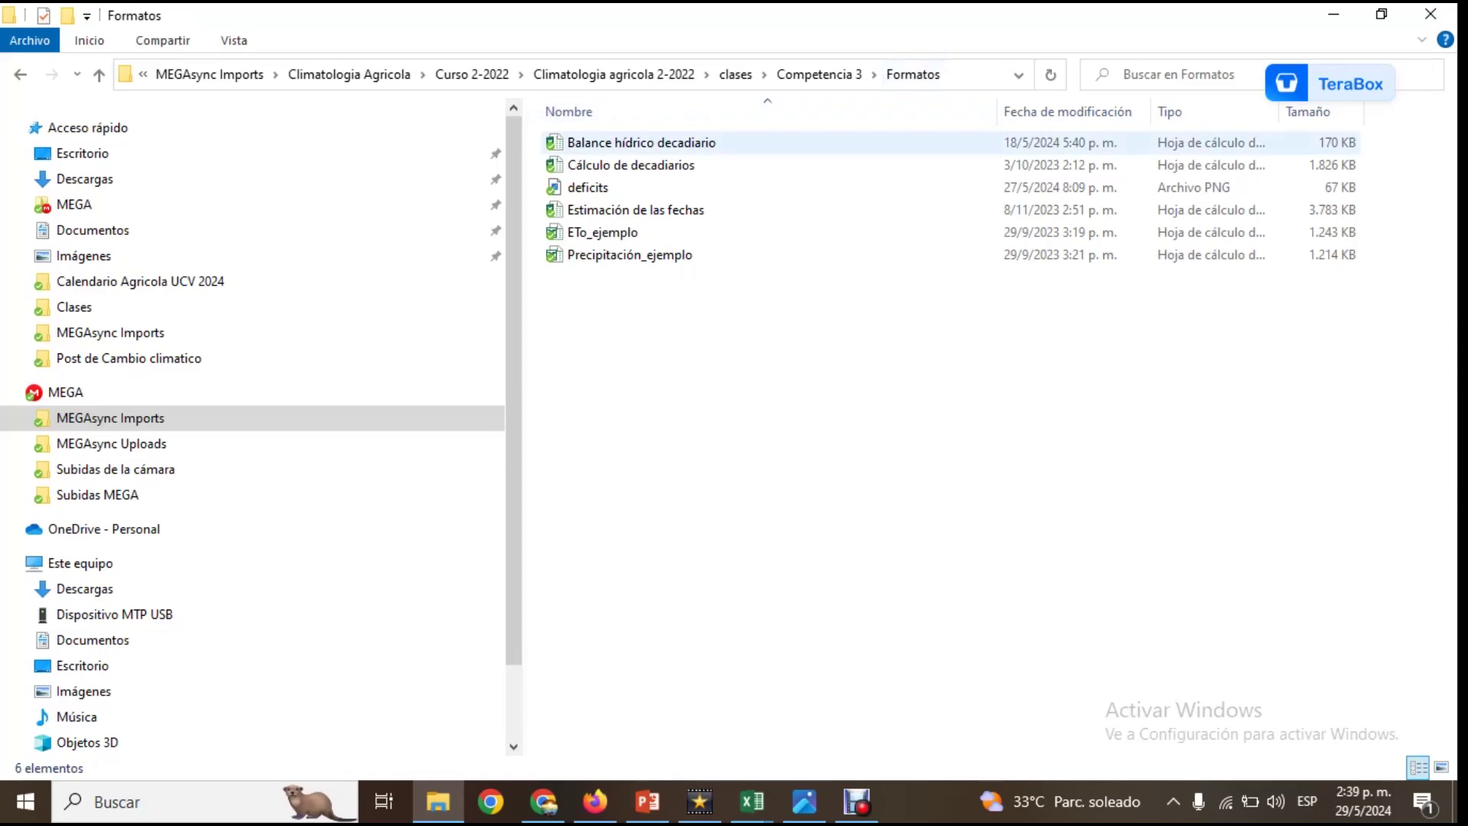
pyautogui.doubleClick(641, 143)
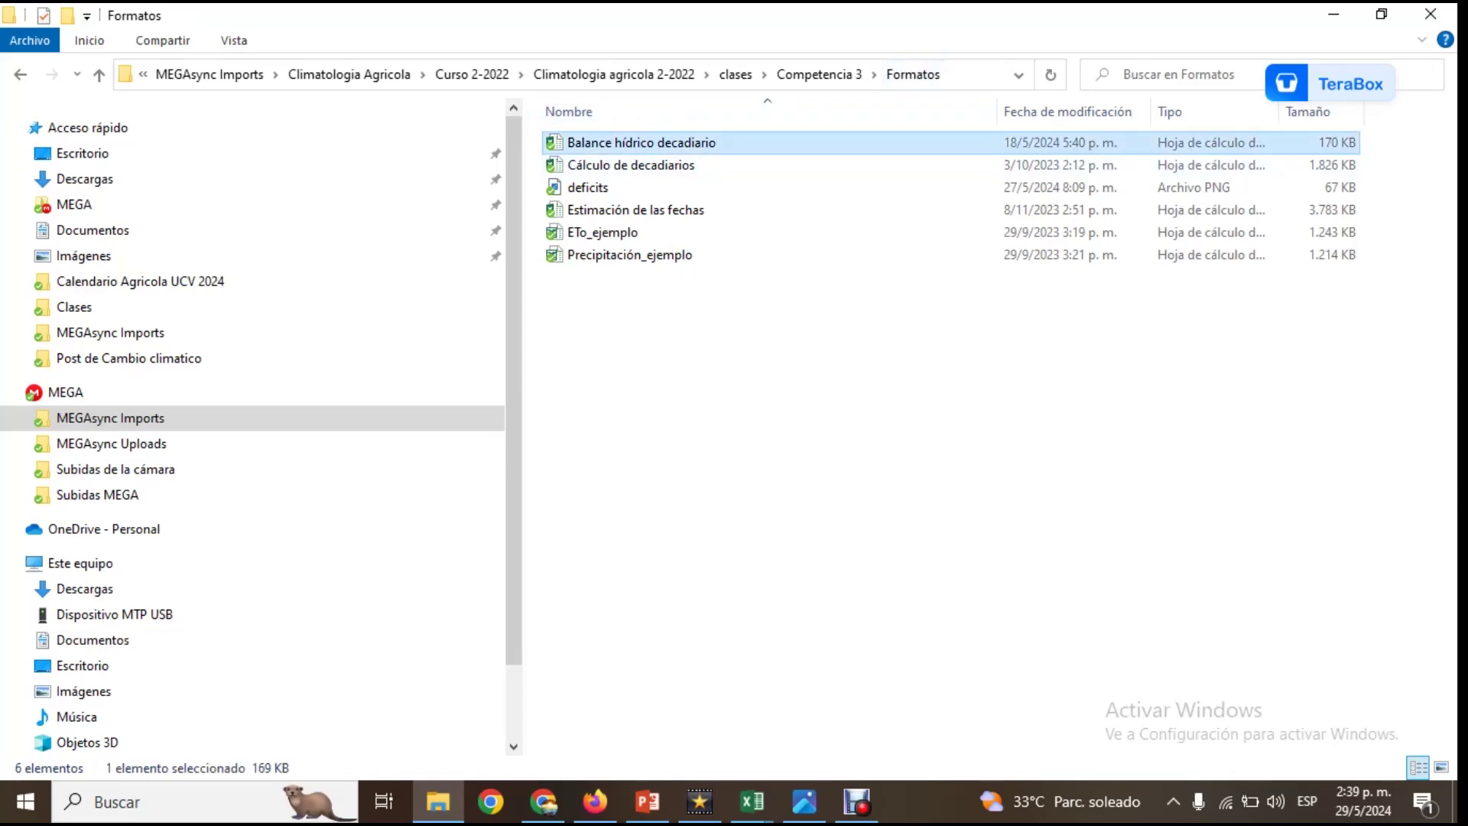
pyautogui.click(752, 801)
pyautogui.click(636, 711)
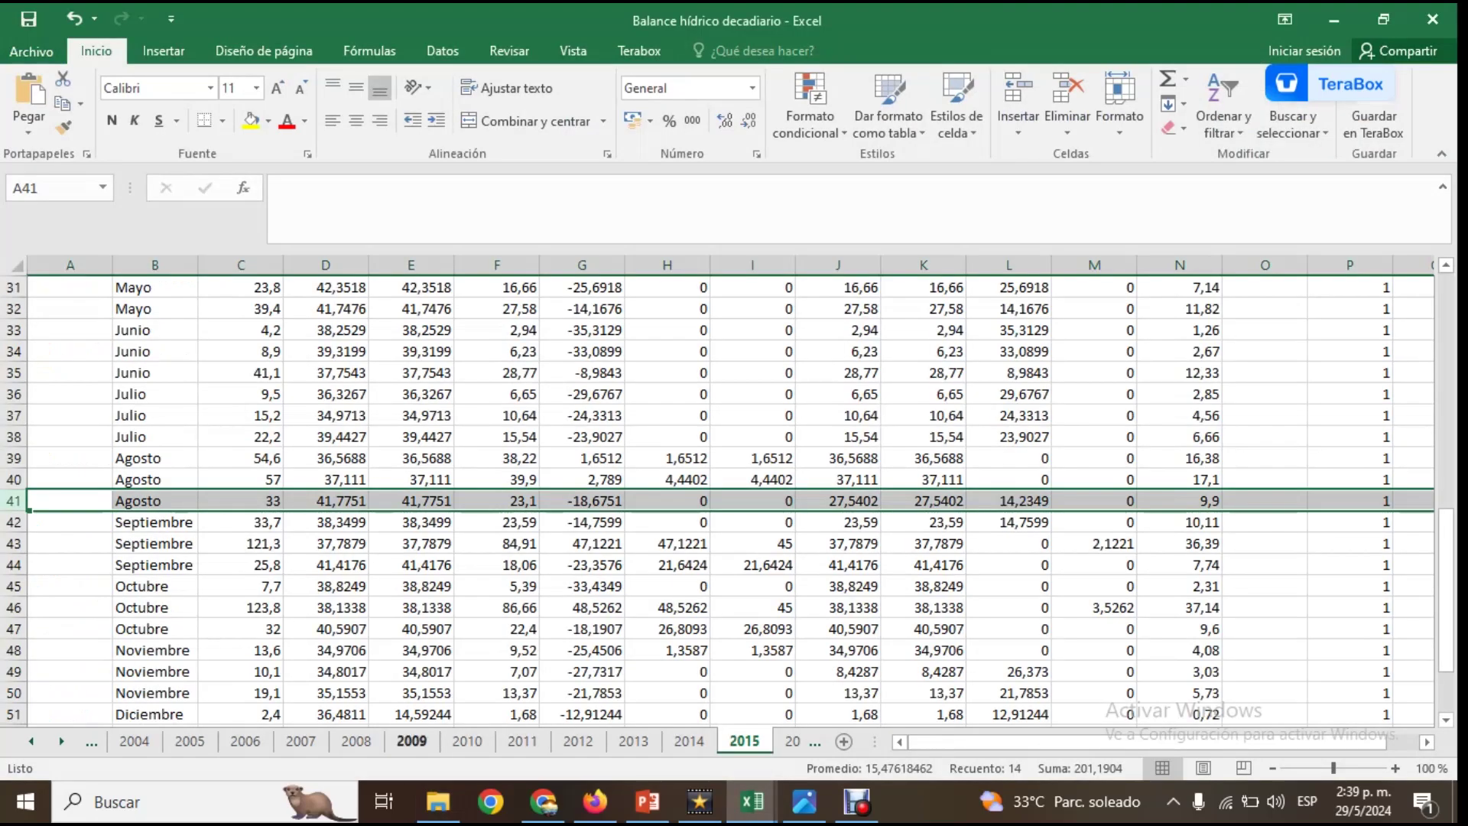
# - Examine the water balance layout on the yearly sheets from 2004 to 2012, ending on sheet 2005
pyautogui.click(300, 740)
pyautogui.click(245, 740)
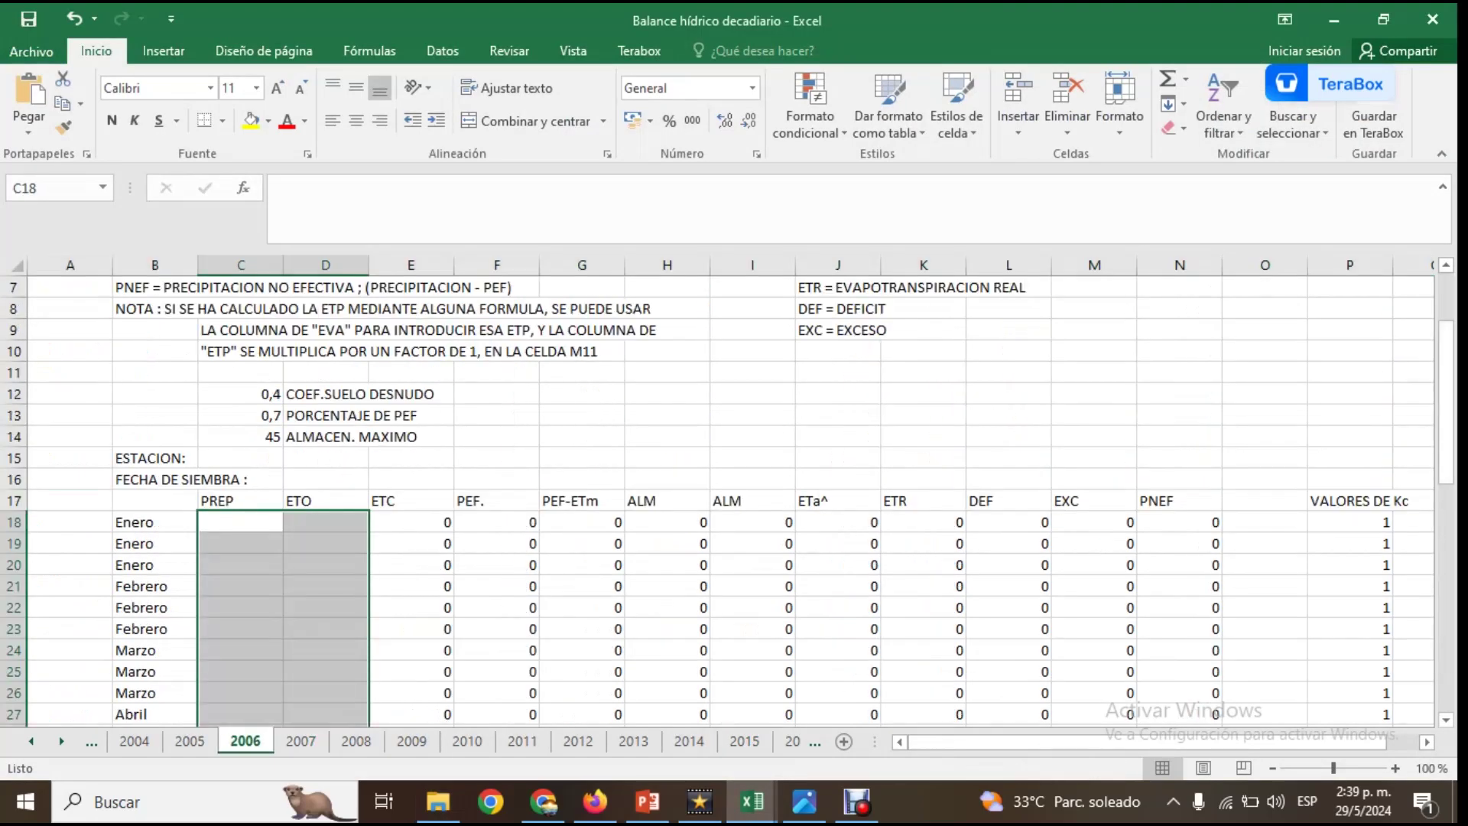
pyautogui.click(134, 740)
pyautogui.click(190, 740)
pyautogui.click(245, 740)
pyautogui.click(300, 740)
pyautogui.click(356, 740)
pyautogui.click(411, 740)
pyautogui.click(467, 740)
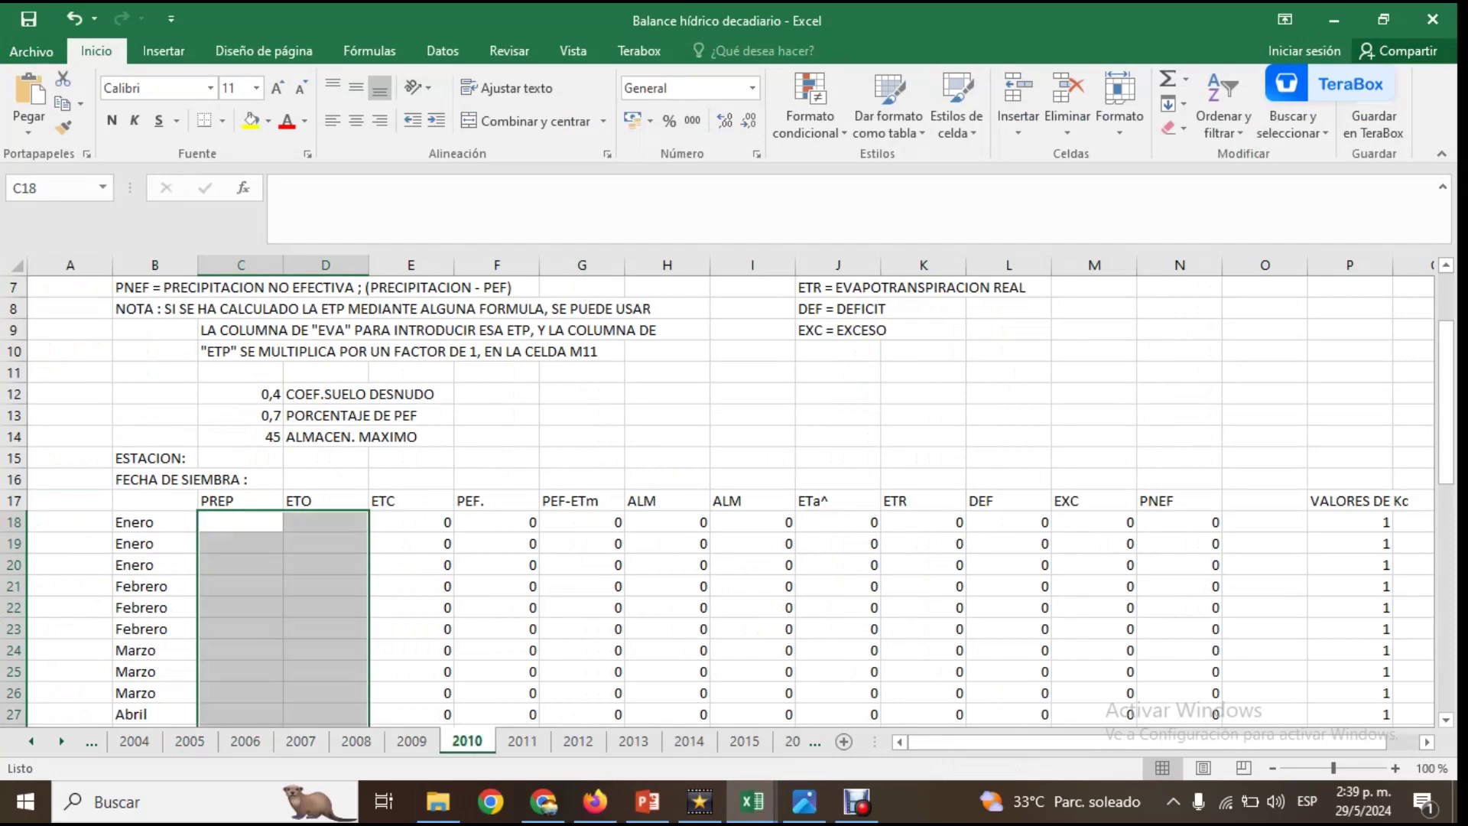
pyautogui.click(578, 740)
pyautogui.click(522, 740)
pyautogui.click(467, 741)
pyautogui.click(411, 740)
pyautogui.click(356, 740)
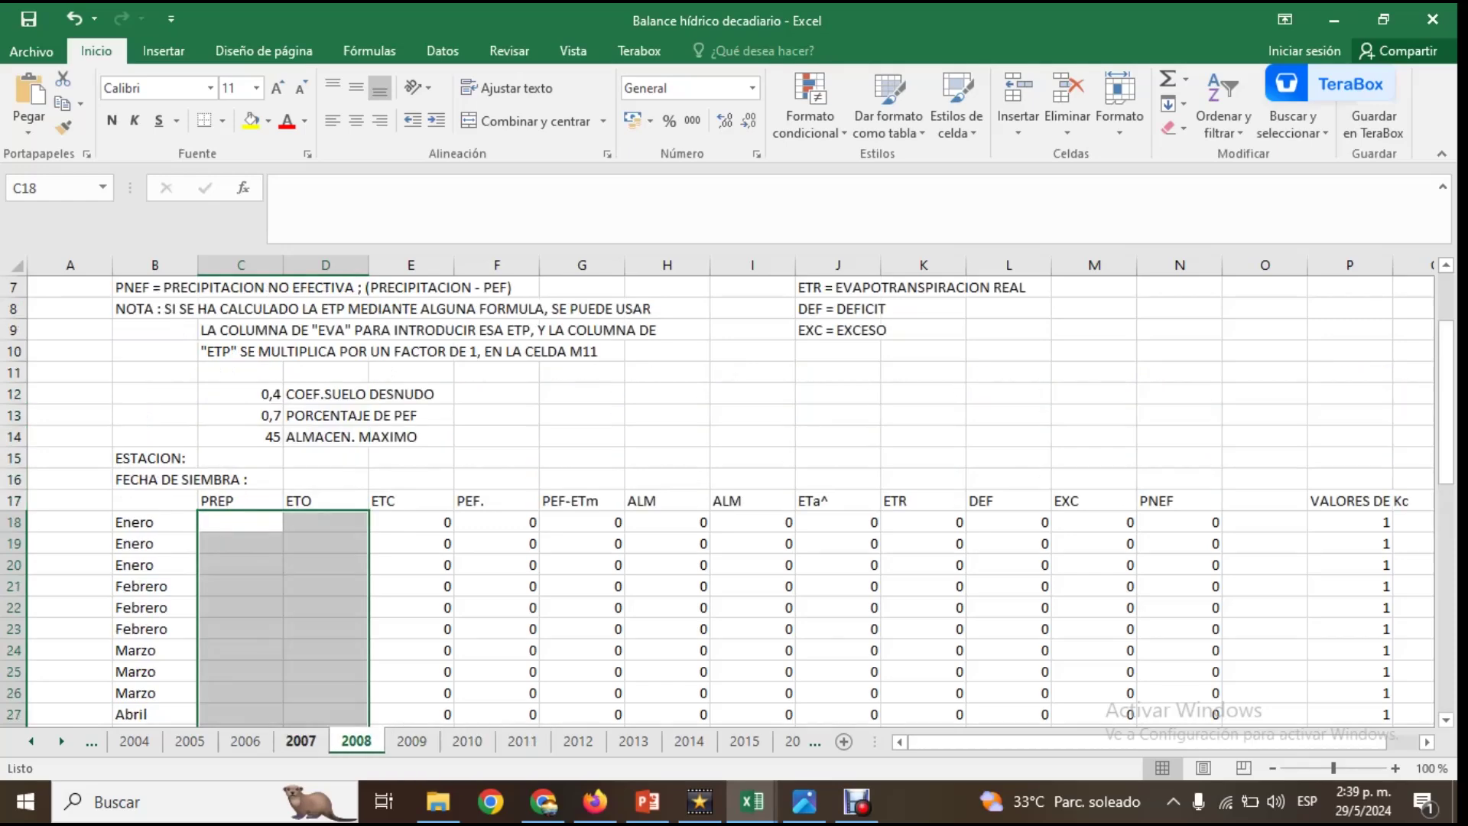
pyautogui.click(301, 740)
pyautogui.click(244, 740)
pyautogui.click(189, 740)
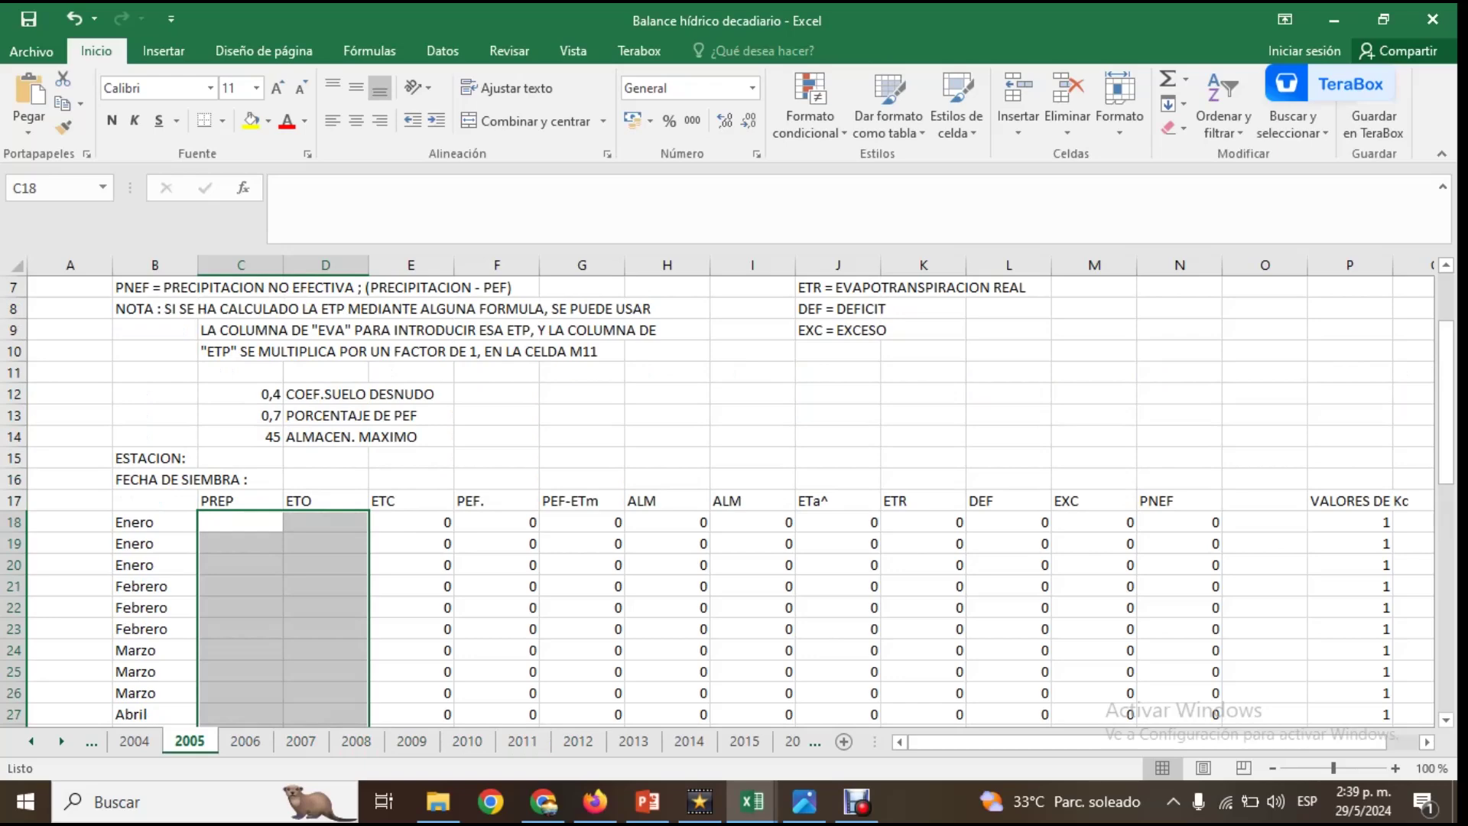
# - Set the ALMACEN. MAXIMO value in cell C14 of sheet 2005 to 64,5
pyautogui.click(240, 565)
pyautogui.click(240, 435)
pyautogui.write('6')
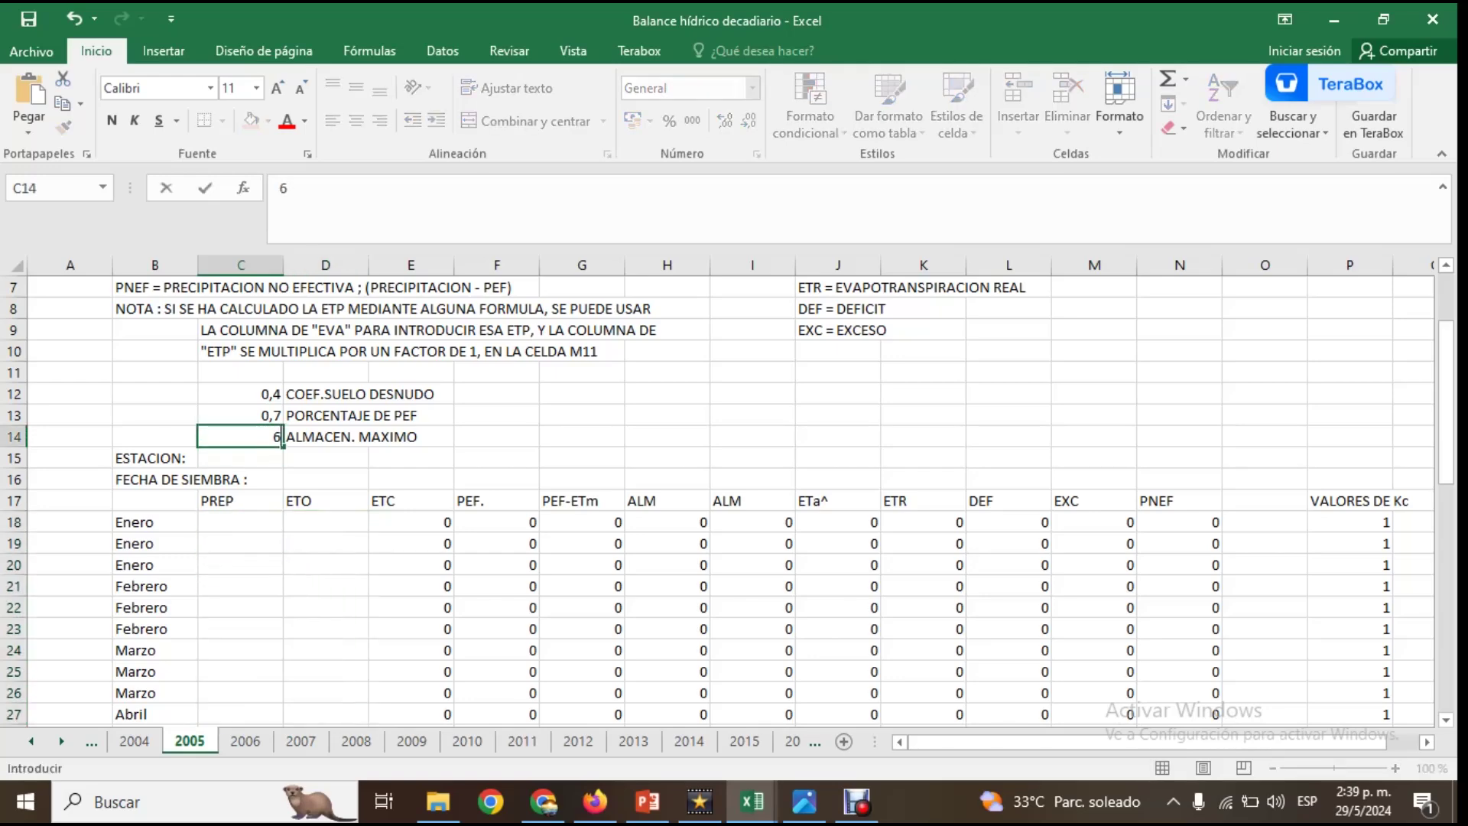
pyautogui.write('4,5')
pyautogui.click(325, 586)
pyautogui.press('Up')
pyautogui.press('Up')
pyautogui.press('Up')
pyautogui.press('Up')
pyautogui.press('Up')
pyautogui.press('Up')
pyautogui.press('Up')
pyautogui.press('Left')
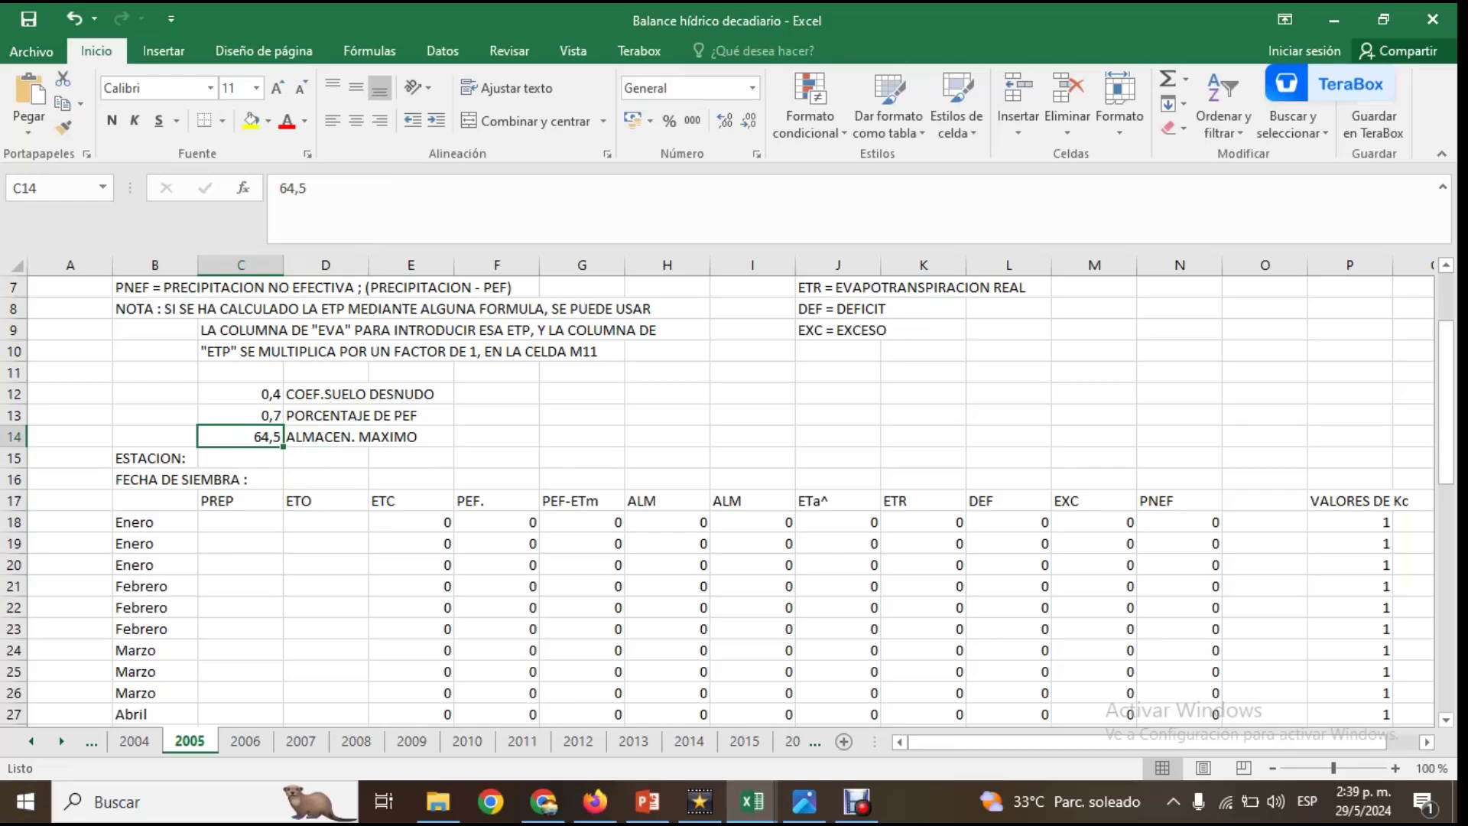
# - Switch to the Cálculo de decadiarios workbook and examine the yearly PREP and ETO tables on Hoja2
pyautogui.click(752, 801)
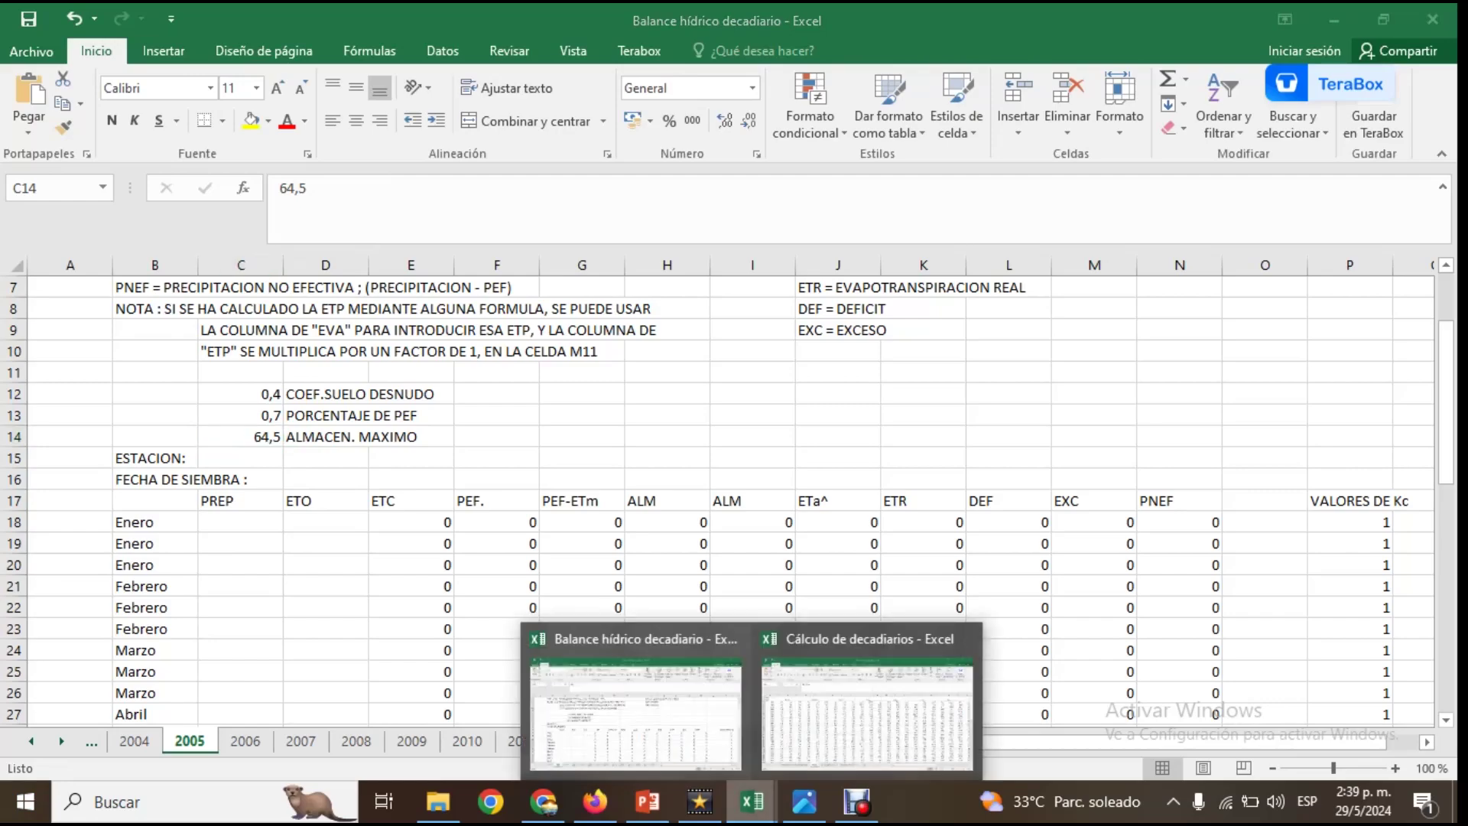
pyautogui.click(866, 704)
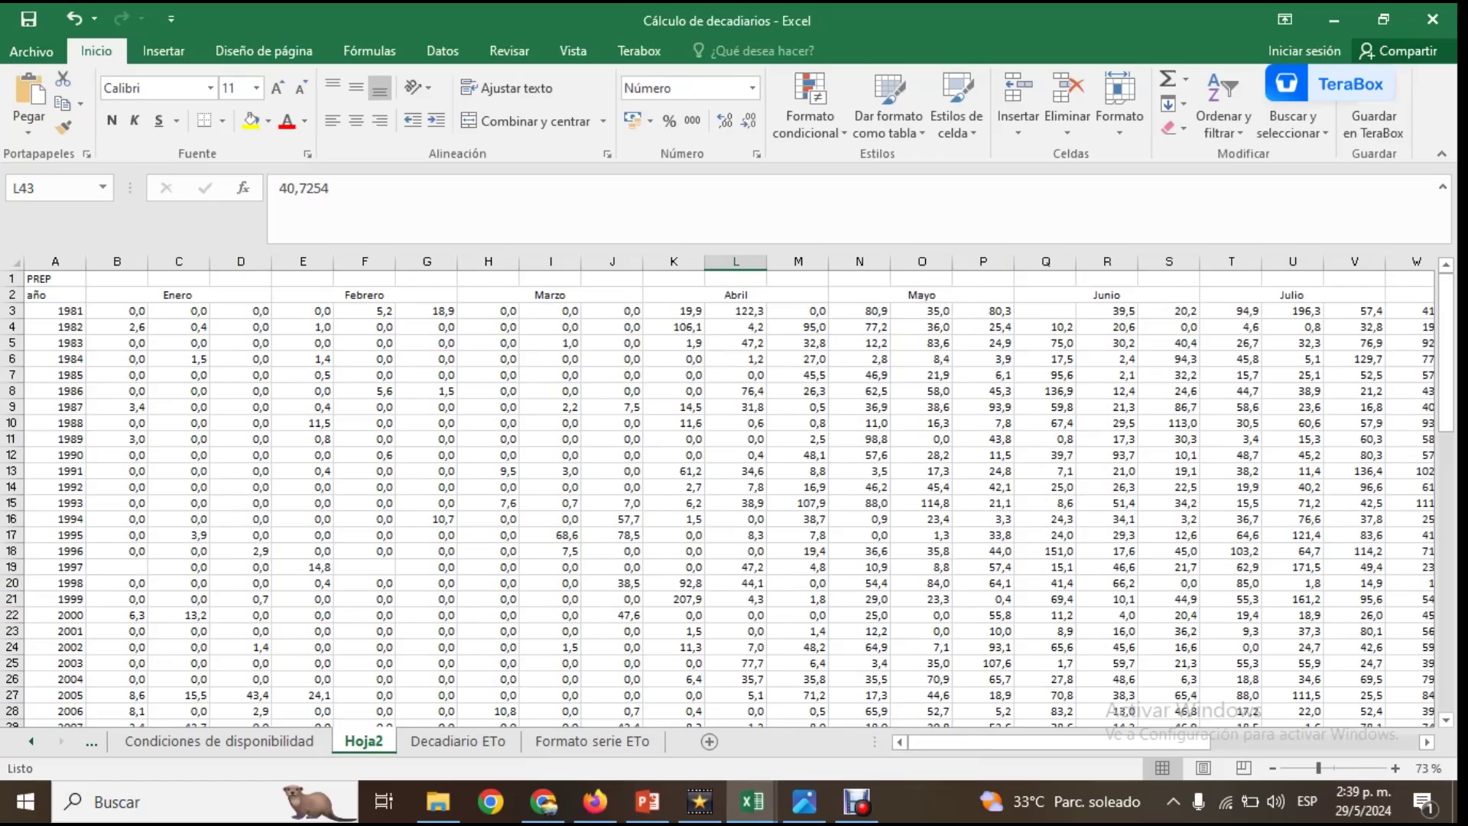
pyautogui.scroll(-17, 719, 497)
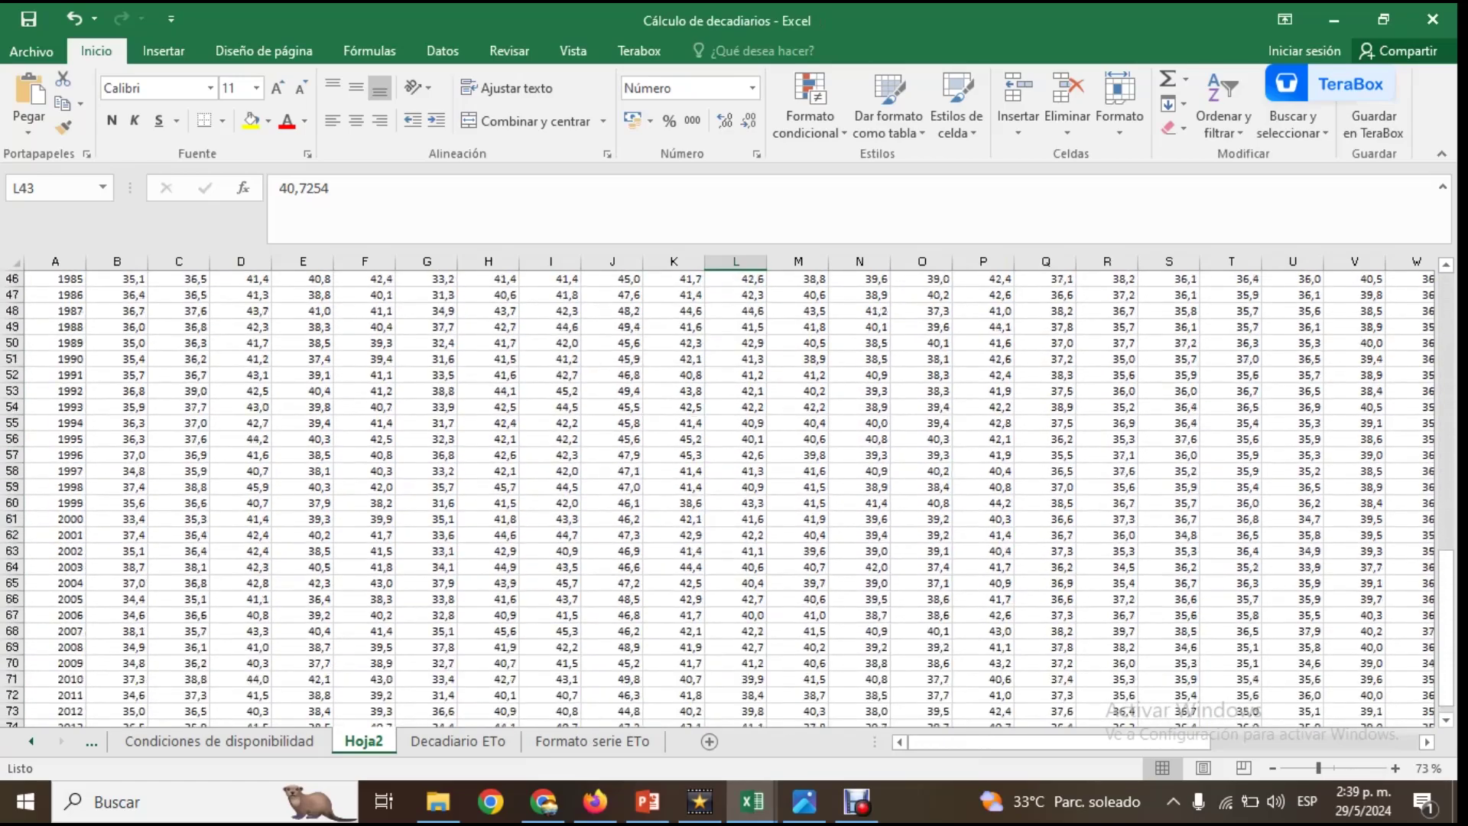
pyautogui.scroll(17, 719, 497)
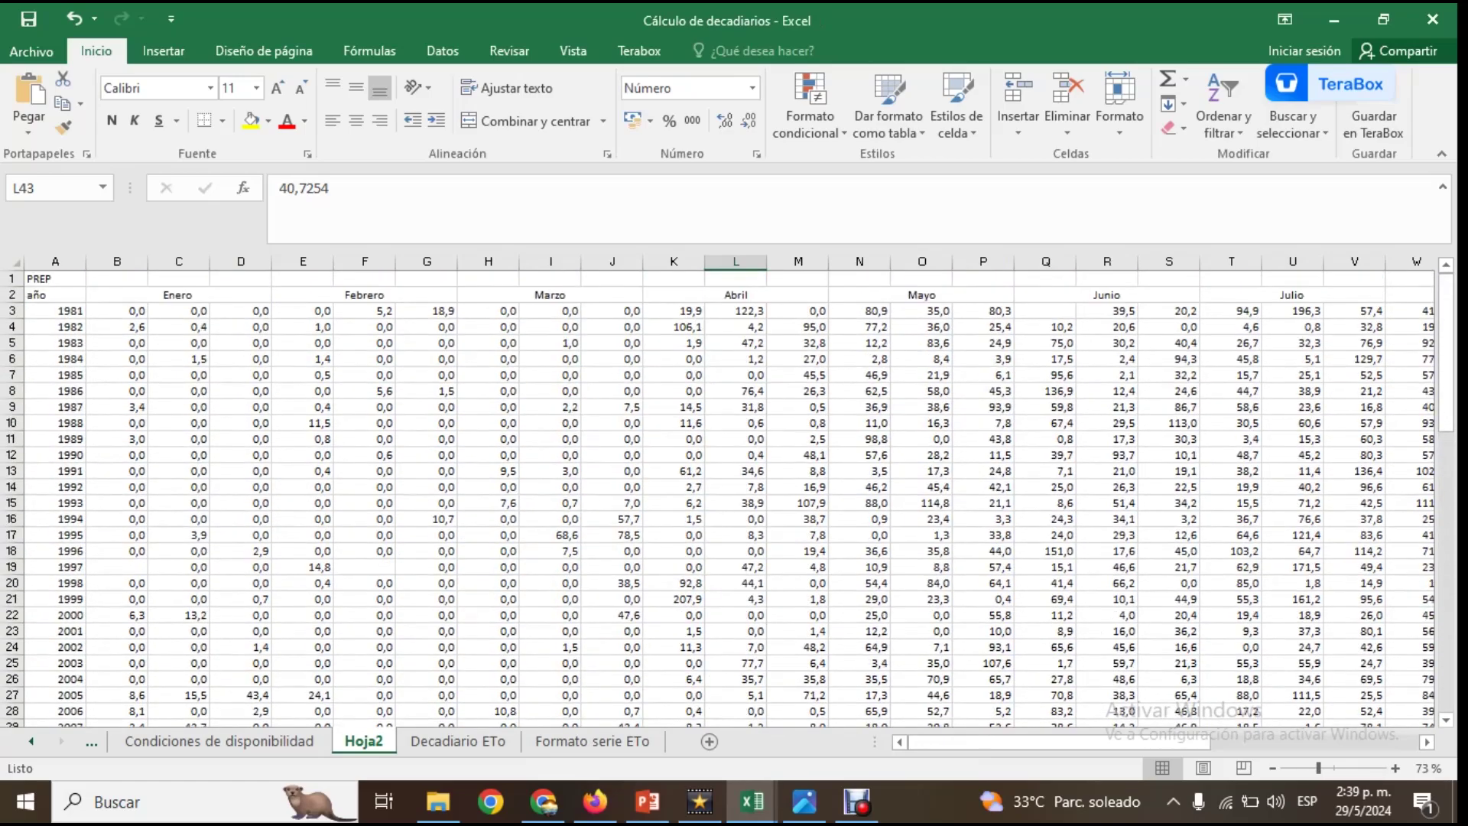
pyautogui.scroll(-13, 719, 497)
pyautogui.scroll(1, 719, 497)
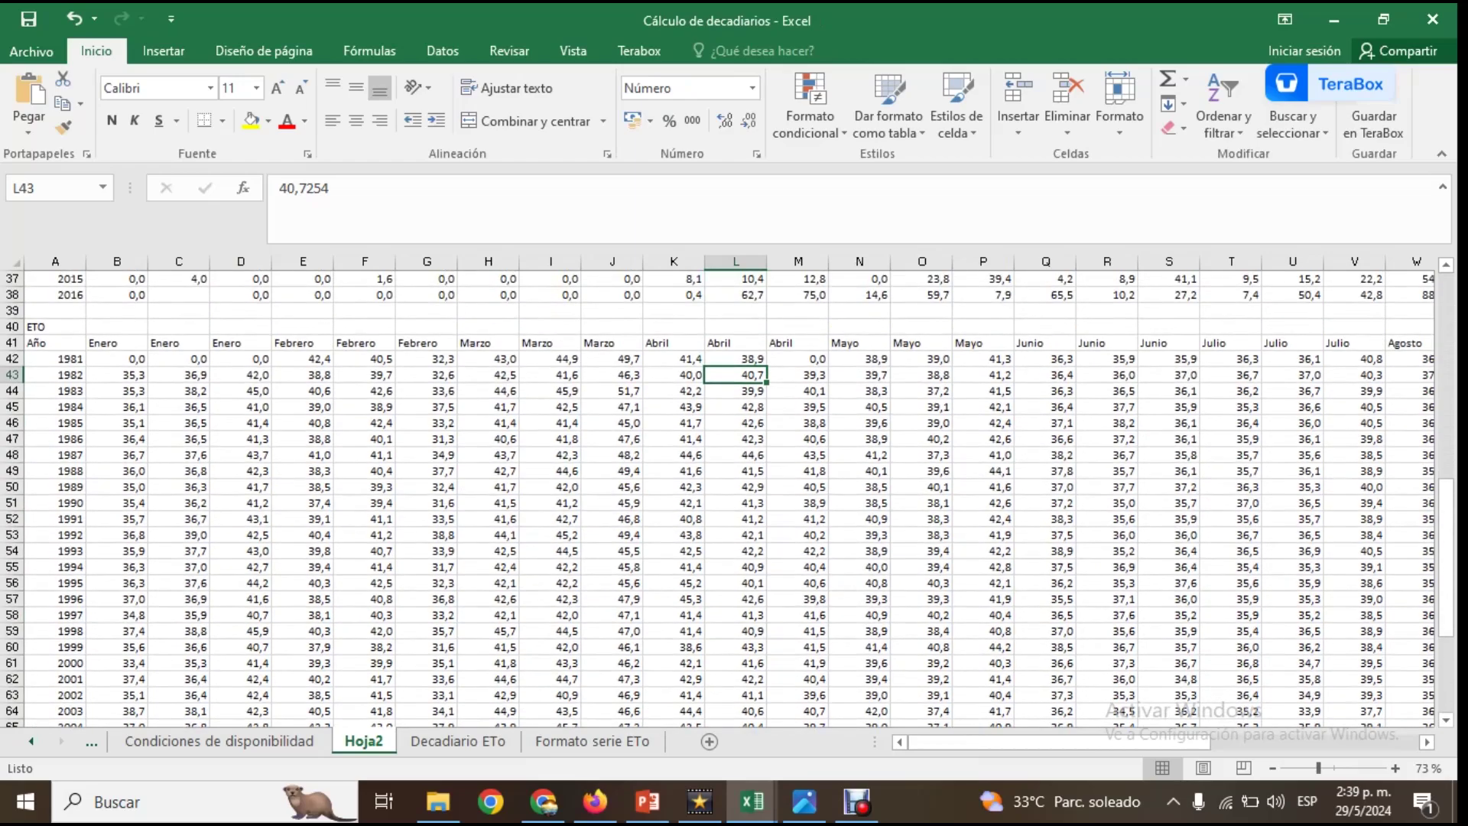
pyautogui.scroll(-4, 719, 497)
pyautogui.scroll(11, 719, 497)
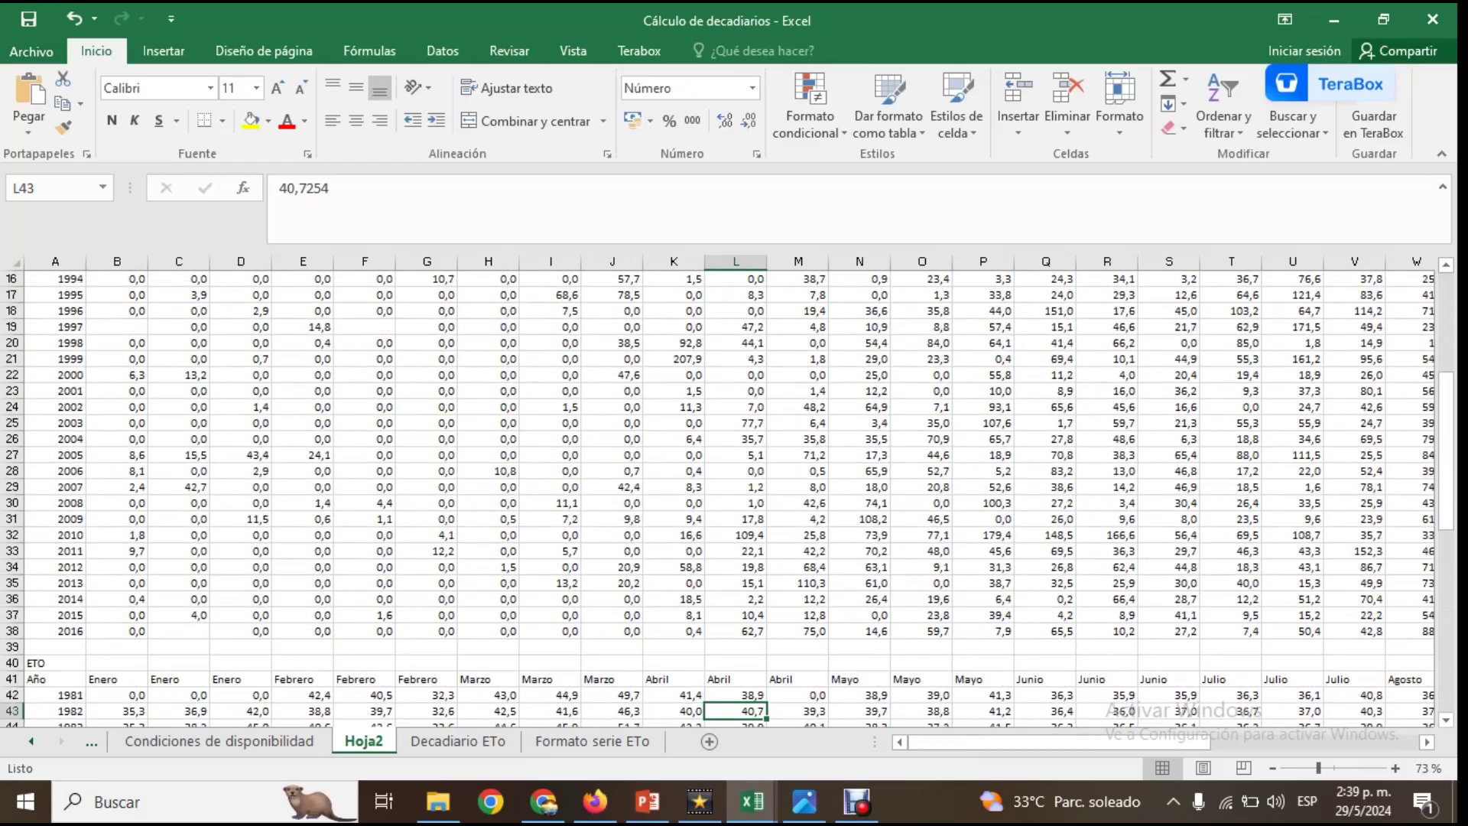
pyautogui.scroll(2, 719, 497)
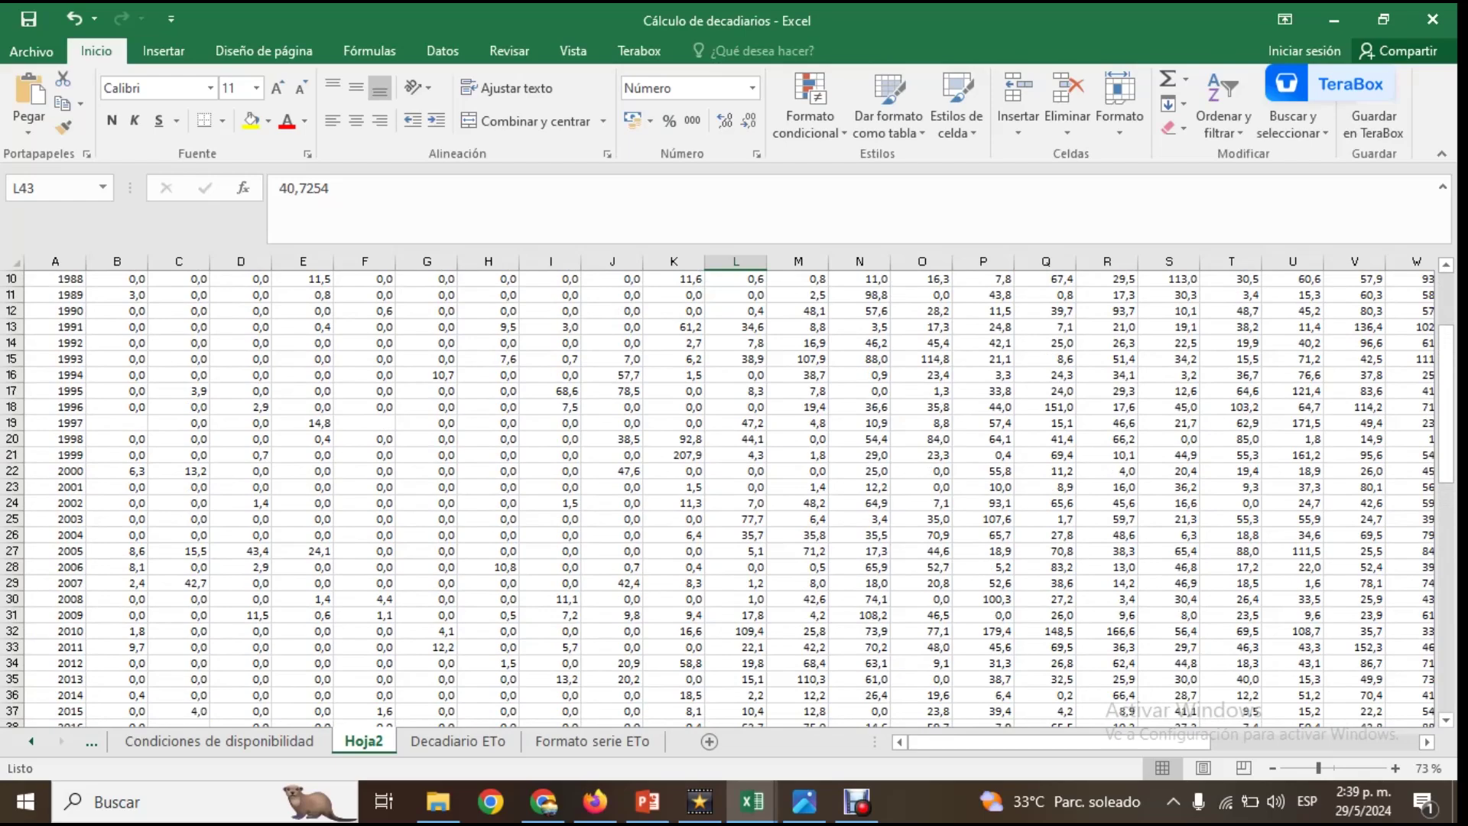
# - Copy the 1995 decadal rainfall values, cells B17 to AK17, from the PREP table on Hoja2
pyautogui.click(117, 391)
pyautogui.moveTo(117, 391); pyautogui.dragTo(1322, 394)
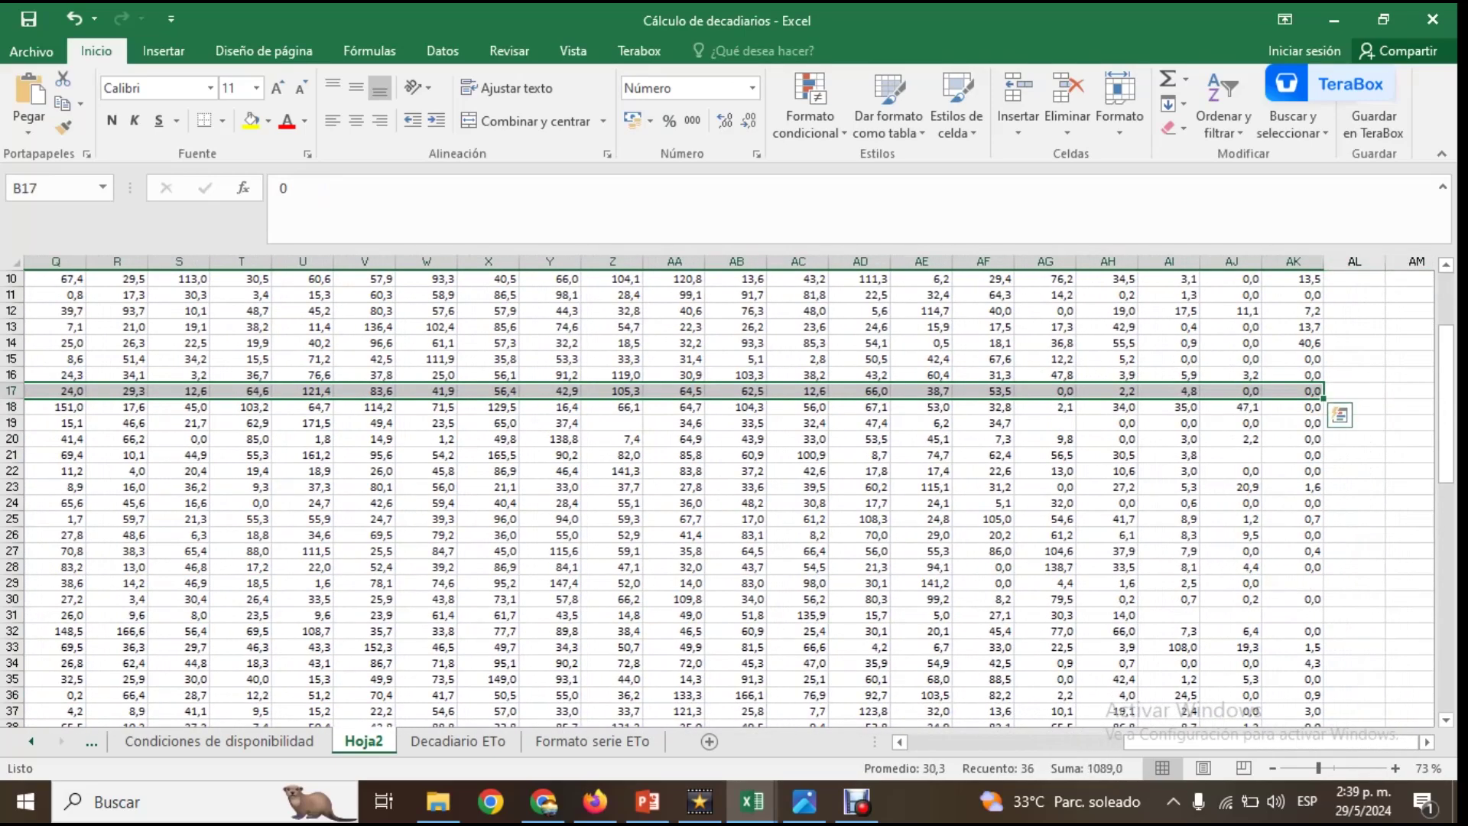
pyautogui.rightClick(1322, 391)
pyautogui.click(1262, 362)
pyautogui.hscroll(-5, 726, 490)
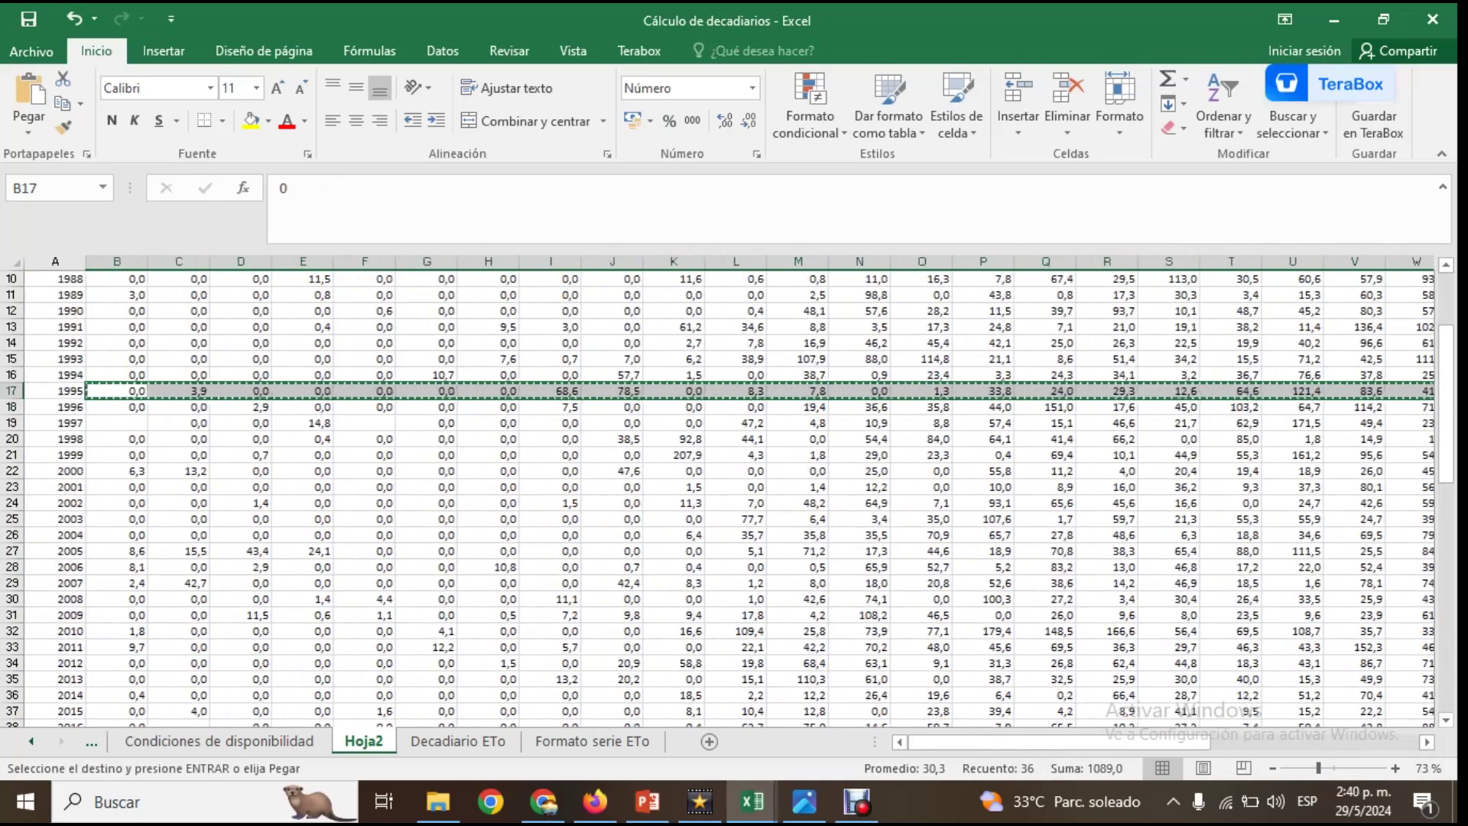
# - Paste the copied rainfall as transposed values into the PREP column from C18 on sheet 1995 of Balance hídrico decadiario
pyautogui.moveTo(753, 800)
pyautogui.click(634, 695)
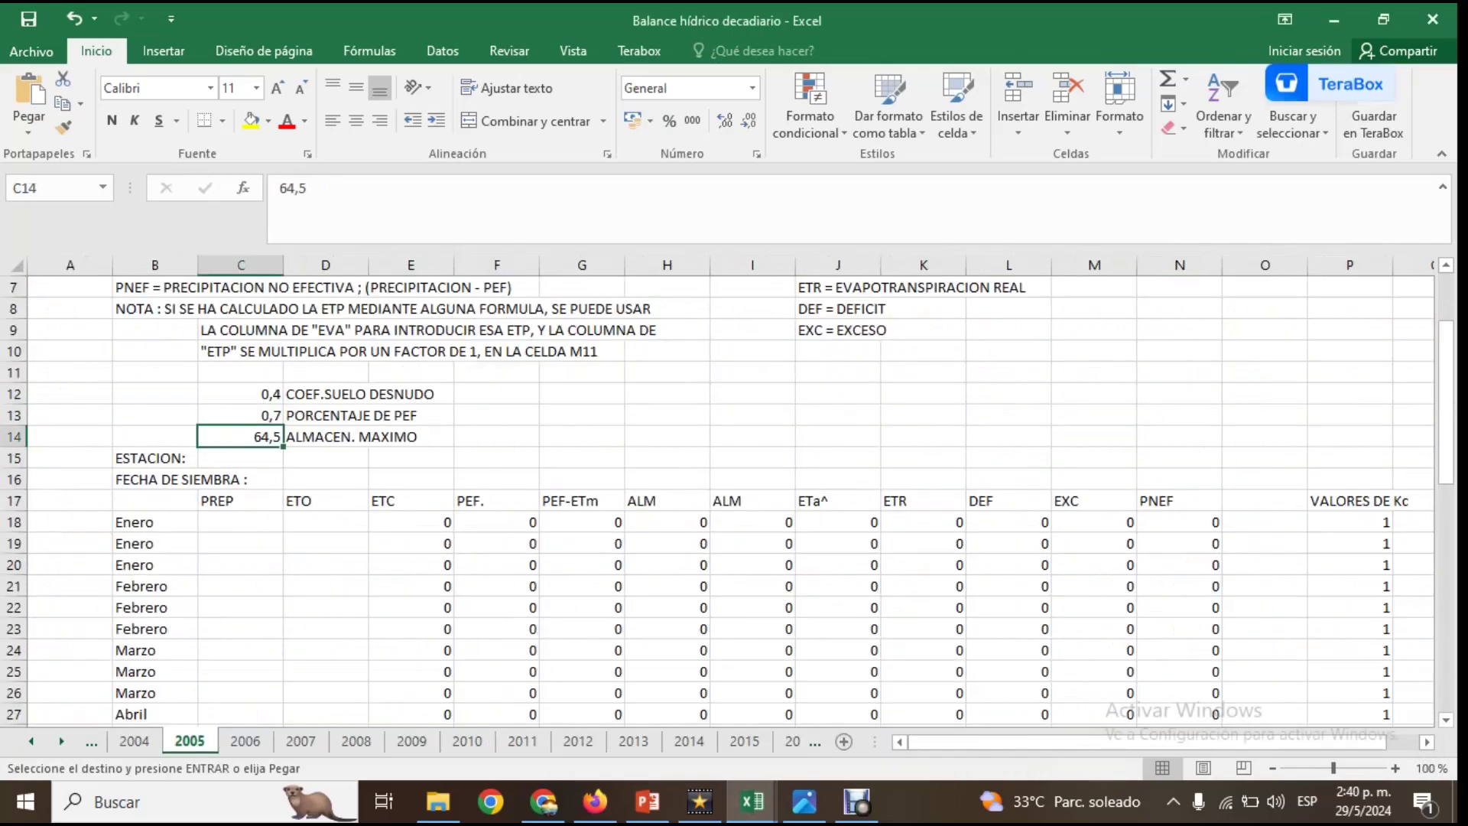
pyautogui.click(32, 741)
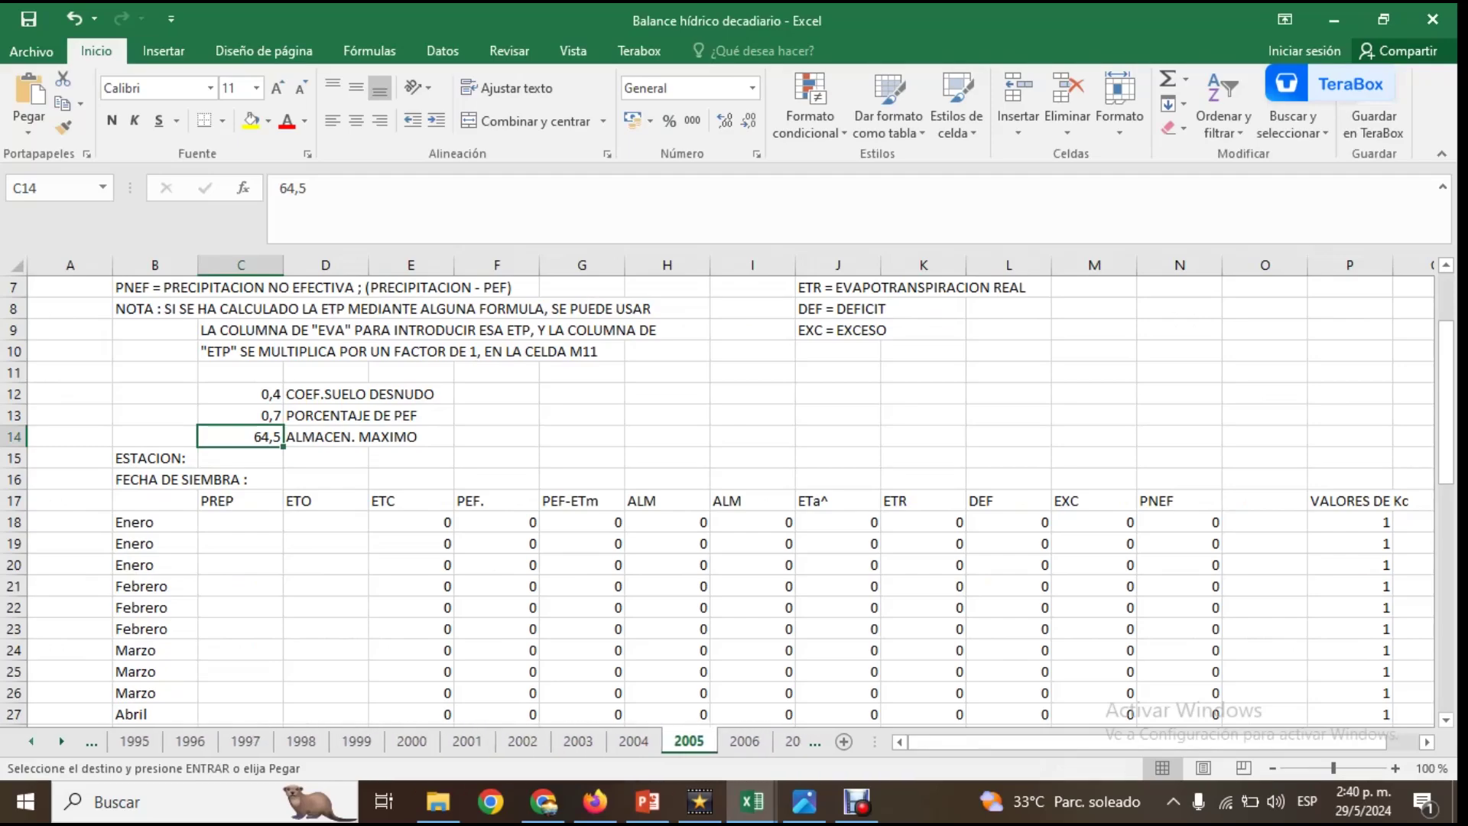
pyautogui.click(133, 741)
pyautogui.scroll(9, 727, 501)
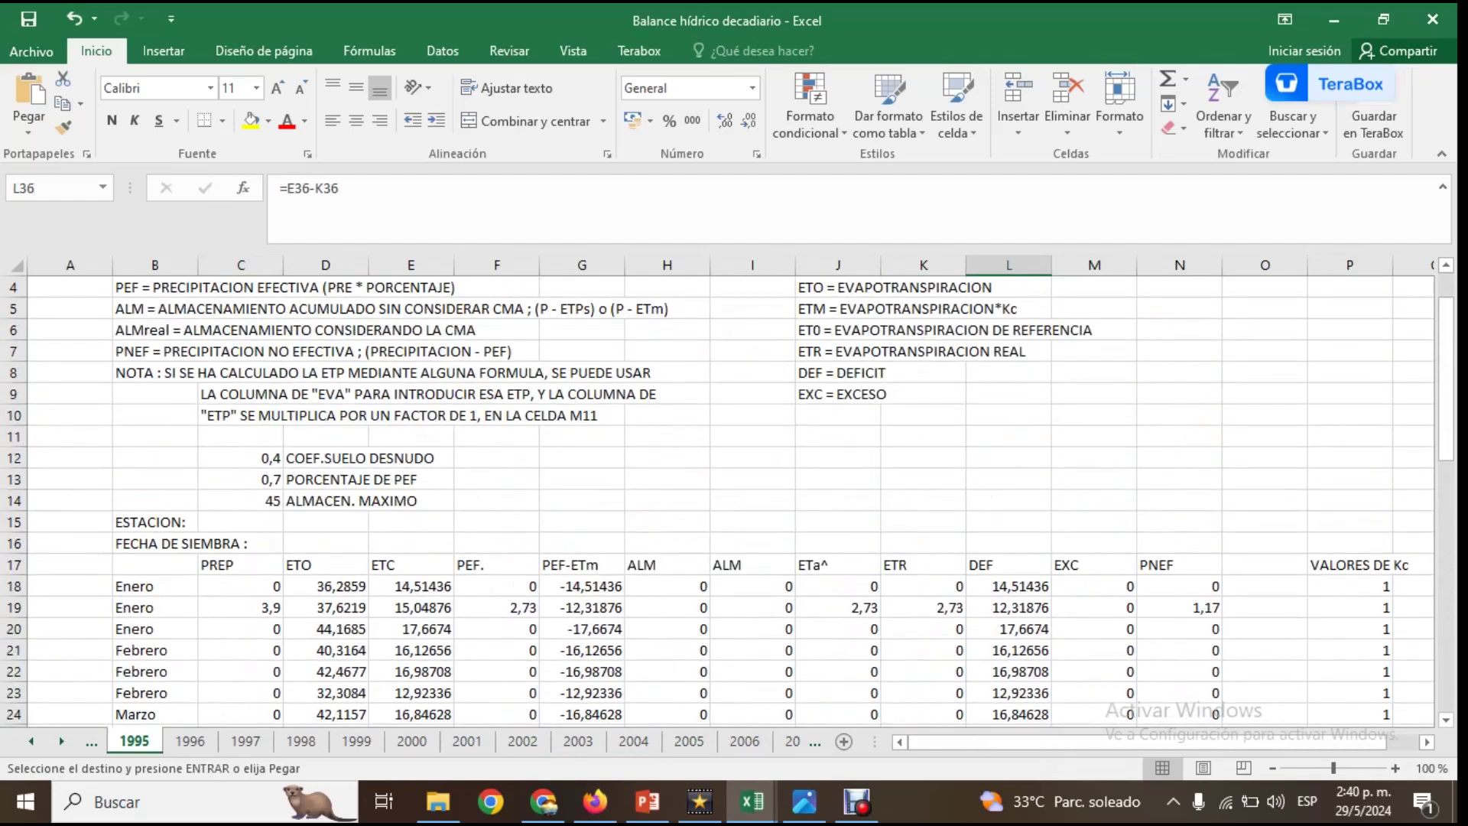
pyautogui.rightClick(259, 584)
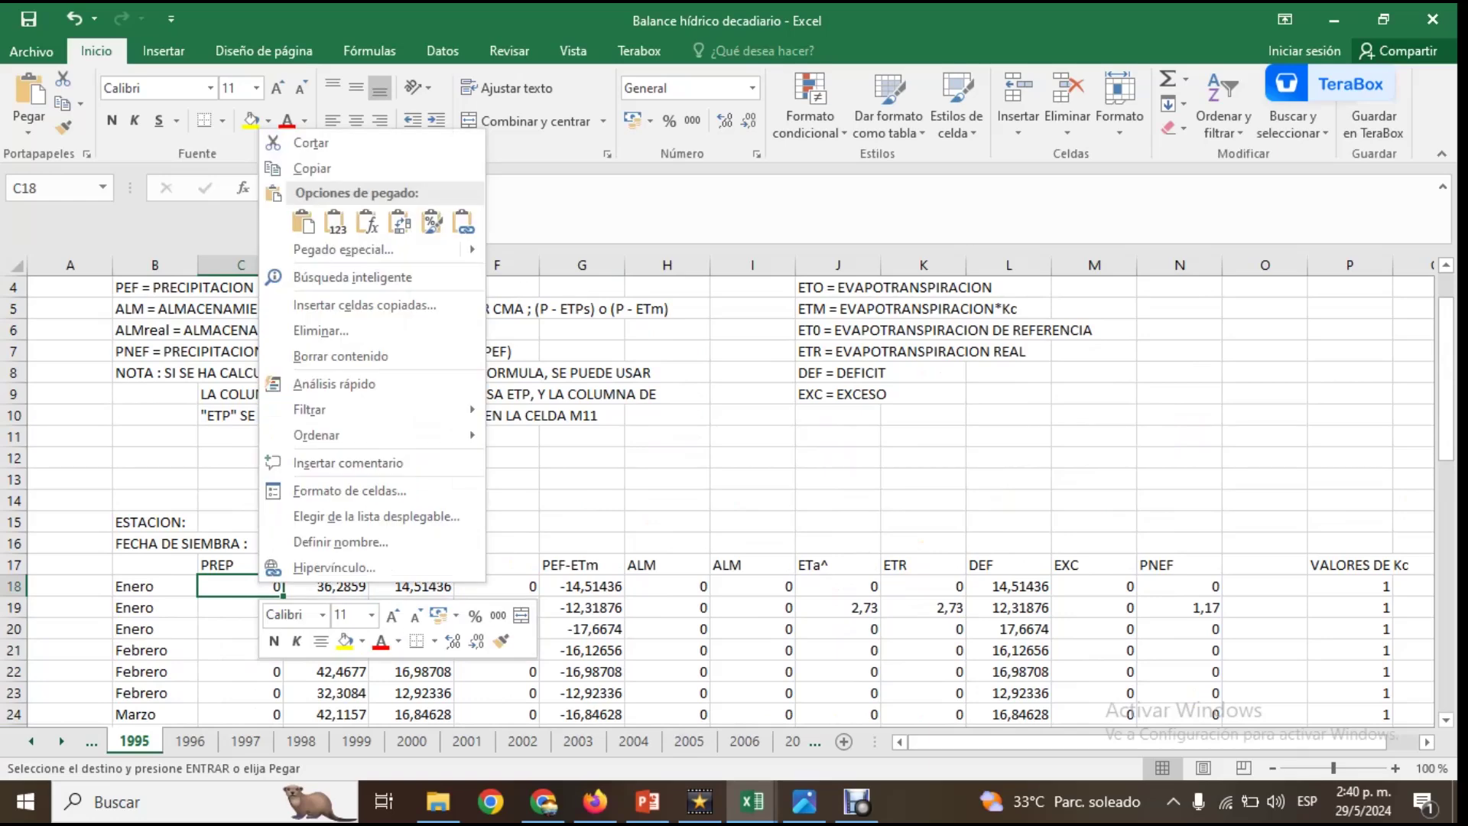
pyautogui.click(343, 250)
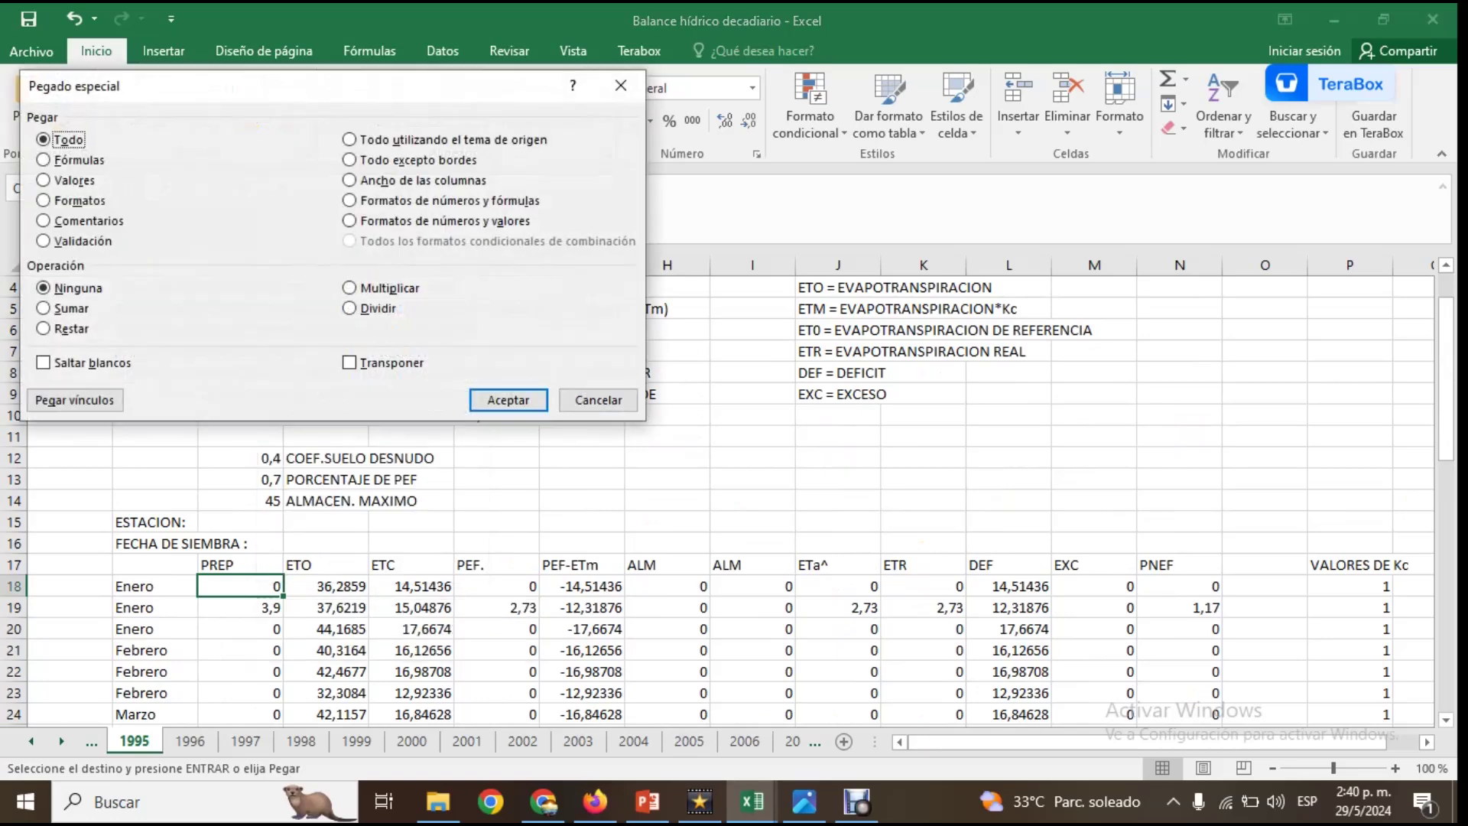
pyautogui.click(73, 180)
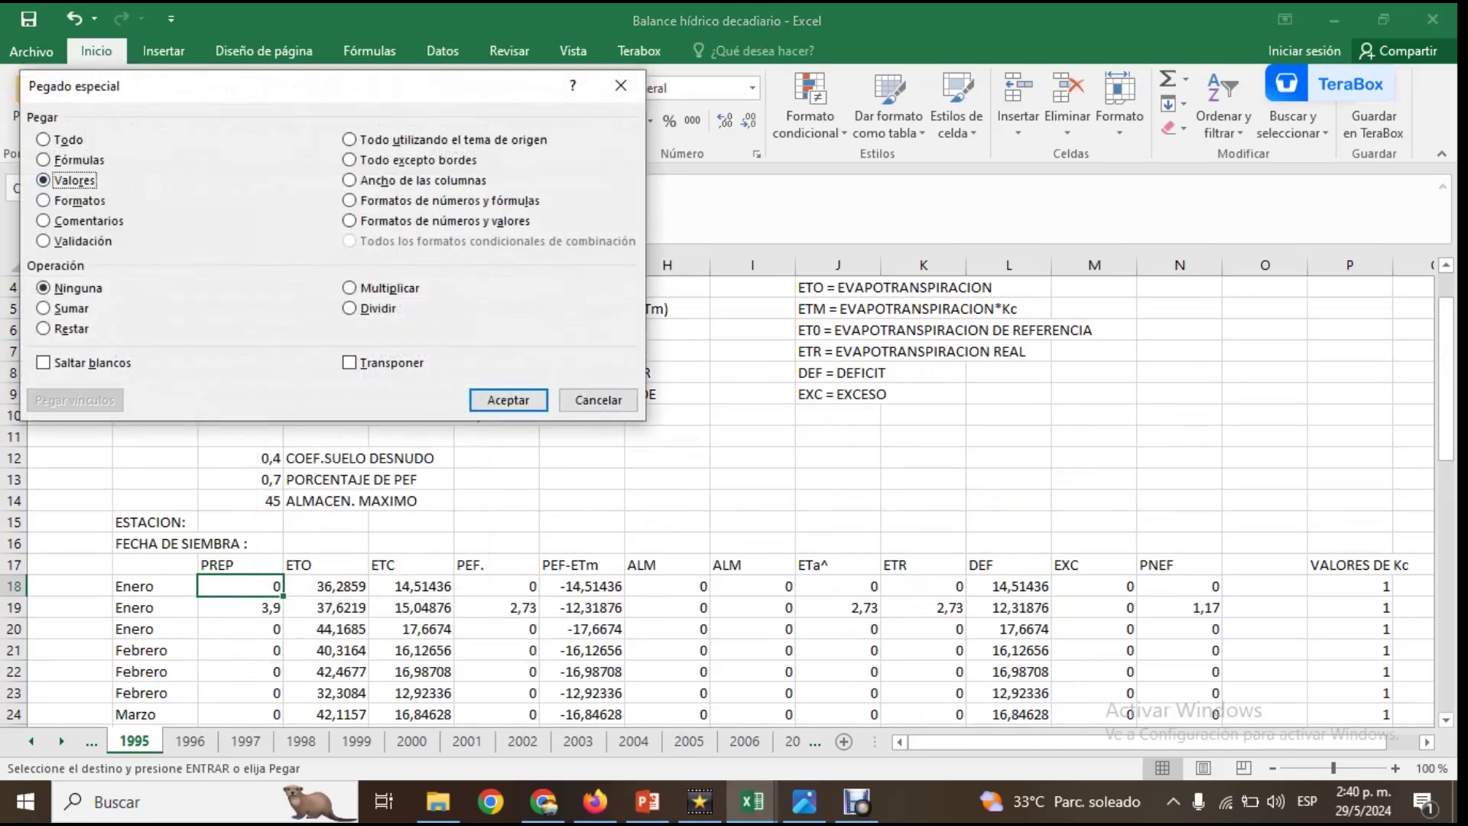
pyautogui.click(349, 362)
pyautogui.click(509, 399)
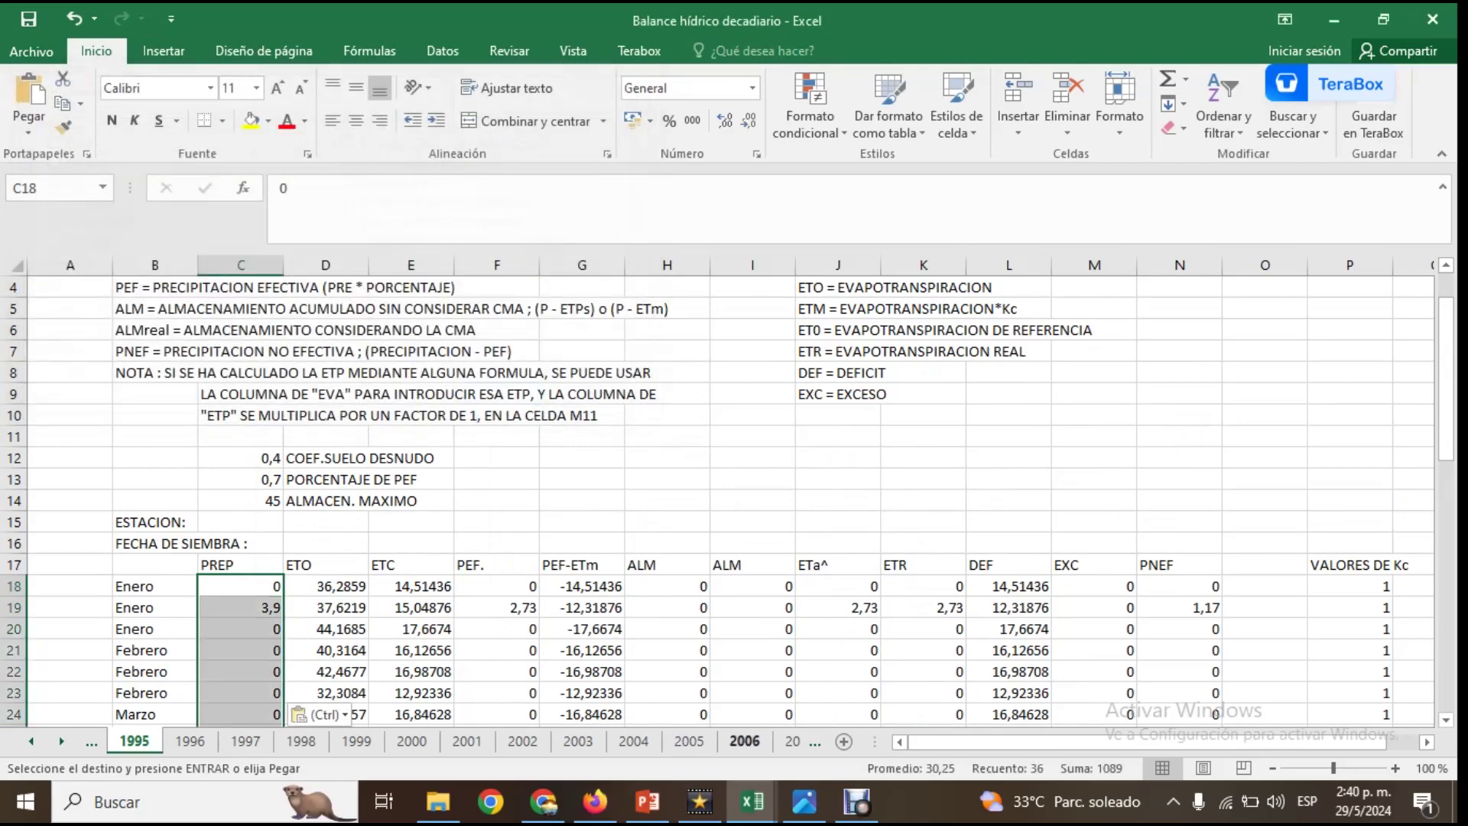
# - Copy the 1995 decadal evapotranspiration values, cells B56 to AK56, from the ETO table on Hoja2 of Cálculo de decadiarios
pyautogui.moveTo(752, 801)
pyautogui.click(868, 699)
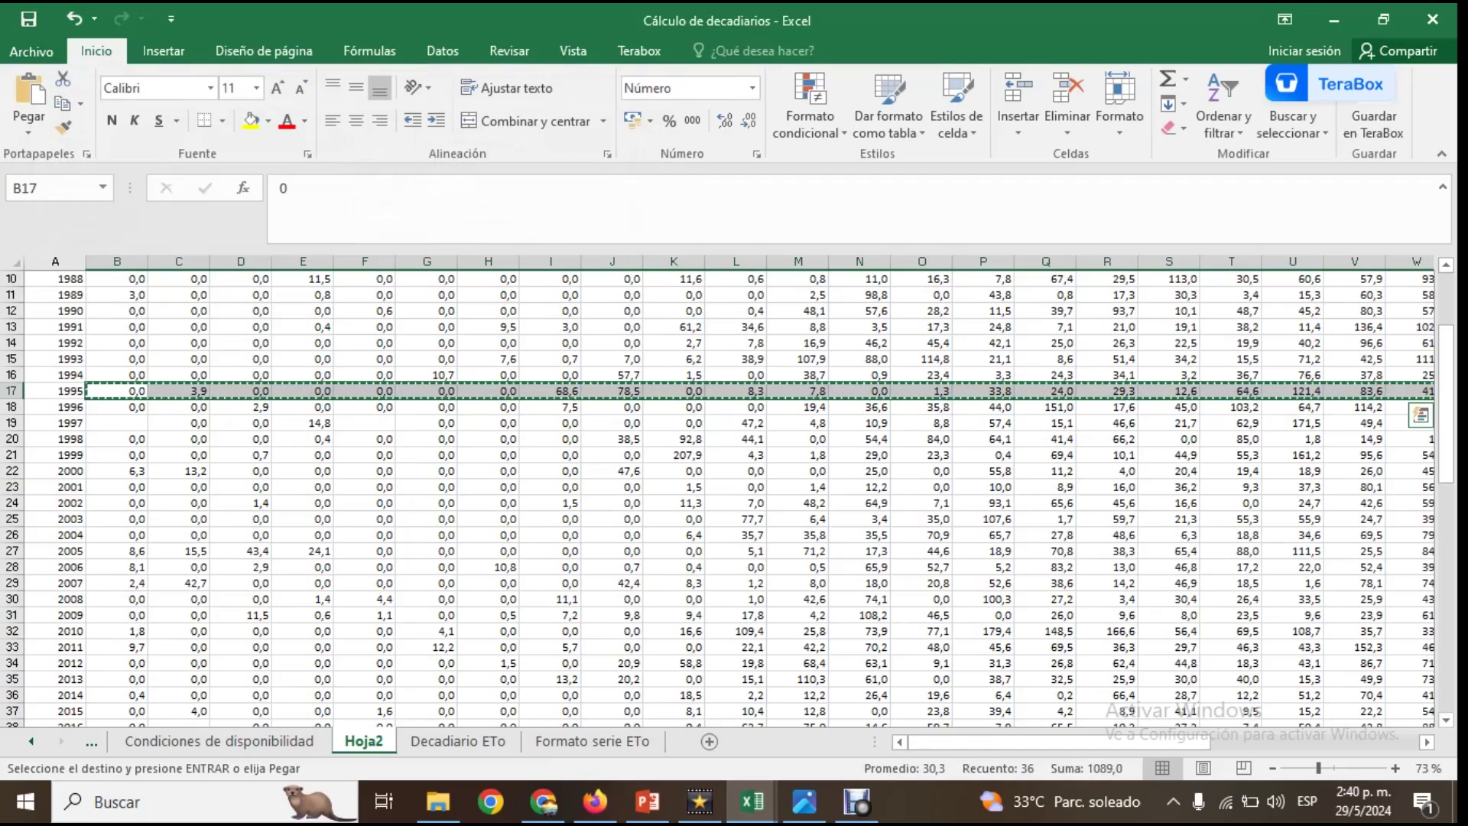
pyautogui.scroll(-11, 734, 497)
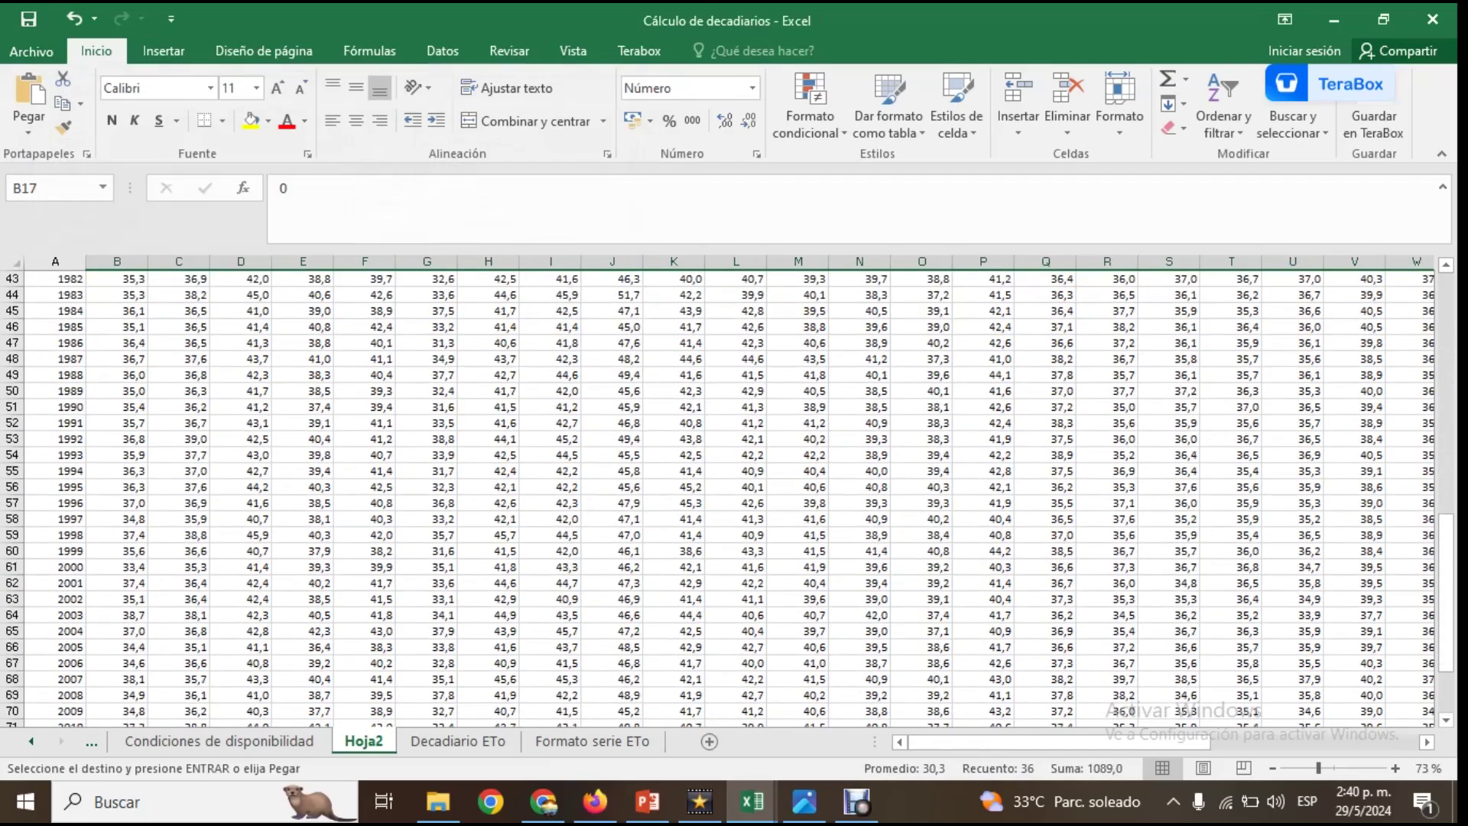
pyautogui.moveTo(117, 486); pyautogui.dragTo(1329, 496)
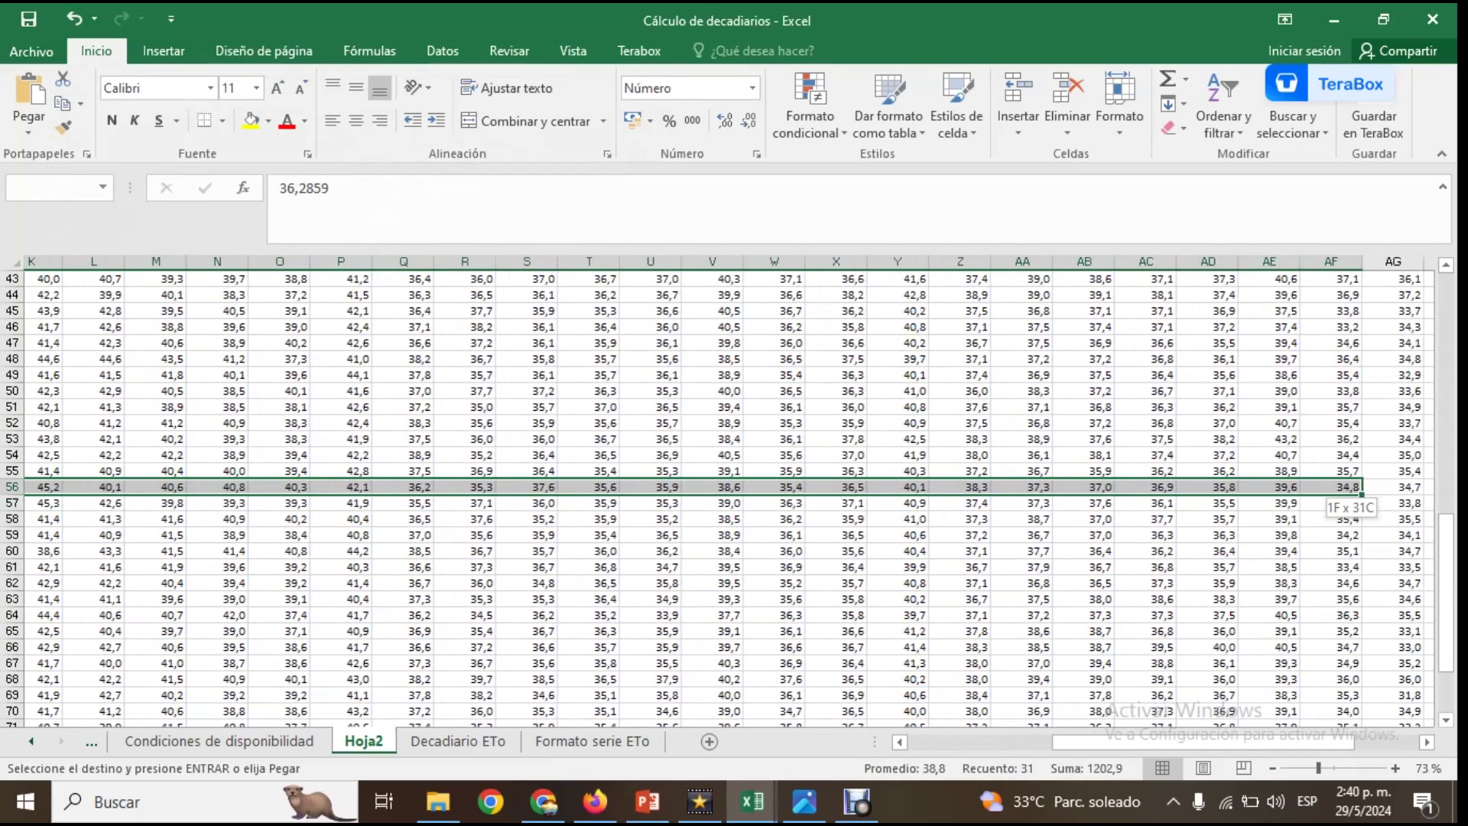
pyautogui.moveTo(1328, 495); pyautogui.dragTo(1330, 495)
pyautogui.rightClick(1330, 495)
pyautogui.click(1114, 42)
pyautogui.hscroll(-10, 734, 489)
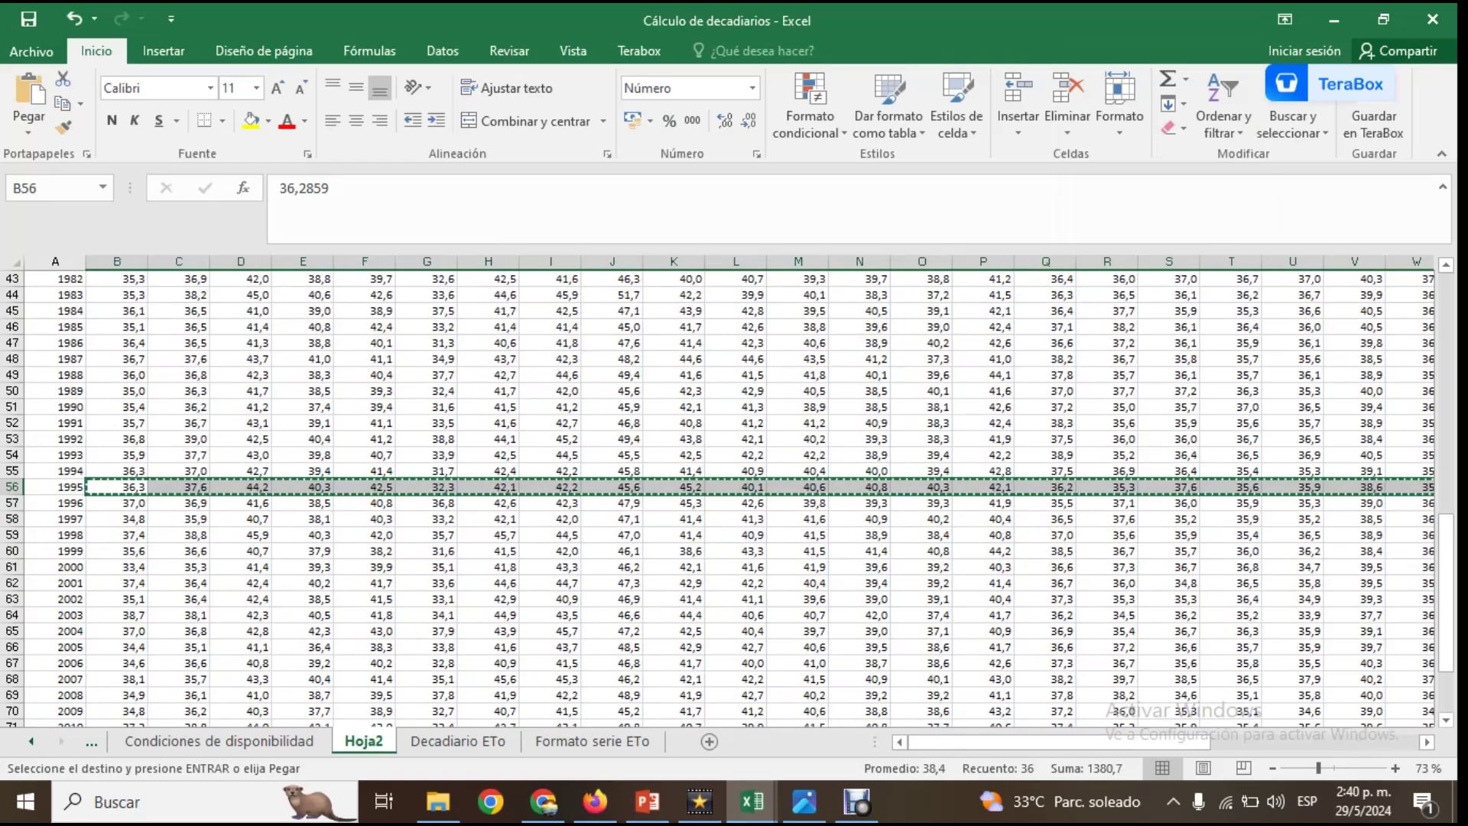
# - Paste the copied evapotranspiration as transposed values into the ETO column from D18 on sheet 1995 of Balance hídrico decadiario
pyautogui.moveTo(752, 801)
pyautogui.click(631, 700)
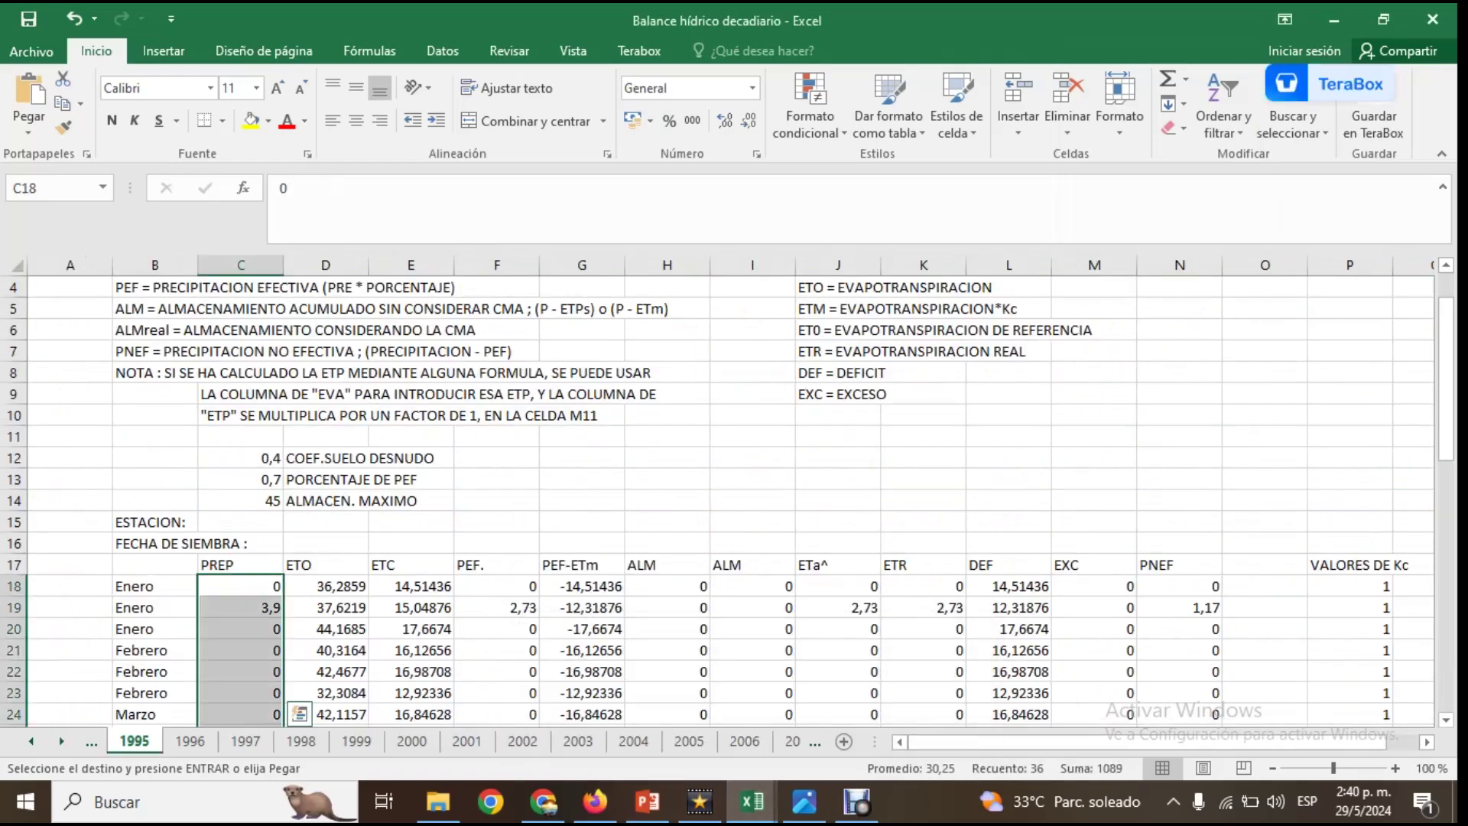
pyautogui.click(325, 586)
pyautogui.rightClick(326, 587)
pyautogui.click(375, 255)
pyautogui.click(160, 175)
pyautogui.click(474, 357)
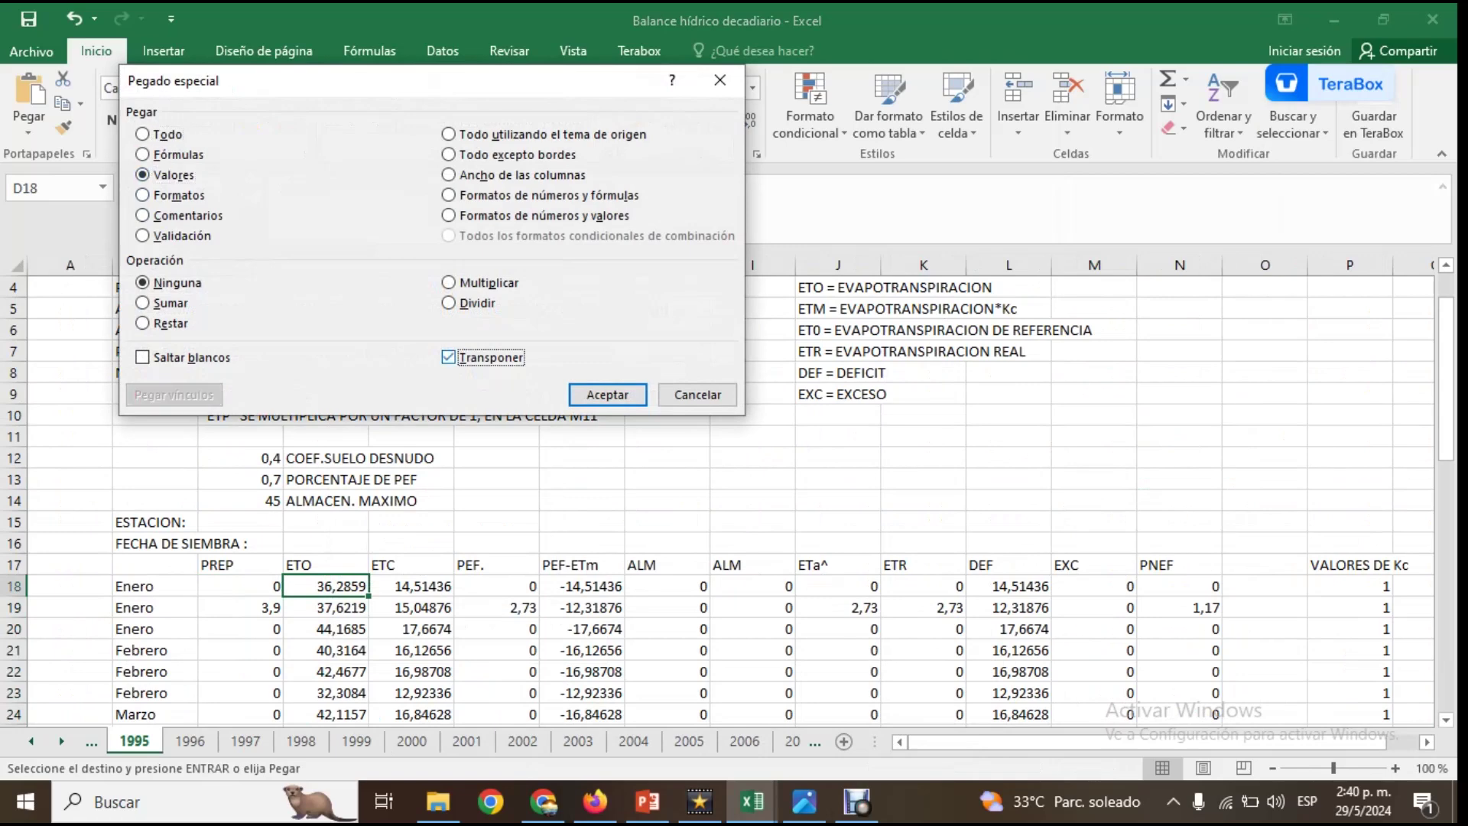
pyautogui.click(607, 395)
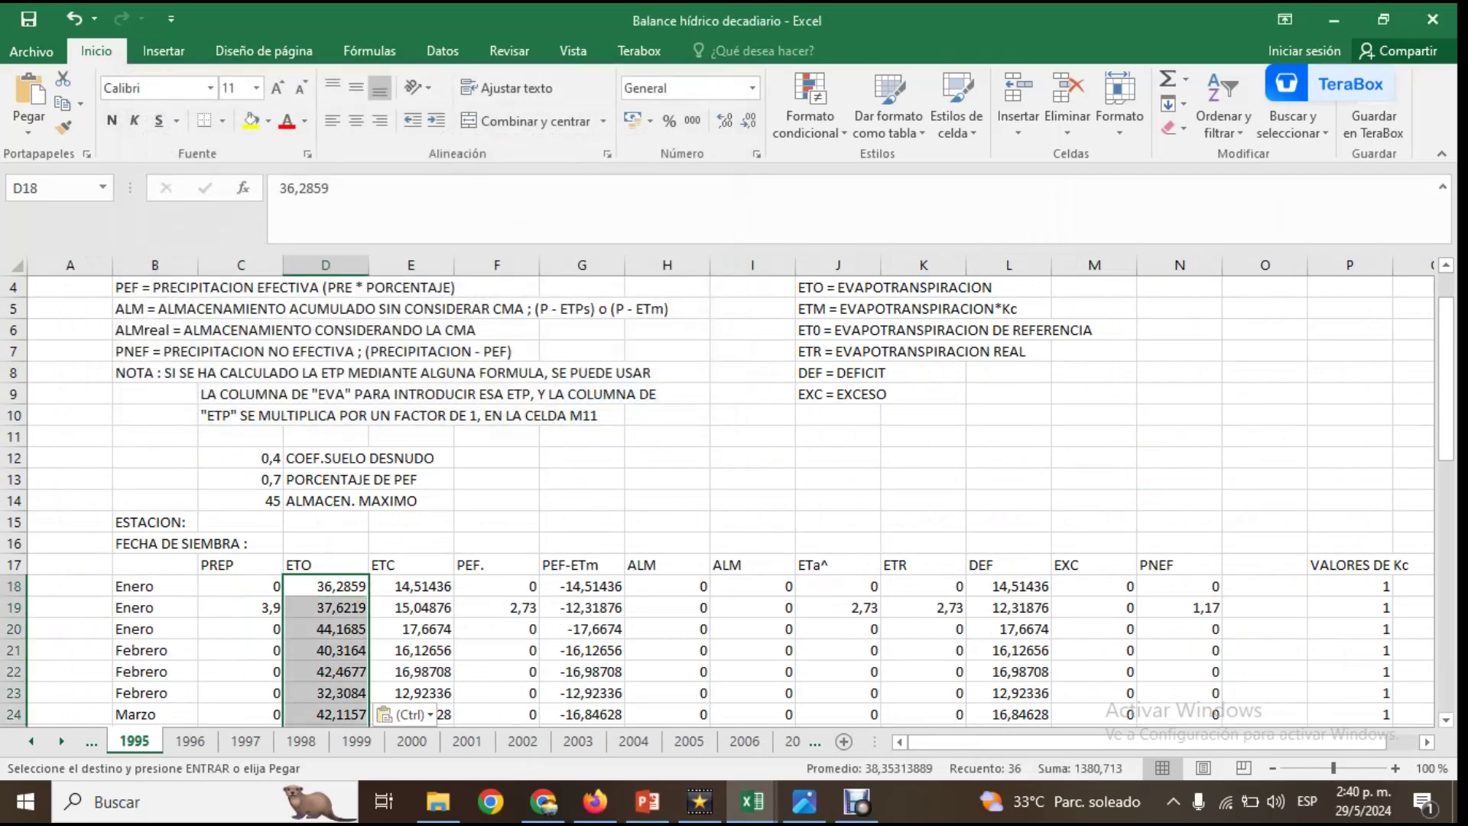
# - Set the ALMACEN. MAXIMO value in cell C14 of sheet 1995 to 64,5
pyautogui.click(241, 501)
pyautogui.write('6')
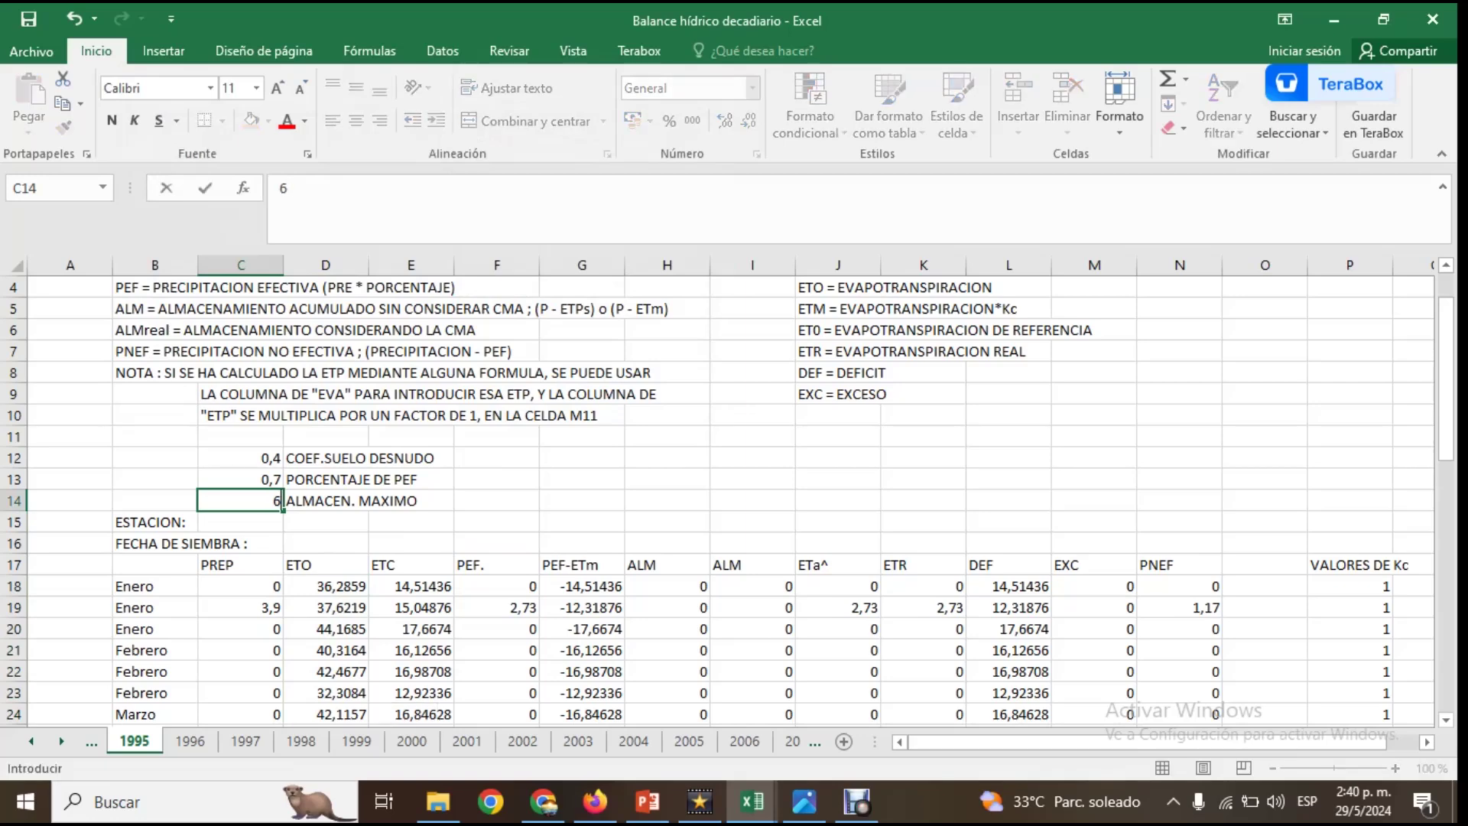
pyautogui.write('4,5')
pyautogui.click(496, 521)
# - Review the decadal water balance rows calculated for 1995, from Enero to Diciembre
pyautogui.scroll(-12, 726, 497)
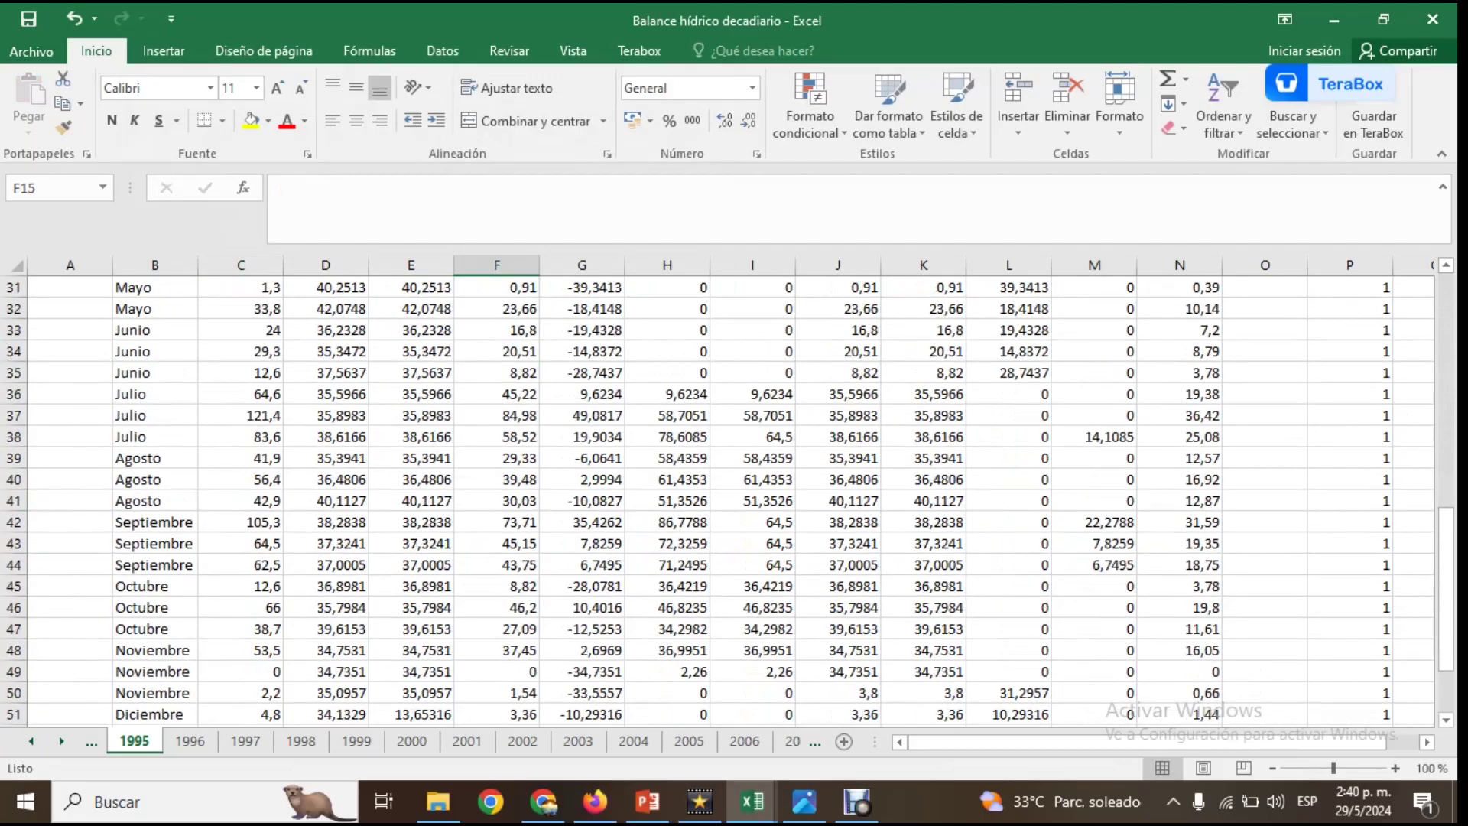
pyautogui.scroll(3, 726, 497)
pyautogui.scroll(3, 726, 497)
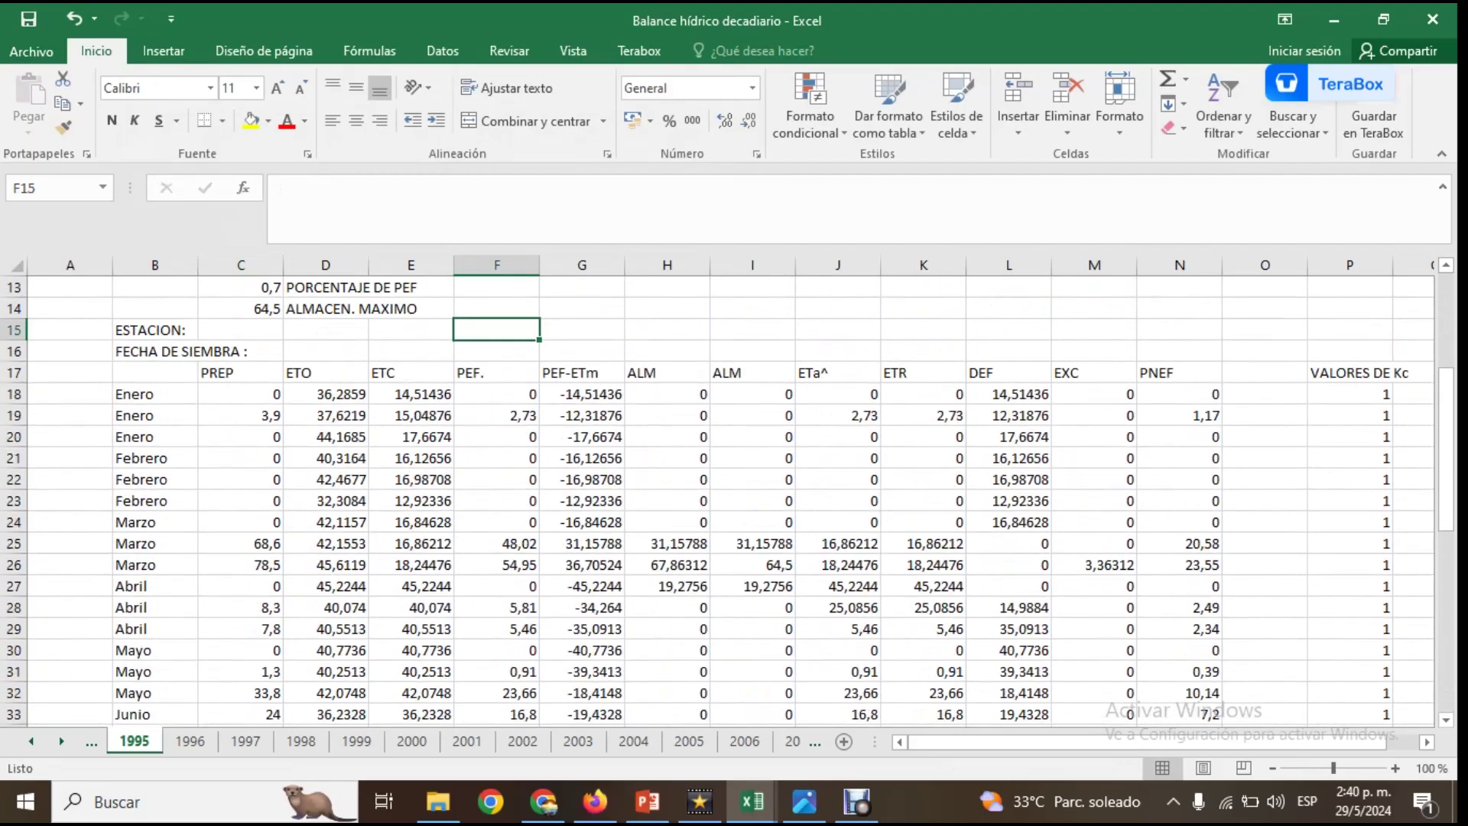
pyautogui.scroll(-2, 727, 497)
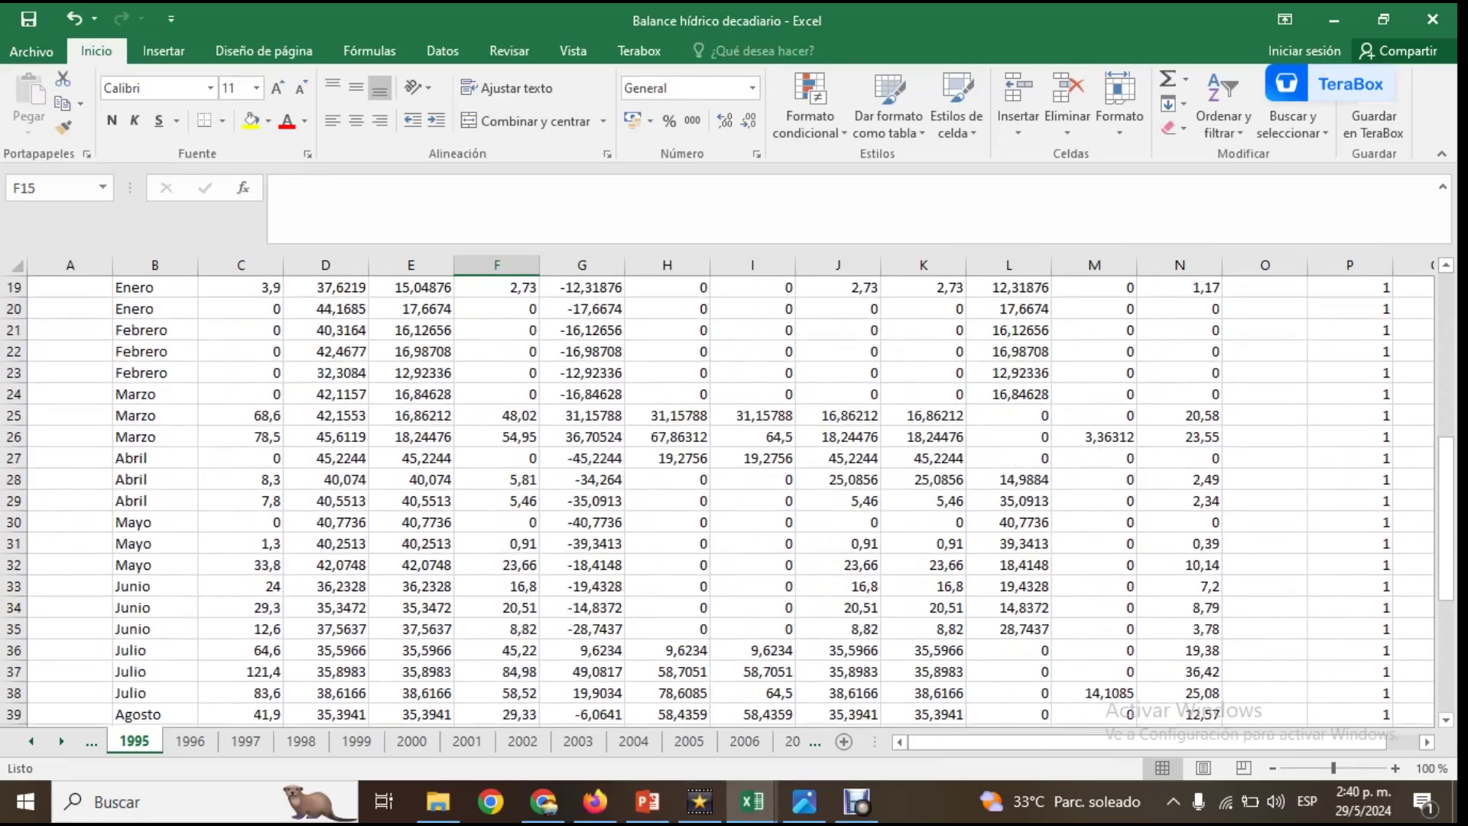
pyautogui.scroll(3, 726, 497)
pyautogui.scroll(-3, 726, 497)
pyautogui.scroll(2, 727, 497)
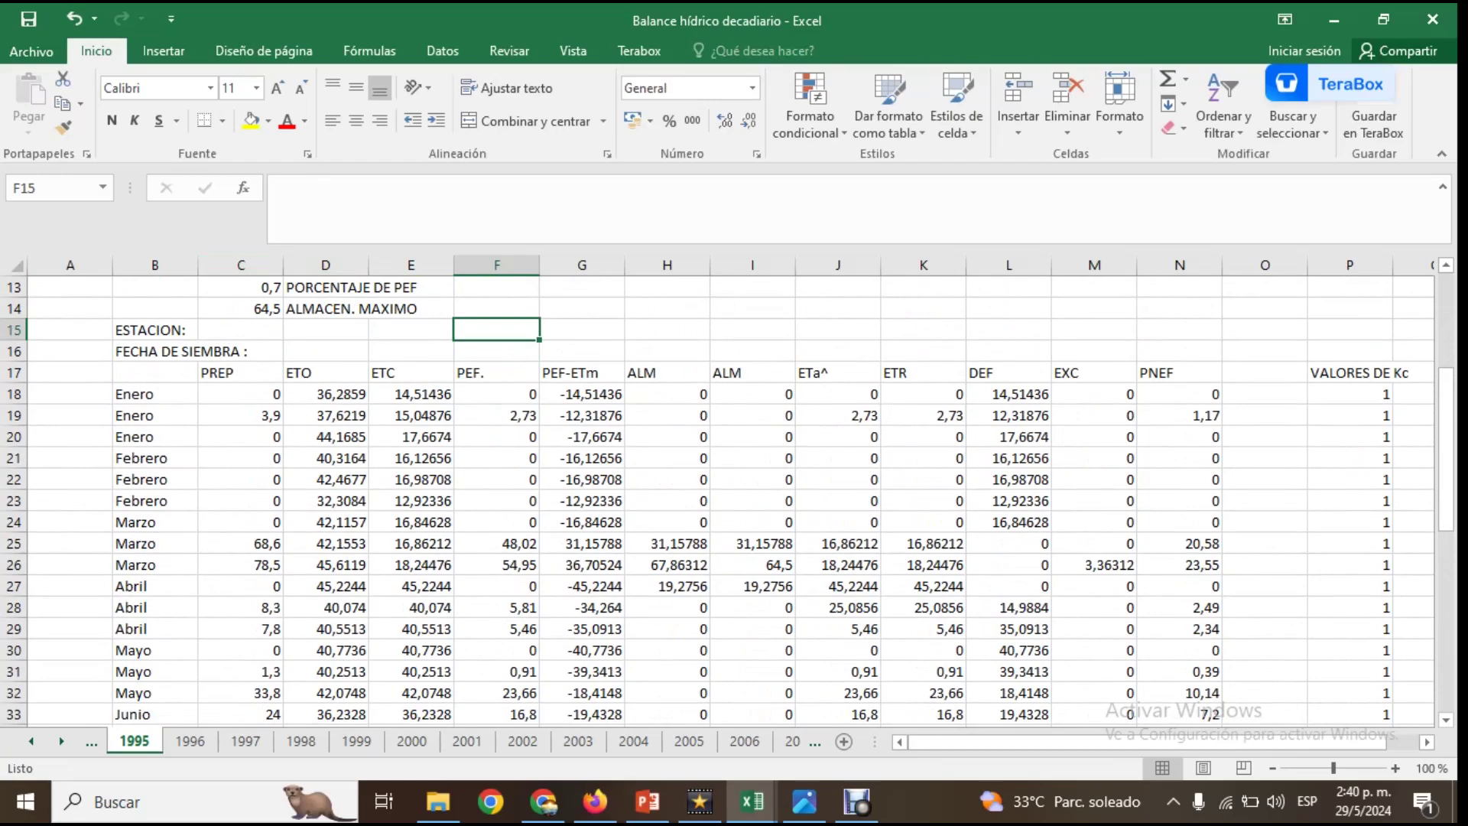
# - Examine the ETR, DEF, EXC and PNEF columns of sheet 1995 down to the Total row
pyautogui.click(923, 373)
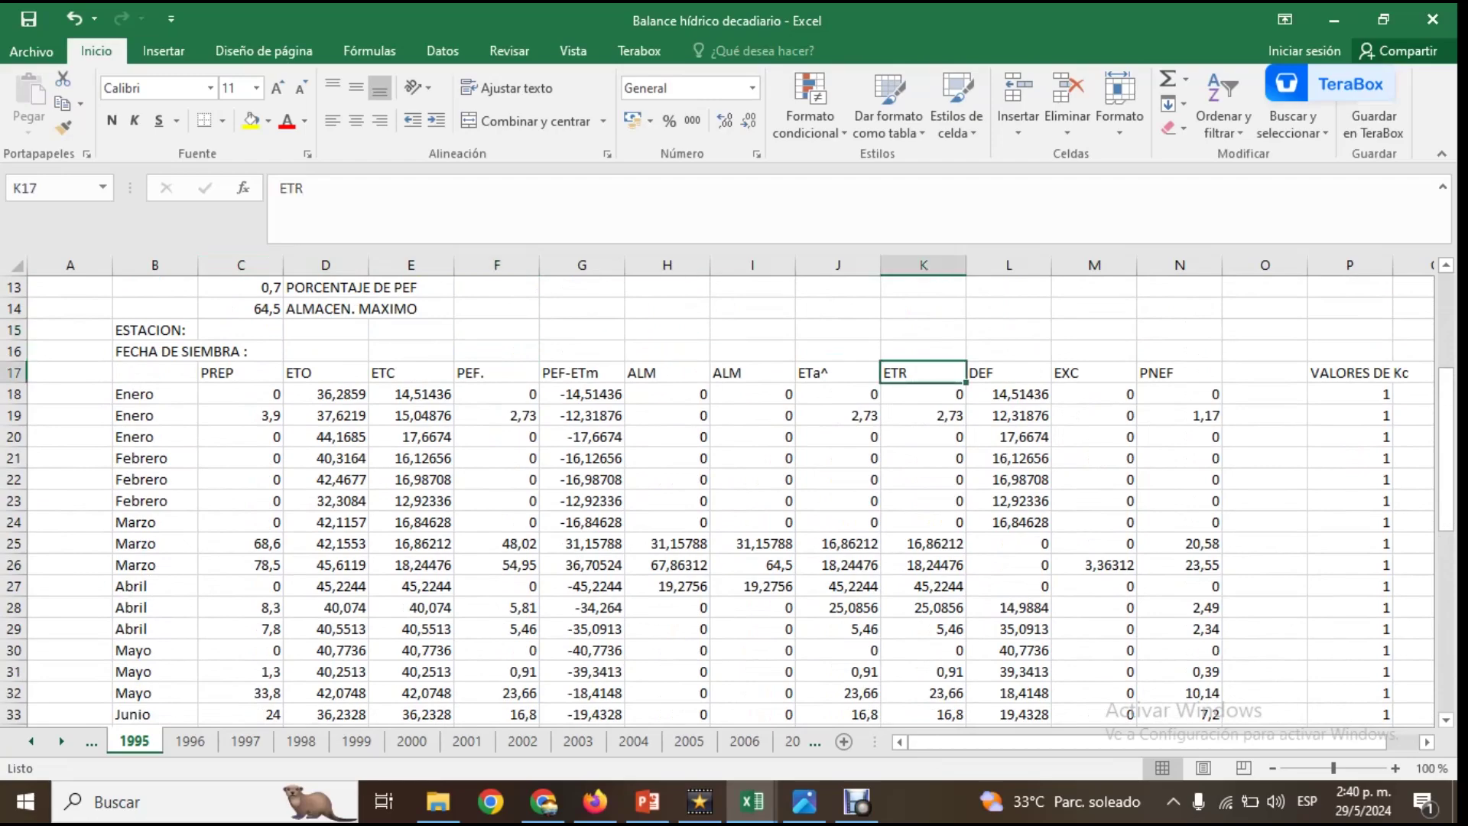
pyautogui.click(1008, 373)
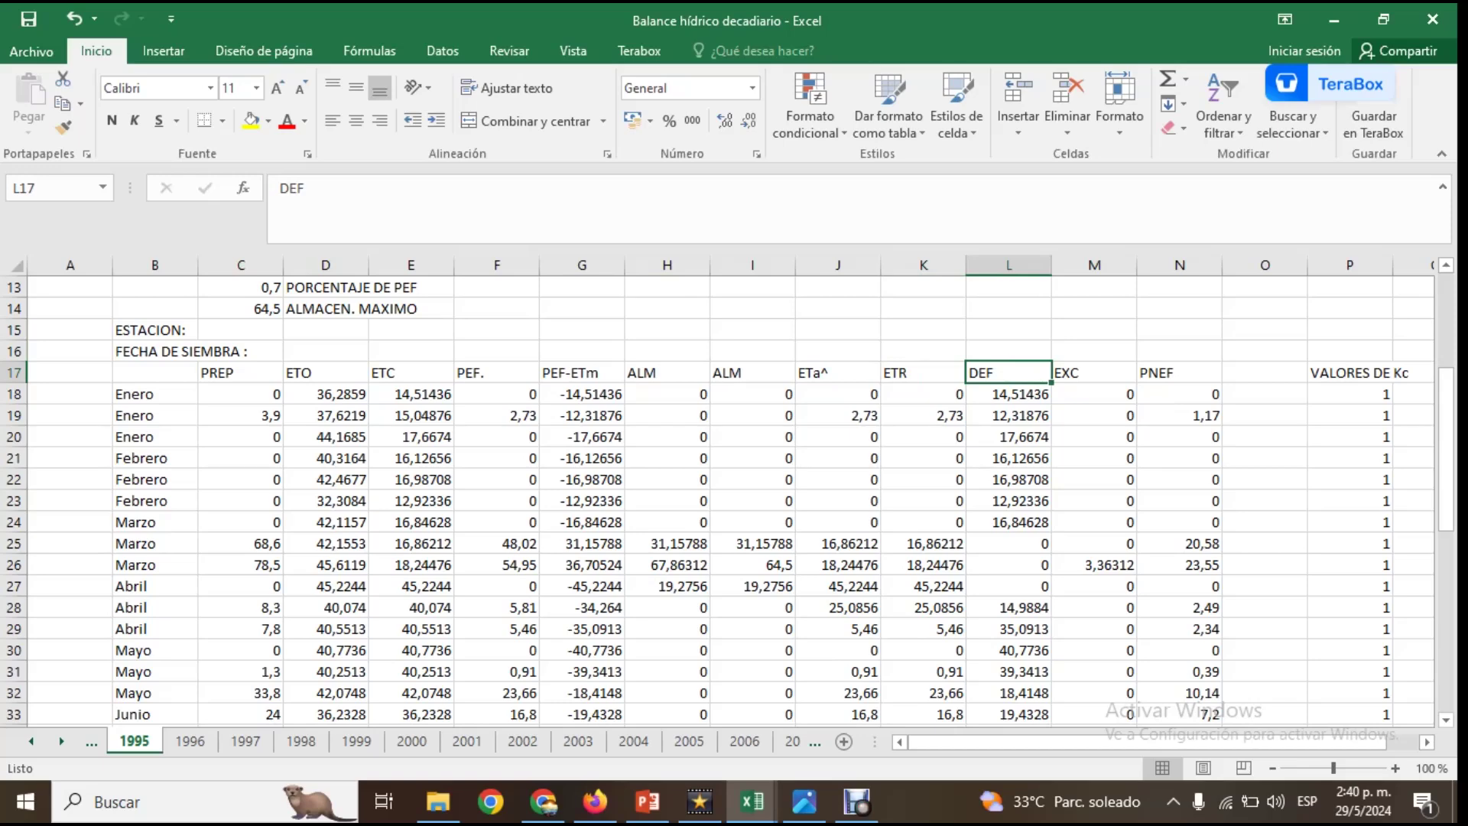
pyautogui.click(1094, 373)
pyautogui.click(1179, 373)
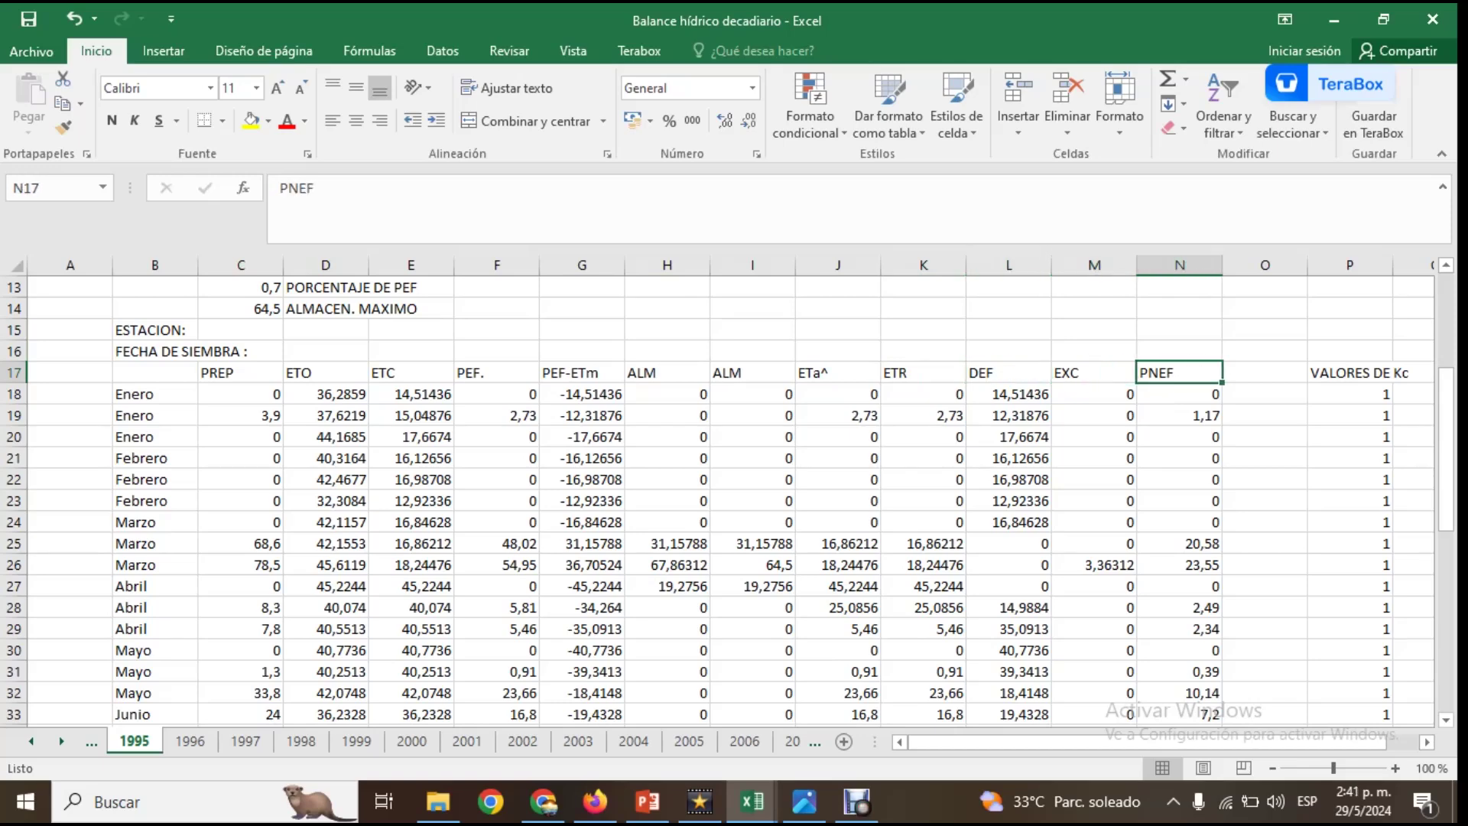
pyautogui.click(1094, 373)
pyautogui.moveTo(923, 265); pyautogui.dragTo(1116, 264)
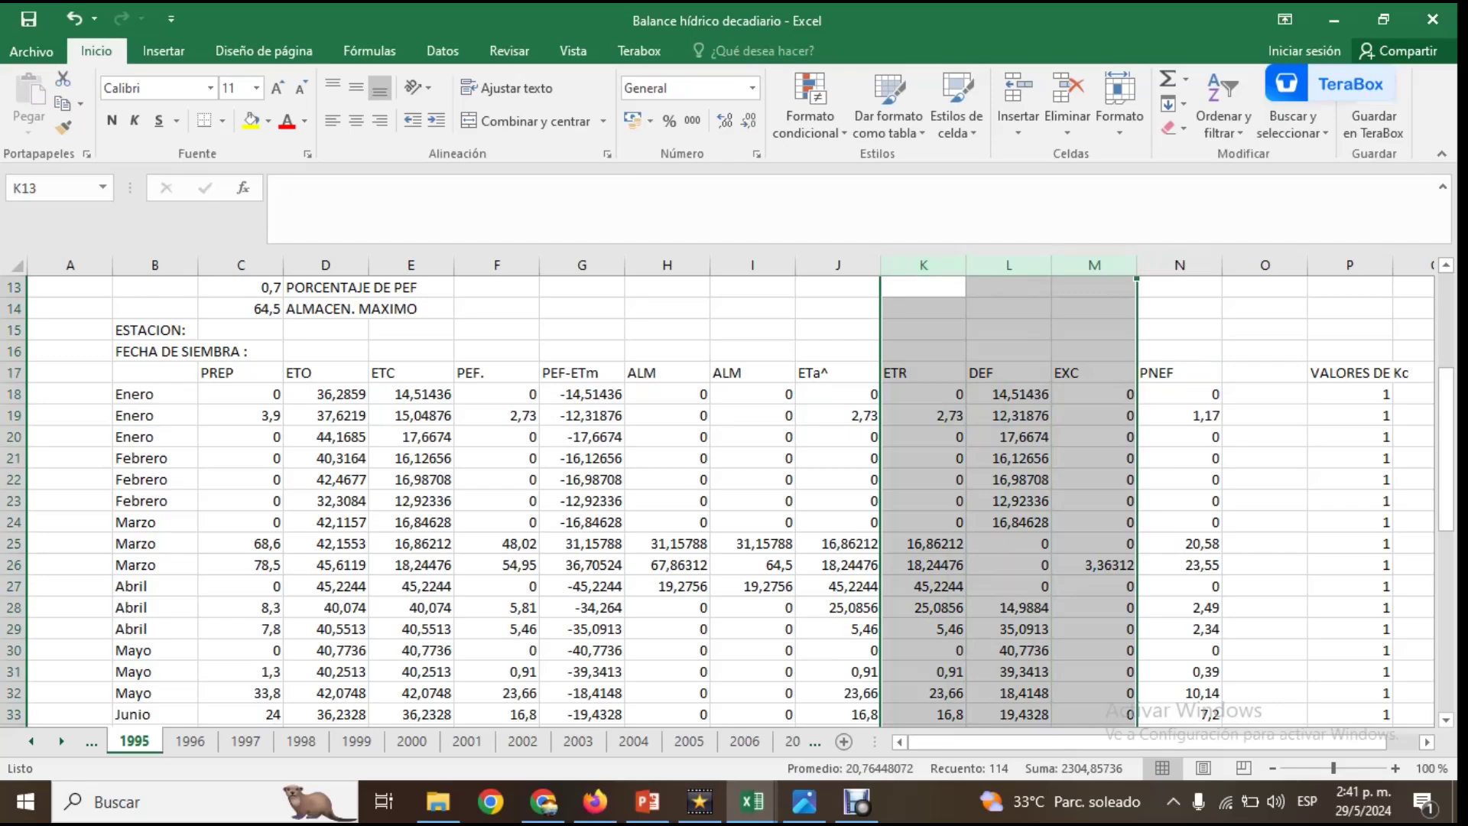
pyautogui.click(1008, 459)
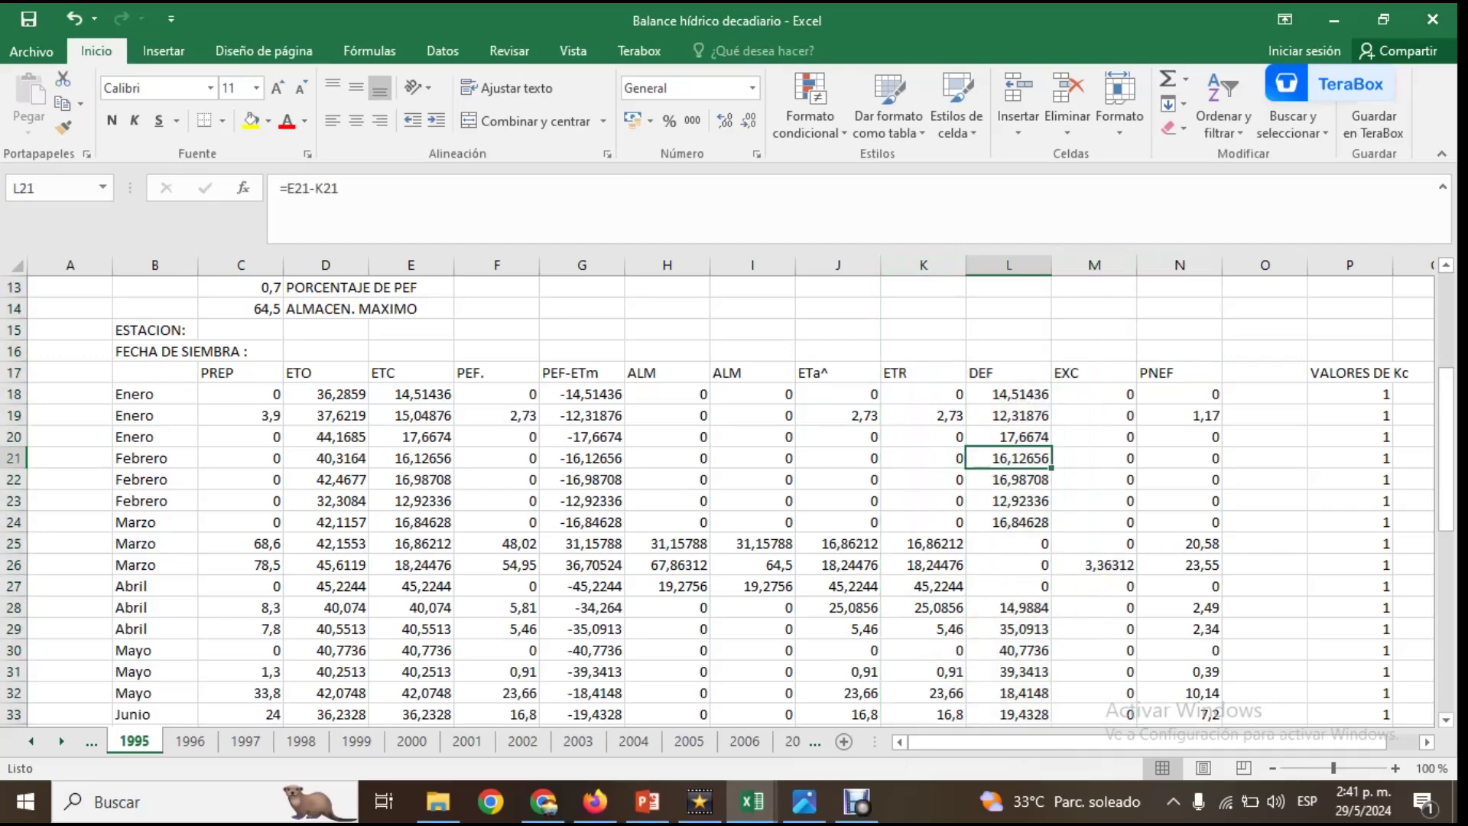
pyautogui.scroll(-5, 734, 497)
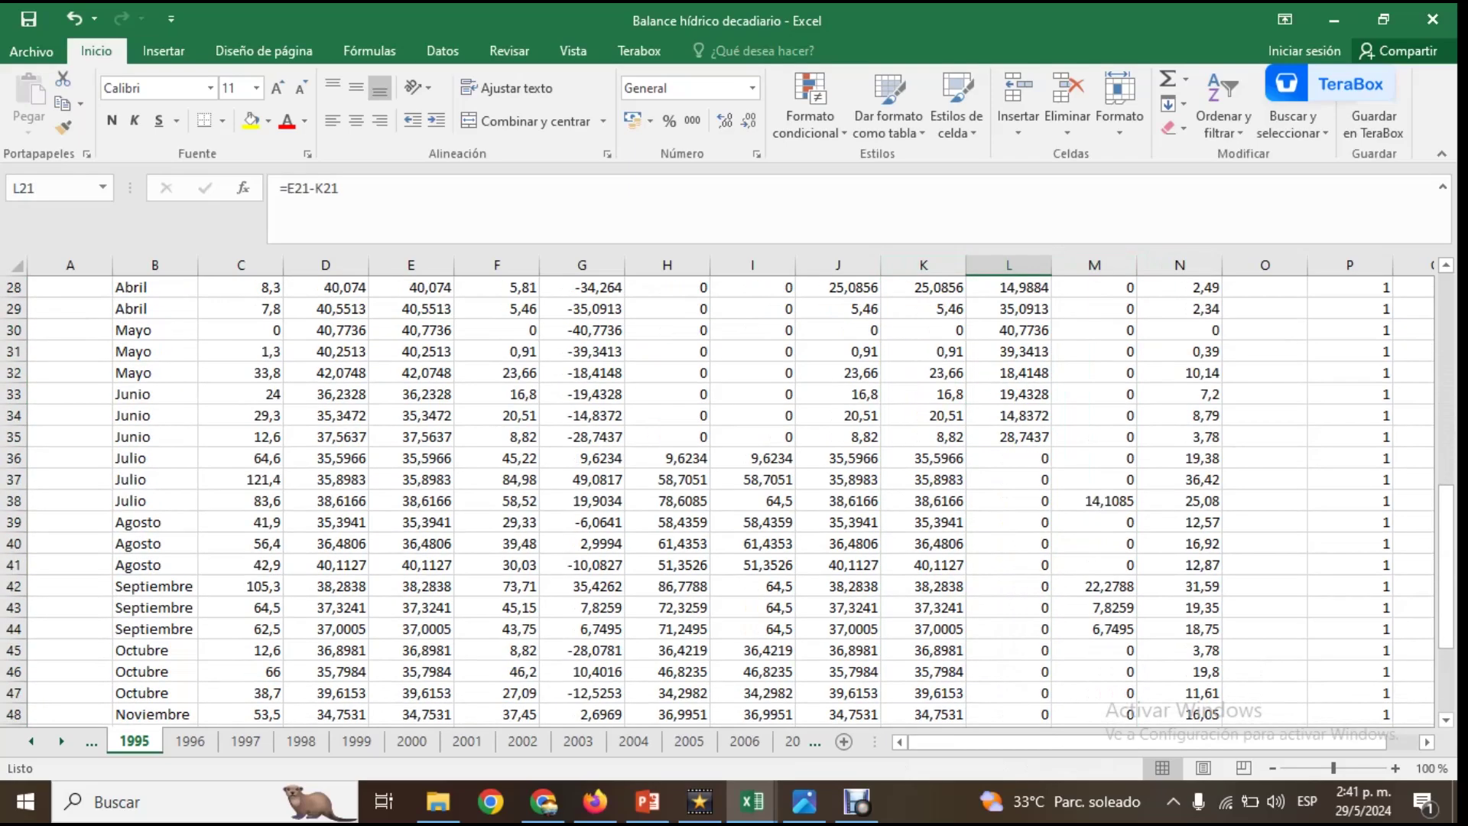
pyautogui.scroll(4, 734, 497)
pyautogui.scroll(-12, 734, 497)
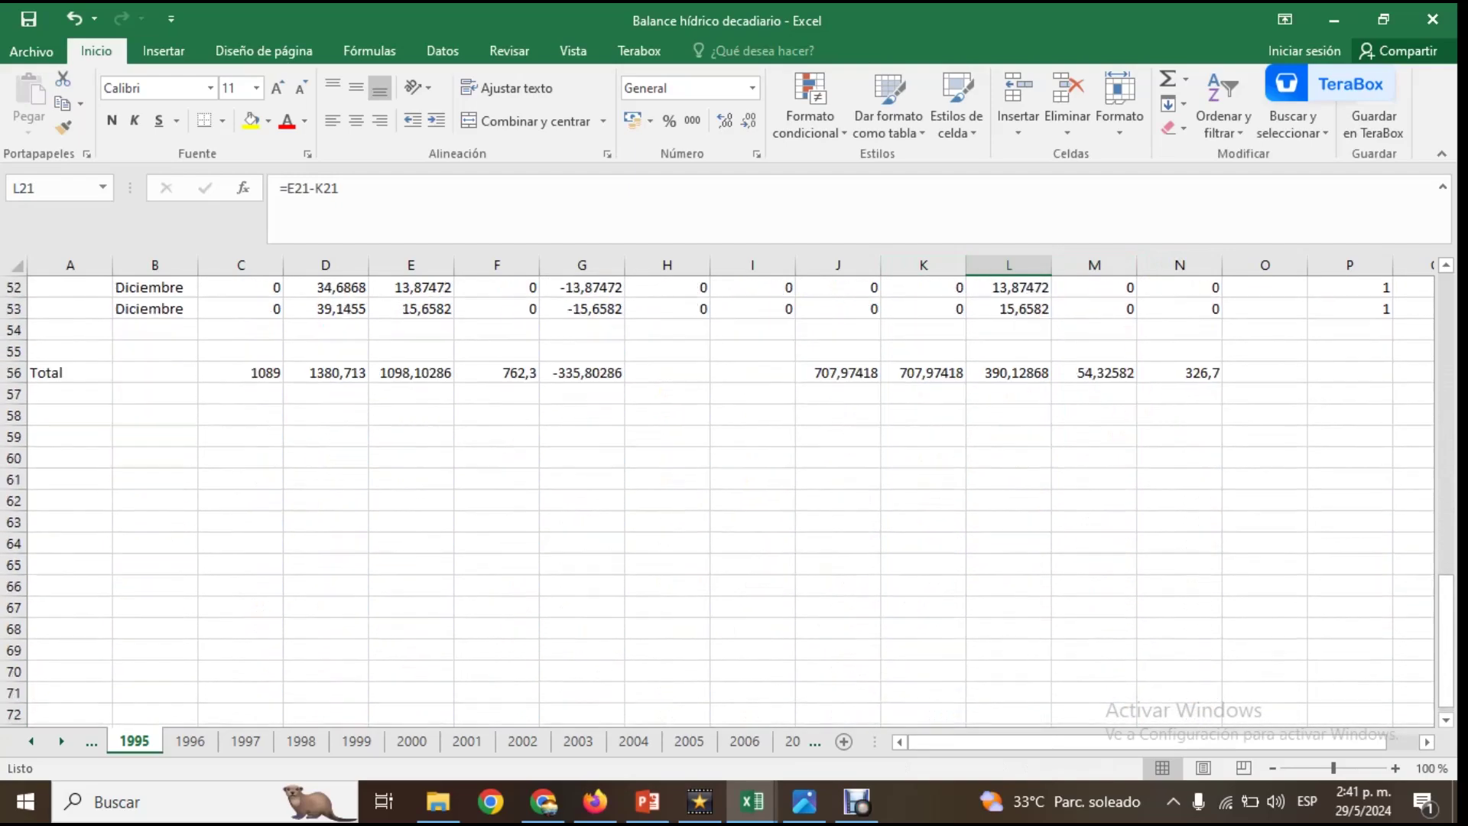
# - Examine the Total row sums from PREP to PNEF on sheet 1995 and match them with their column headings
pyautogui.scroll(1, 734, 497)
pyautogui.scroll(2, 734, 497)
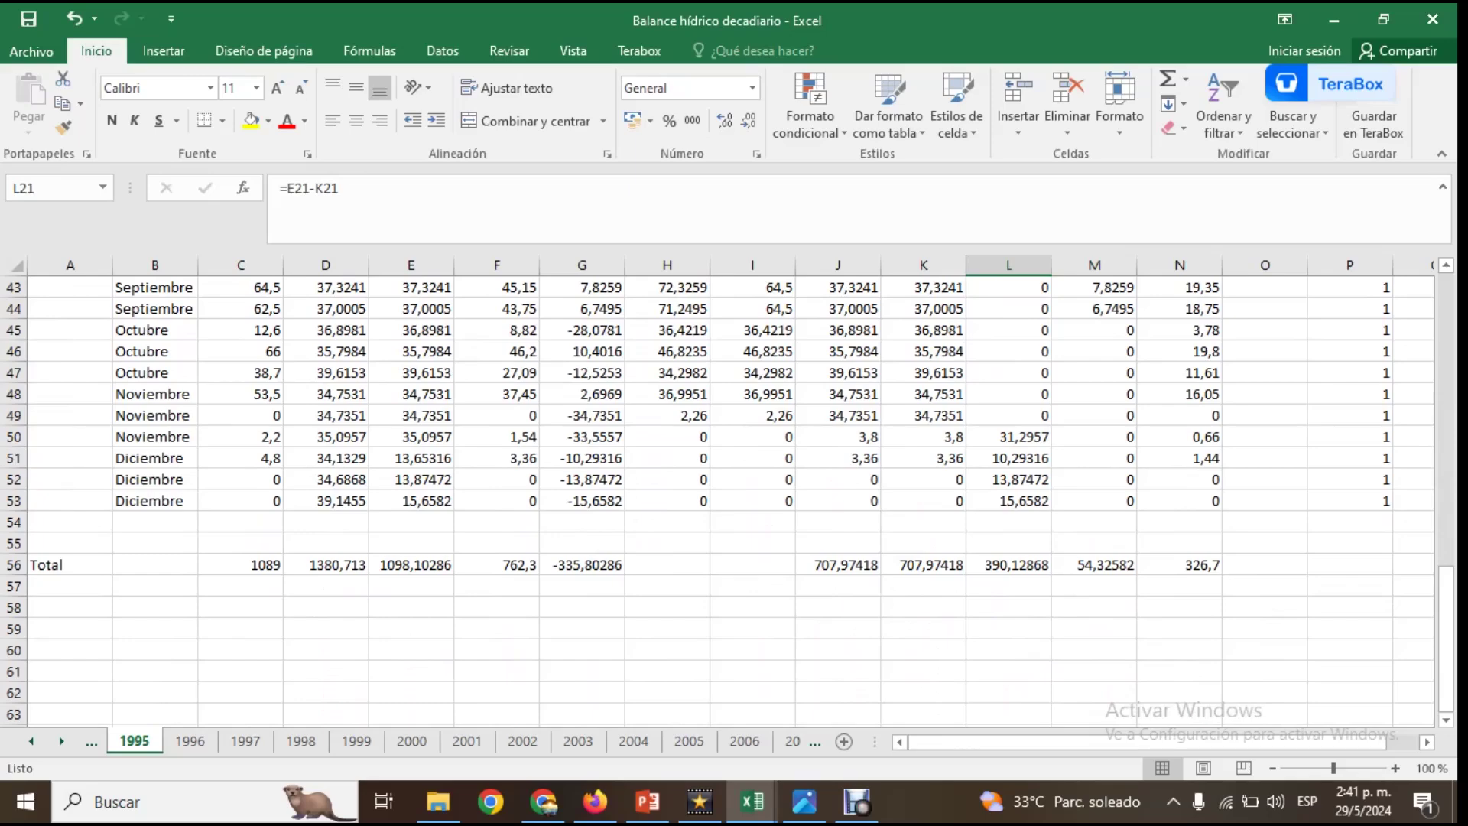
pyautogui.scroll(8, 734, 501)
pyautogui.scroll(-8, 734, 501)
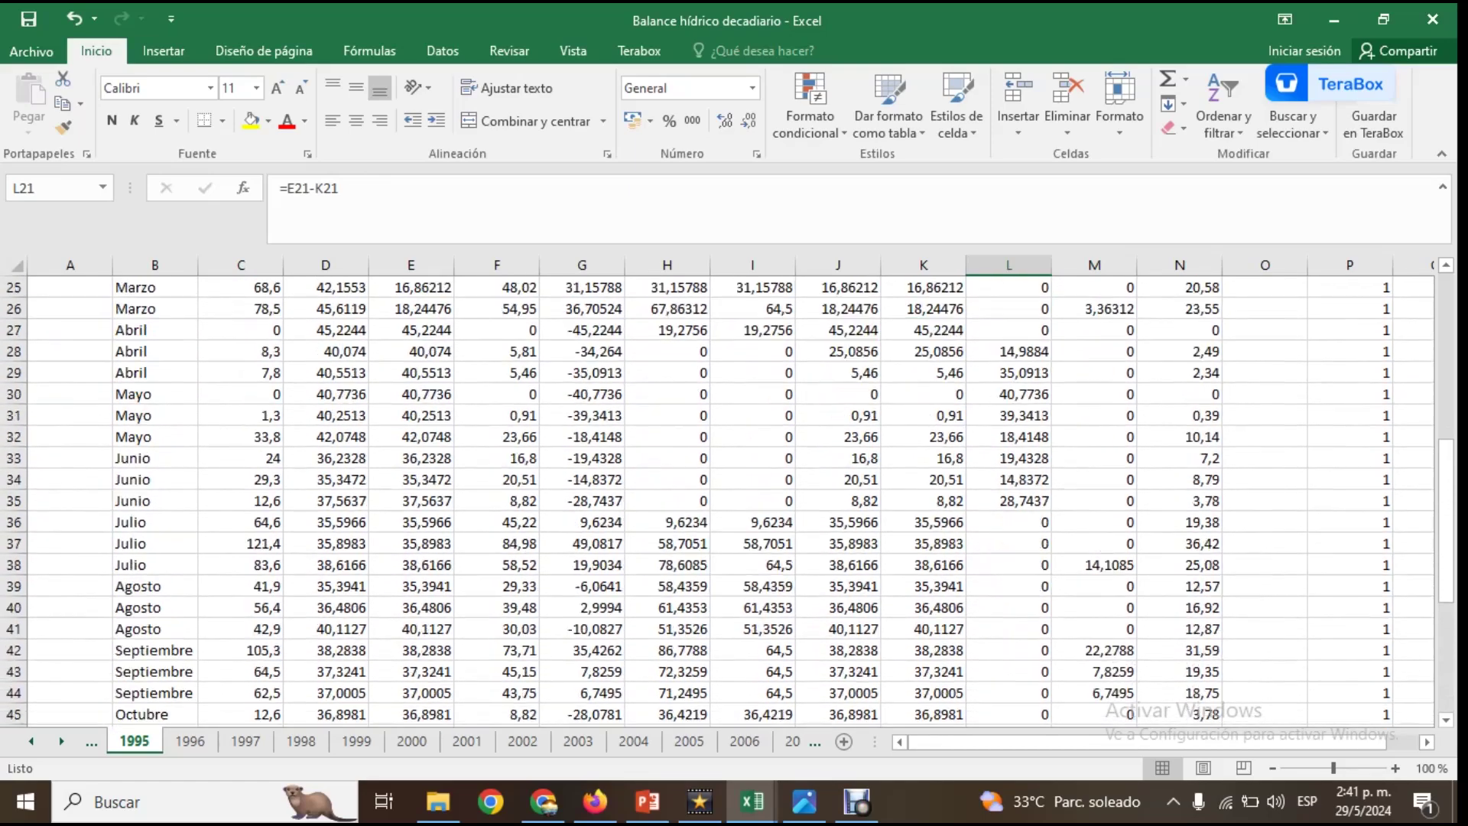
pyautogui.moveTo(240, 564); pyautogui.dragTo(1181, 565)
pyautogui.scroll(6, 1181, 566)
pyautogui.scroll(7, 727, 501)
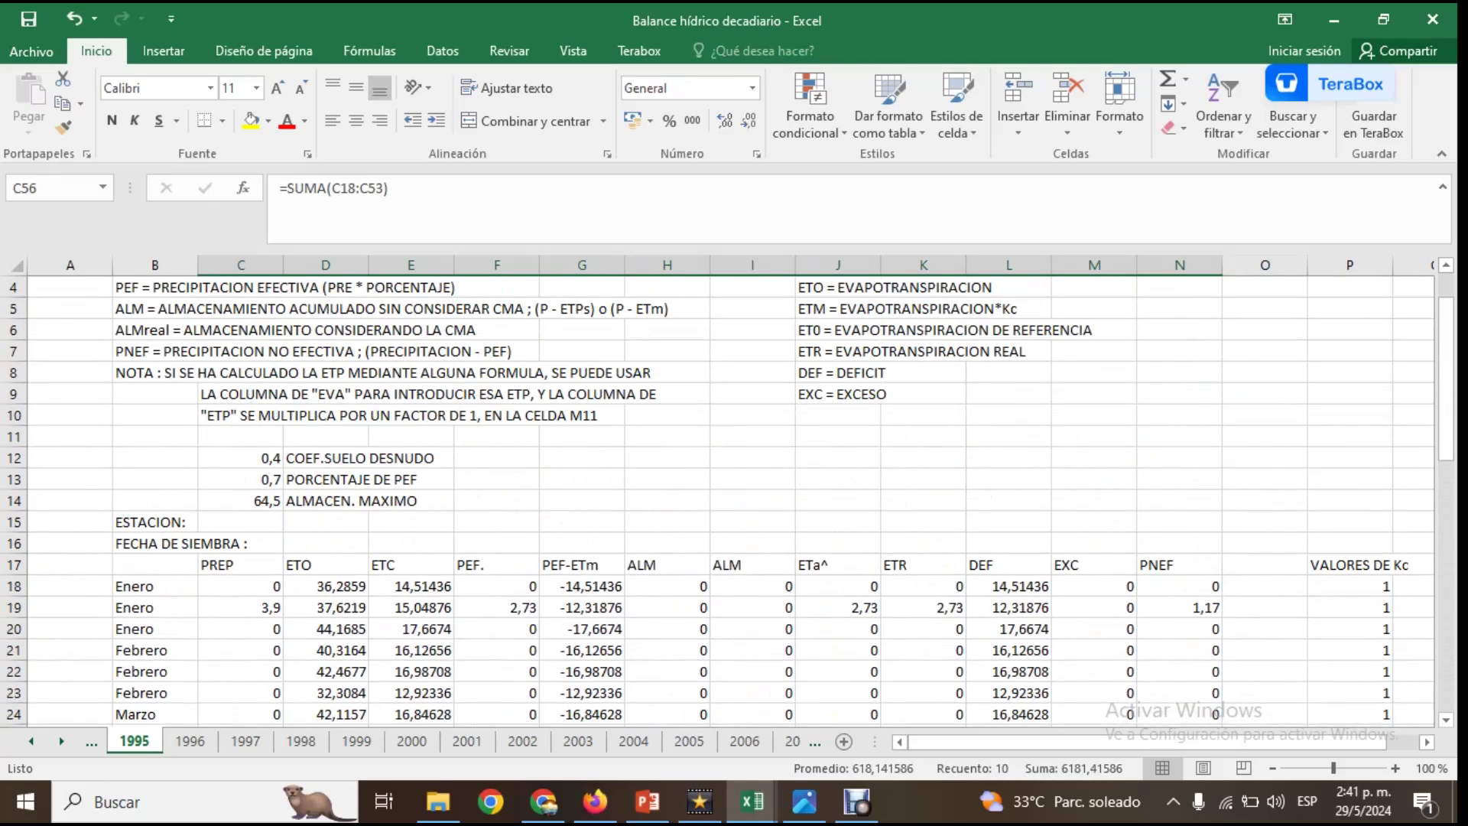
pyautogui.scroll(-14, 727, 501)
pyautogui.scroll(1, 727, 500)
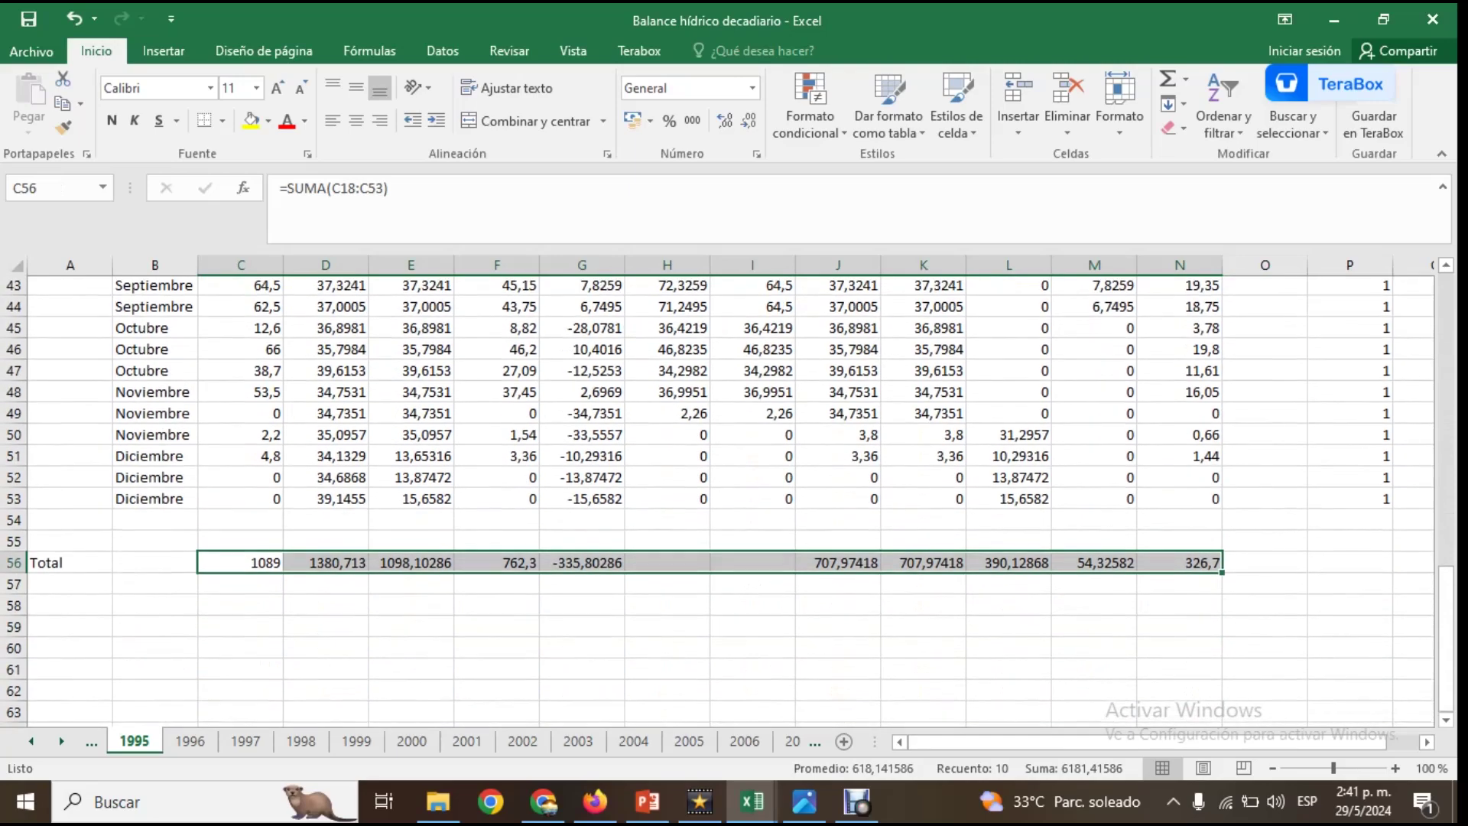
pyautogui.click(241, 565)
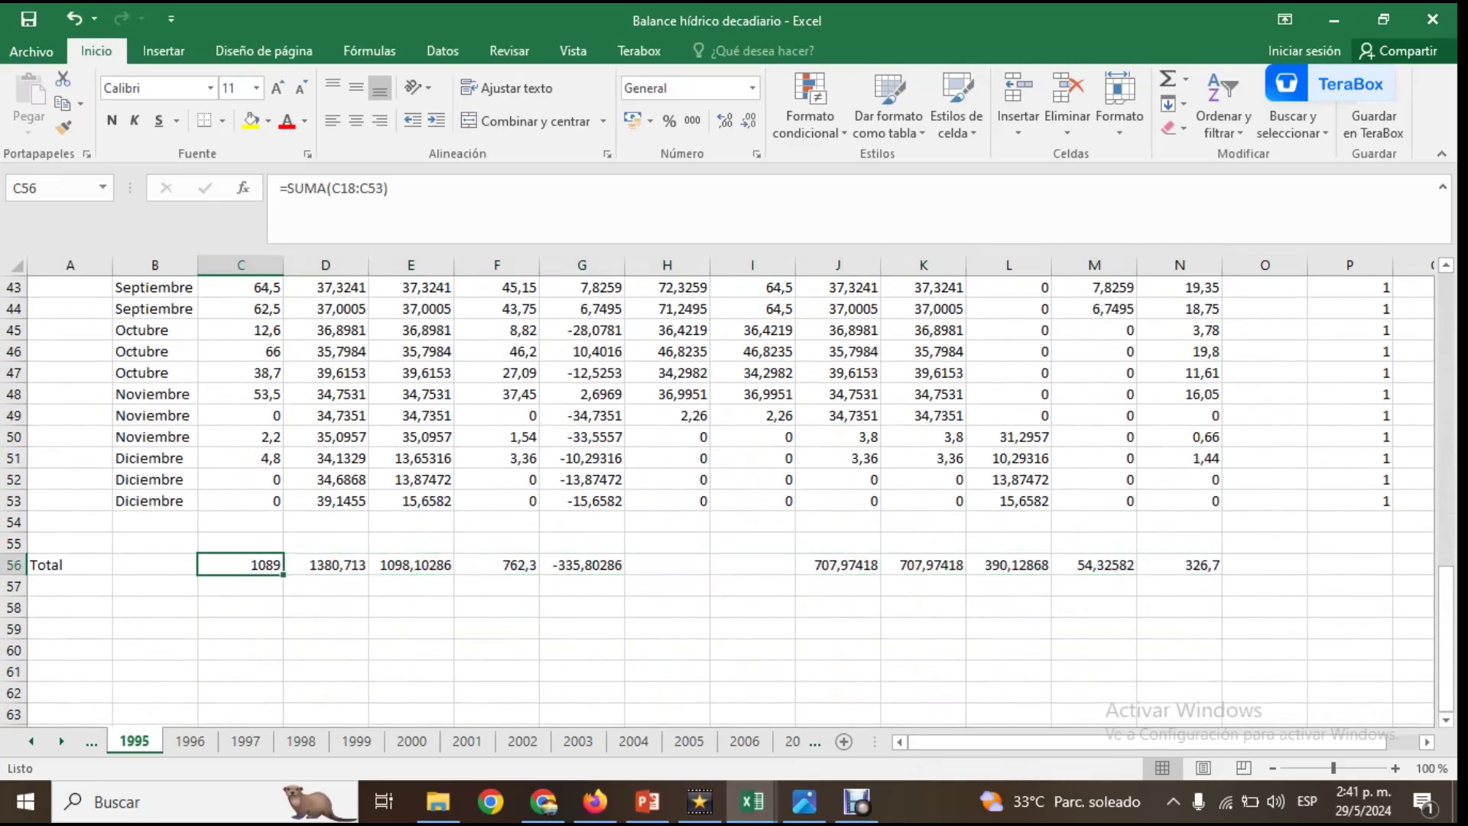
pyautogui.click(325, 565)
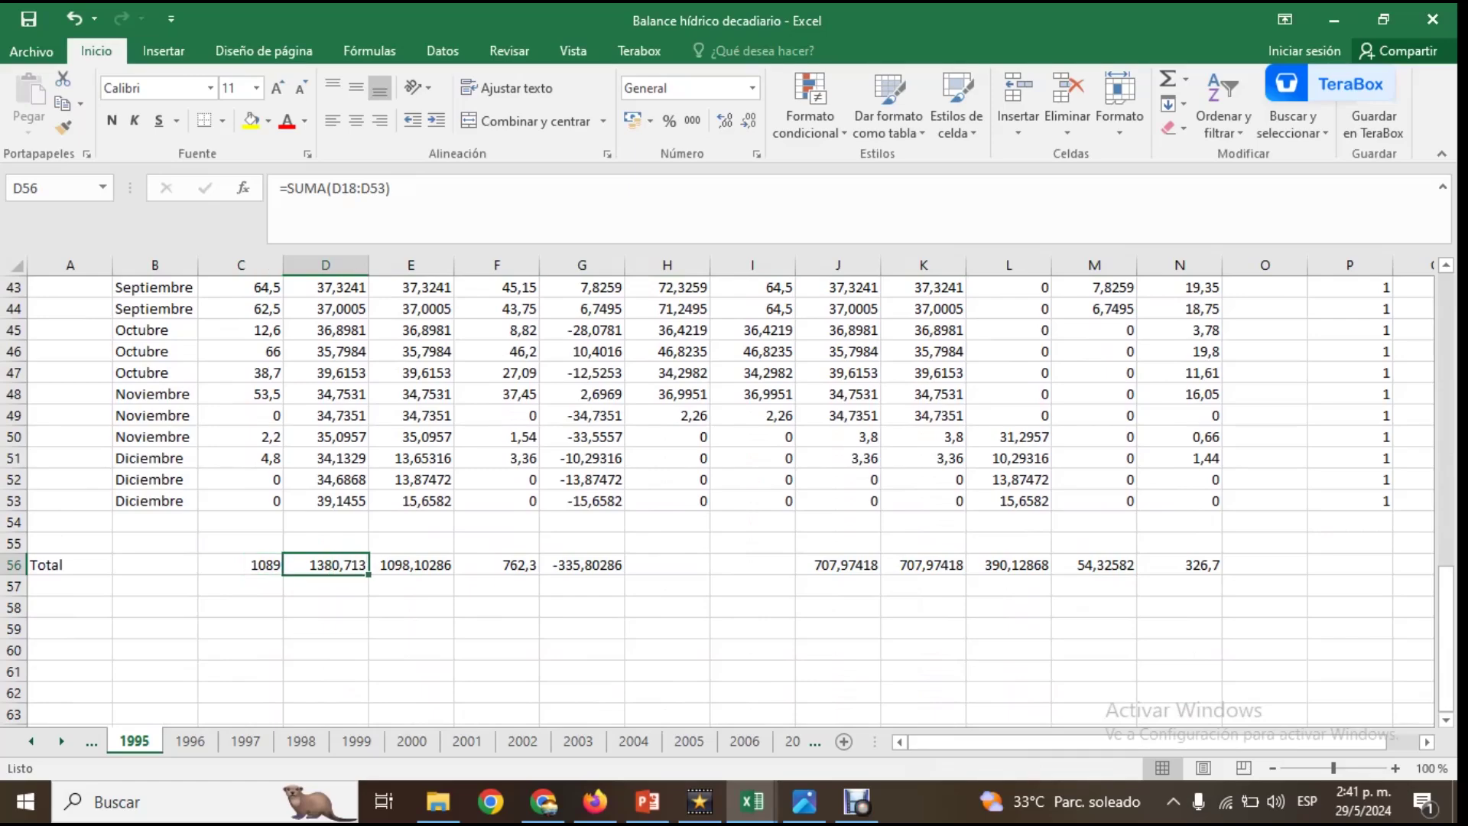
# - Look over the decadal balance rows of sheet 1995 above the Total row, from Enero to Diciembre
pyautogui.scroll(1, 717, 501)
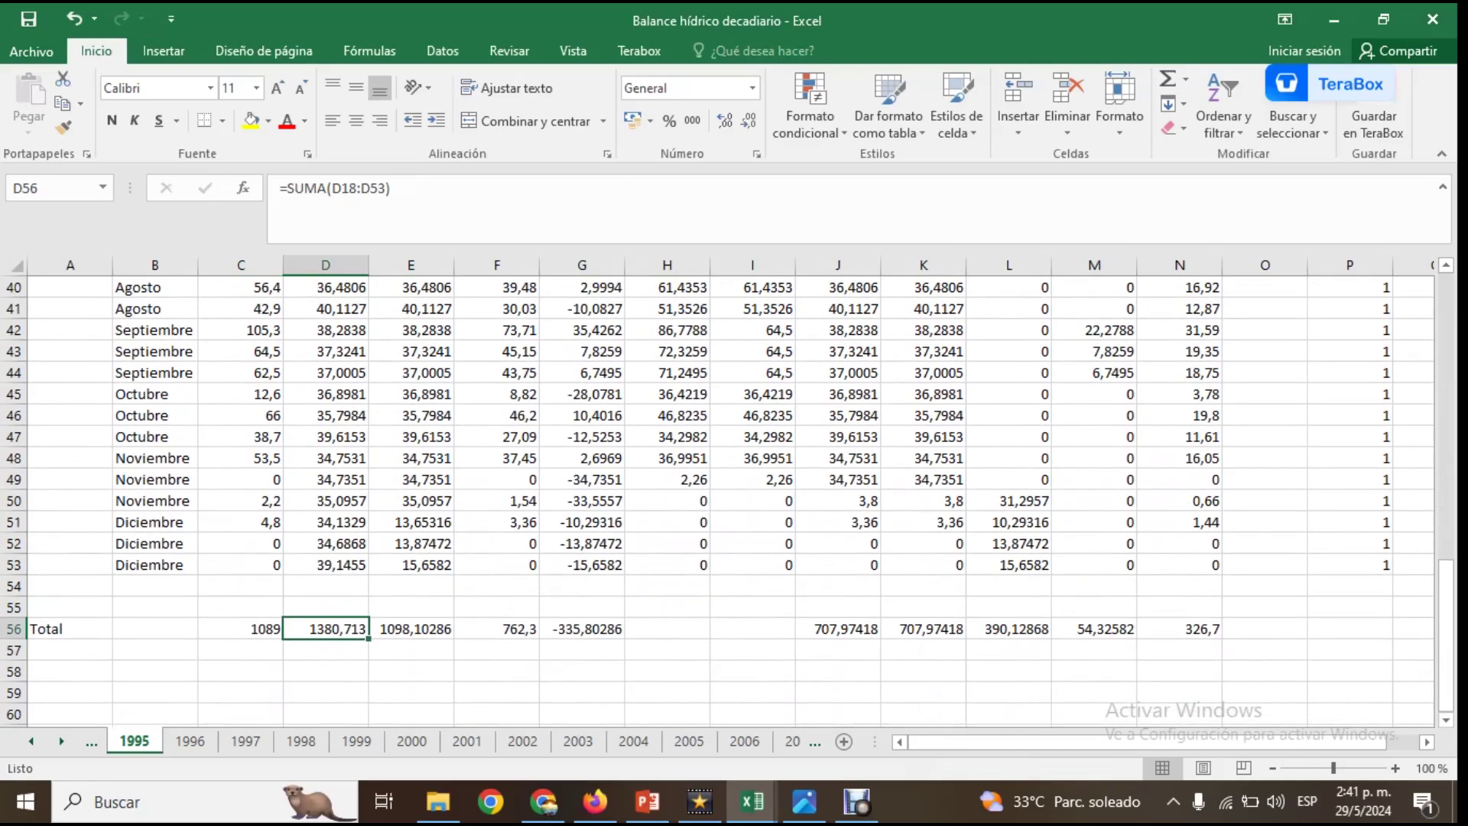
pyautogui.scroll(8, 717, 501)
pyautogui.scroll(-3, 716, 501)
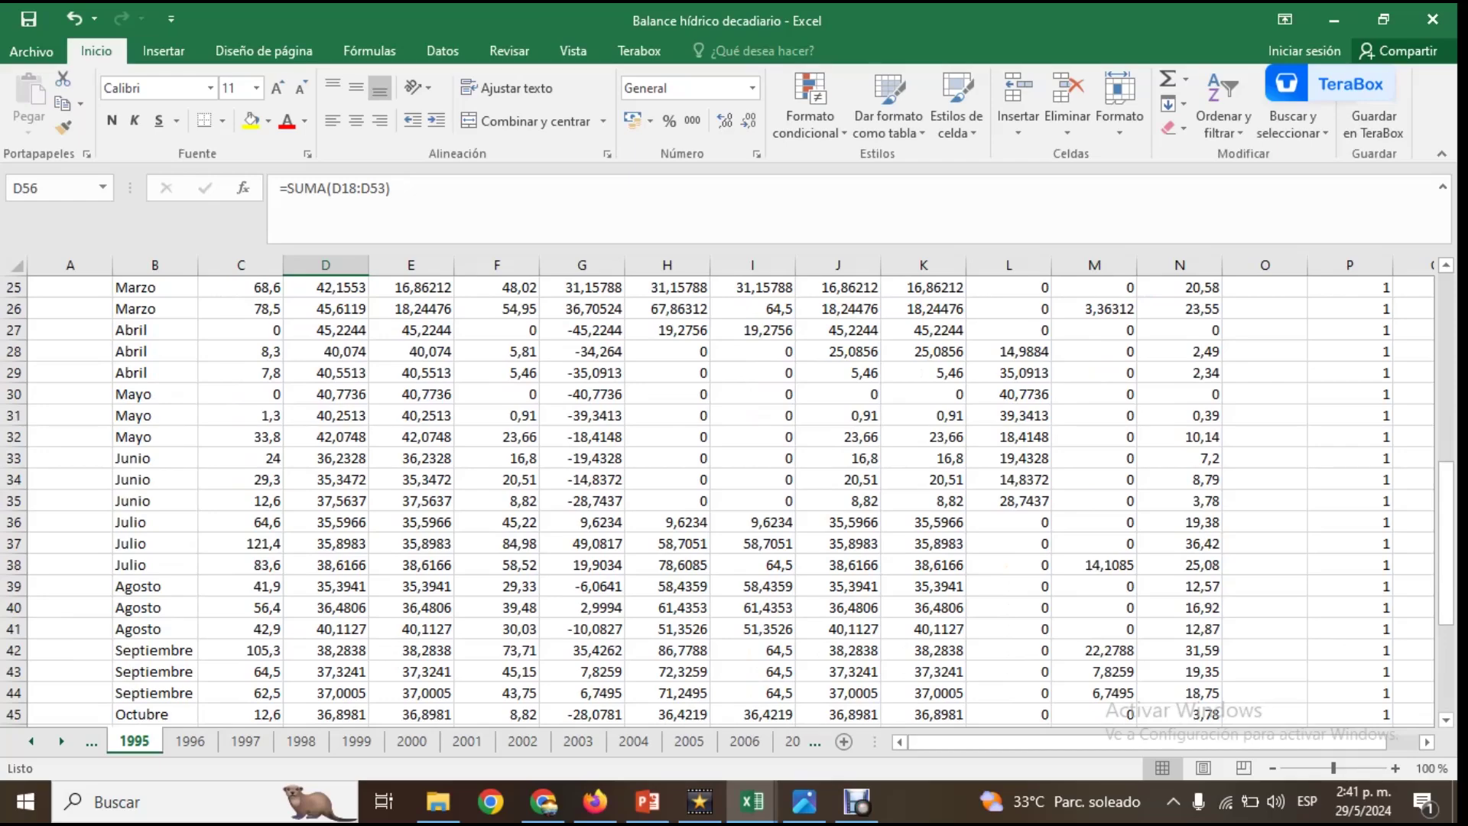
pyautogui.scroll(-2, 719, 497)
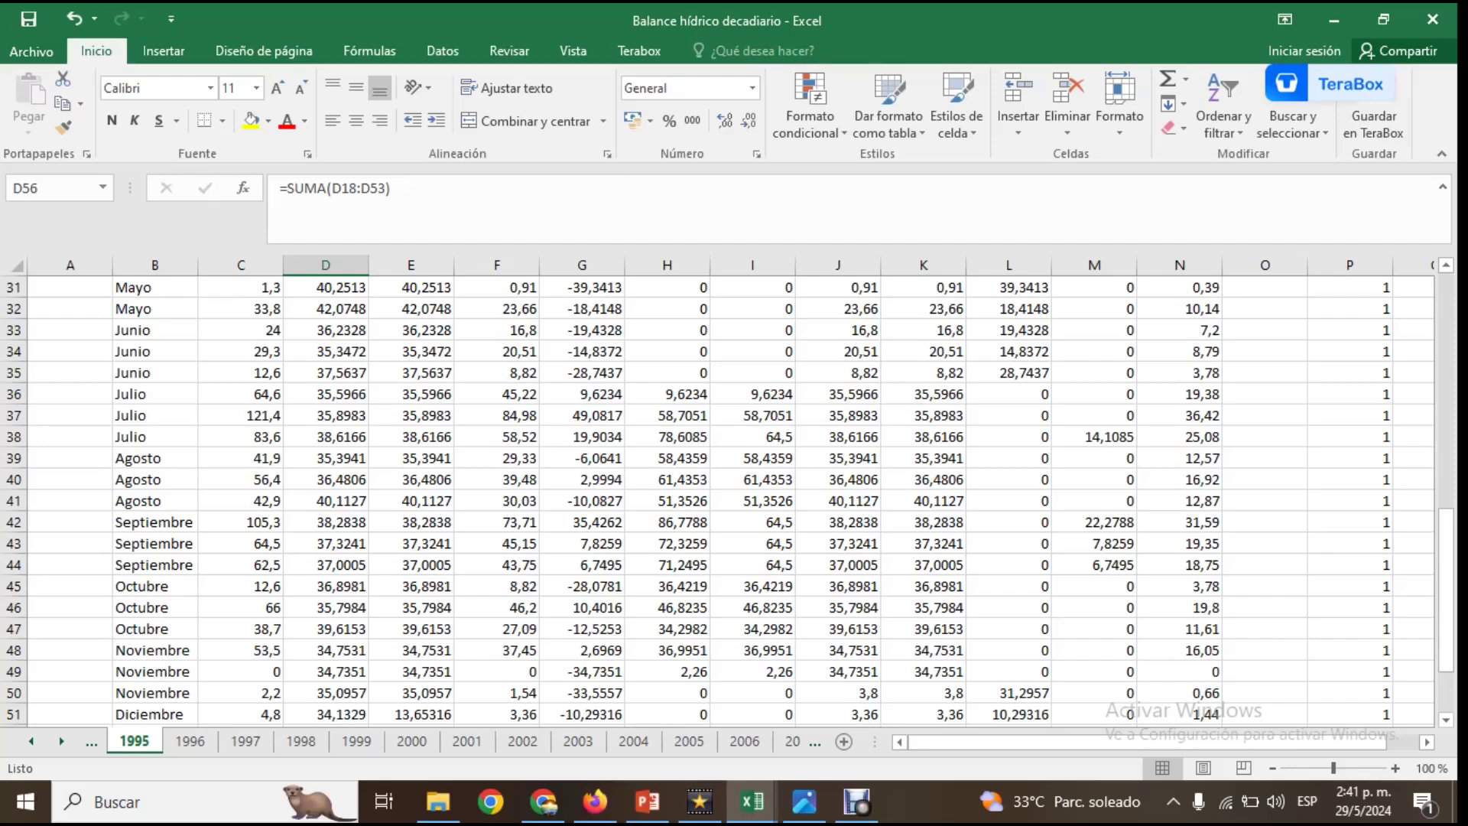
pyautogui.scroll(5, 719, 501)
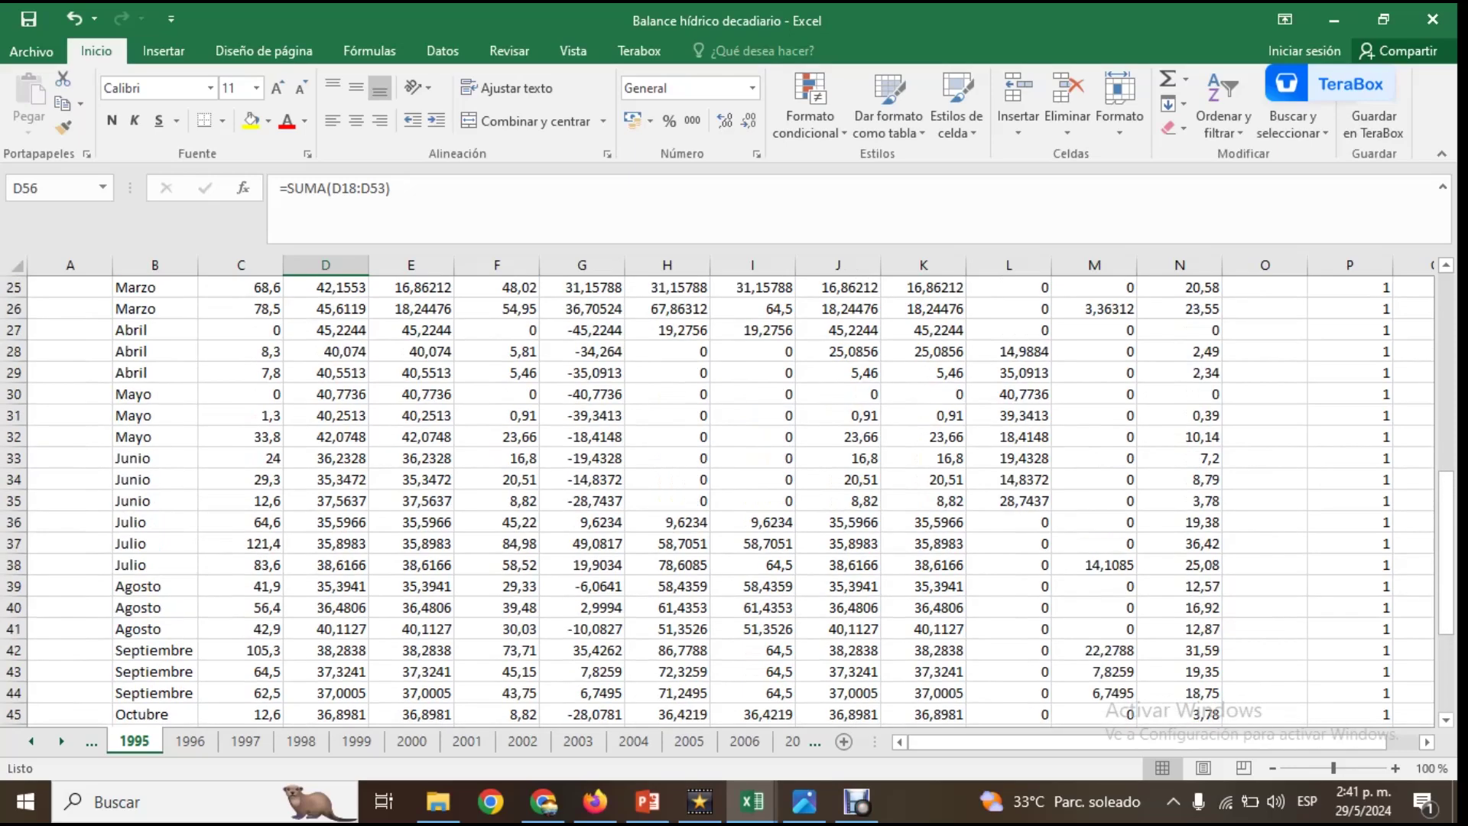
pyautogui.scroll(-4, 718, 500)
pyautogui.scroll(4, 719, 501)
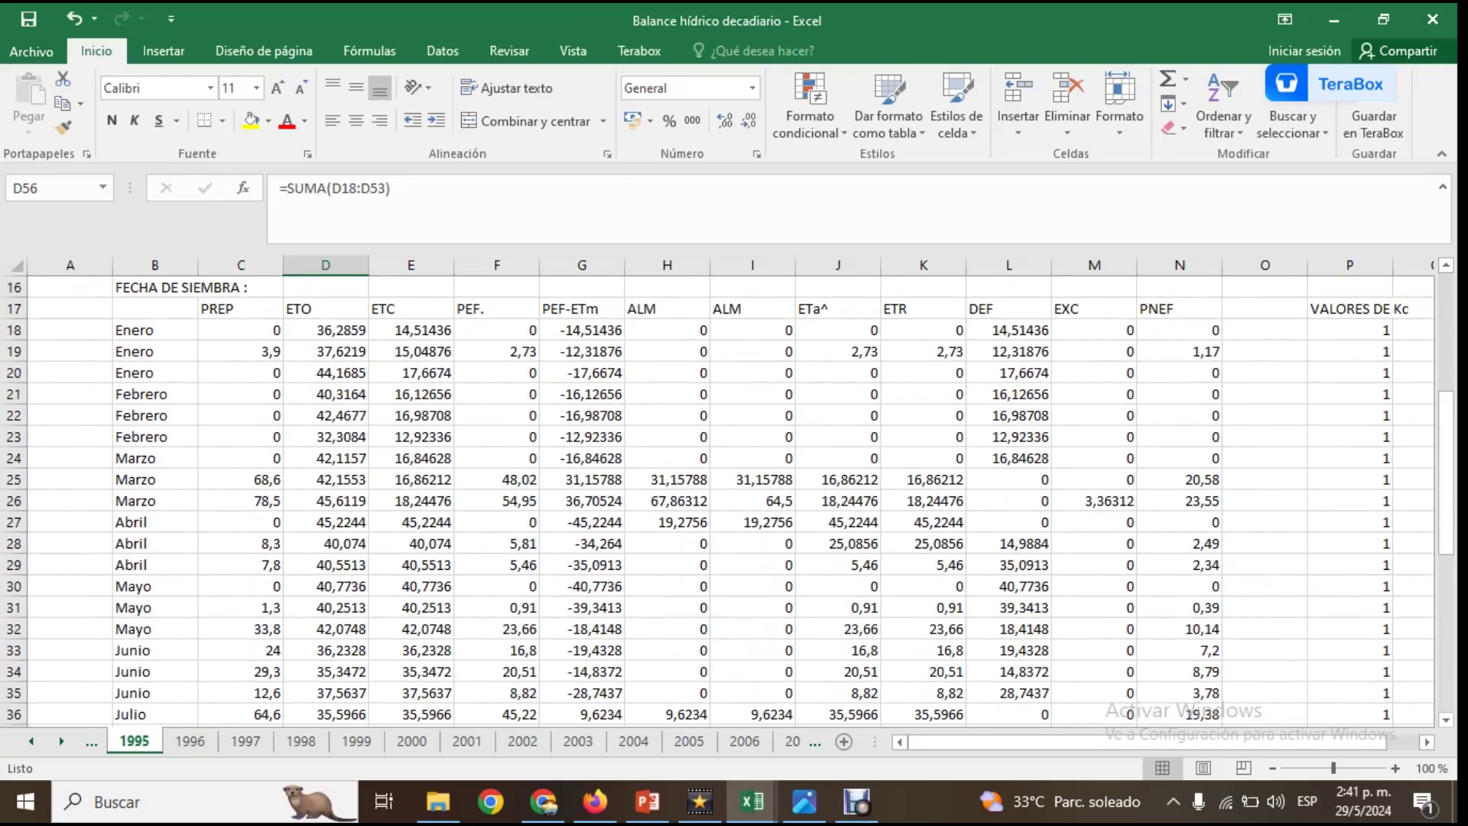
# - Examine the DEF values of sheet 1995 one by one from the second Marzo decade to the last Junio decade
pyautogui.click(1009, 479)
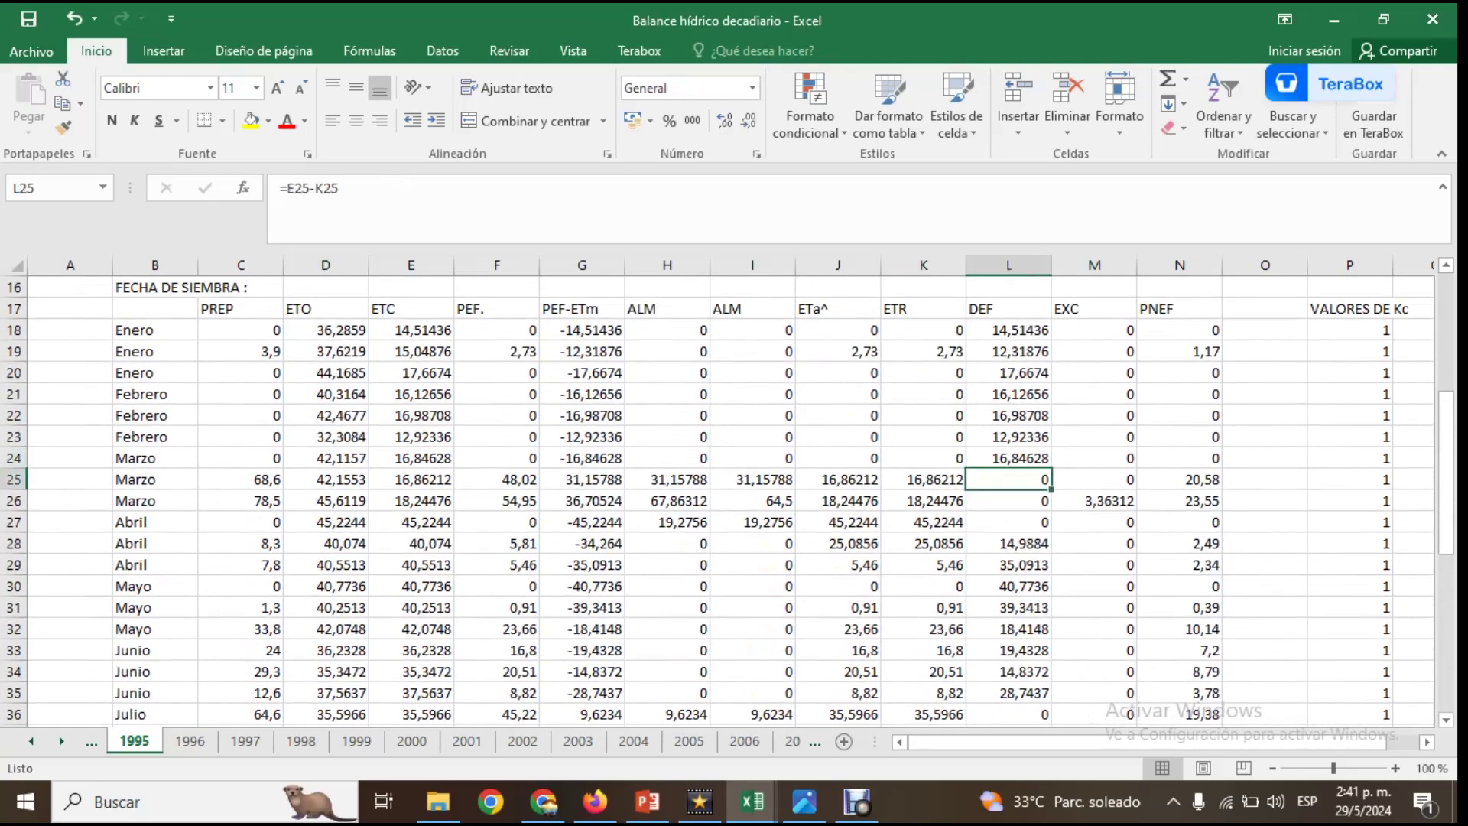
pyautogui.click(1008, 501)
pyautogui.click(1008, 522)
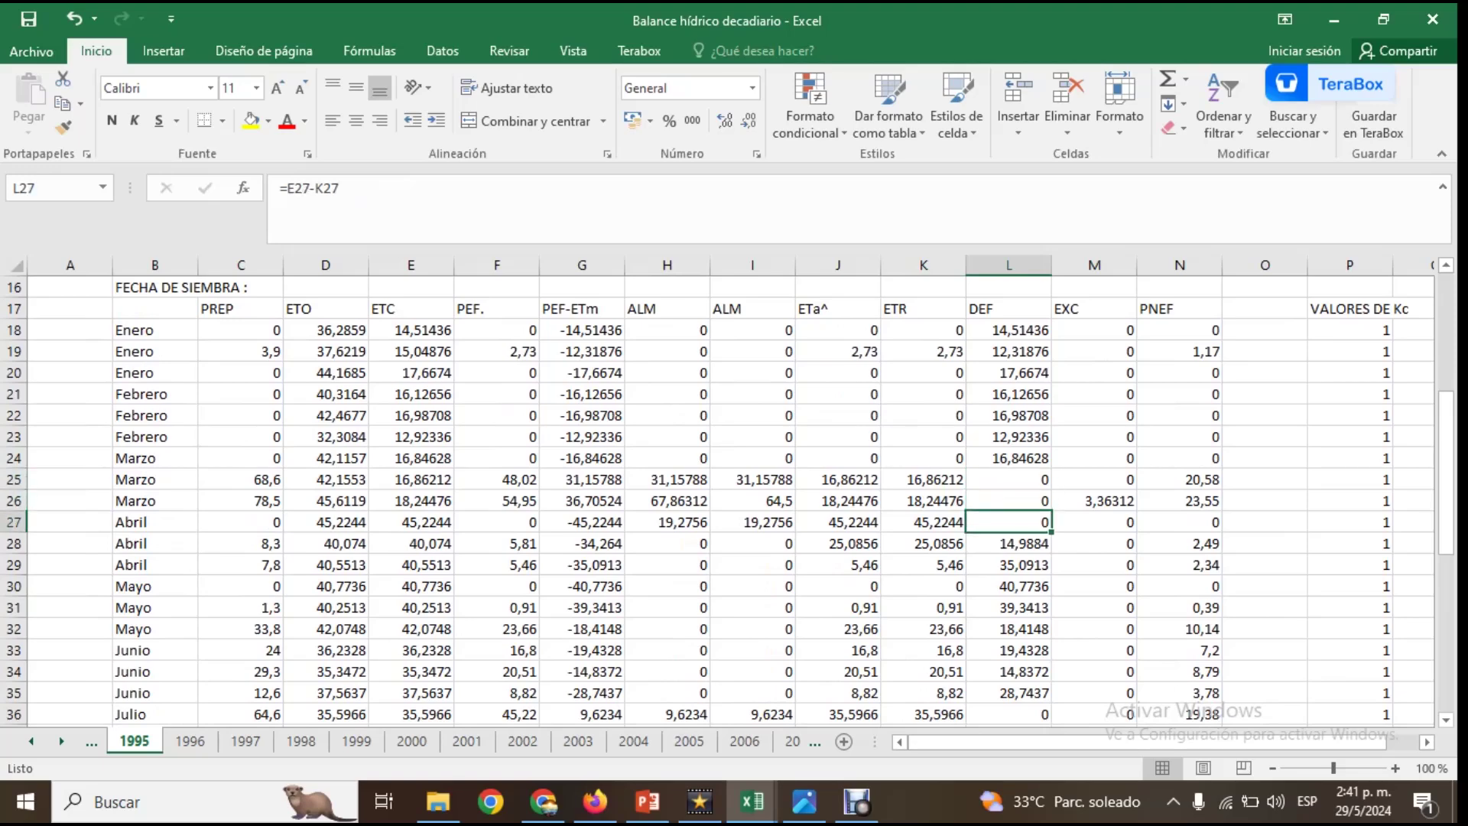
pyautogui.scroll(-3, 1008, 522)
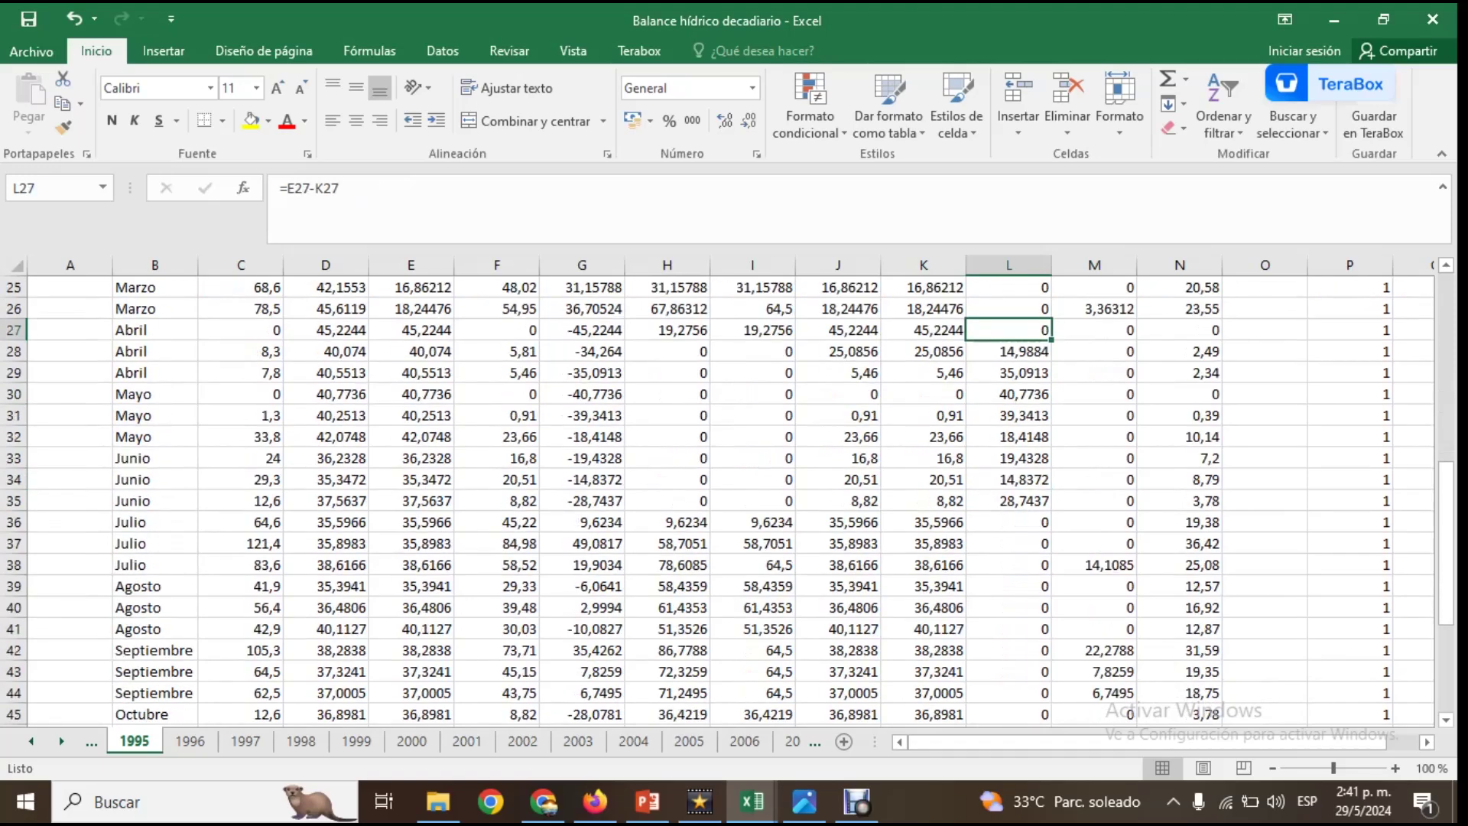
pyautogui.click(1008, 351)
pyautogui.click(1009, 372)
pyautogui.click(1008, 394)
pyautogui.click(1008, 415)
pyautogui.click(1008, 436)
pyautogui.click(1008, 458)
pyautogui.click(1008, 479)
pyautogui.click(1009, 501)
pyautogui.click(1008, 351)
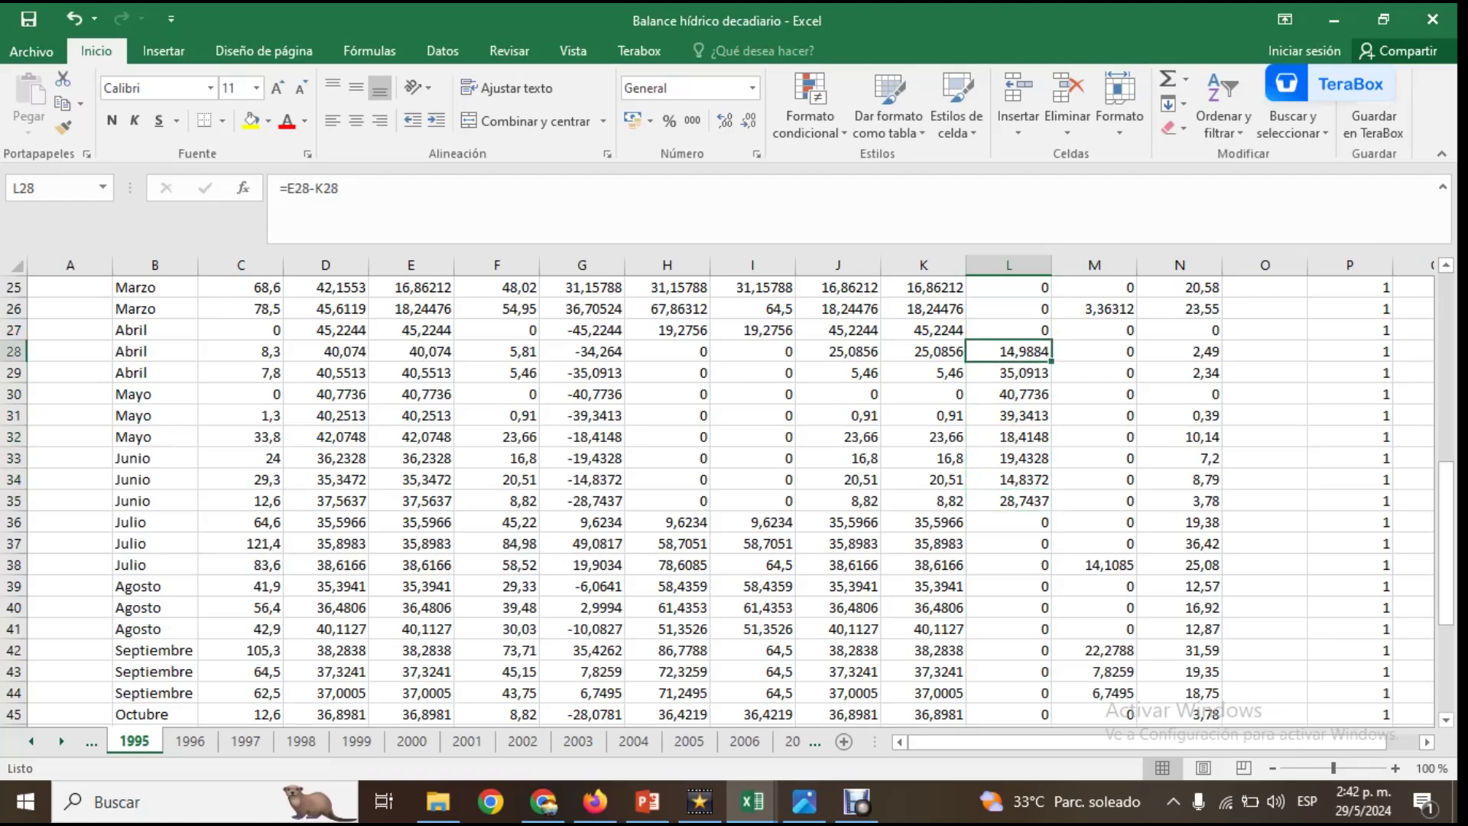
# - Inspect row 25 (Marzo) and row 36 (Julio) of sheet 1995, where water storage starts
pyautogui.scroll(2, 1009, 351)
pyautogui.press('Up')
pyautogui.press('Up')
pyautogui.press('Up')
pyautogui.click(14, 415)
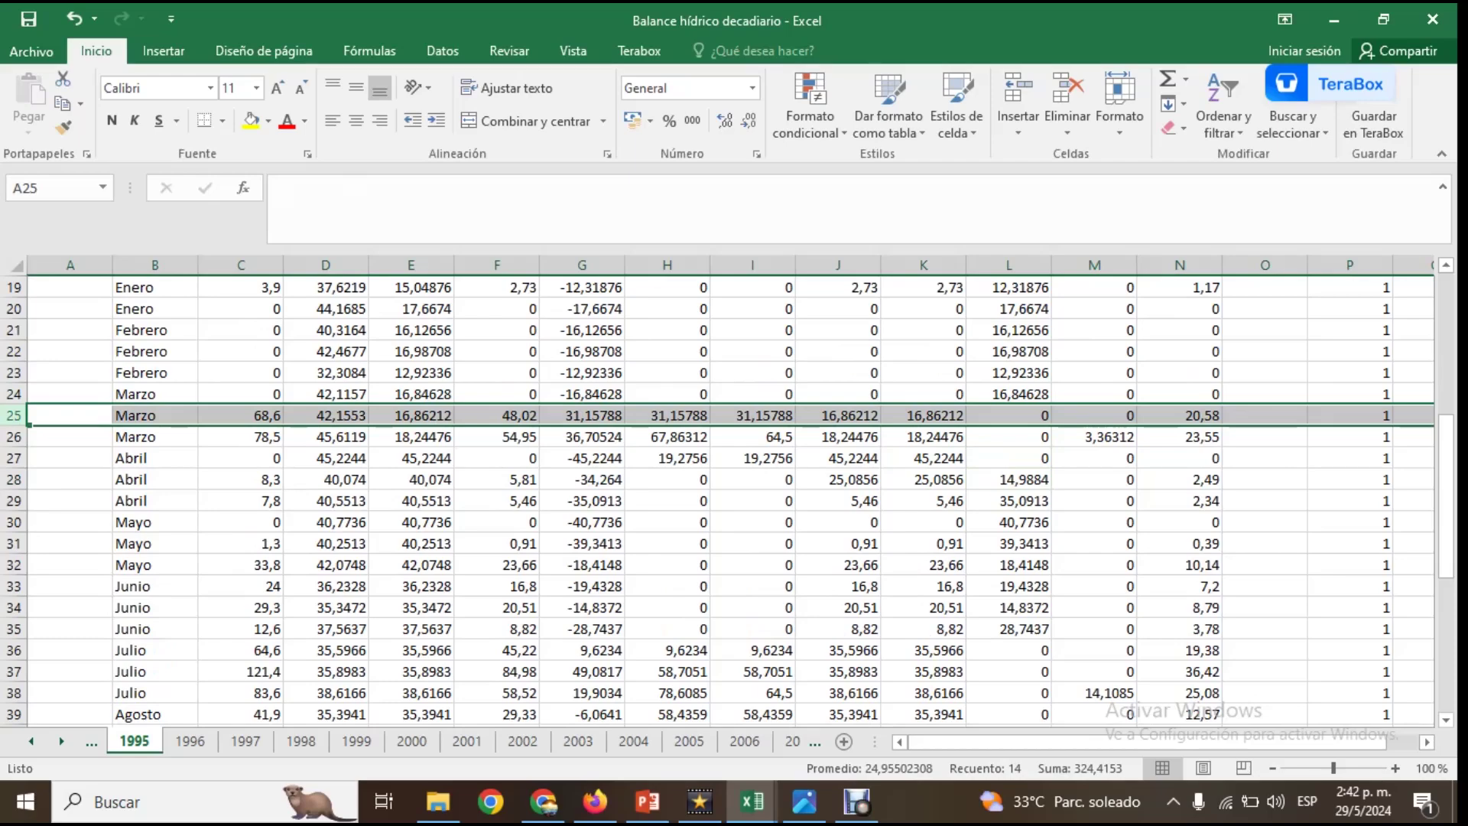
pyautogui.scroll(-5, 726, 501)
pyautogui.scroll(1, 726, 501)
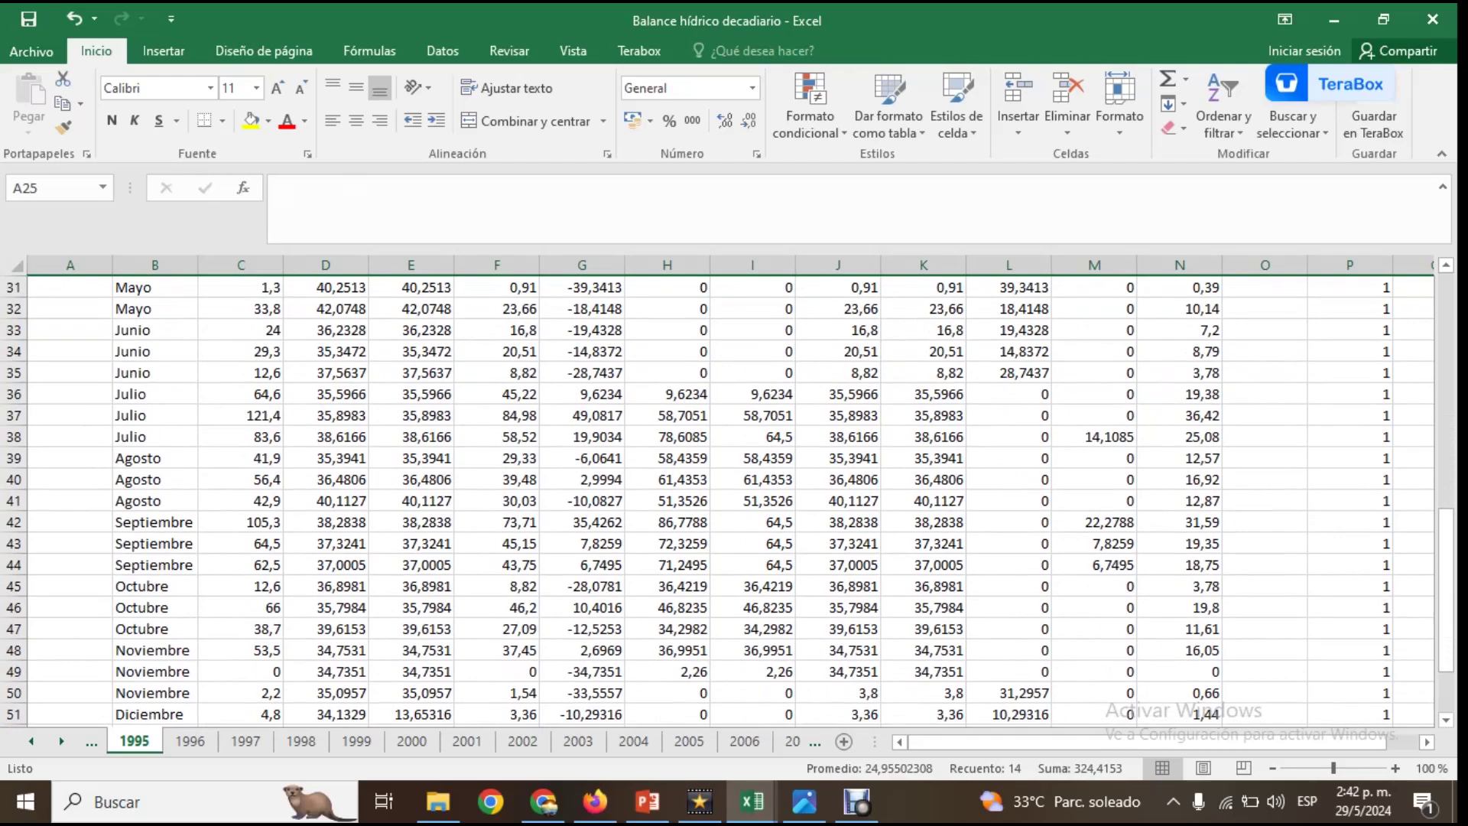
pyautogui.click(14, 394)
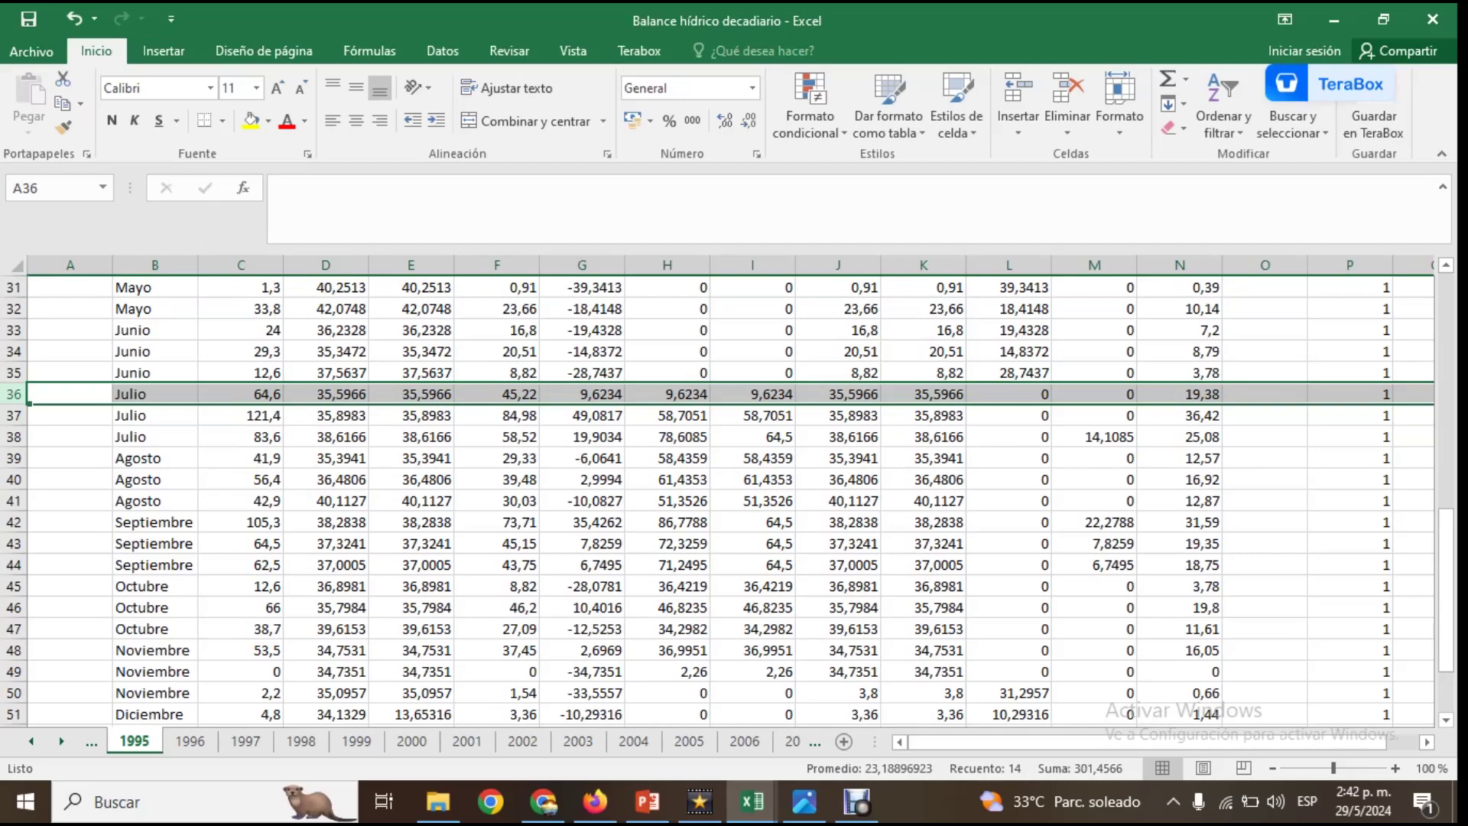
pyautogui.click(326, 394)
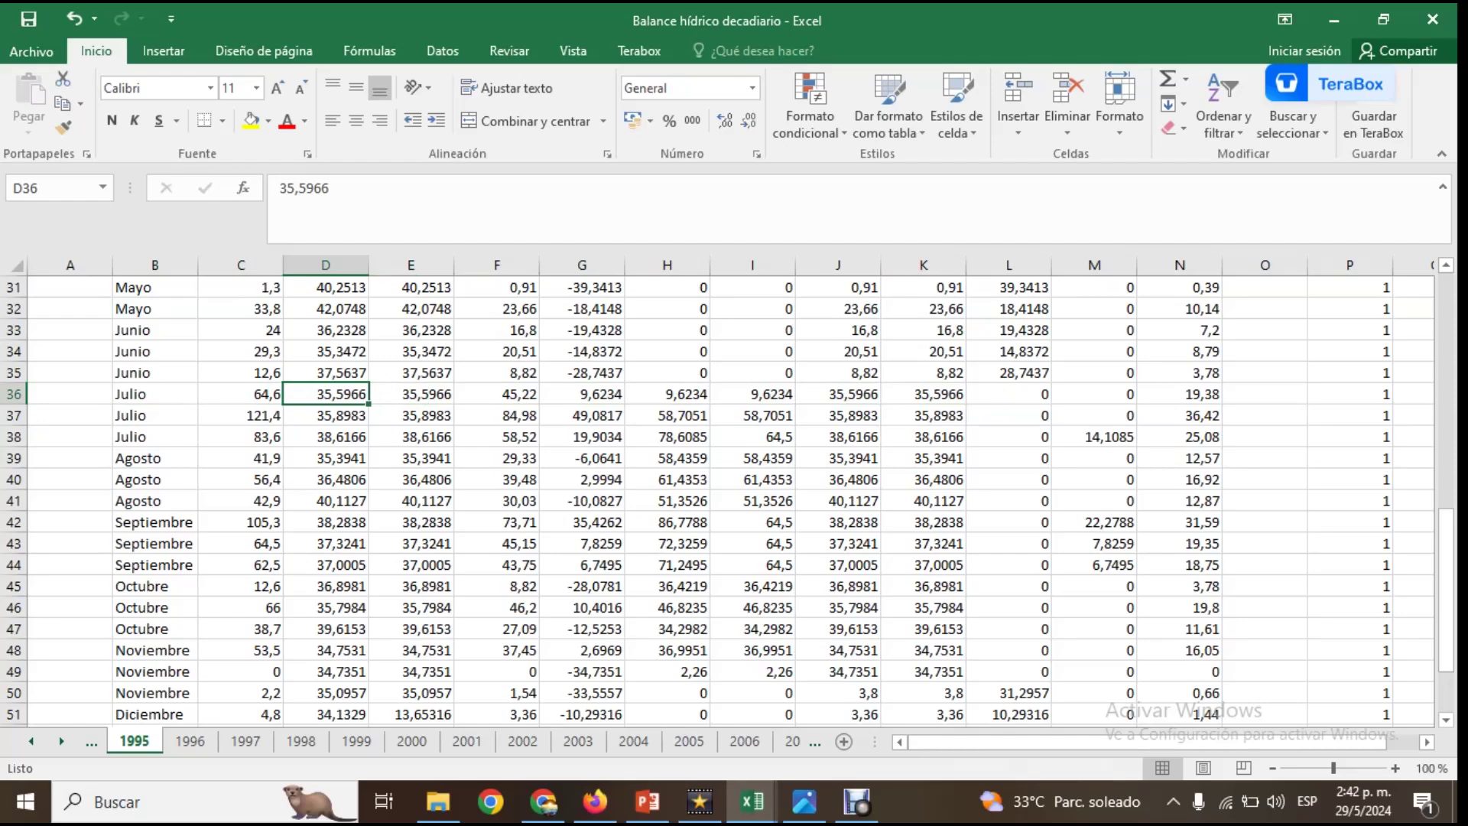
# - Compare ETO with ETR in the first Julio decade (row 36) and the second Agosto decade (row 40)
pyautogui.scroll(6, 719, 497)
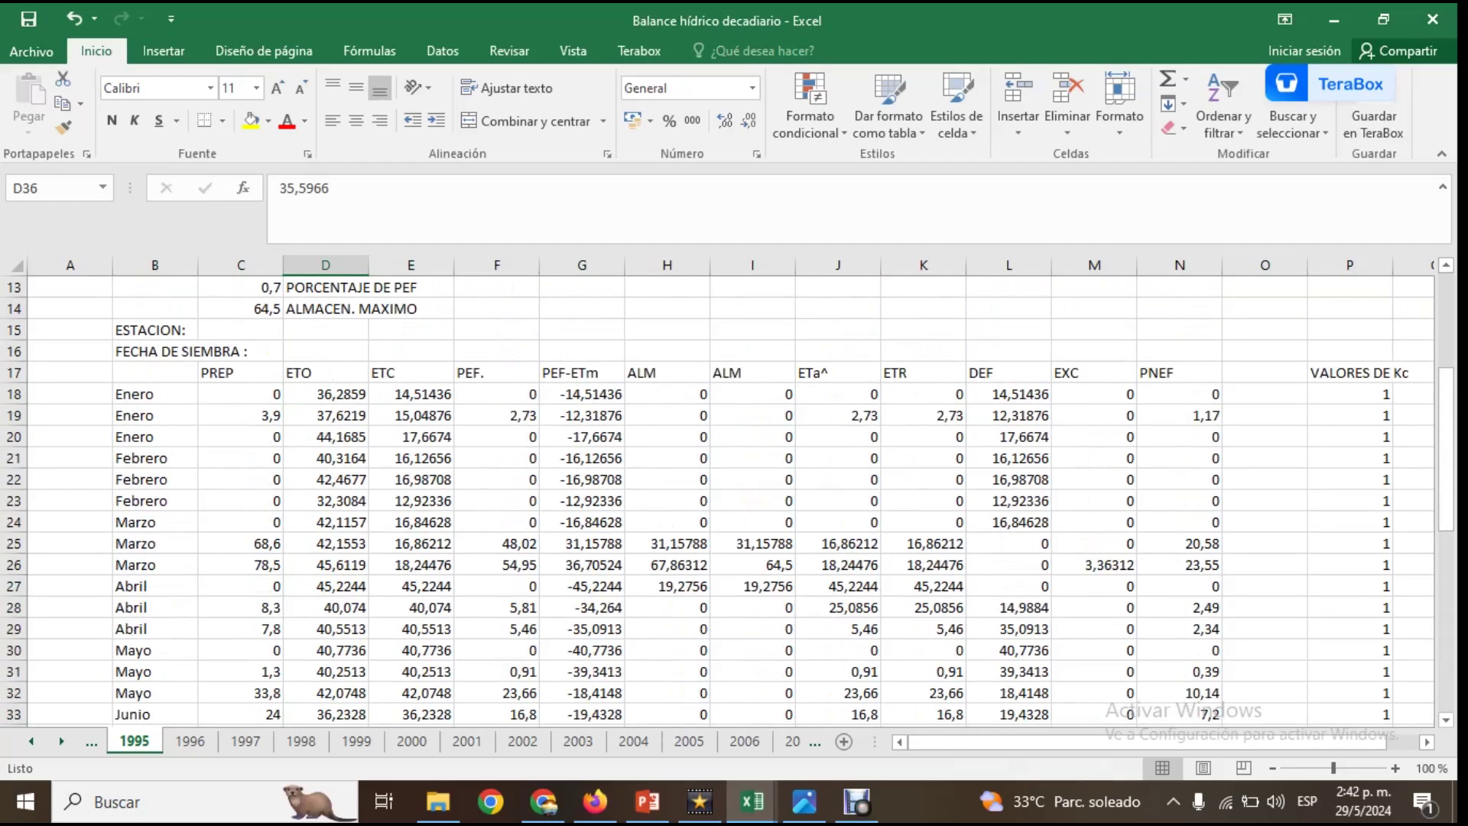
pyautogui.scroll(-4, 719, 497)
pyautogui.click(923, 522)
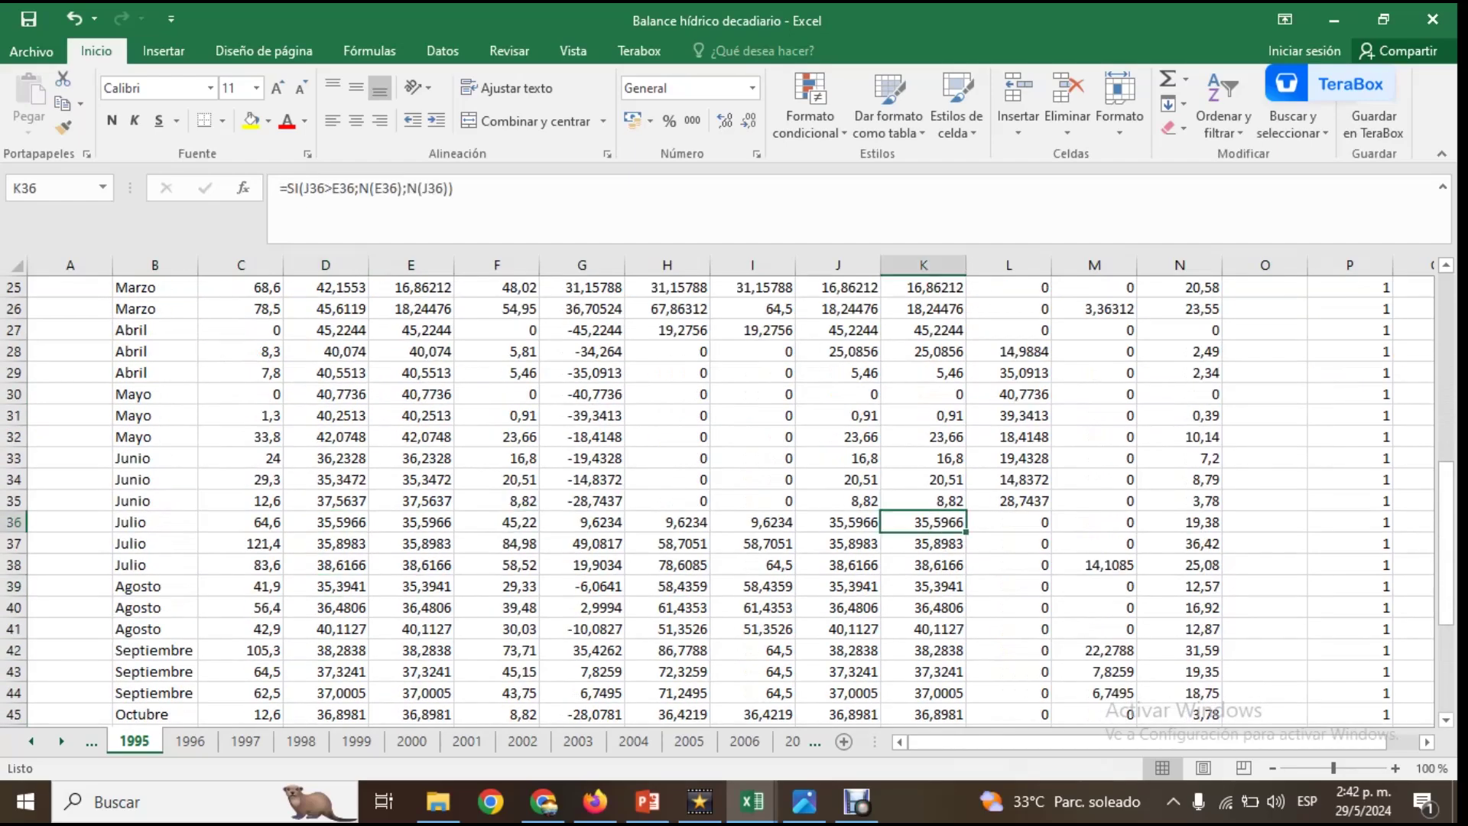
pyautogui.scroll(-2, 923, 522)
pyautogui.click(325, 479)
pyautogui.click(923, 479)
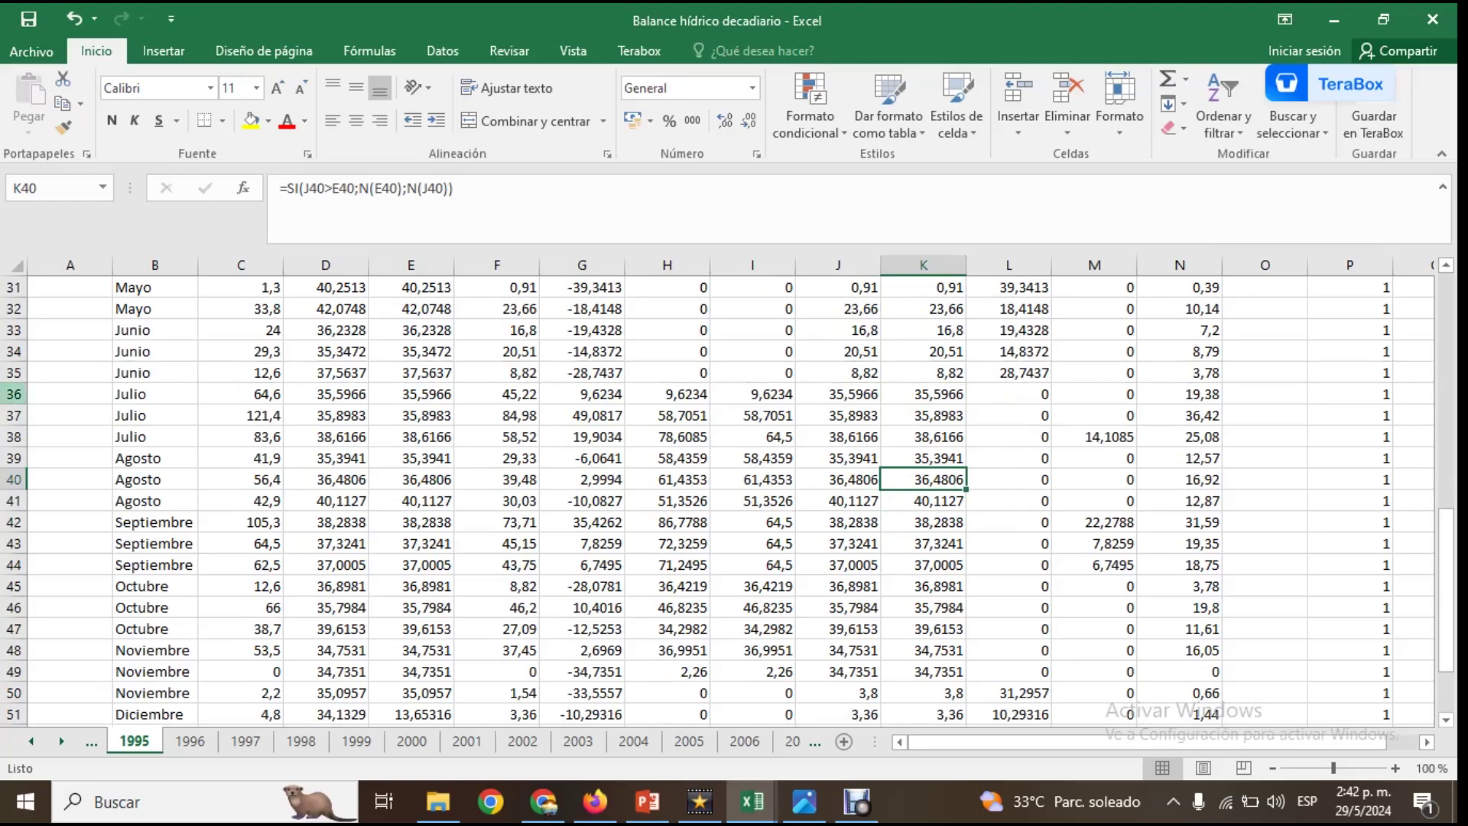
# - Fill rows 36 to 49 of sheet 1995, from the first Julio decade to the second Noviembre decade, with light blue
pyautogui.click(13, 394)
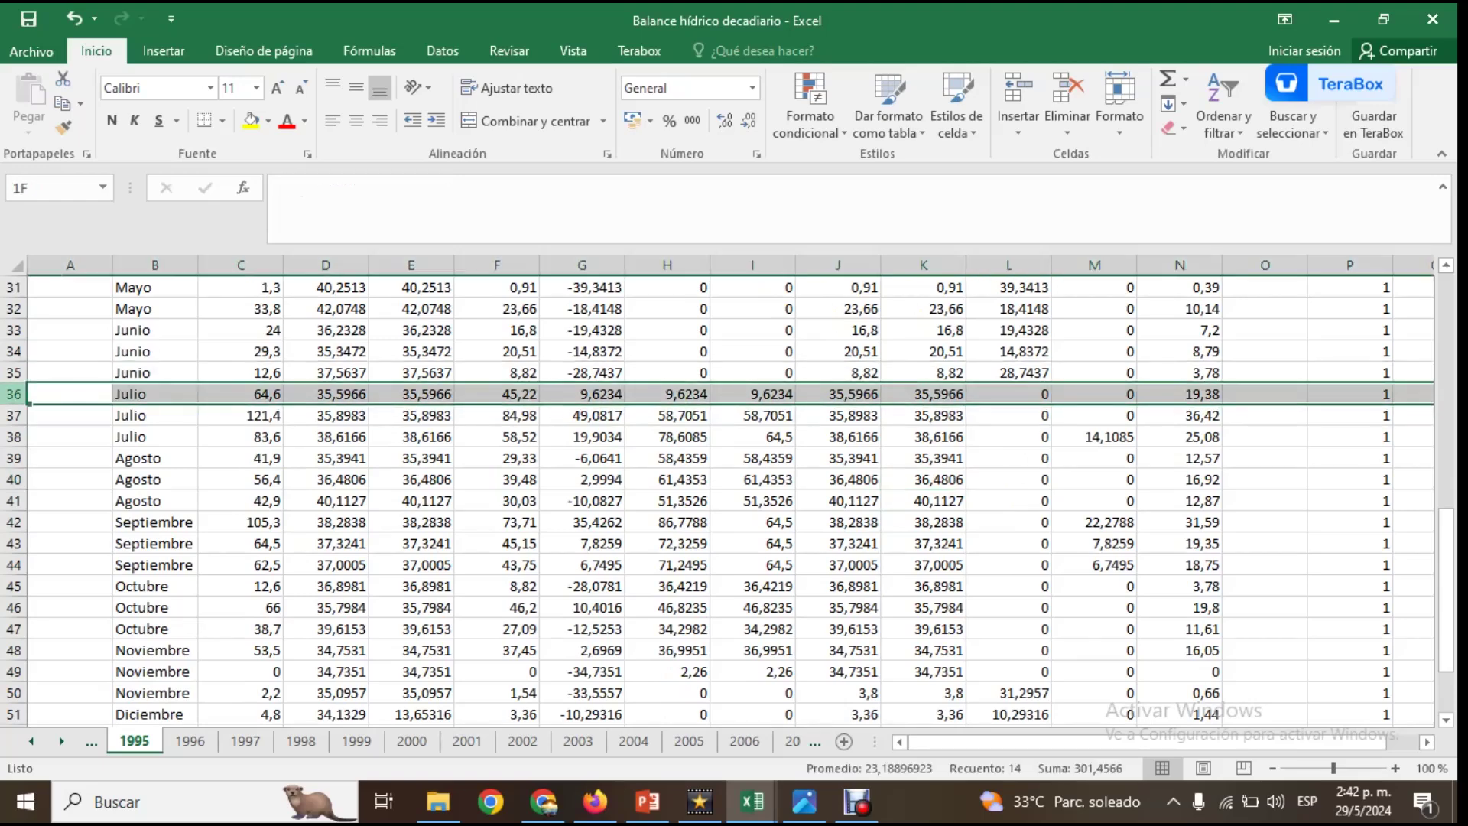
pyautogui.moveTo(13, 394); pyautogui.dragTo(14, 677)
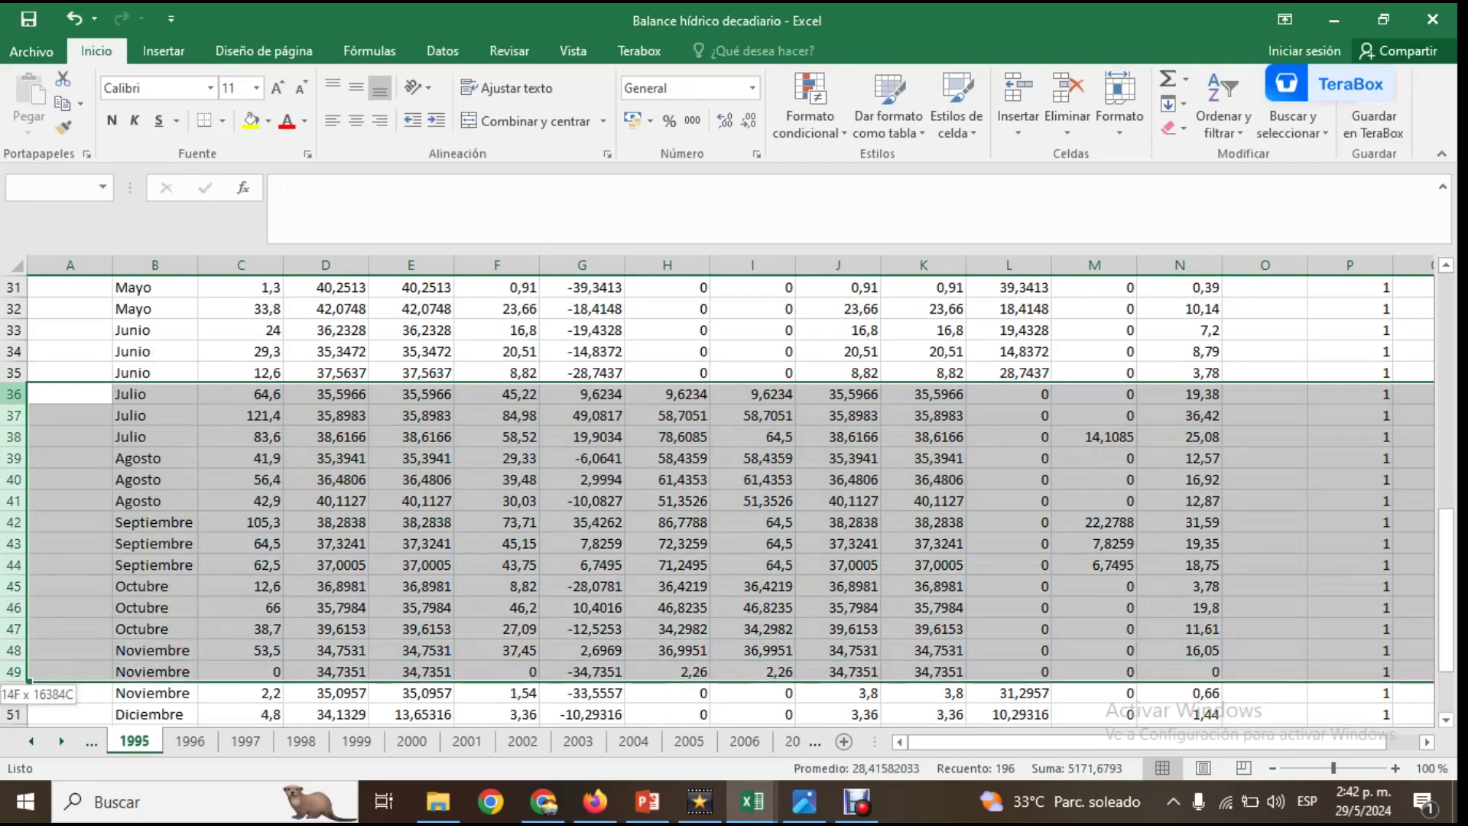
pyautogui.click(14, 671)
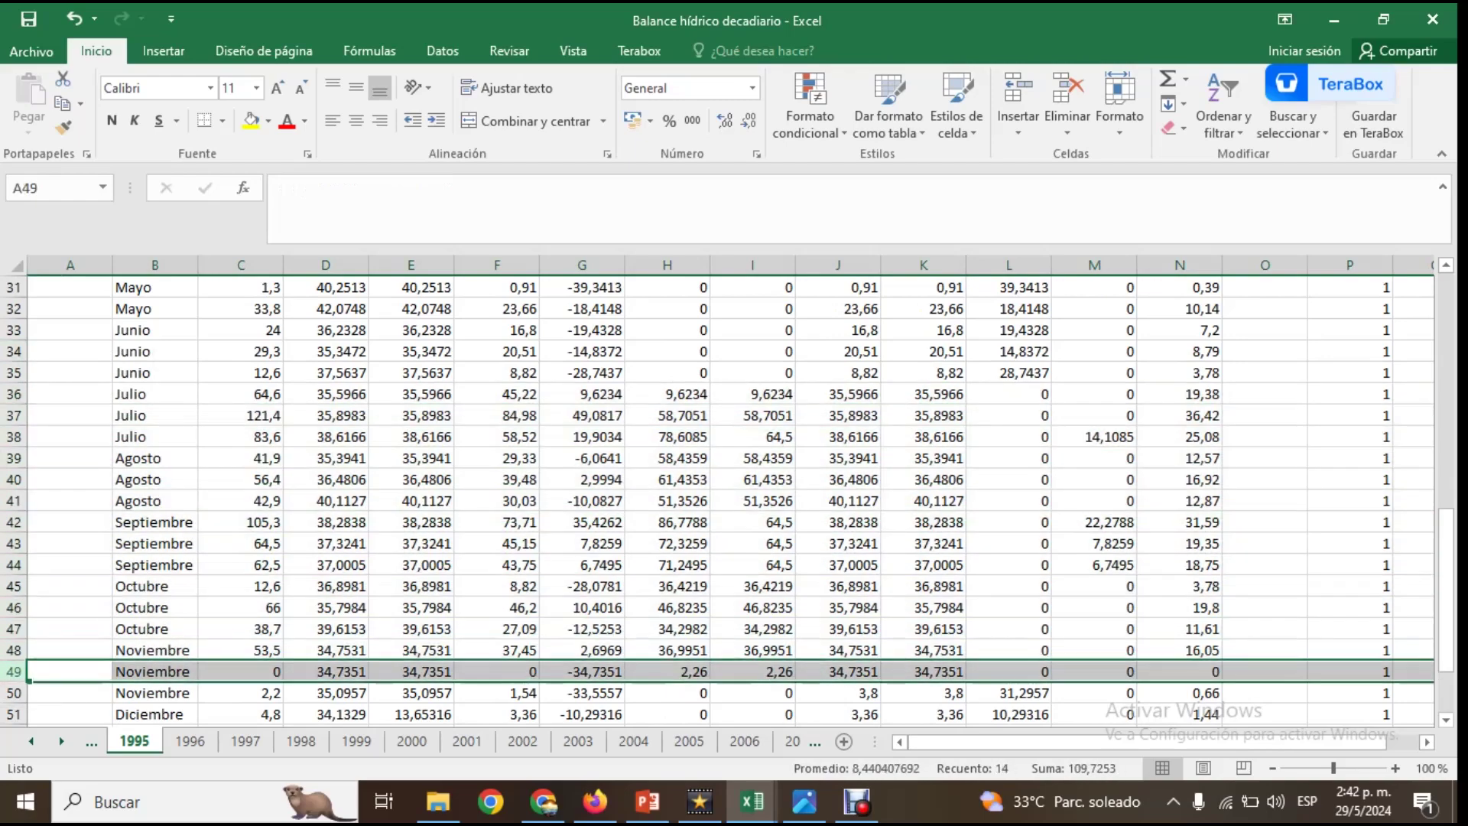
pyautogui.moveTo(13, 393); pyautogui.dragTo(15, 671)
pyautogui.click(268, 121)
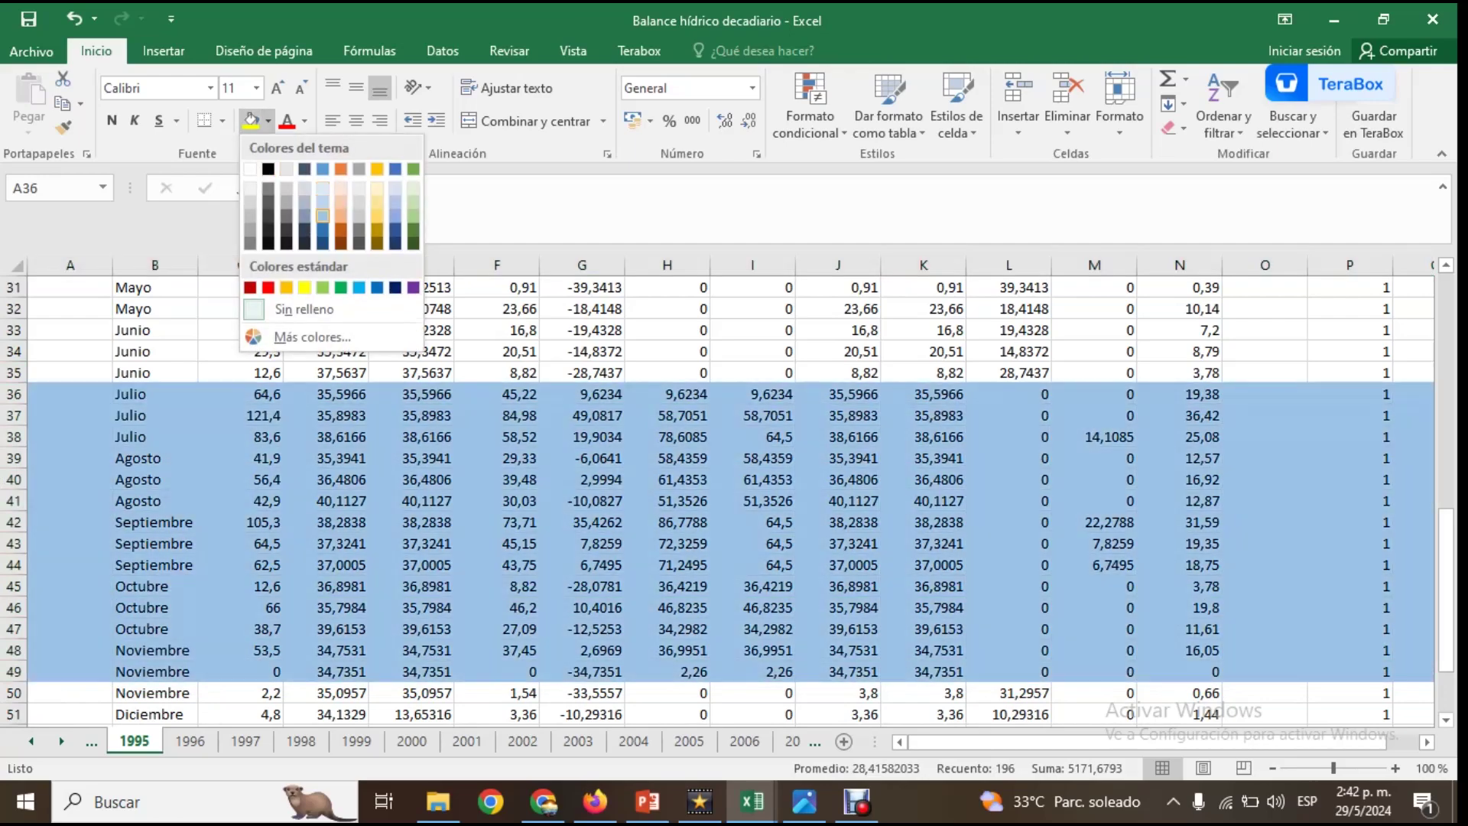
pyautogui.click(322, 218)
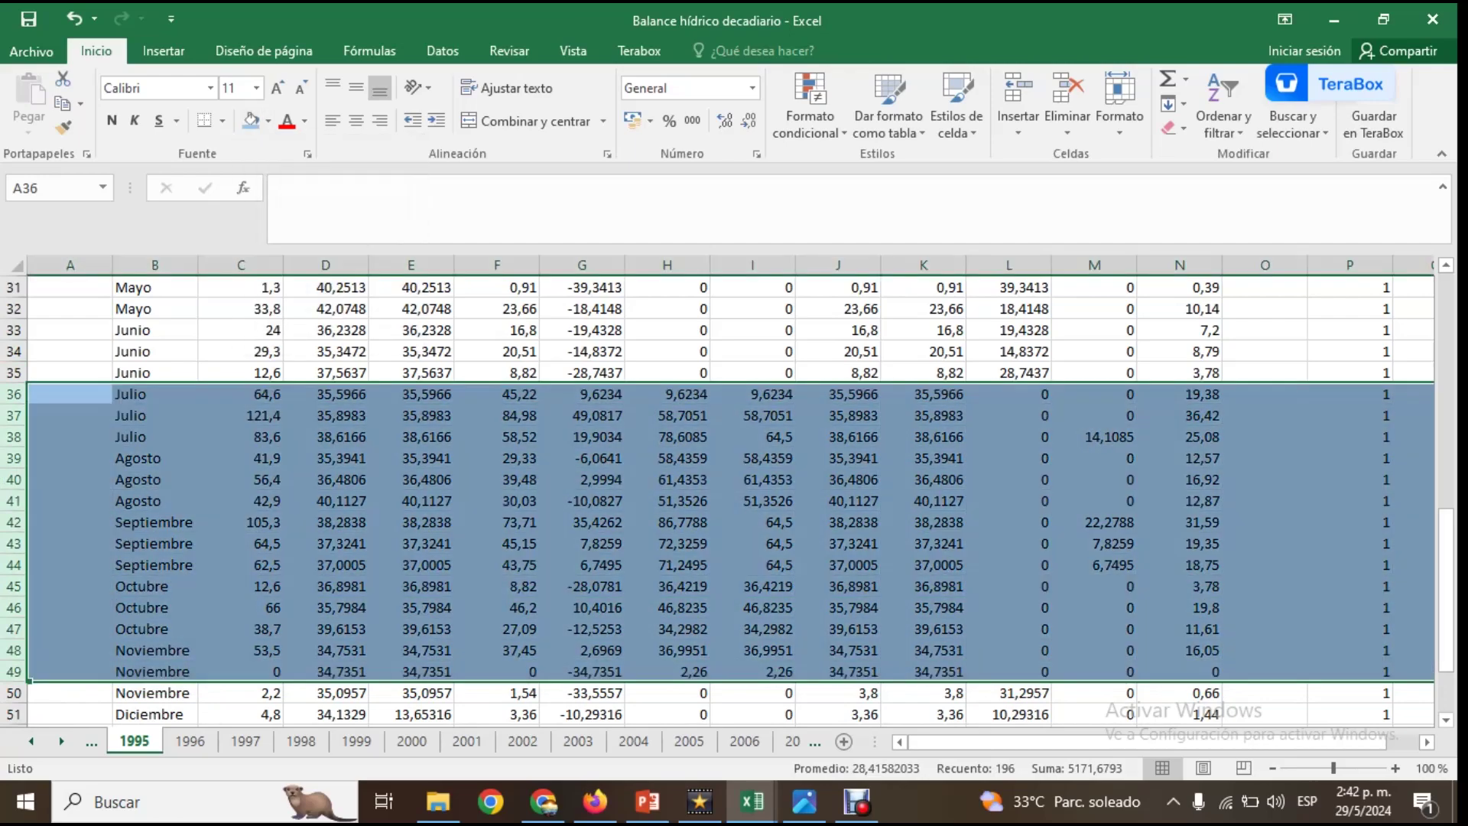
pyautogui.click(666, 479)
# - Review the highlighted period on sheet 1995, checking its last Noviembre row and its DEF values against the surrounding rows
pyautogui.scroll(-1, 667, 480)
pyautogui.scroll(1, 731, 501)
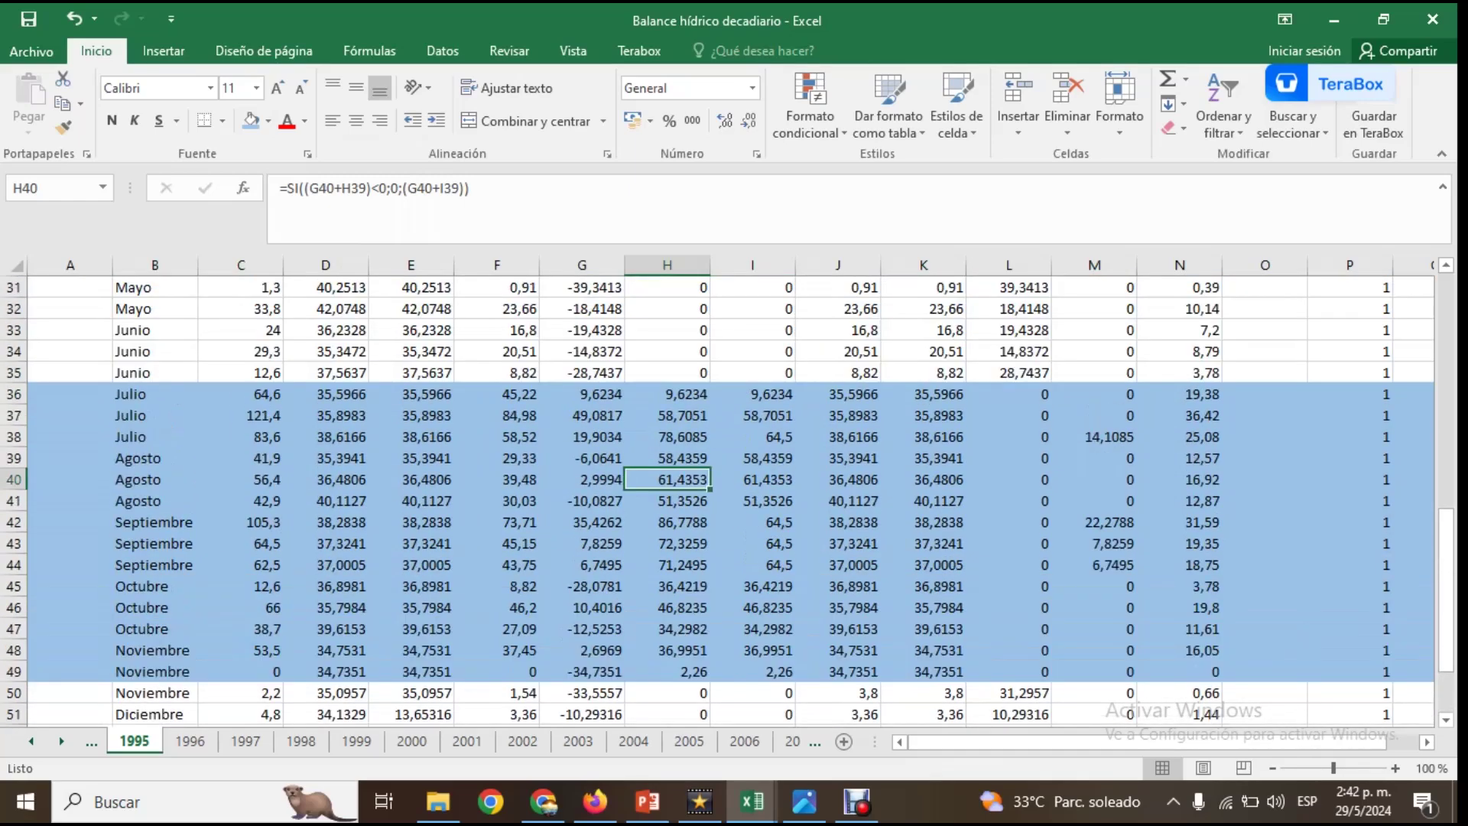
pyautogui.scroll(-1, 732, 501)
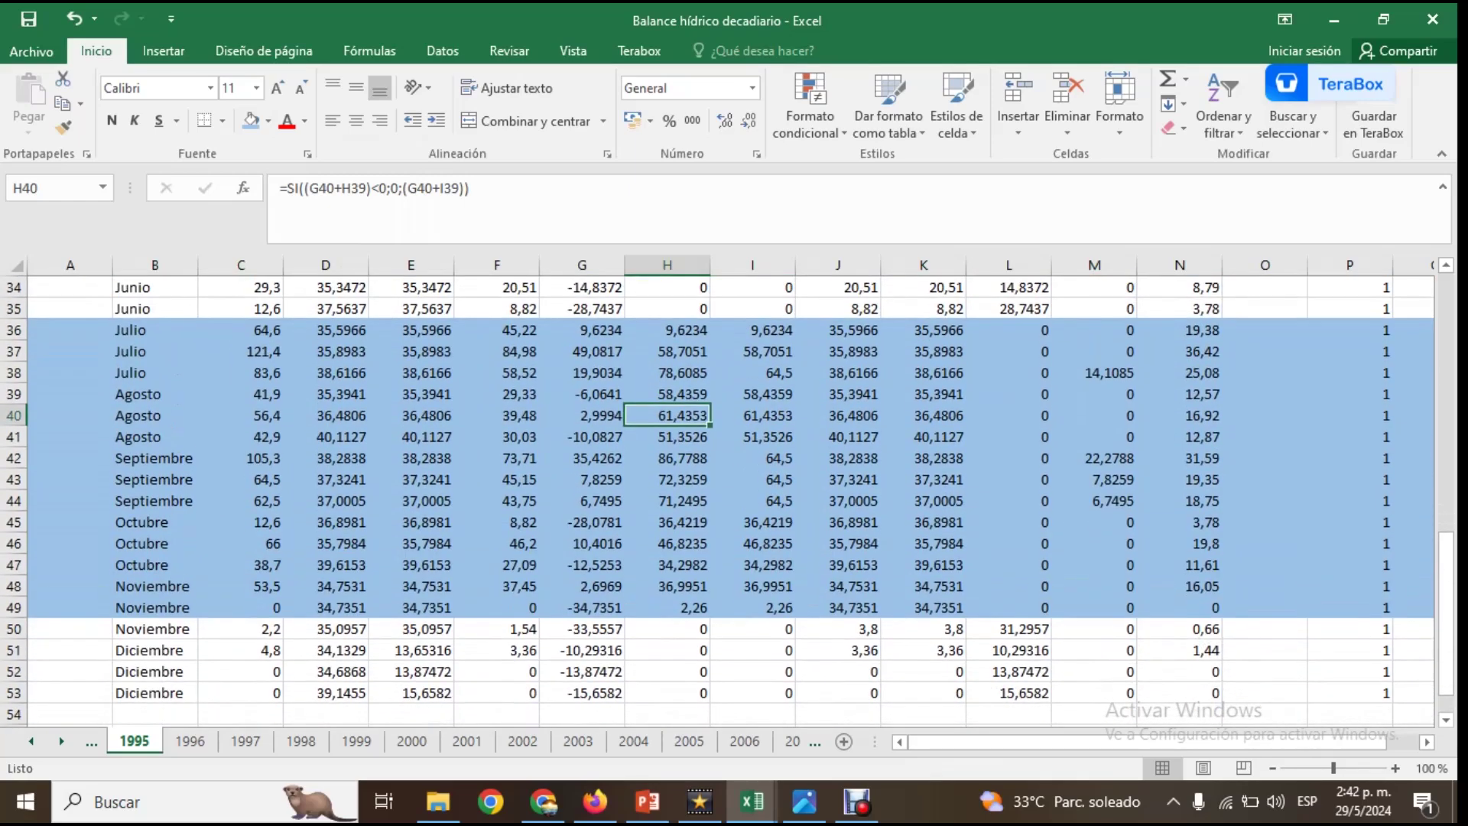
pyautogui.click(240, 607)
pyautogui.click(70, 607)
pyautogui.click(154, 608)
pyautogui.scroll(1, 154, 608)
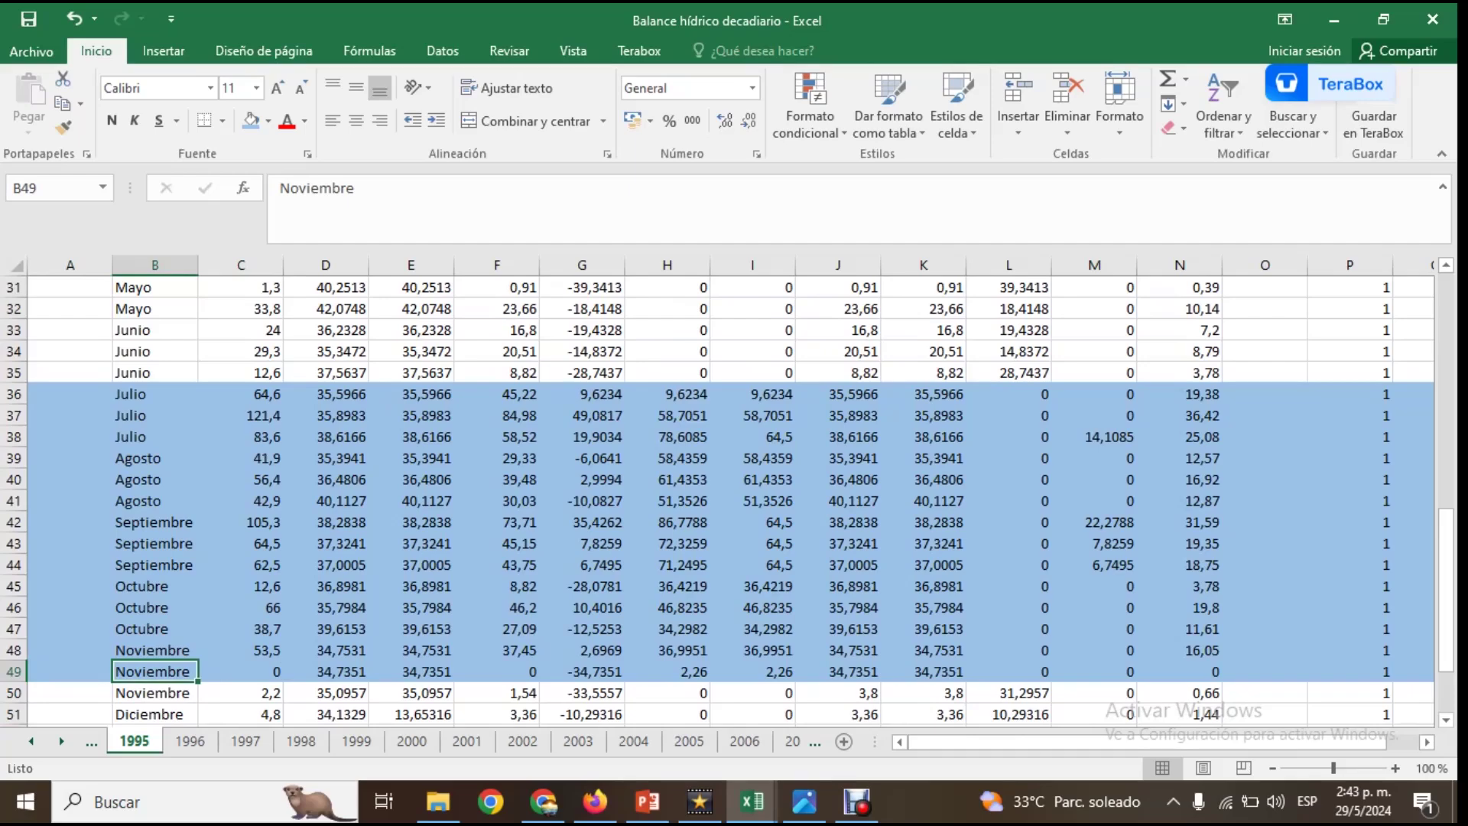
pyautogui.click(1009, 543)
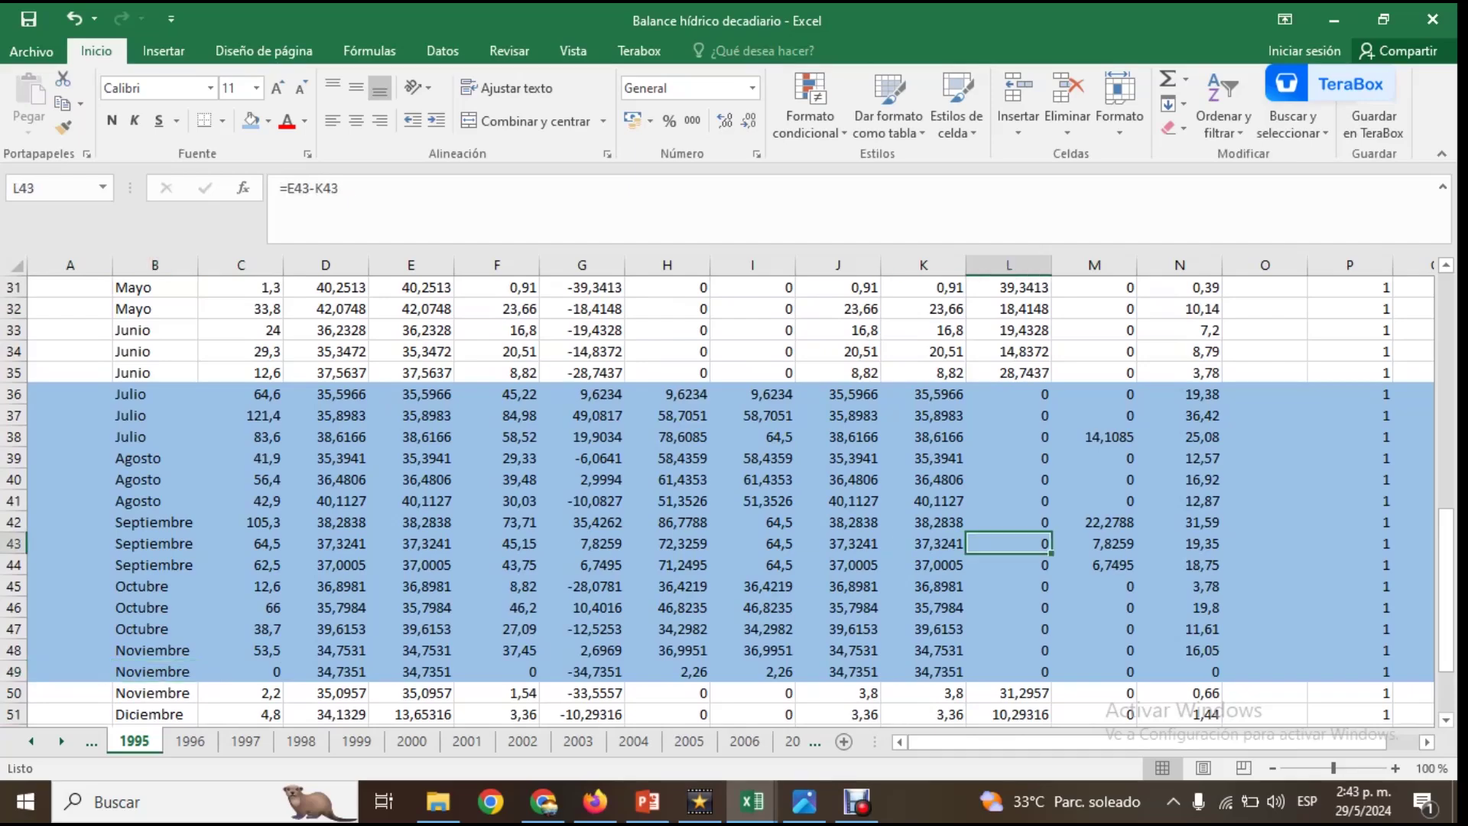
pyautogui.scroll(3, 718, 500)
pyautogui.scroll(-4, 719, 501)
pyautogui.scroll(1, 719, 500)
# - Go through the later yearly sheets to sheet 2015 and show its decadal water balance table
pyautogui.click(792, 741)
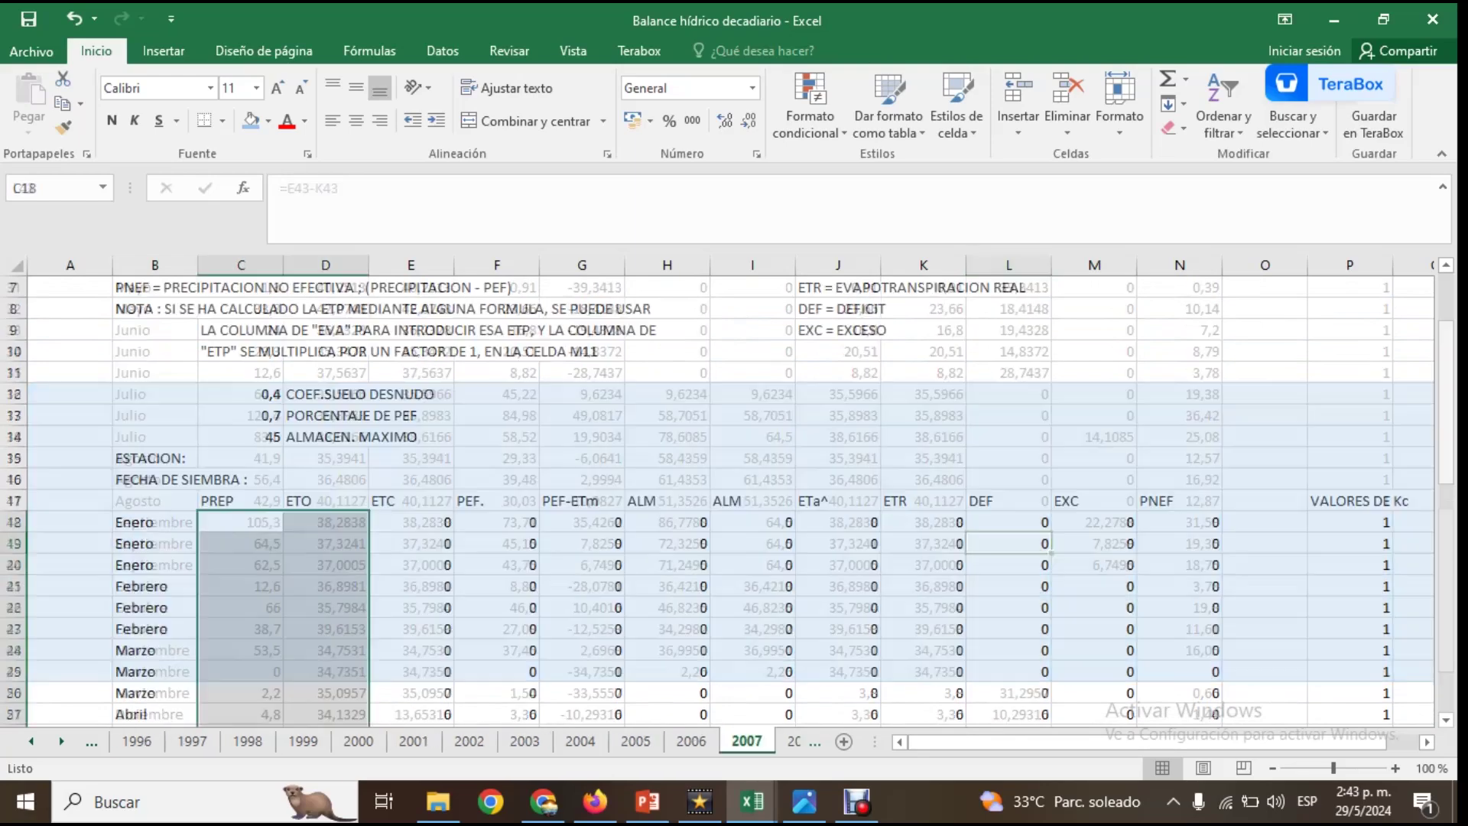
pyautogui.hotkey('ctrl', 'pagedown')
pyautogui.hotkey('ctrl', 'pagedown')
pyautogui.hotkey('ctrl', 'pagedown')
pyautogui.hotkey('ctrl', 'pagedown')
pyautogui.hotkey('ctrl', 'pagedown')
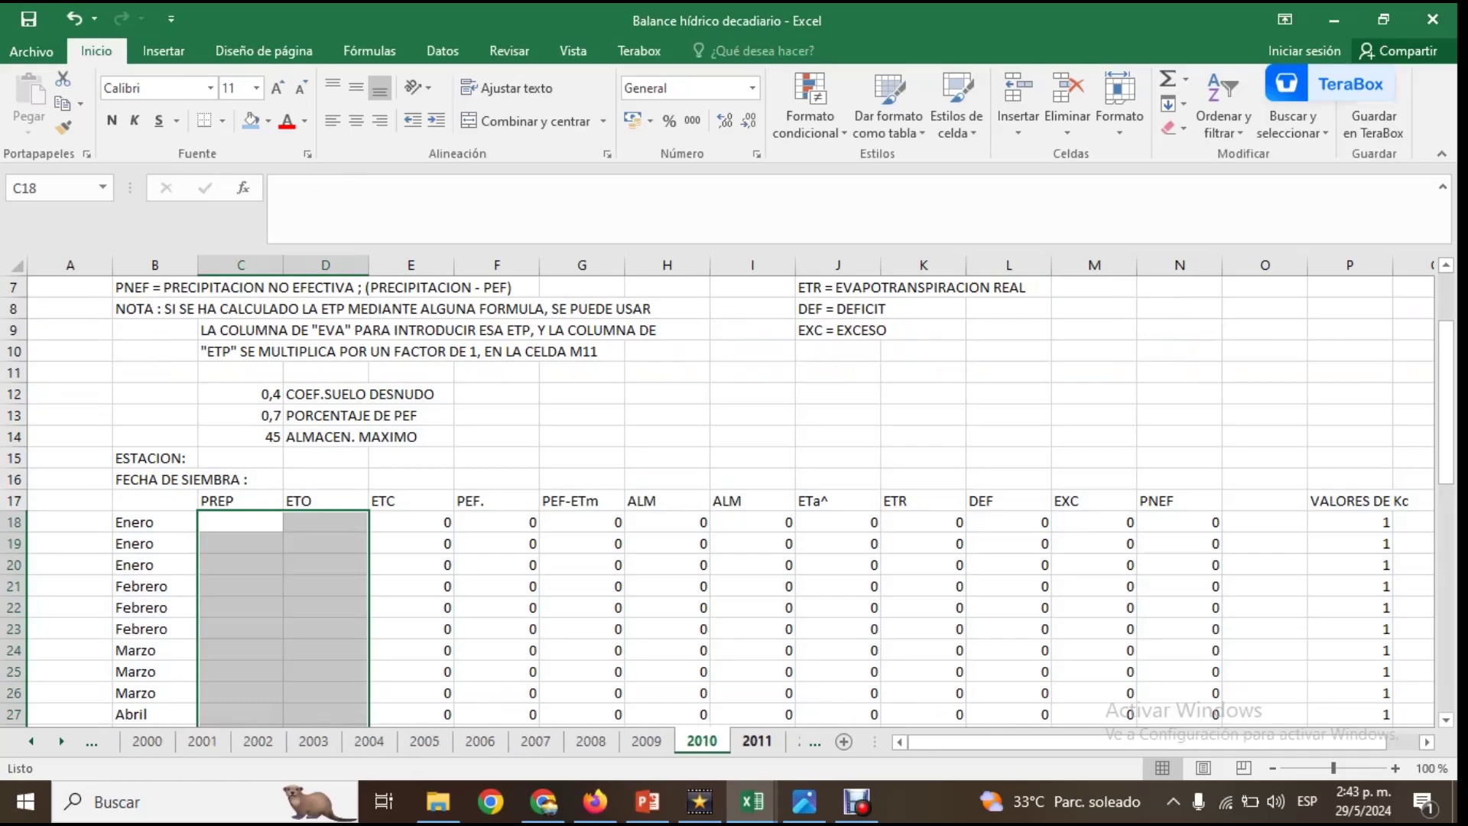
pyautogui.hotkey('ctrl', 'pagedown')
pyautogui.hotkey('ctrl', 'pagedown')
pyautogui.hotkey('ctrl', 'pagedown')
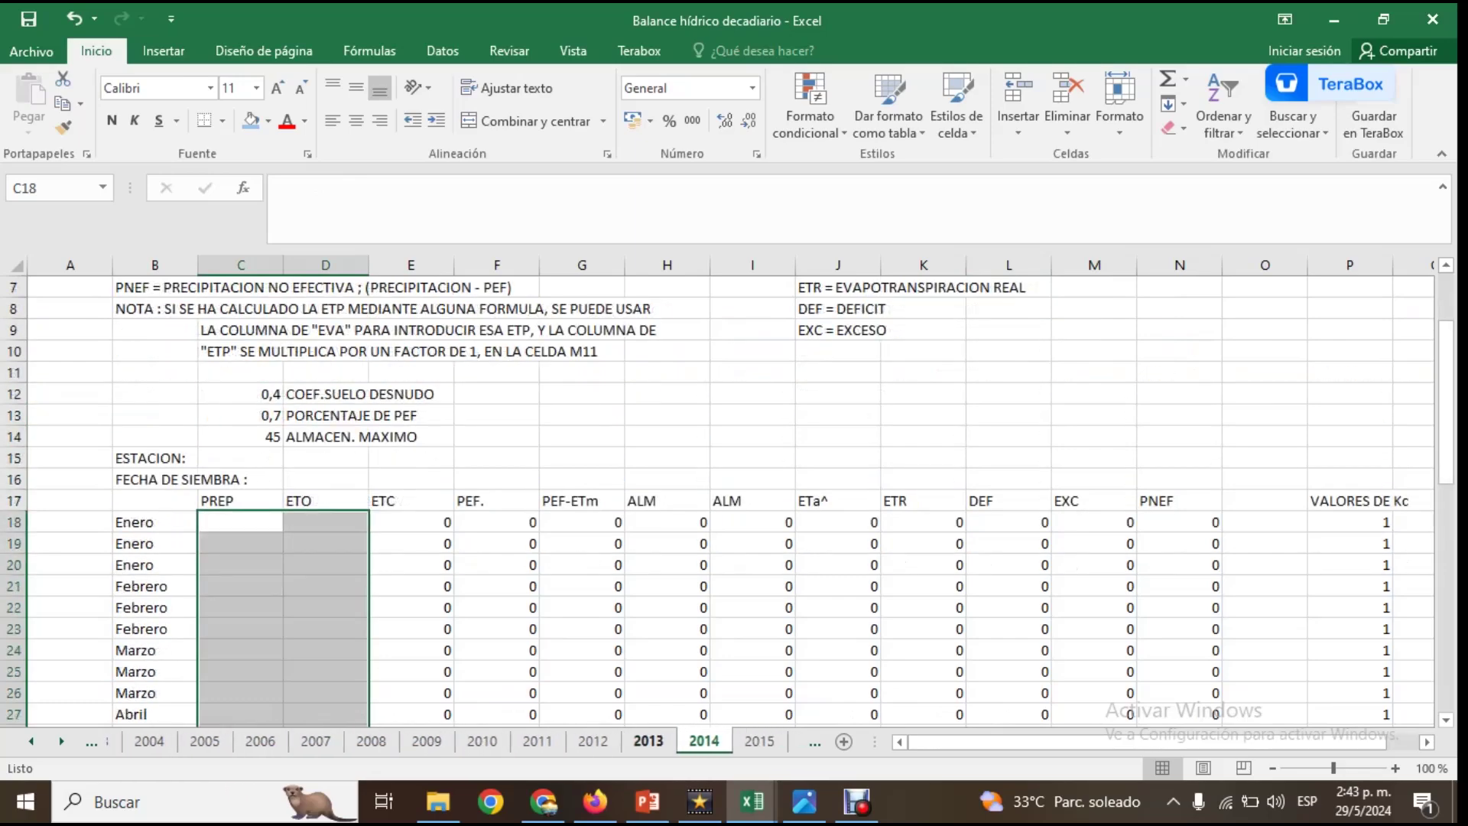
pyautogui.scroll(6, 727, 497)
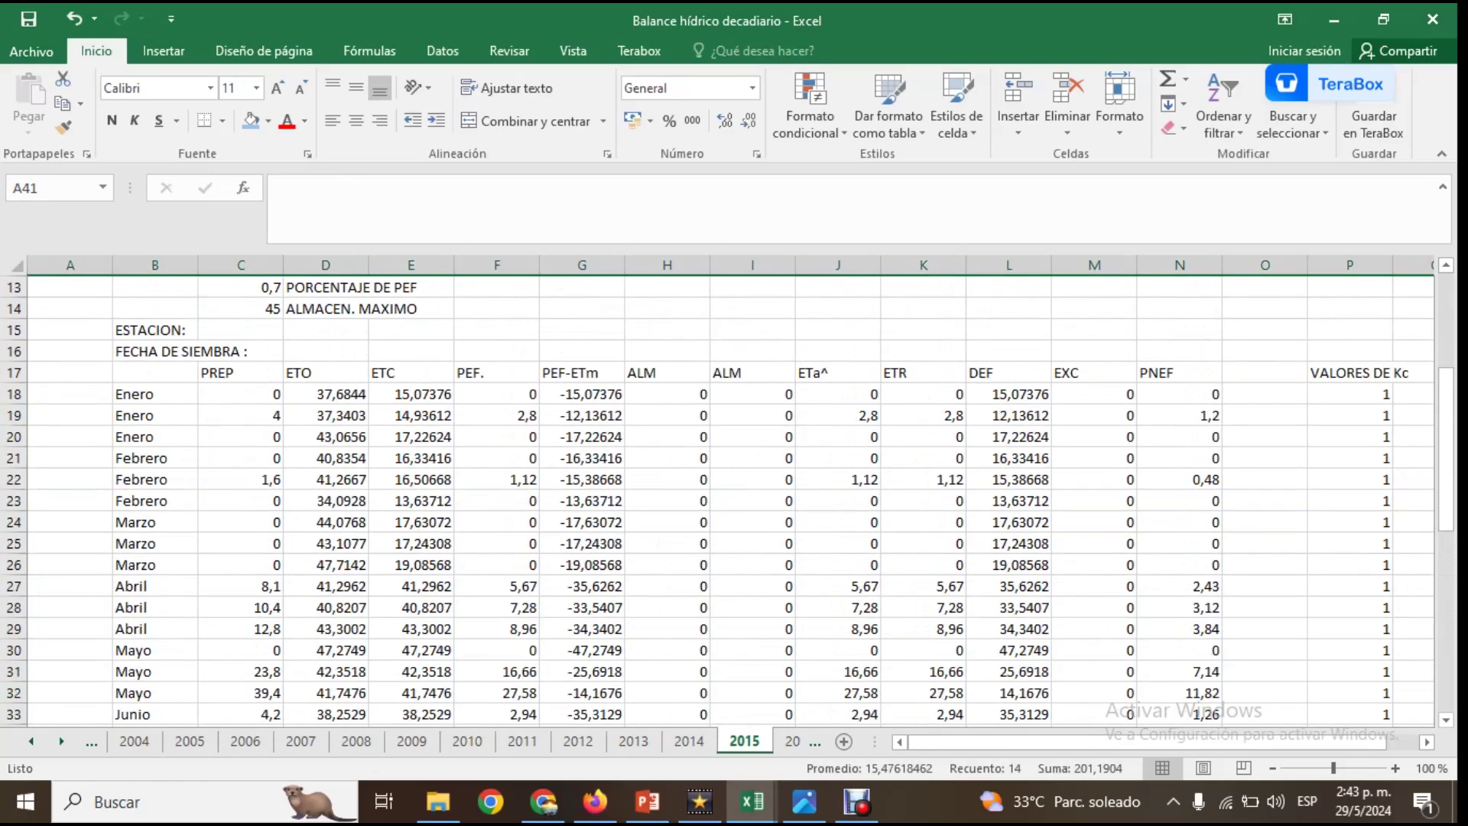
# - Set the ALMACEN. MAXIMO value in C14 of sheet 2015 to 65,4
pyautogui.click(241, 309)
pyautogui.write('65,4')
pyautogui.click(411, 523)
pyautogui.scroll(-10, 410, 522)
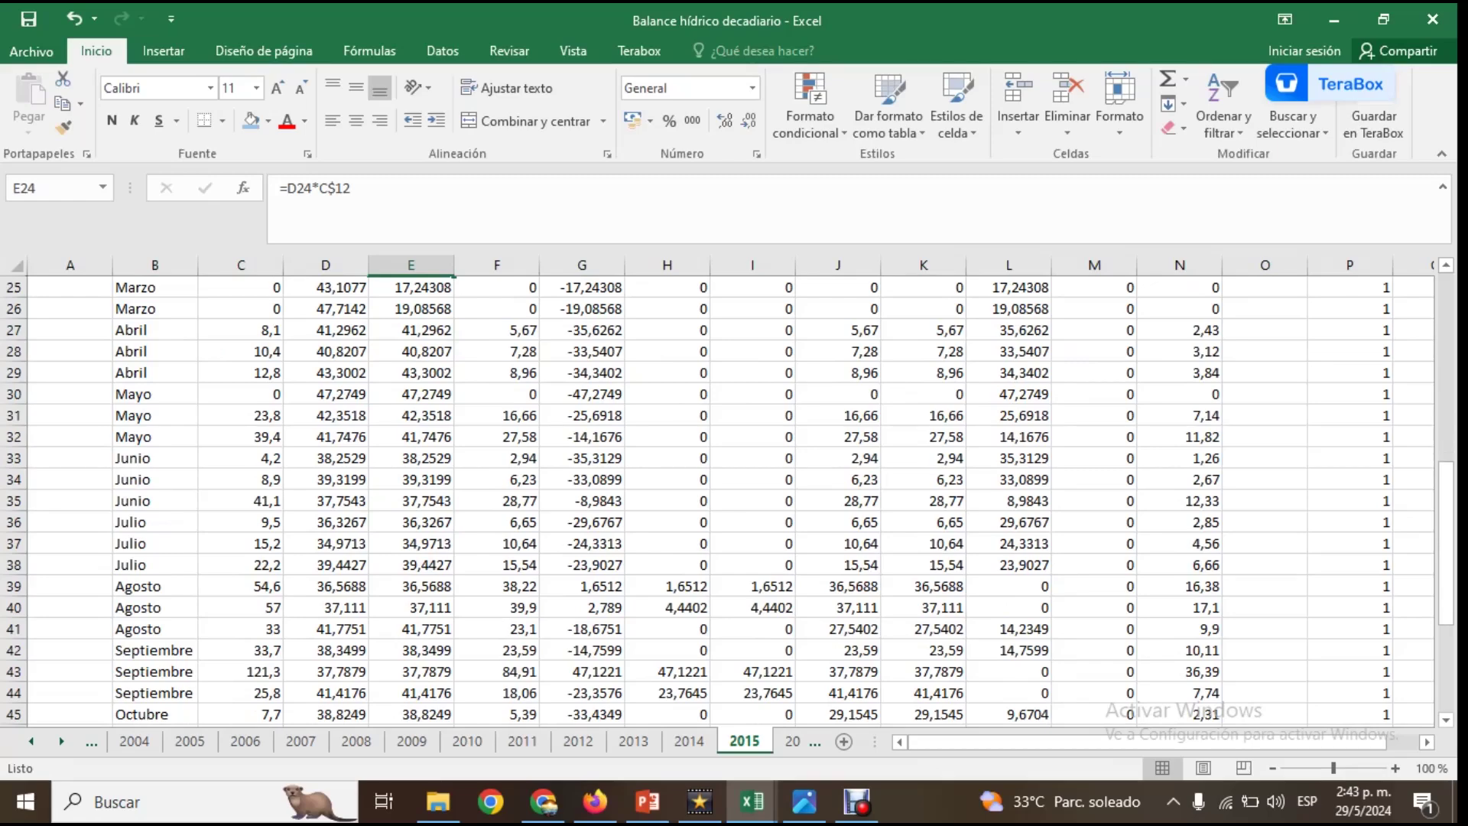
# - Examine the DEF values around the third Agosto and first Septiembre decades and mark rows 39 to 48 as the candidate period
pyautogui.scroll(5, 1094, 565)
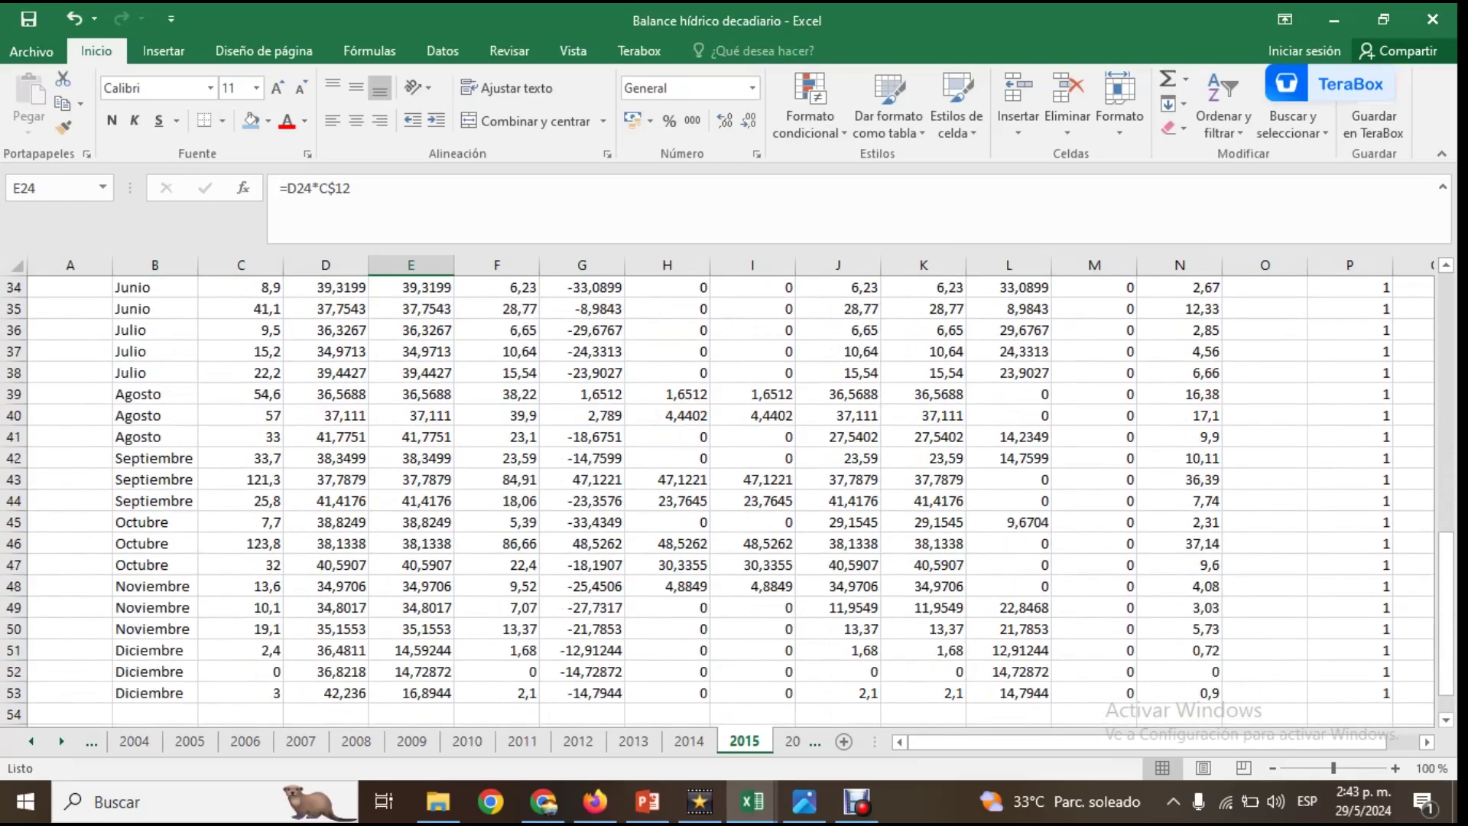
pyautogui.click(1094, 565)
pyautogui.click(1008, 565)
pyautogui.click(1008, 586)
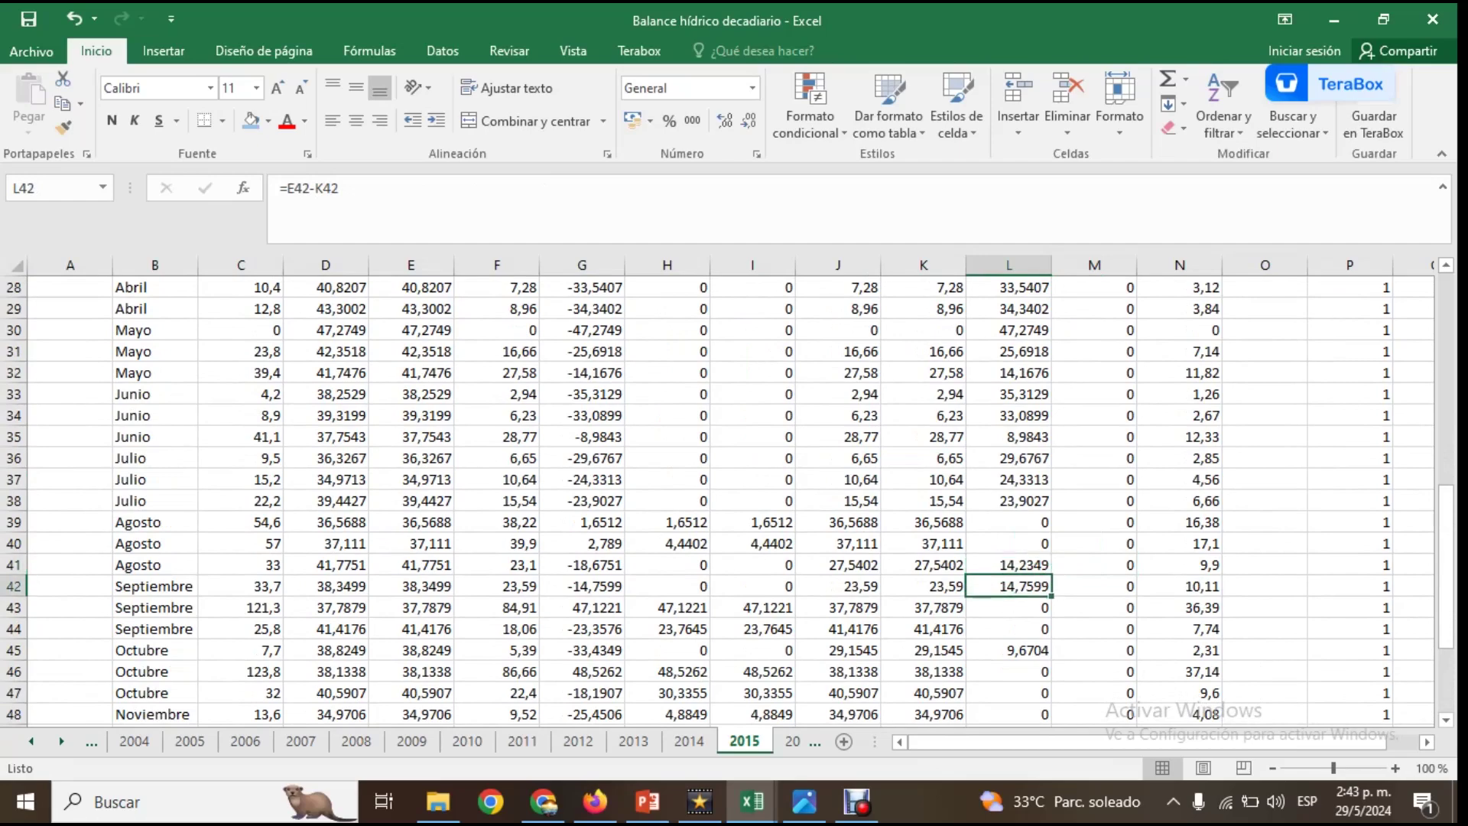
pyautogui.scroll(-3, 734, 497)
pyautogui.moveTo(14, 329); pyautogui.dragTo(14, 526)
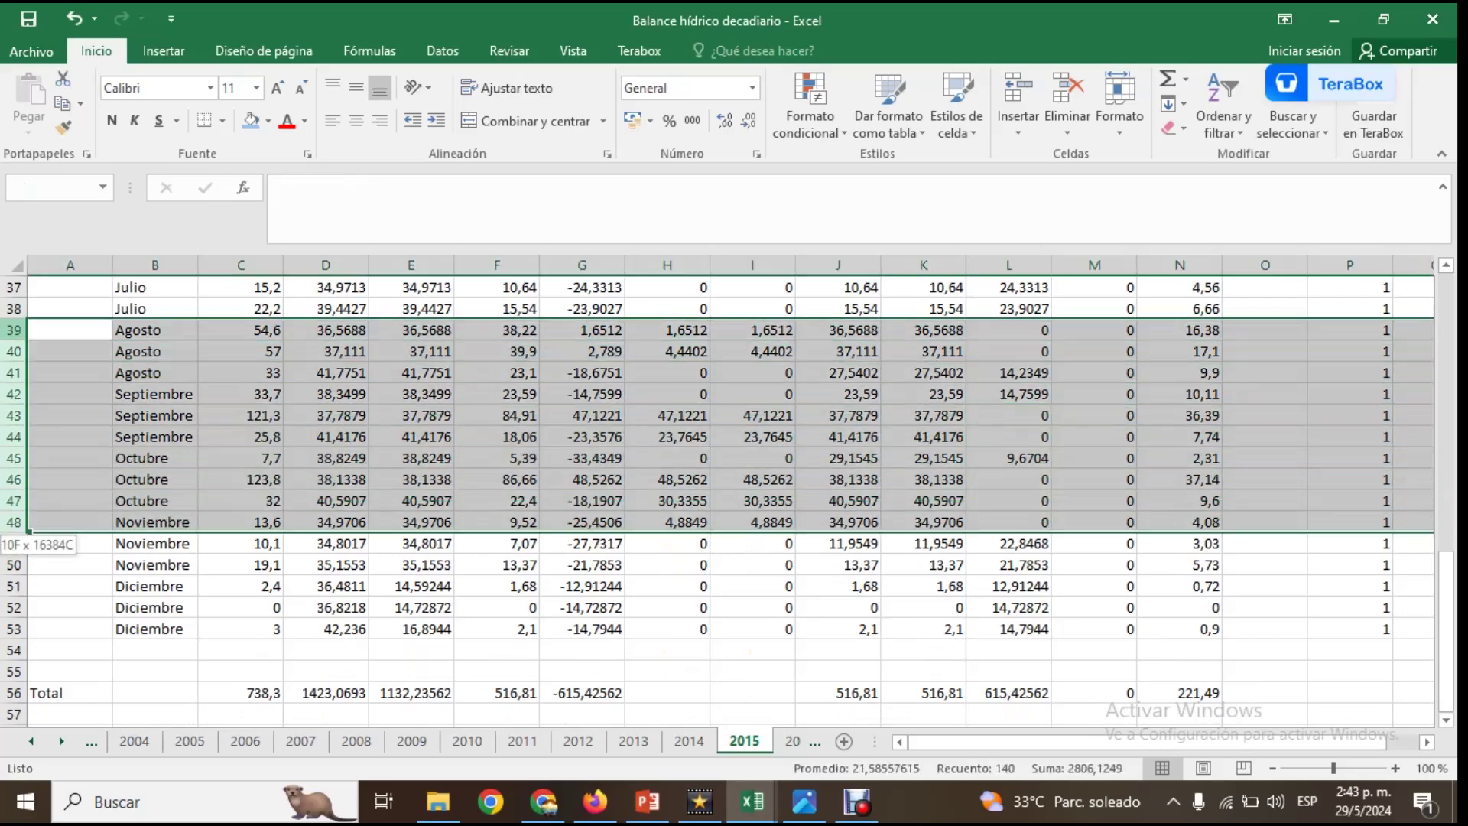
pyautogui.scroll(3, 734, 497)
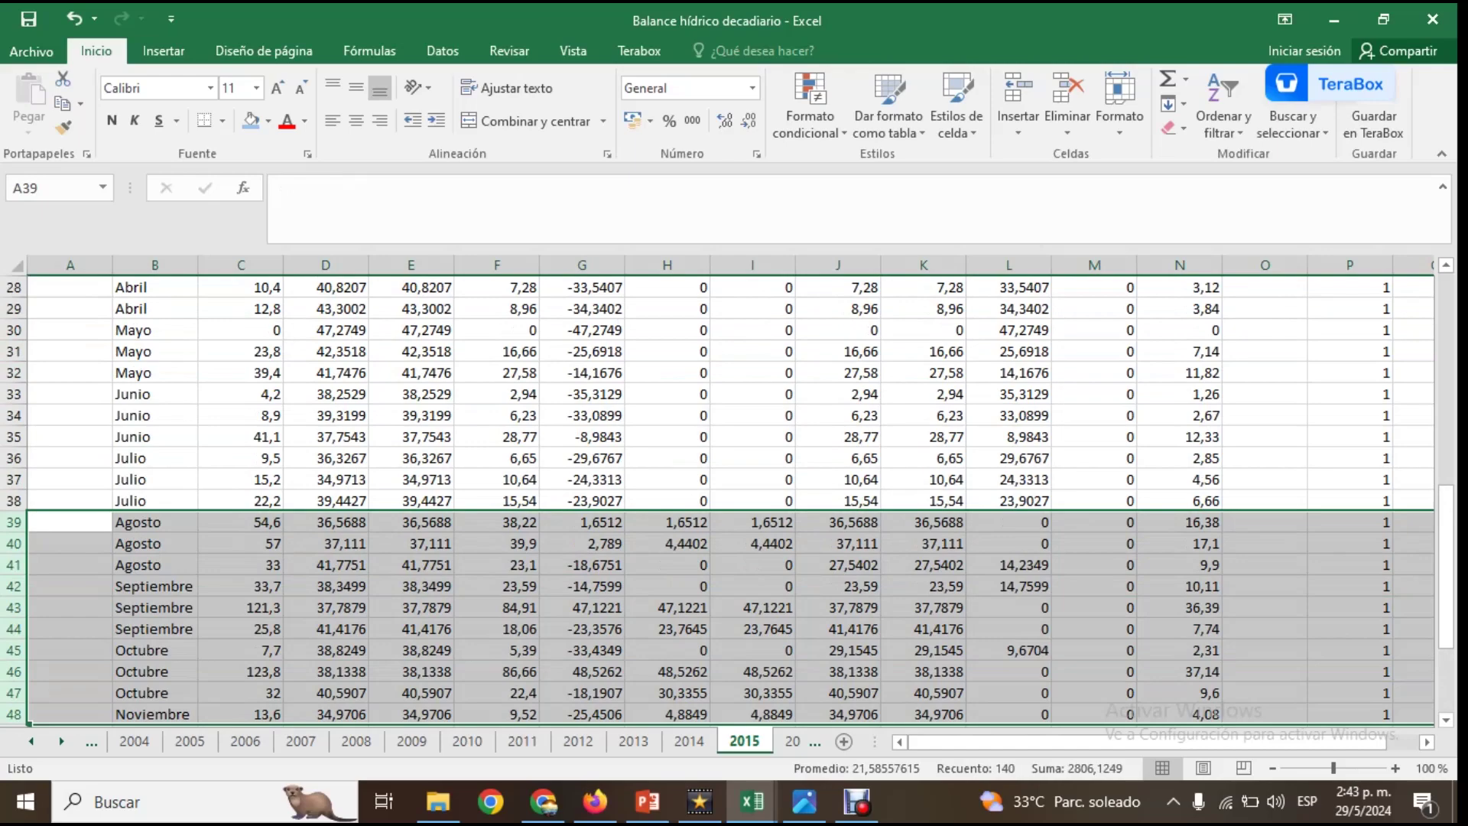
pyautogui.scroll(-2, 734, 497)
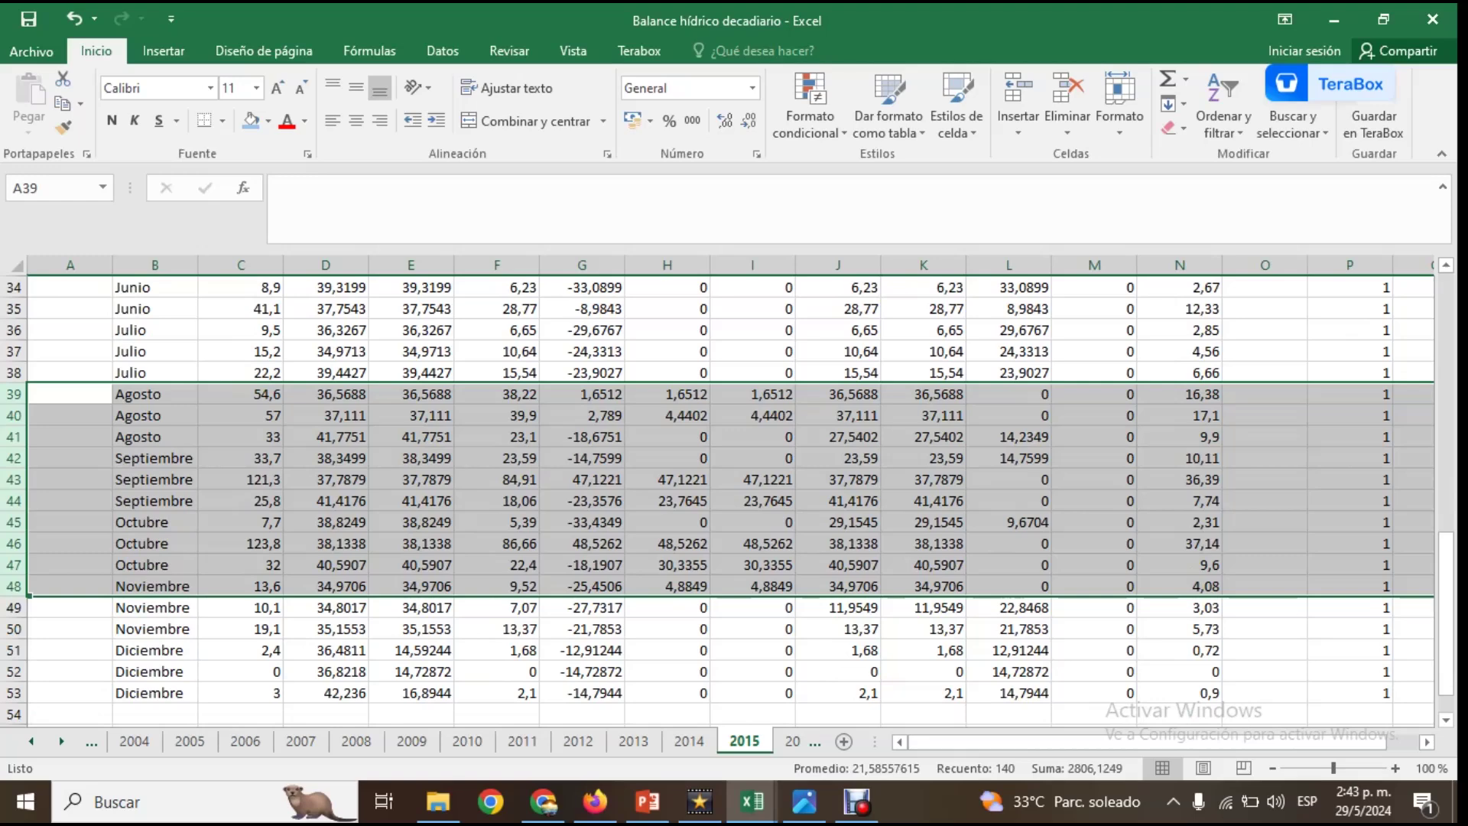
# - Check the DEF cells of rows 41 and 42 against the moderate and severe deficit criteria in the deficits image
pyautogui.click(1094, 416)
pyautogui.click(1009, 437)
pyautogui.click(1009, 459)
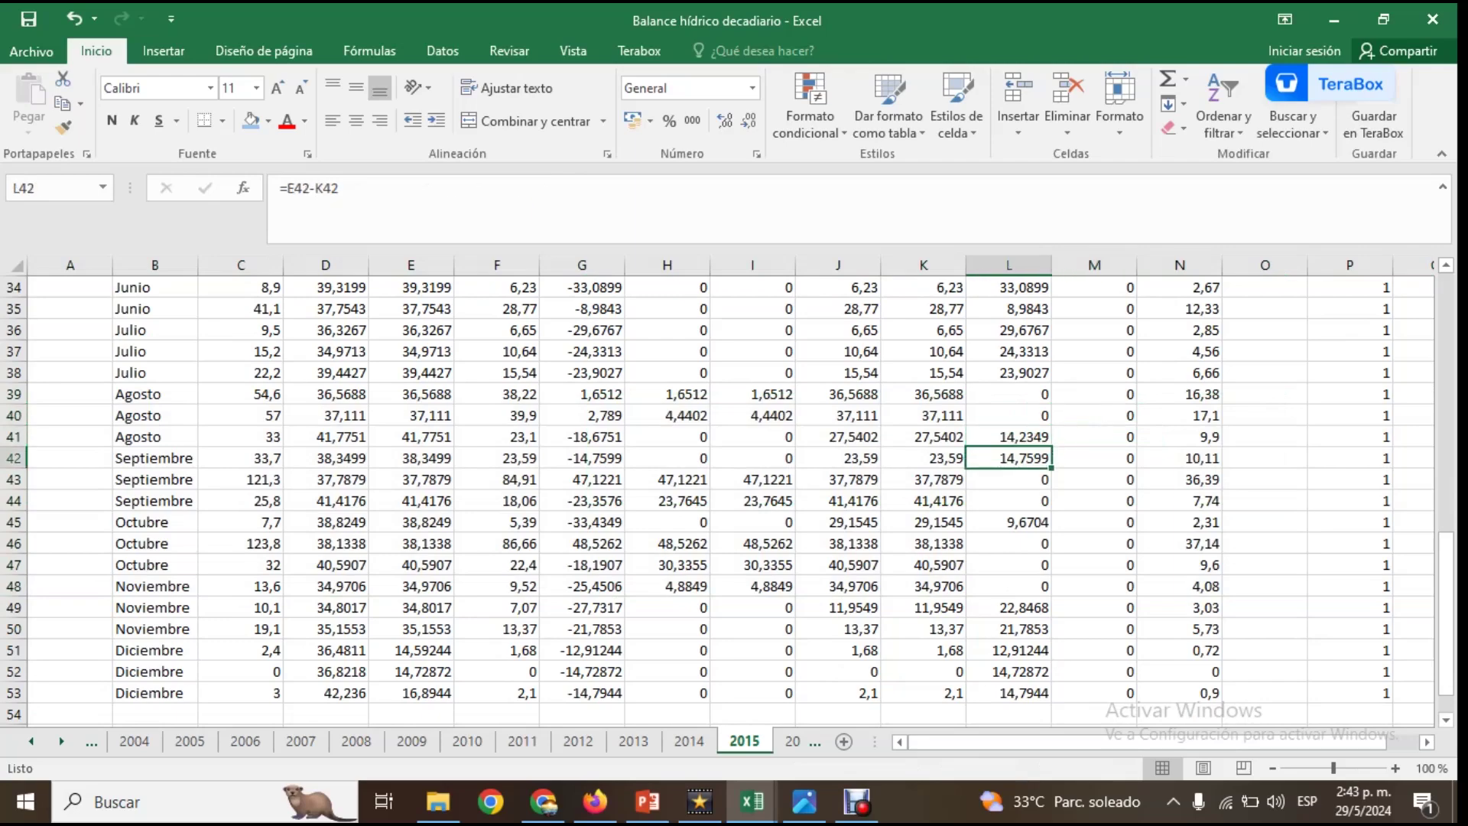
pyautogui.click(1010, 438)
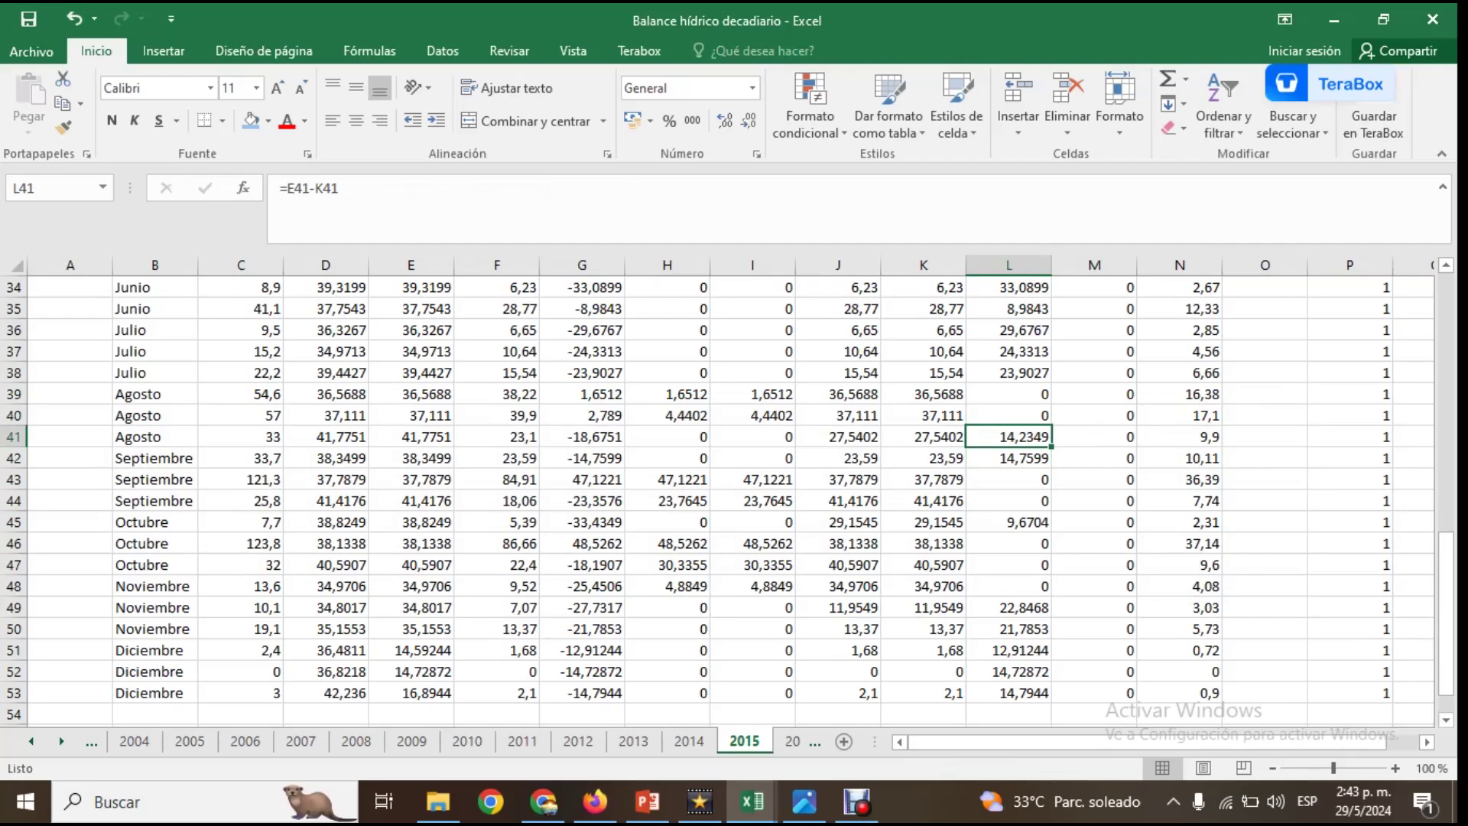
pyautogui.hotkey('alt', 'Tab')
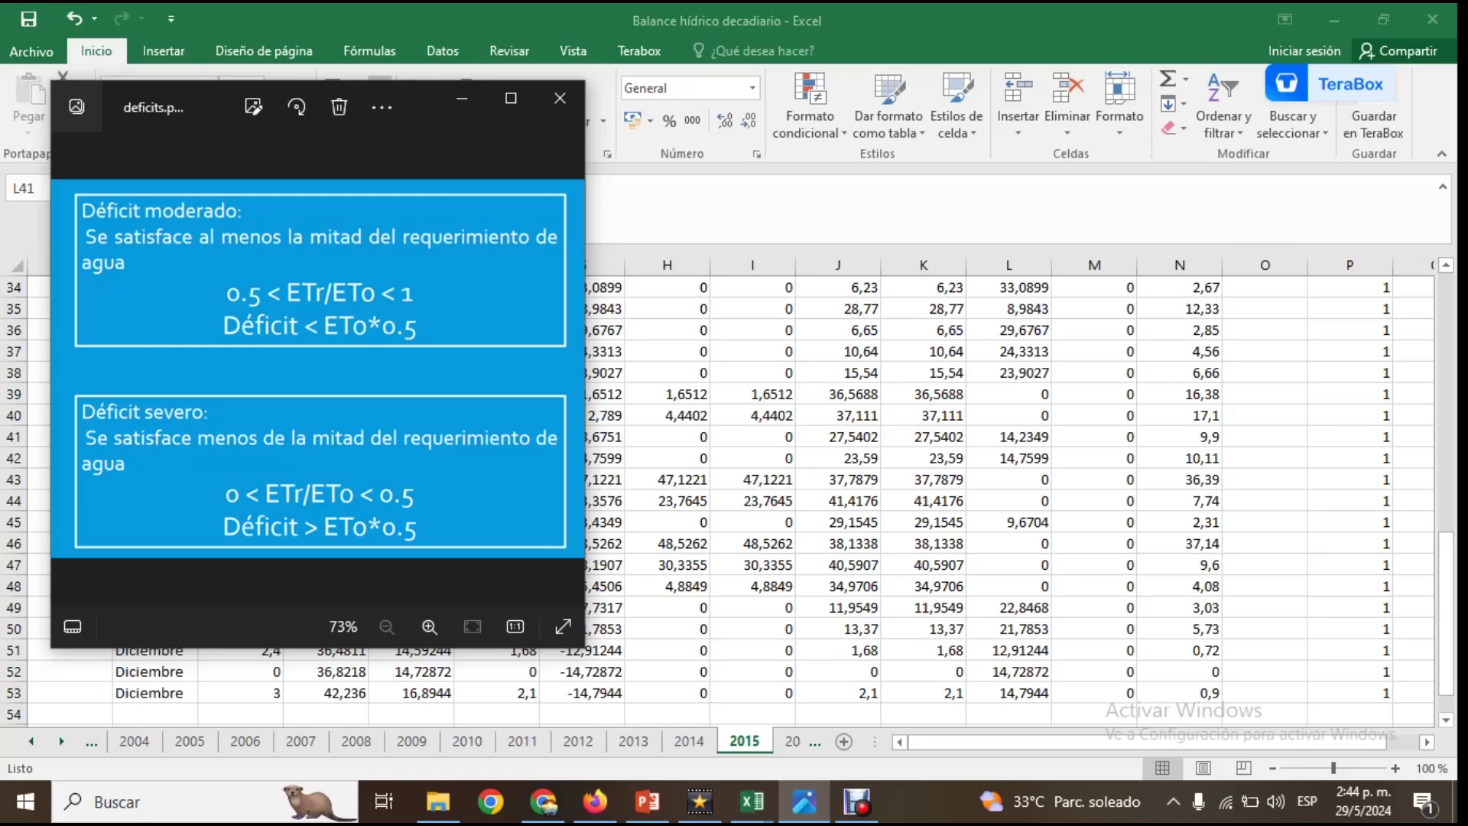
pyautogui.click(462, 98)
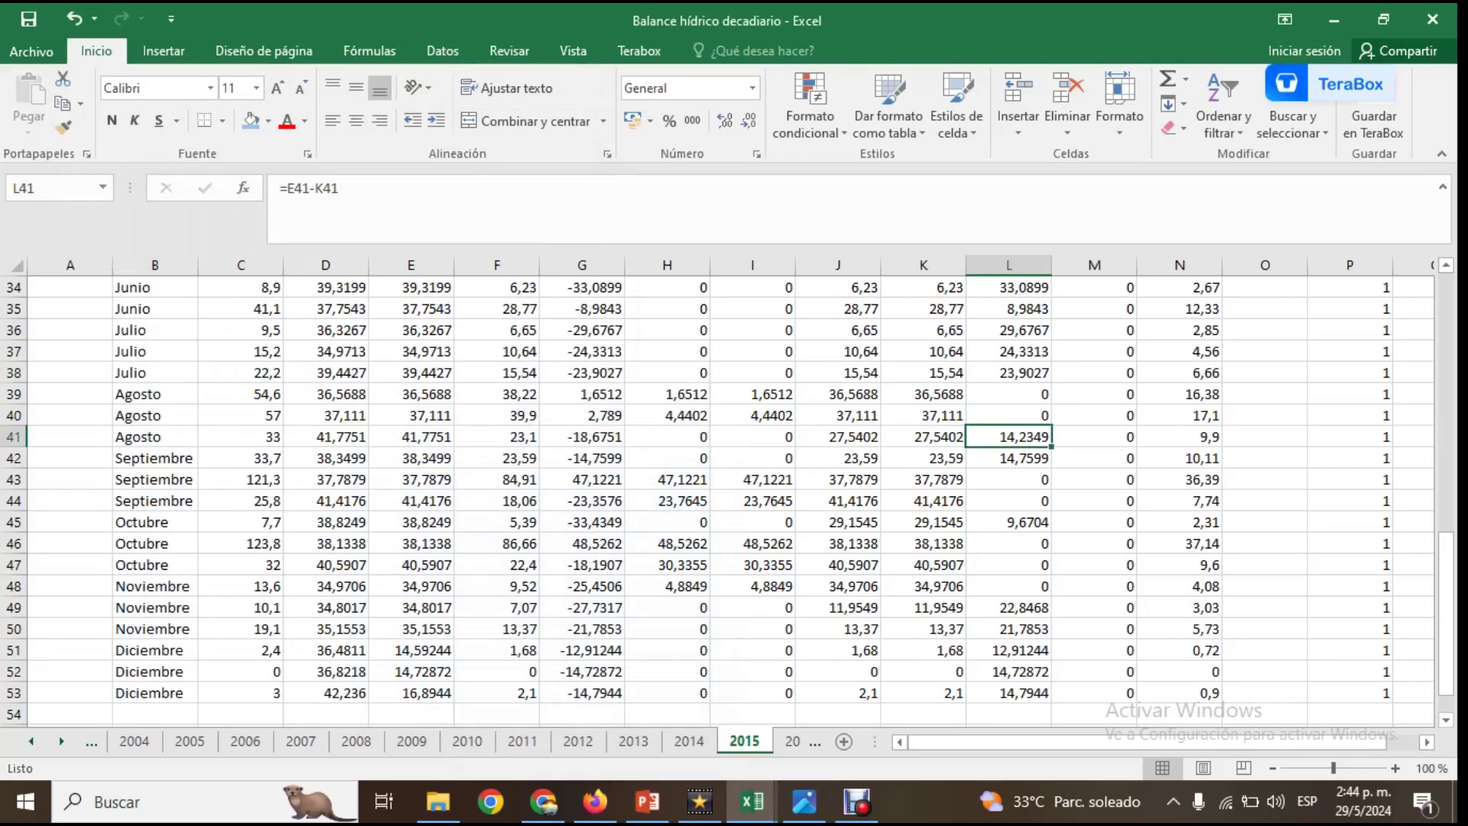
# - Compare ETO with DEF in the first Septiembre decade (row 42) and review the interrupting decades in rows 41 and 45
pyautogui.click(14, 436)
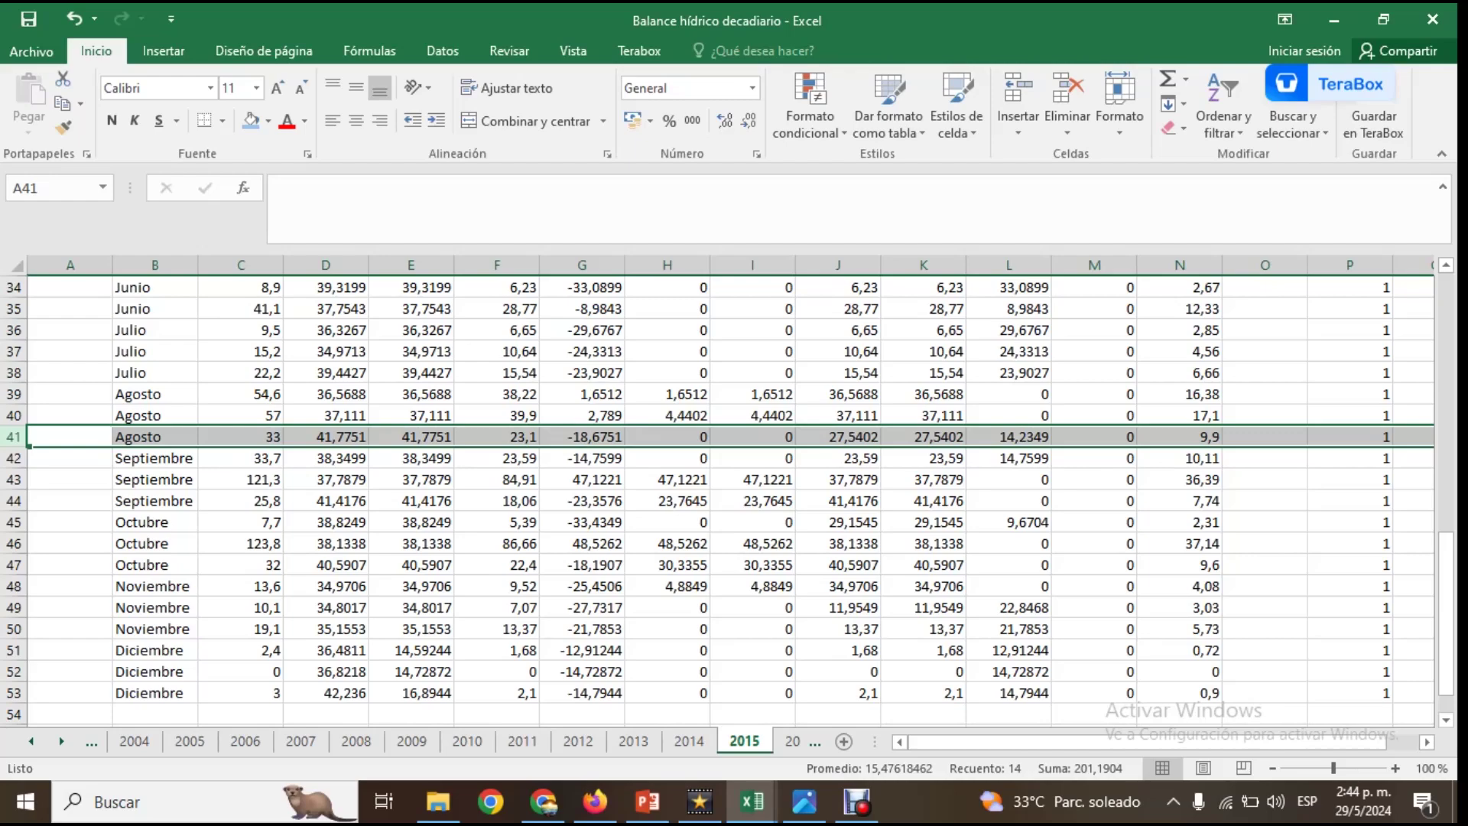
pyautogui.click(14, 458)
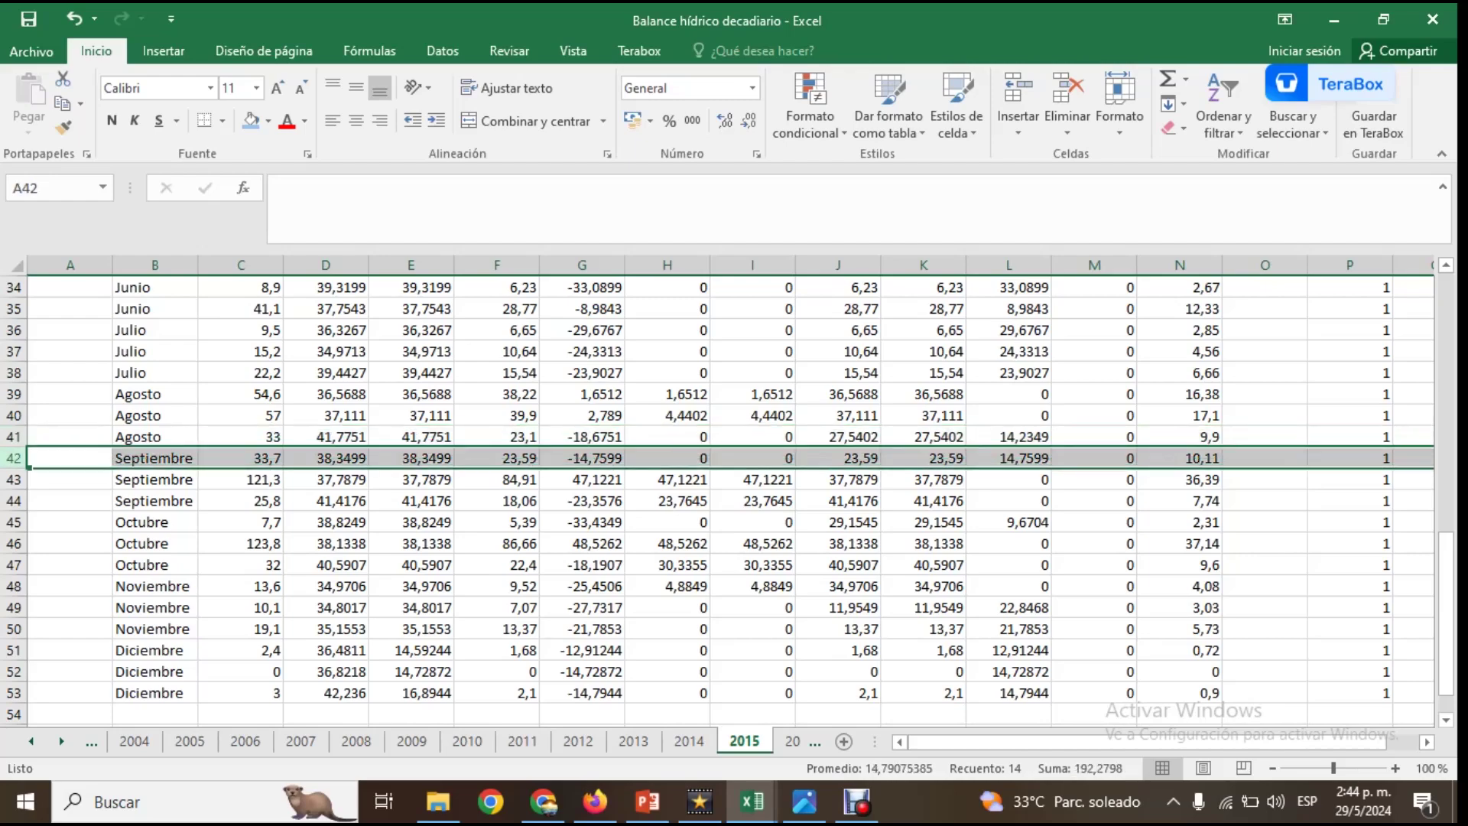
pyautogui.click(326, 458)
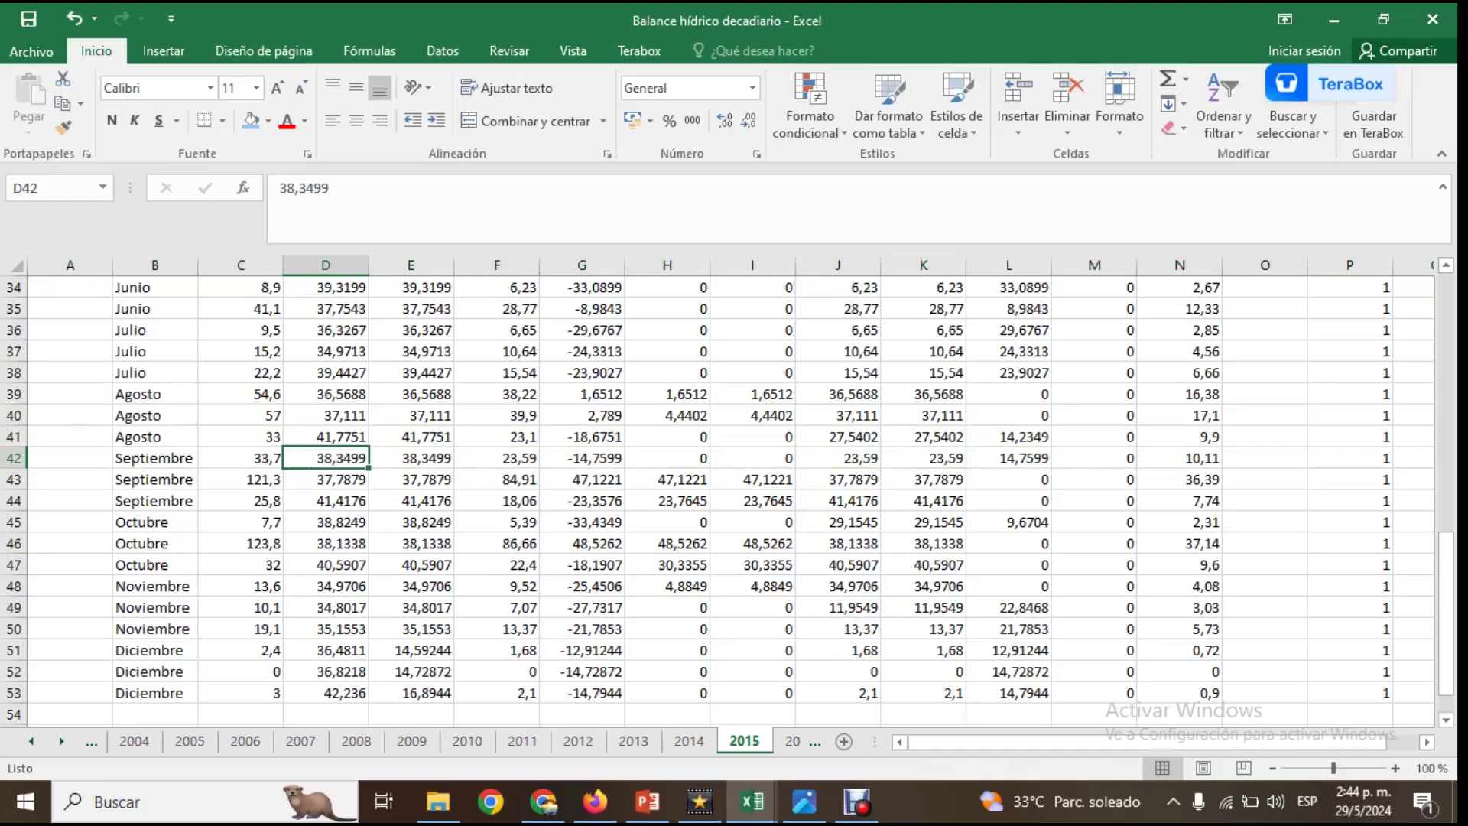
pyautogui.click(1008, 458)
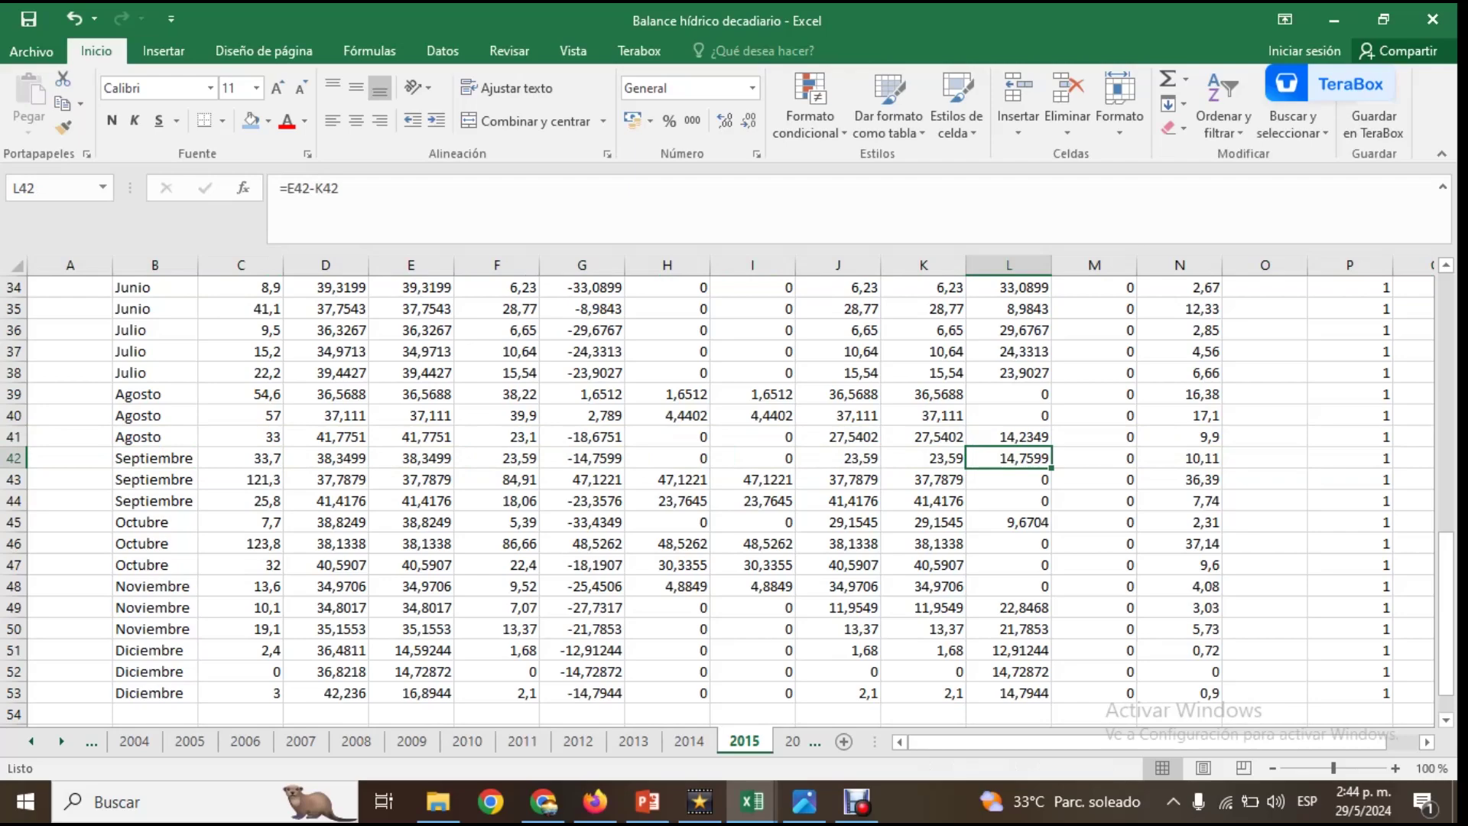
pyautogui.moveTo(14, 436); pyautogui.dragTo(14, 458)
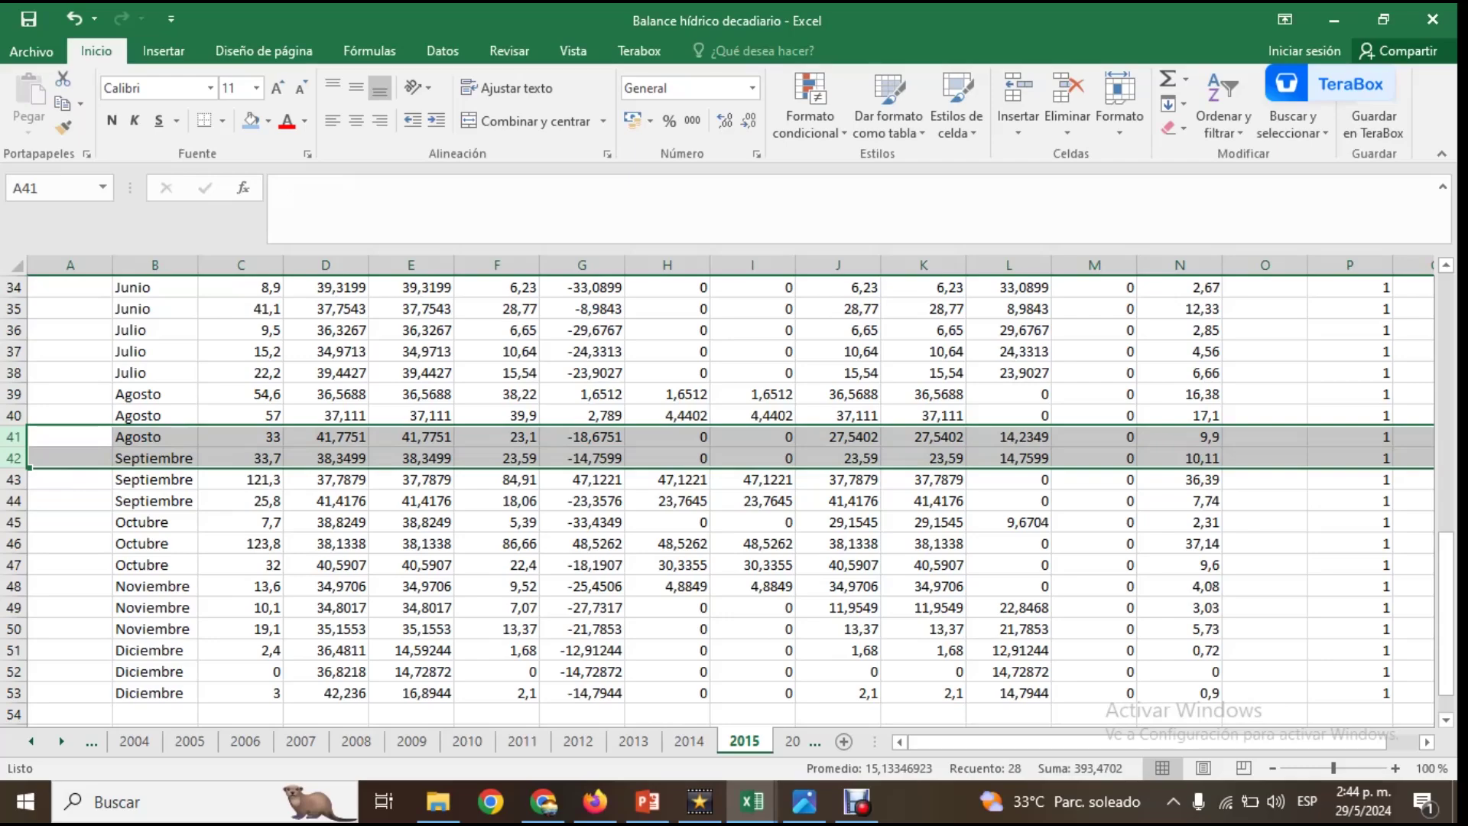
pyautogui.scroll(-2, 726, 497)
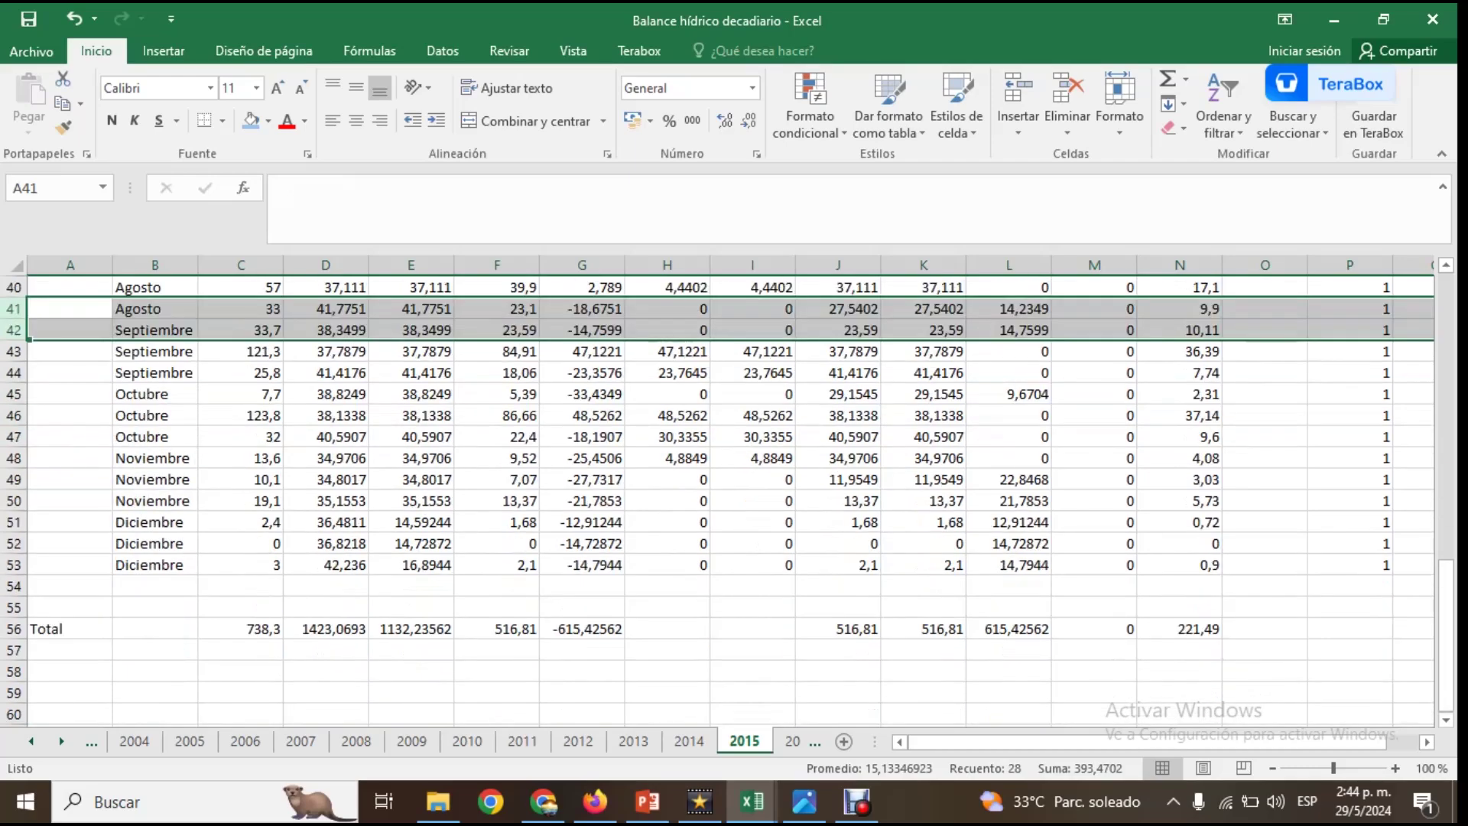
pyautogui.click(14, 394)
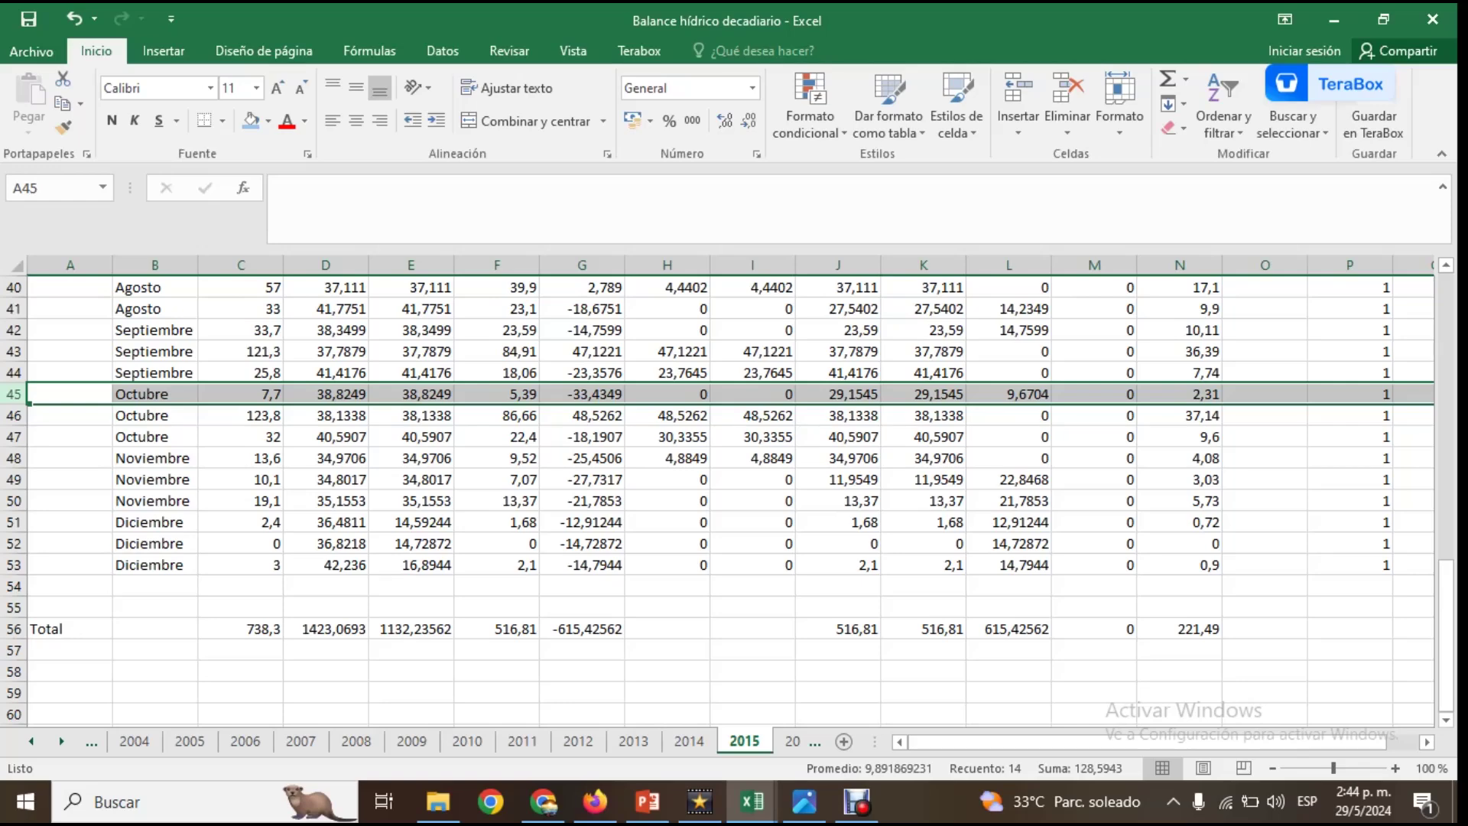
pyautogui.scroll(2, 730, 490)
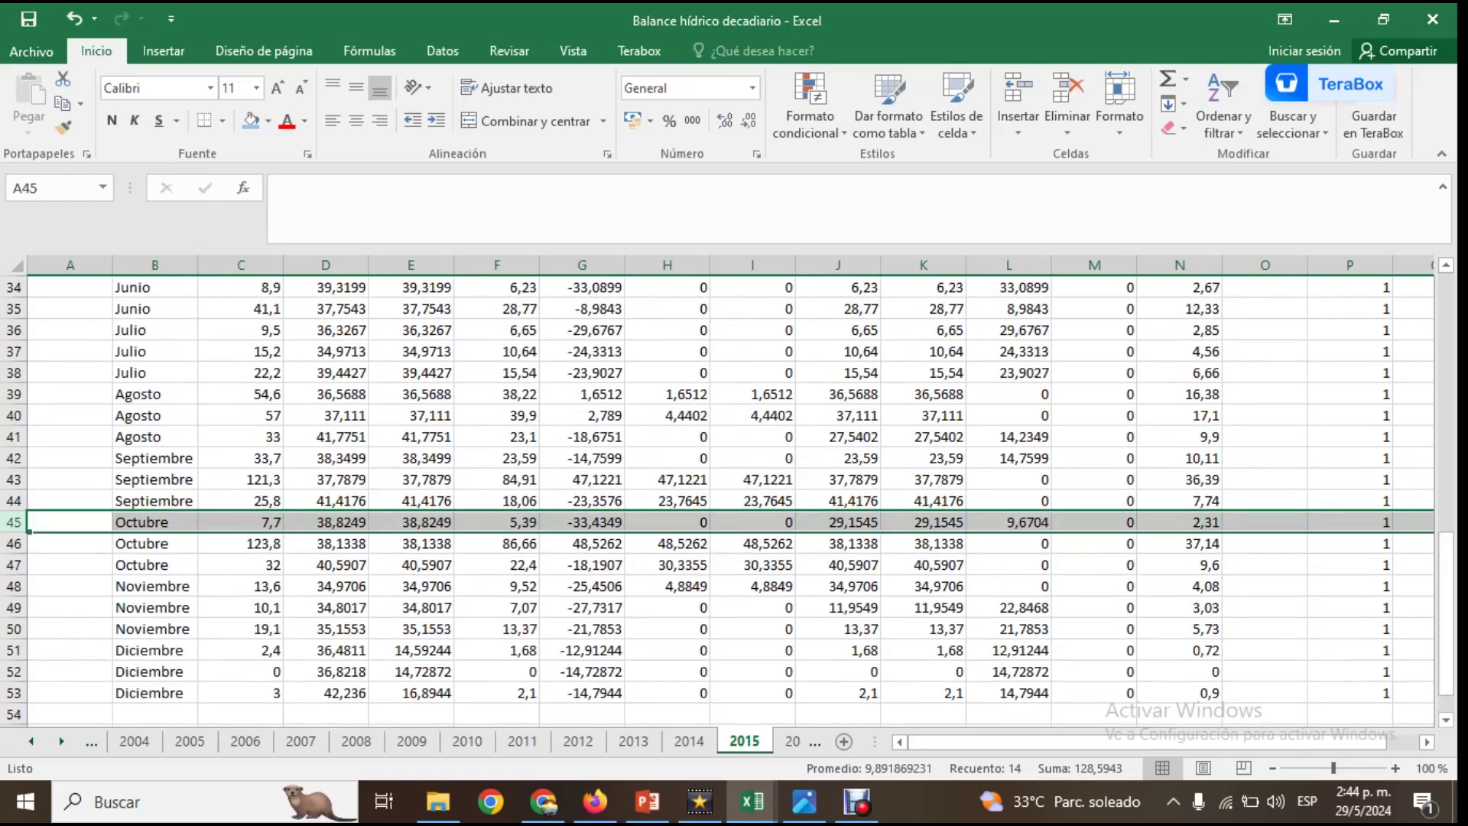
# - Fill rows 39 to 48 of sheet 2015, from the first Agosto decade to the first Noviembre decade, with light blue
pyautogui.click(14, 394)
pyautogui.moveTo(13, 394); pyautogui.dragTo(15, 590)
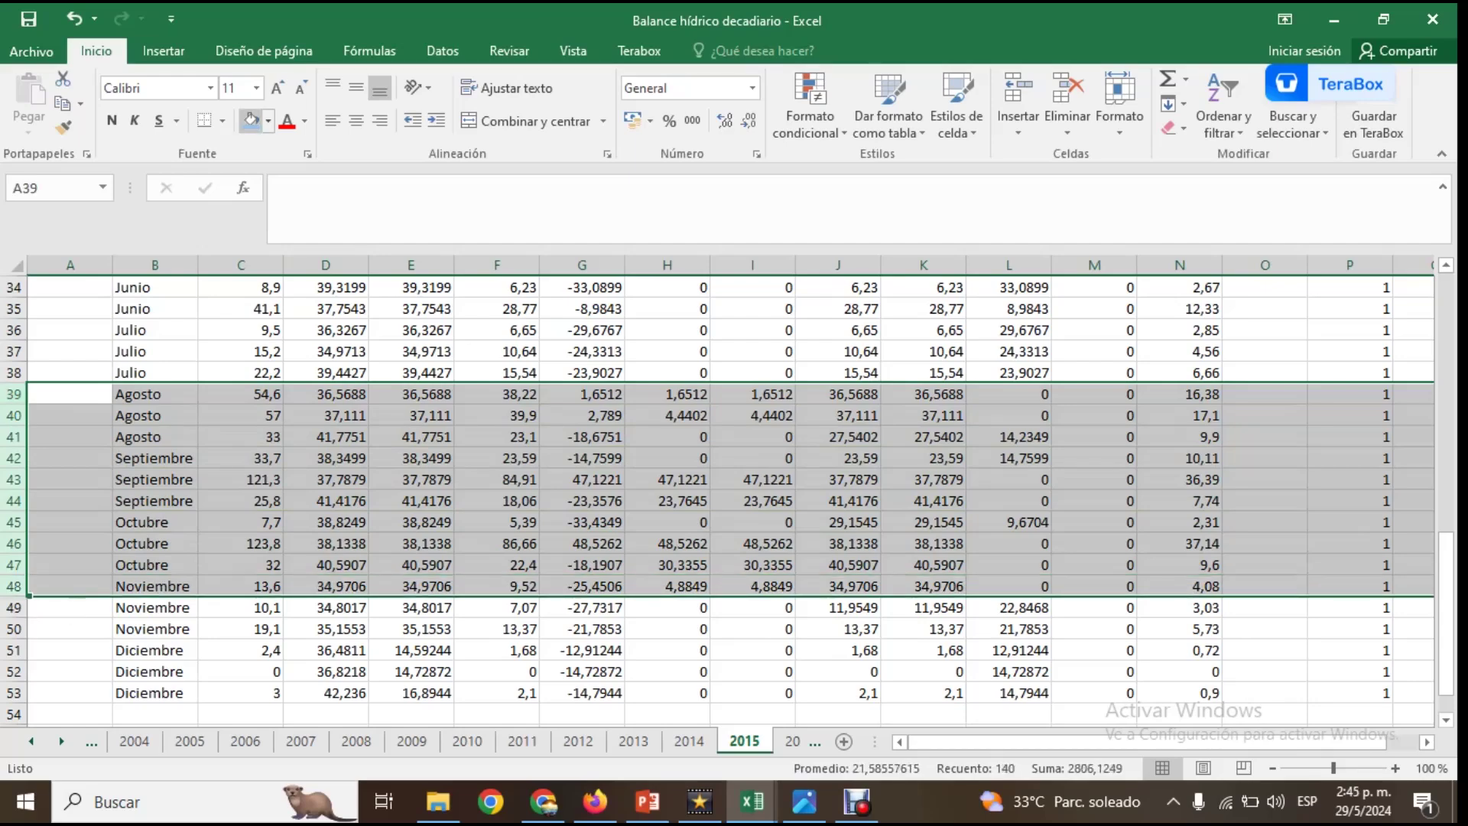
pyautogui.click(251, 120)
pyautogui.scroll(9, 719, 501)
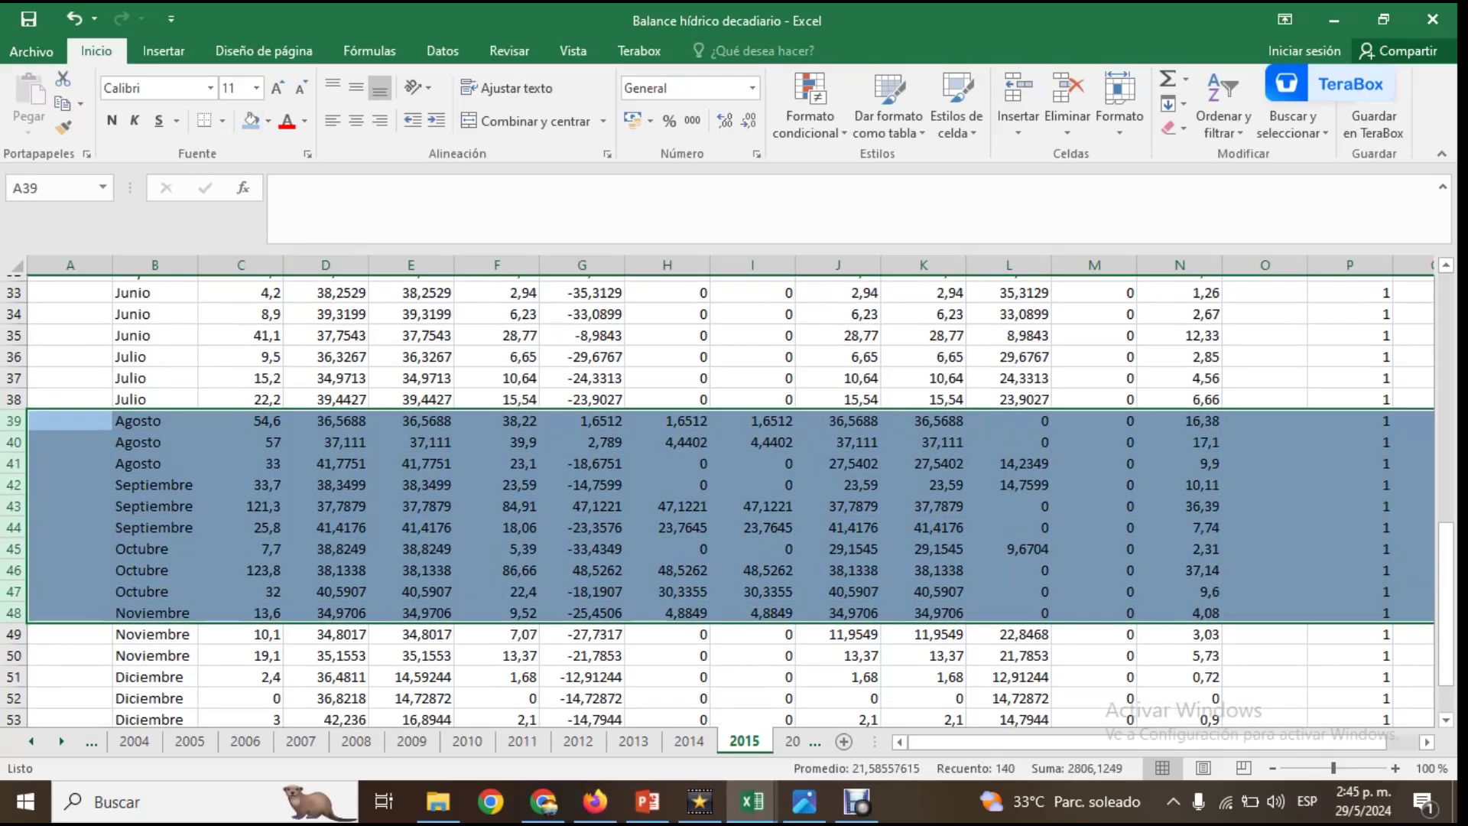
pyautogui.scroll(-10, 718, 501)
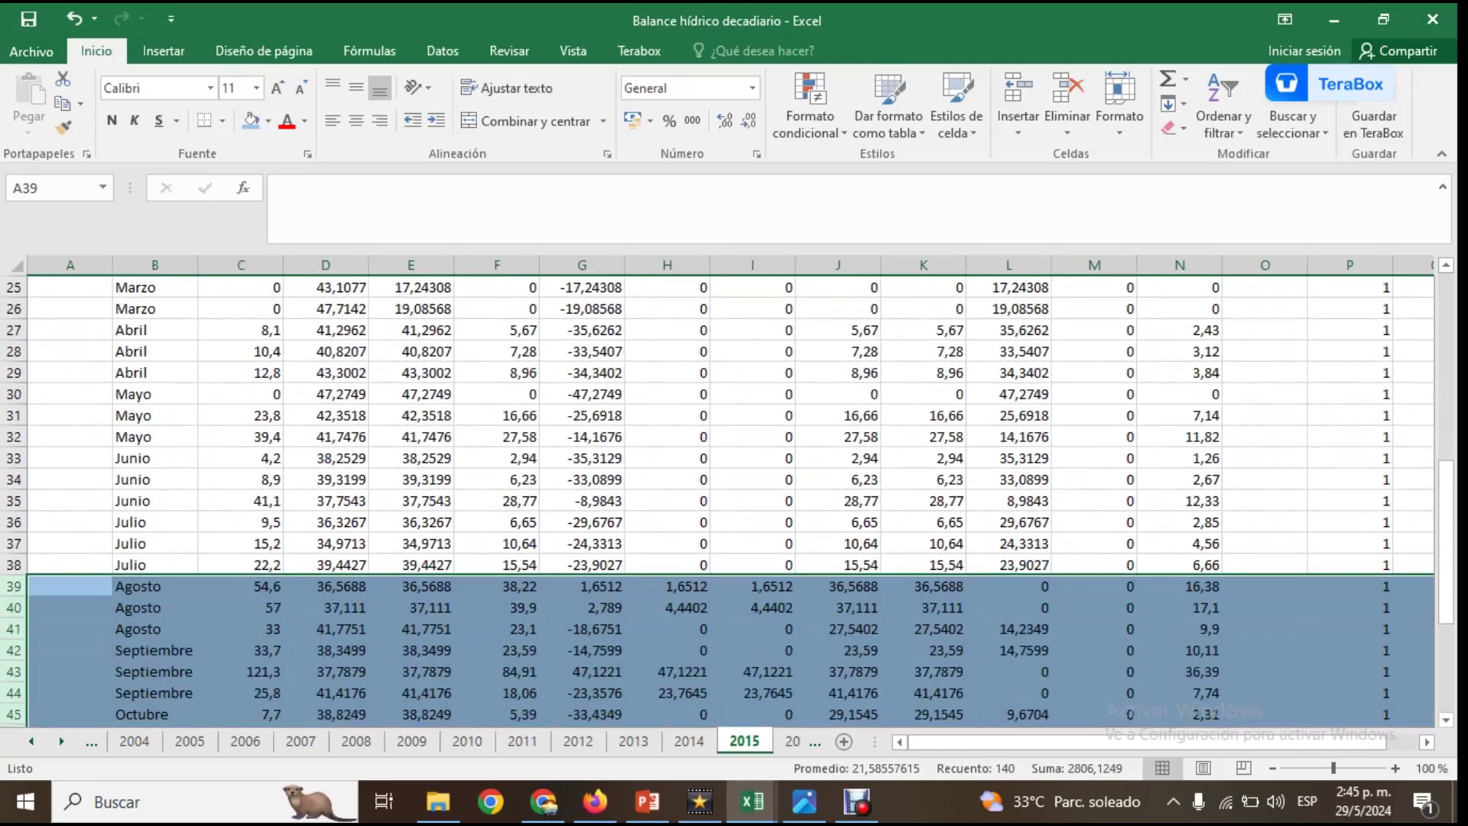
# - Review the DEF values outside the highlighted period, in the Marzo decades and rows 49 to 53, comparing row 51's DEF with its ETO
pyautogui.scroll(3, 719, 501)
pyautogui.scroll(-3, 718, 501)
pyautogui.scroll(5, 718, 501)
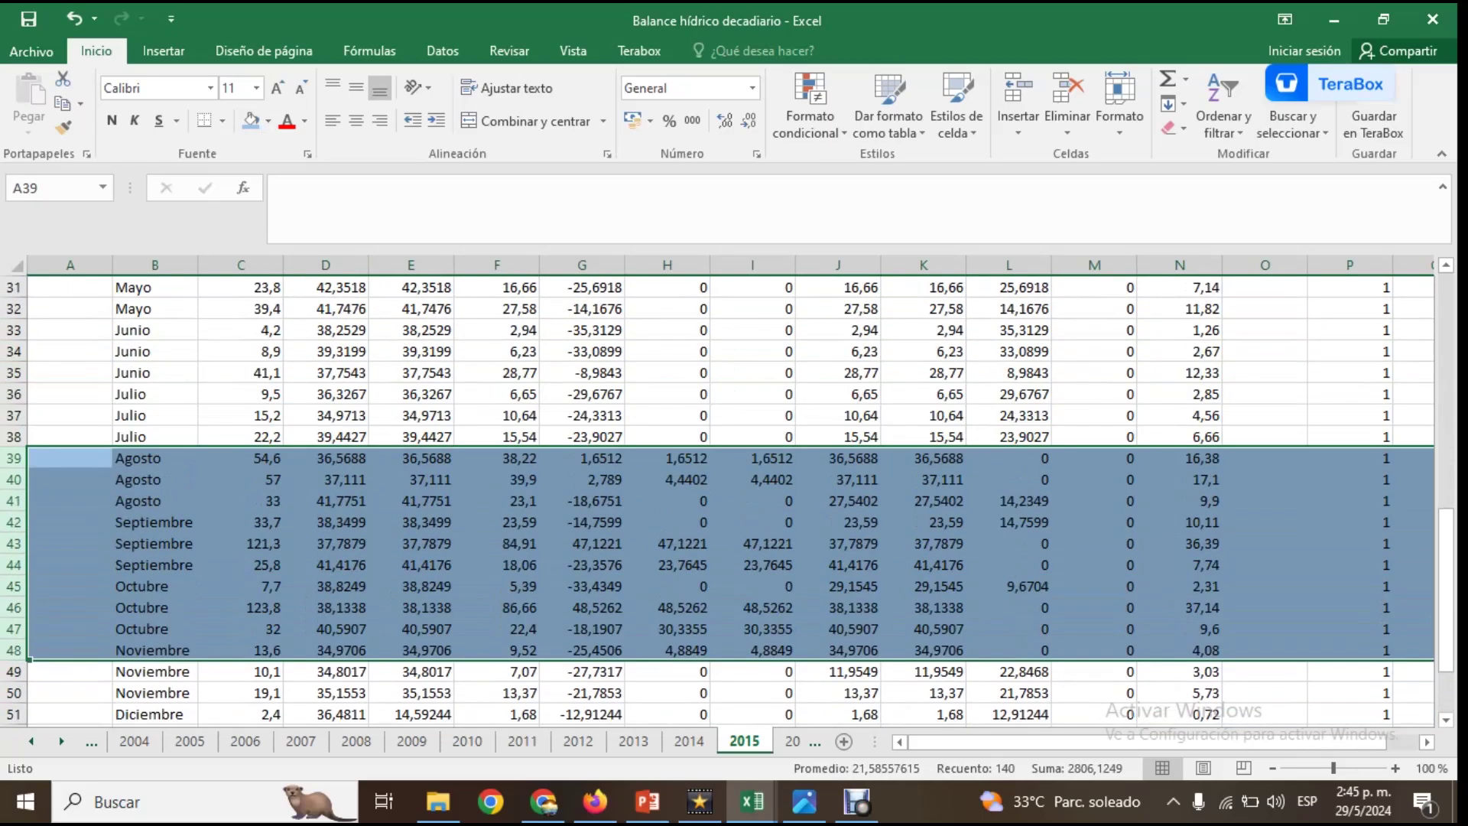
pyautogui.moveTo(1008, 330); pyautogui.dragTo(1008, 374)
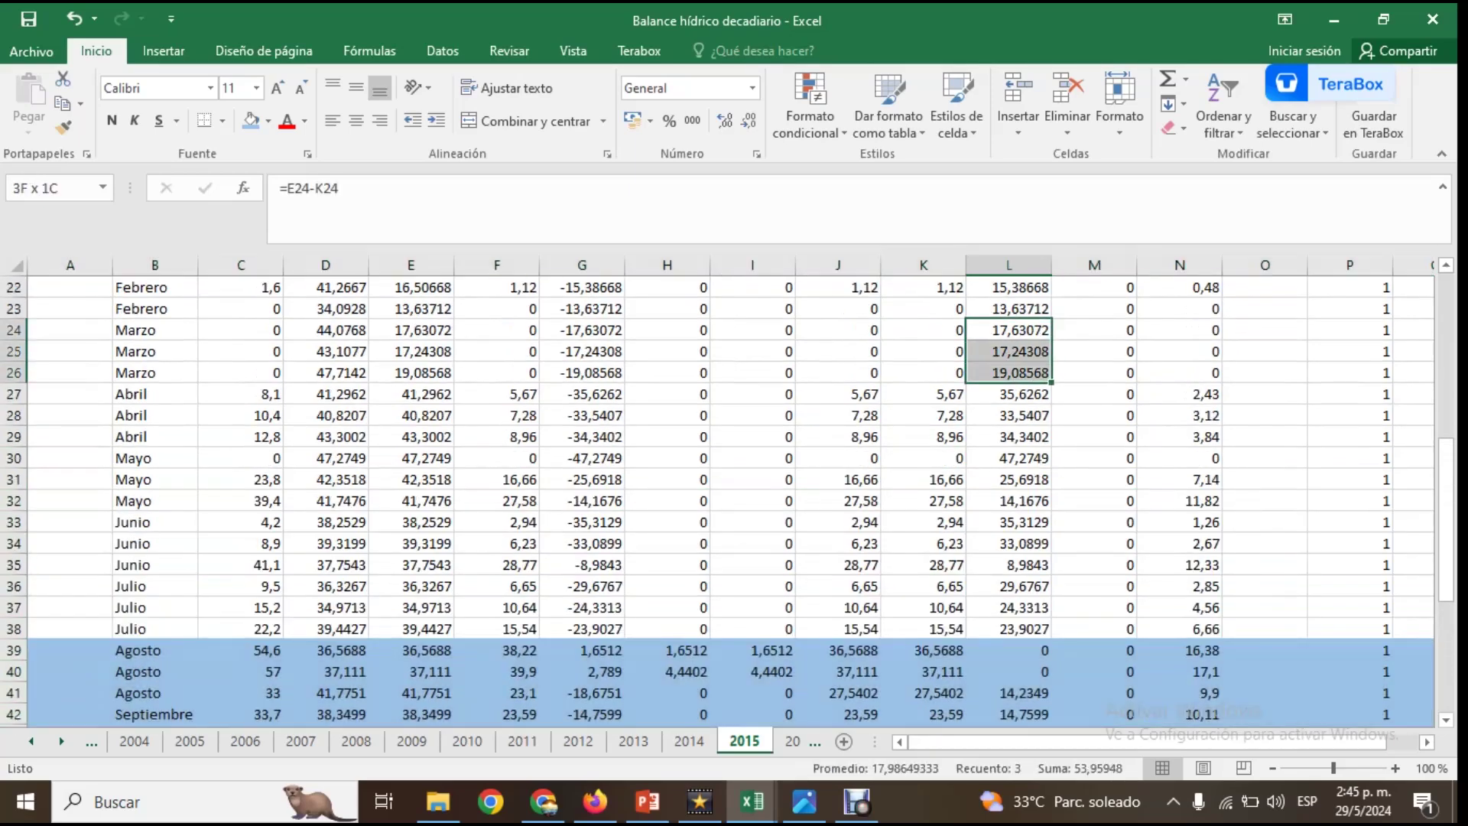
pyautogui.scroll(-4, 718, 497)
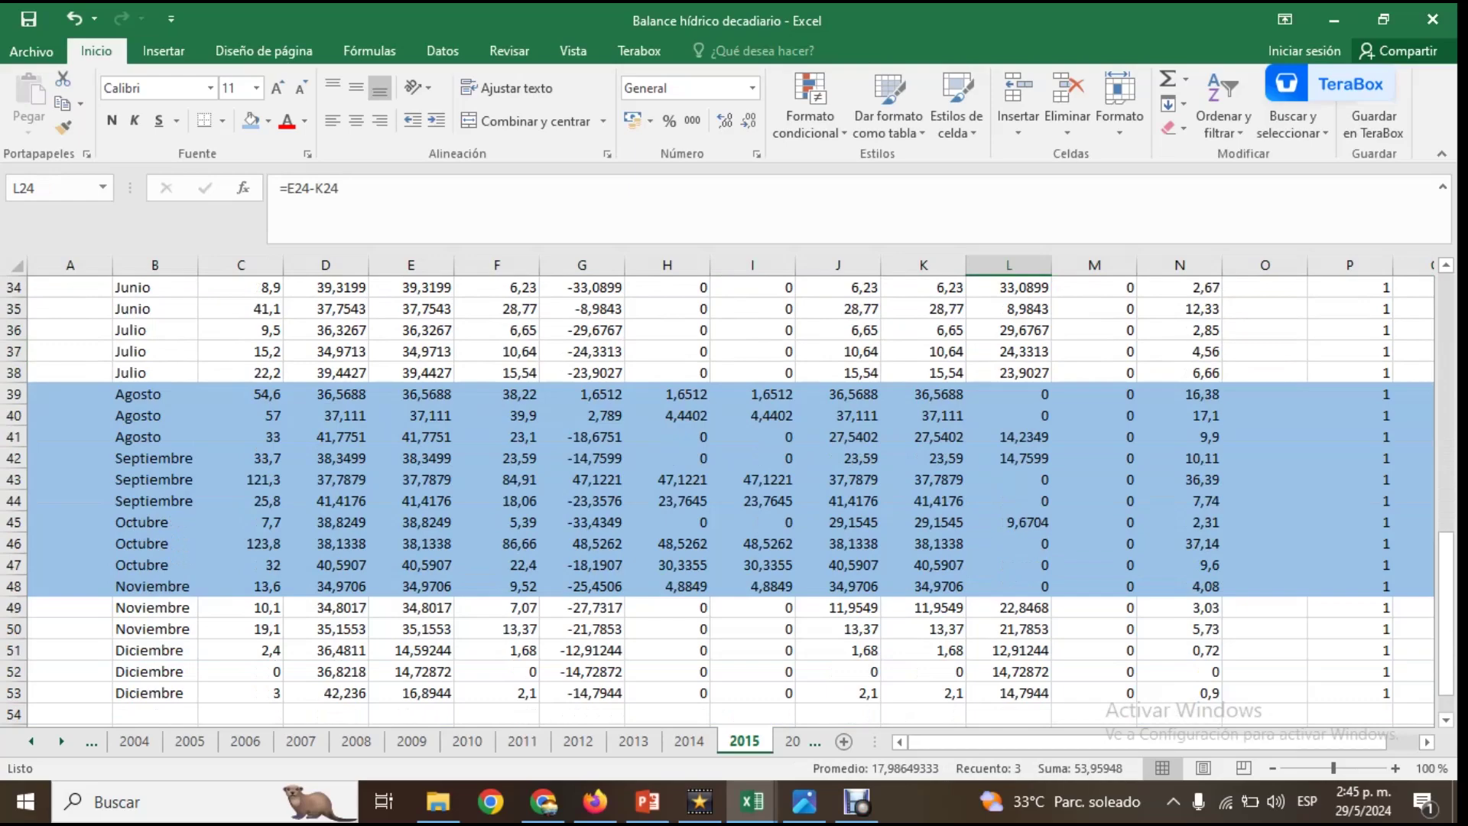
pyautogui.scroll(-1, 719, 497)
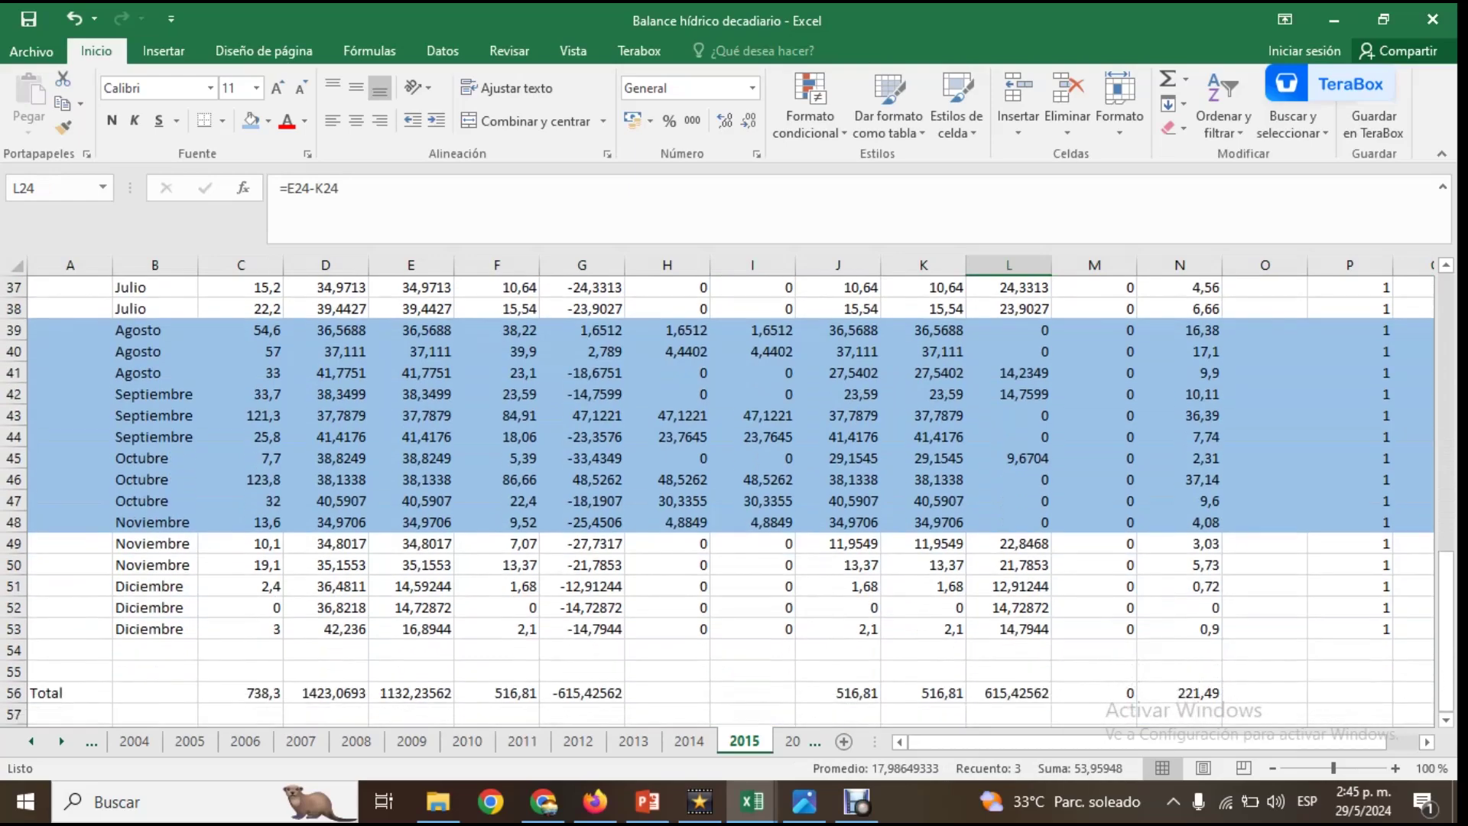
pyautogui.moveTo(14, 543); pyautogui.dragTo(14, 633)
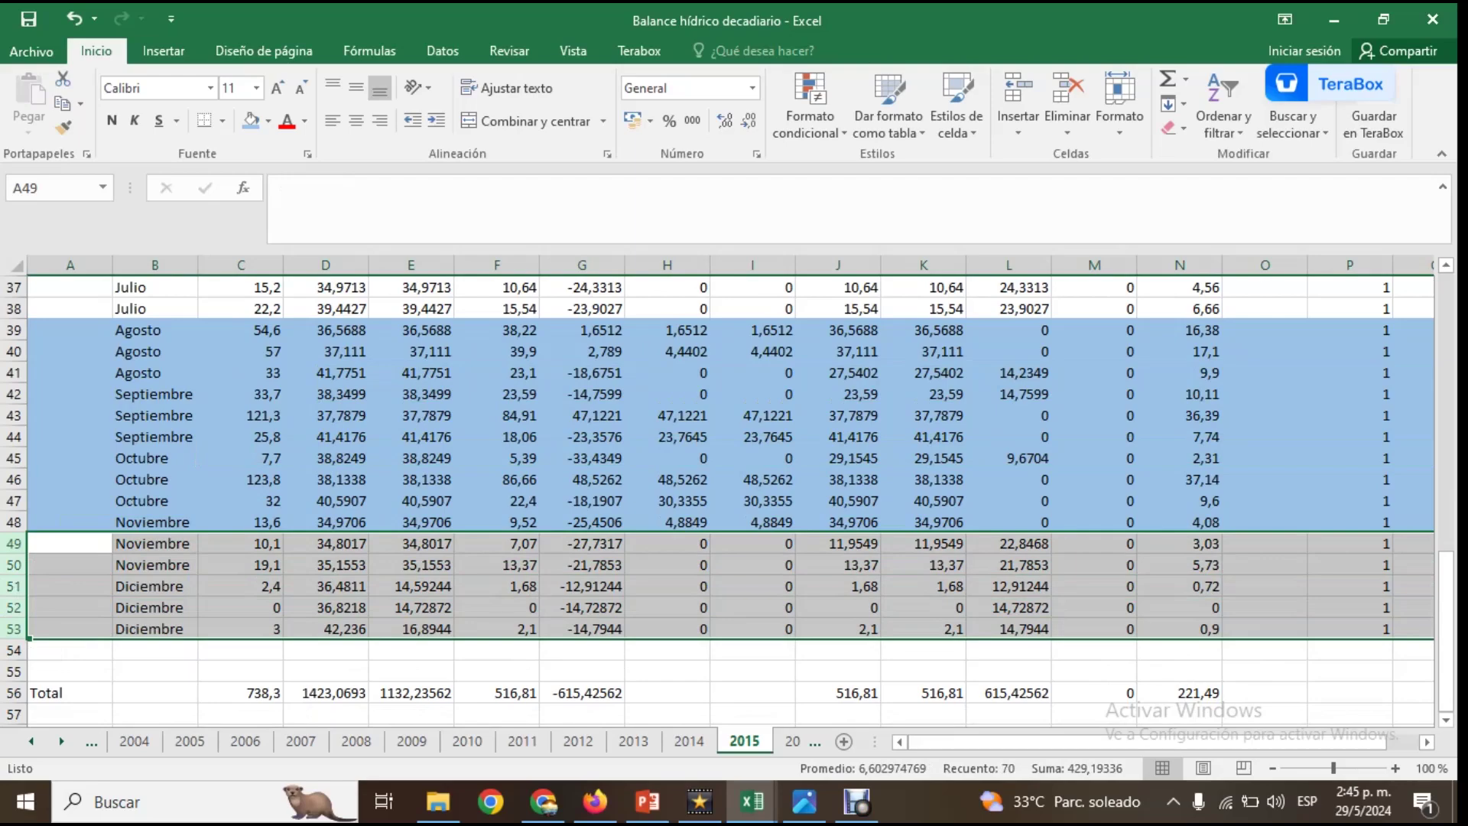
pyautogui.click(1009, 587)
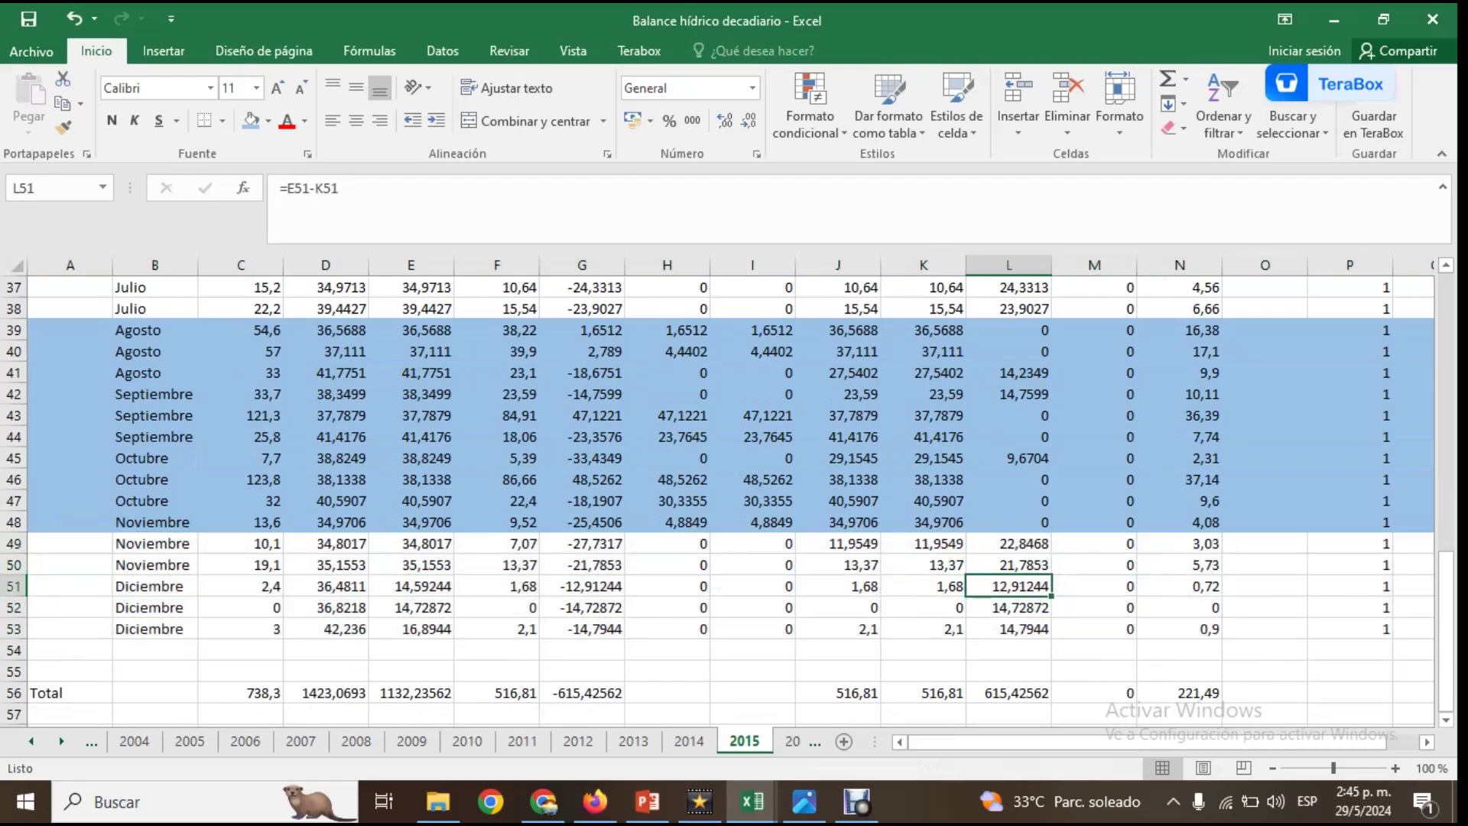
pyautogui.click(325, 587)
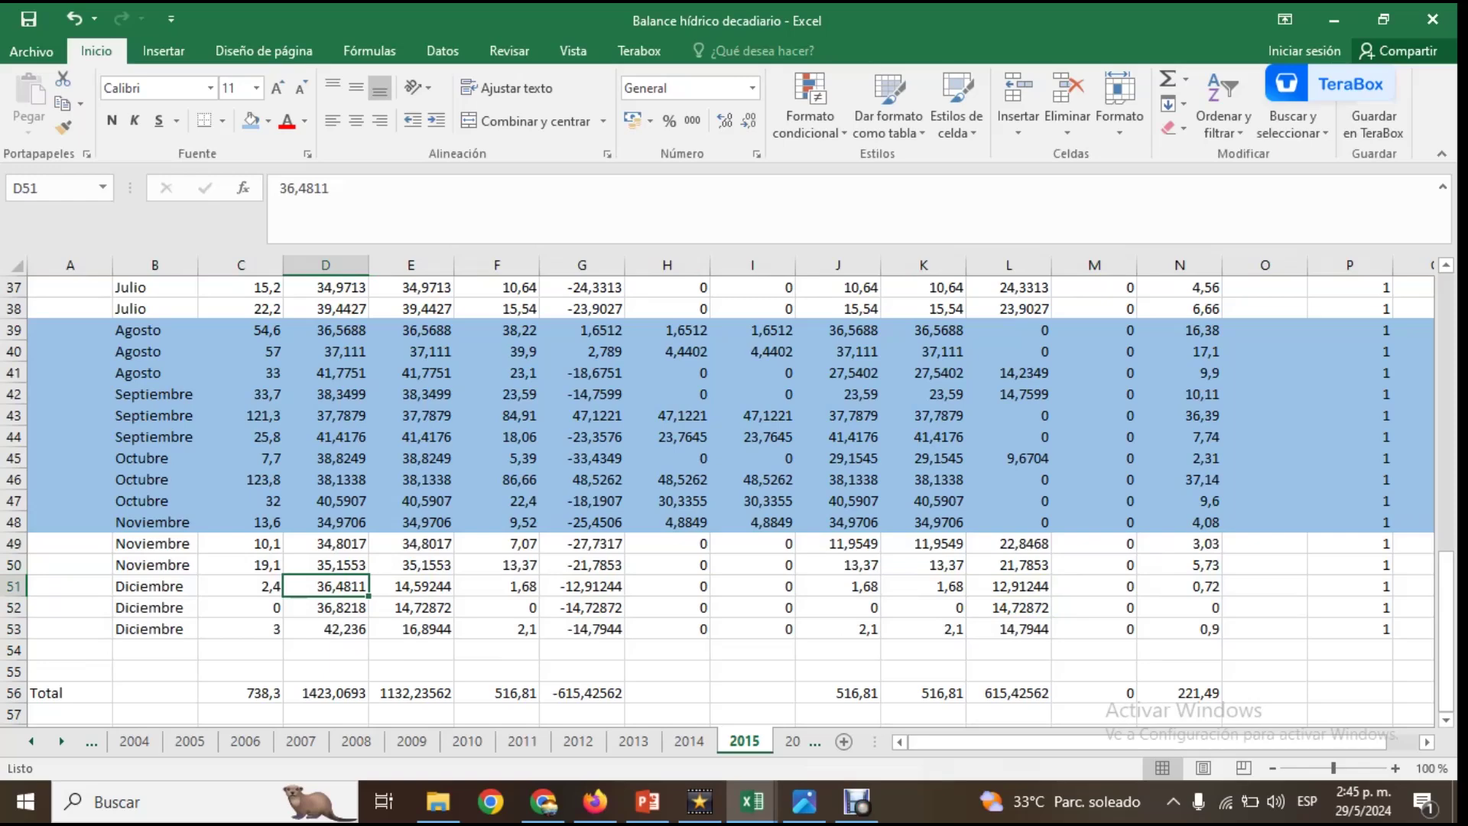
pyautogui.scroll(1, 726, 497)
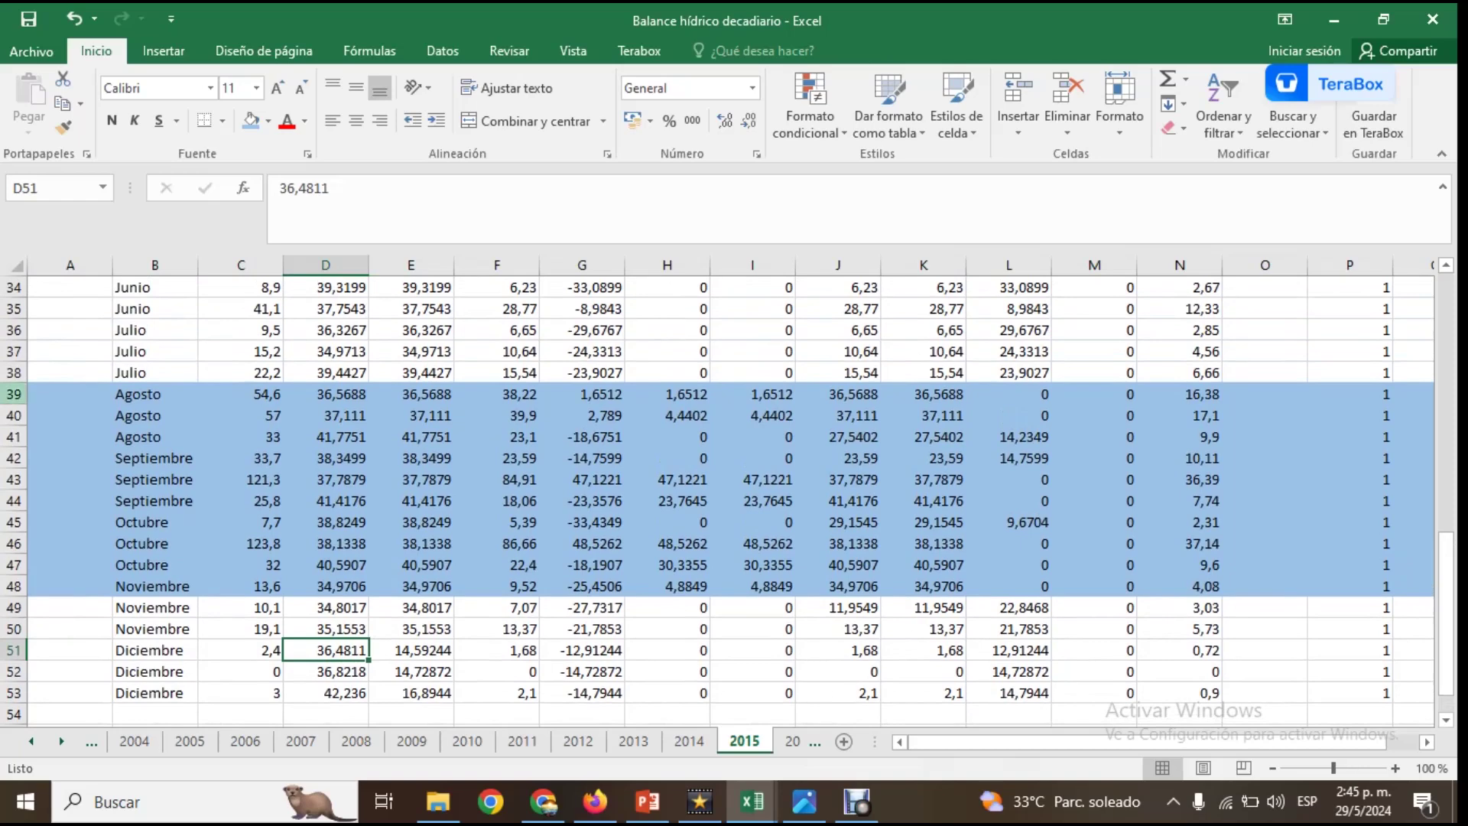
pyautogui.click(14, 394)
pyautogui.moveTo(13, 394); pyautogui.dragTo(14, 586)
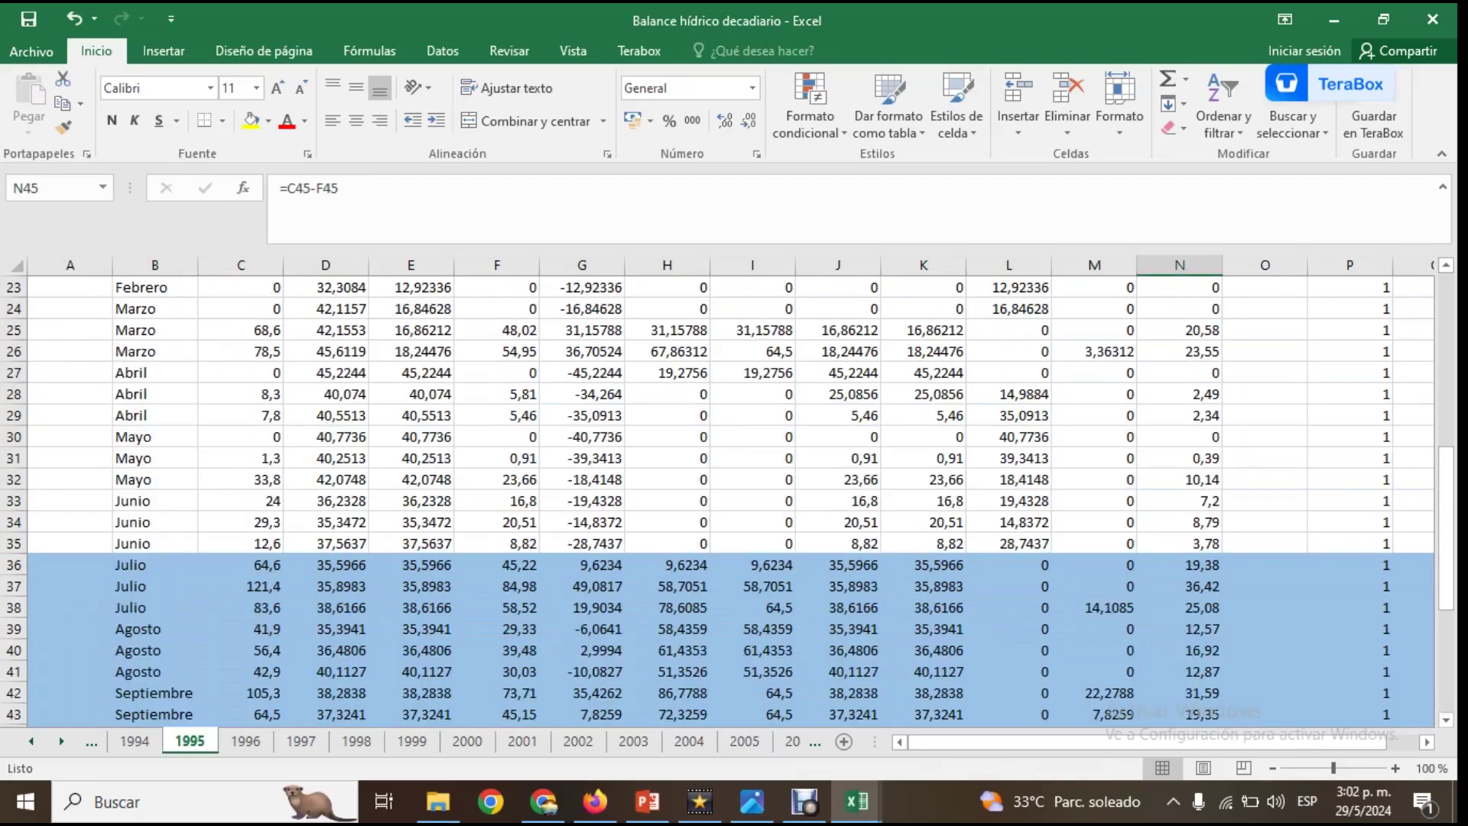
# - Review sheet 1995's decadal balance table, its highlighted period and the row 56 totals from PREP to PNEF
pyautogui.scroll(-5, 726, 497)
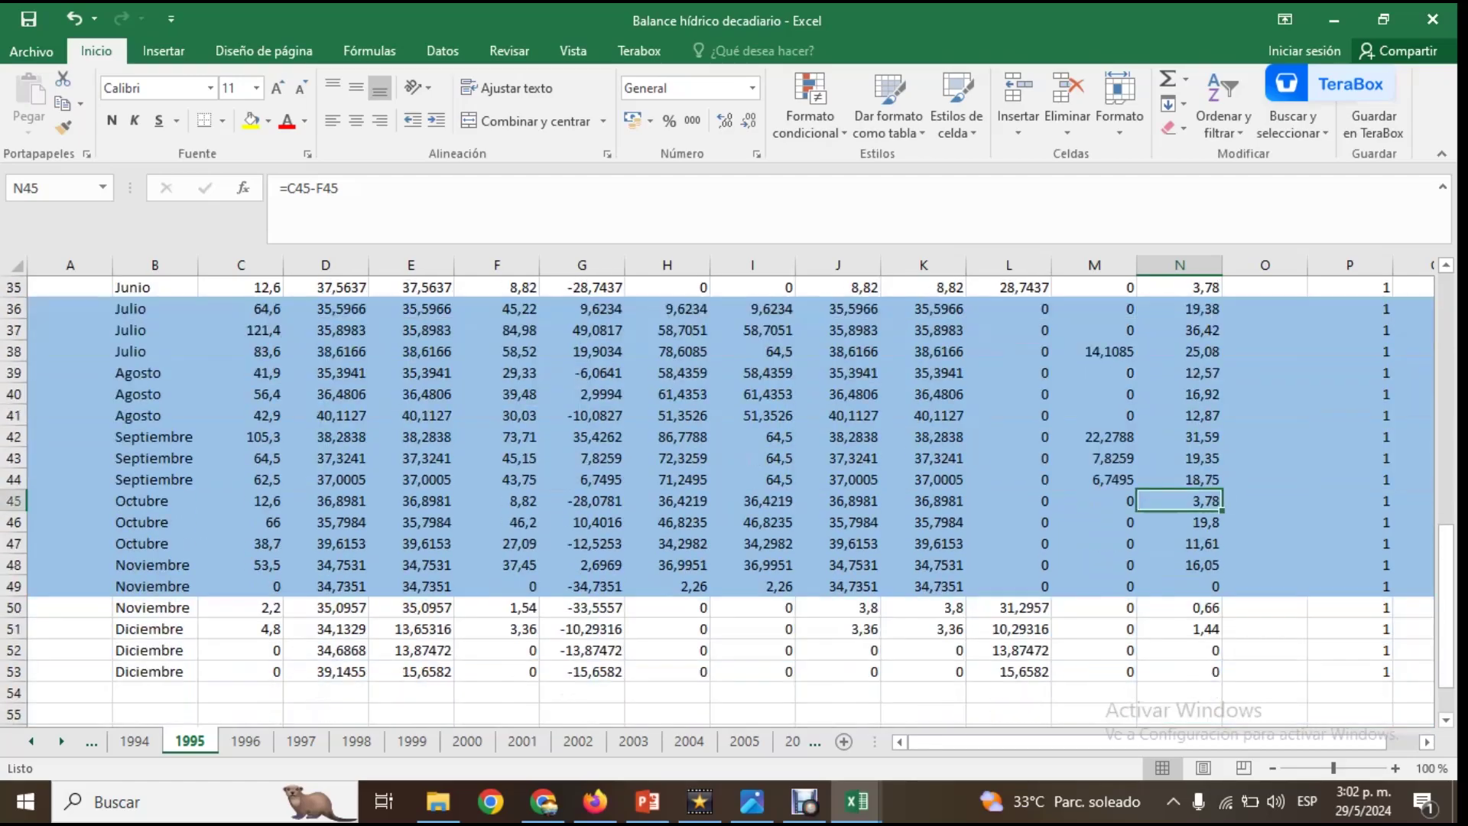
pyautogui.scroll(6, 726, 497)
pyautogui.scroll(6, 726, 497)
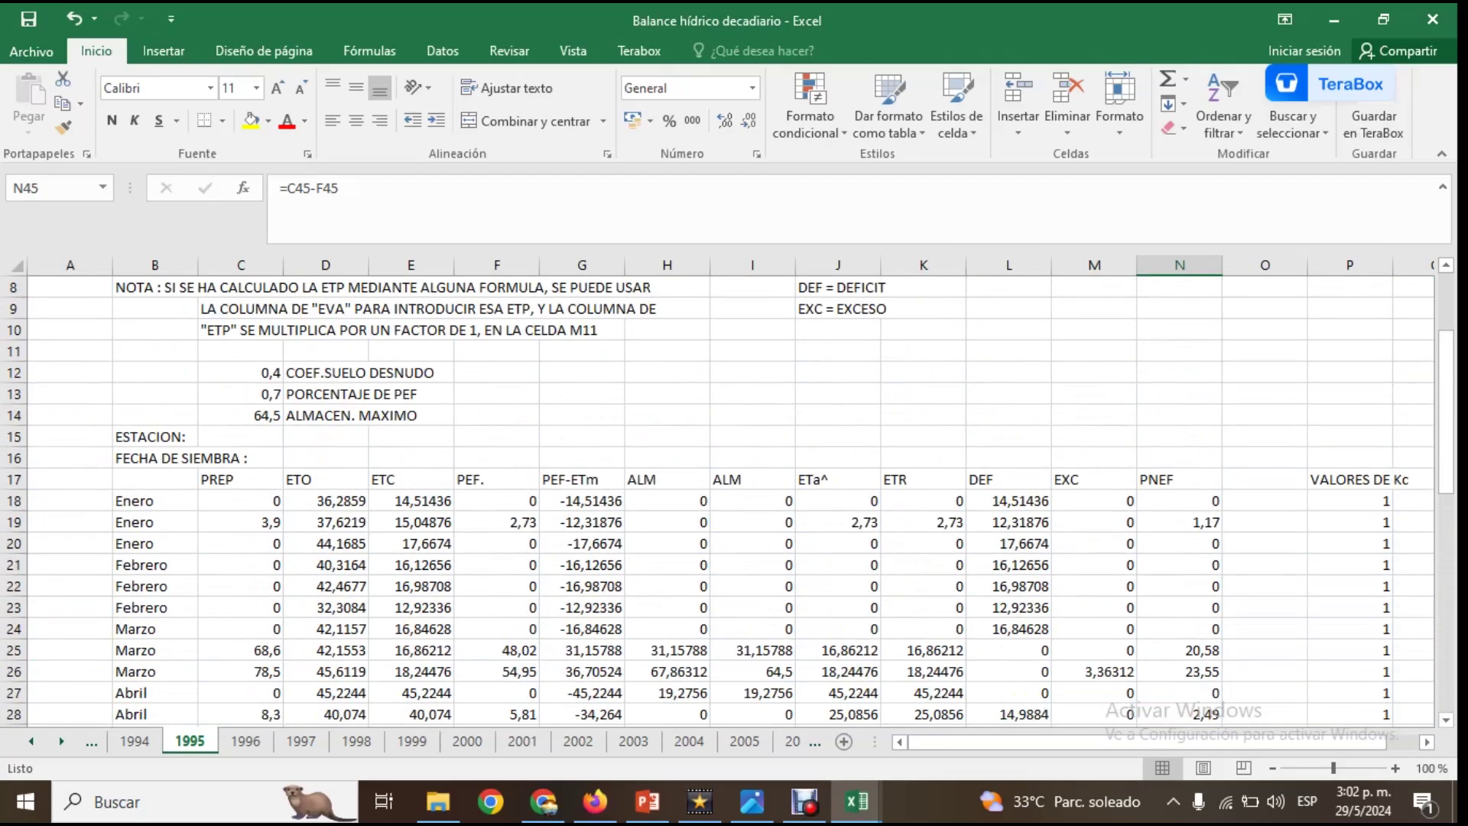
pyautogui.scroll(-6, 726, 497)
pyautogui.scroll(-7, 726, 497)
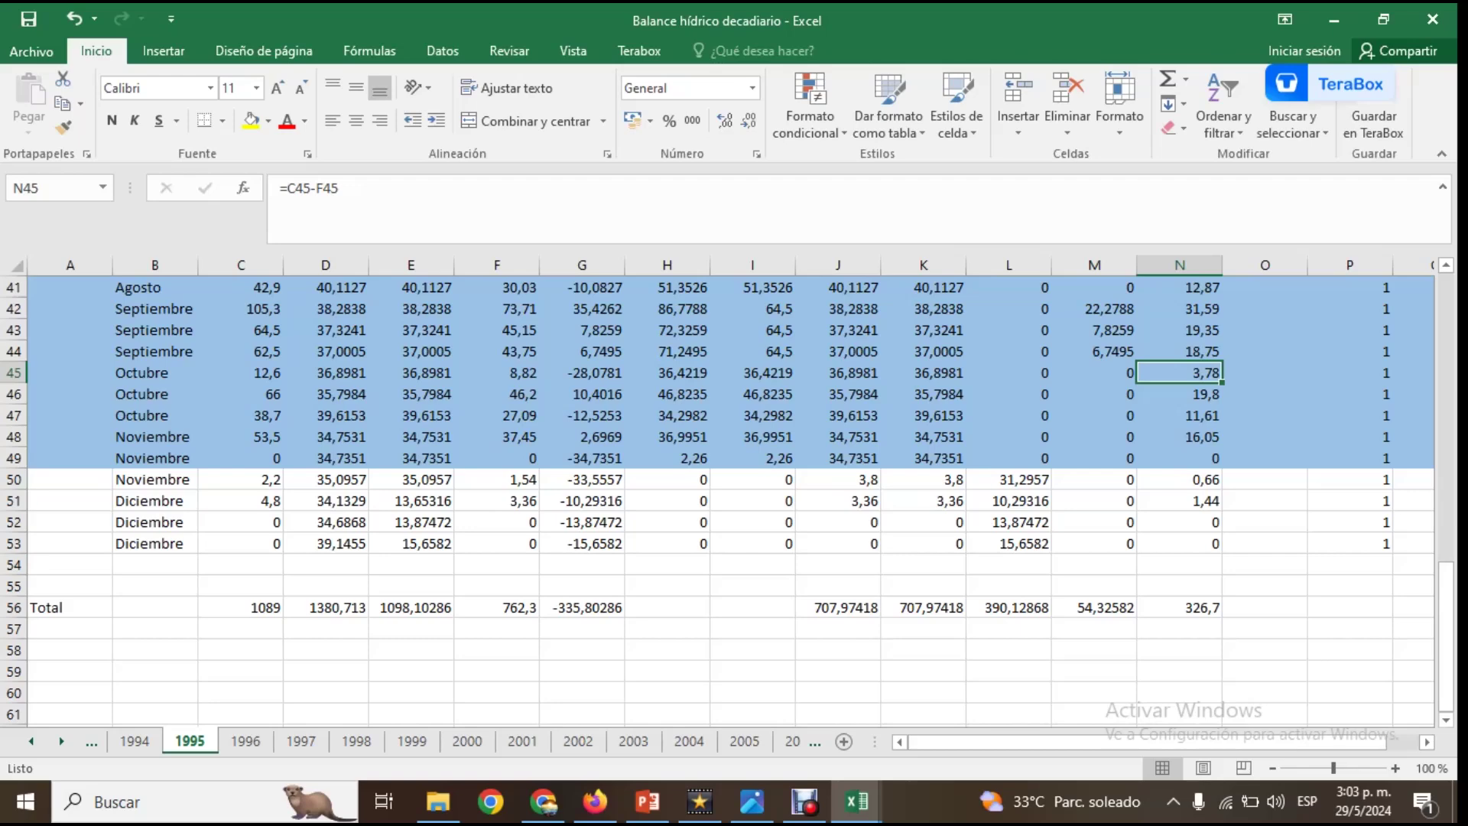
pyautogui.moveTo(245, 607); pyautogui.dragTo(1220, 607)
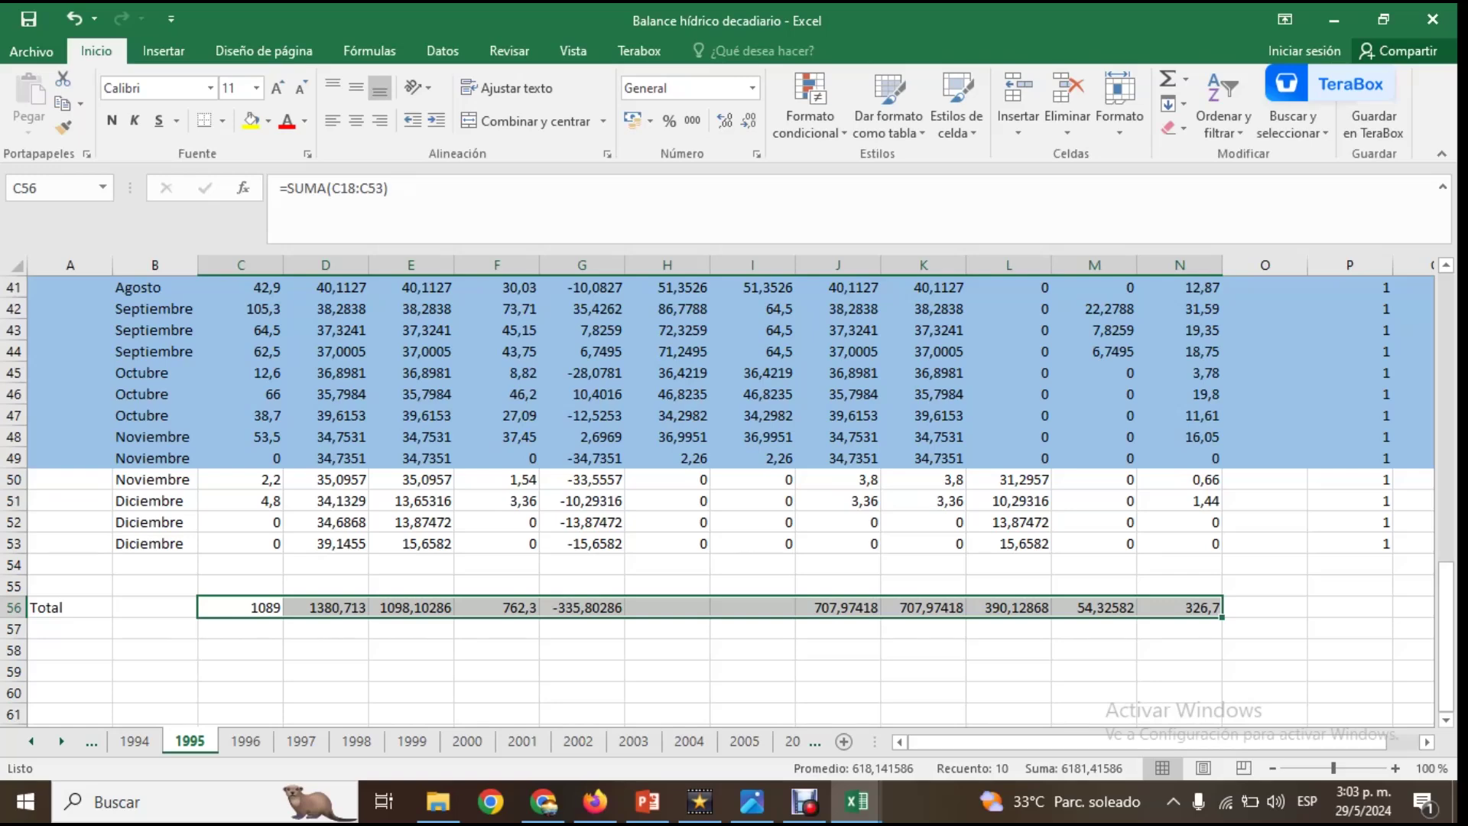
pyautogui.click(924, 522)
pyautogui.scroll(8, 718, 496)
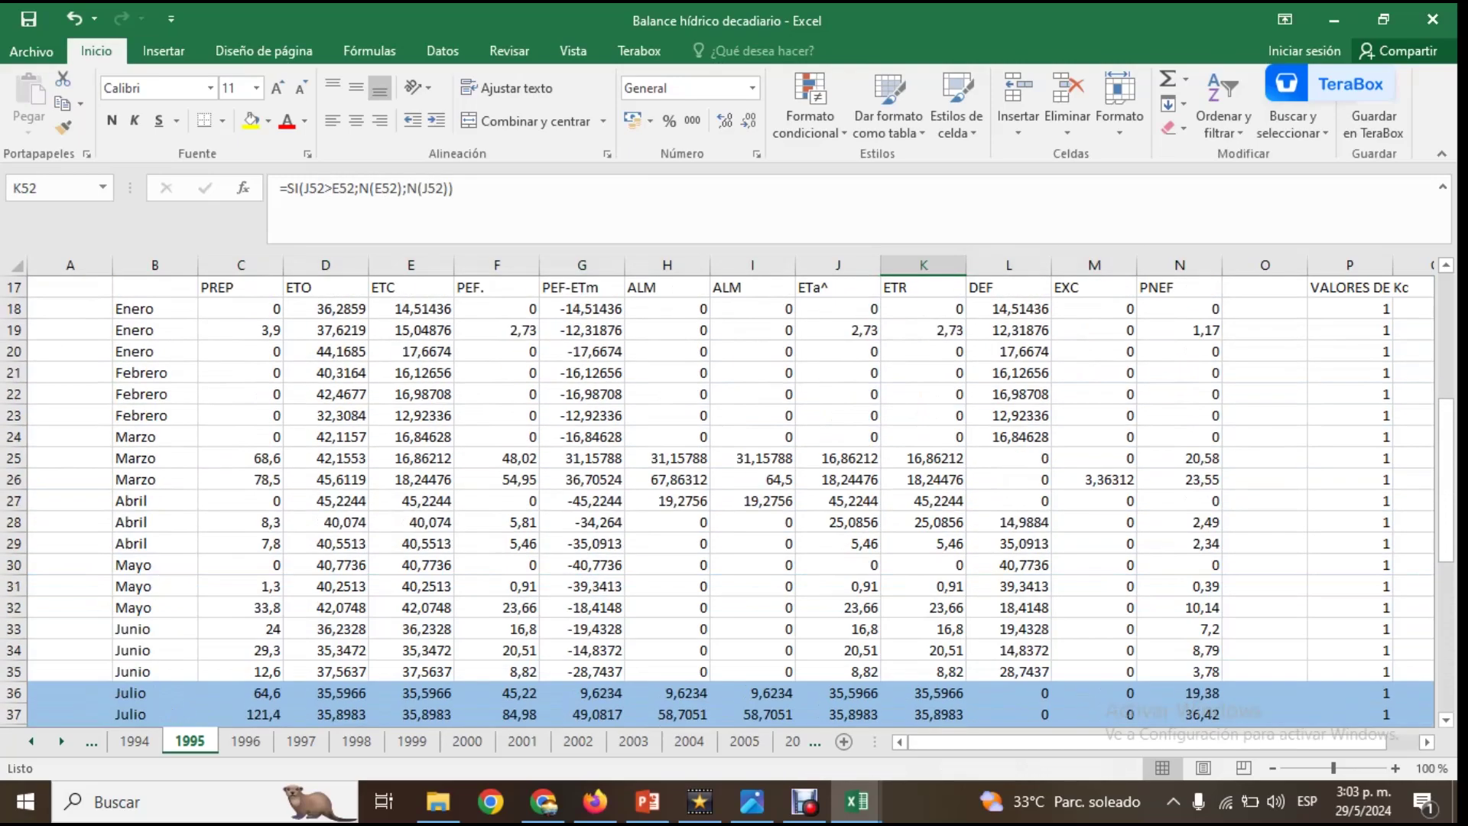
# - Copy the DEF values of all 36 decades in sheet 1995, cells L18 to L53
pyautogui.scroll(1, 718, 497)
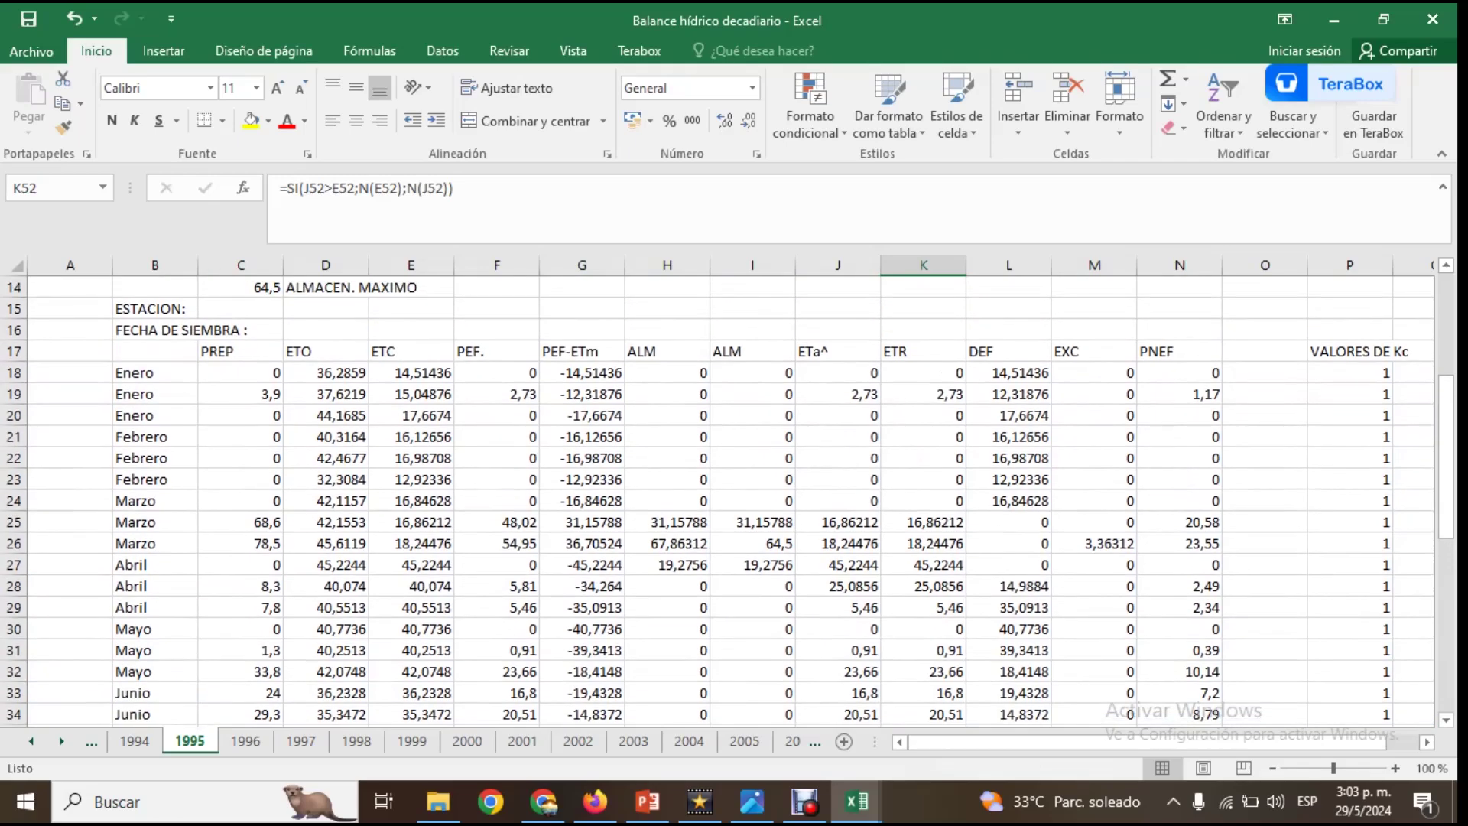
pyautogui.click(1009, 373)
pyautogui.moveTo(1008, 372); pyautogui.dragTo(1049, 718)
pyautogui.scroll(2, 1049, 714)
pyautogui.scroll(4, 1049, 715)
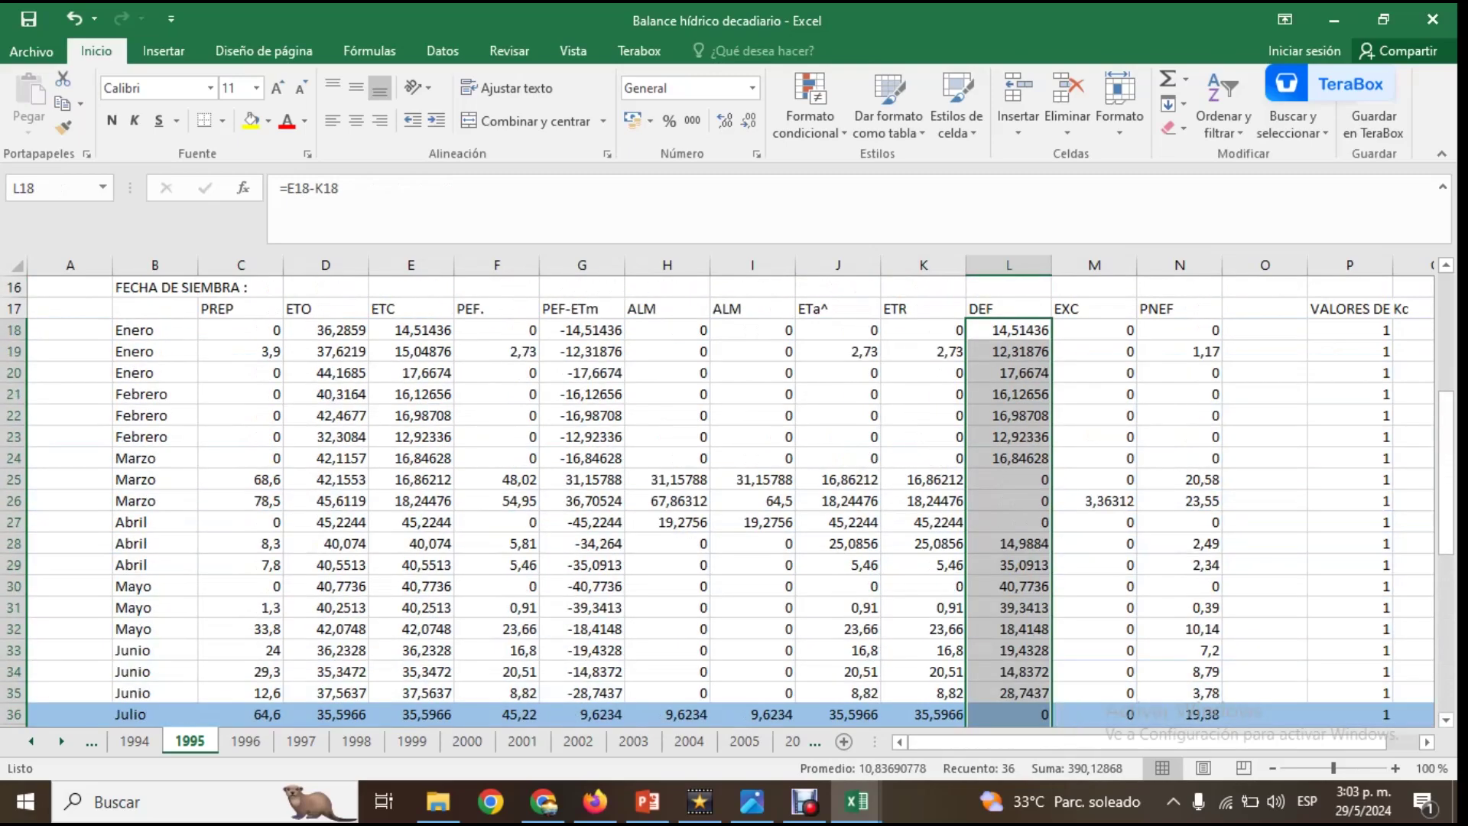
pyautogui.rightClick(1025, 321)
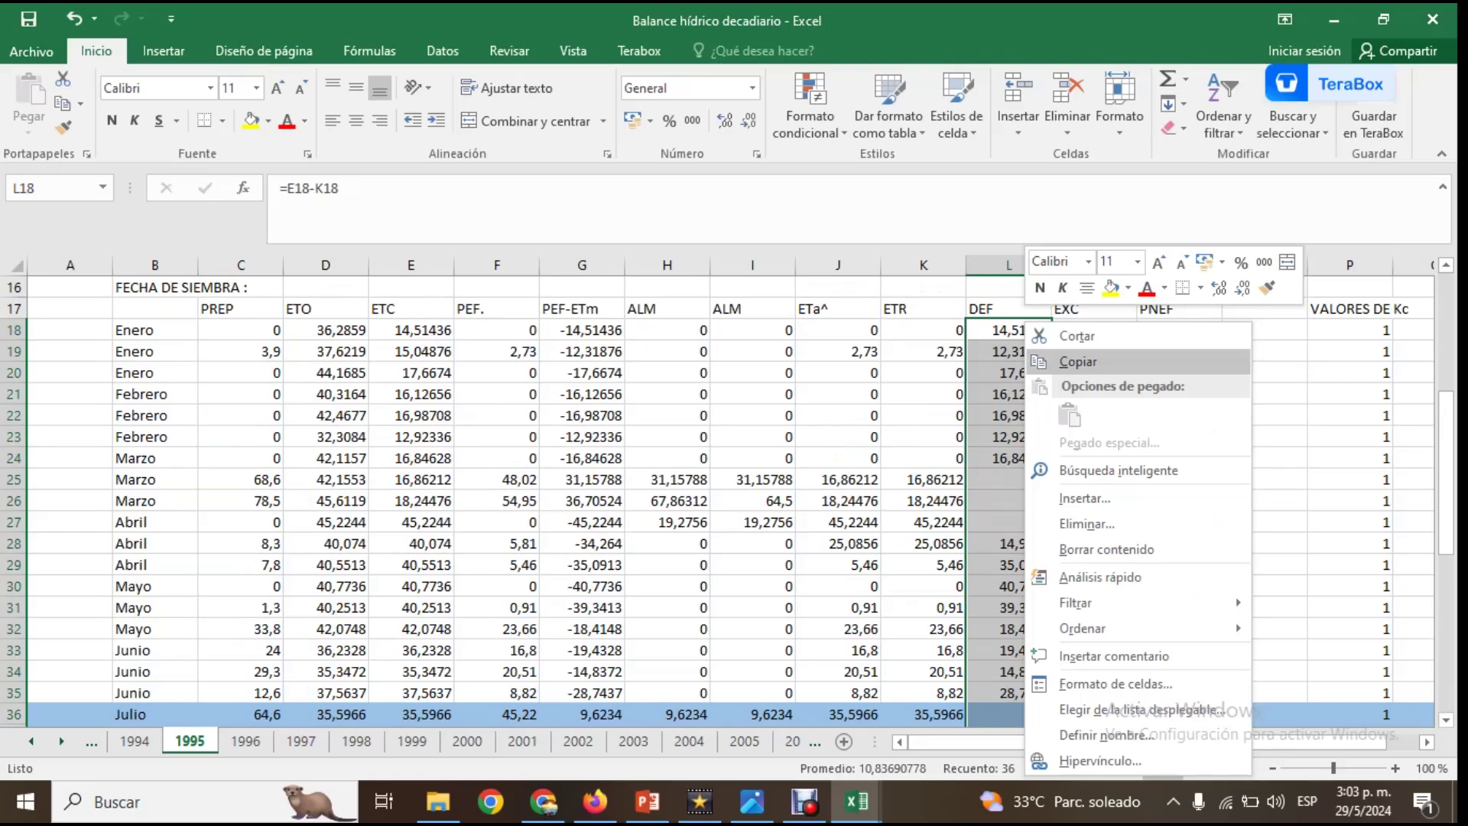
pyautogui.click(1078, 361)
# - Switch to the Excesos y deficits workbook and paste the values transposed into the 1995 row of the Deficits sheet, starting at G16
pyautogui.moveTo(856, 801)
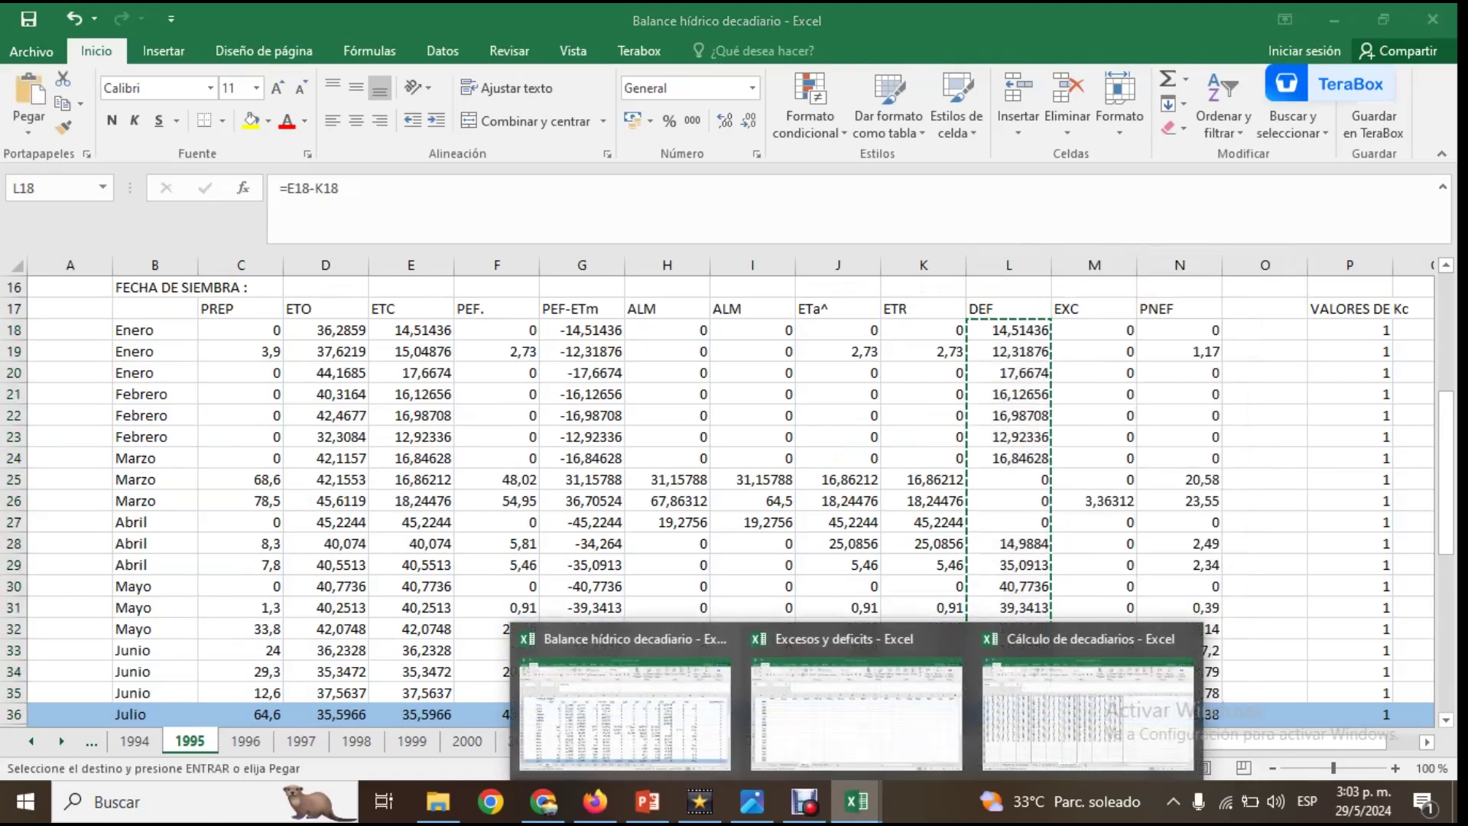
pyautogui.click(856, 704)
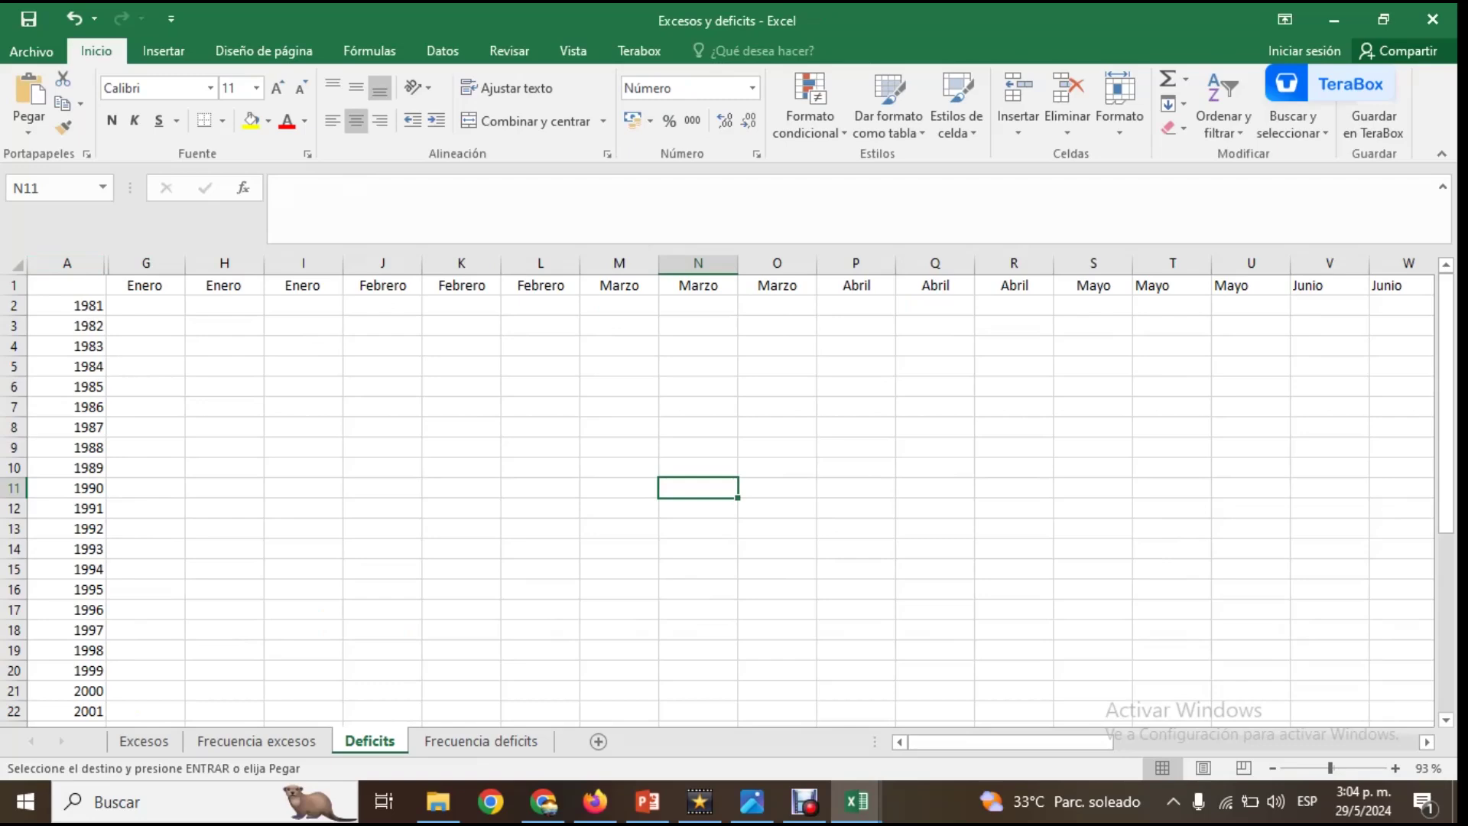
pyautogui.click(153, 590)
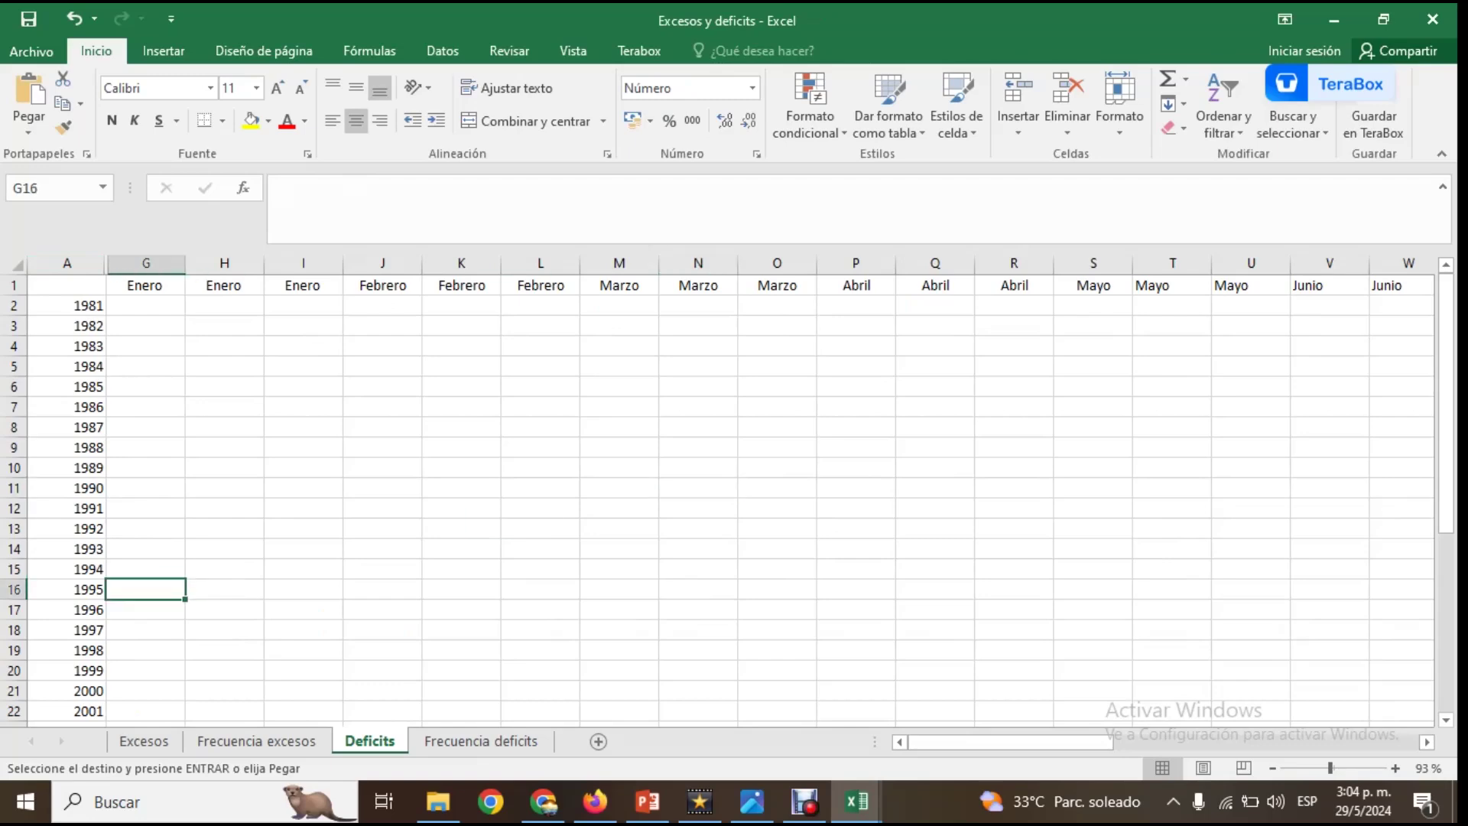
pyautogui.rightClick(152, 590)
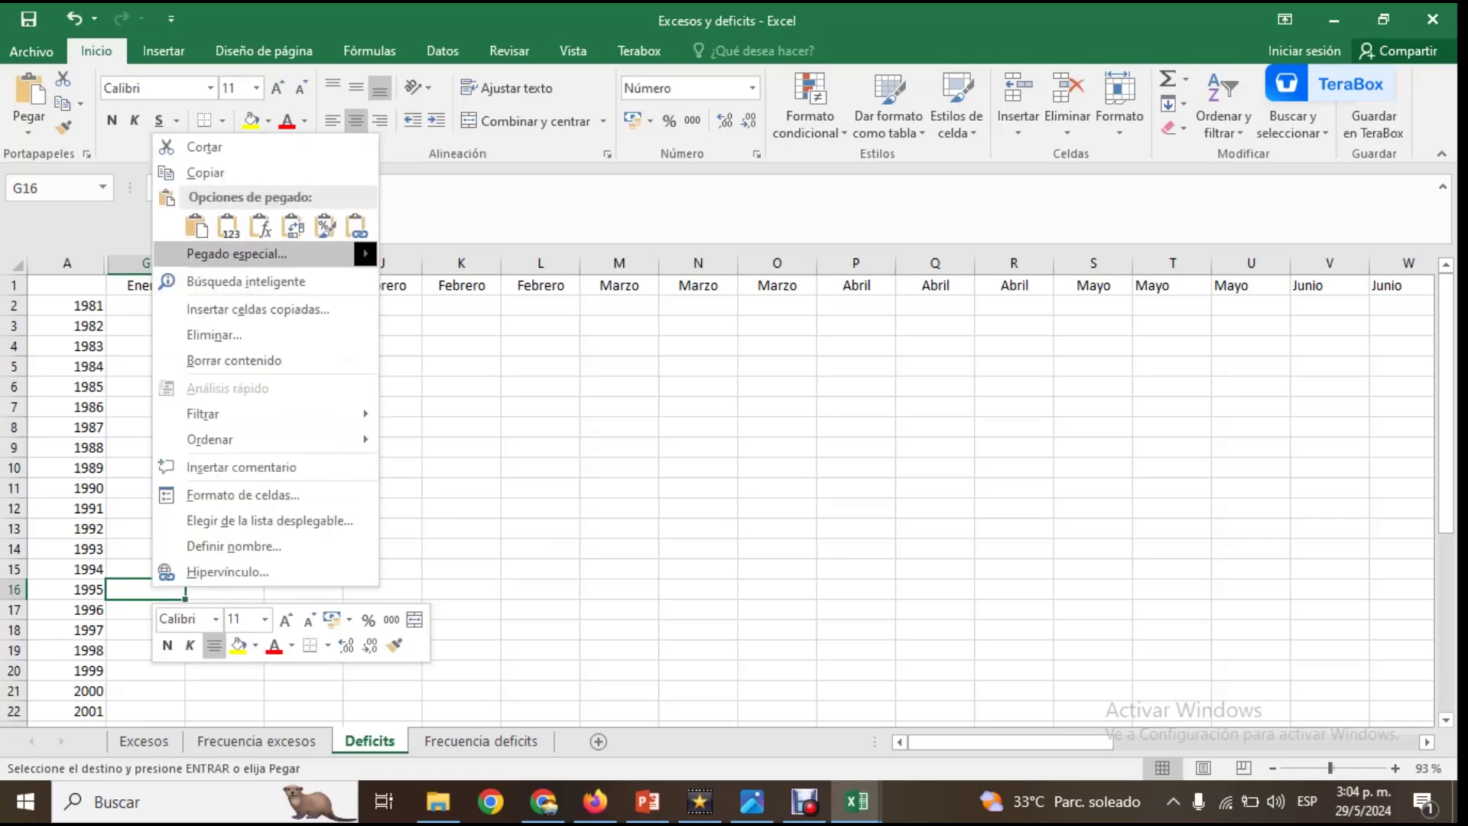
pyautogui.click(237, 253)
pyautogui.press('v')
pyautogui.press('t')
pyautogui.press('Return')
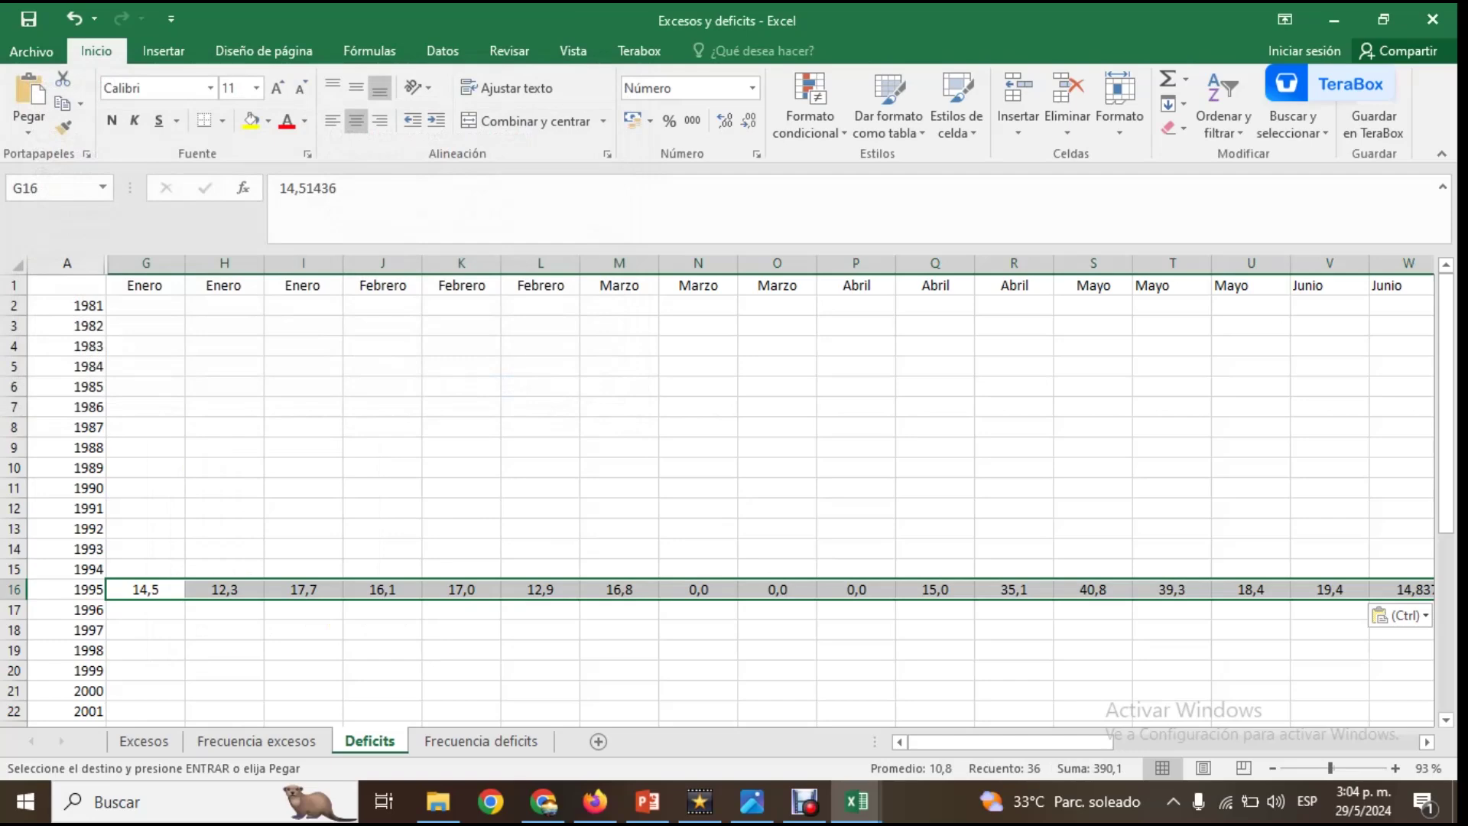
pyautogui.moveTo(1010, 742)
pyautogui.mouseDown()
pyautogui.moveTo(1320, 741)
pyautogui.moveTo(1009, 742)
pyautogui.mouseUp()
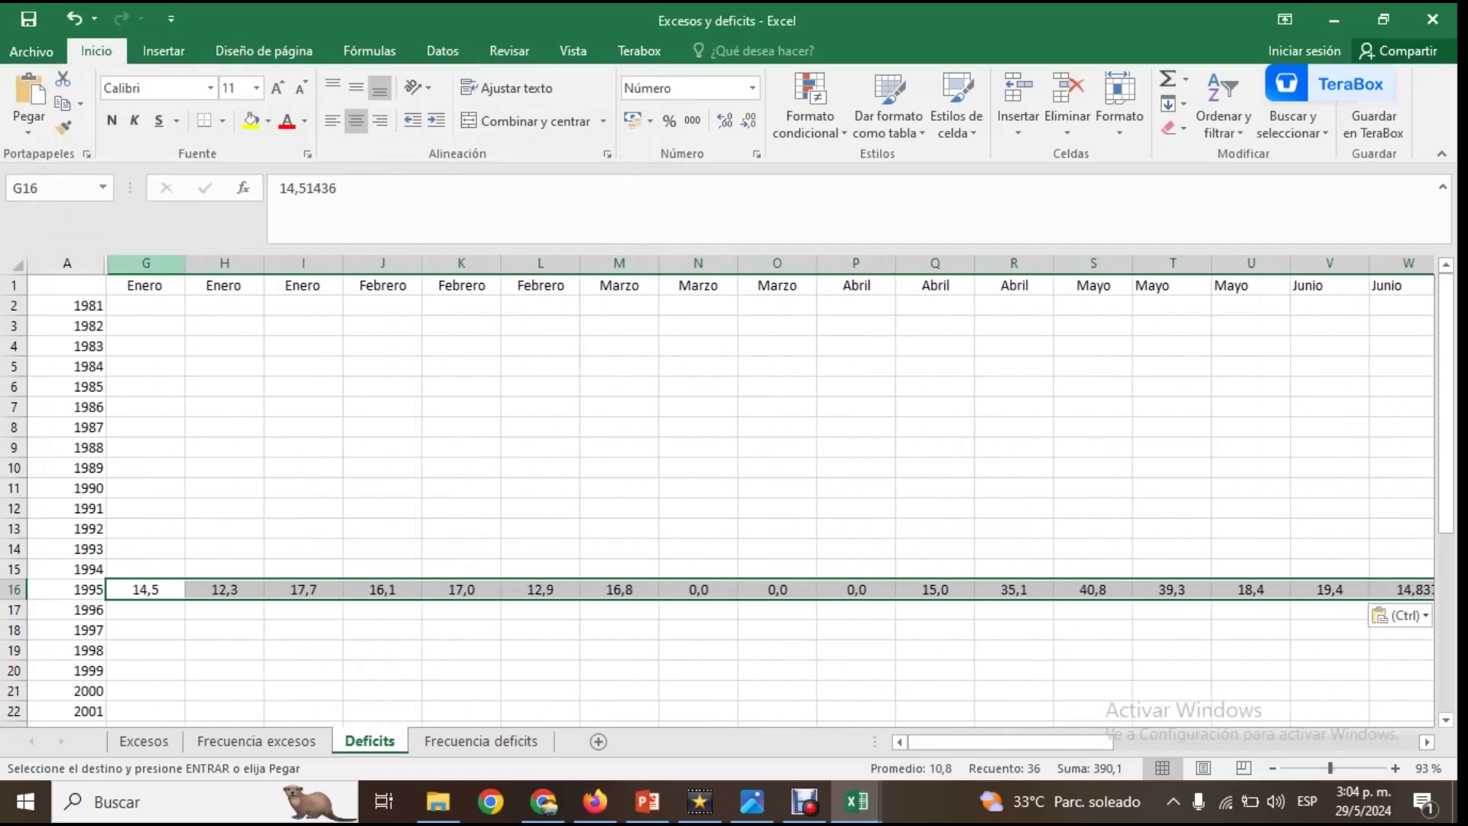
pyautogui.click(382, 468)
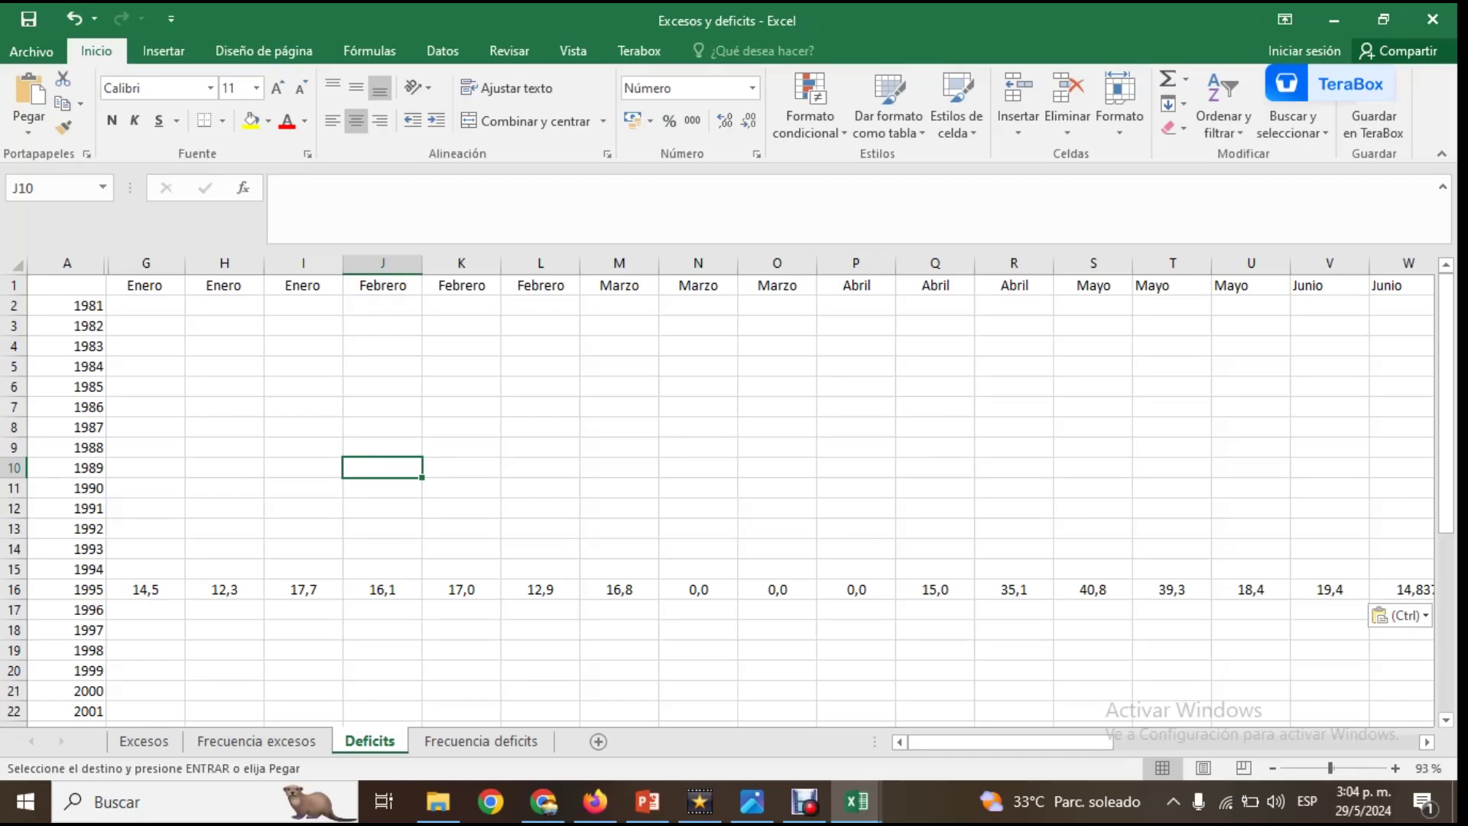
# - Return to the Balance hídrico decadiario workbook and check row 49, the final decade of sheet 1995's highlighted period
pyautogui.click(857, 800)
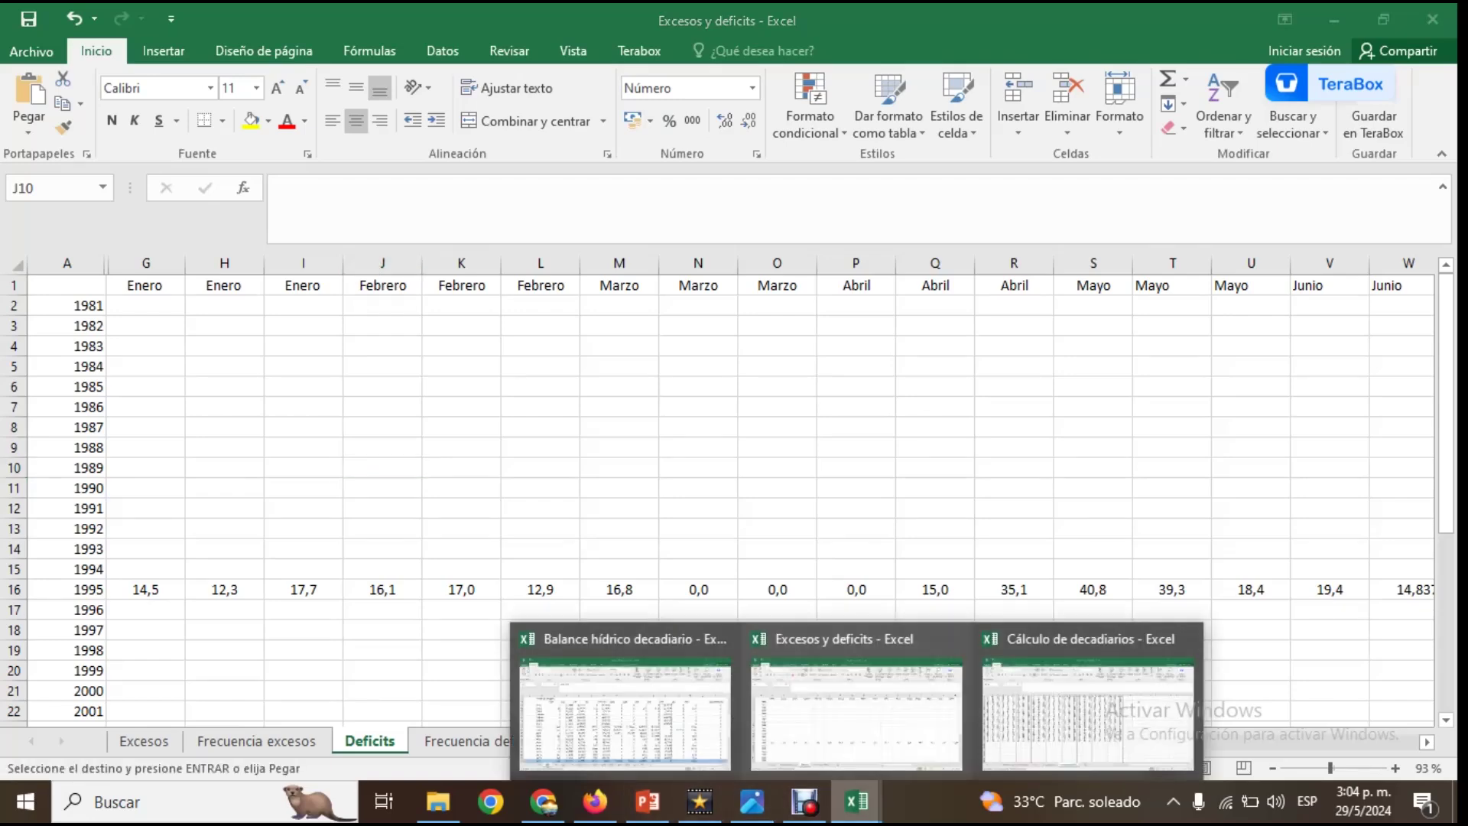
pyautogui.click(625, 703)
pyautogui.scroll(-6, 727, 501)
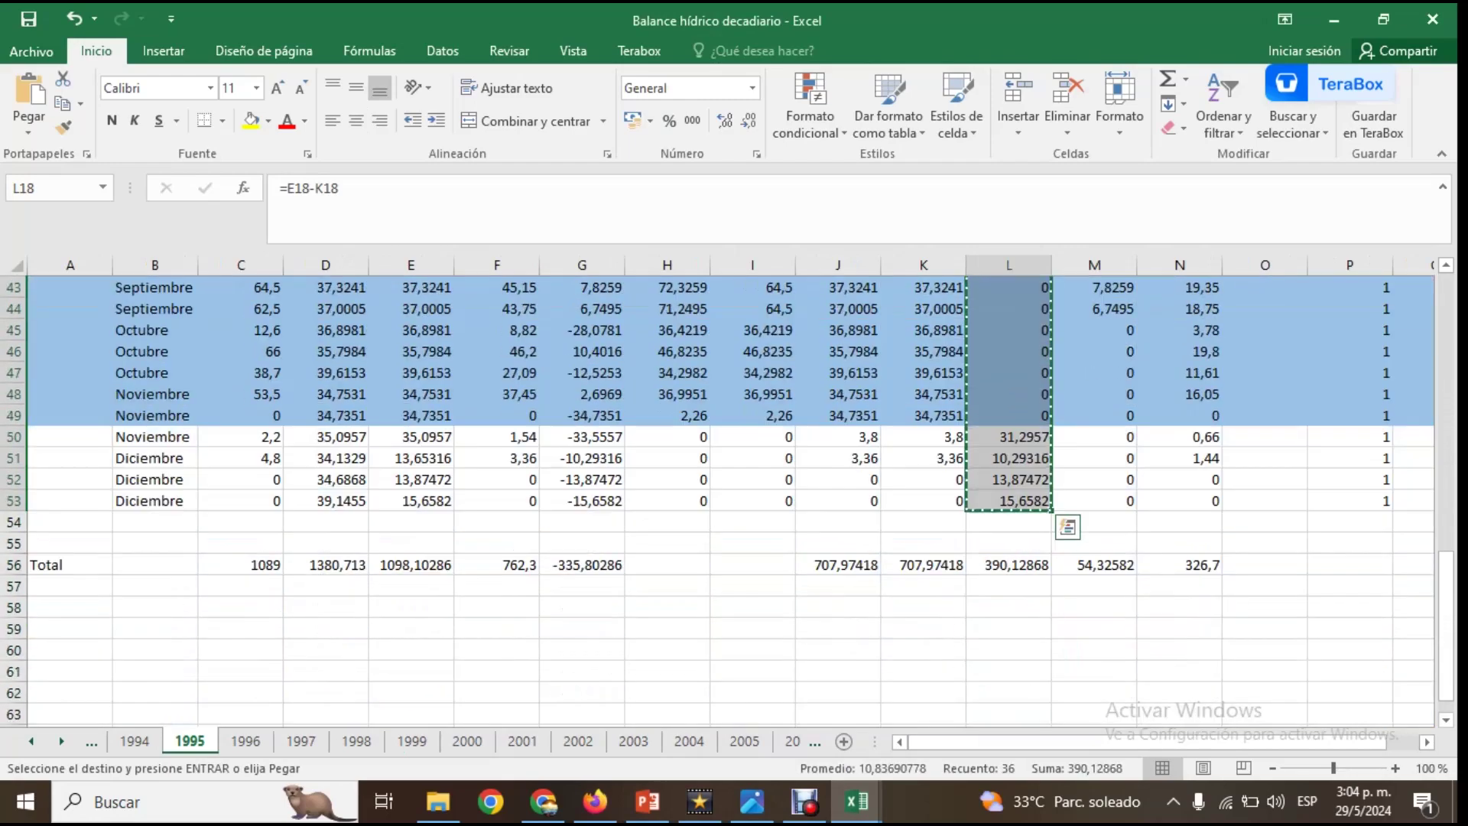
pyautogui.scroll(3, 726, 501)
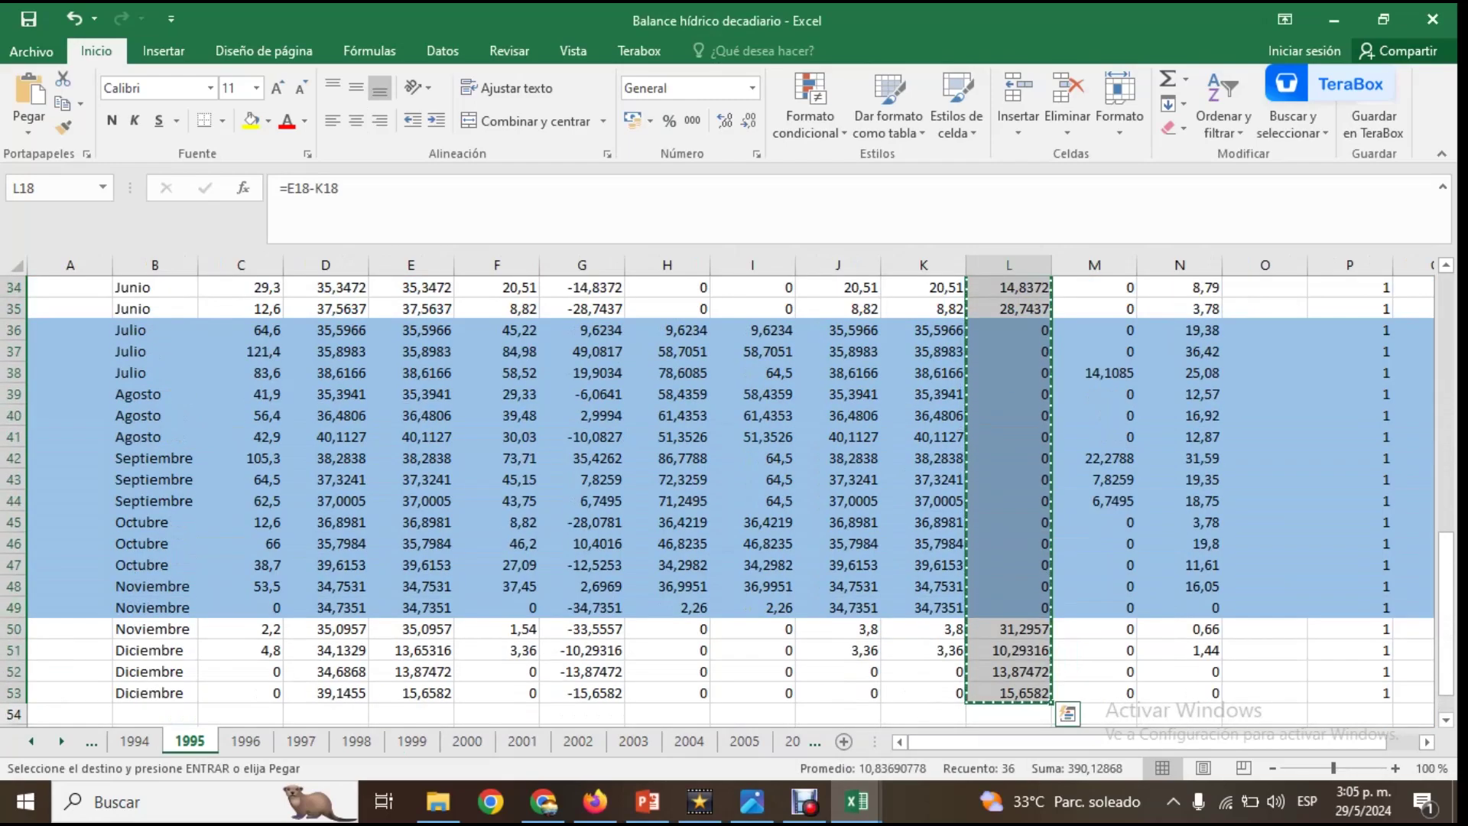
pyautogui.click(14, 607)
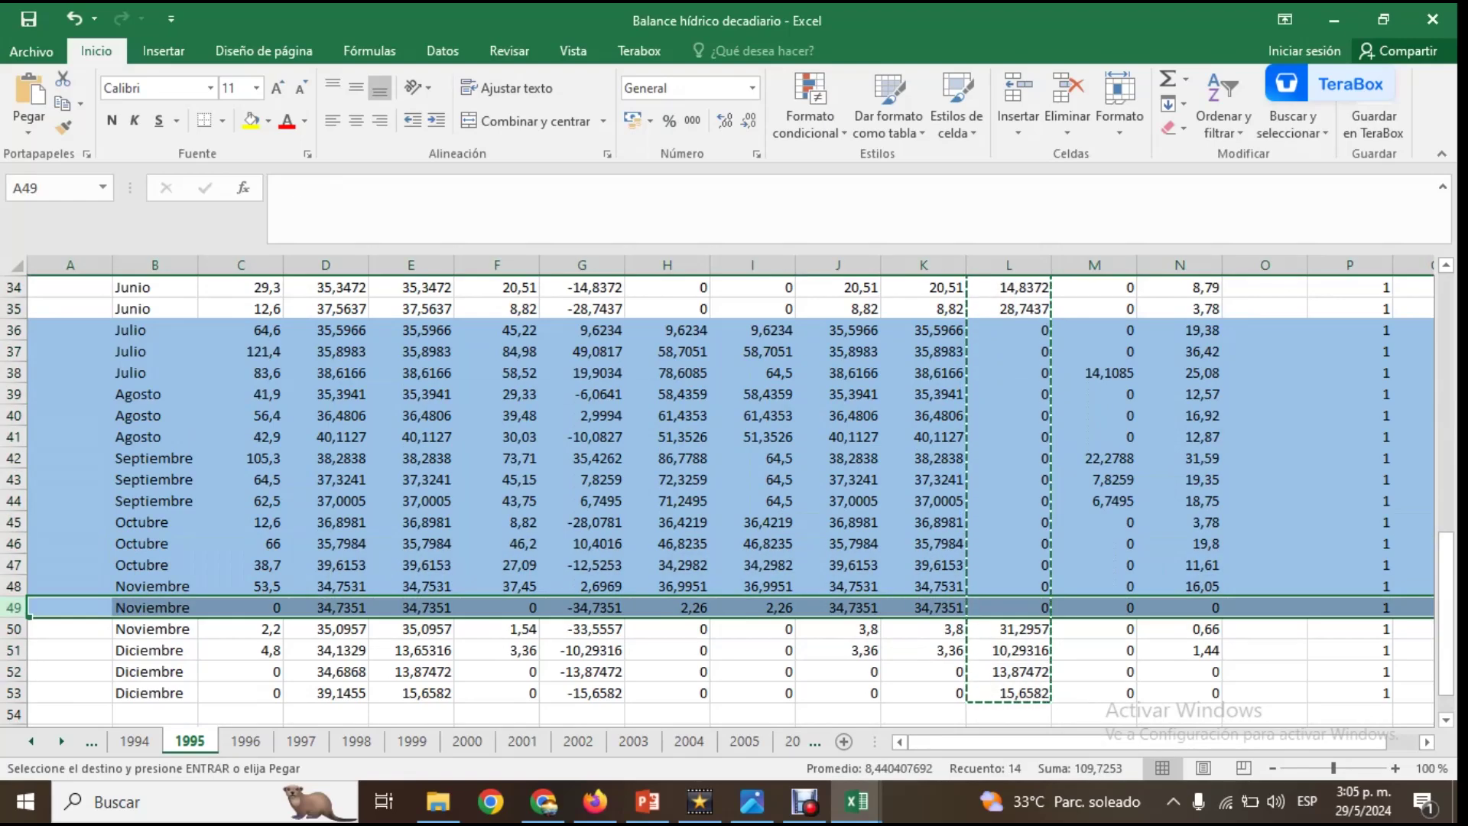
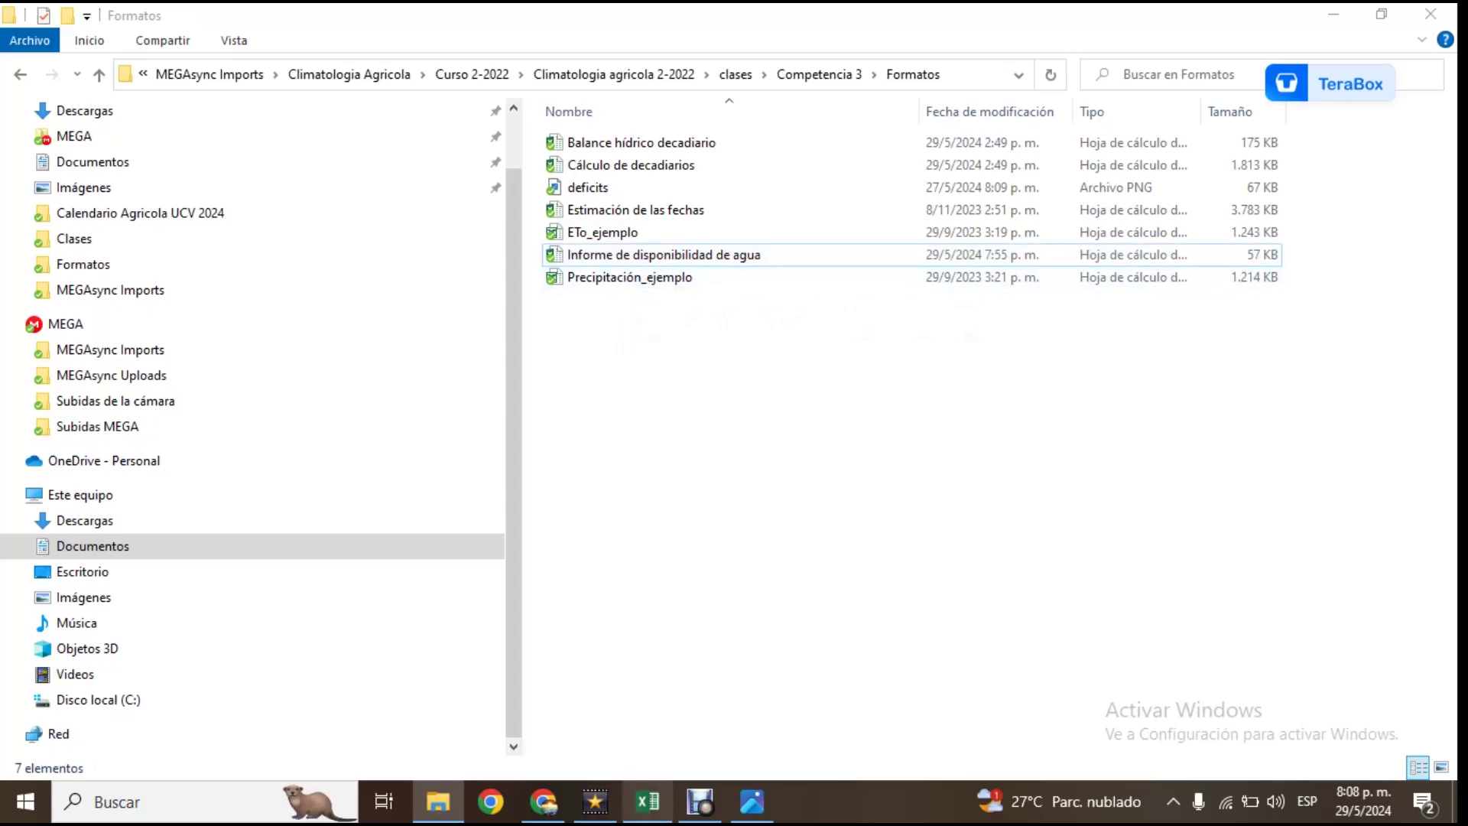
# - Switch to the Informe de disponibilidad de agua workbook and review the Identificación sheet's fields for student, locality, coordinates and report date
pyautogui.click(647, 801)
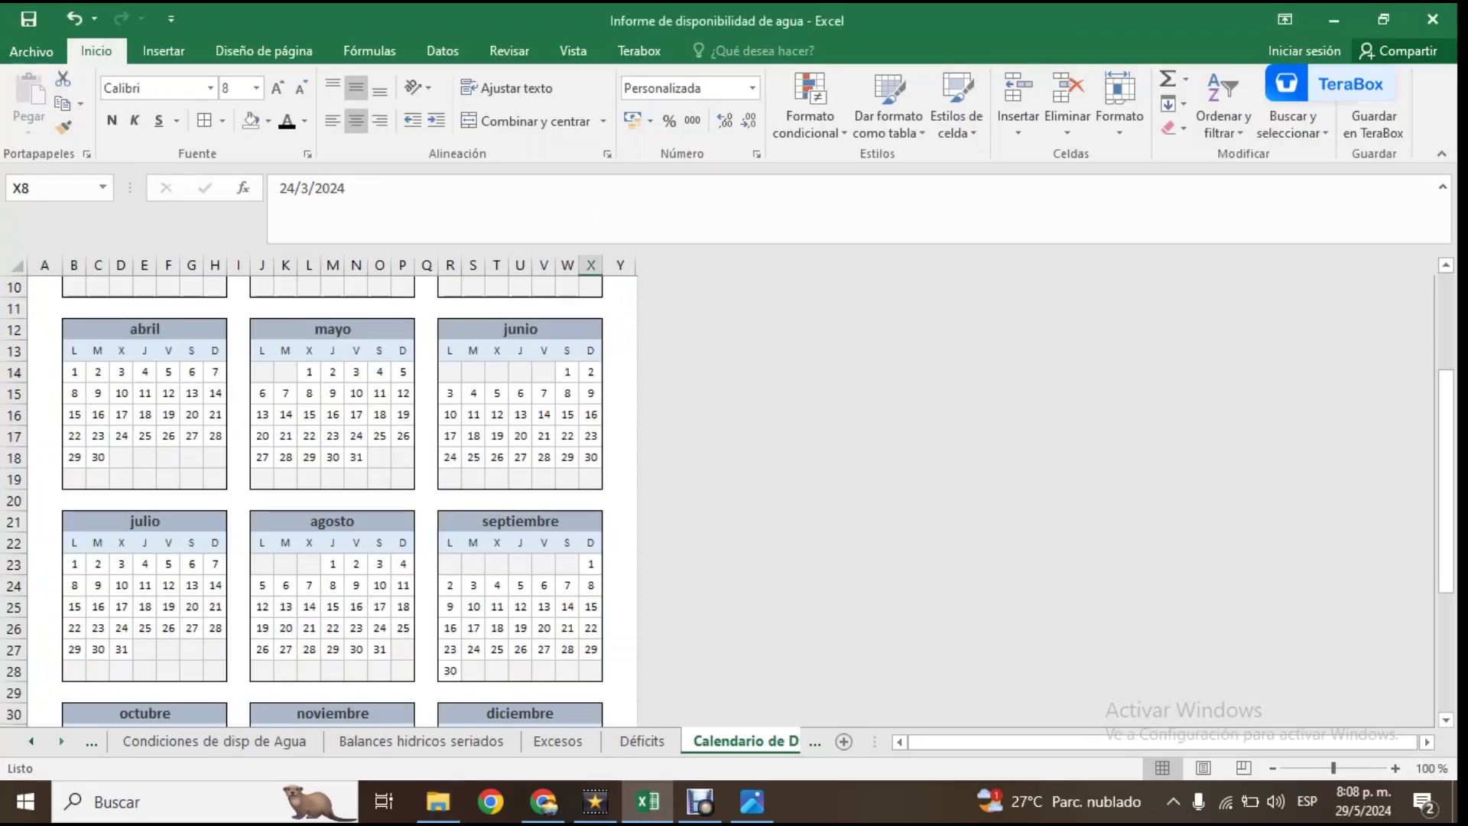
pyautogui.click(31, 741)
pyautogui.click(164, 741)
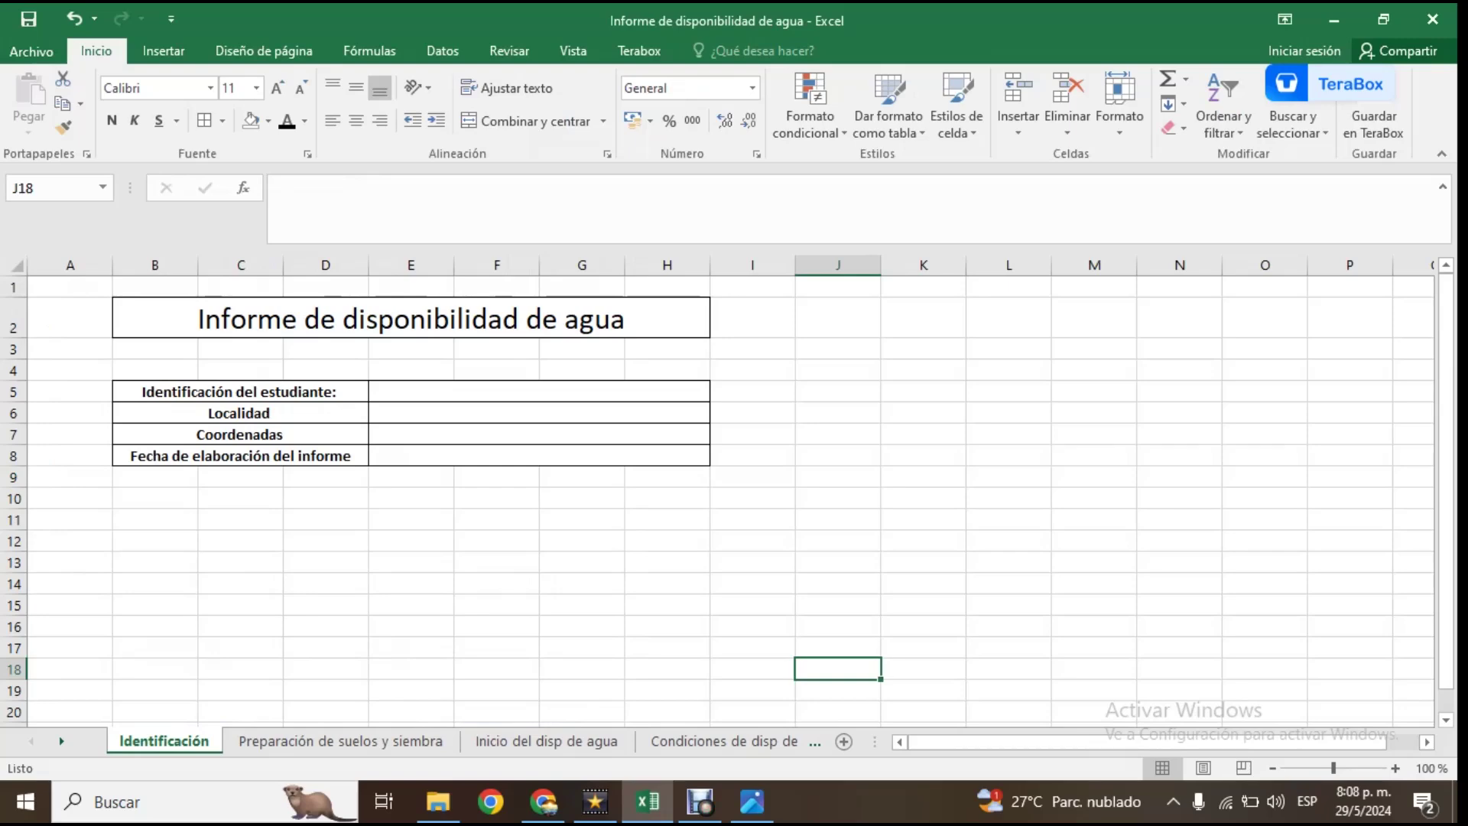
pyautogui.click(325, 498)
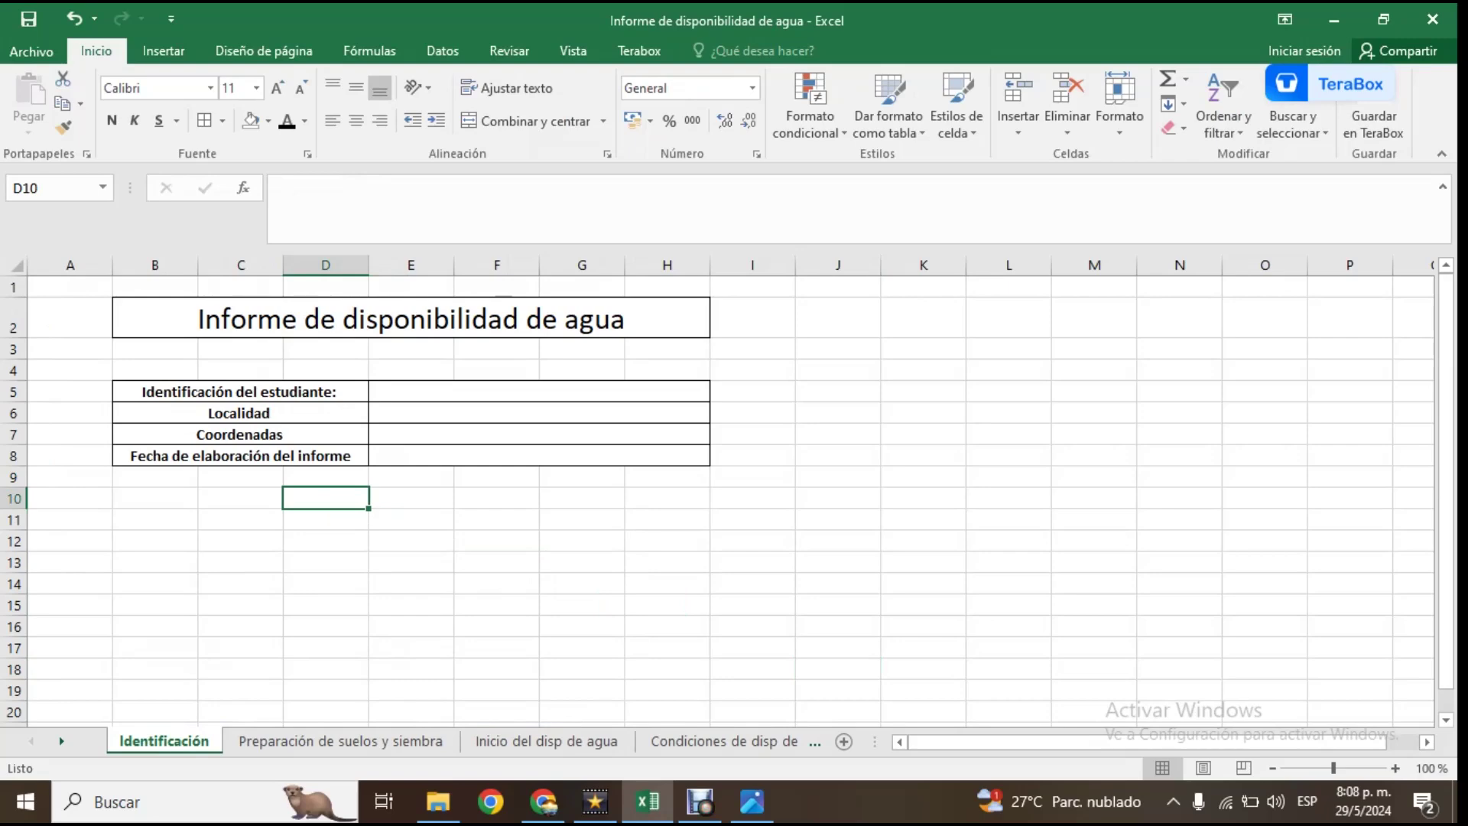
pyautogui.click(496, 519)
pyautogui.click(239, 391)
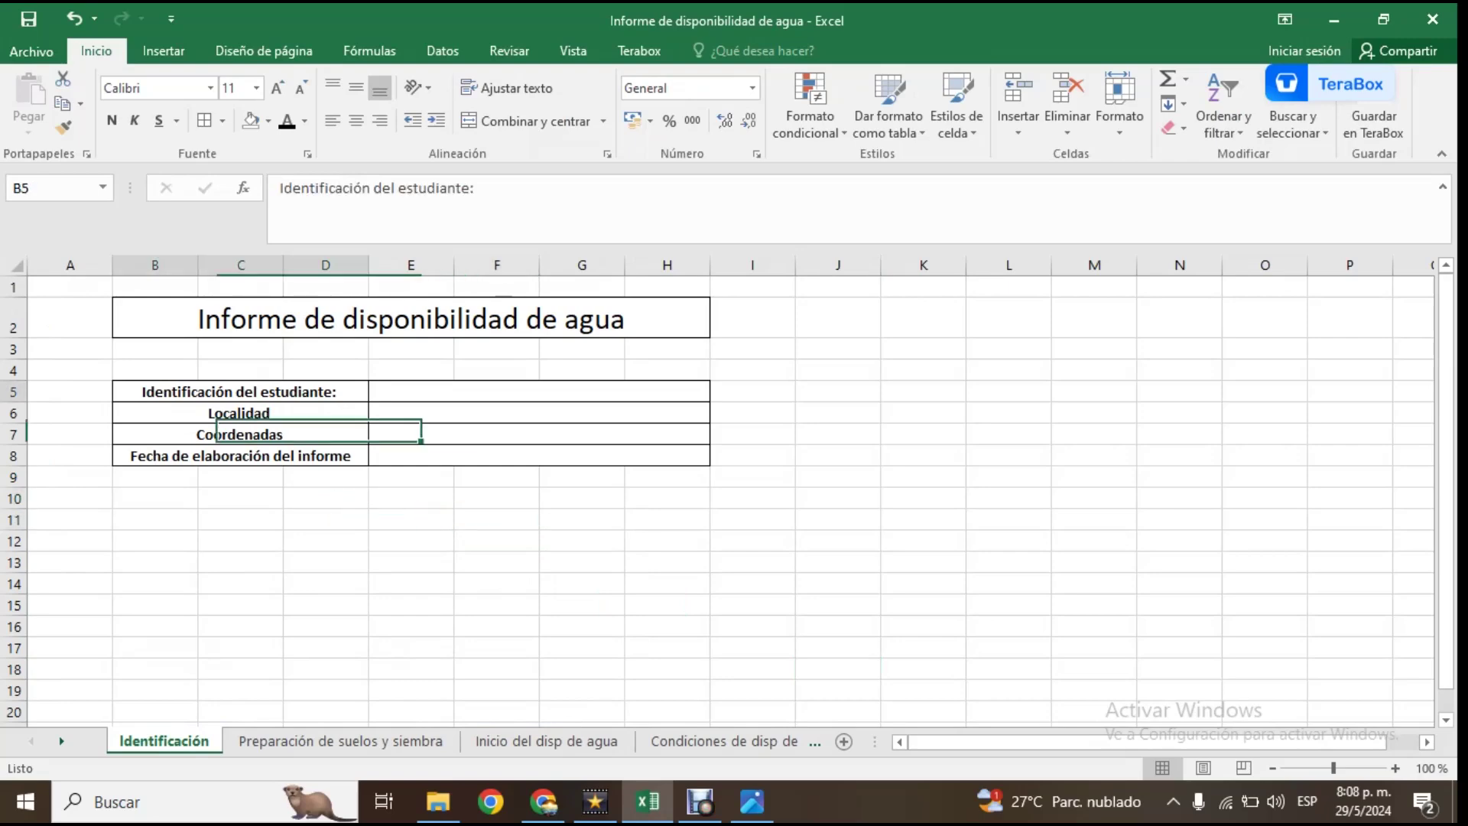
pyautogui.click(239, 412)
pyautogui.click(239, 433)
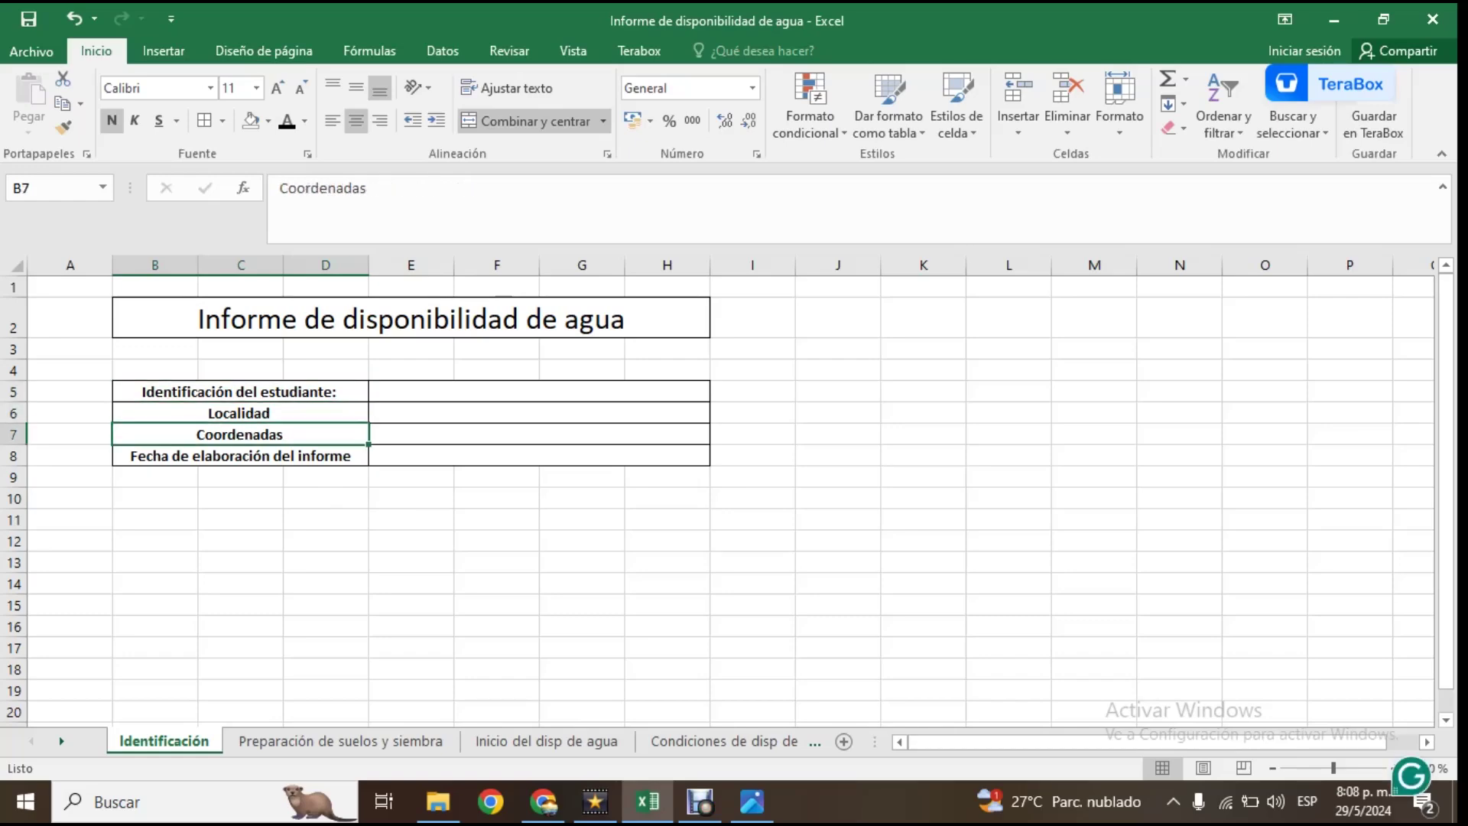
pyautogui.click(239, 455)
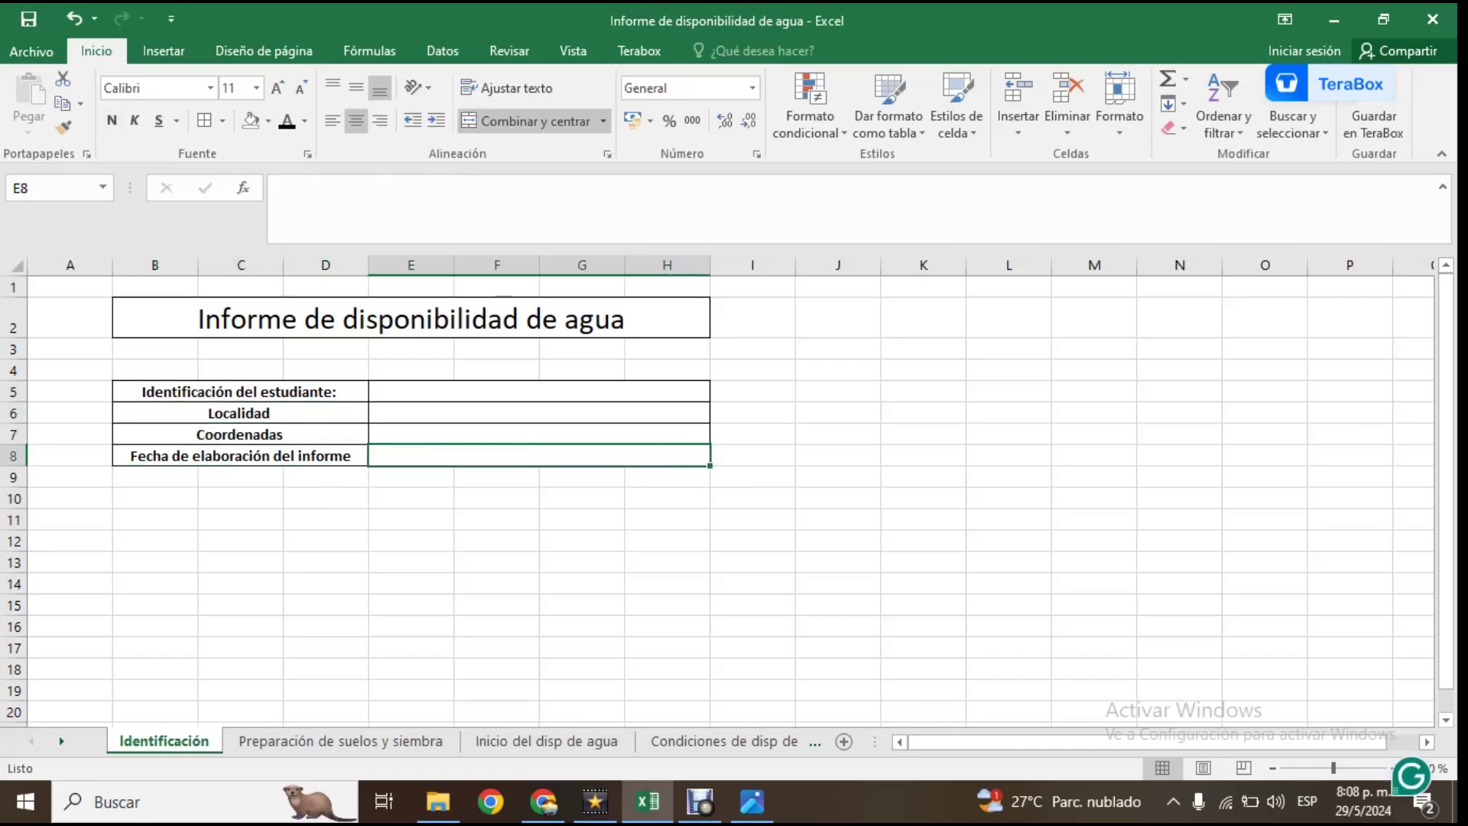
# - Review the date and frequency tables in the Preparación de suelos y siembra and Inicio del disp de agua sheets
pyautogui.click(340, 740)
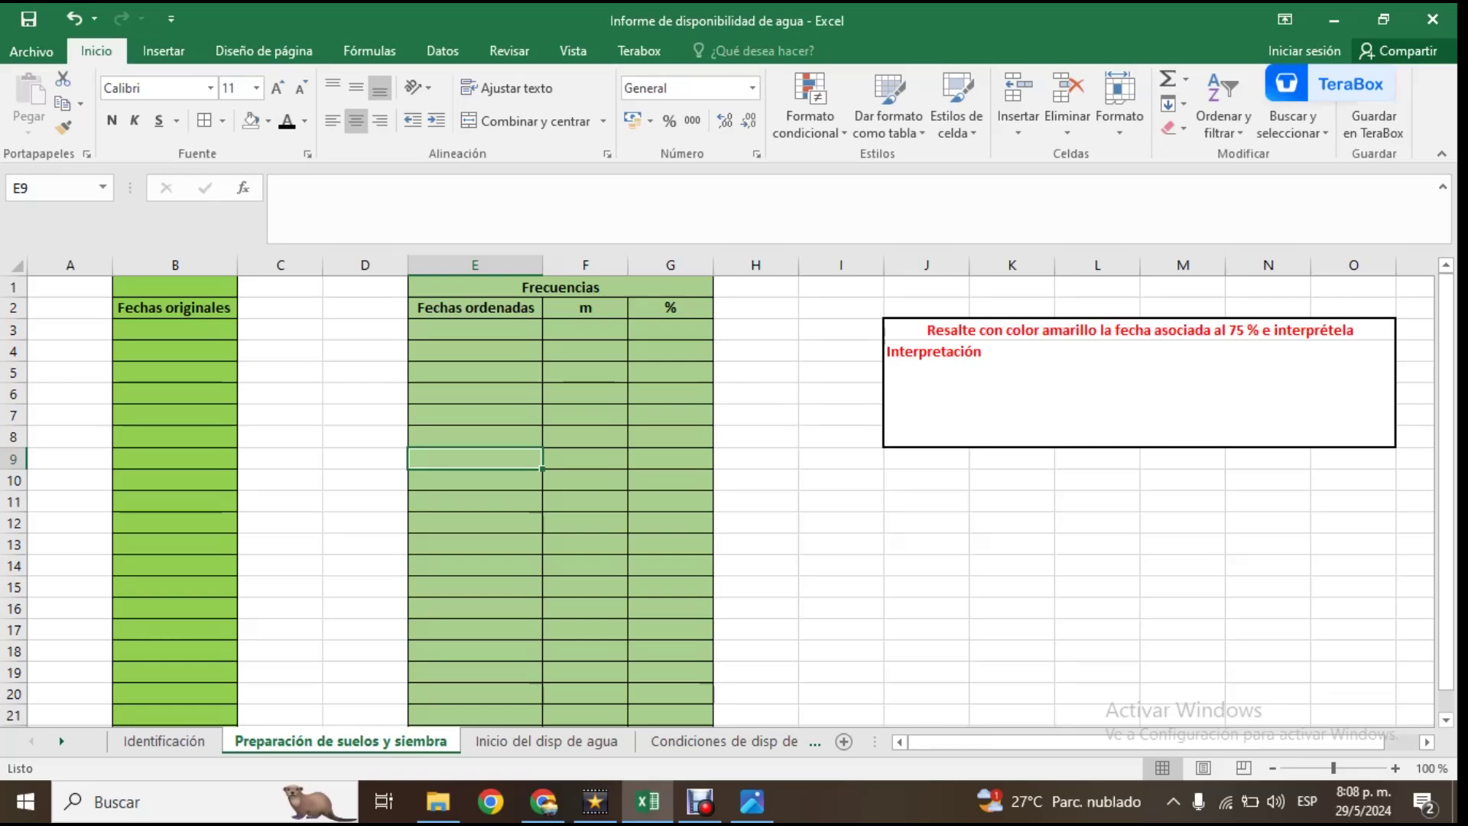
pyautogui.hotkey('ctrl', 'pagedown')
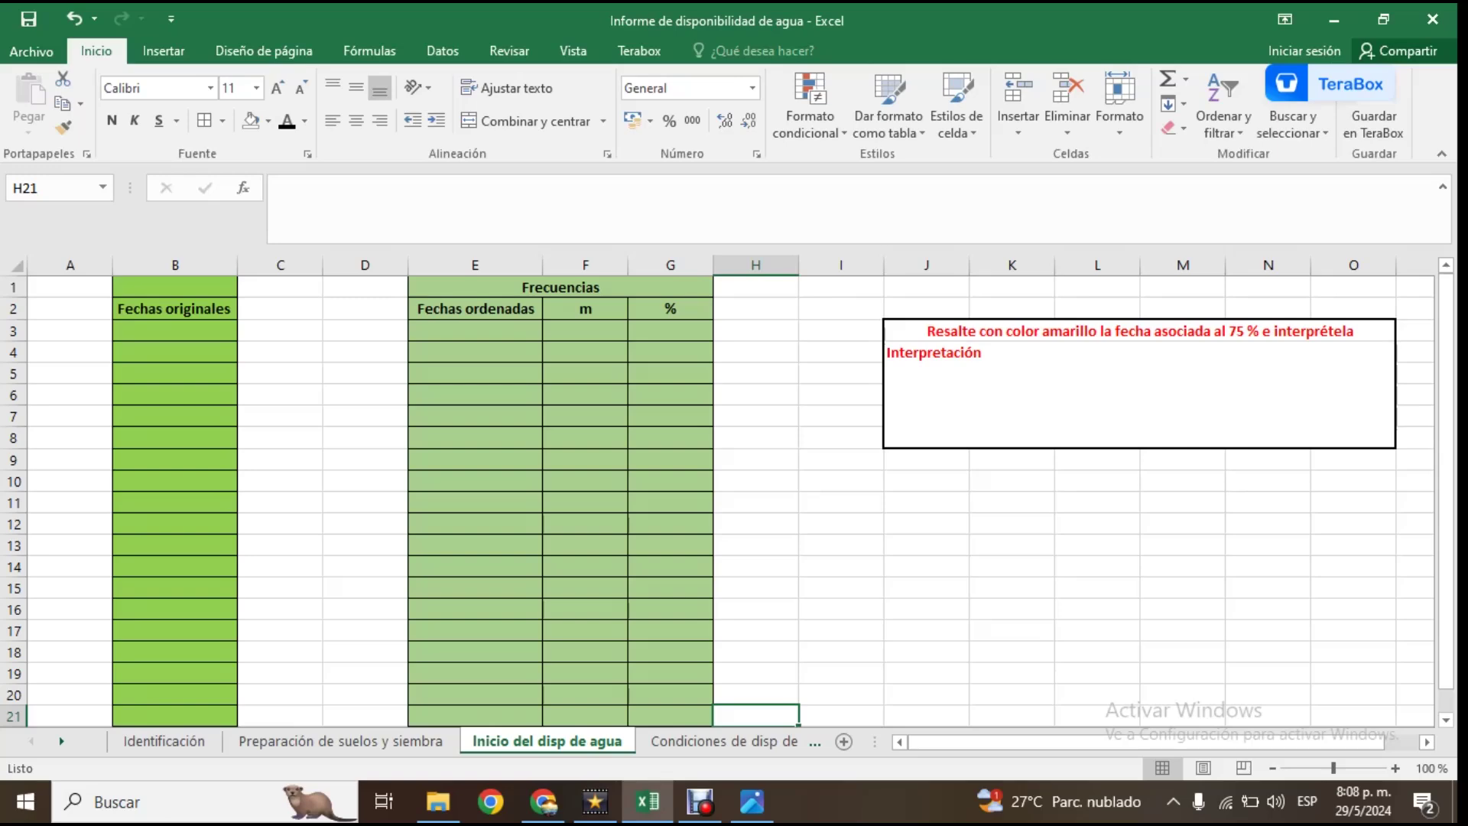
pyautogui.click(175, 331)
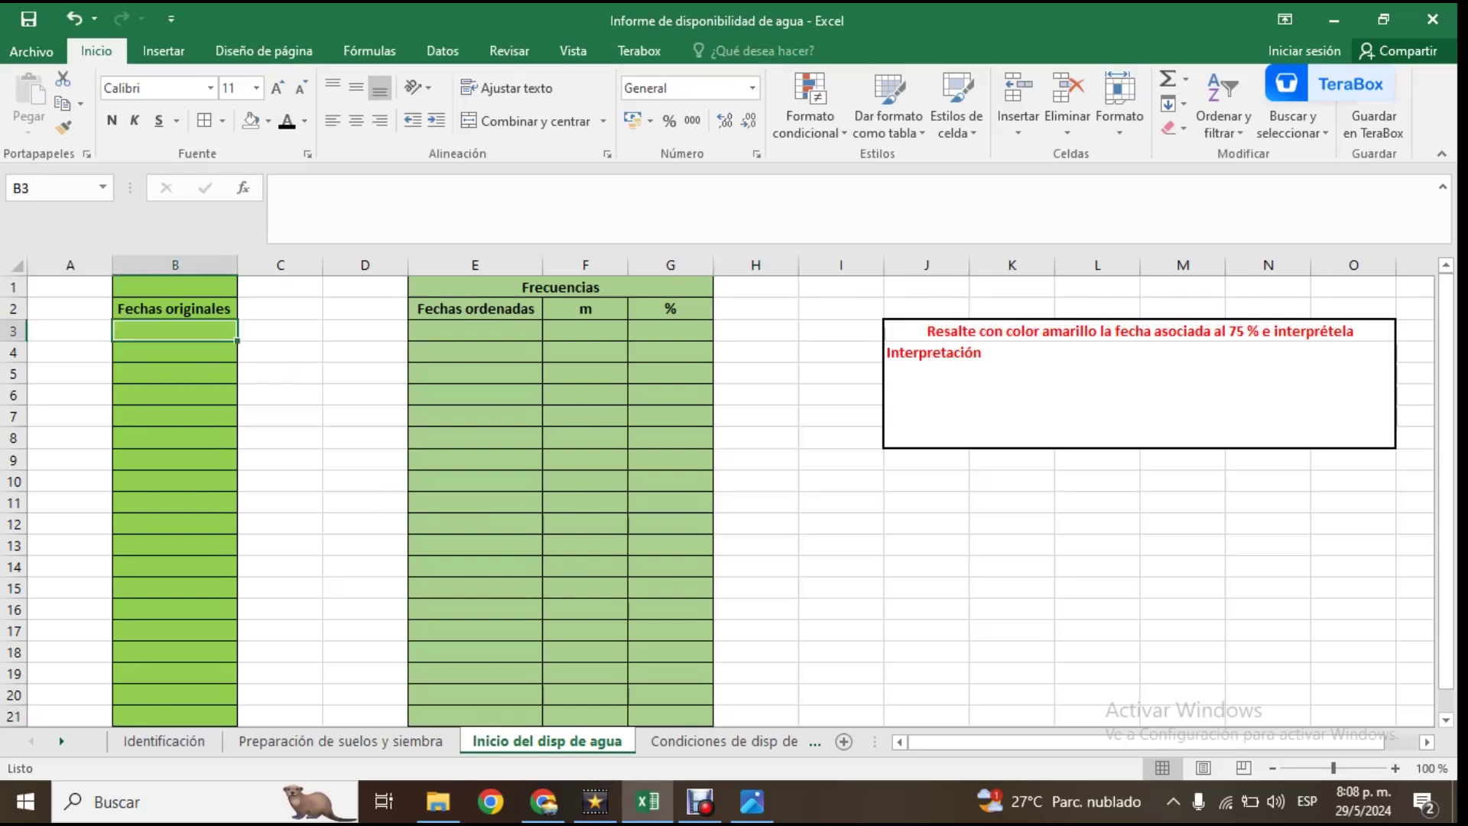
# - Examine the Condiciones de disp de Agua sheet: the yearly decade grid, the condition percentage table and the Condiciones de disponibilidad de agua chart
pyautogui.click(724, 741)
pyautogui.scroll(6, 731, 501)
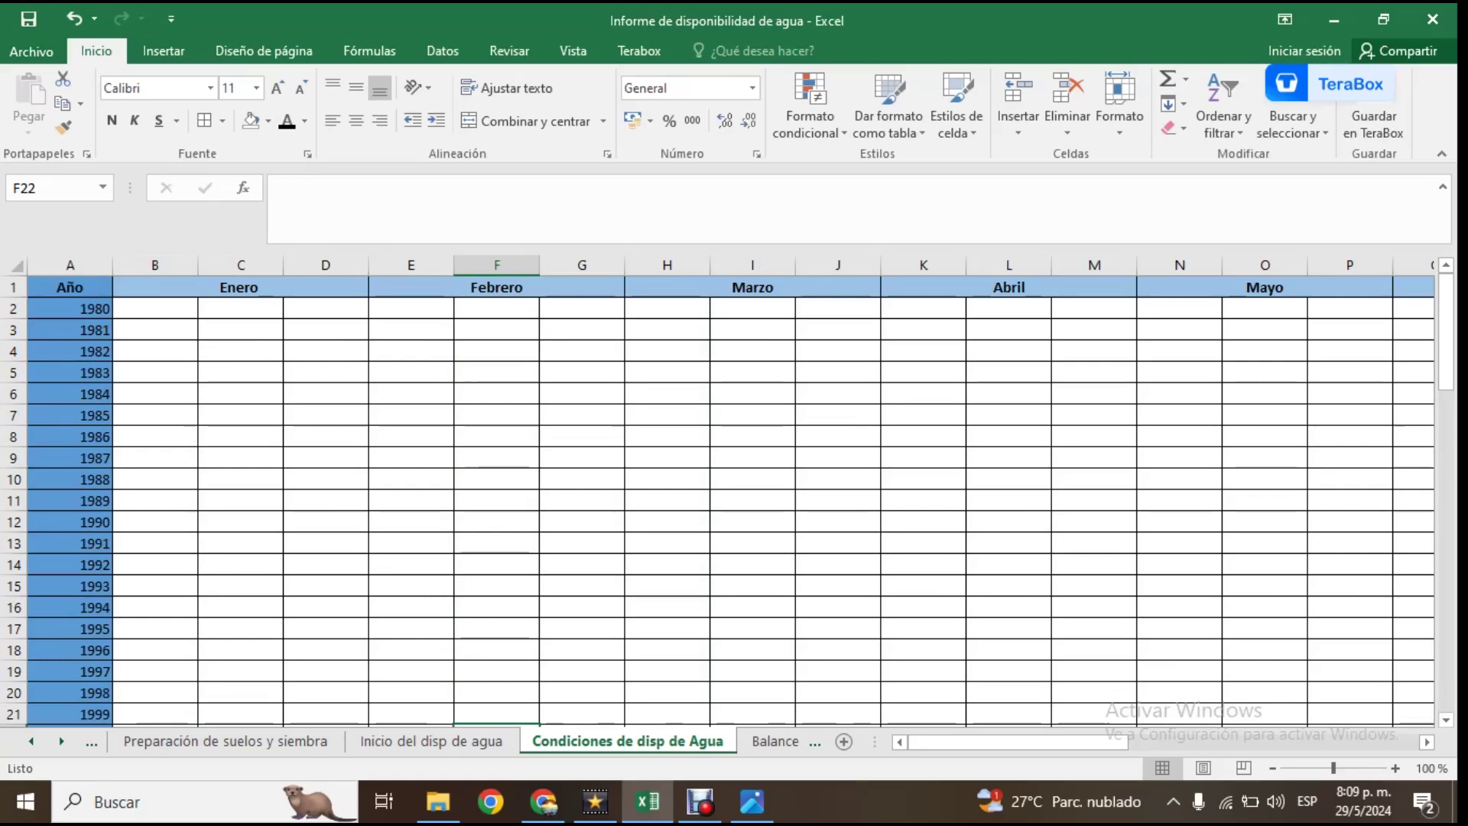
pyautogui.scroll(-1, 719, 497)
pyautogui.scroll(1, 718, 497)
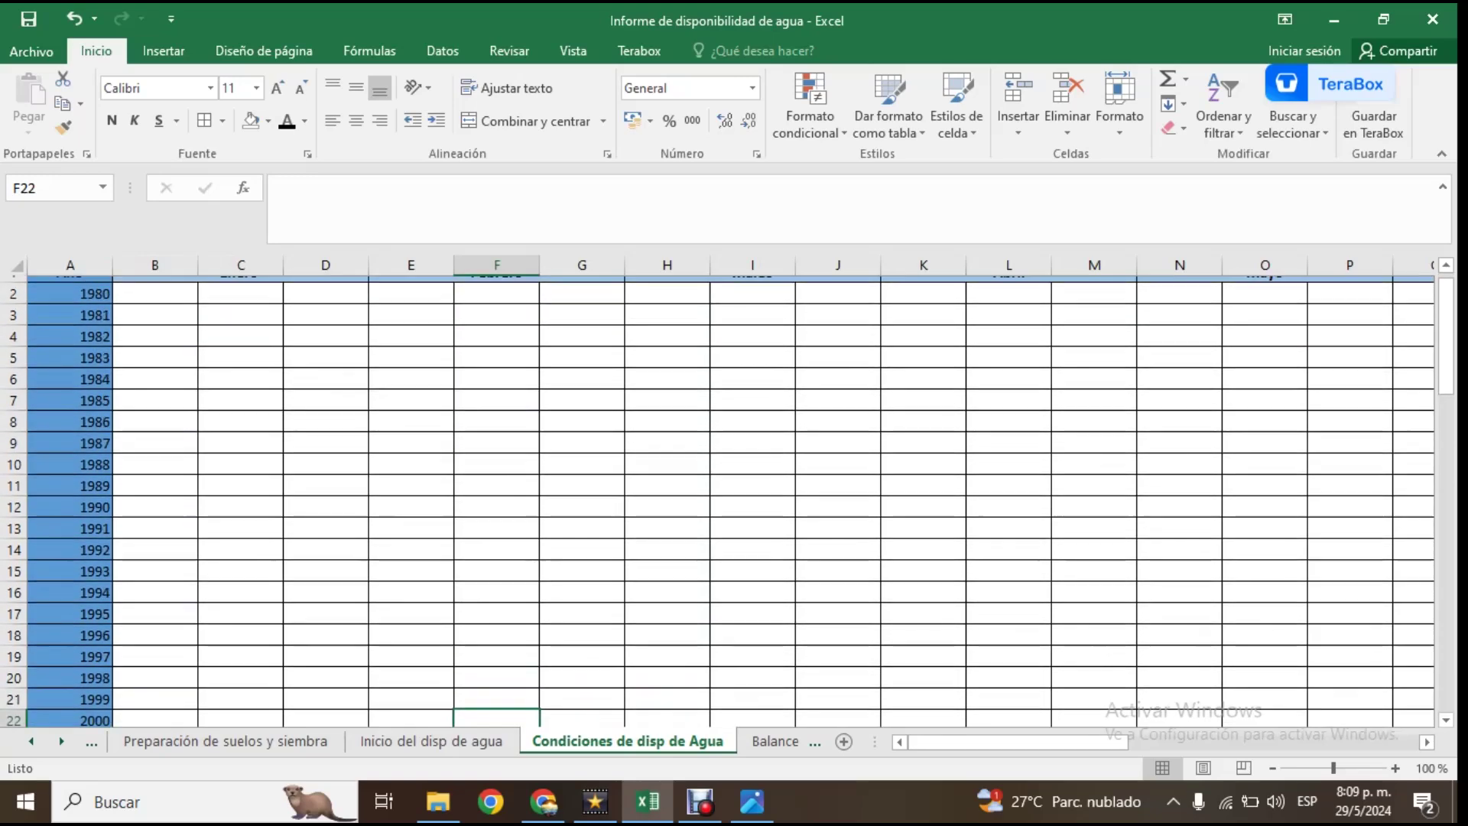
pyautogui.scroll(-7, 719, 497)
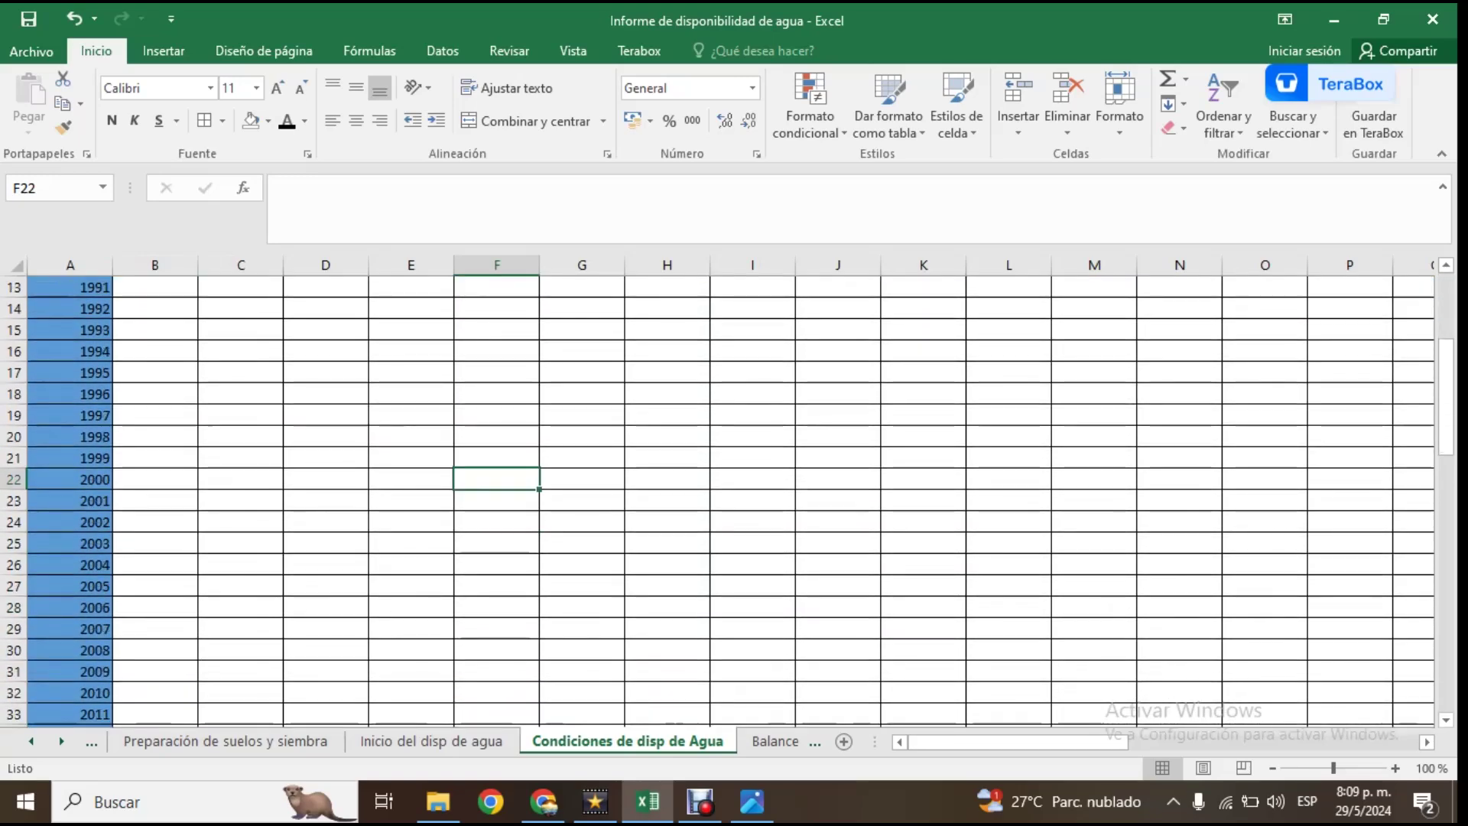
pyautogui.scroll(-5, 718, 497)
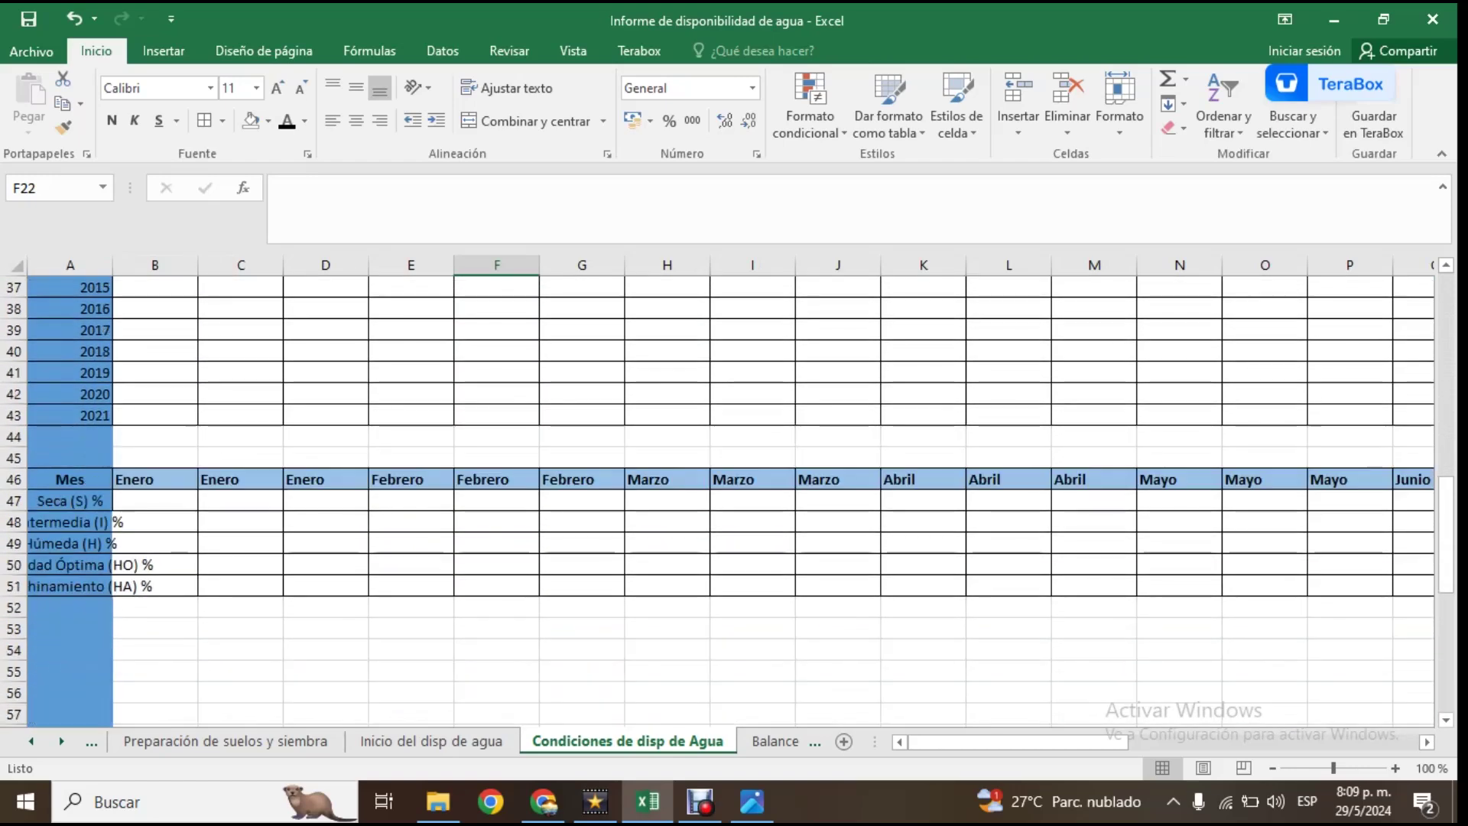
pyautogui.scroll(-1, 719, 497)
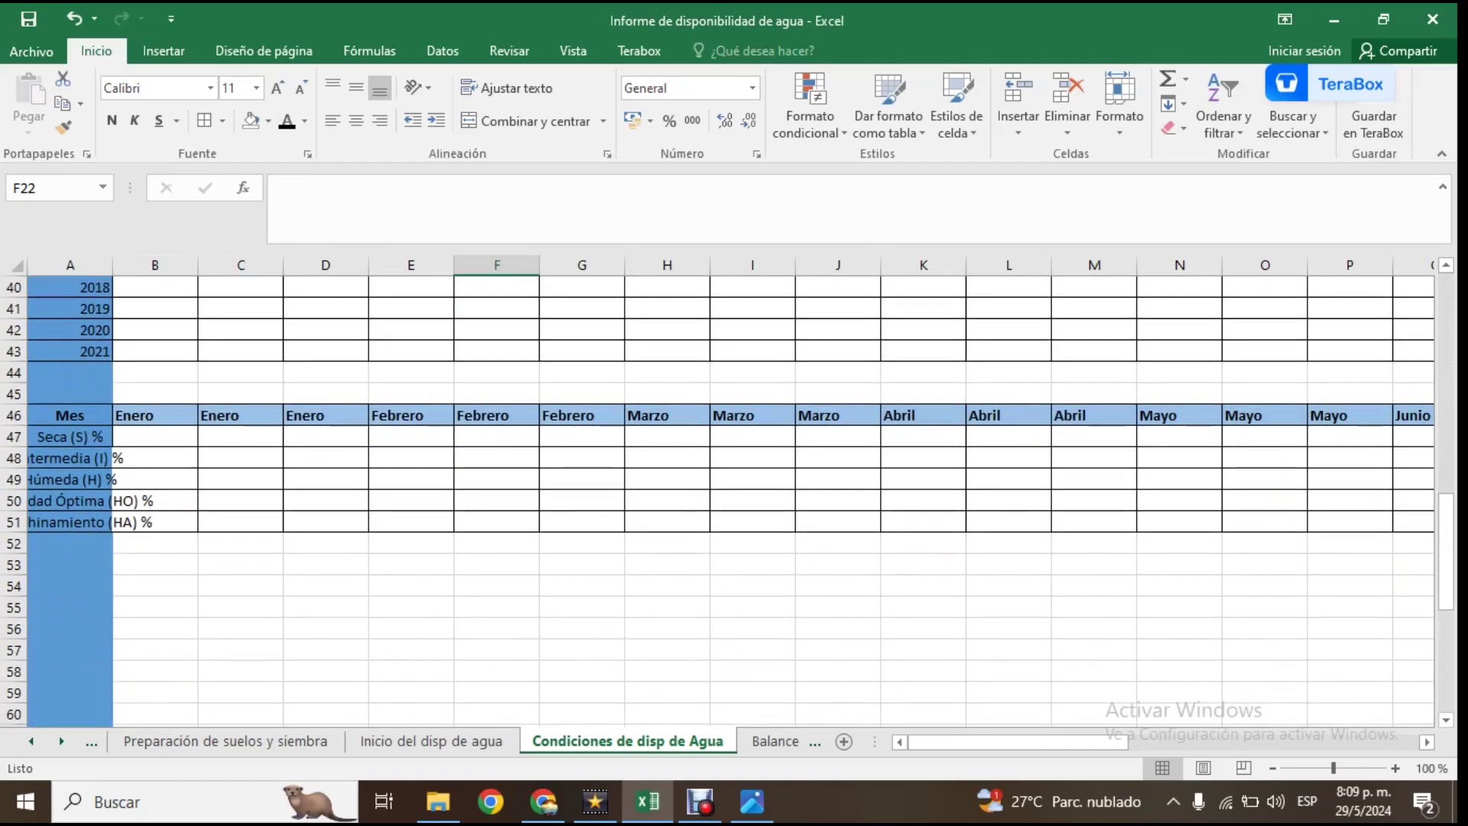
pyautogui.moveTo(956, 741); pyautogui.dragTo(1245, 741)
pyautogui.scroll(-5, 732, 497)
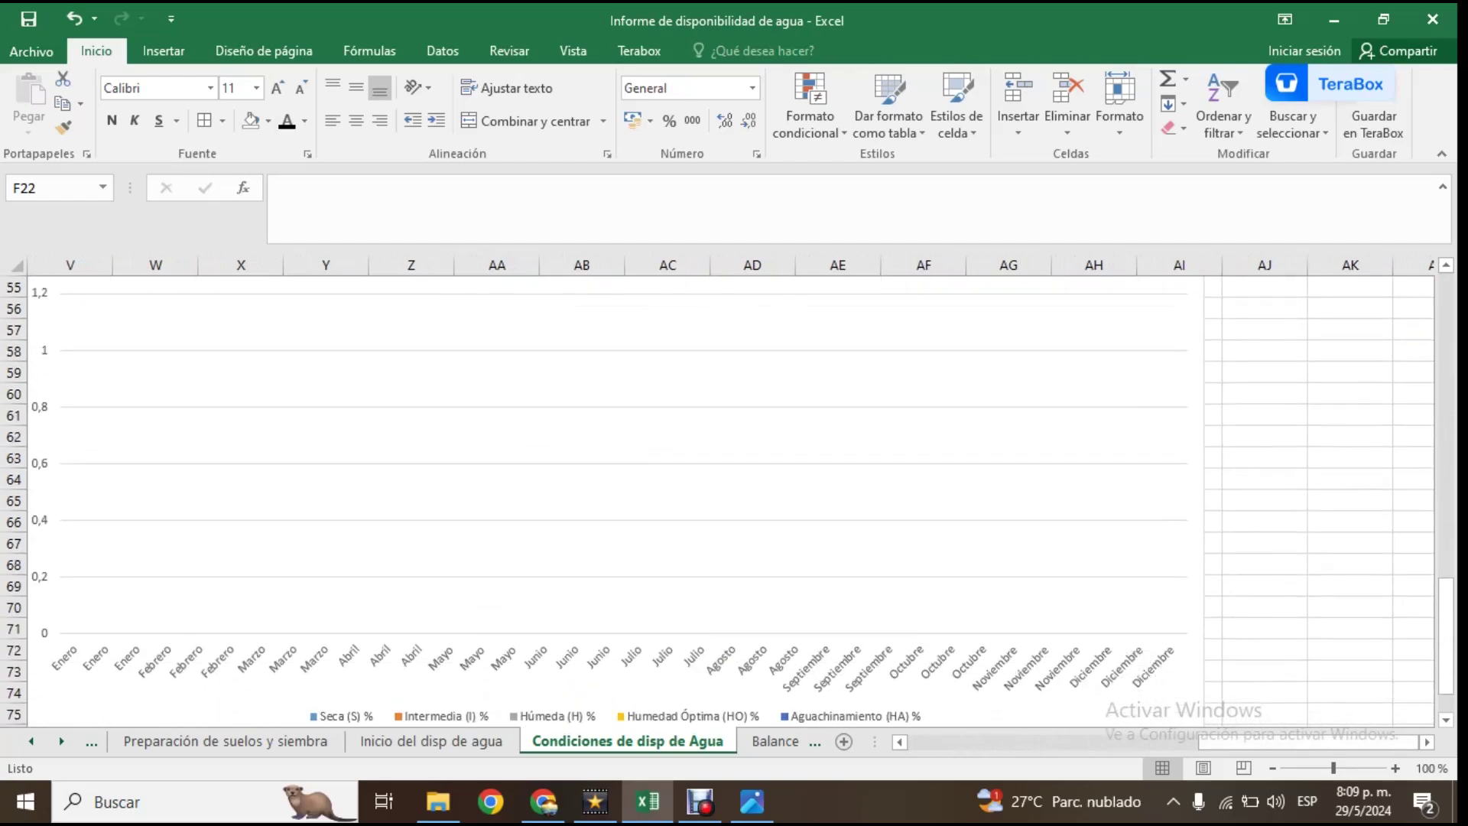
pyautogui.scroll(1, 732, 497)
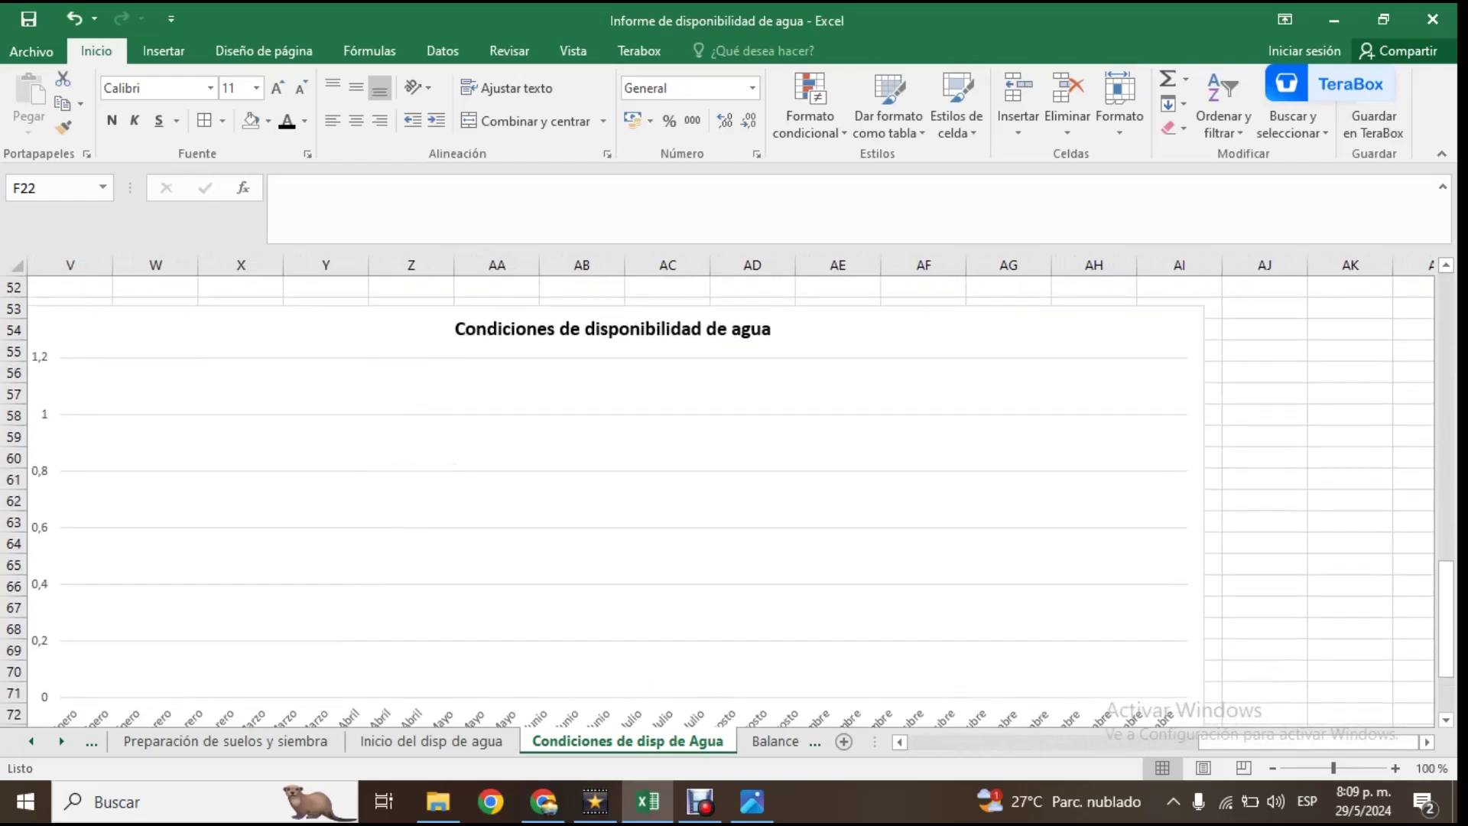
# - Review the Balances hidricos seriados sheet, covering the yearly summary table and the frequency table of the serial balances
pyautogui.hotkey('ctrl', 'pagedown')
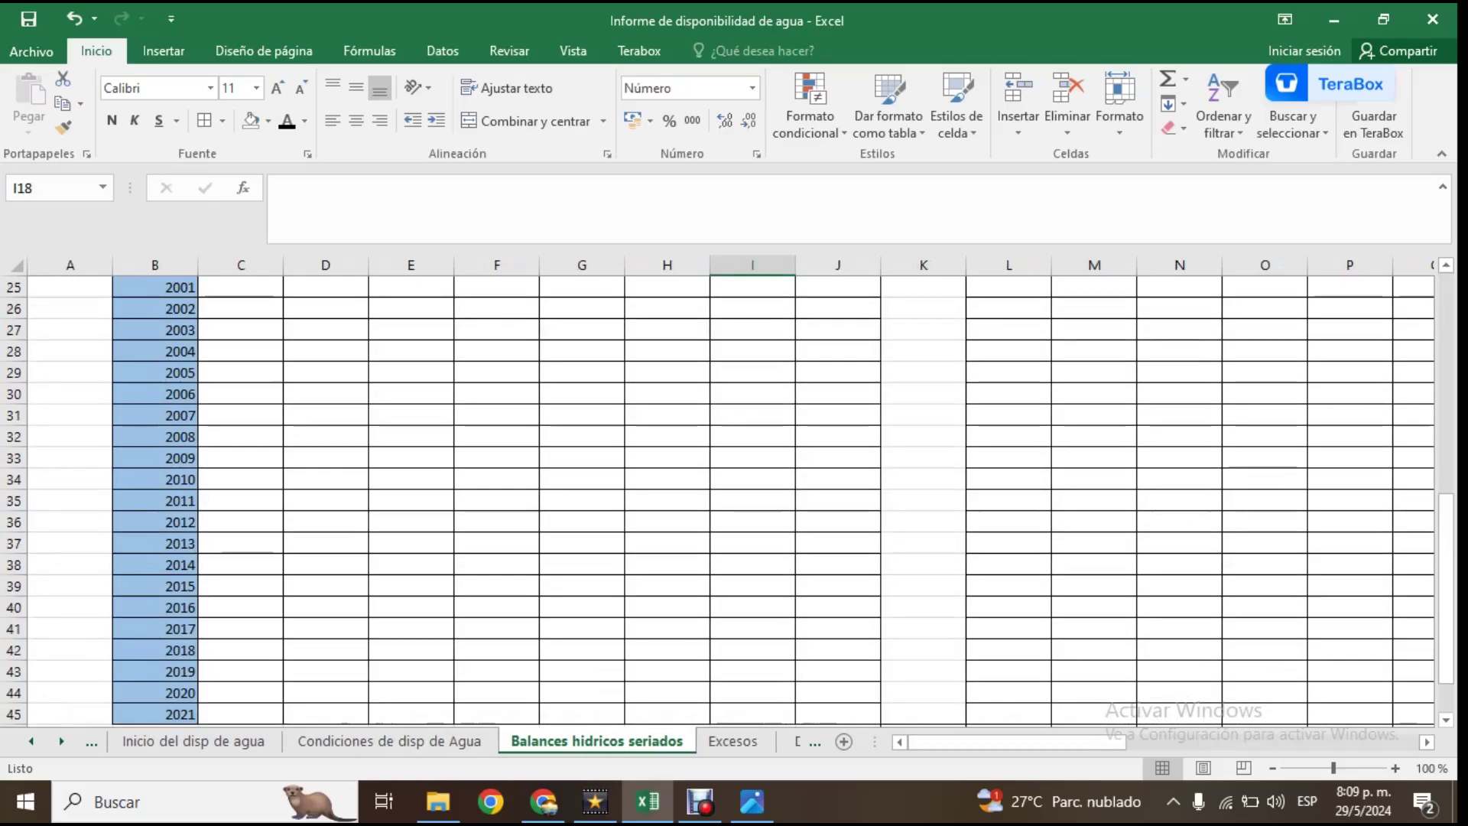
pyautogui.scroll(8, 732, 497)
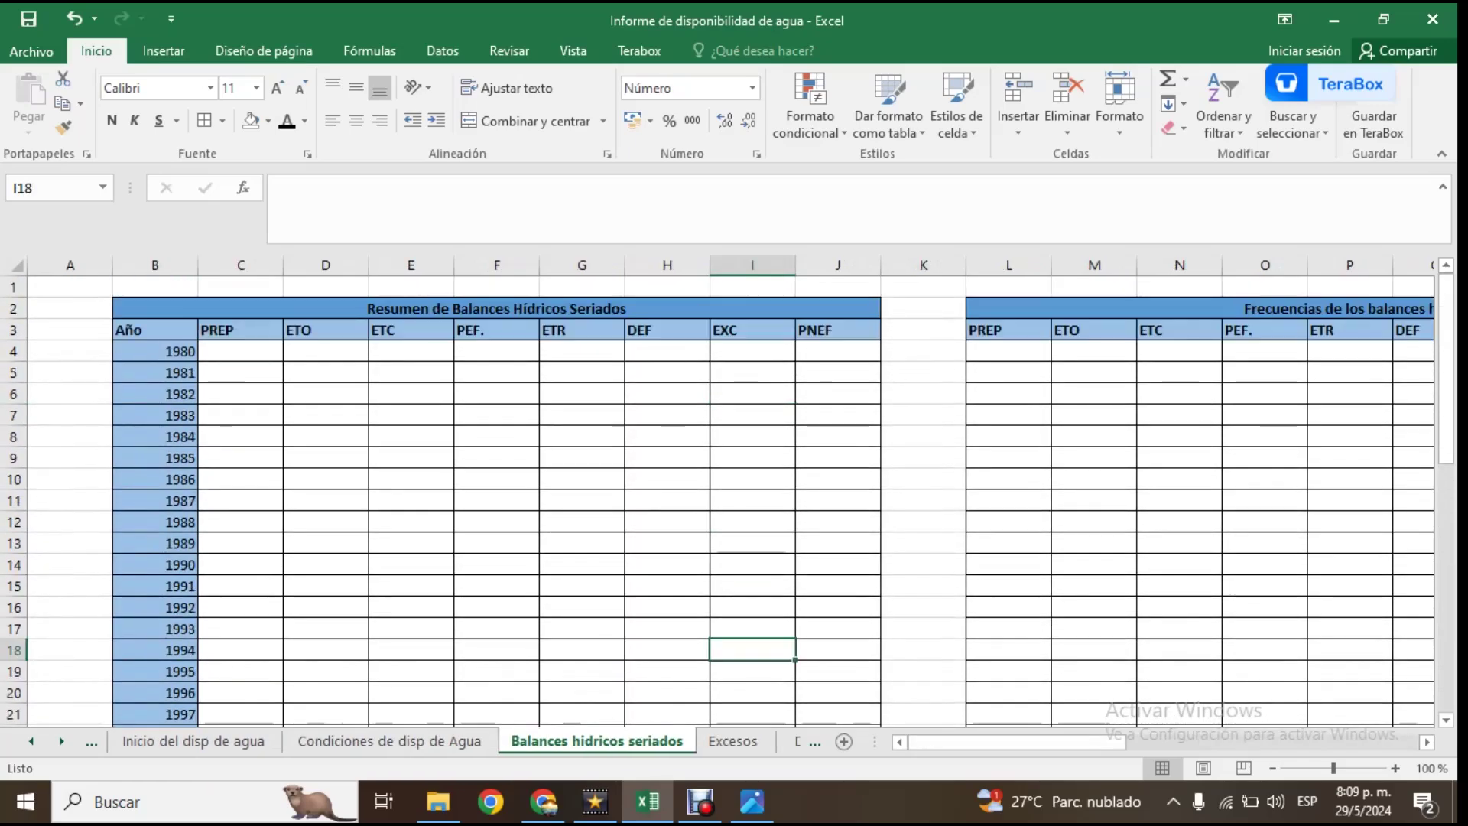
pyautogui.scroll(-7, 732, 497)
pyautogui.scroll(7, 732, 497)
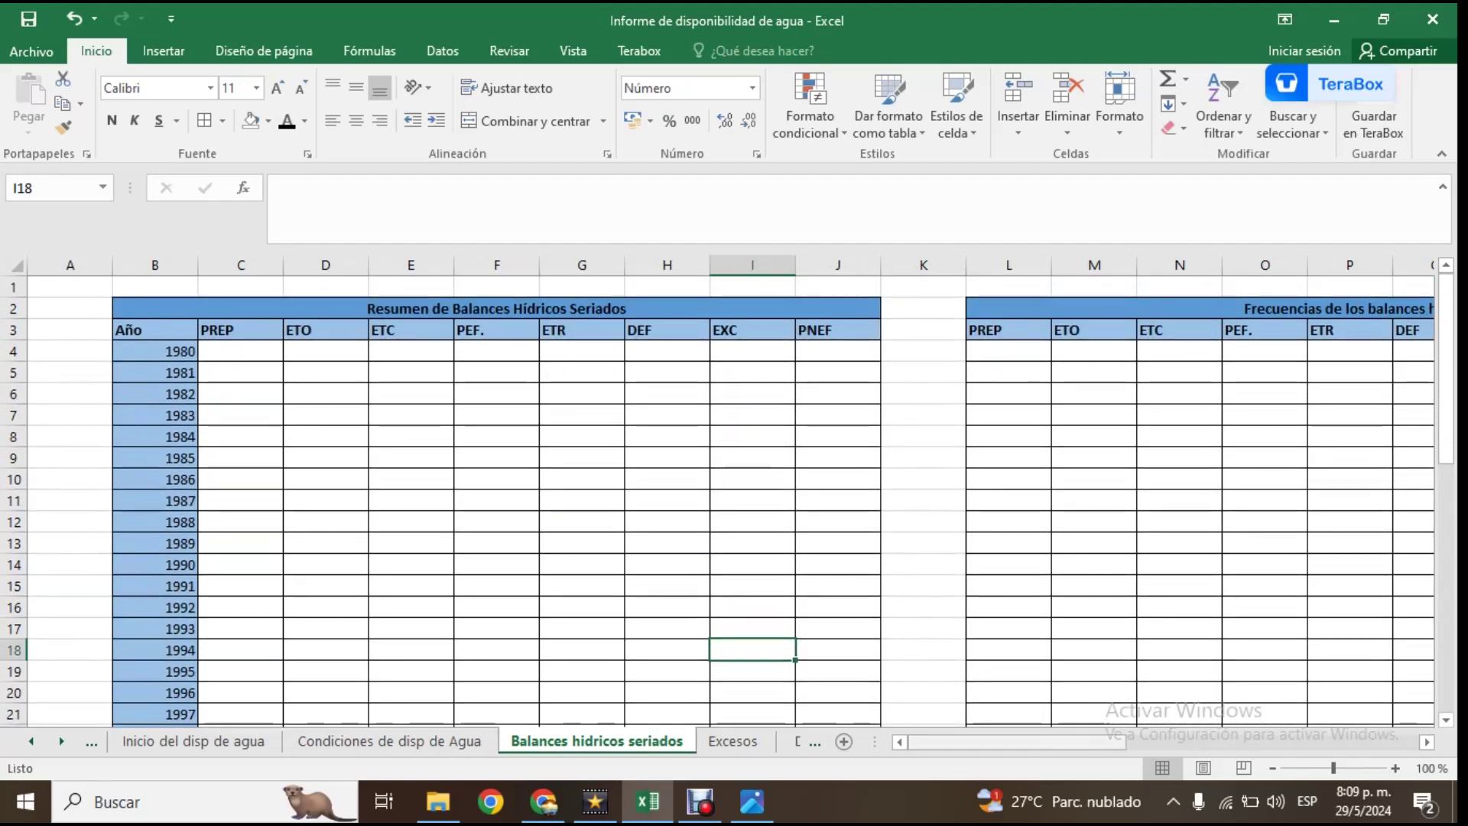
pyautogui.hscroll(8, 733, 497)
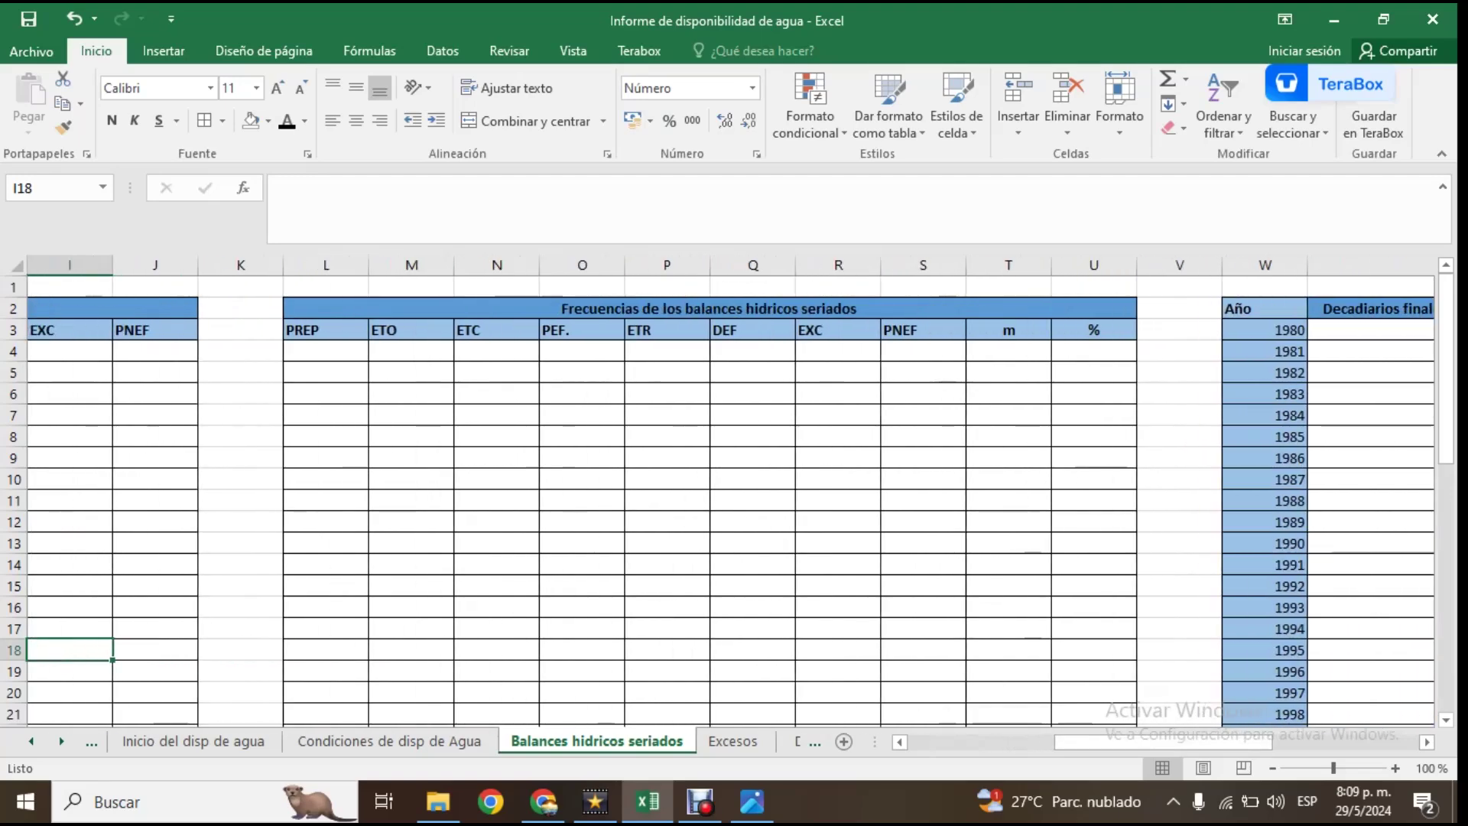
# - Examine the Decadiarios finales table by year and its frequency table in the Balances hidricos seriados sheet
pyautogui.scroll(-8, 733, 497)
pyautogui.scroll(8, 732, 497)
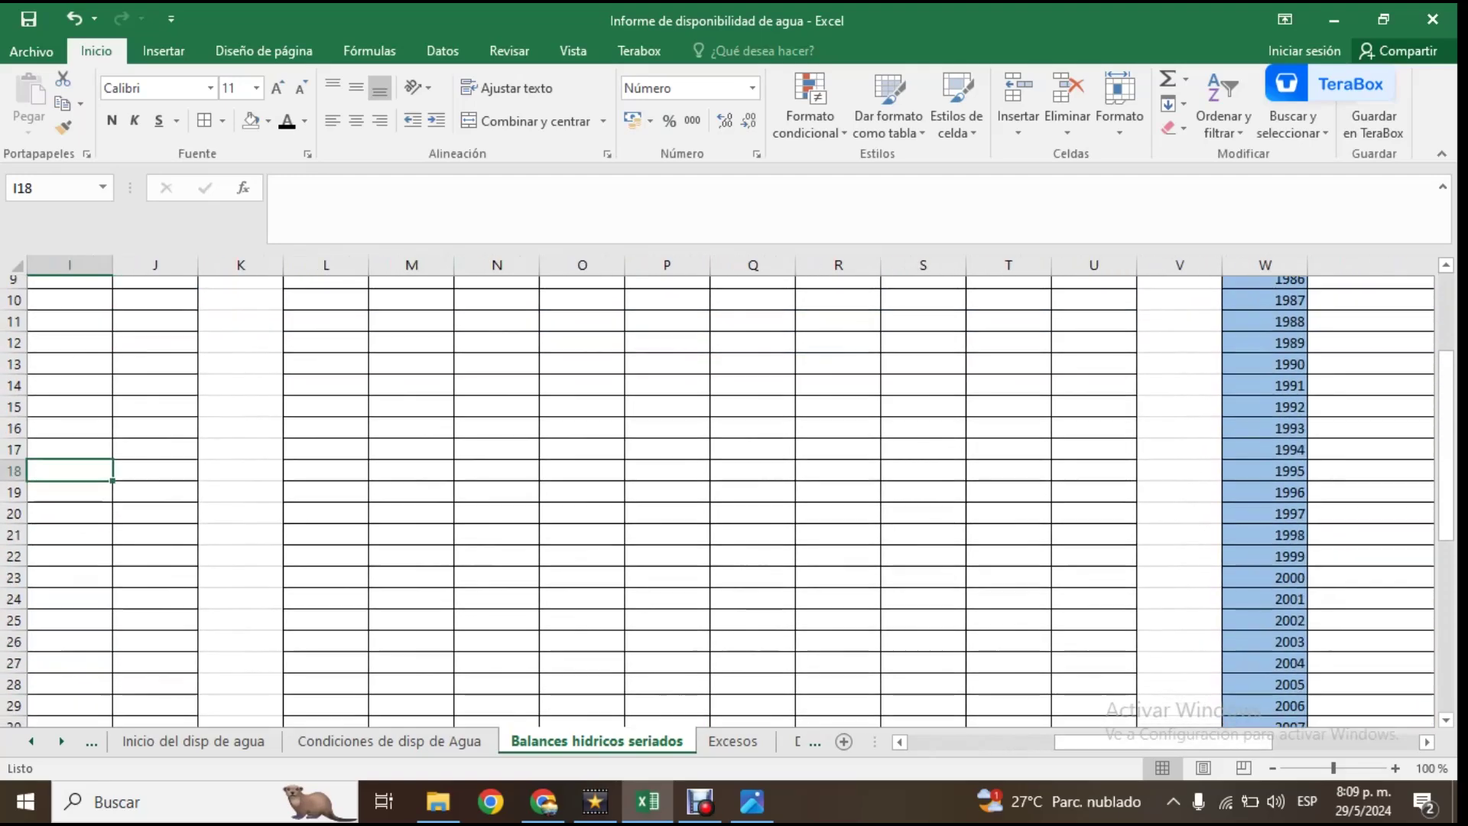
pyautogui.hscroll(7, 732, 497)
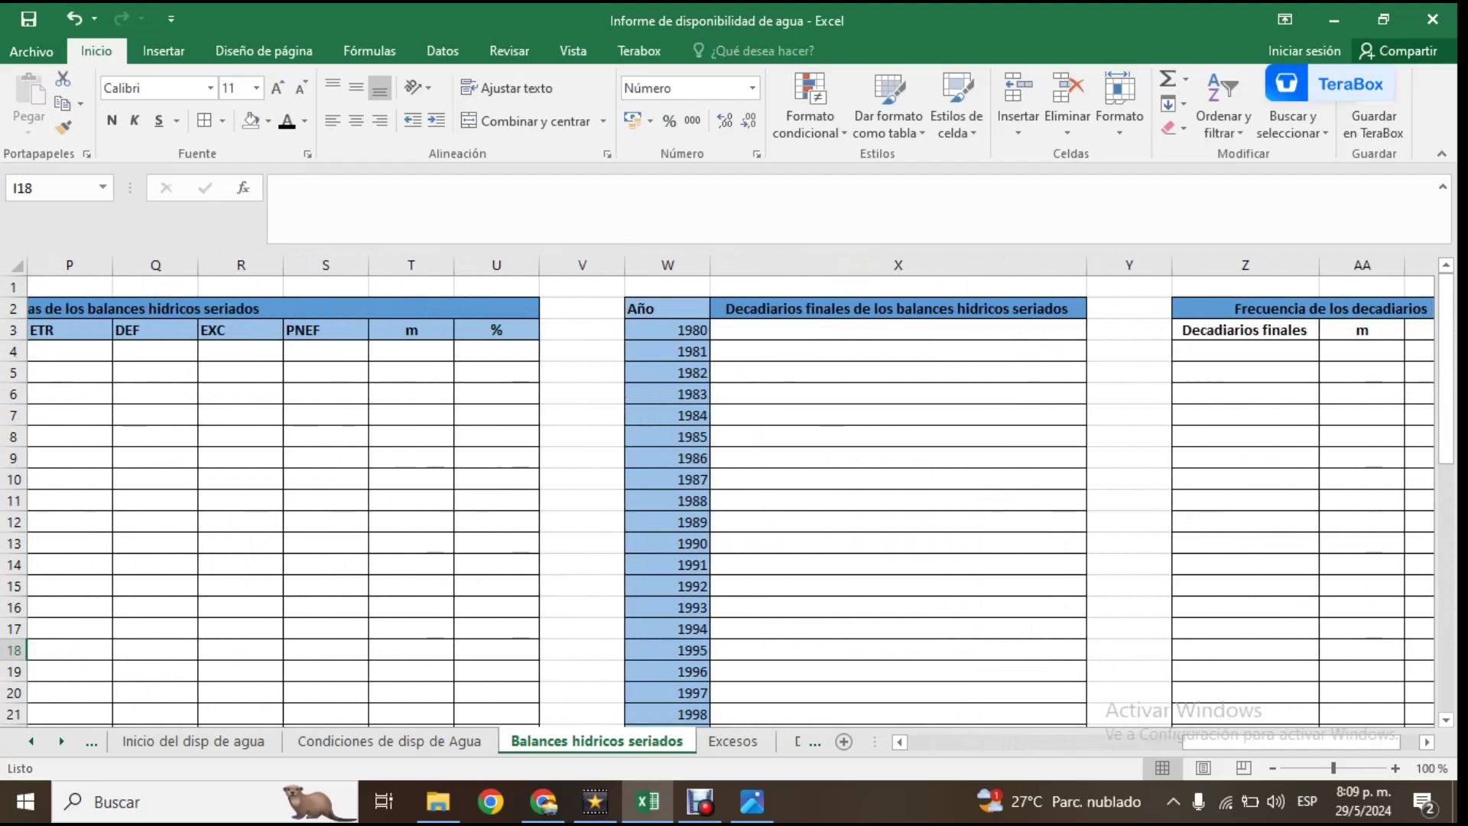
pyautogui.moveTo(1292, 742); pyautogui.dragTo(1132, 742)
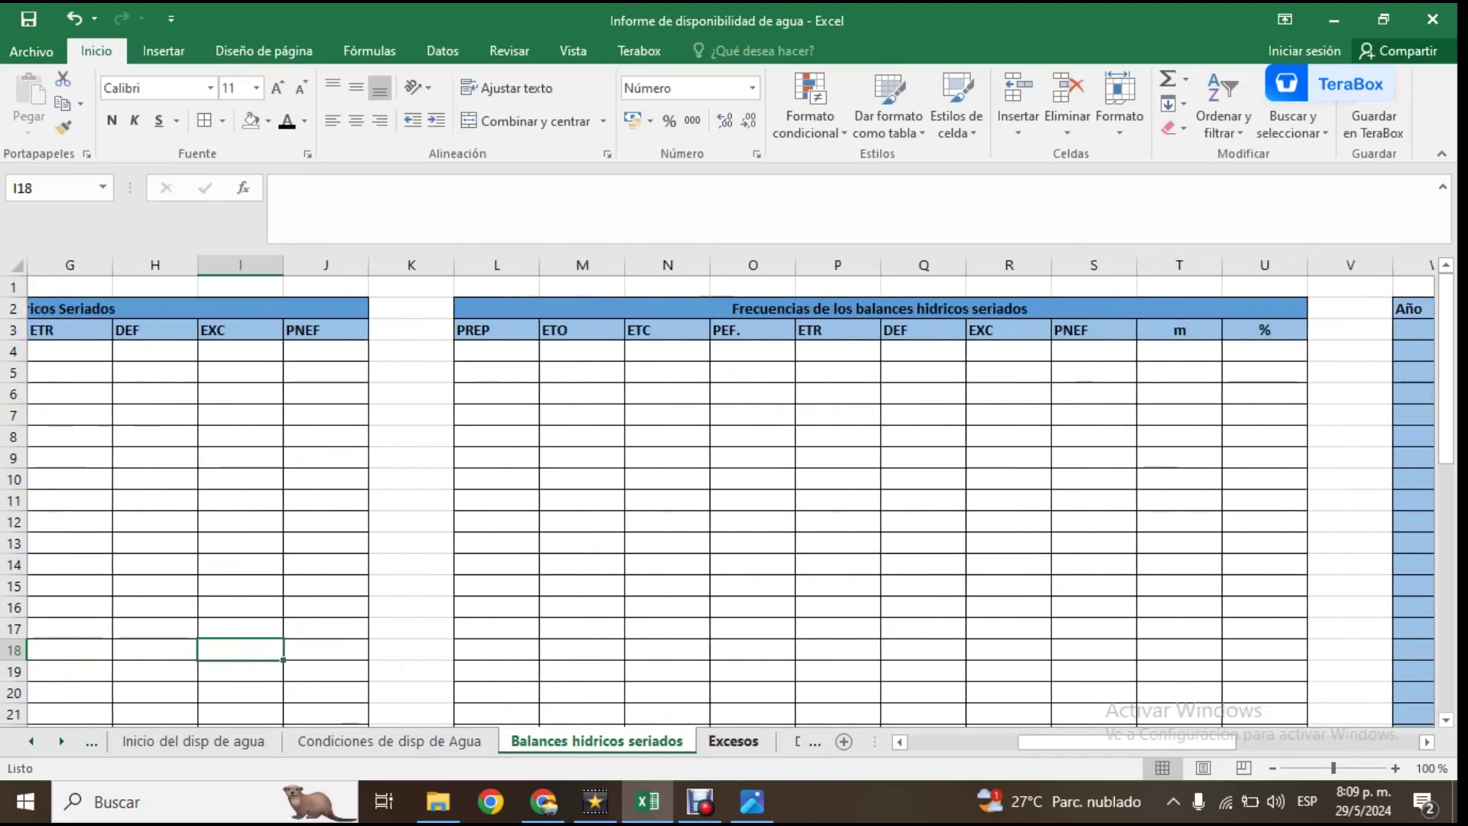
# - Review the Excesos sheet, covering the yearly excess grid by month and the Frecuencia de excesos grid
pyautogui.click(733, 741)
pyautogui.scroll(3, 733, 497)
pyautogui.scroll(-7, 732, 497)
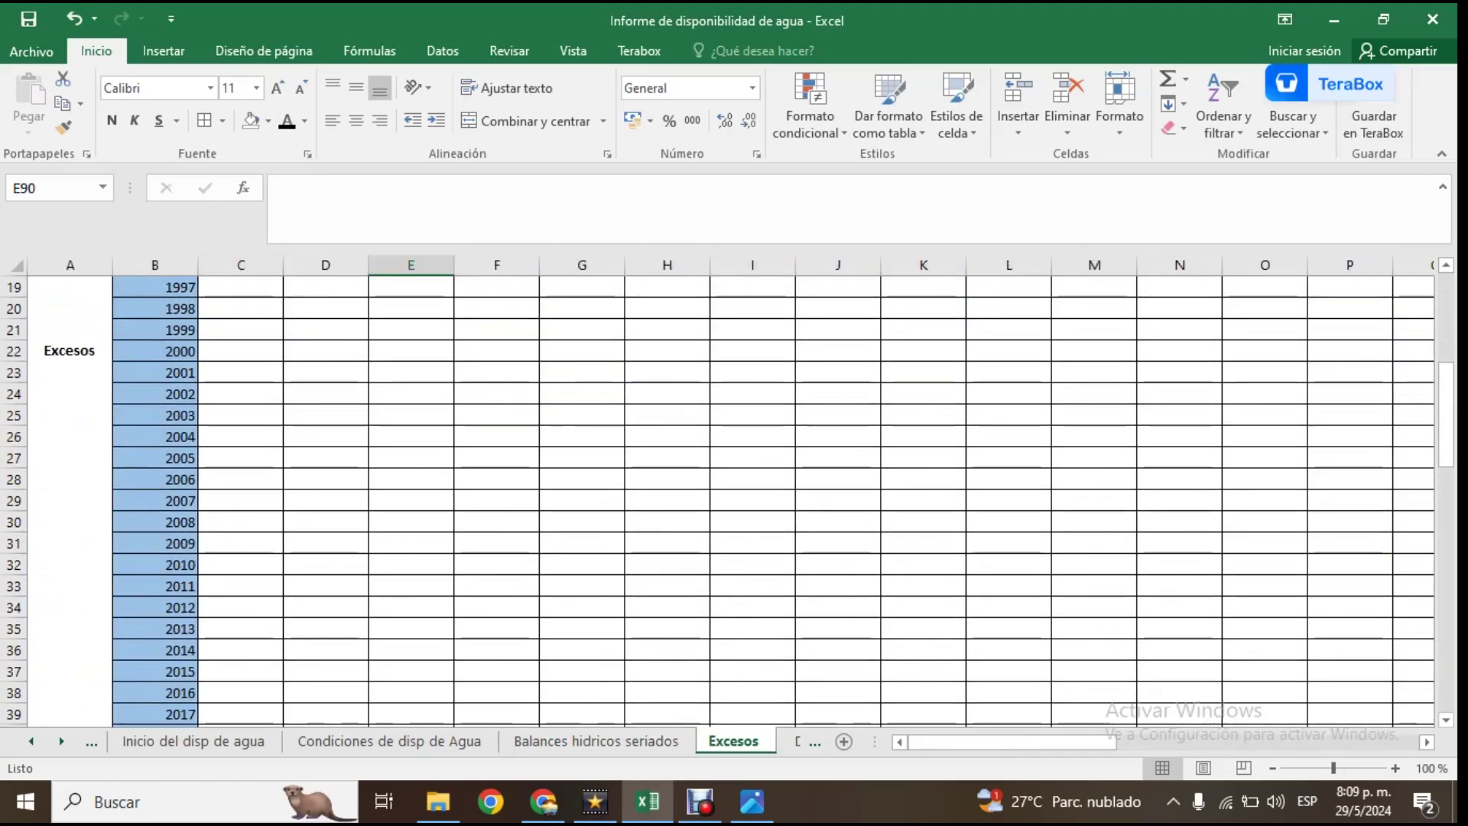
pyautogui.scroll(7, 732, 497)
pyautogui.scroll(-7, 732, 497)
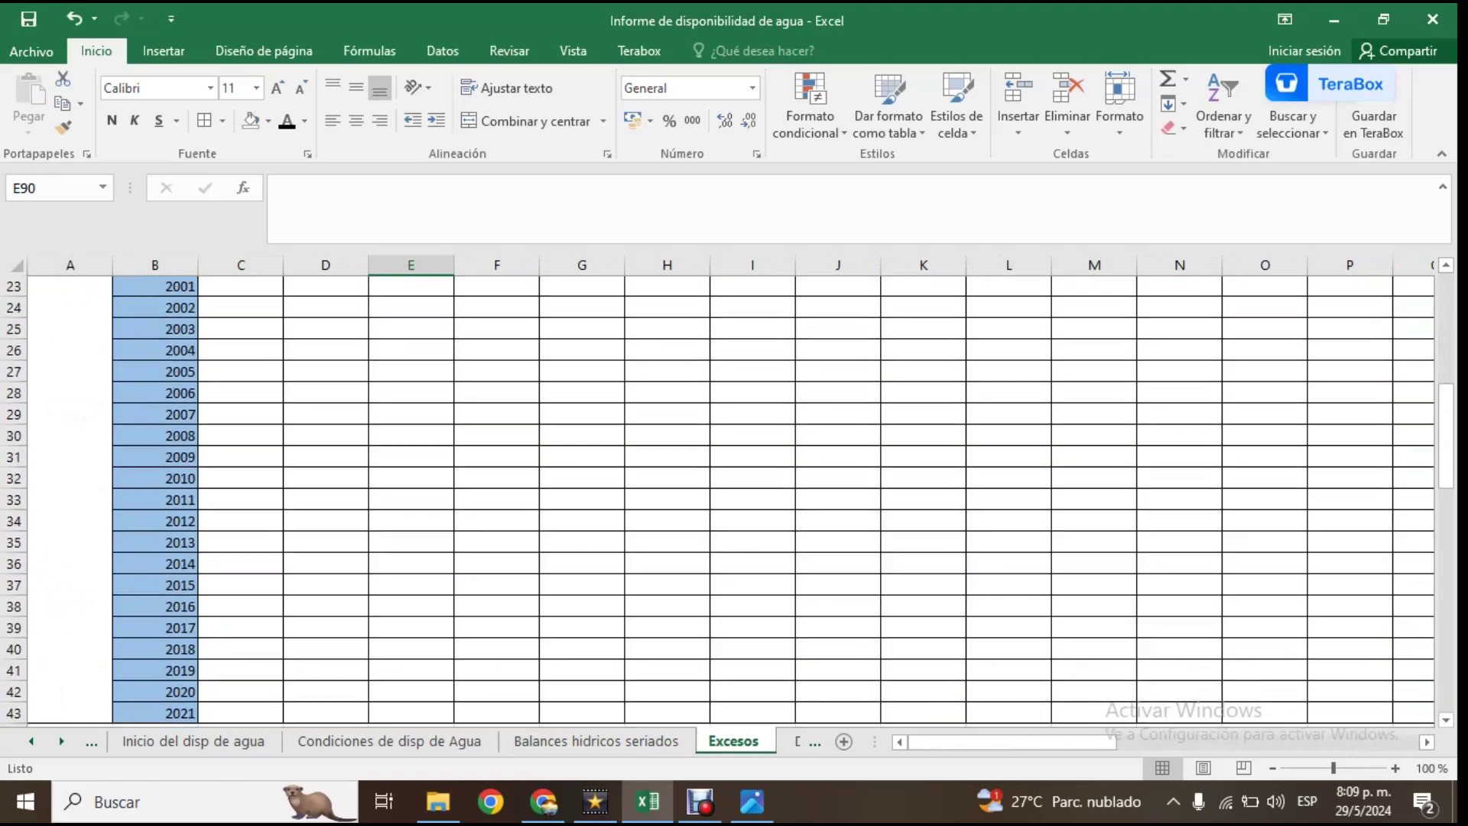
pyautogui.scroll(5, 733, 497)
pyautogui.scroll(2, 732, 497)
pyautogui.scroll(-11, 732, 497)
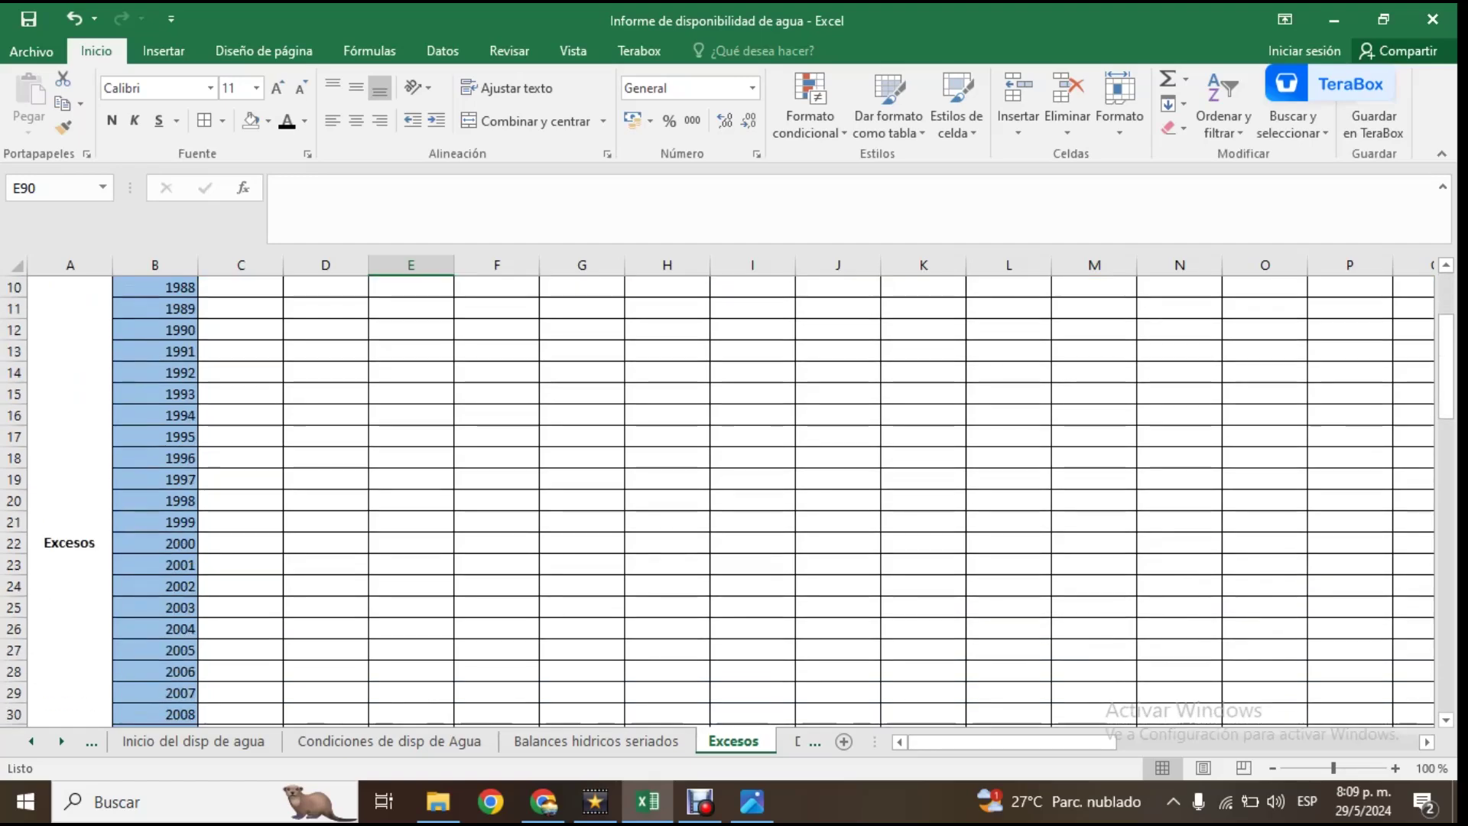
pyautogui.scroll(-5, 732, 497)
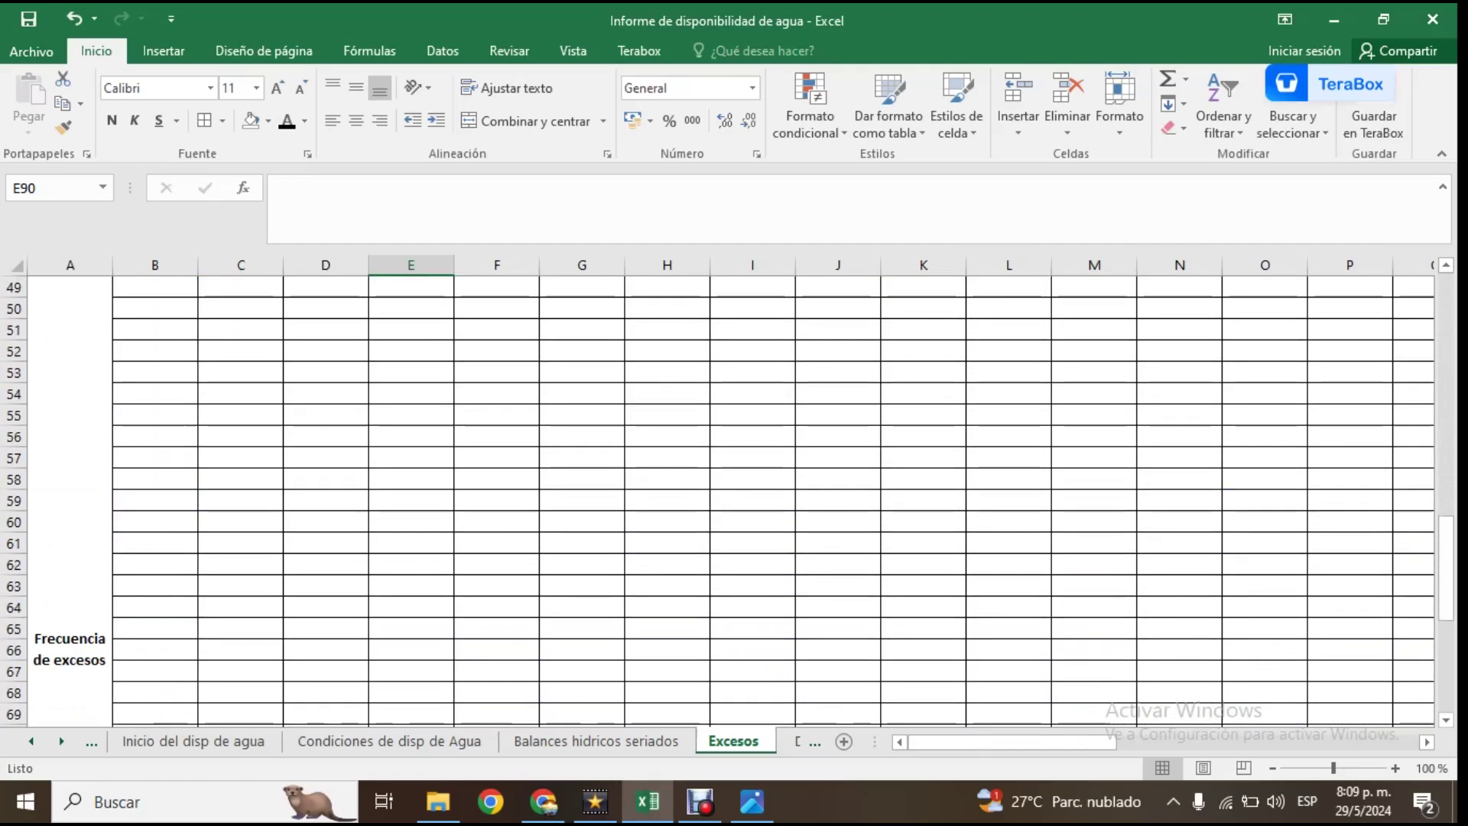
pyautogui.moveTo(1012, 742)
pyautogui.mouseDown()
pyautogui.moveTo(1305, 741)
pyautogui.moveTo(1038, 742)
pyautogui.mouseUp()
# - Review the Déficits sheet, covering the yearly deficit grid by month and the Frecuencia de deficits grid
pyautogui.click(798, 740)
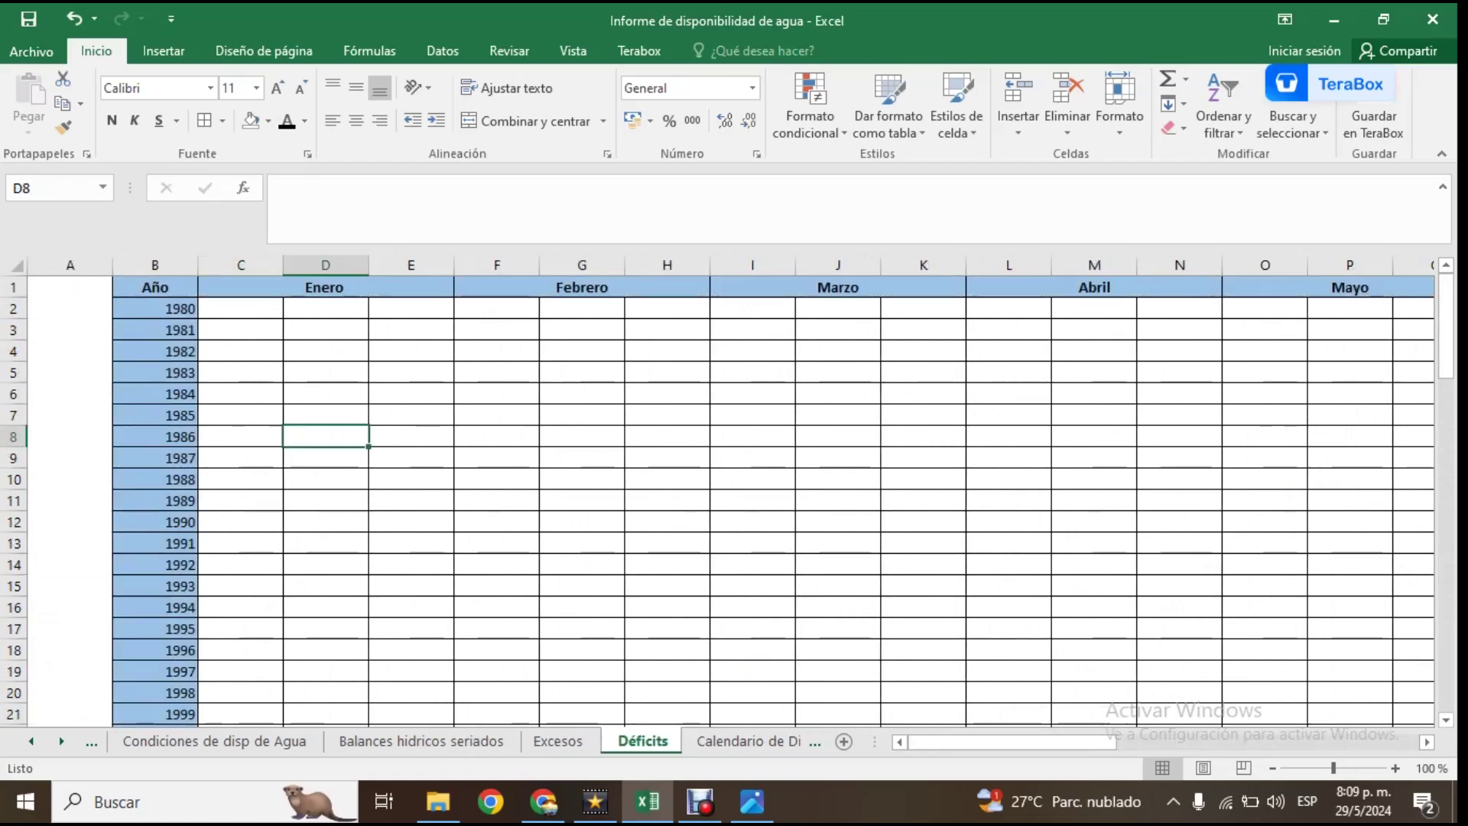
pyautogui.scroll(-20, 774, 501)
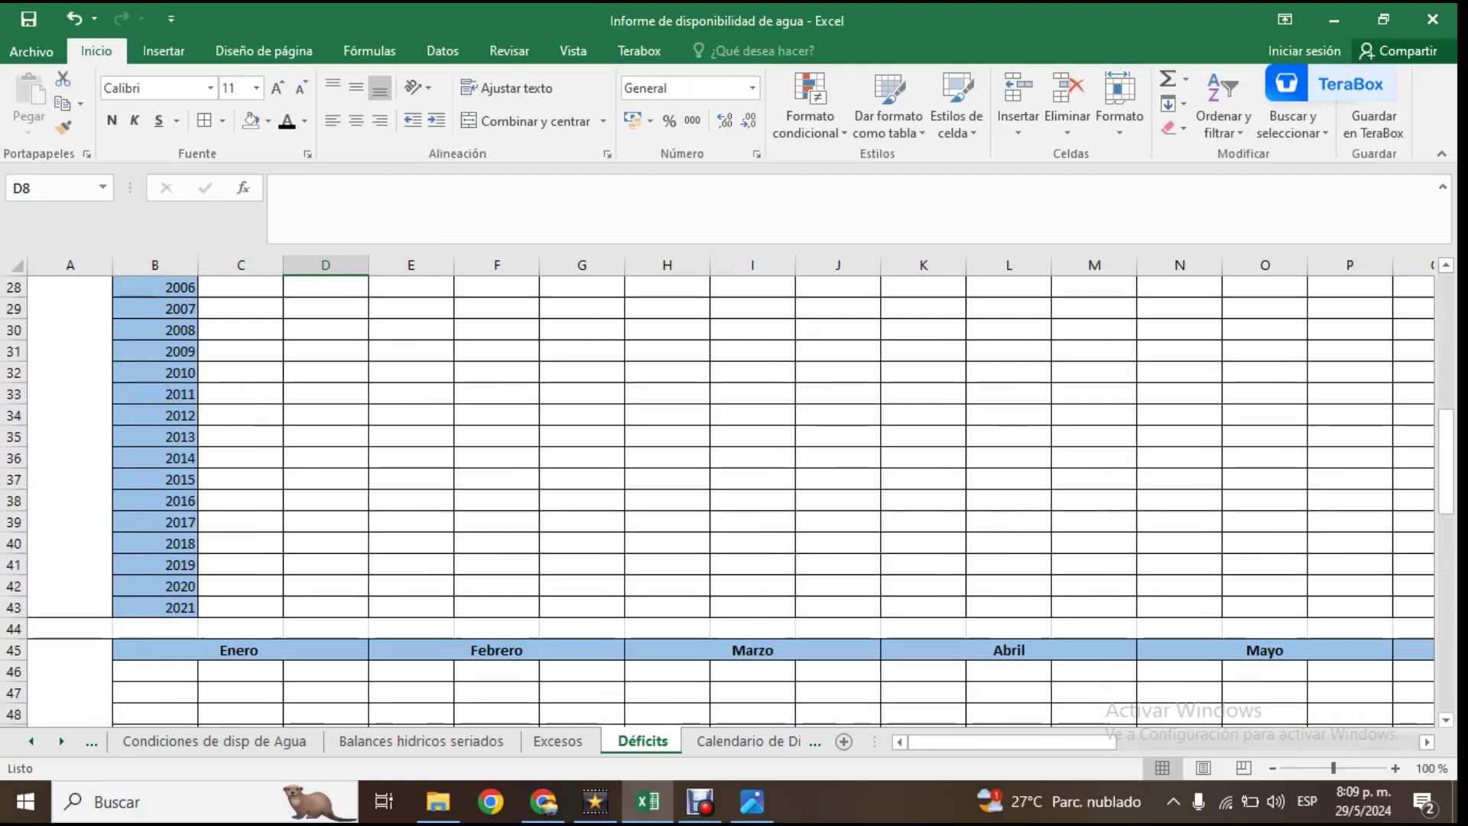
pyautogui.scroll(4, 774, 501)
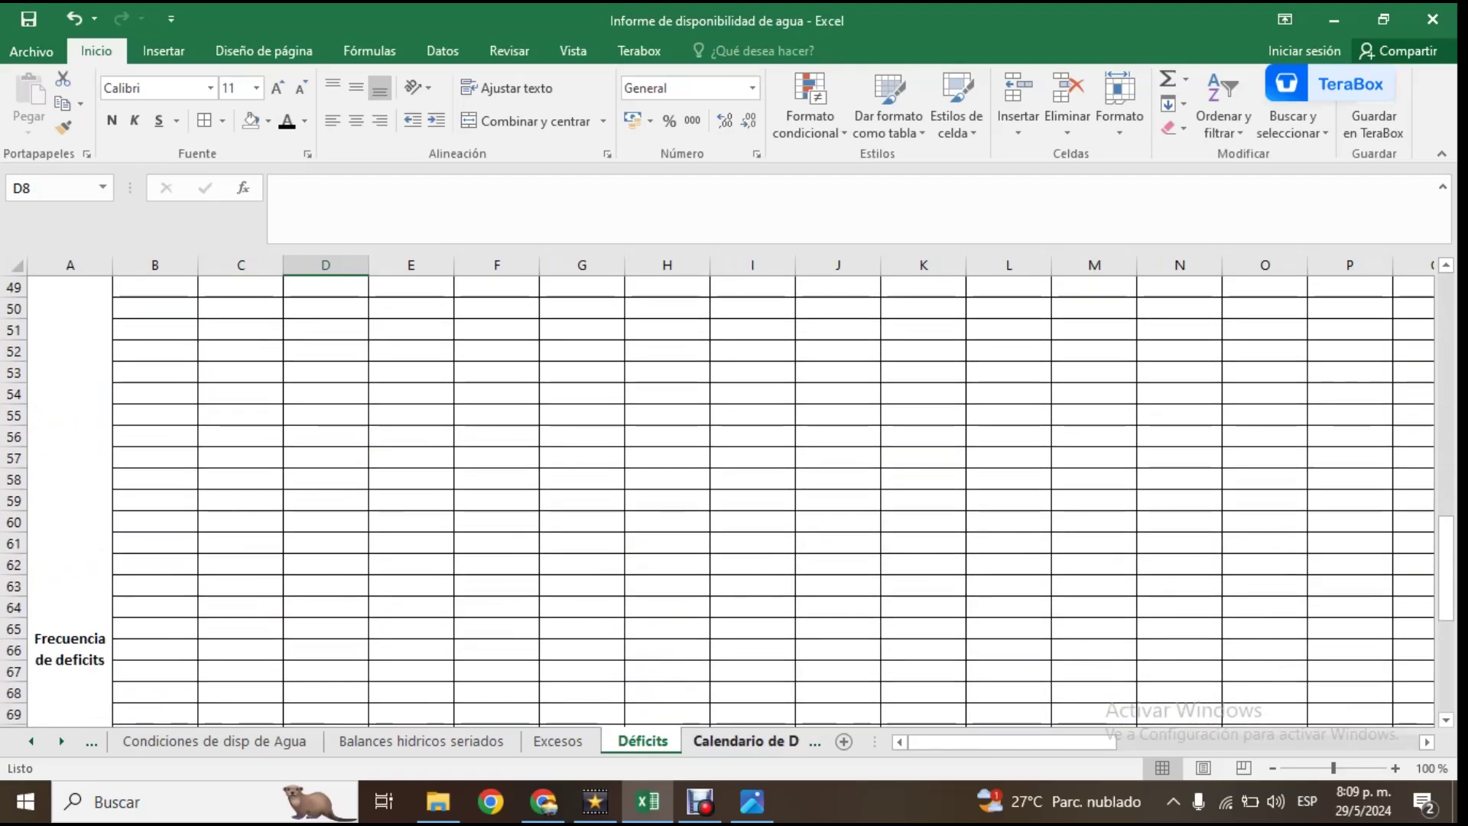
# - Review the Calendario de Disp Agua sheet, covering the twelve 2024 months and the colour legend for sowing and water availability
pyautogui.click(749, 741)
pyautogui.scroll(3, 333, 497)
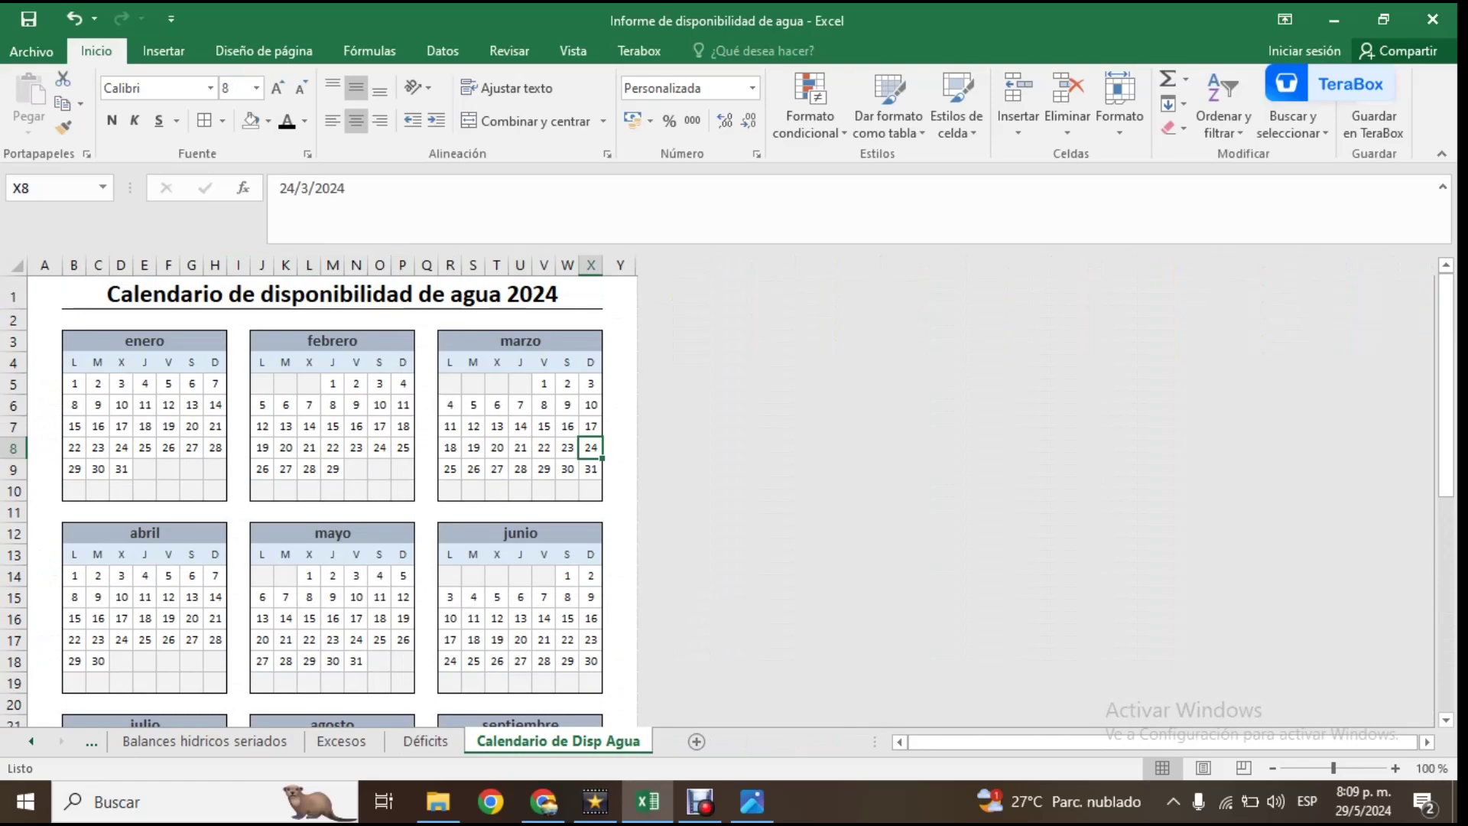
pyautogui.scroll(-9, 332, 497)
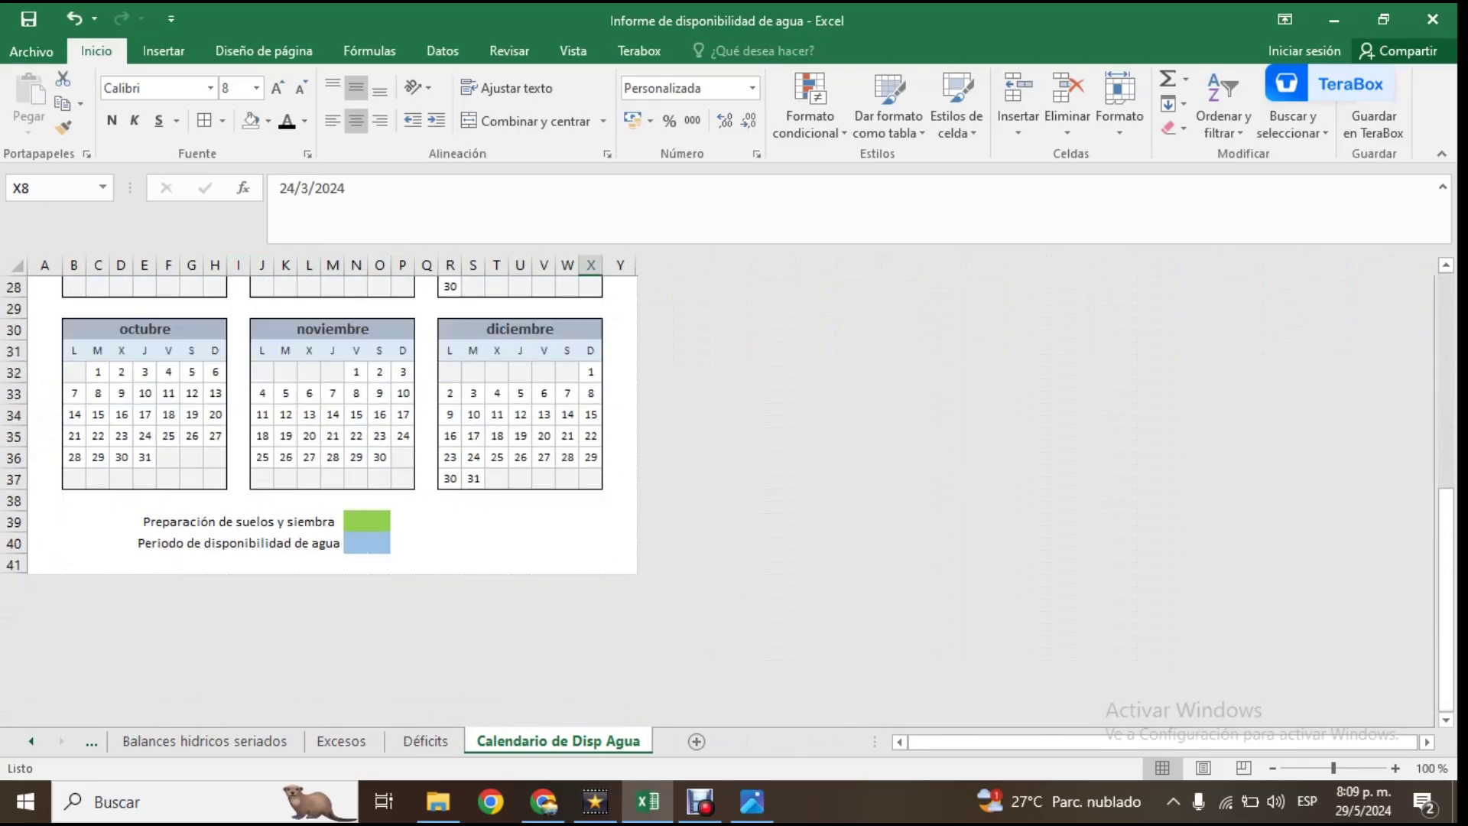
pyautogui.scroll(9, 333, 497)
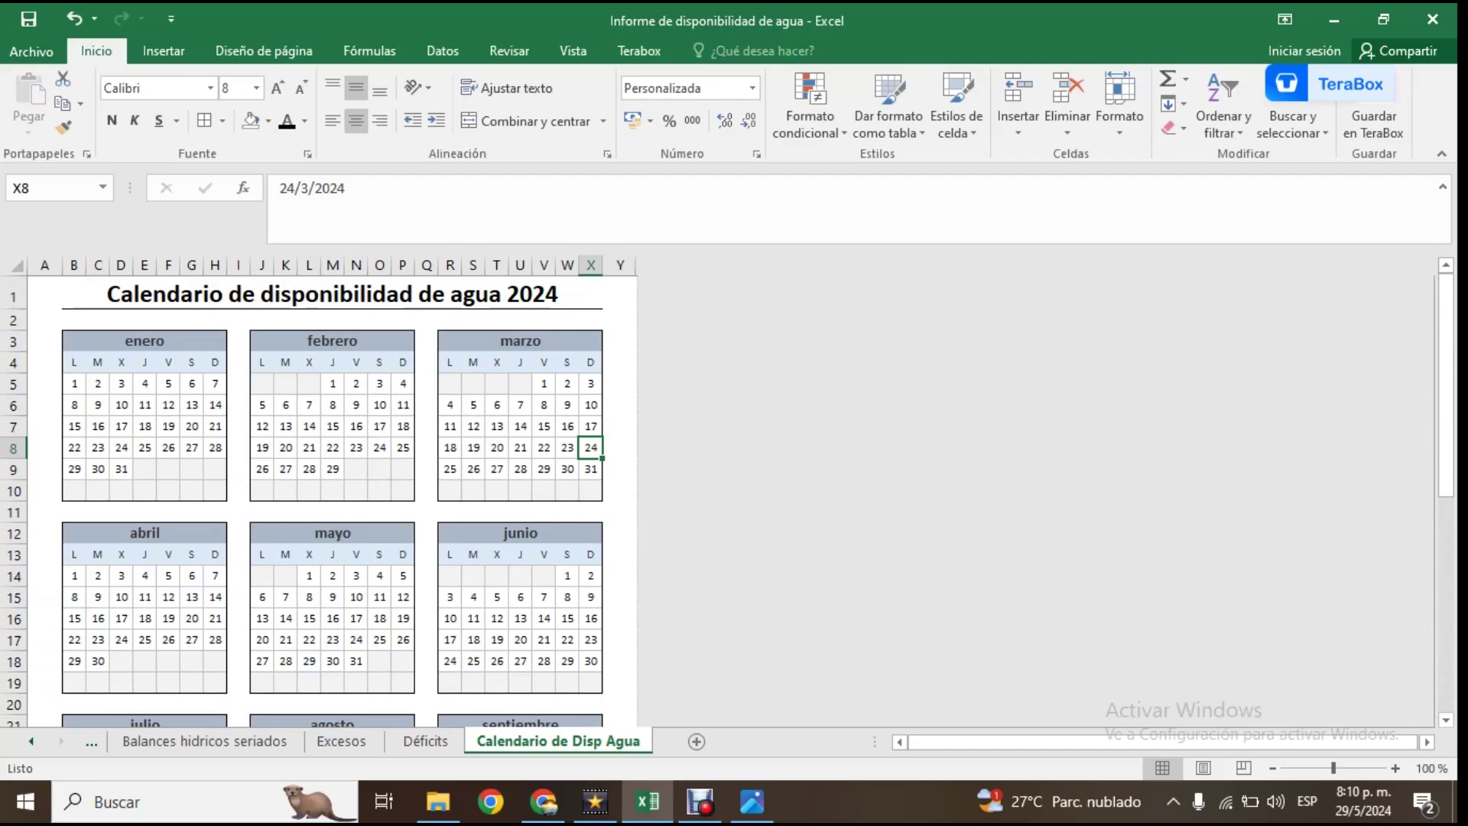
pyautogui.scroll(-3, 333, 497)
pyautogui.scroll(-5, 332, 496)
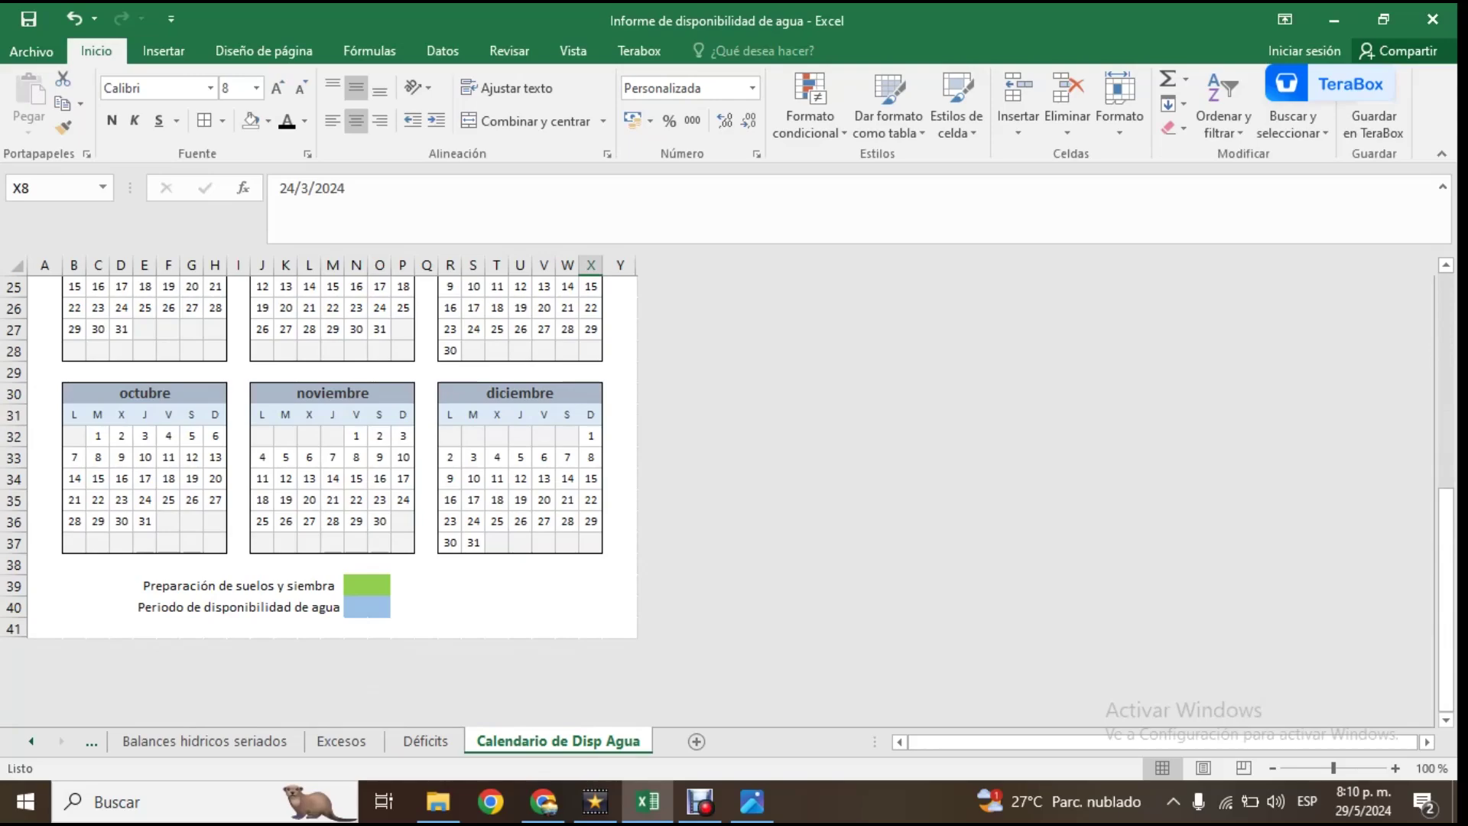
pyautogui.scroll(8, 329, 497)
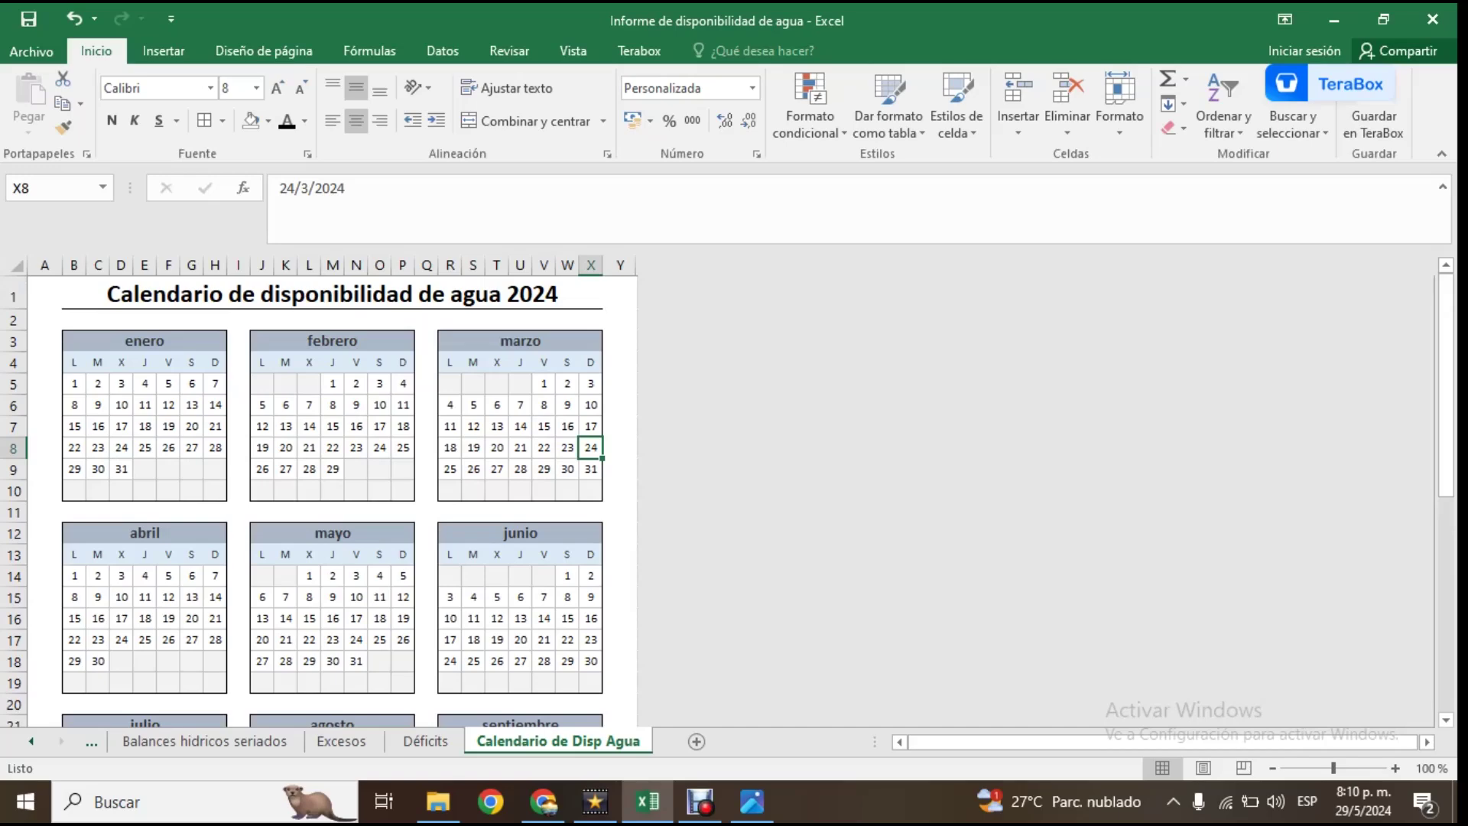
# - Fill 18 to 30 April in the calendar with the light green of the Preparación de suelos y siembra legend
pyautogui.scroll(-1, 489, 497)
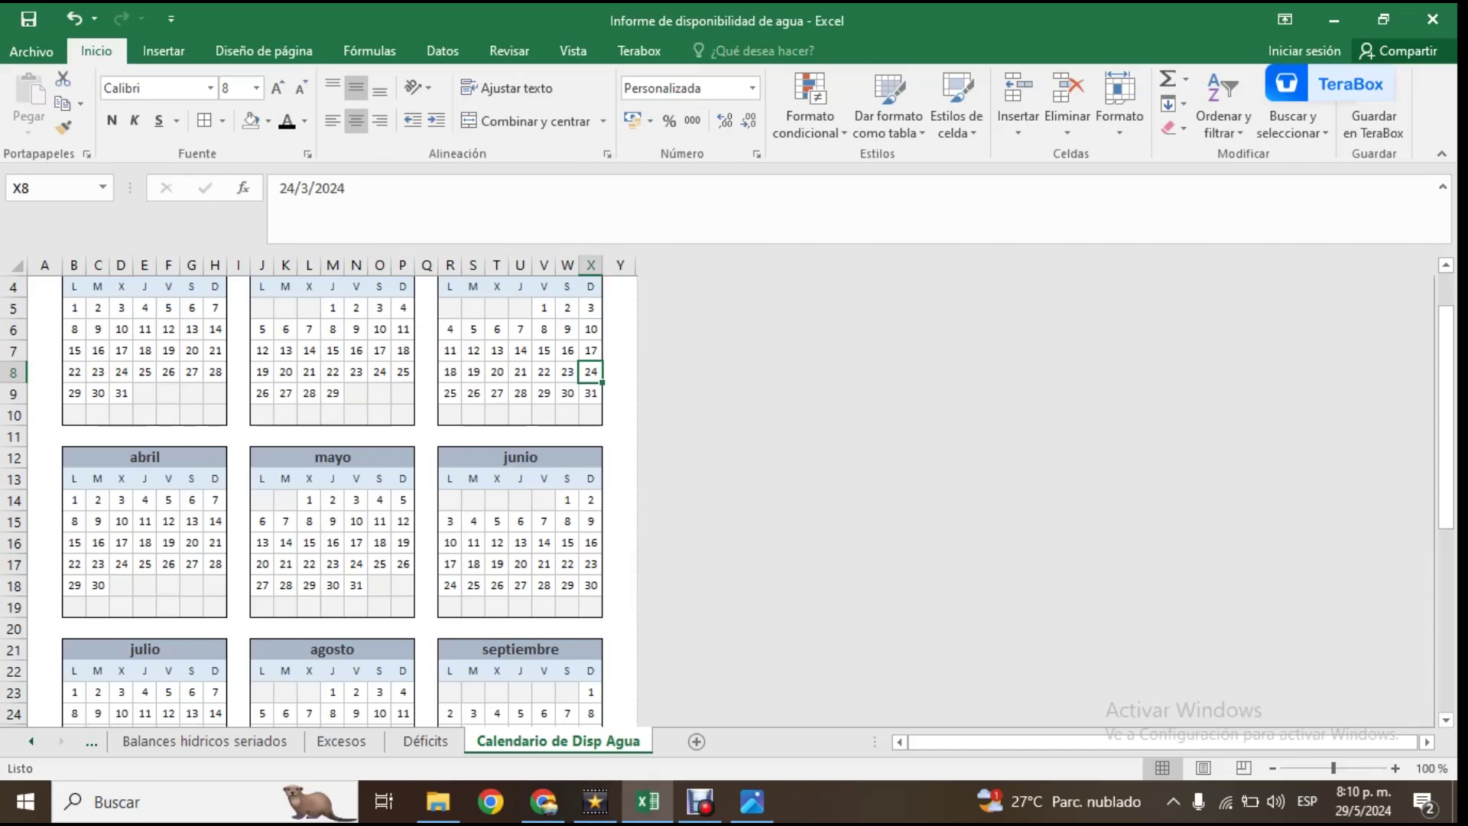
pyautogui.moveTo(144, 542); pyautogui.dragTo(215, 564)
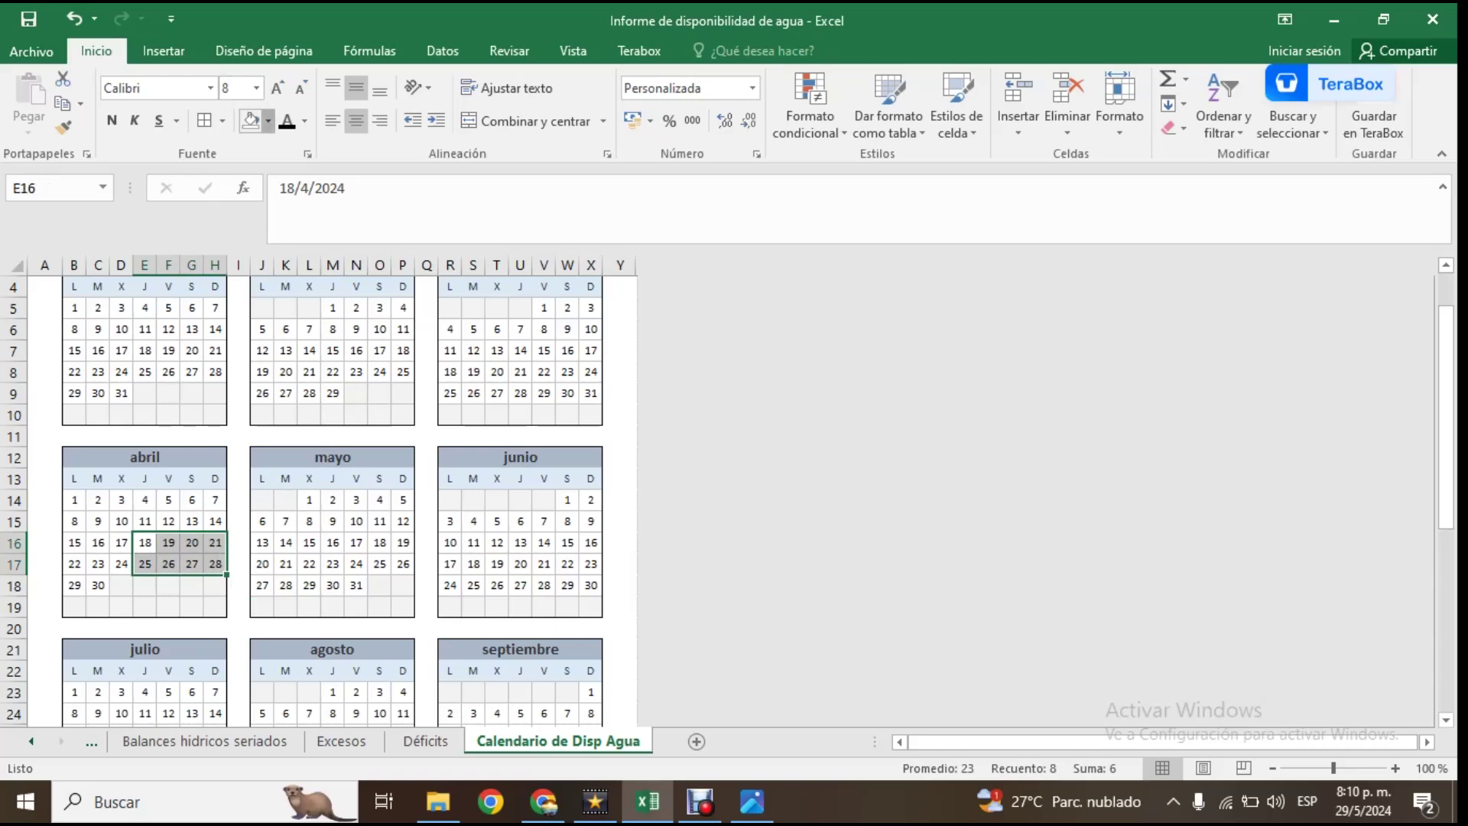
pyautogui.click(268, 121)
pyautogui.click(322, 288)
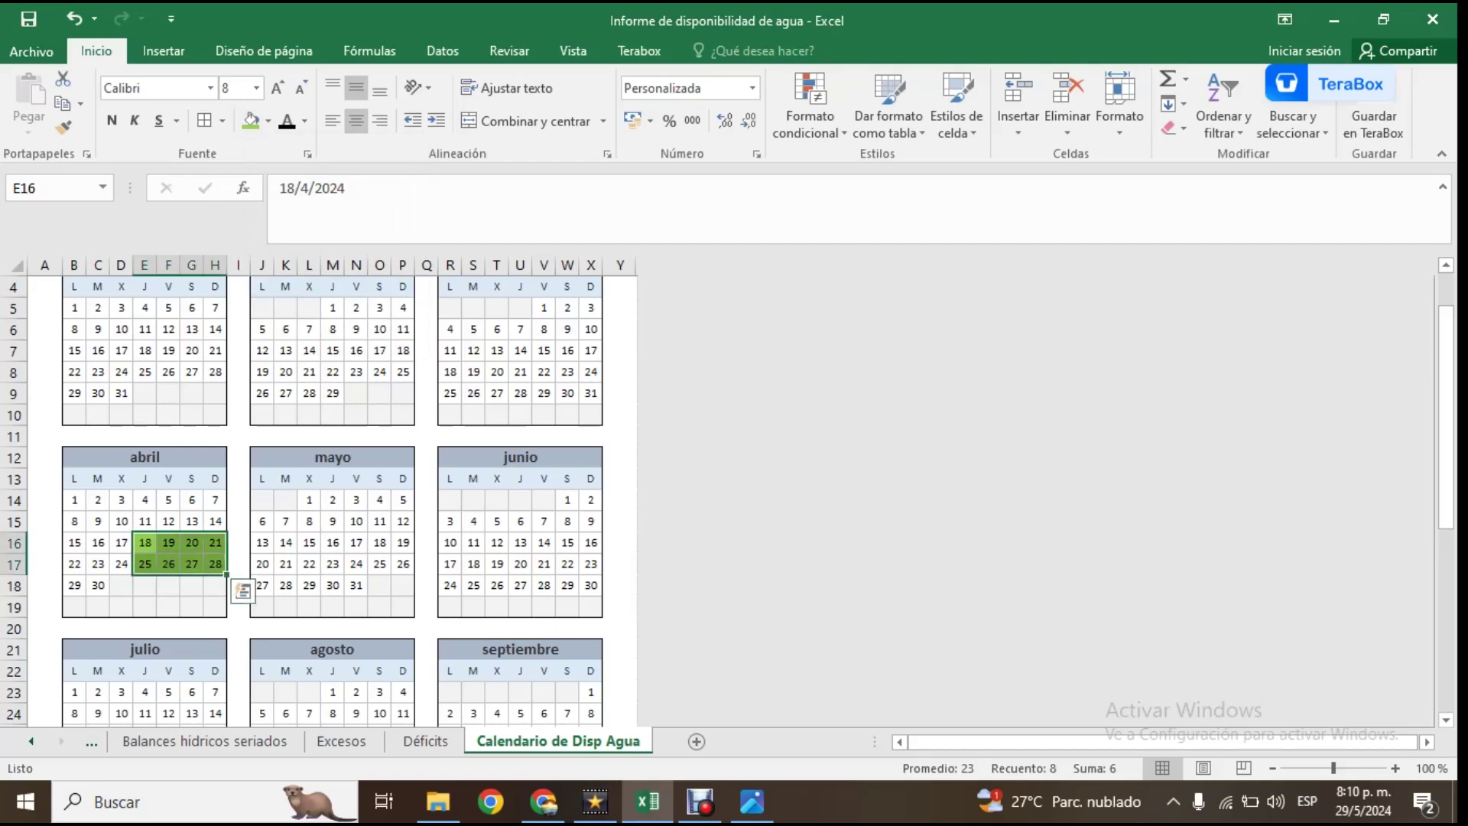
pyautogui.moveTo(74, 564); pyautogui.dragTo(122, 563)
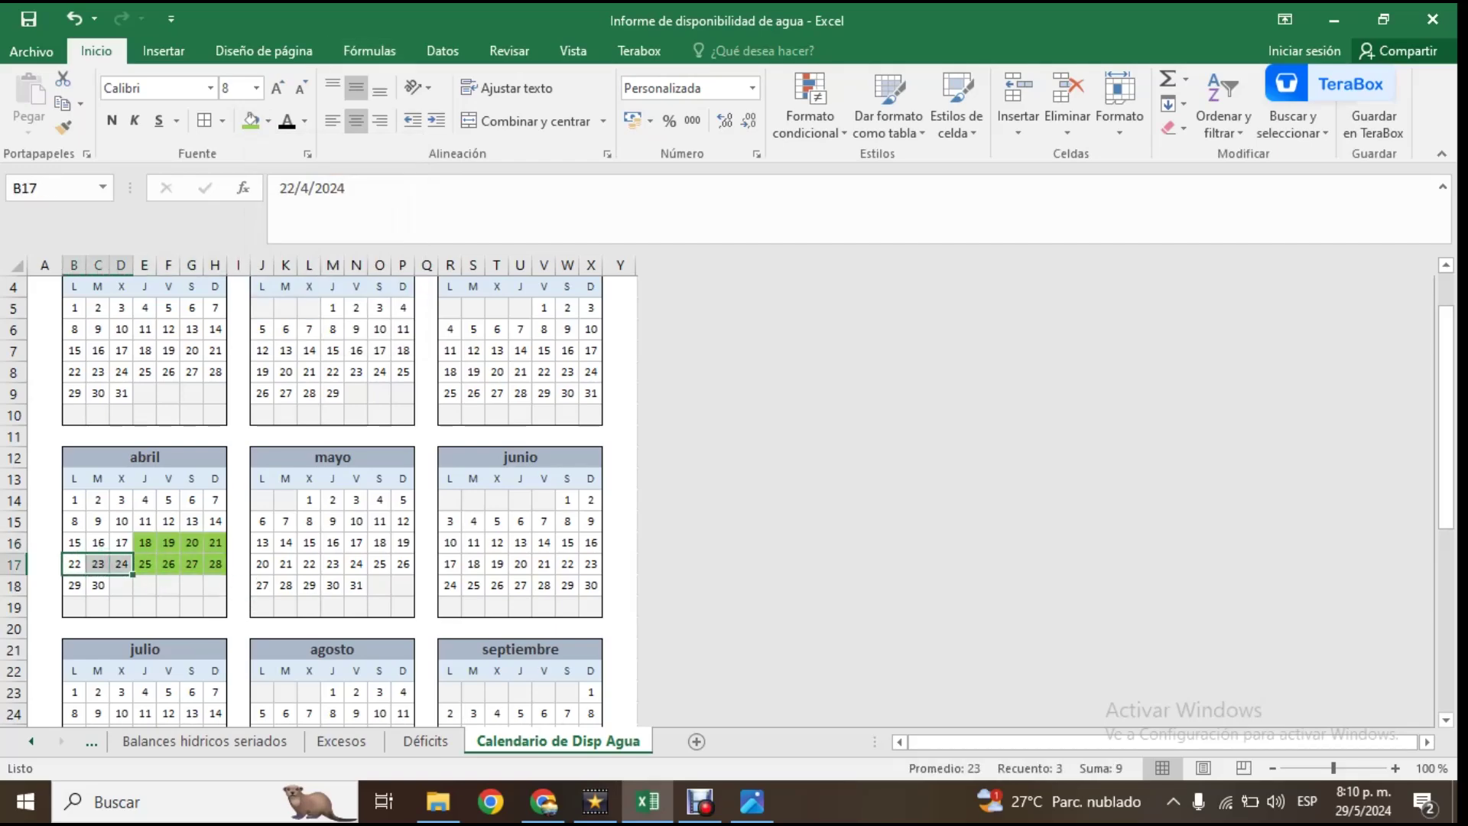
pyautogui.click(251, 121)
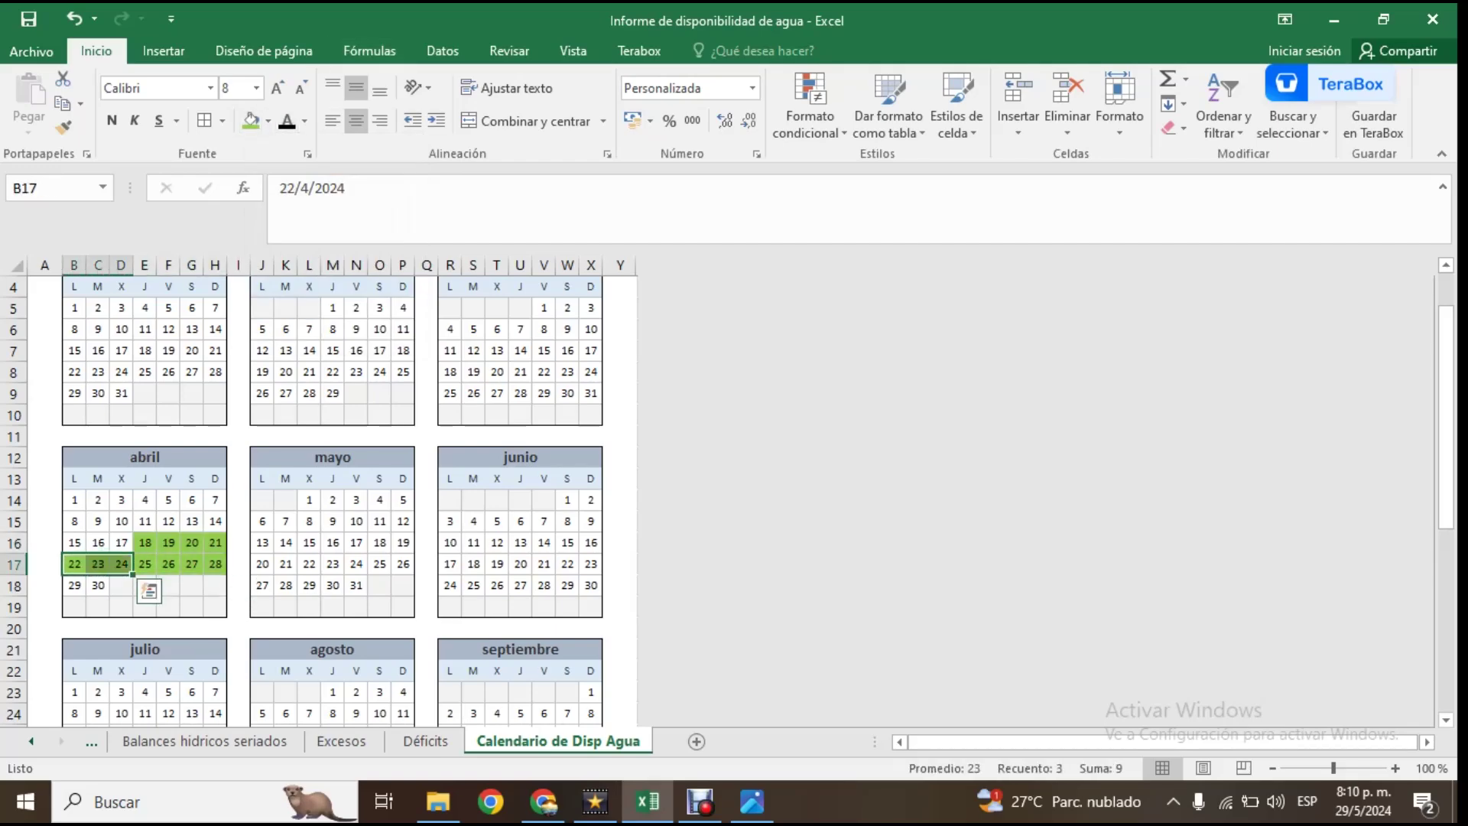
pyautogui.moveTo(74, 585); pyautogui.dragTo(98, 585)
pyautogui.click(251, 120)
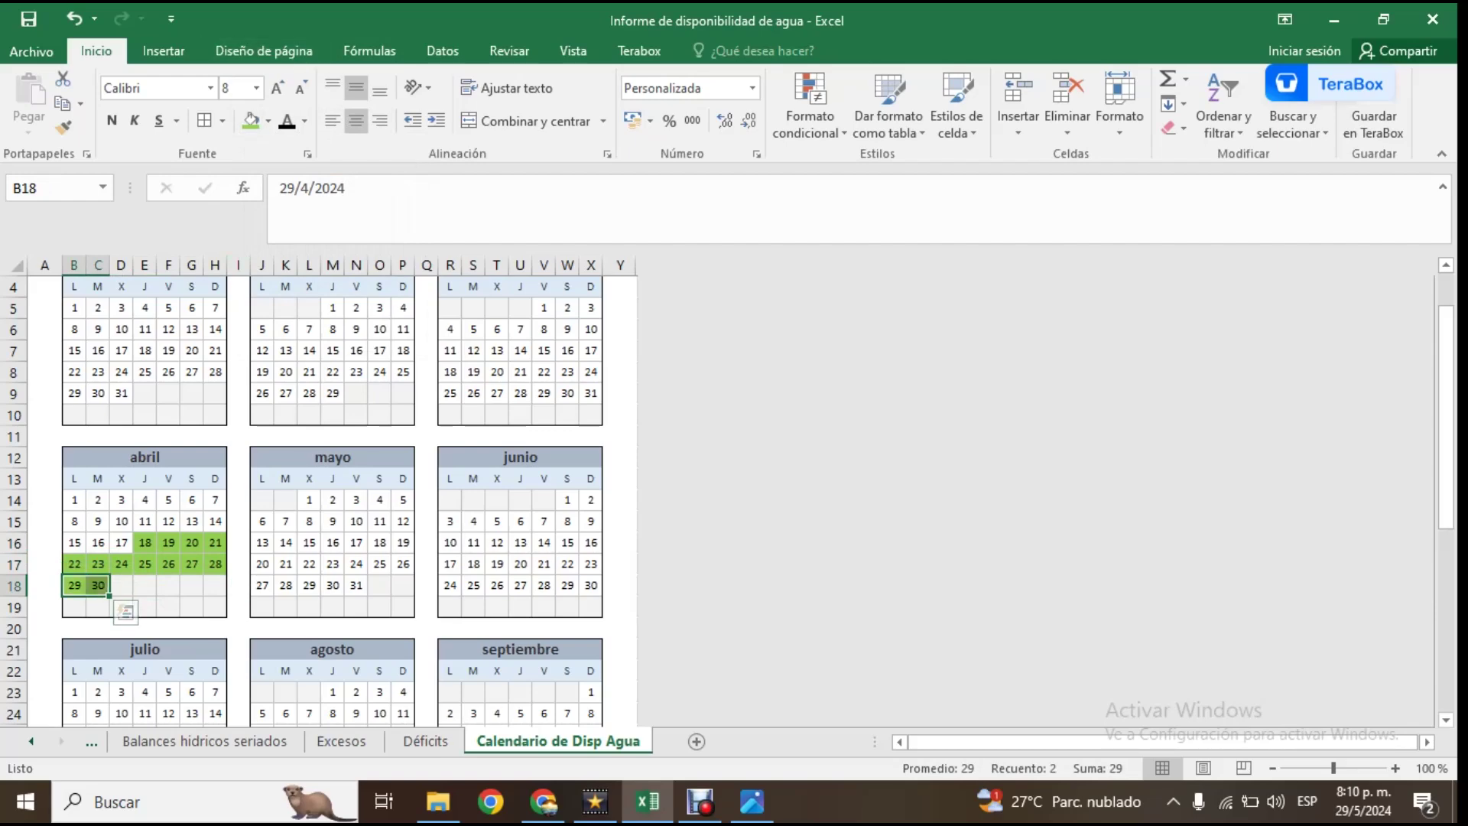
# - Fill 1 to 5, 8 to 12 and 13 to 17 May in the calendar with the same light green
pyautogui.moveTo(309, 499); pyautogui.dragTo(403, 521)
pyautogui.click(251, 121)
pyautogui.moveTo(263, 542); pyautogui.dragTo(357, 542)
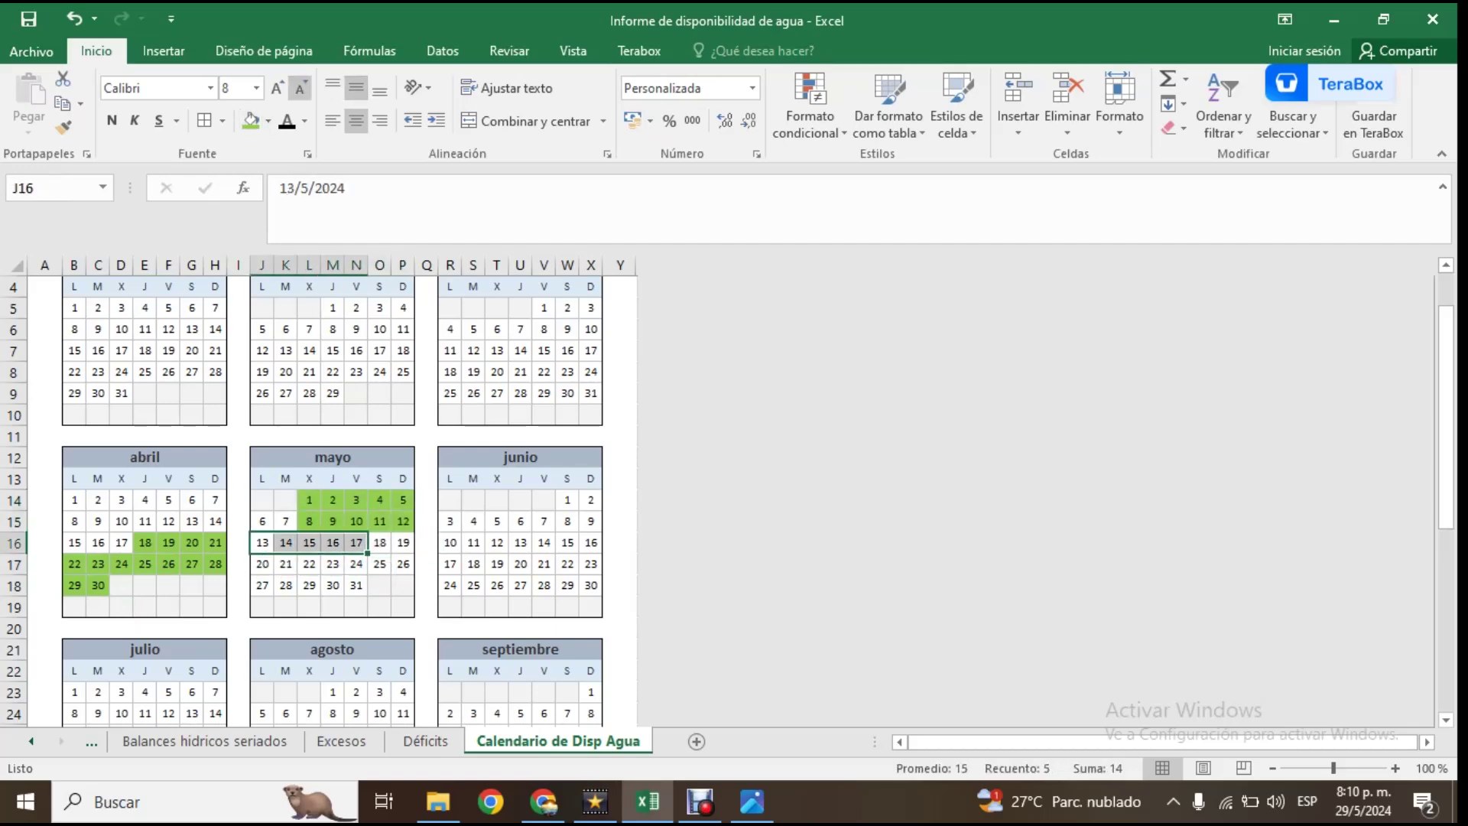
pyautogui.click(251, 121)
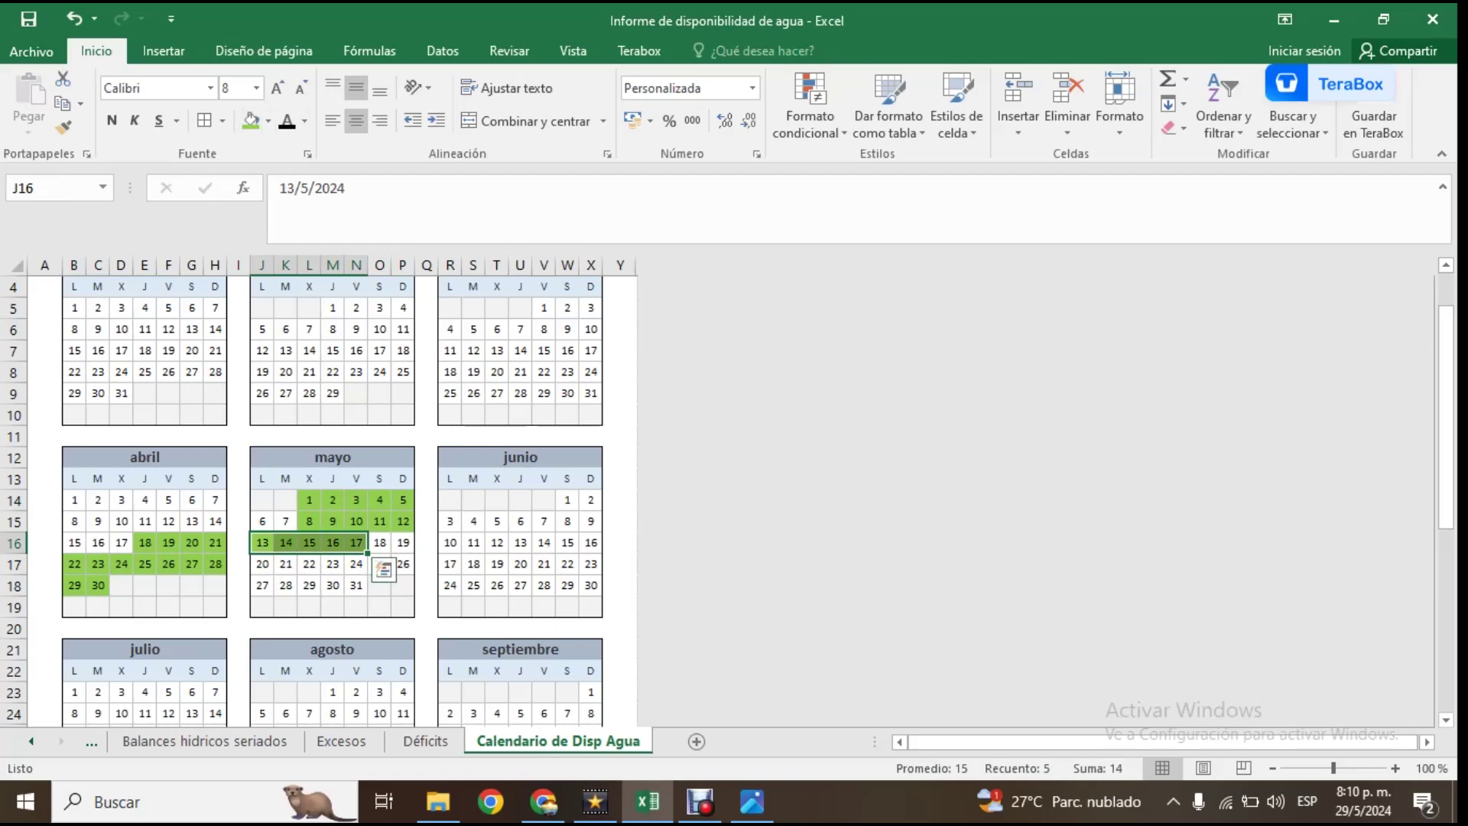
# - Check the 18 May and 18 April dates around the green period and look over the calendar months through December
pyautogui.click(379, 543)
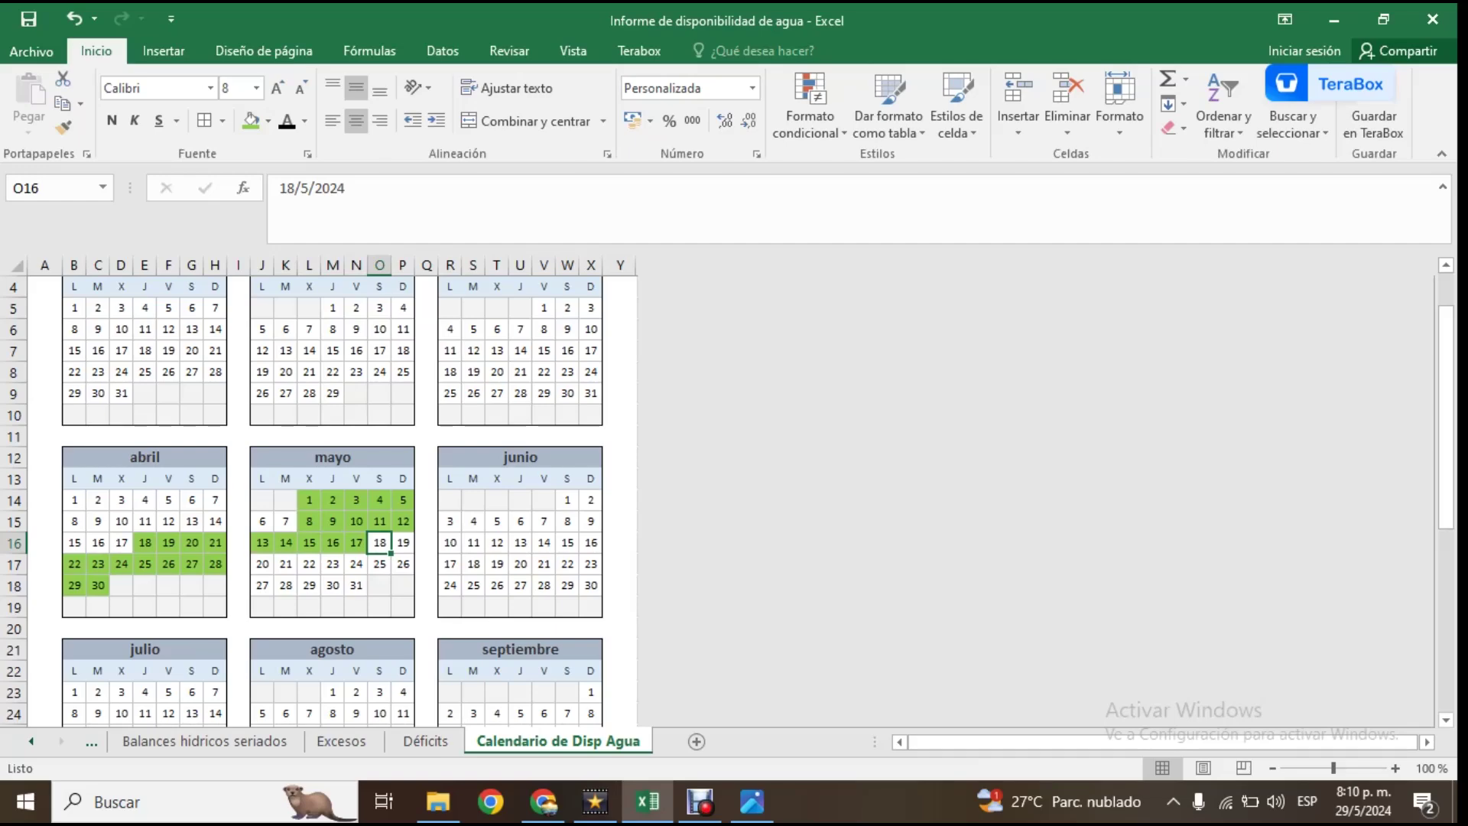
pyautogui.click(145, 542)
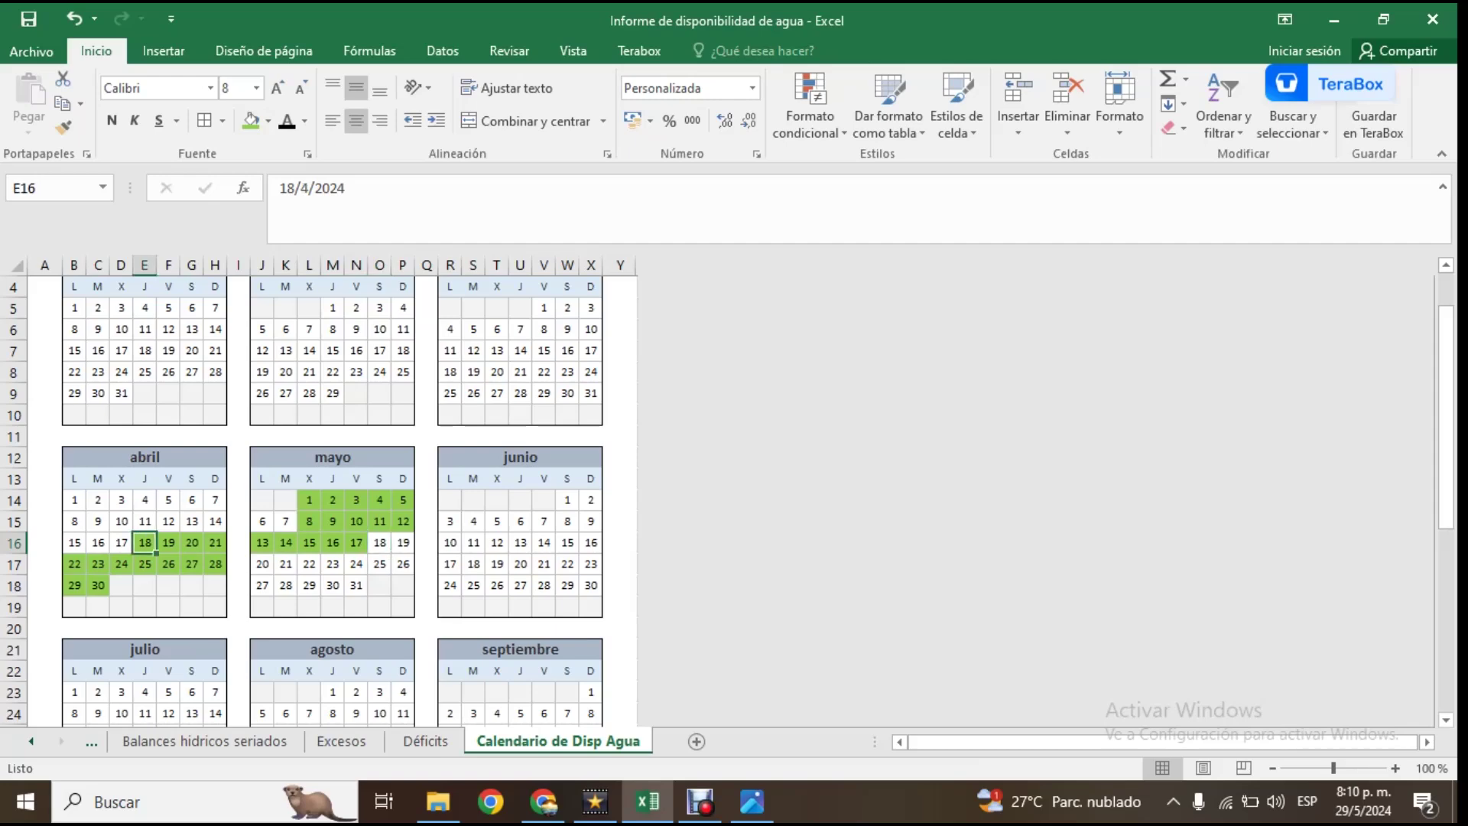
pyautogui.scroll(-4, 333, 497)
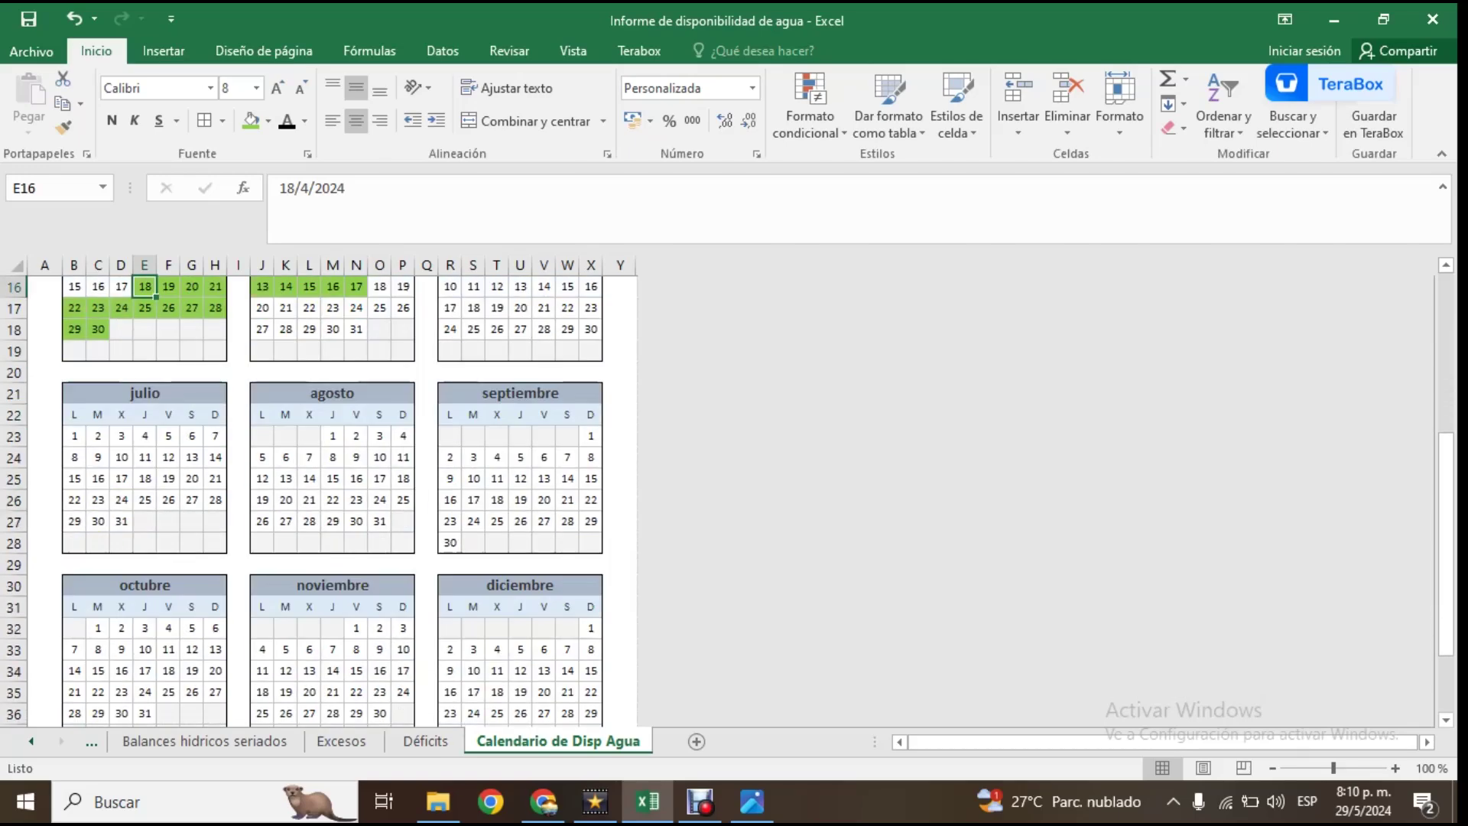
pyautogui.scroll(2, 333, 497)
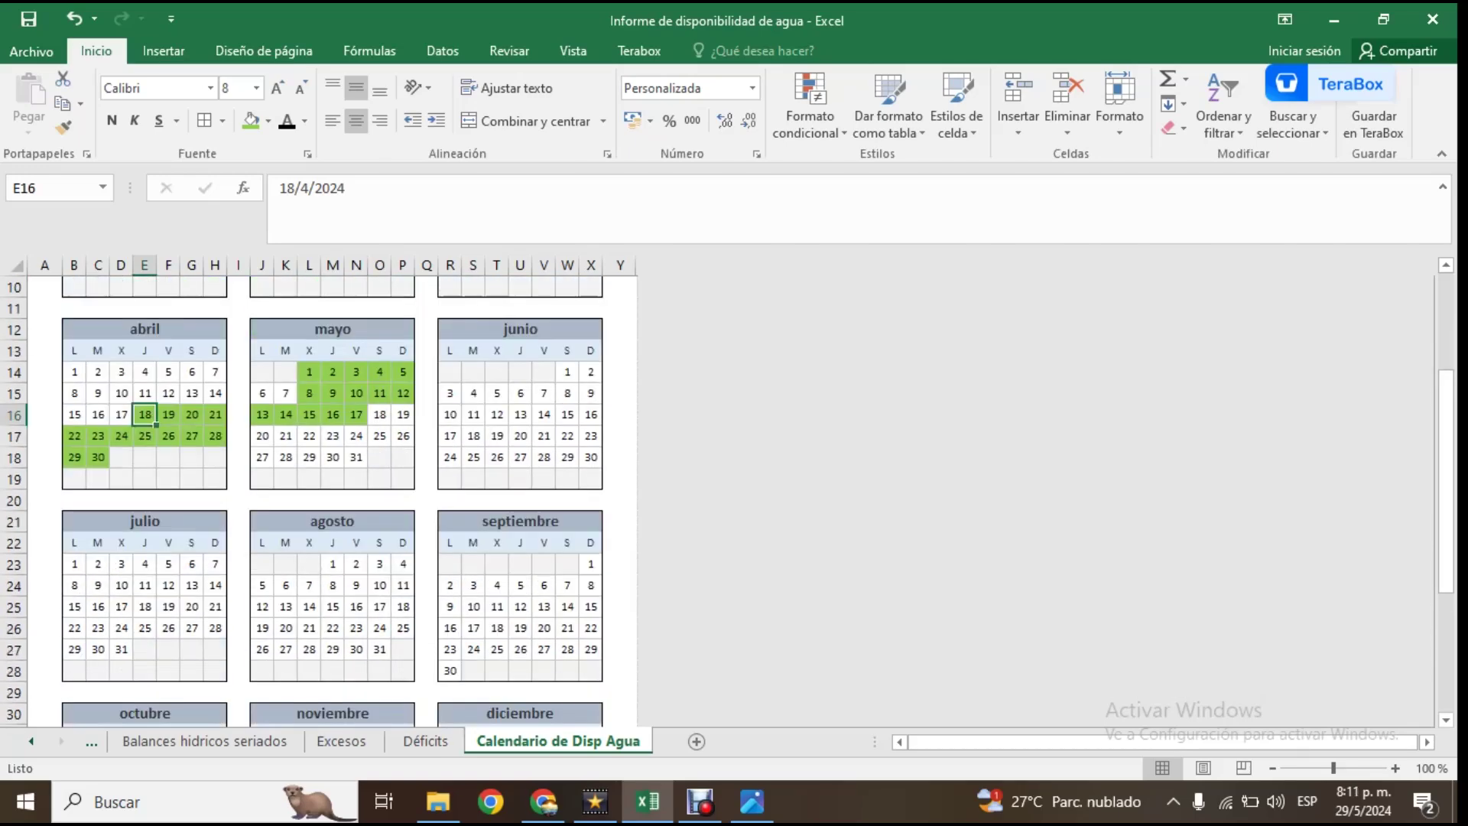
pyautogui.scroll(-2, 333, 497)
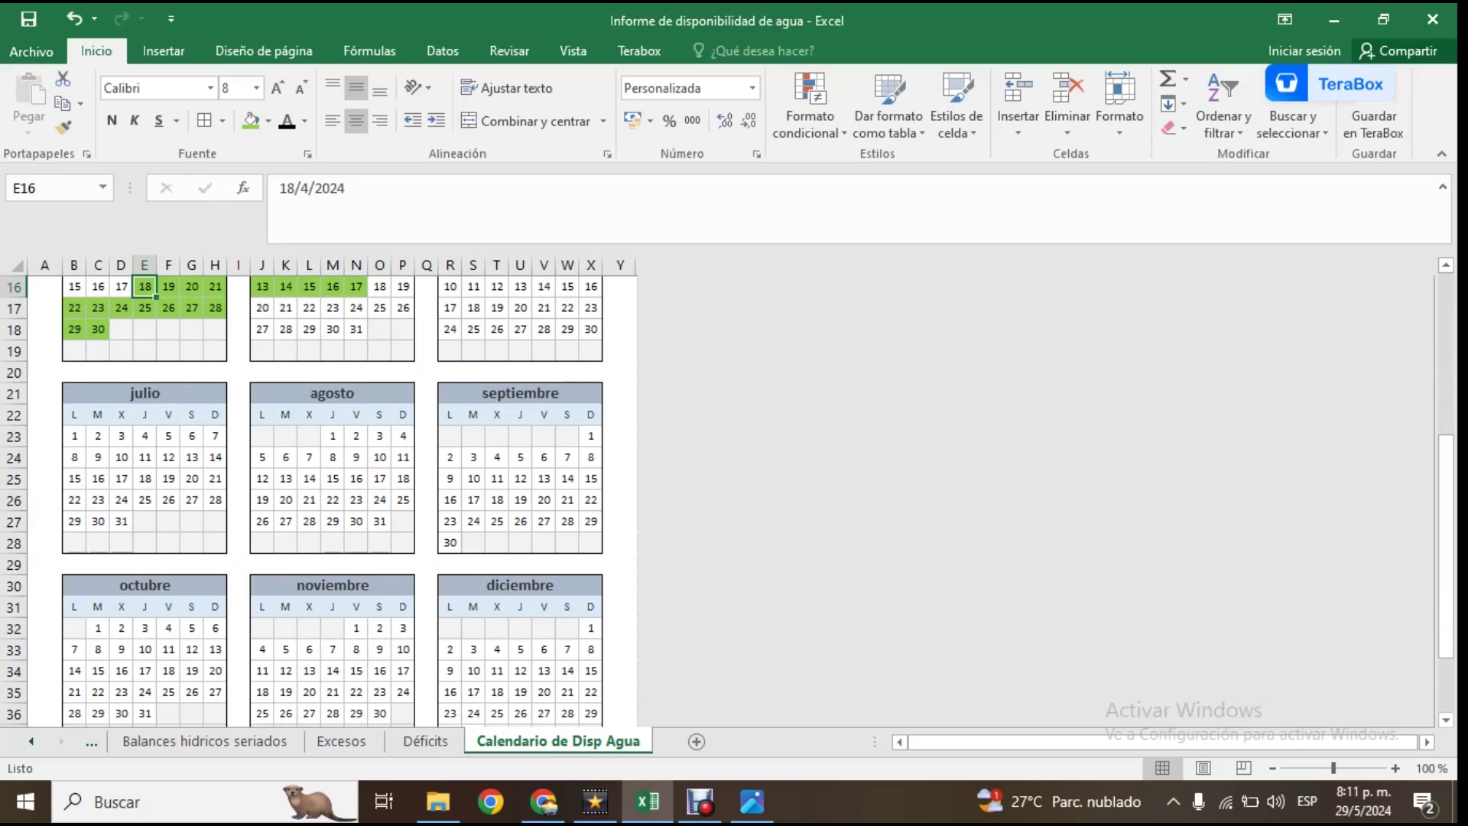
pyautogui.scroll(1, 333, 497)
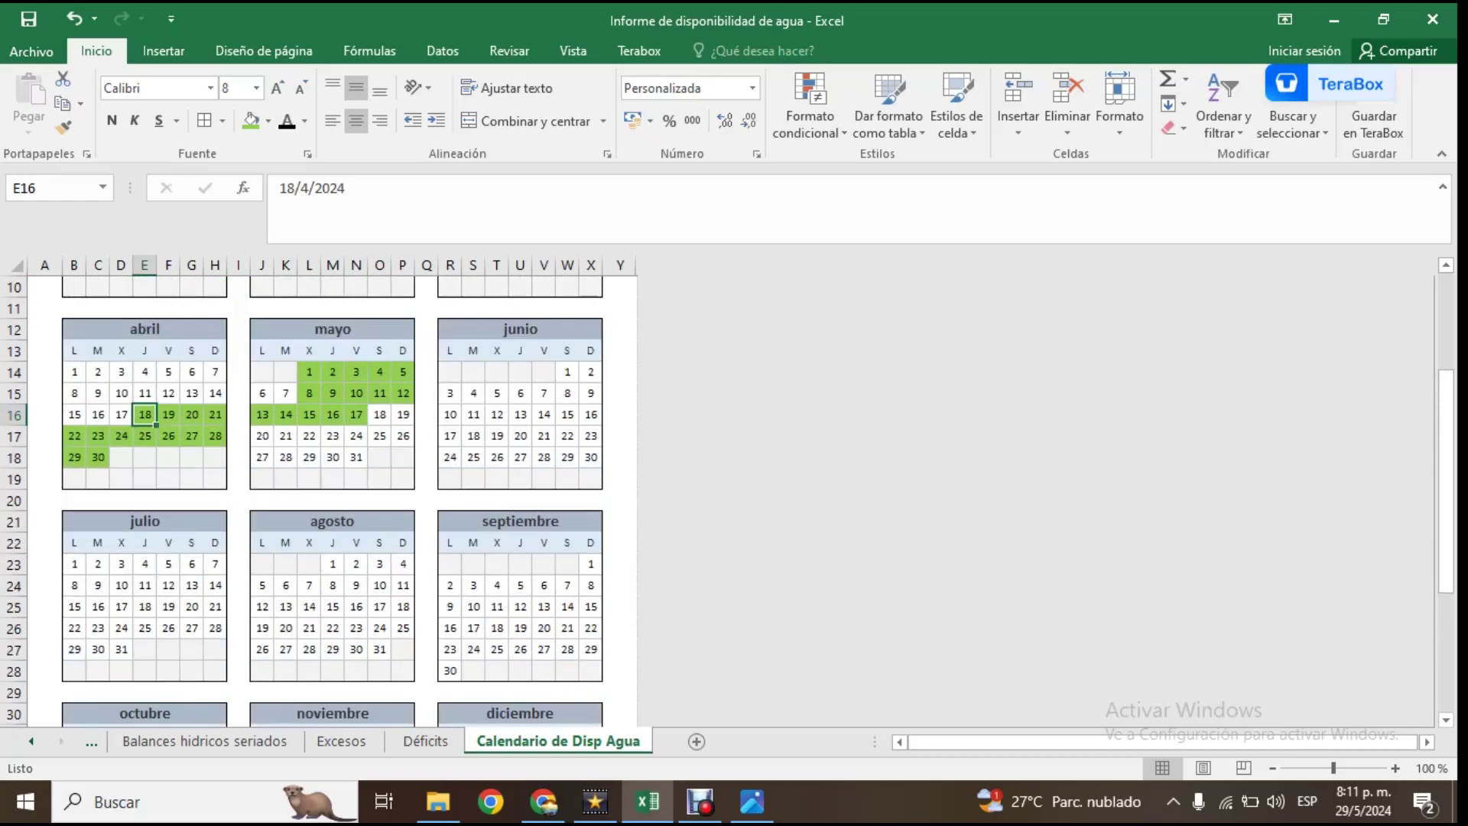
pyautogui.scroll(-3, 332, 497)
pyautogui.scroll(1, 332, 497)
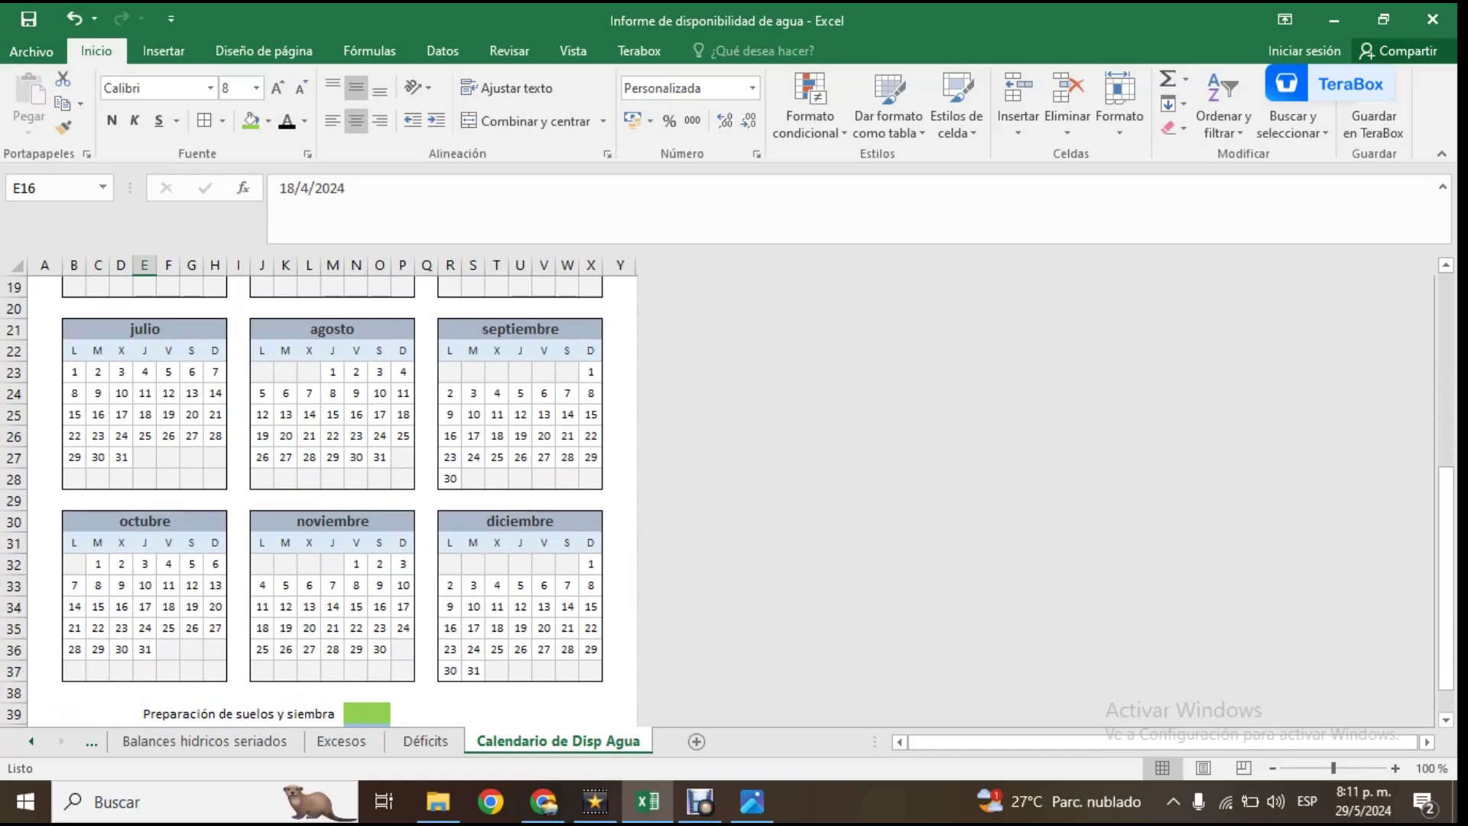
# - Fill 1 to 17 October in the calendar with the light blue of the Periodo de disponibilidad de agua legend
pyautogui.click(144, 606)
pyautogui.moveTo(145, 606); pyautogui.dragTo(74, 585)
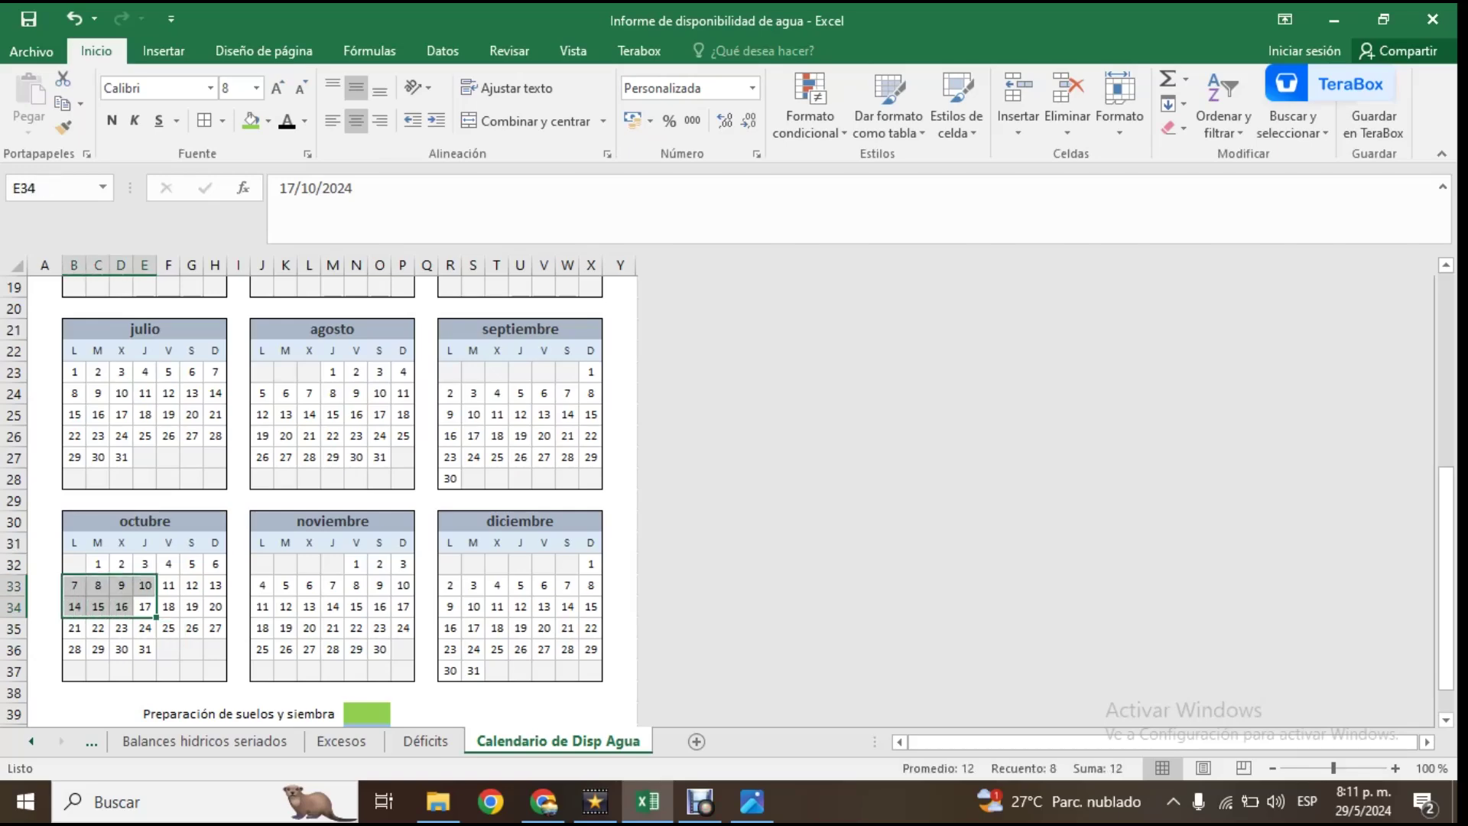
pyautogui.click(268, 121)
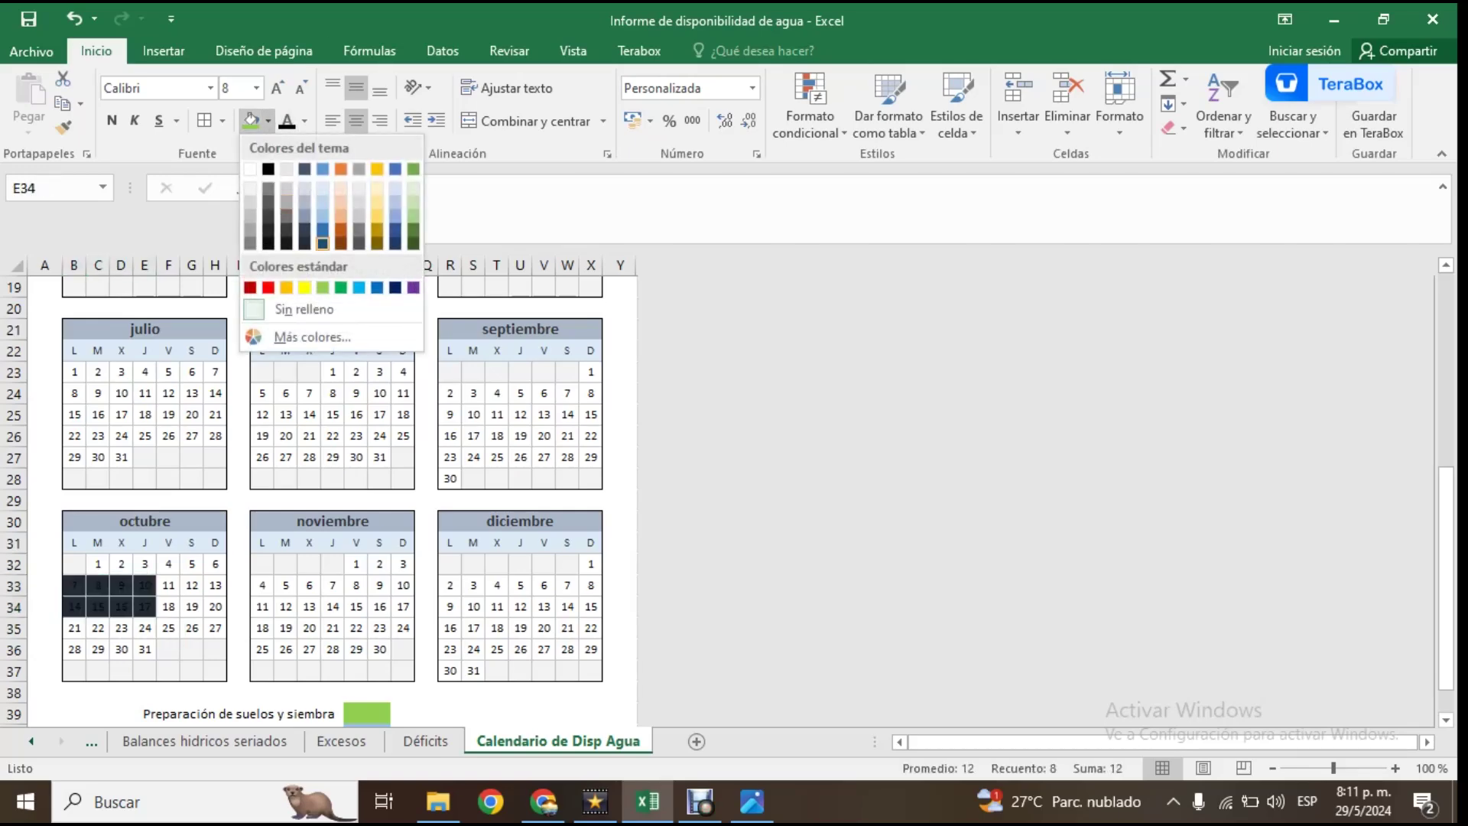
pyautogui.click(323, 216)
pyautogui.moveTo(98, 563); pyautogui.dragTo(237, 585)
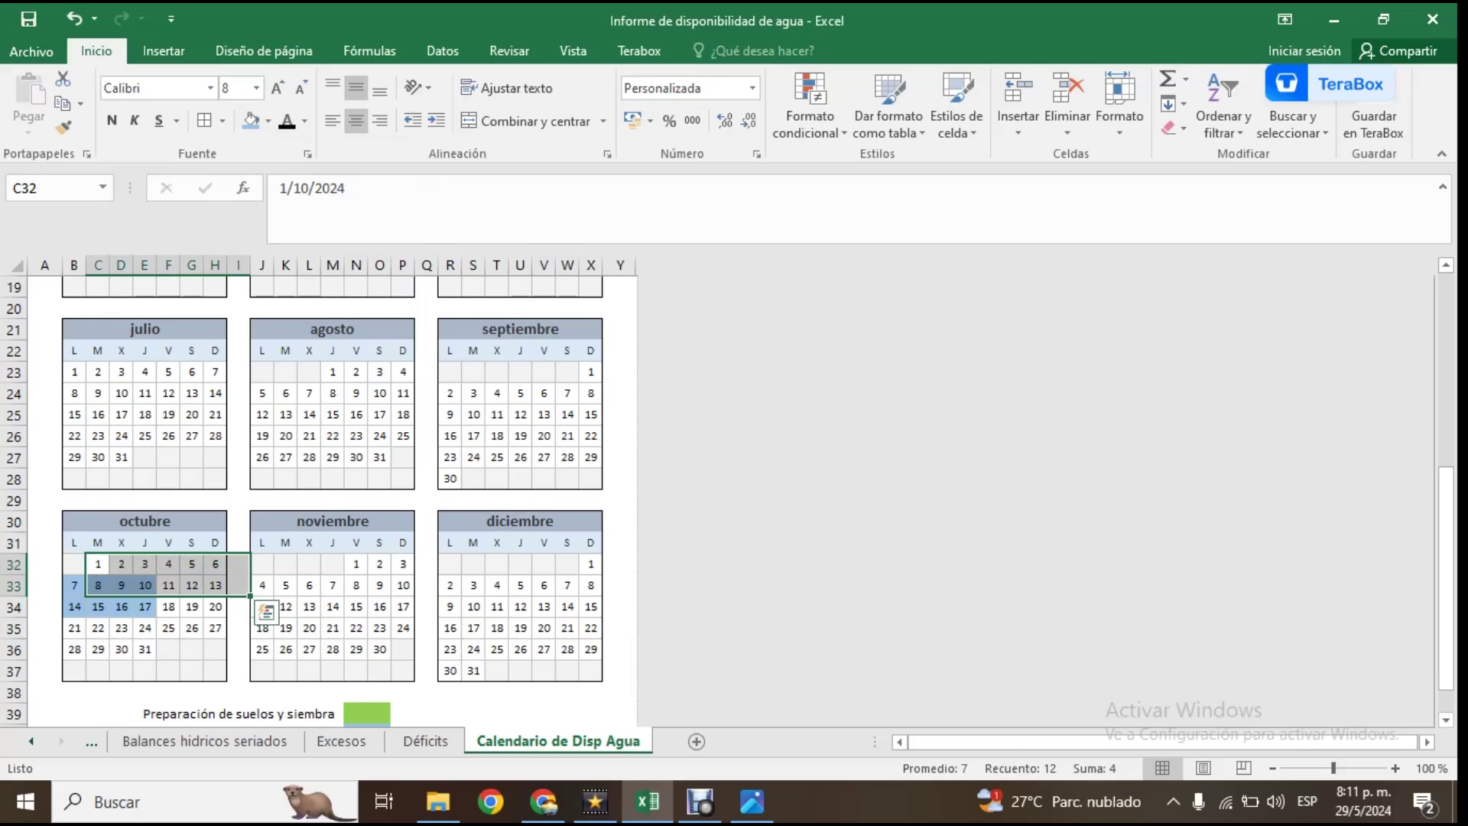
pyautogui.moveTo(98, 563); pyautogui.dragTo(216, 584)
pyautogui.click(251, 120)
# - Examine the calendar span from 18 May to the blue October days
pyautogui.scroll(5, 332, 489)
pyautogui.click(379, 543)
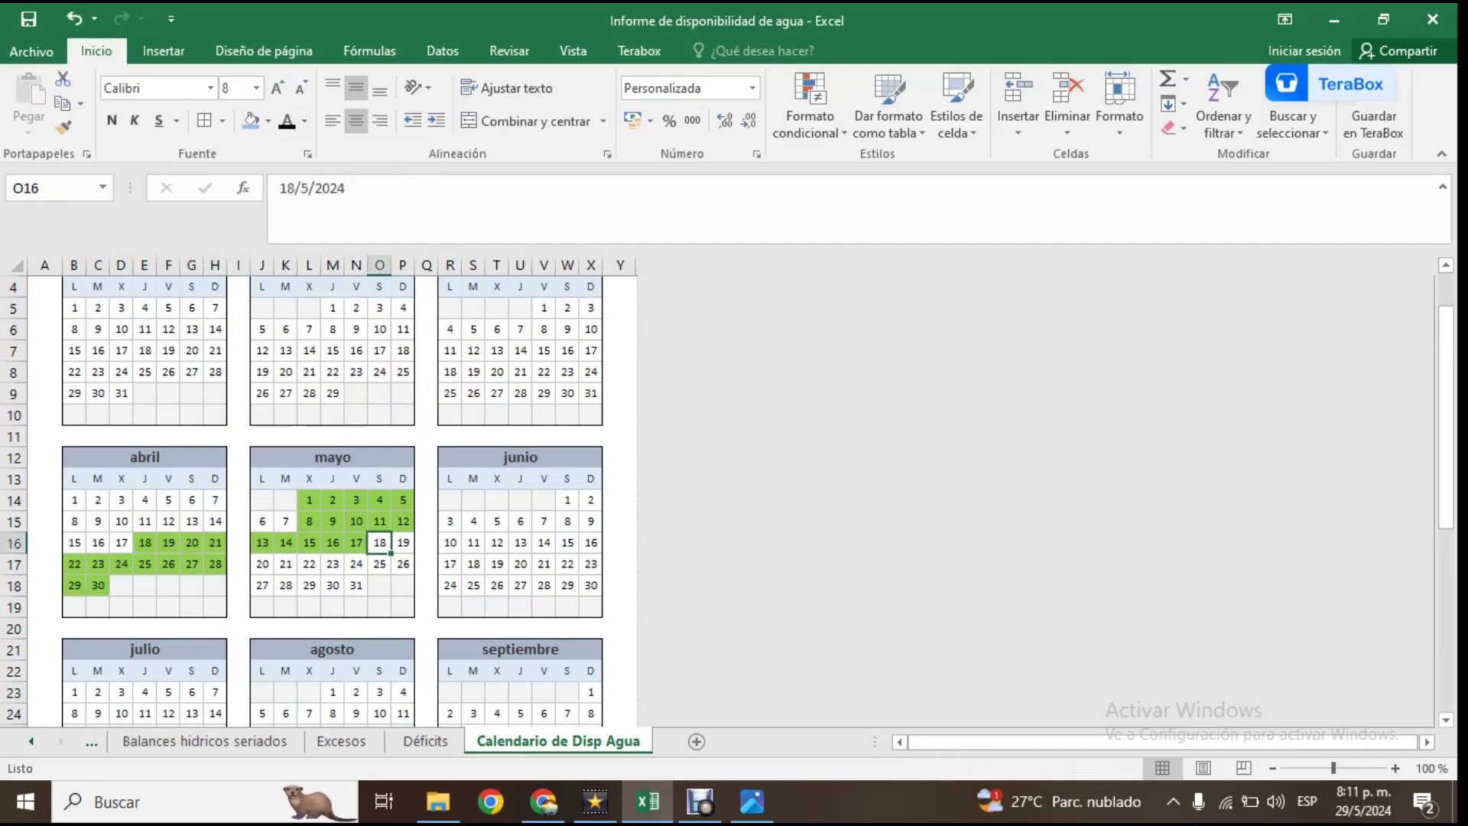
pyautogui.scroll(-4, 379, 542)
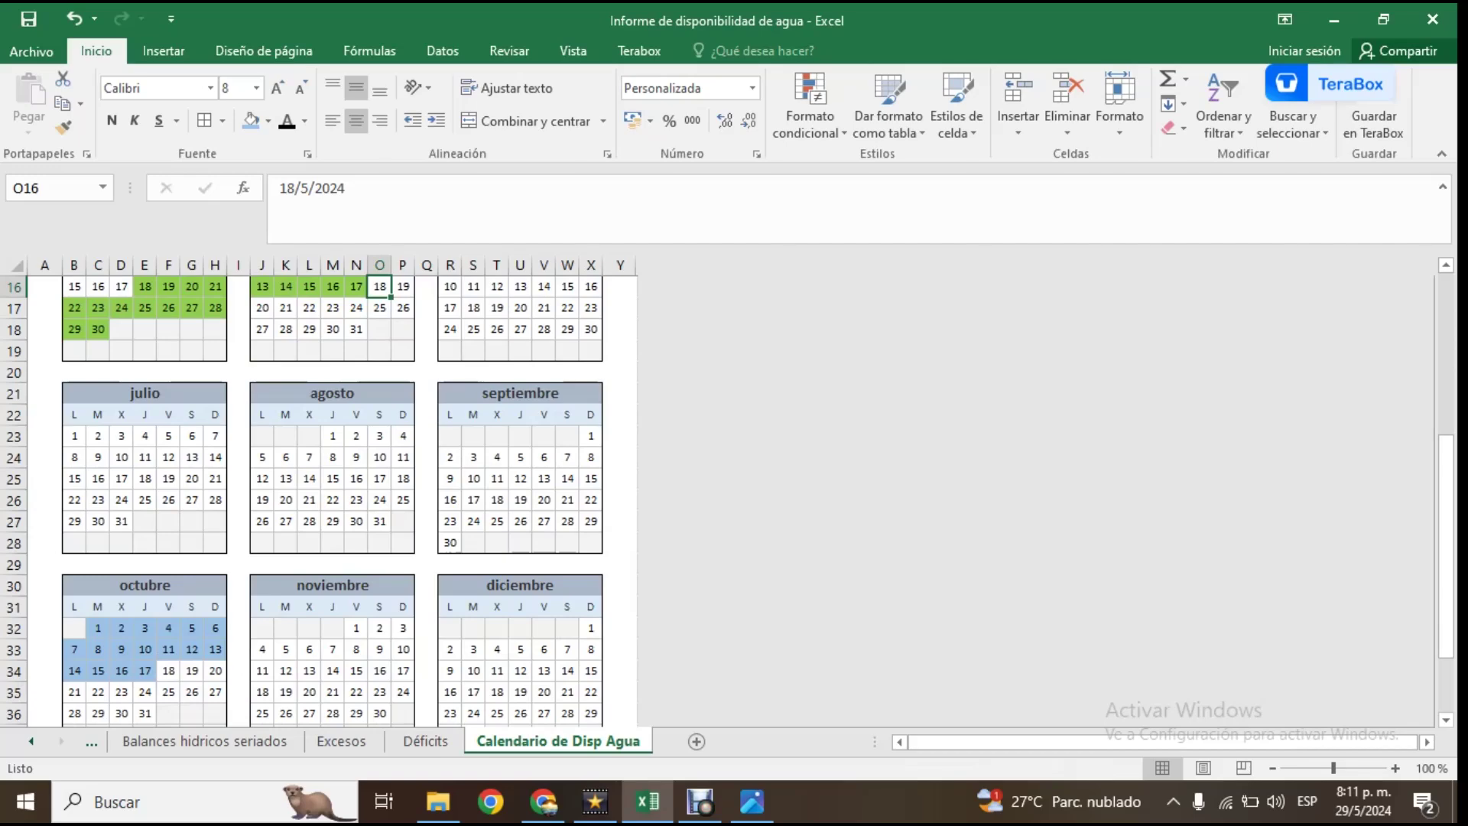
# - Consult the example 2024 water availability calendar image, and look over the green and blue periods in the worksheet calendar
pyautogui.click(752, 801)
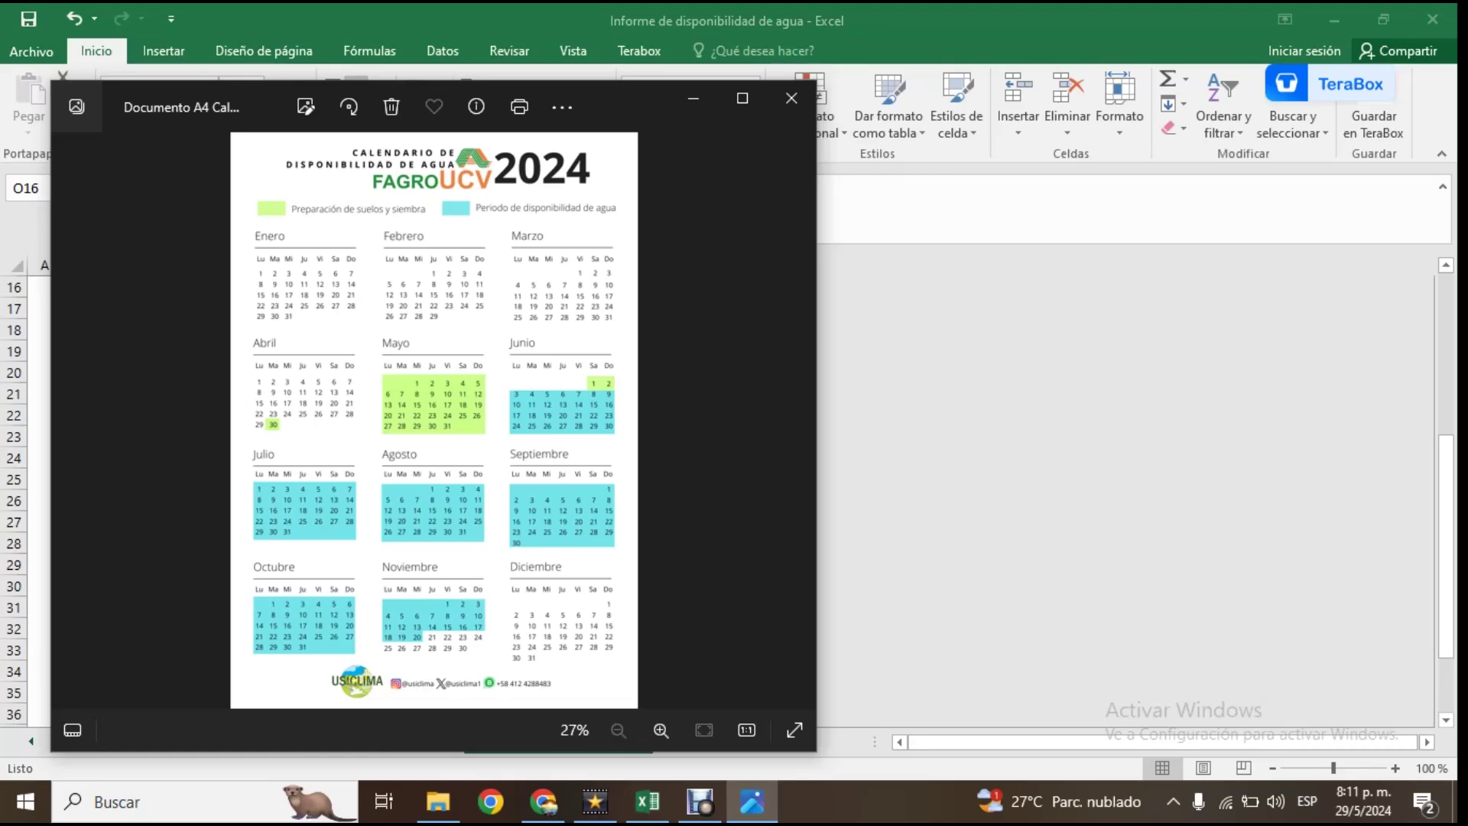
pyautogui.click(693, 98)
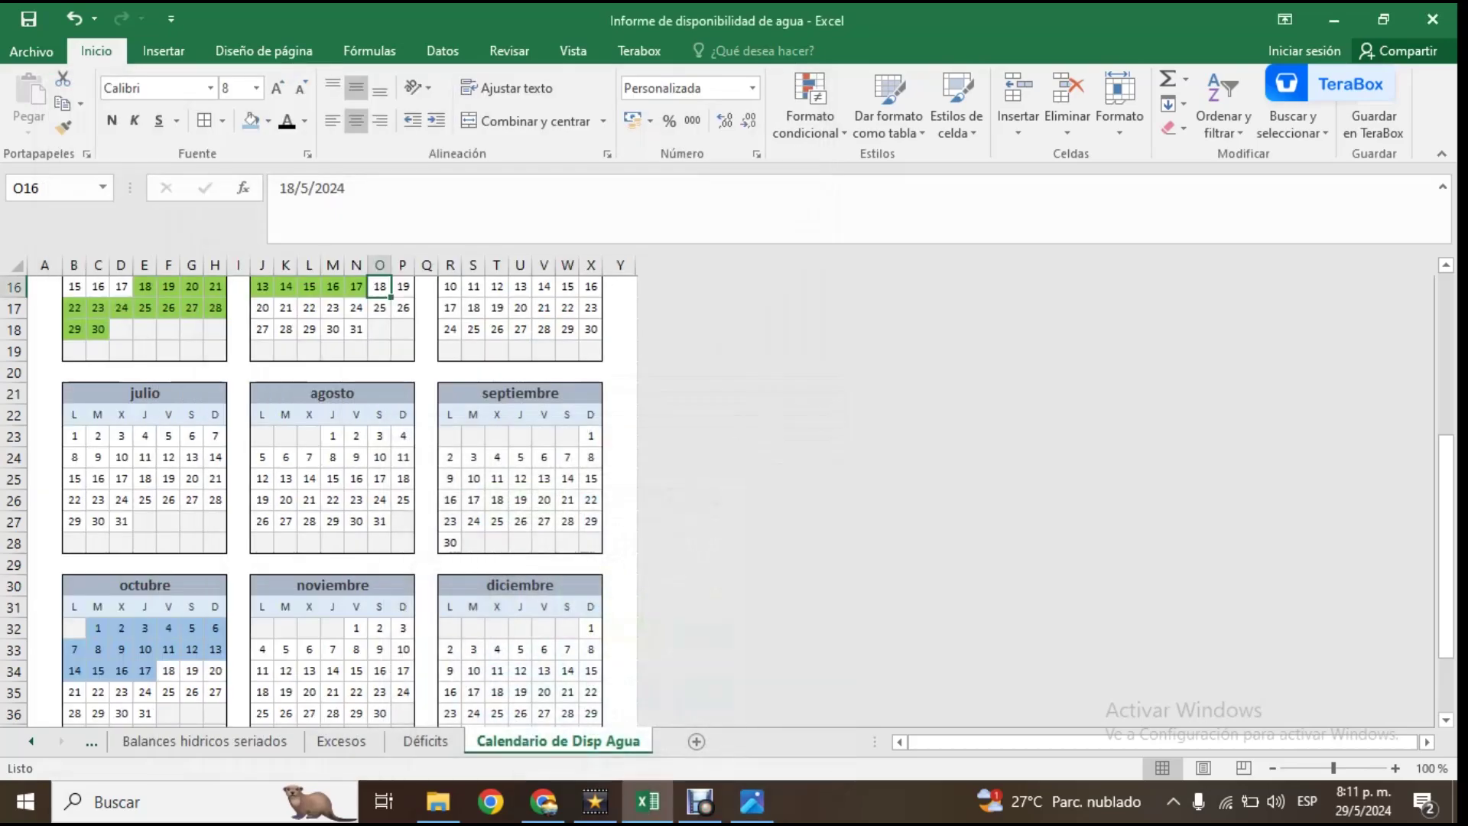
pyautogui.scroll(-1, 319, 500)
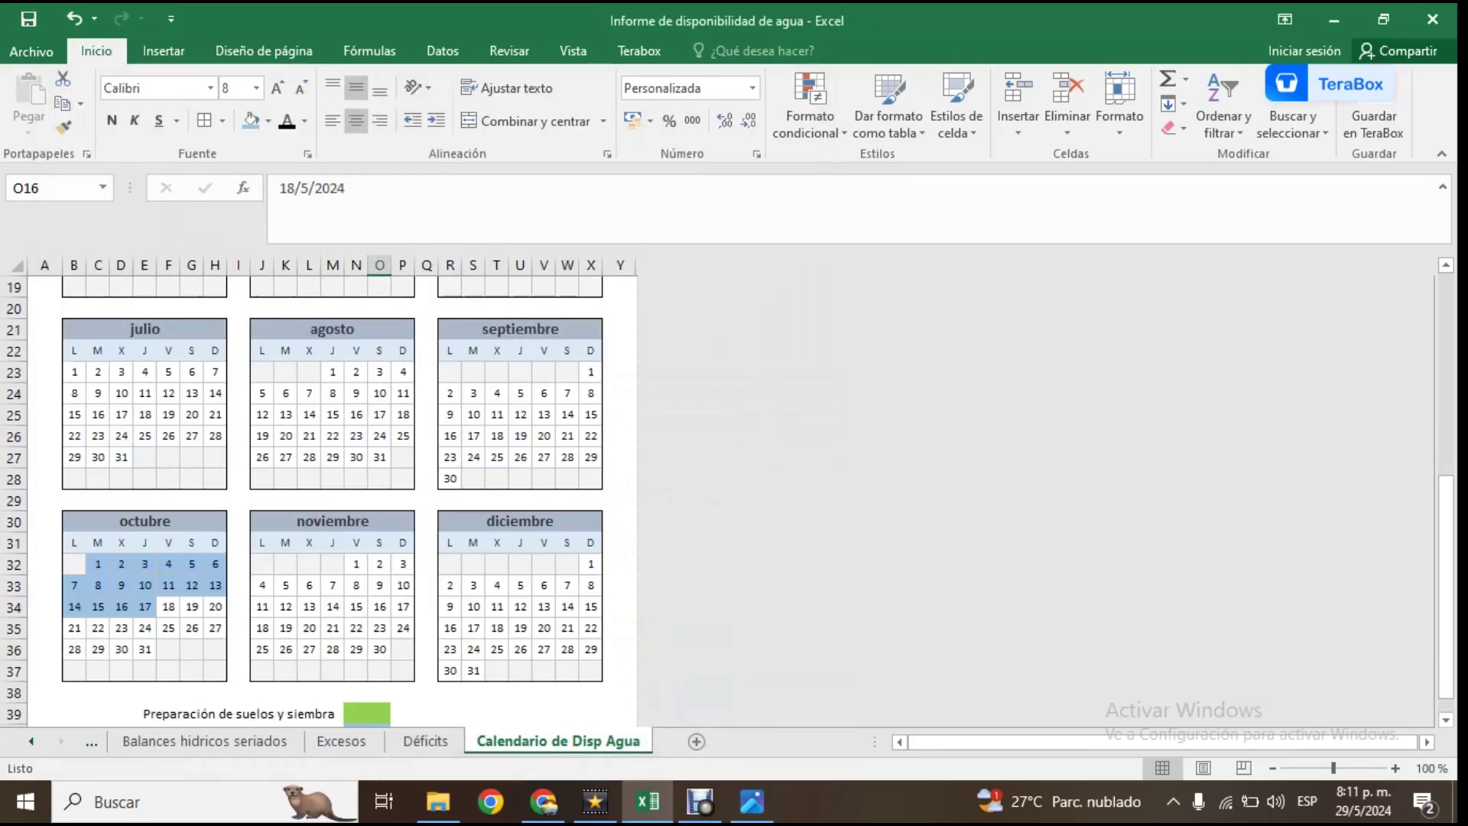
pyautogui.scroll(6, 319, 500)
pyautogui.scroll(-3, 319, 501)
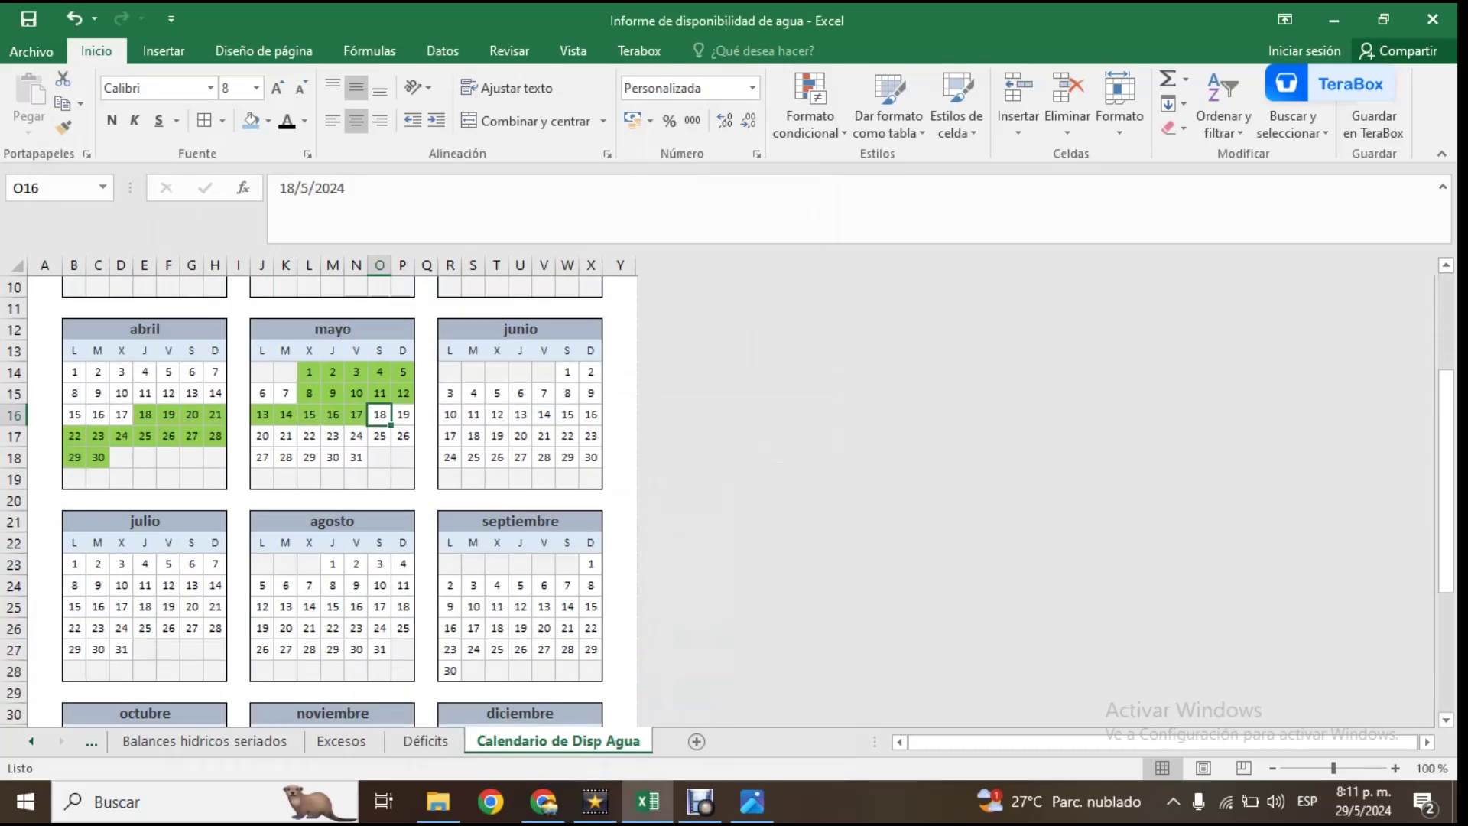
pyautogui.scroll(-7, 319, 500)
pyautogui.scroll(10, 319, 501)
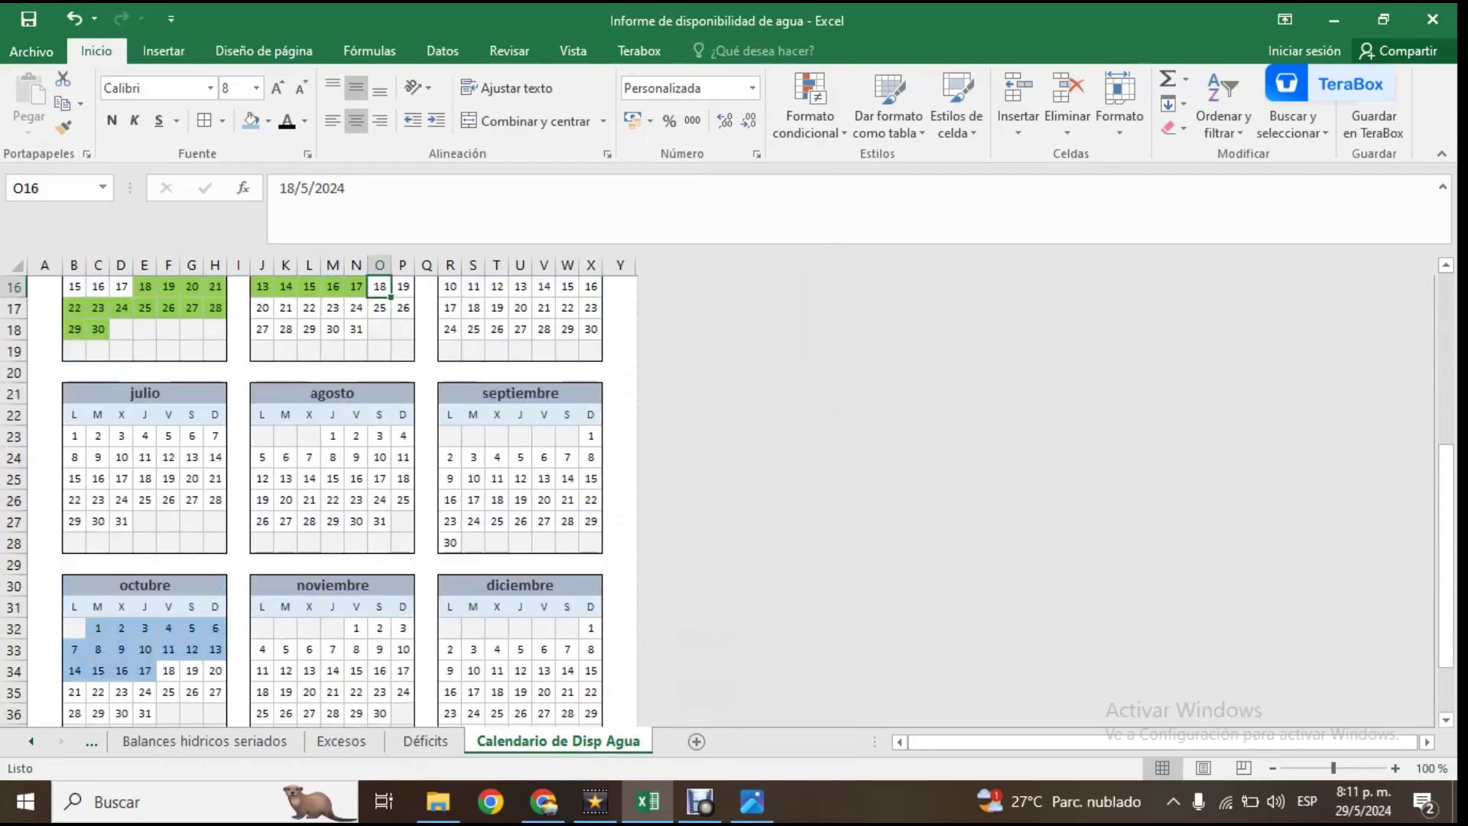
# - Review the Preparación de suelos y siembra sheet with its original dates, ordered-date frequencies and 75 % interpretation box
pyautogui.hotkey('ctrl', 'pageup')
pyautogui.hotkey('ctrl', 'pageup')
pyautogui.hotkey('ctrl', 'pageup')
pyautogui.click(31, 740)
pyautogui.click(341, 741)
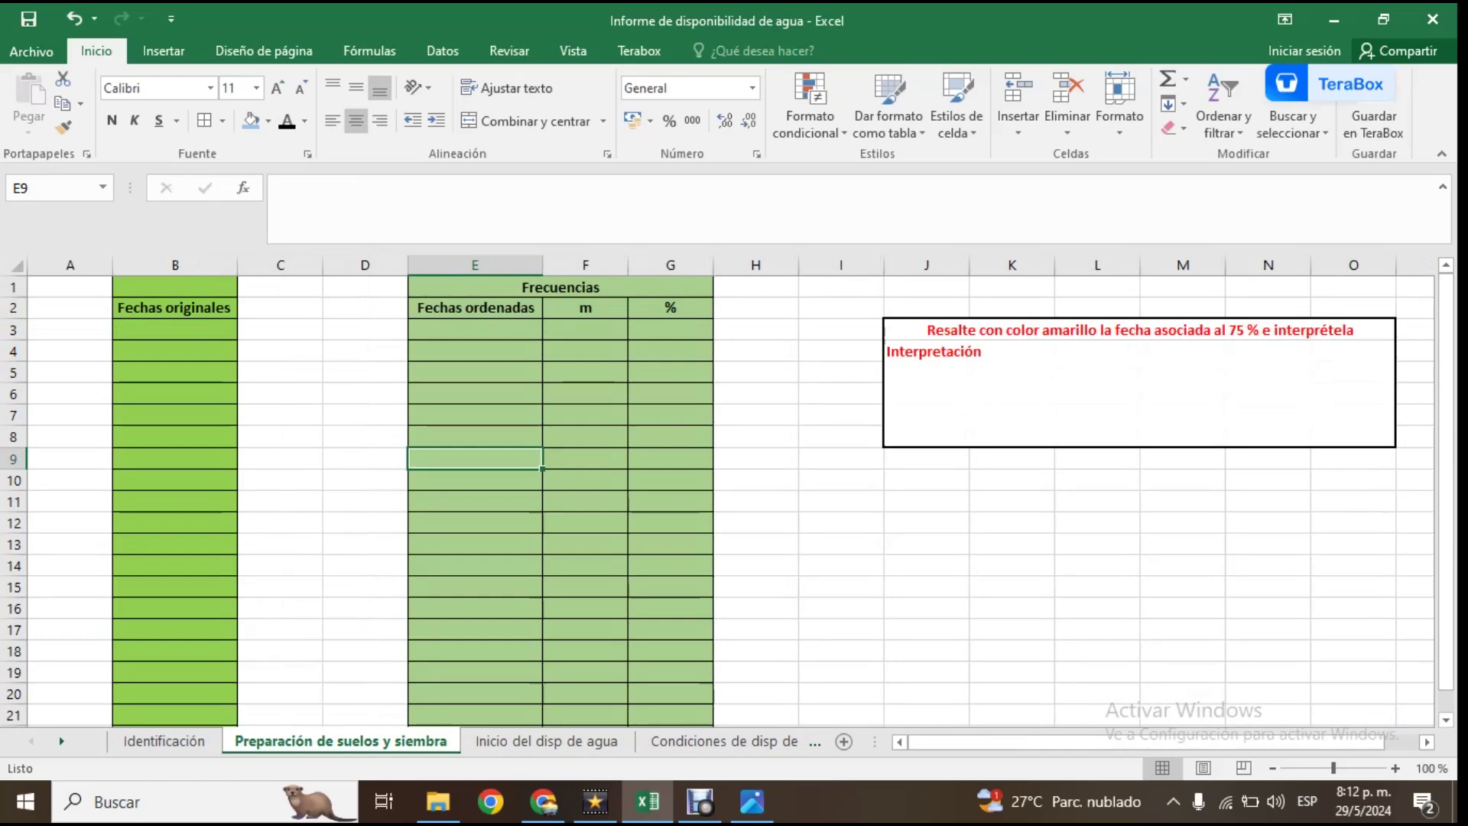
pyautogui.scroll(-3, 730, 500)
pyautogui.scroll(3, 730, 501)
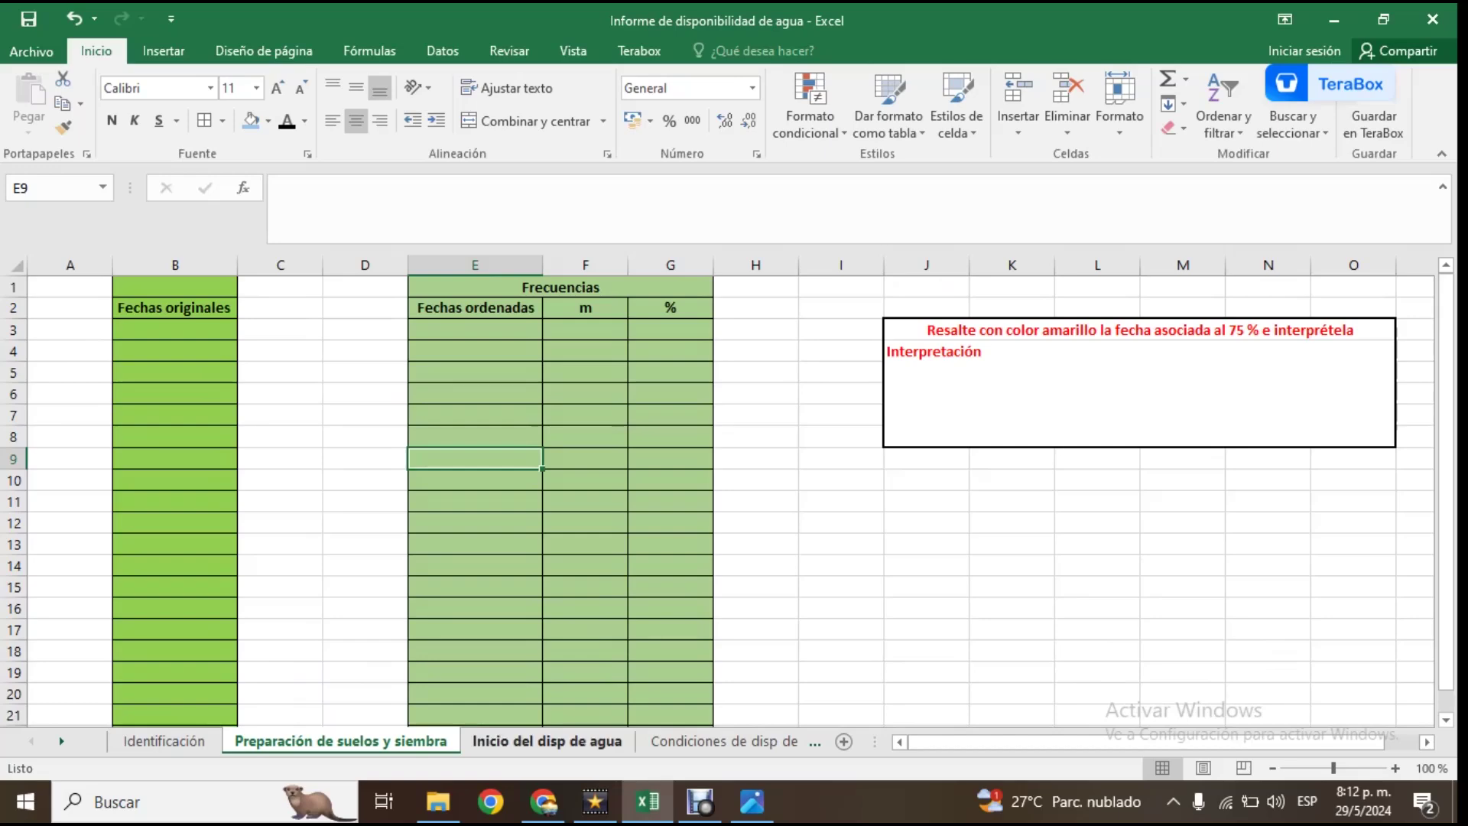
# - Review the Inicio del disp de agua sheet and the Condiciones de disponibilidad de agua chart on its own sheet
pyautogui.click(546, 741)
pyautogui.scroll(-6, 719, 500)
pyautogui.scroll(5, 719, 500)
pyautogui.click(723, 741)
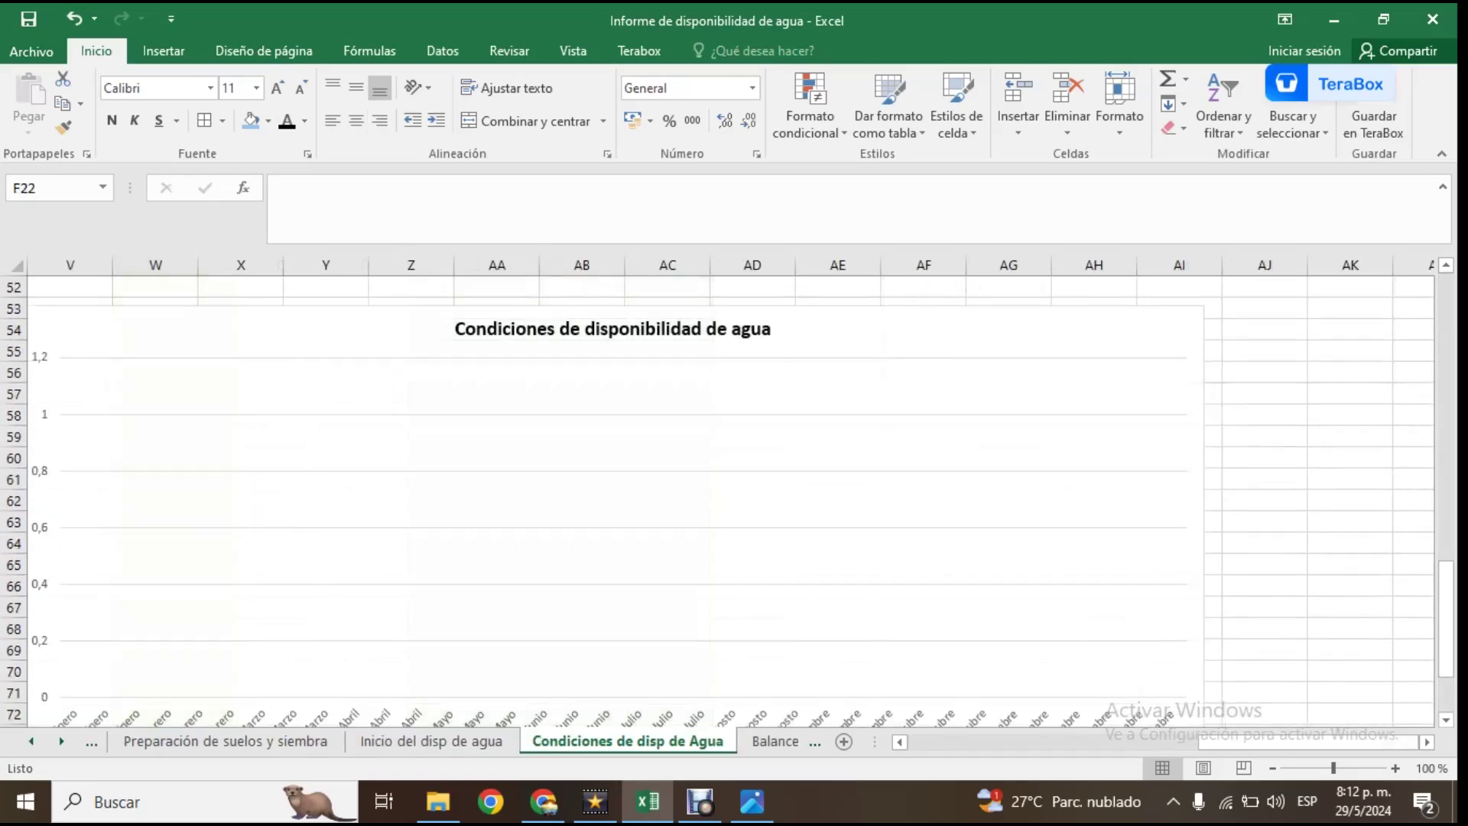
pyautogui.scroll(-2, 719, 501)
pyautogui.scroll(2, 718, 500)
# - On Balances hidricos seriados, select the Prob 25, 50 and 75 rows and examine the Decadiarios finales and Frecuencia de los decadiarios tables
pyautogui.hotkey('ctrl', 'pagedown')
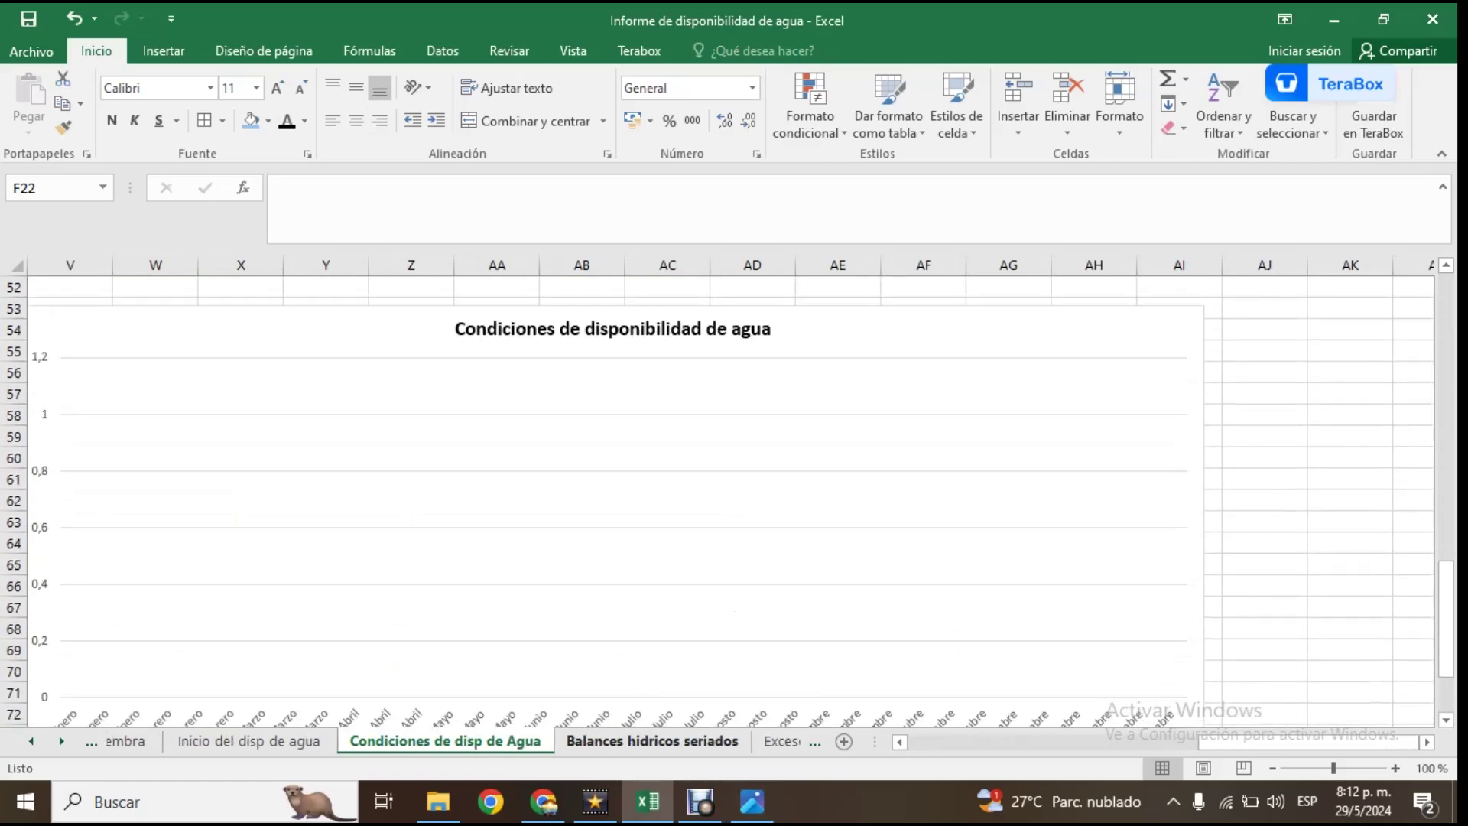
pyautogui.scroll(-11, 719, 501)
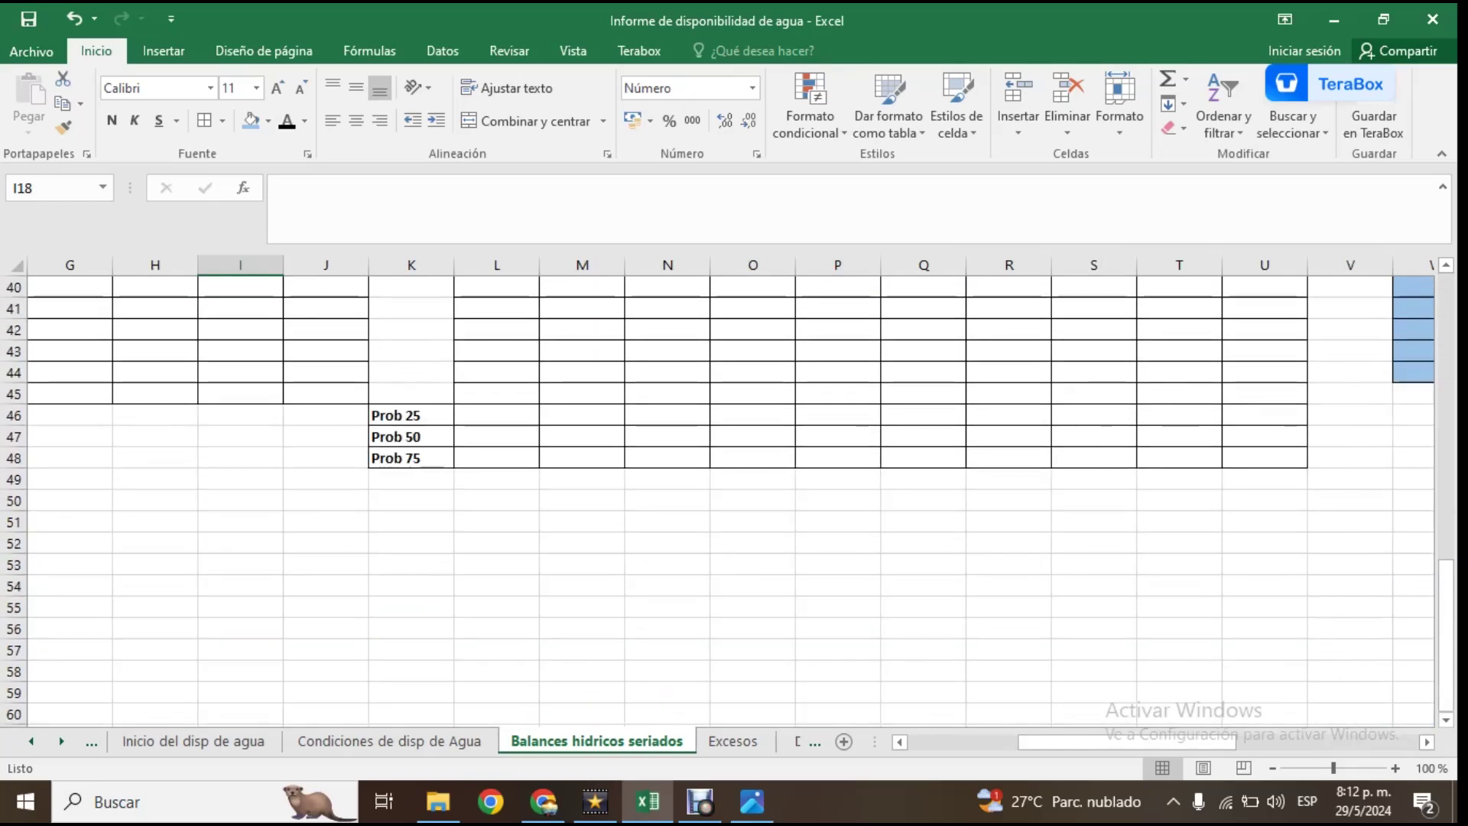
pyautogui.moveTo(398, 415); pyautogui.dragTo(1319, 481)
pyautogui.moveTo(1127, 741); pyautogui.dragTo(1267, 741)
pyautogui.scroll(13, 727, 493)
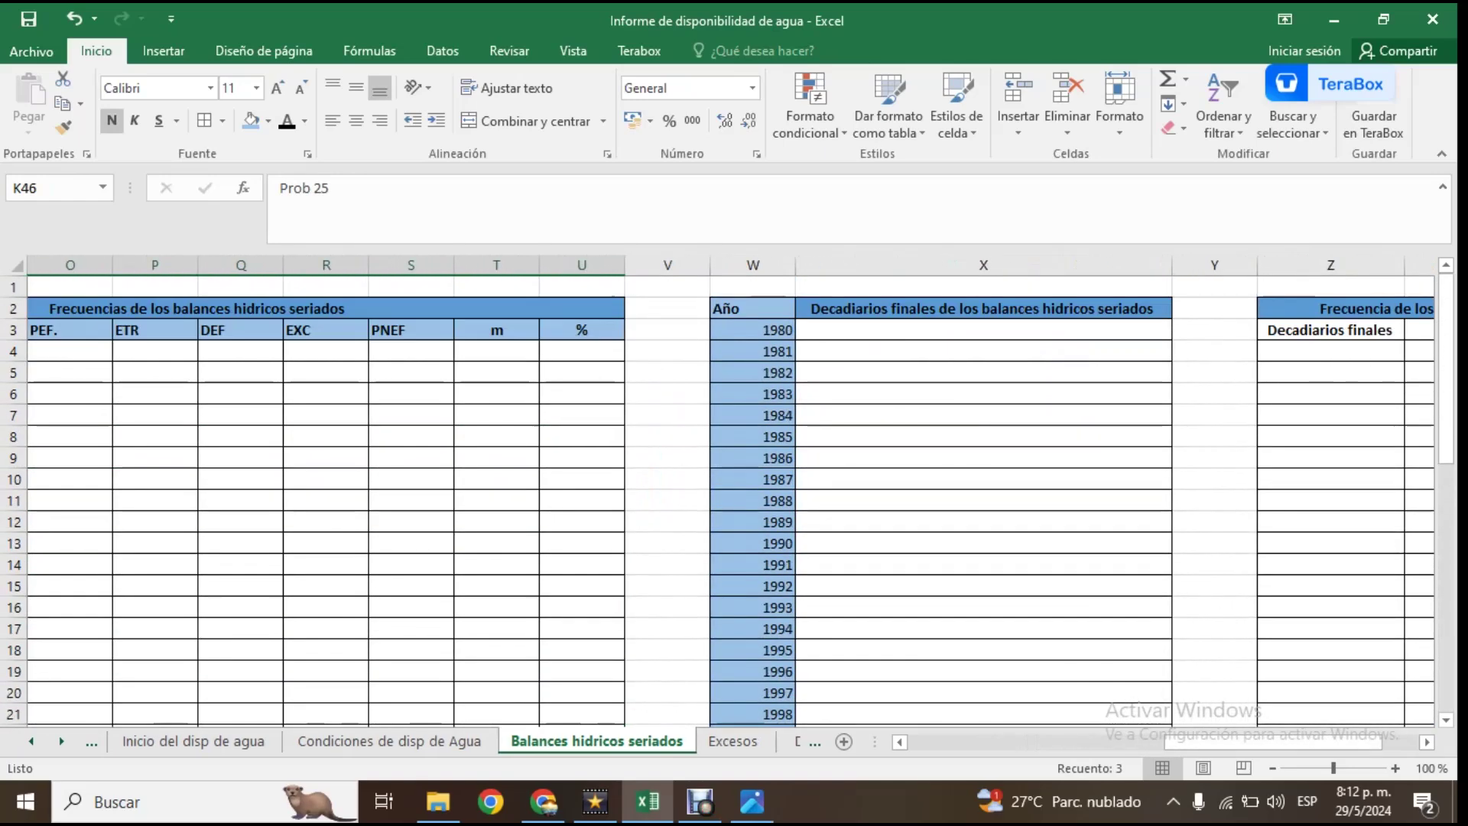
pyautogui.moveTo(1269, 742); pyautogui.dragTo(1303, 742)
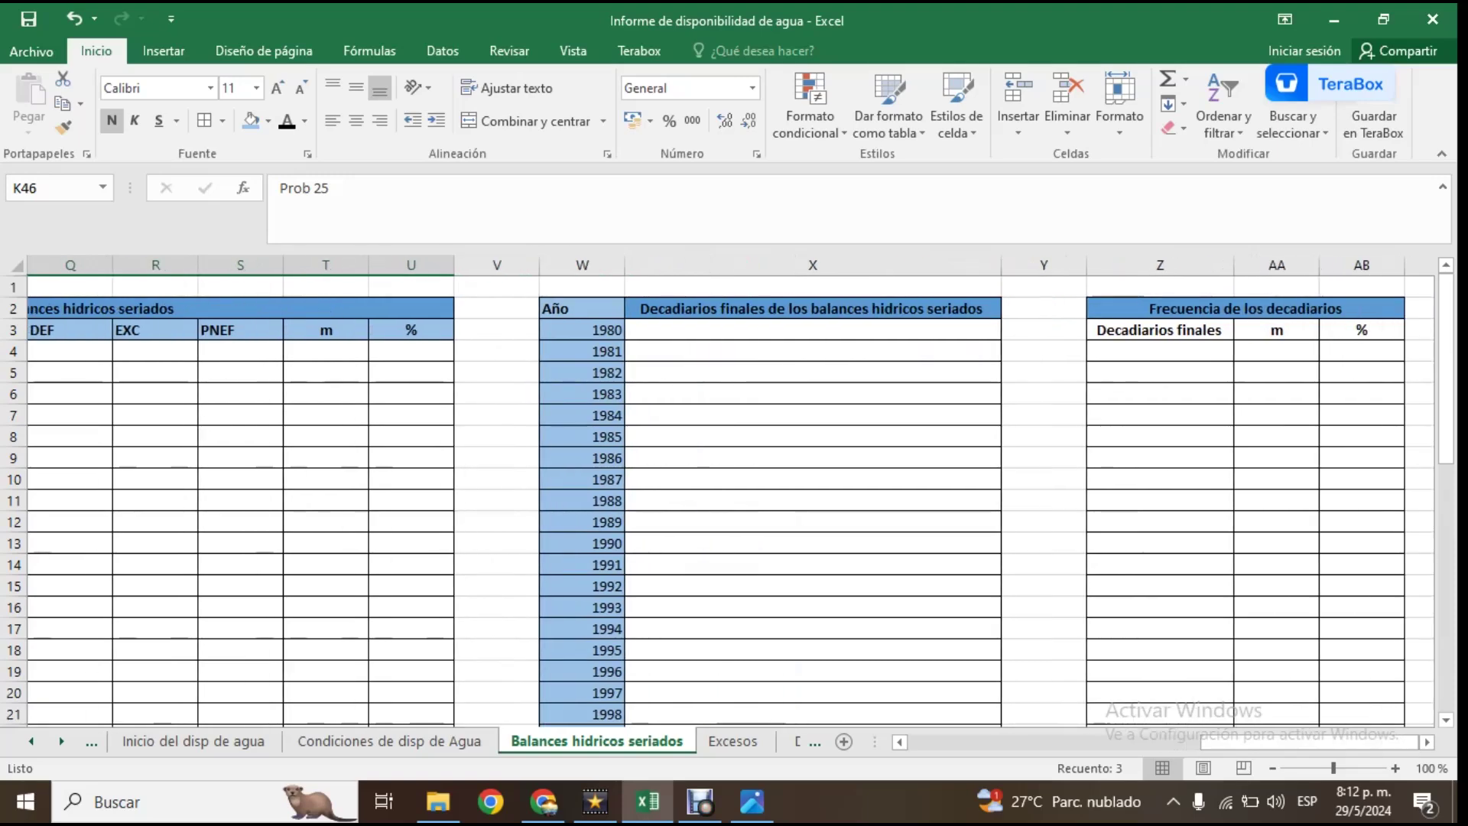
pyautogui.scroll(-1, 726, 497)
pyautogui.scroll(1, 726, 496)
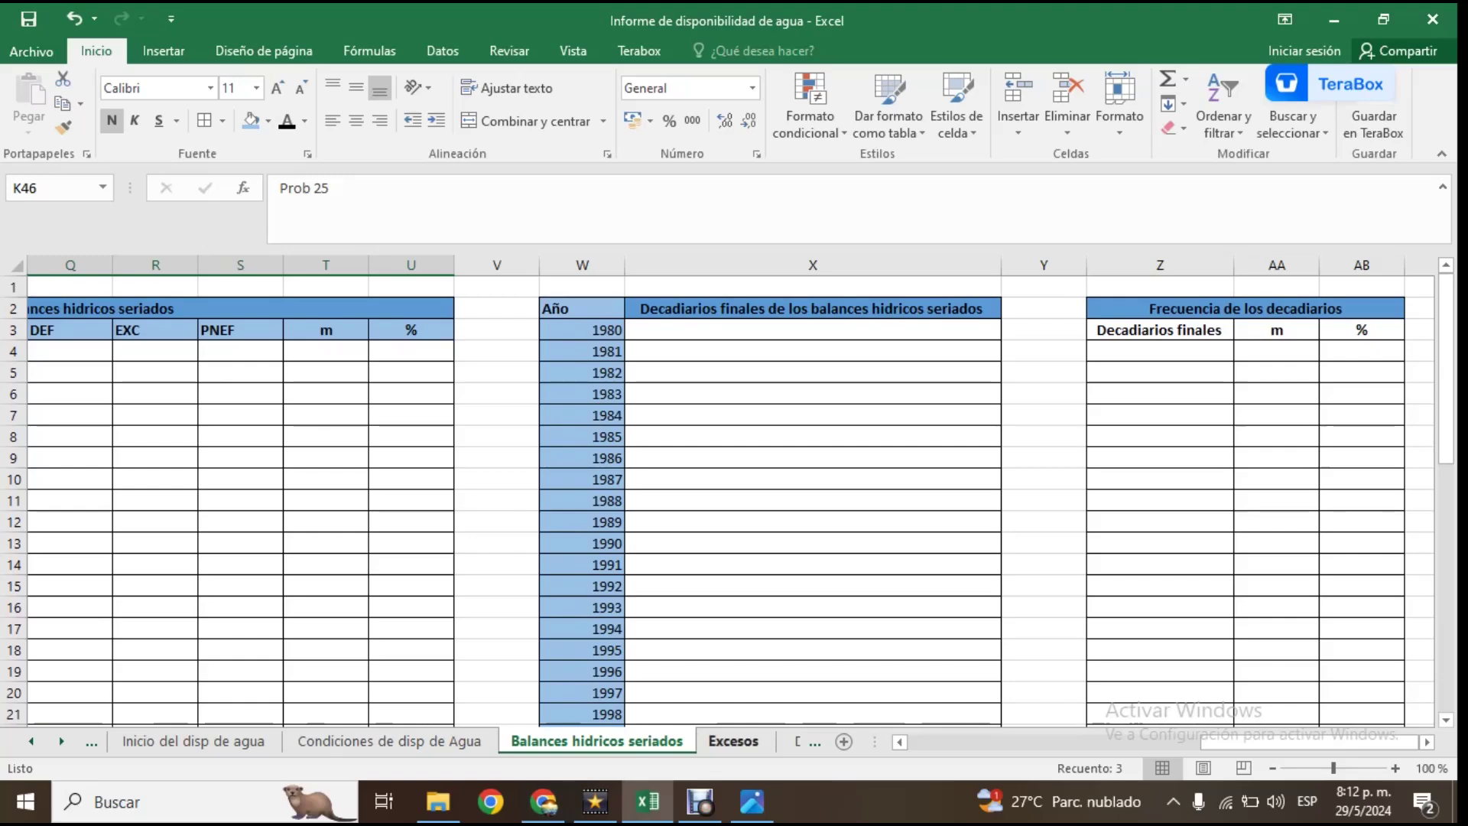
# - Look over the Excesos and Déficits sheets and return to the 2024 calendar to view its months
pyautogui.click(733, 740)
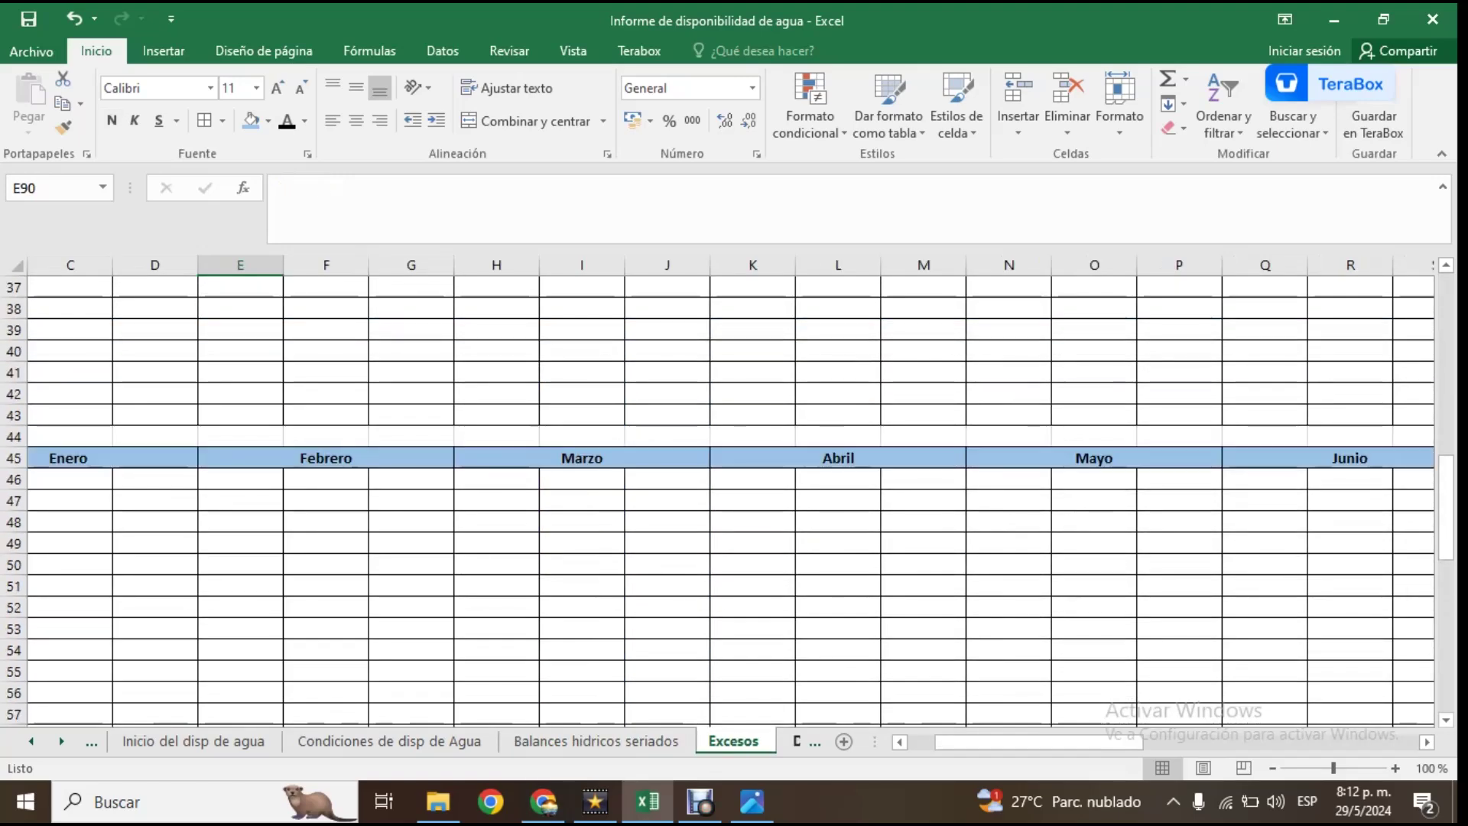
pyautogui.hotkey('ctrl', 'pagedown')
pyautogui.hotkey('ctrl', 'pagedown')
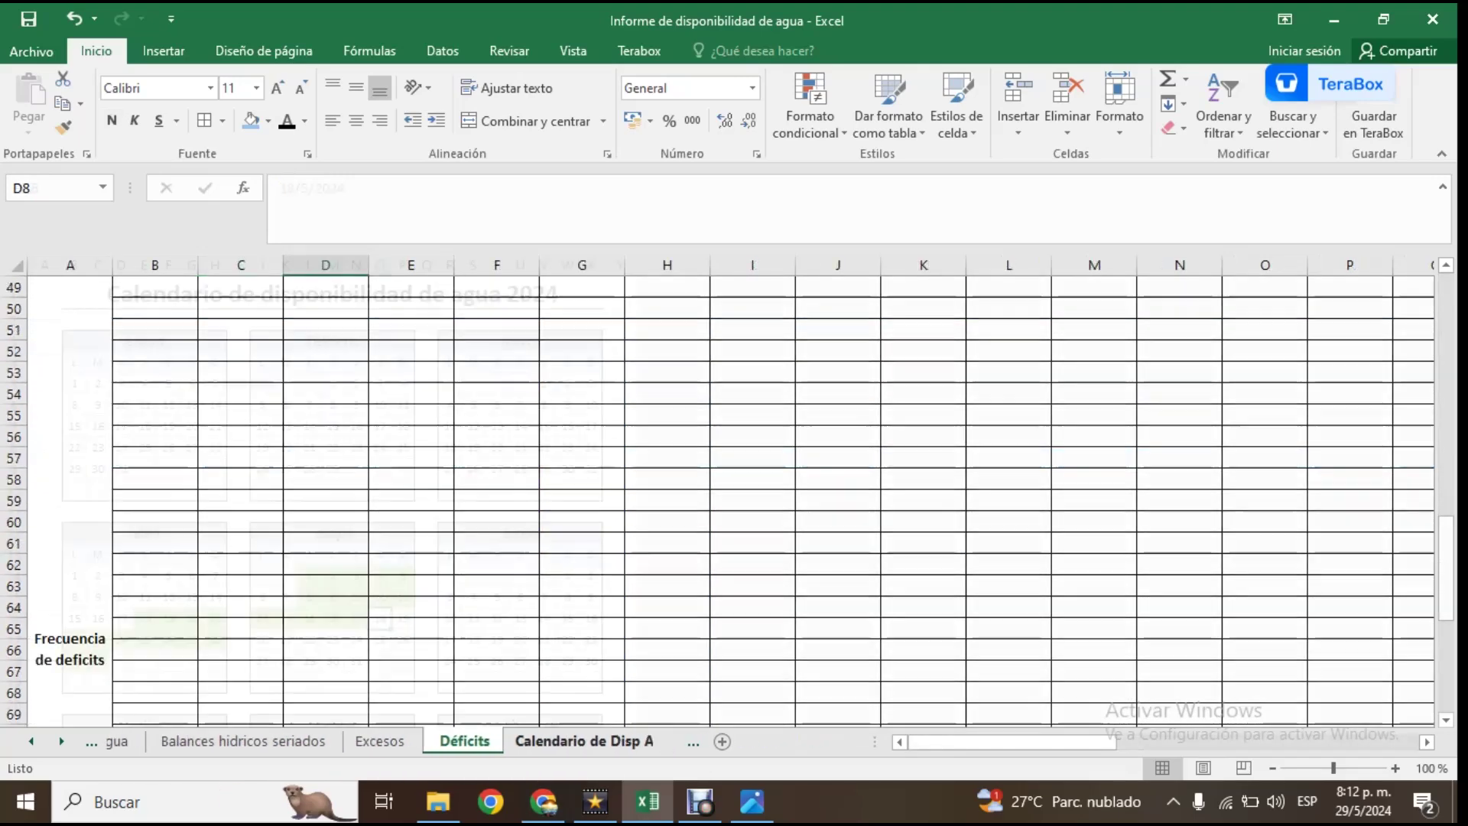
pyautogui.scroll(-7, 344, 489)
pyautogui.scroll(7, 344, 489)
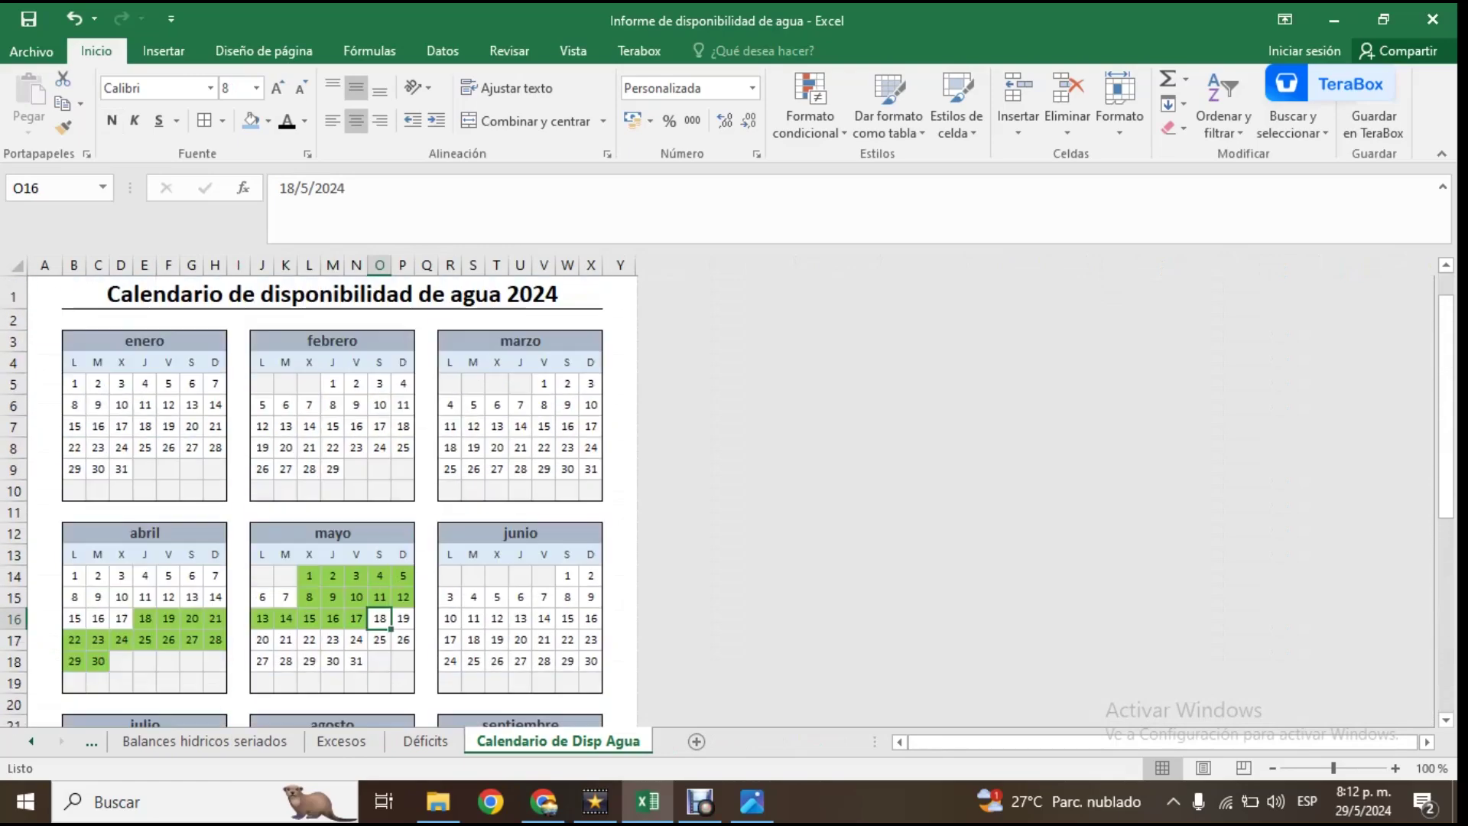